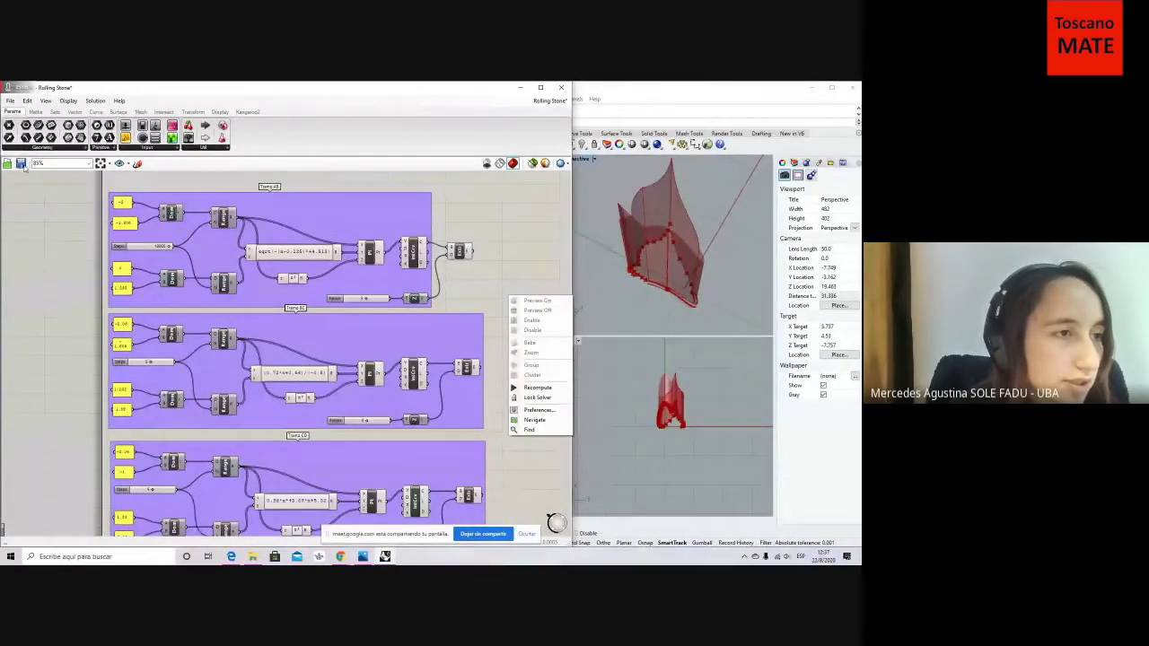
pyautogui.click(421, 307)
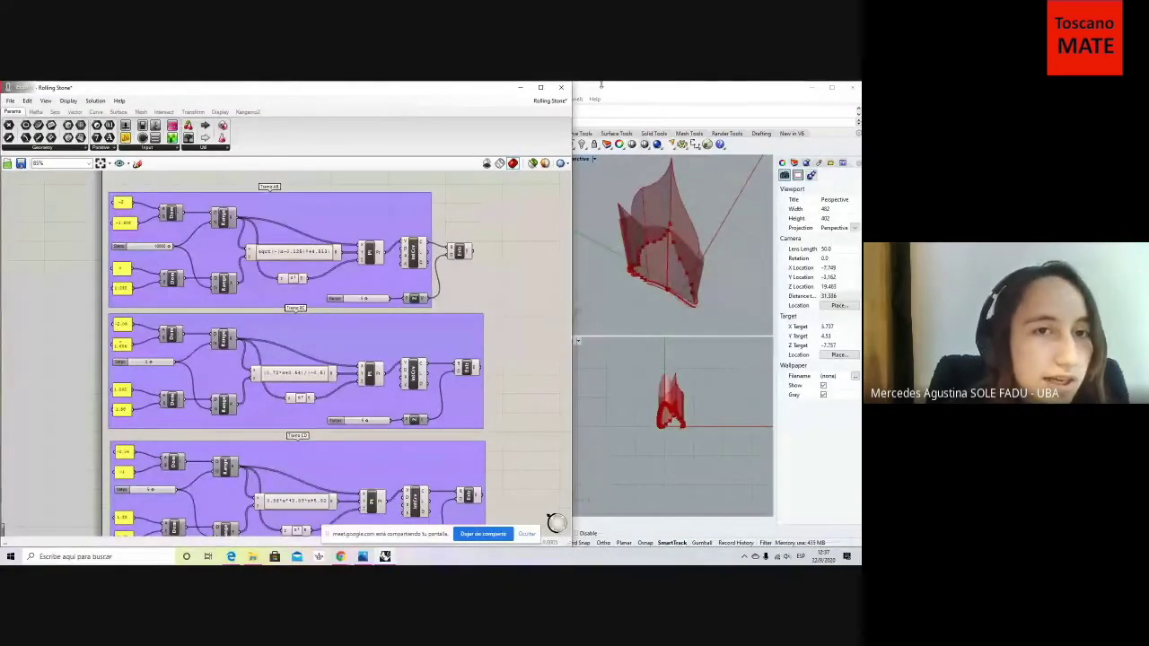
pyautogui.moveTo(483, 88); pyautogui.dragTo(482, 88)
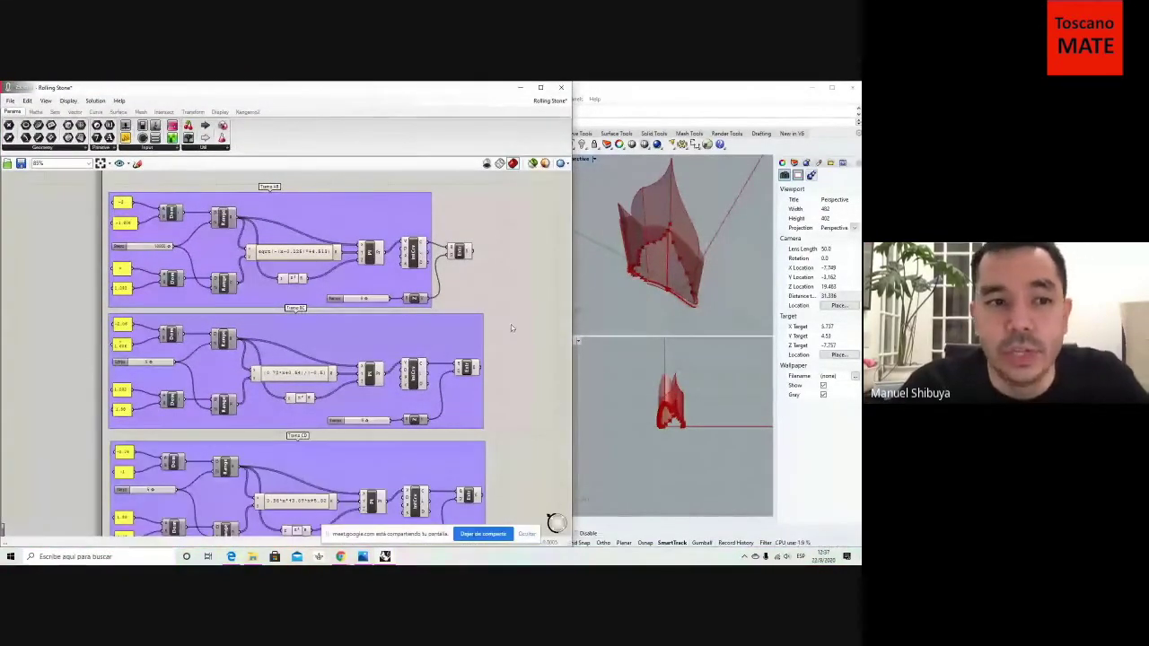
# Look over the Tramo AB, Tramo BC and Tramo CD component groups on the Grasshopper canvas.
pyautogui.scroll(-2, 511, 328)
pyautogui.moveTo(508, 328); pyautogui.dragTo(481, 319, button='right')
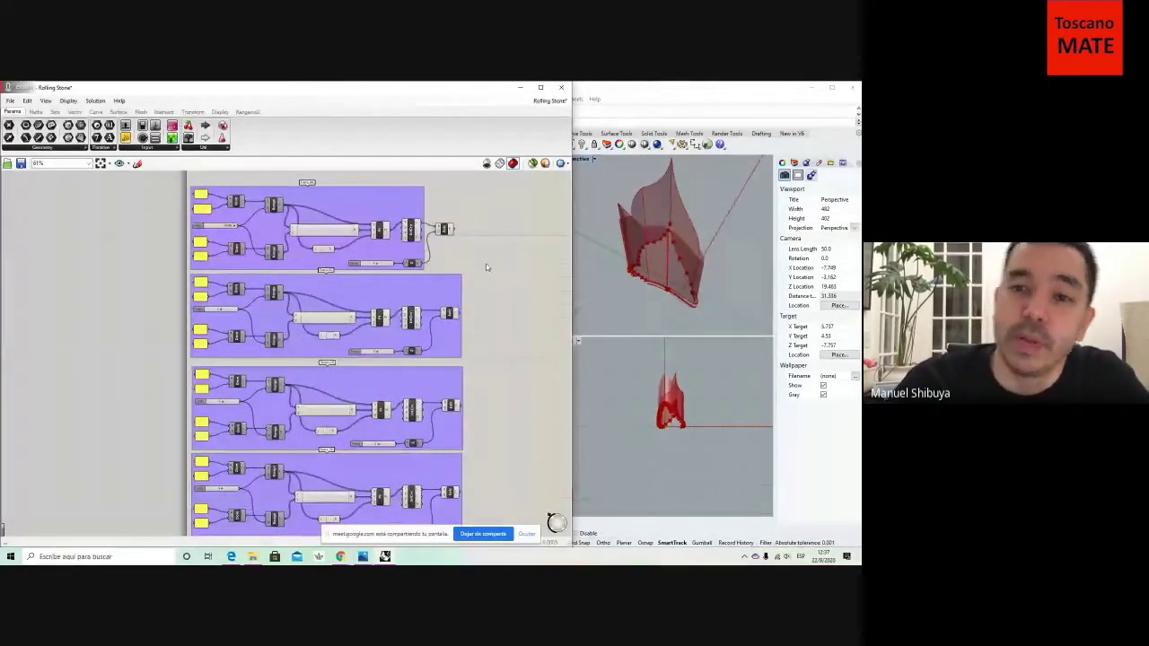
pyautogui.scroll(2, 496, 291)
pyautogui.moveTo(501, 385); pyautogui.dragTo(495, 412, button='right')
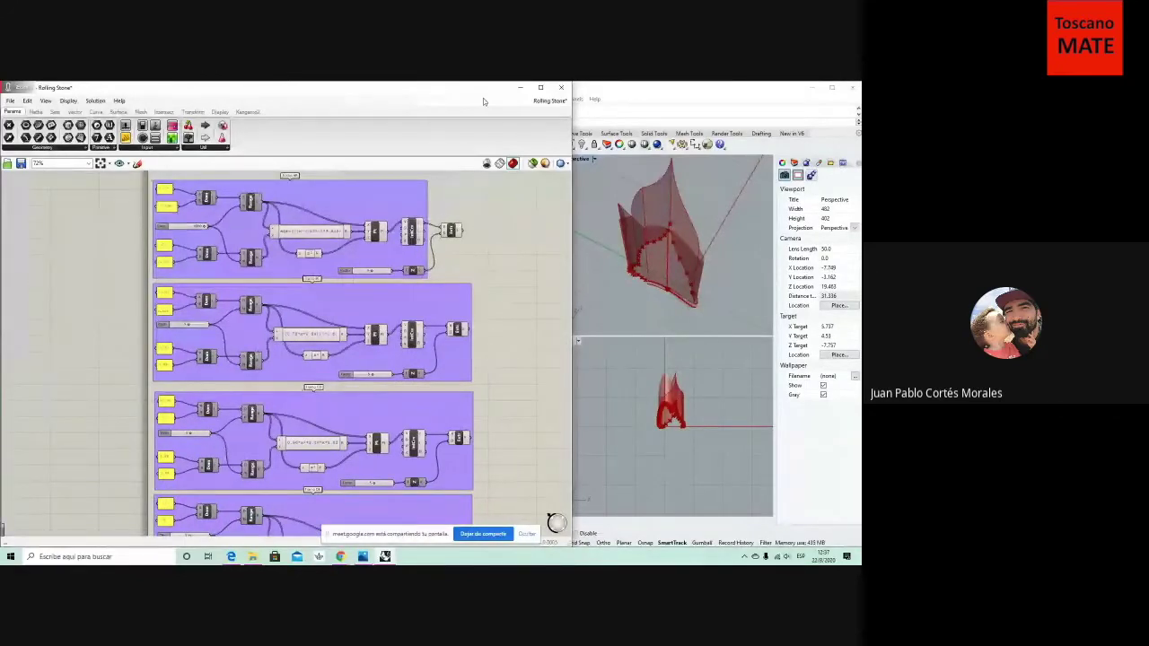
pyautogui.scroll(1, 500, 269)
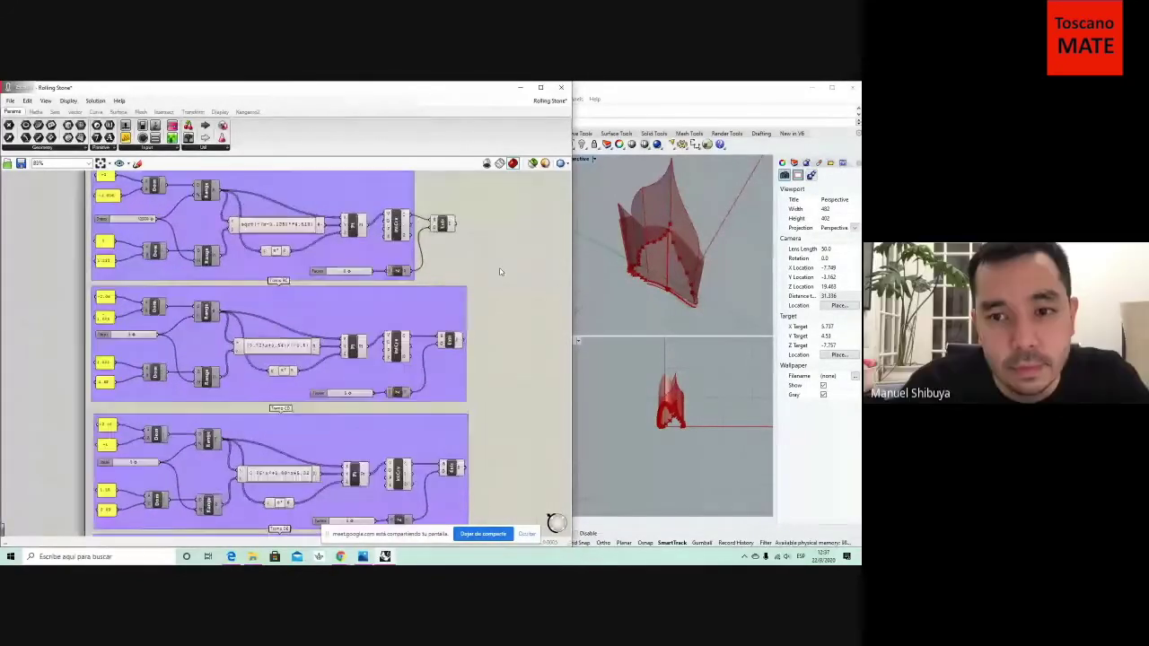
pyautogui.scroll(-1, 499, 271)
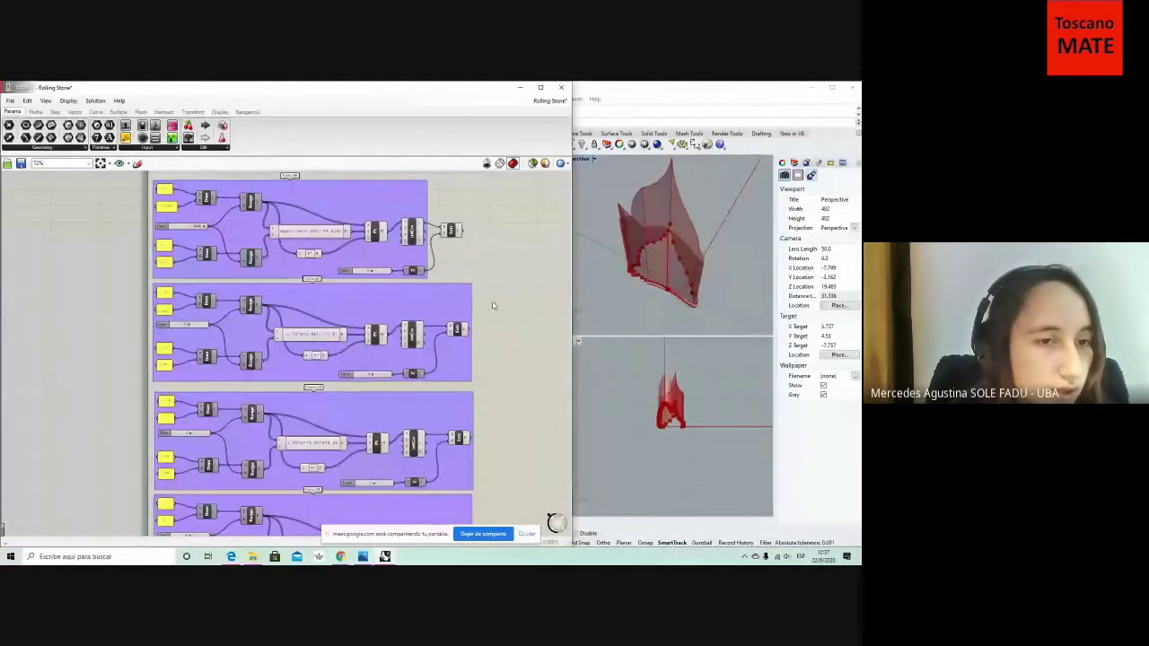
pyautogui.scroll(-1, 492, 261)
pyautogui.scroll(2, 461, 249)
pyautogui.moveTo(461, 250); pyautogui.dragTo(501, 275, button='right')
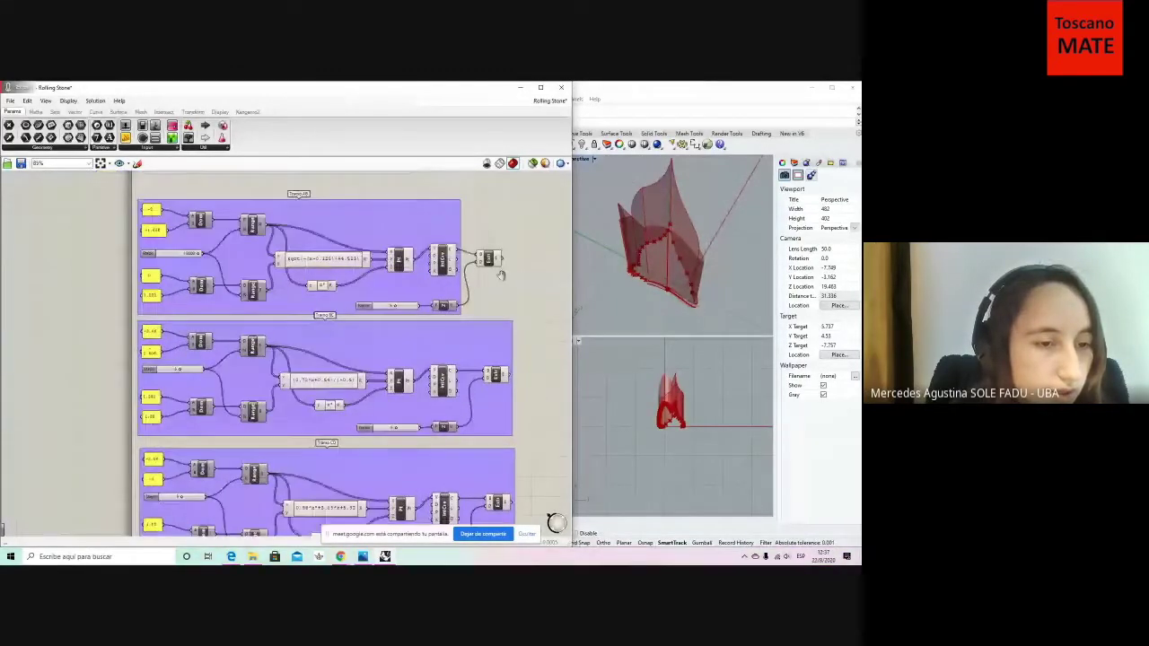
pyautogui.scroll(1, 501, 276)
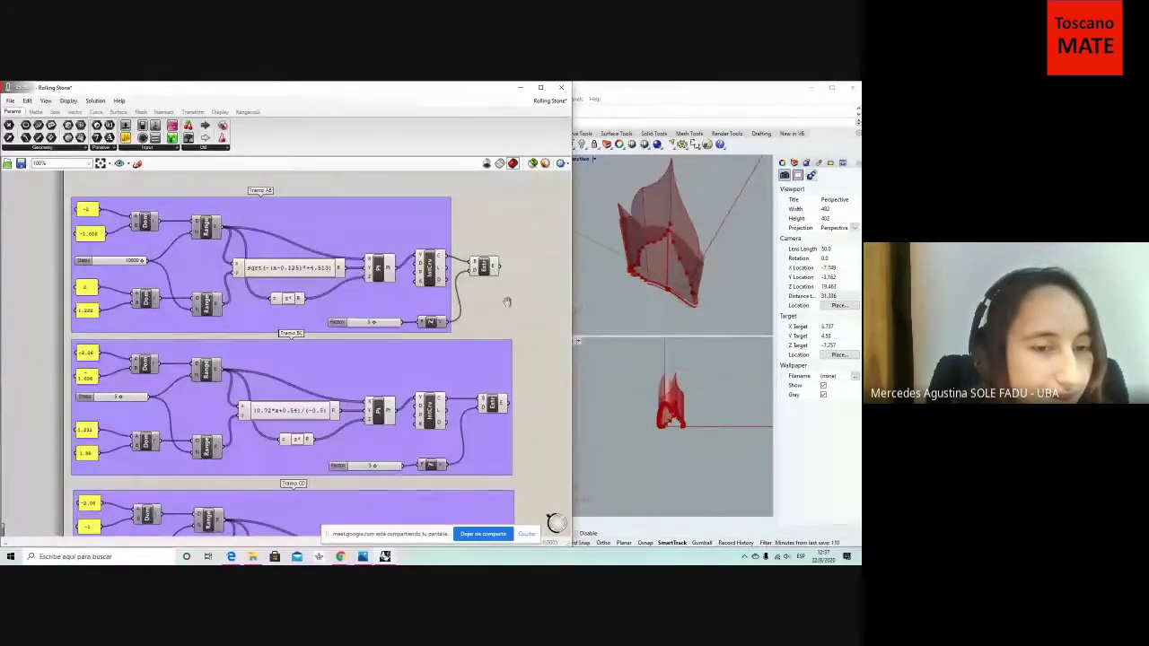
pyautogui.moveTo(508, 303); pyautogui.dragTo(504, 313, button='right')
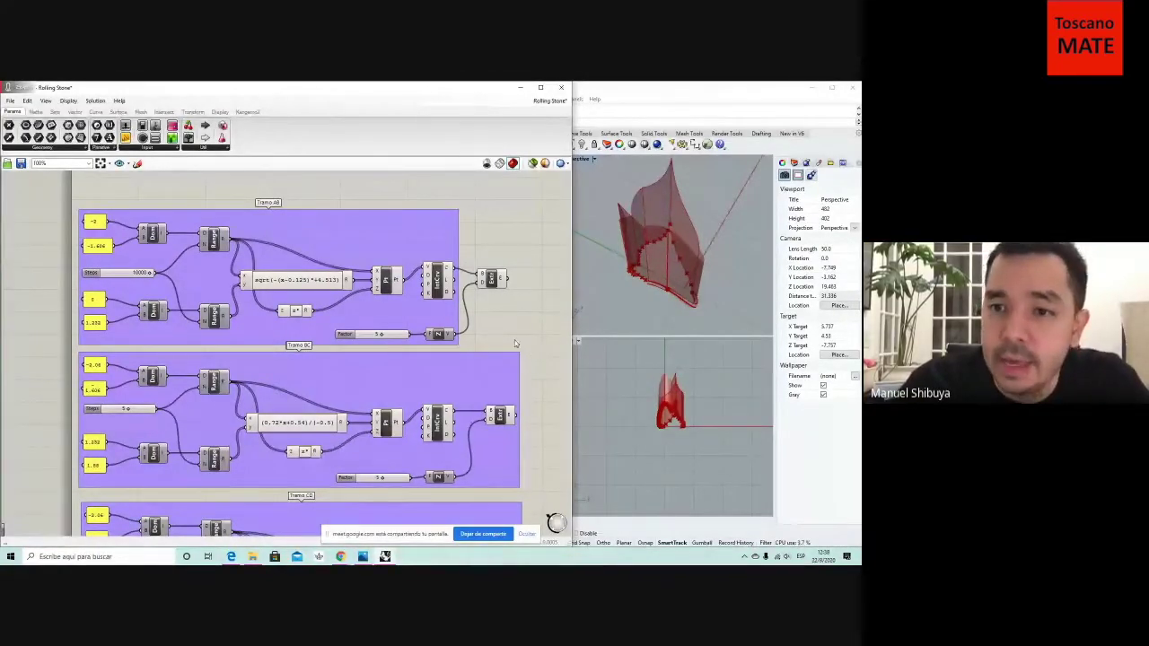
pyautogui.moveTo(419, 94); pyautogui.dragTo(417, 93)
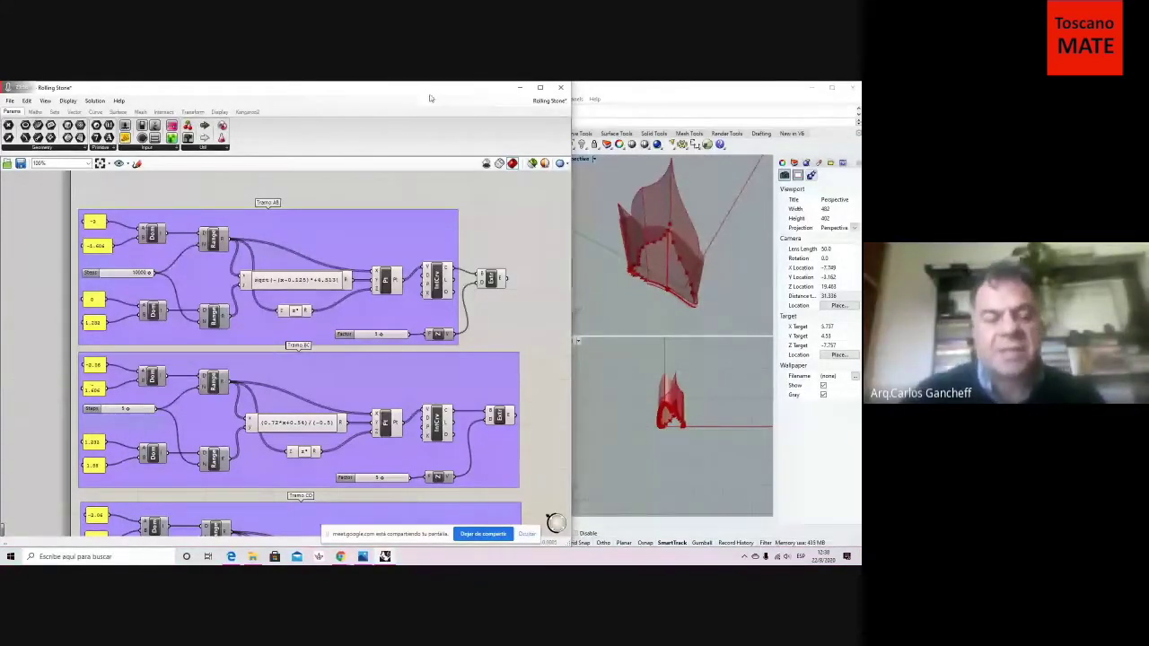
pyautogui.scroll(-2, 541, 338)
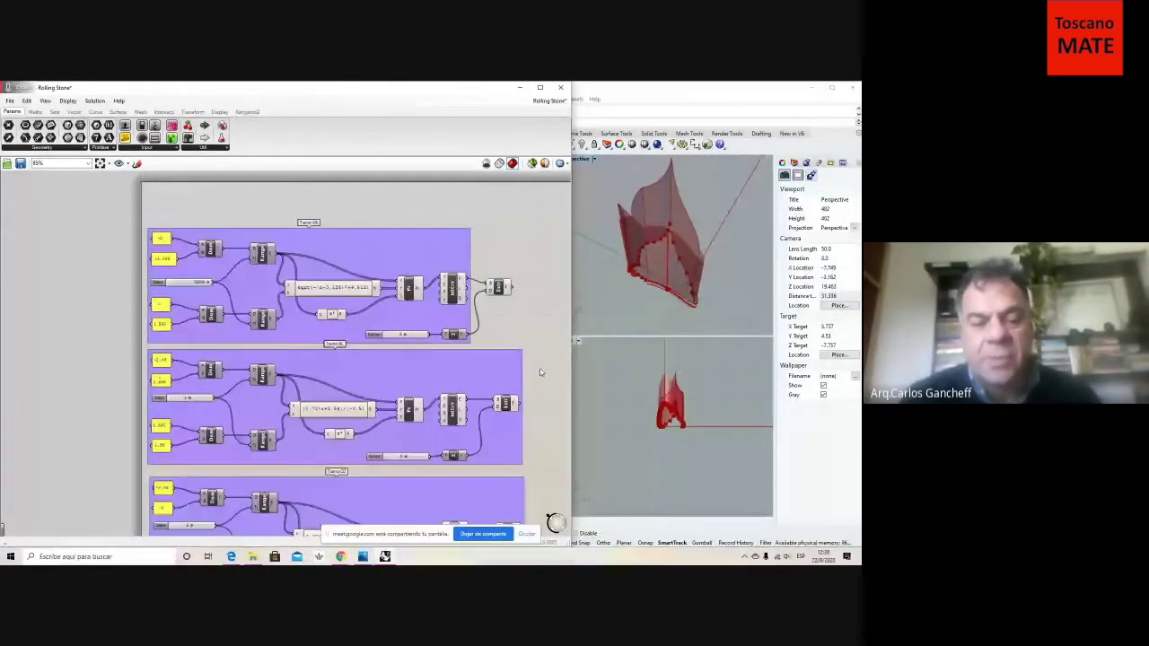
pyautogui.scroll(1, 533, 321)
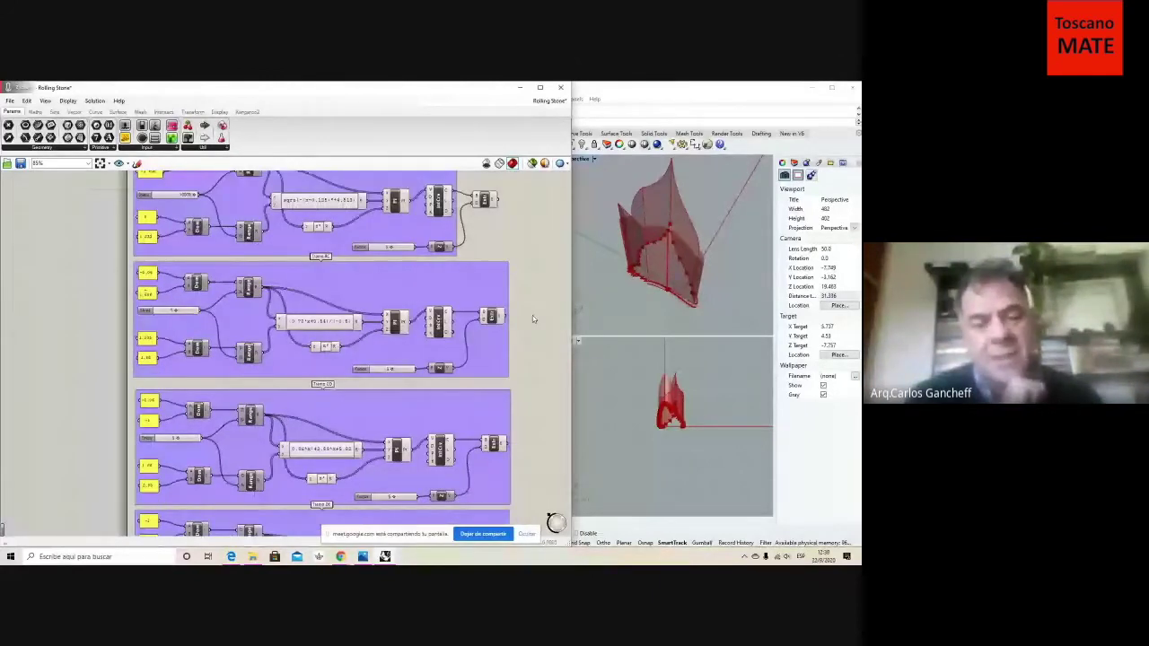
pyautogui.moveTo(519, 242); pyautogui.dragTo(525, 314, button='right')
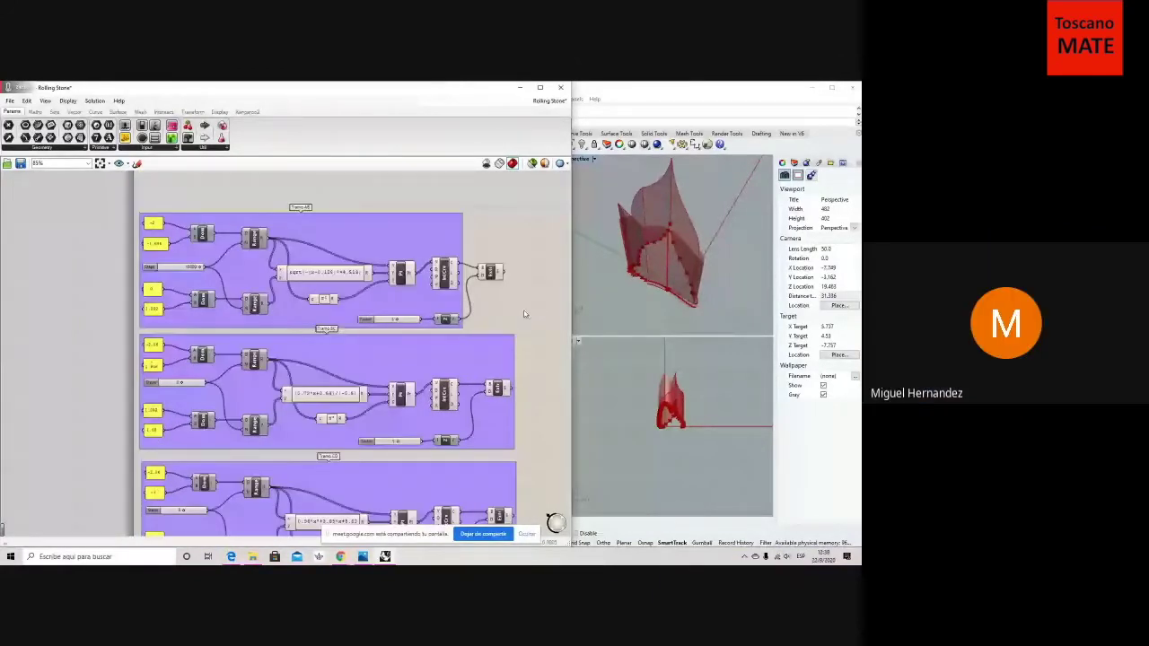
# Inspect the square-root expression of the Tramo AB group in the Expression Designer and close it without changes.
pyautogui.scroll(2, 350, 256)
pyautogui.scroll(1, 343, 206)
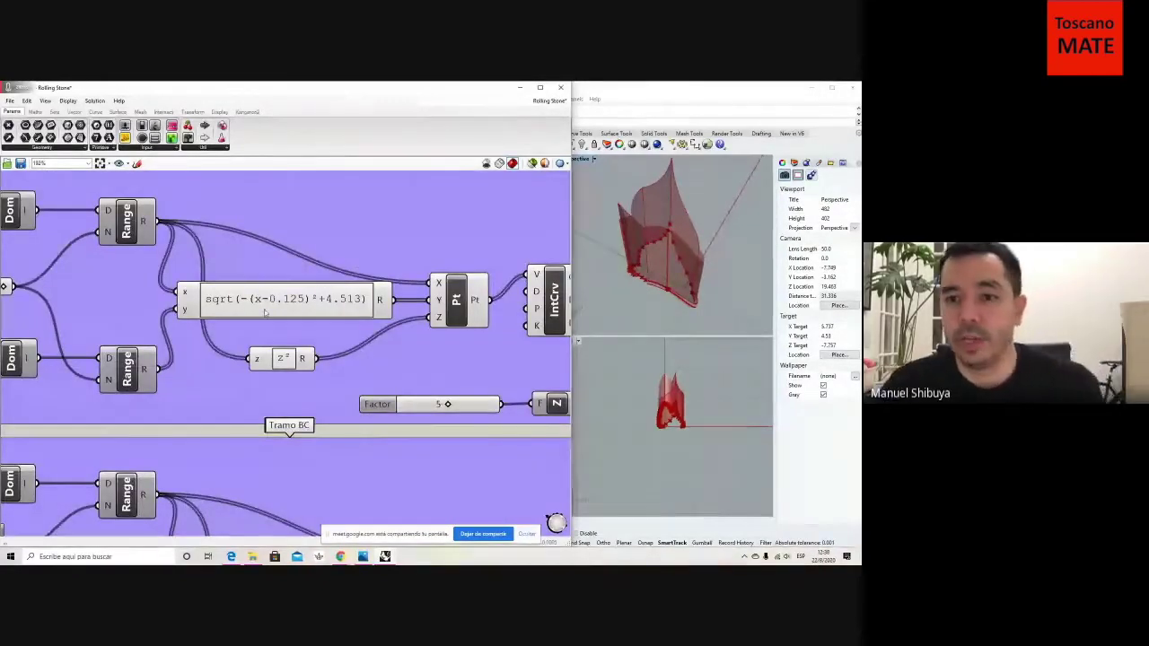
pyautogui.scroll(-2, 265, 311)
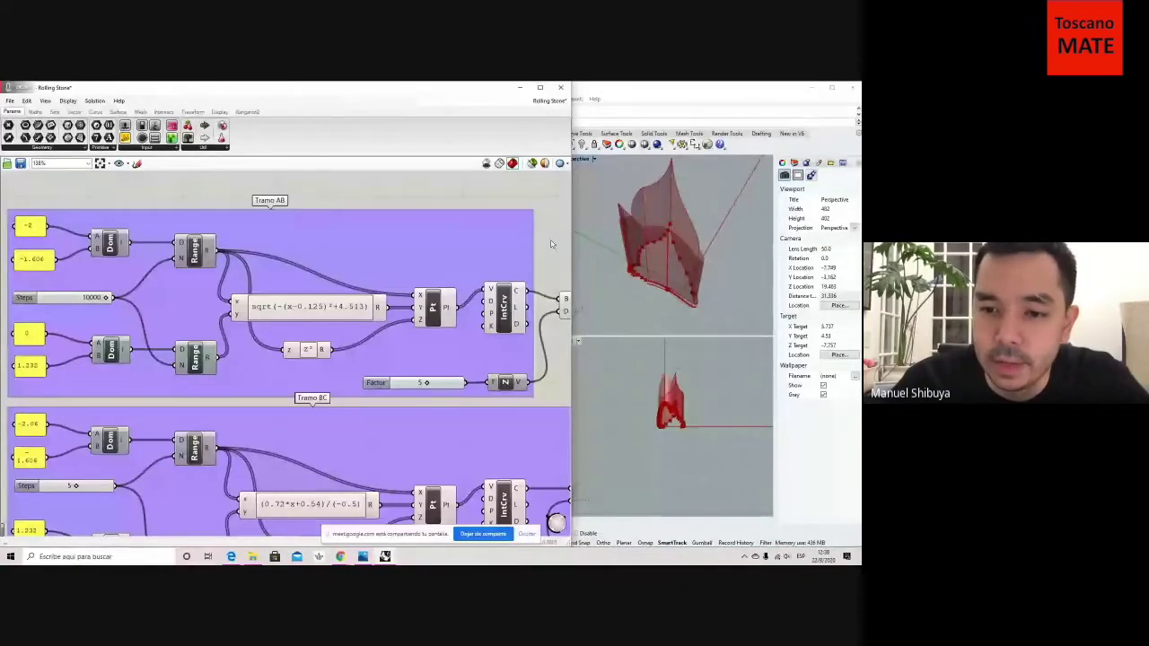
pyautogui.scroll(-1, 552, 243)
pyautogui.moveTo(552, 243); pyautogui.dragTo(501, 249, button='right')
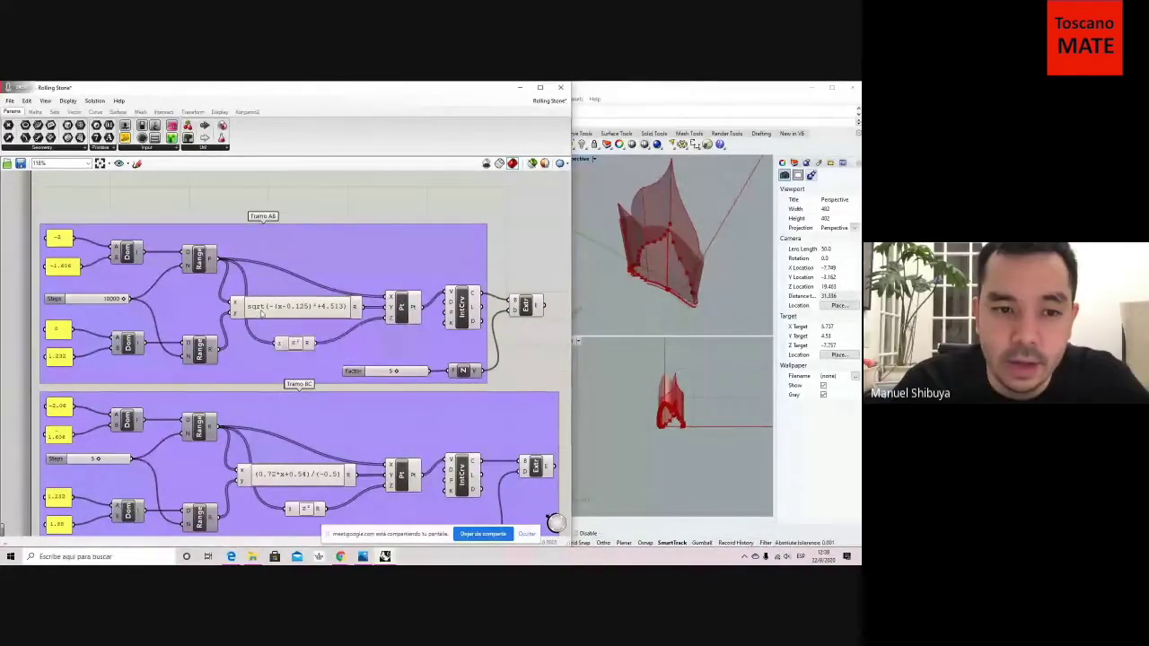
pyautogui.doubleClick(261, 312)
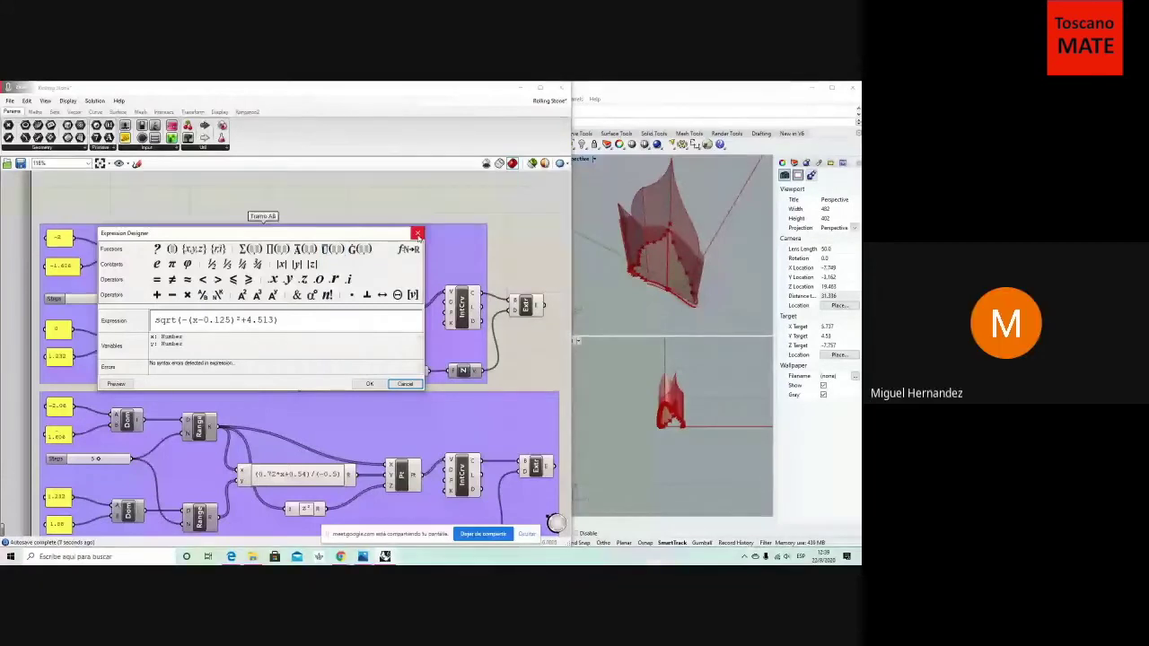
pyautogui.click(417, 234)
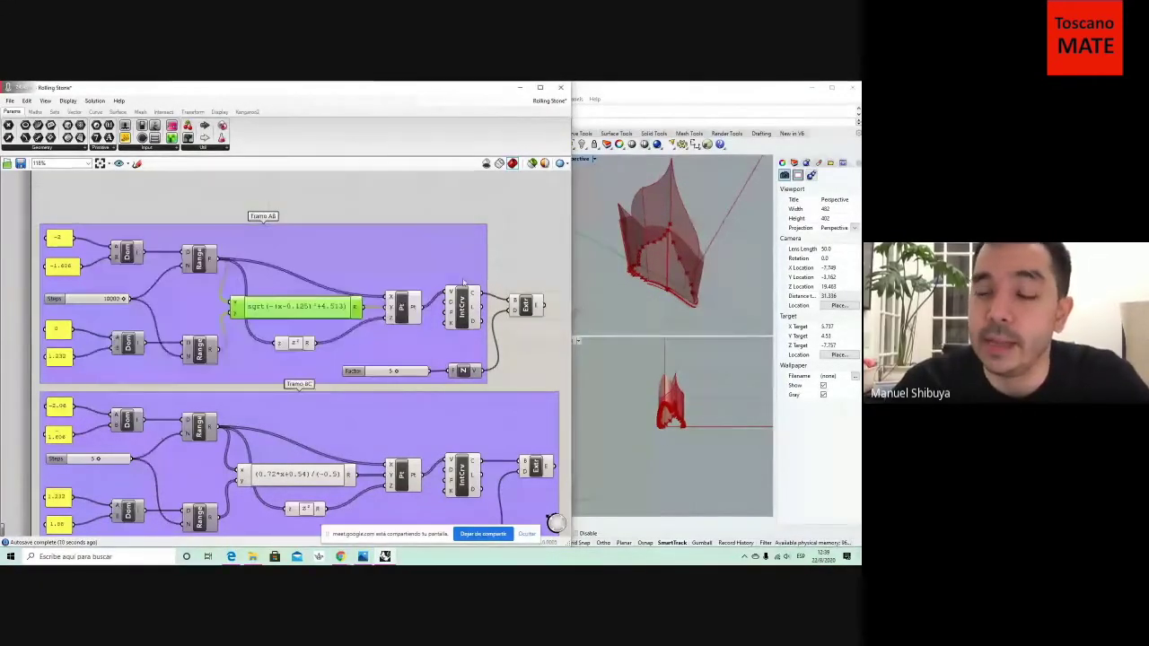
pyautogui.click(505, 262)
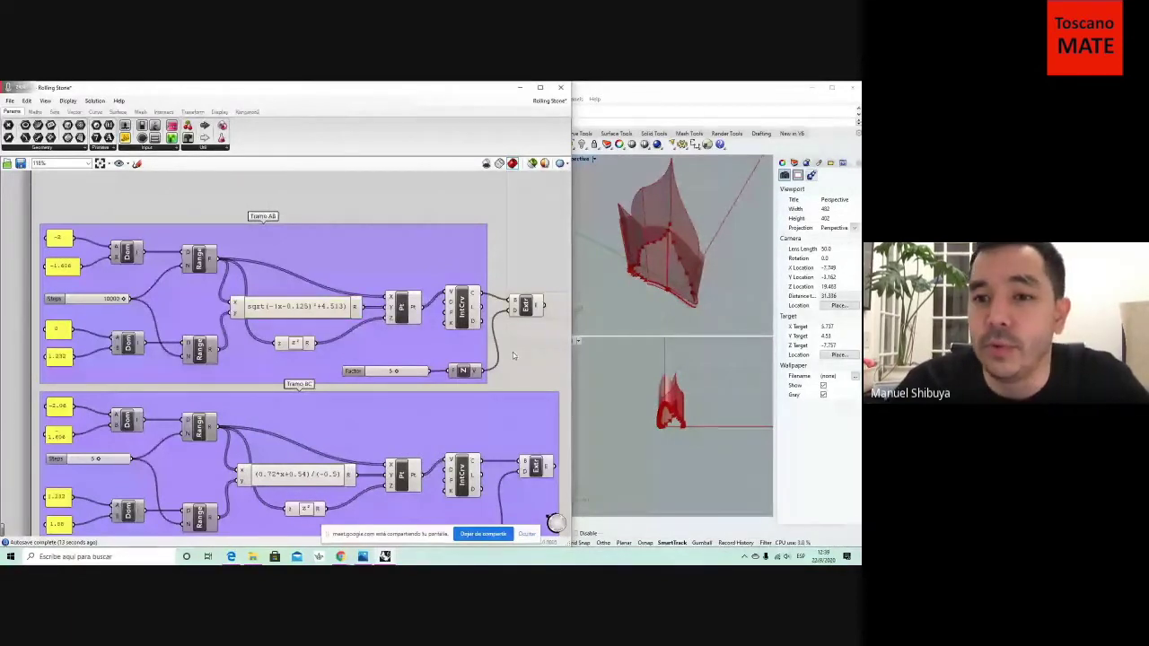
pyautogui.click(488, 262)
pyautogui.click(499, 261)
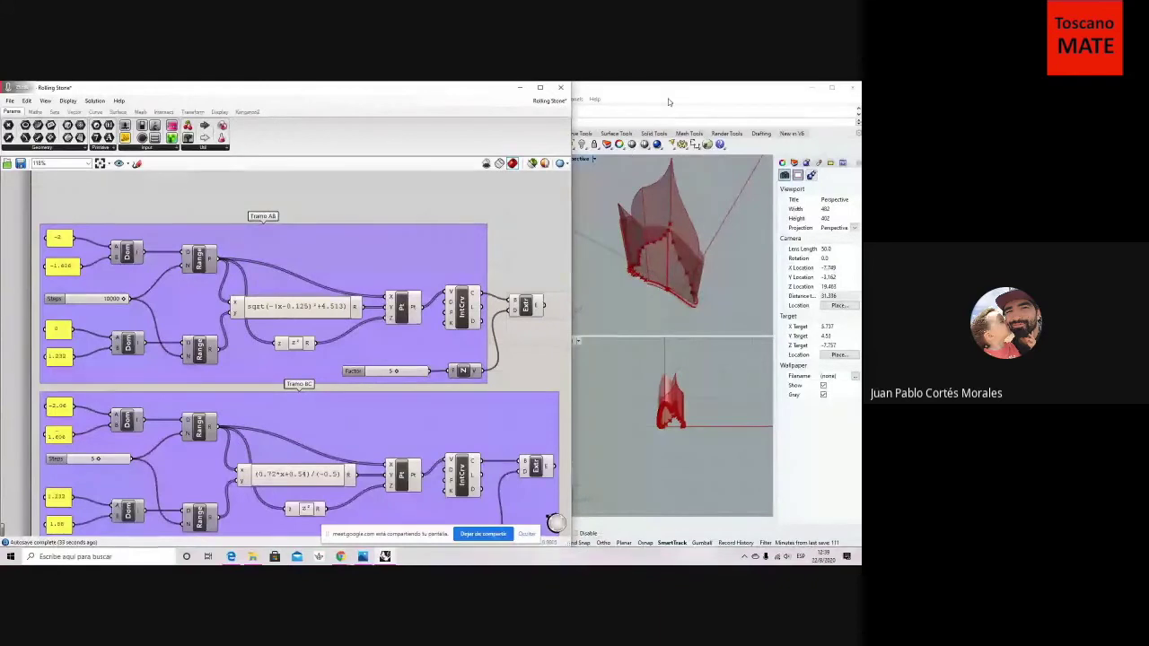
# Switch to Rhino and examine the extruded surfaces and their base curve in the Perspective viewport from several angles and up close.
pyautogui.click(667, 201)
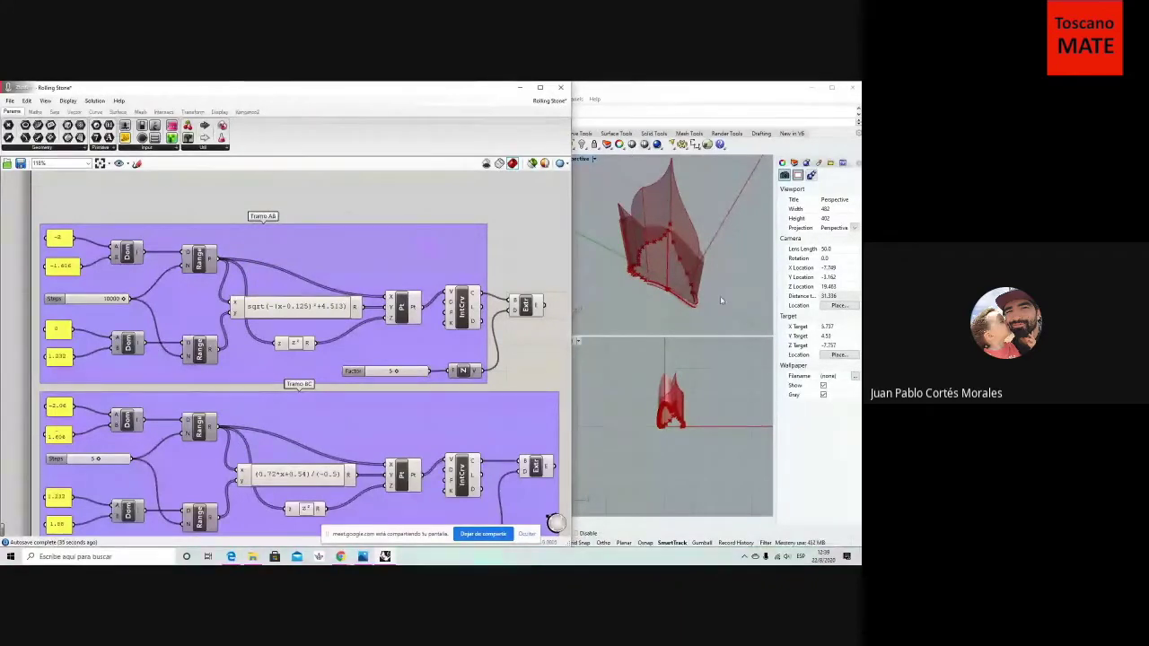
pyautogui.moveTo(711, 303); pyautogui.dragTo(718, 282, button='right')
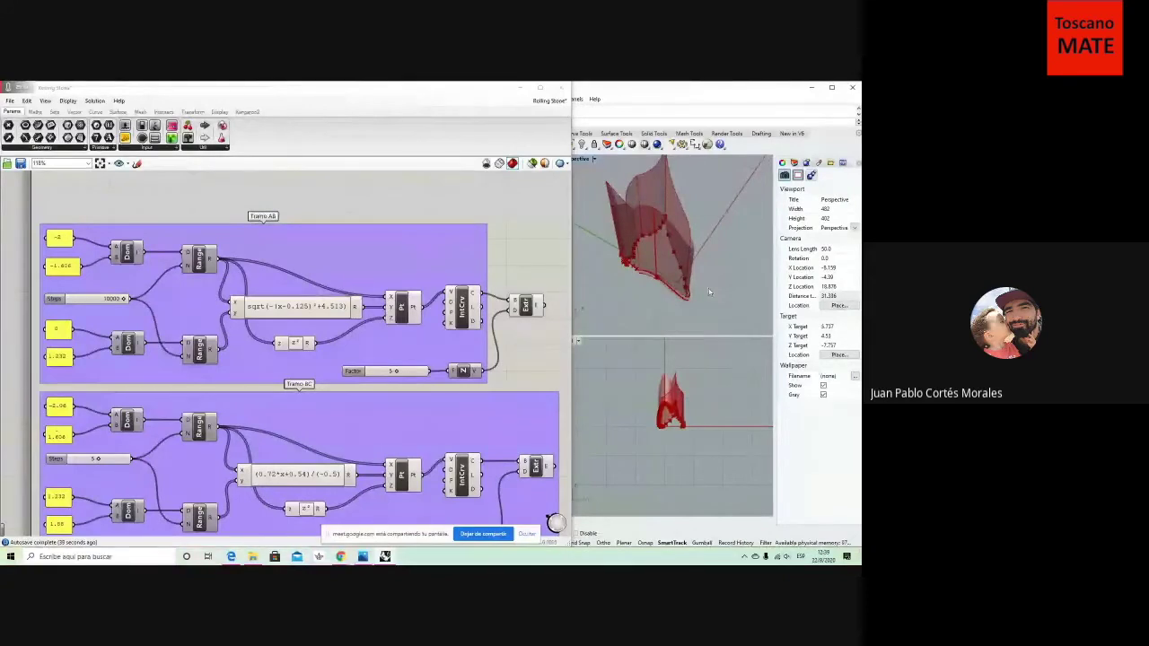
pyautogui.scroll(-4, 709, 292)
pyautogui.keyDown('shift'); pyautogui.moveTo(729, 292); pyautogui.dragTo(671, 302, button='right'); pyautogui.keyUp('shift')
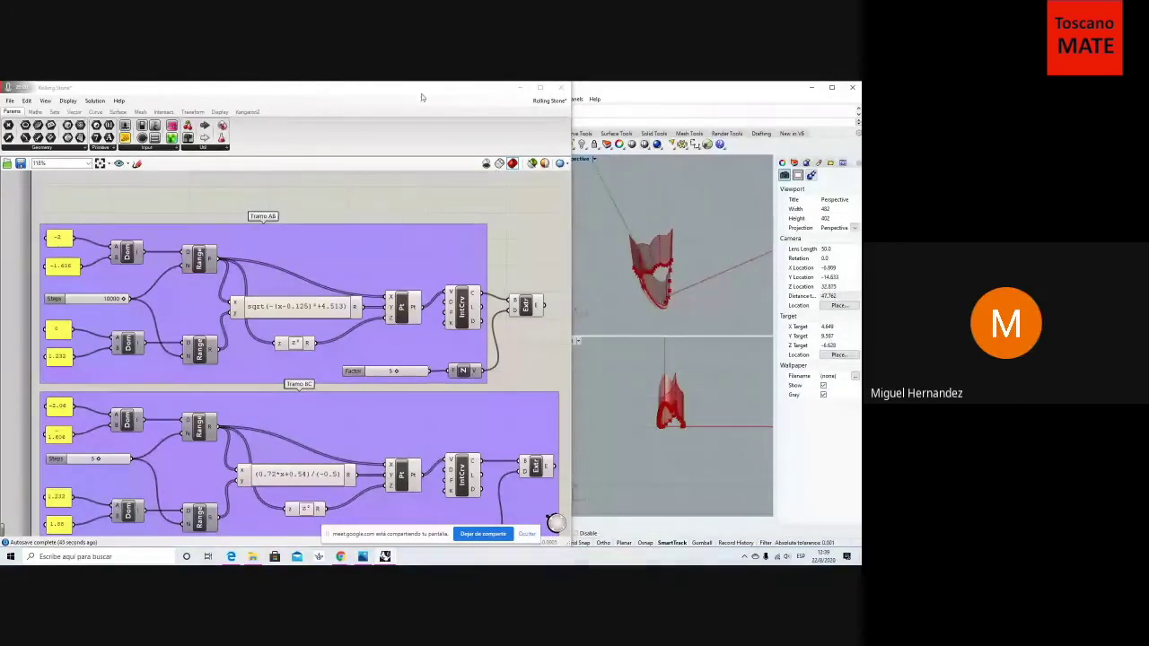
pyautogui.scroll(-1, 541, 378)
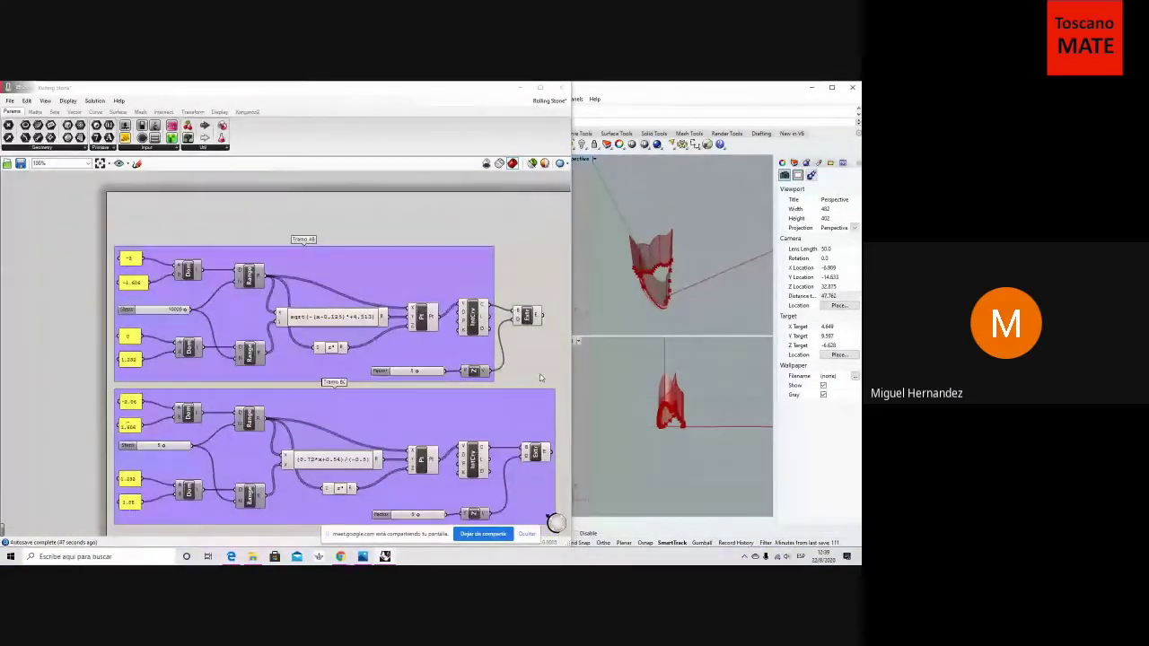
pyautogui.moveTo(541, 378); pyautogui.dragTo(528, 315, button='right')
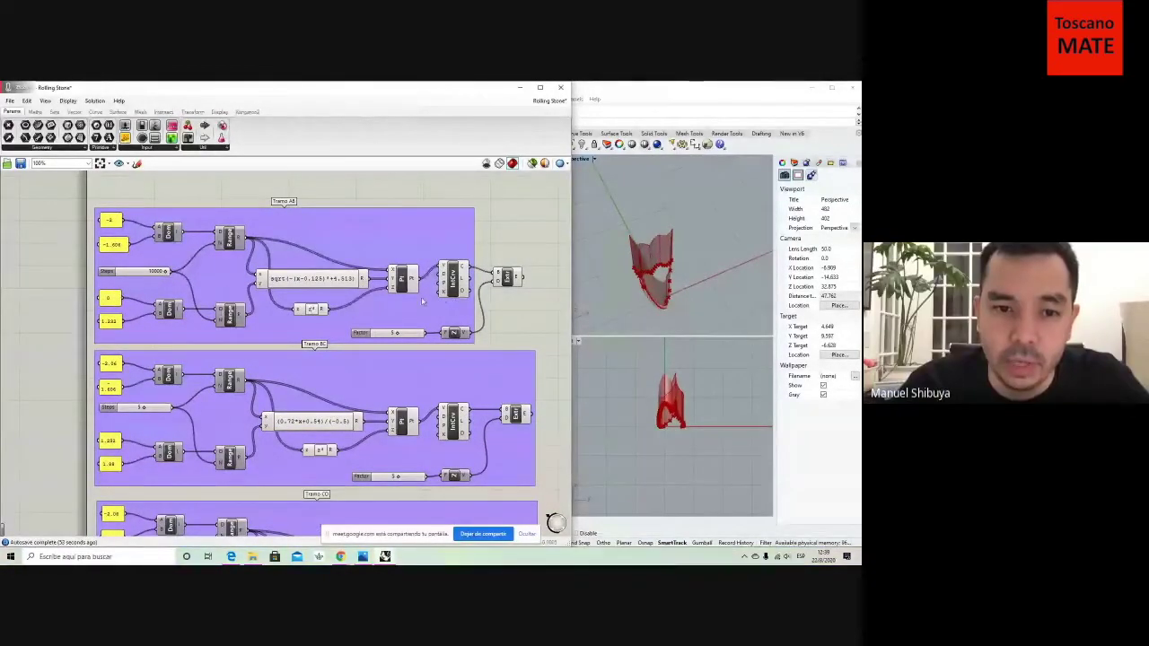
pyautogui.moveTo(623, 295); pyautogui.dragTo(659, 297, button='right')
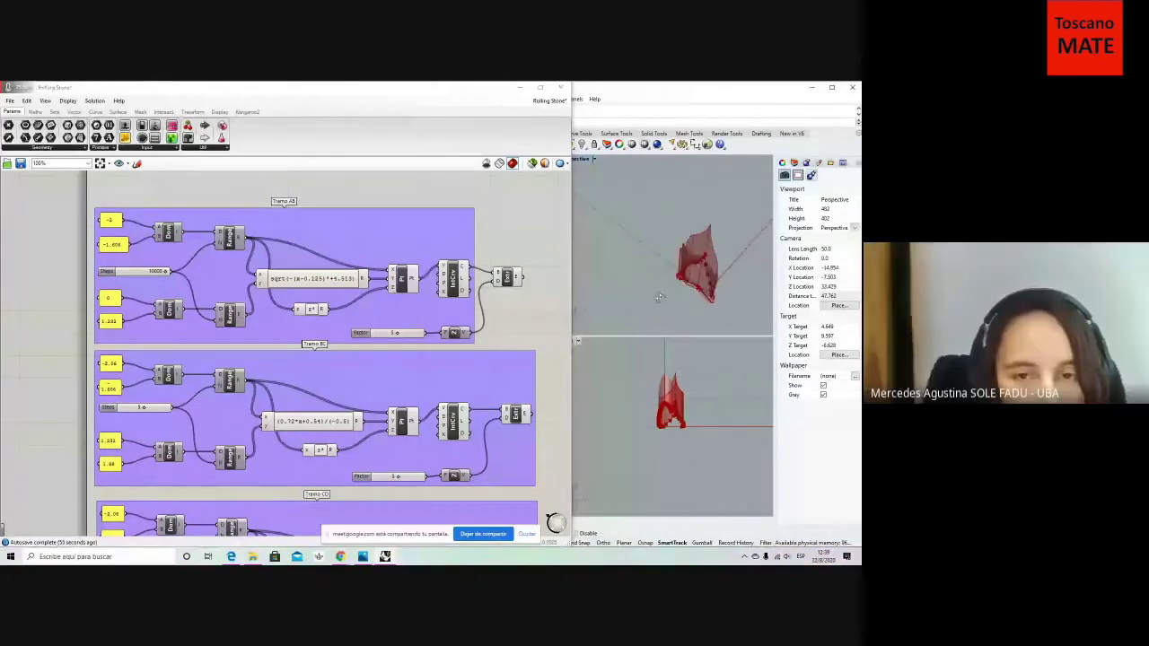
pyautogui.scroll(3, 674, 311)
pyautogui.scroll(3, 675, 305)
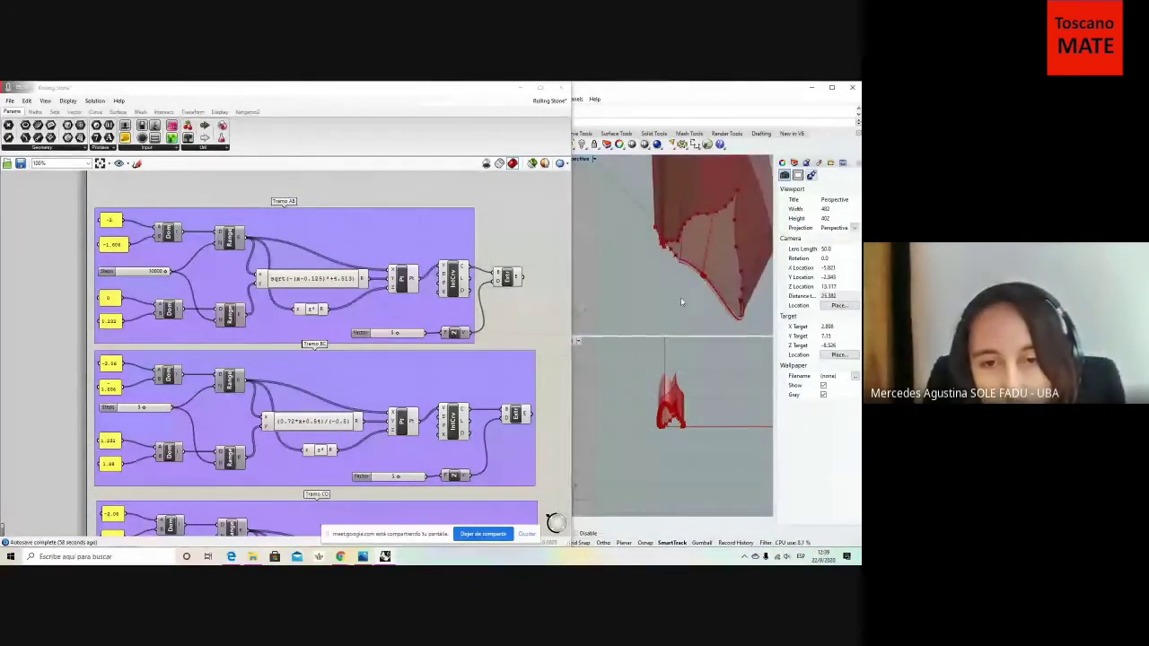
pyautogui.scroll(3, 682, 303)
pyautogui.moveTo(686, 306)
pyautogui.mouseDown(button='right')
pyautogui.moveTo(652, 315)
pyautogui.moveTo(679, 304)
pyautogui.moveTo(692, 316)
pyautogui.mouseUp(button='right')
pyautogui.scroll(-3, 678, 305)
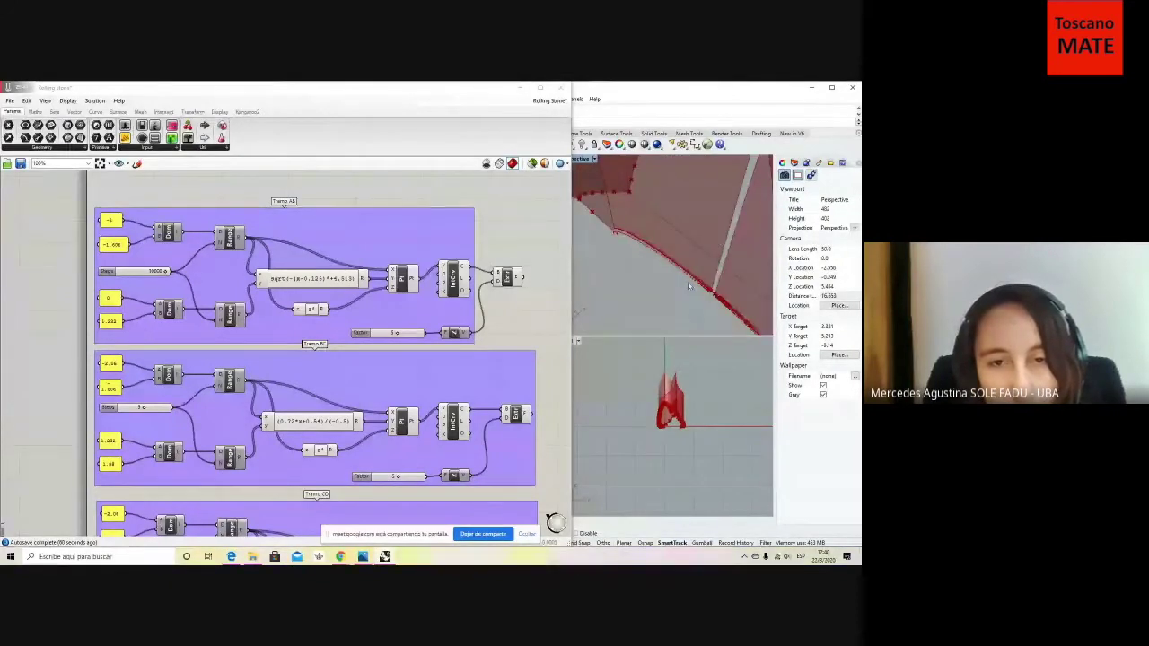
pyautogui.scroll(-2, 691, 300)
pyautogui.scroll(-2, 690, 286)
pyautogui.moveTo(640, 285); pyautogui.dragTo(636, 290, button='right')
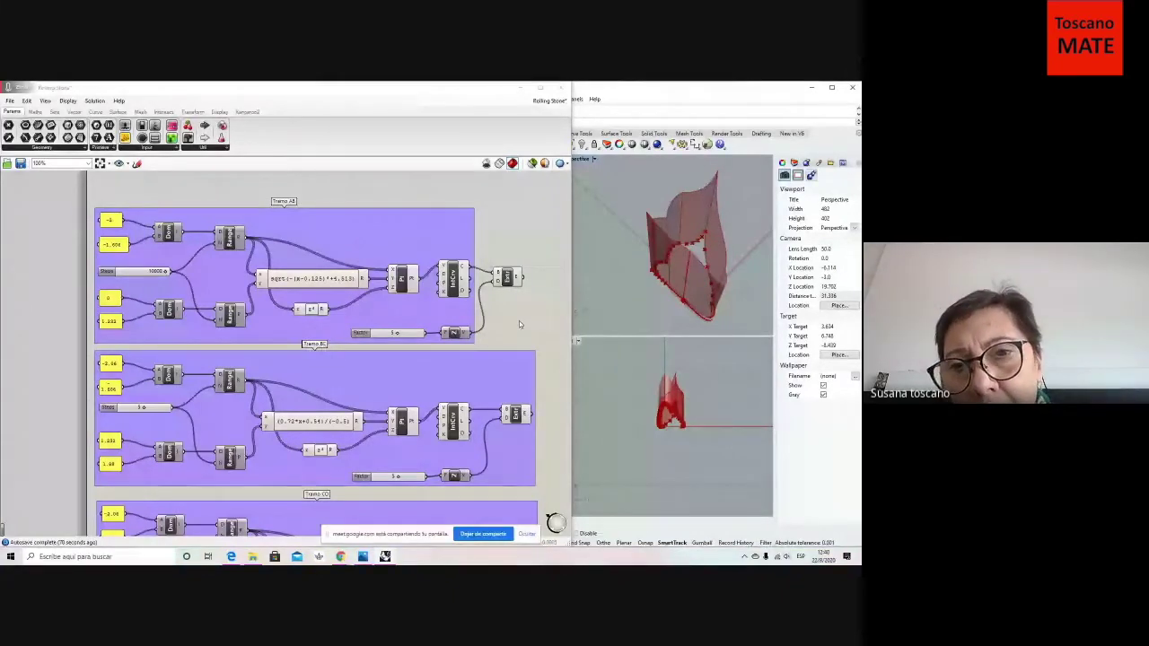
pyautogui.scroll(-3, 519, 321)
pyautogui.moveTo(518, 320); pyautogui.dragTo(492, 330, button='right')
pyautogui.scroll(1, 506, 357)
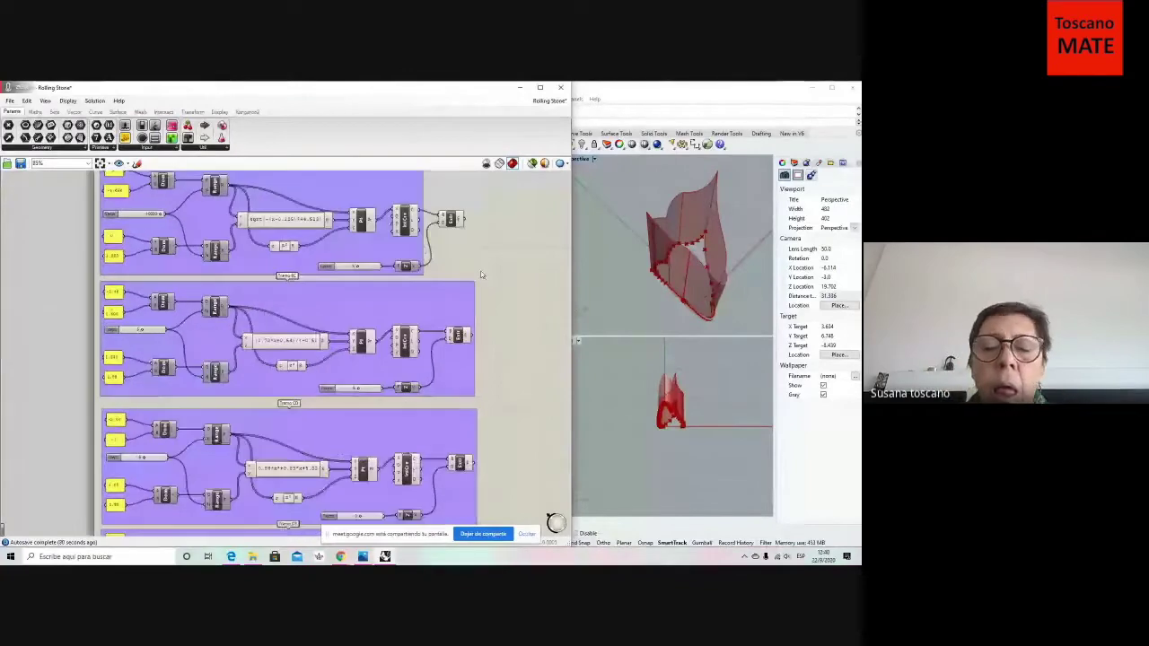
pyautogui.moveTo(481, 276); pyautogui.dragTo(490, 298, button='right')
pyautogui.scroll(1, 491, 298)
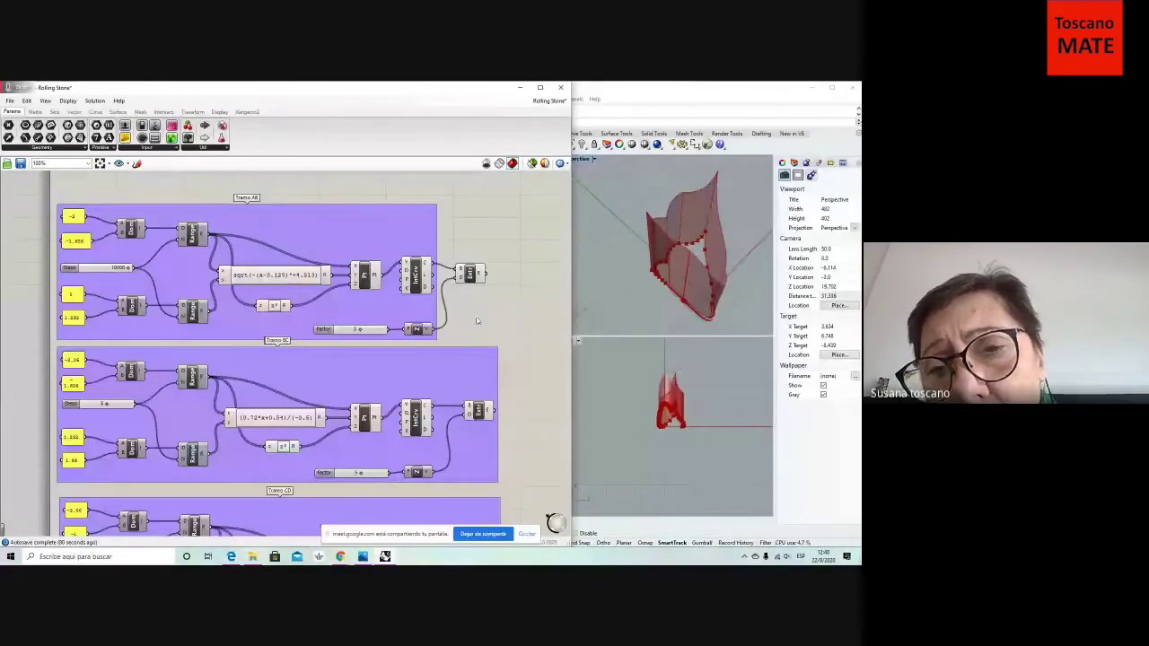
# Narrow the Grasshopper window and reposition it so Rhino's Perspective and Right viewports are fully uncovered beside it.
pyautogui.moveTo(571, 218); pyautogui.dragTo(524, 218)
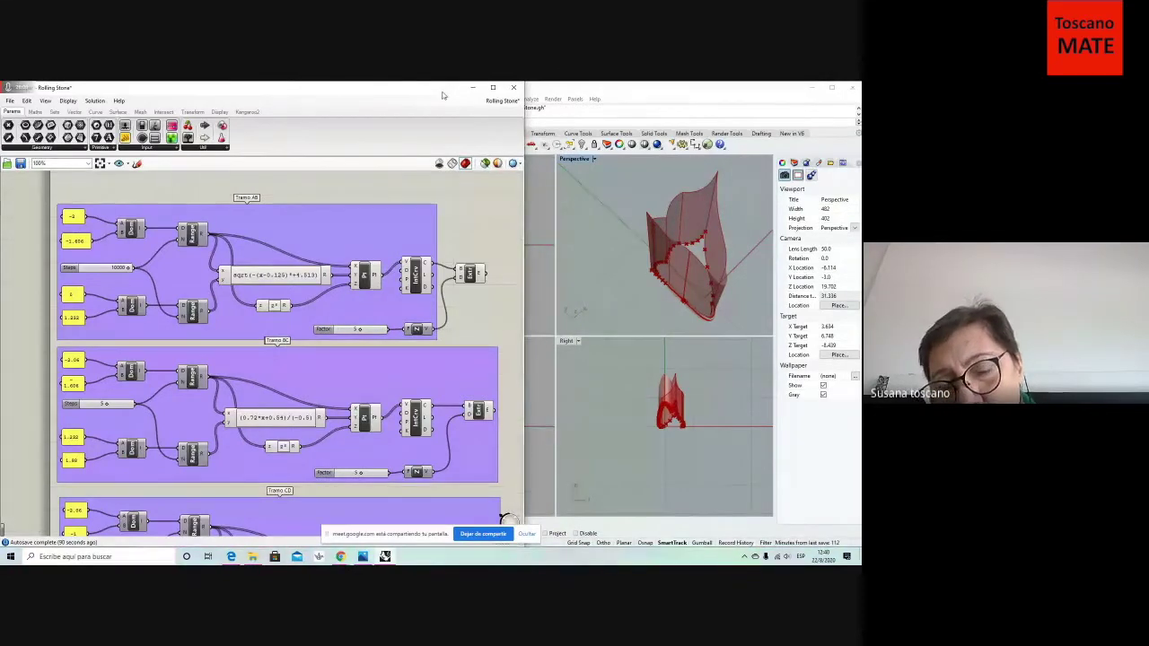
pyautogui.moveTo(444, 89); pyautogui.dragTo(340, 93)
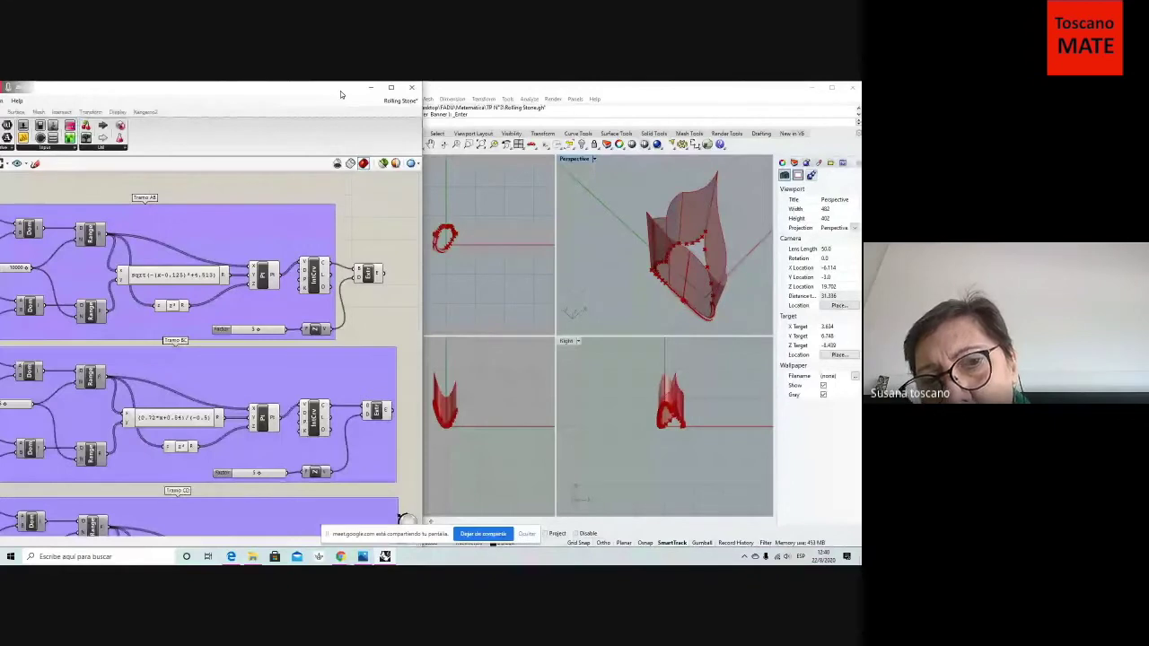
pyautogui.moveTo(341, 90); pyautogui.dragTo(451, 110)
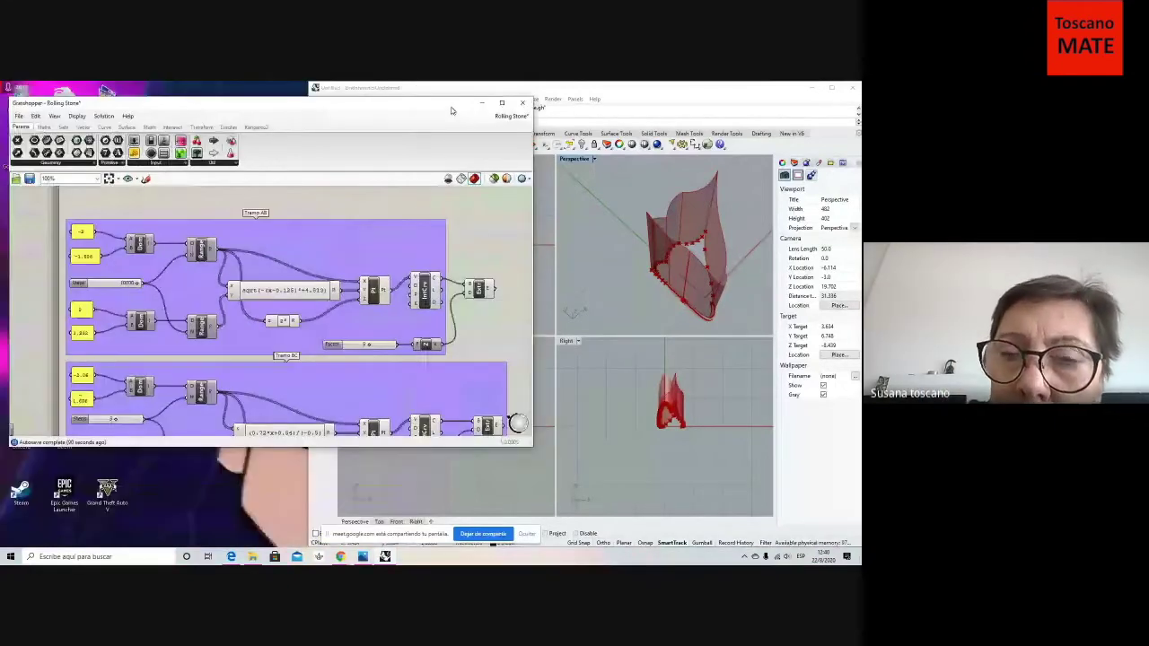
pyautogui.moveTo(452, 111); pyautogui.dragTo(452, 83)
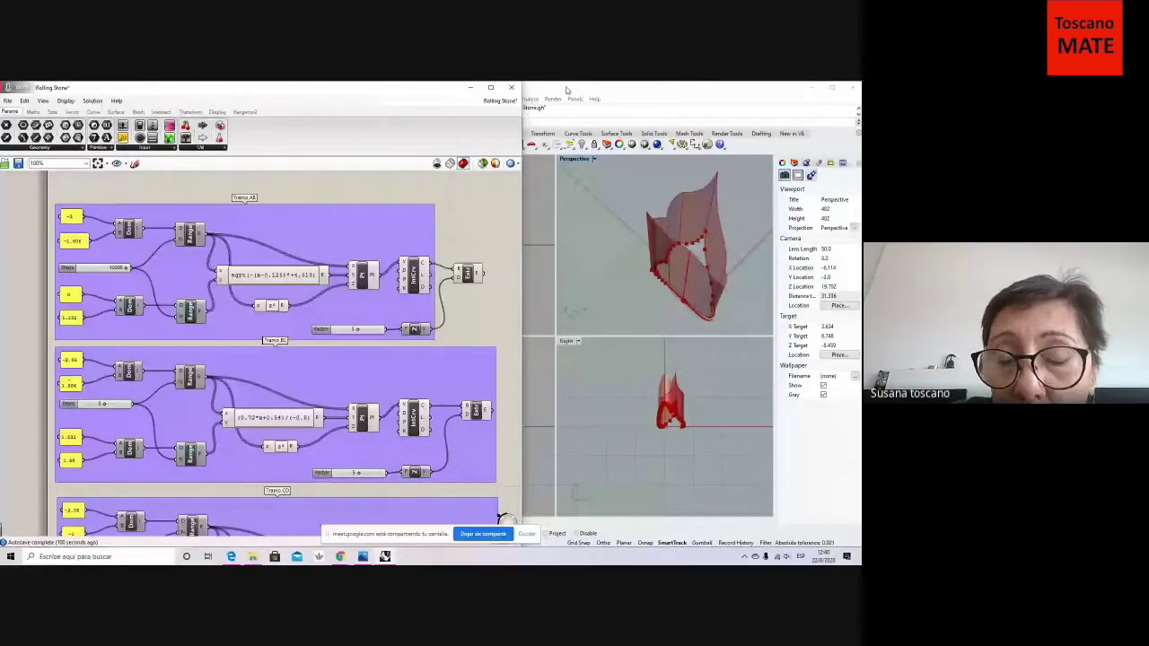
# Narrow the Grasshopper window until all four Rhino viewports are uncovered, and enlarge the extruded surfaces in the Right and Front viewports.
pyautogui.moveTo(520, 120); pyautogui.dragTo(307, 120)
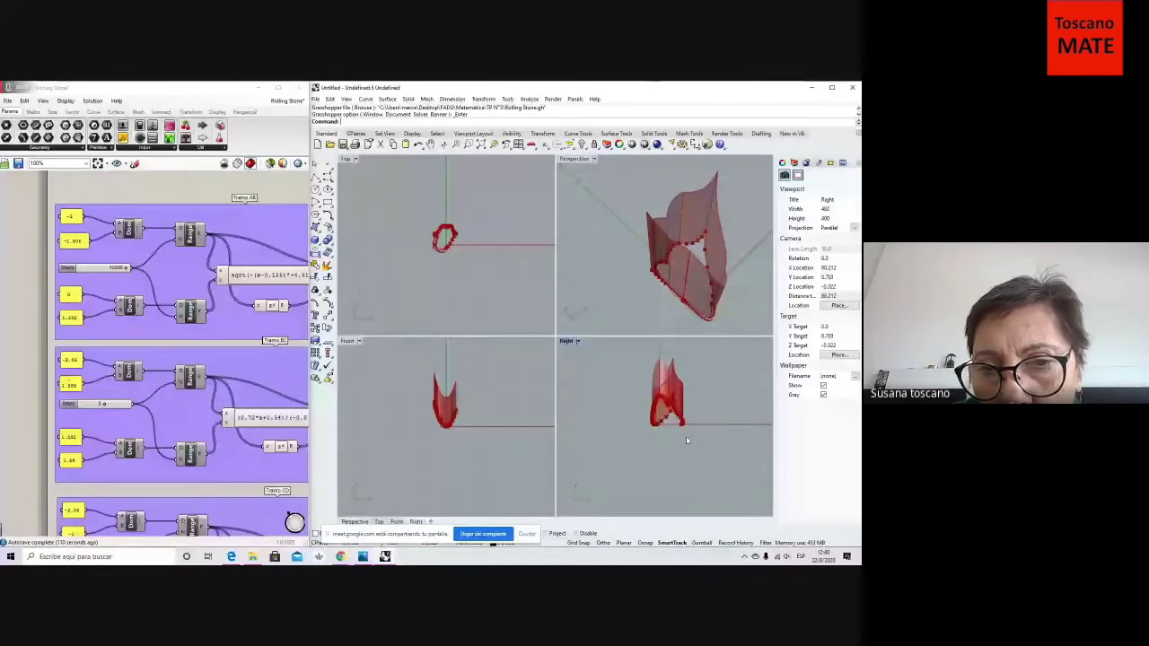
pyautogui.scroll(3, 685, 470)
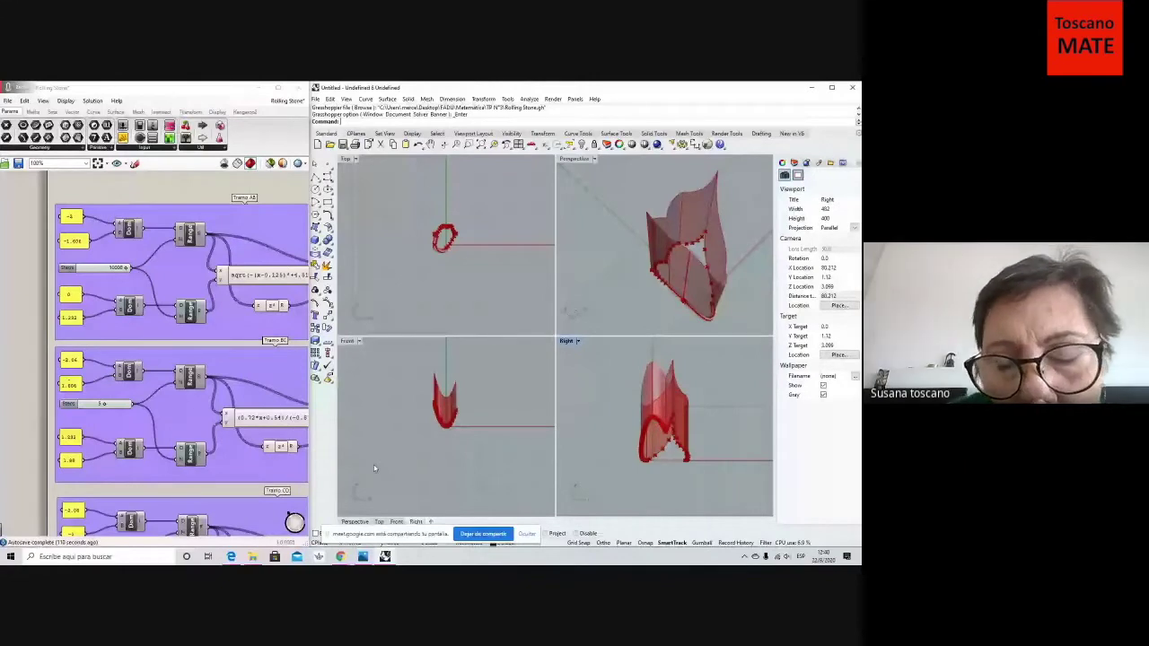
pyautogui.scroll(4, 375, 467)
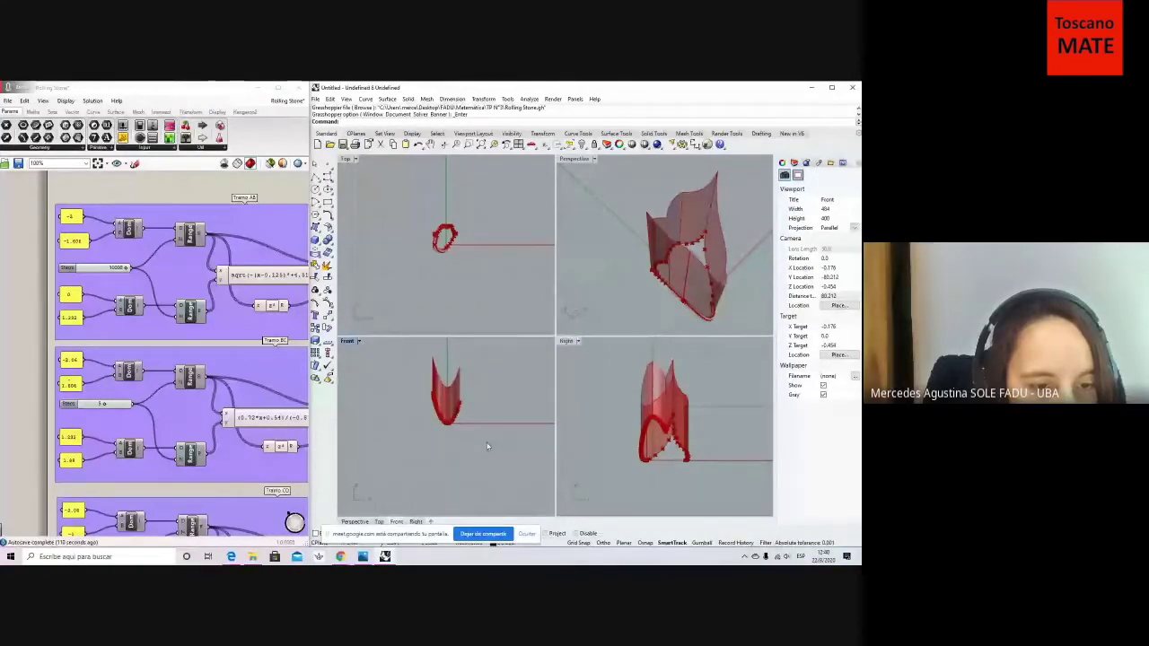
pyautogui.scroll(1, 473, 482)
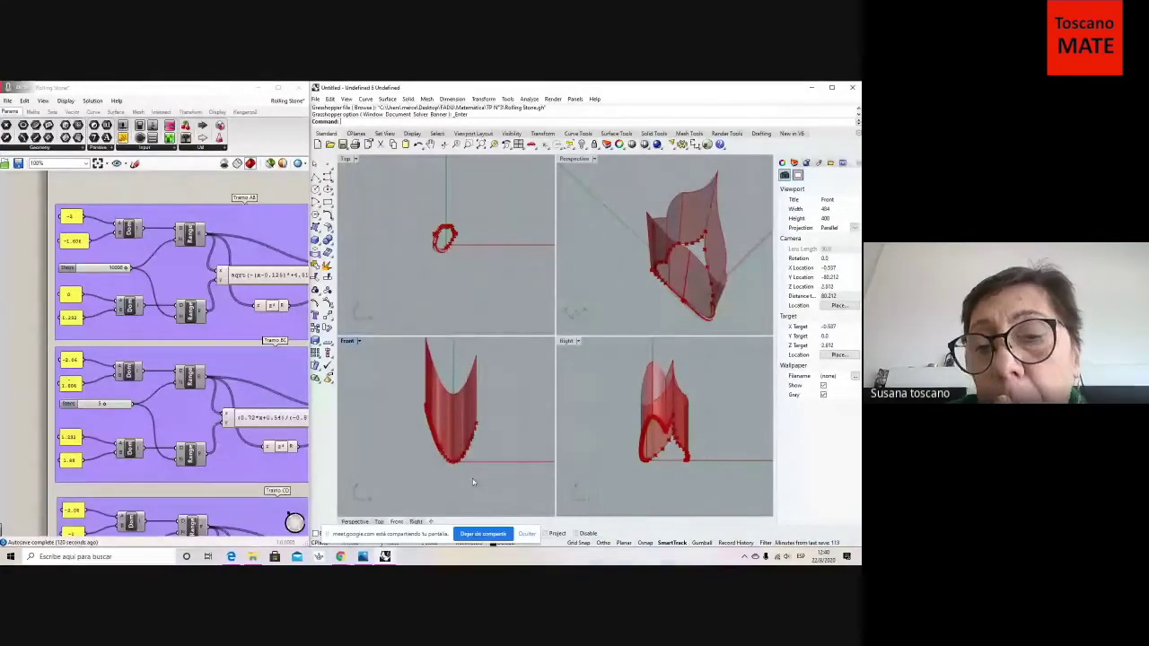
pyautogui.scroll(1, 492, 473)
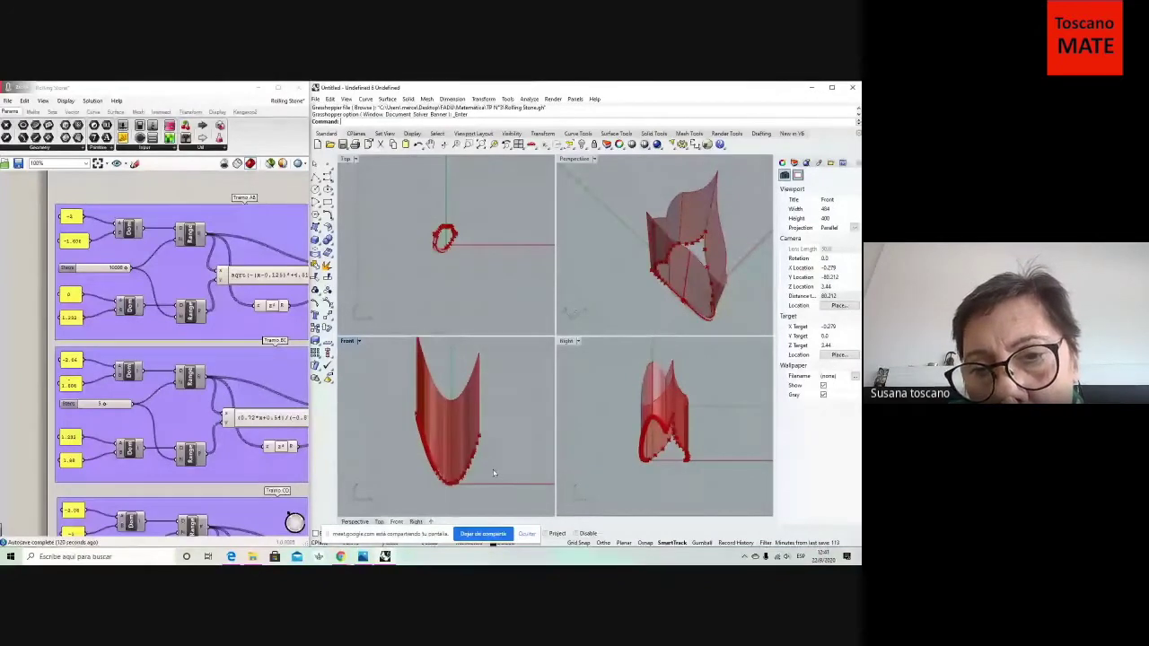
pyautogui.moveTo(493, 473); pyautogui.dragTo(505, 482, button='right')
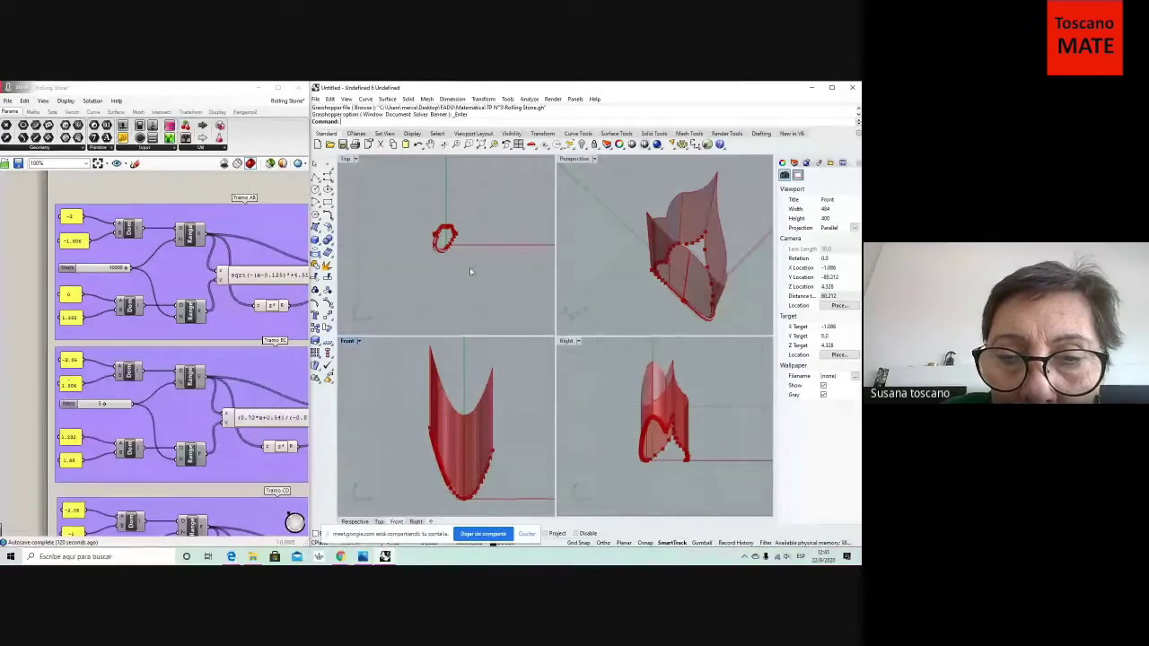
# Examine the closed base curve up close in Rhino's Top viewport.
pyautogui.scroll(2, 472, 270)
pyautogui.scroll(2, 478, 263)
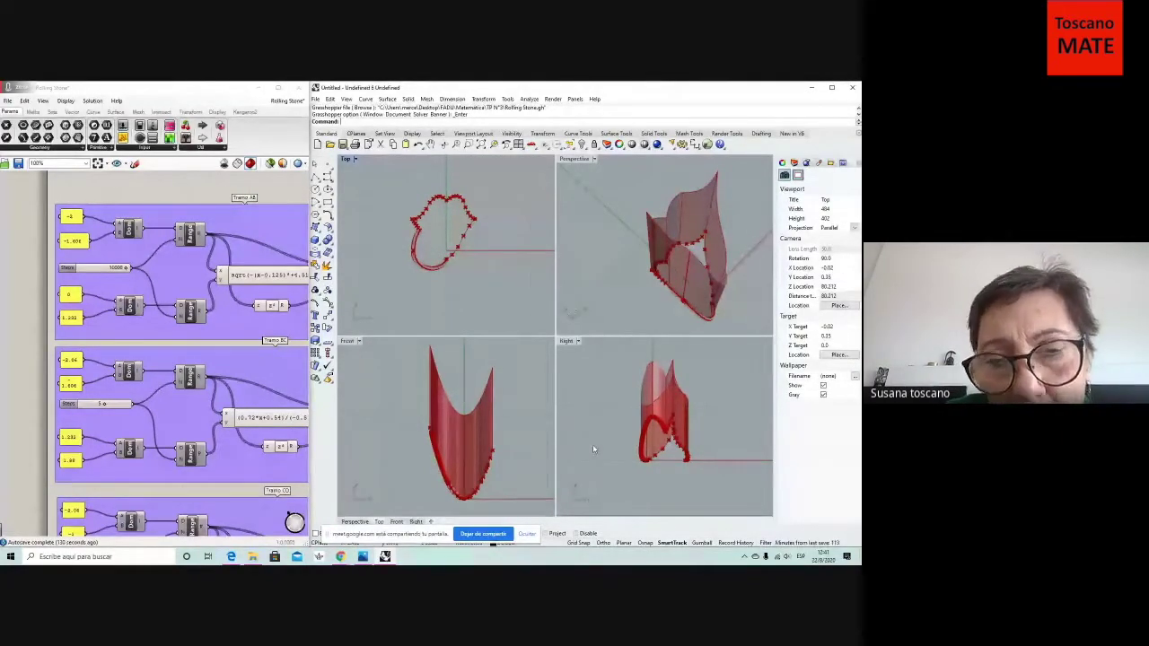
pyautogui.scroll(2, 475, 280)
pyautogui.moveTo(478, 284); pyautogui.dragTo(498, 304, button='right')
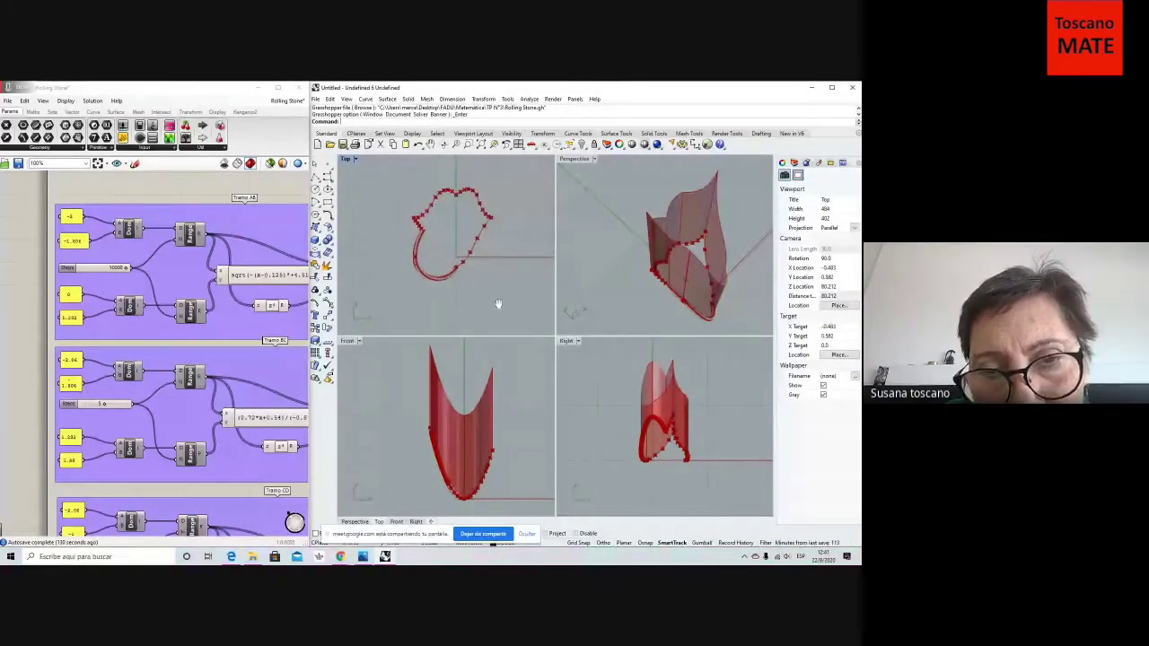
pyautogui.scroll(2, 493, 301)
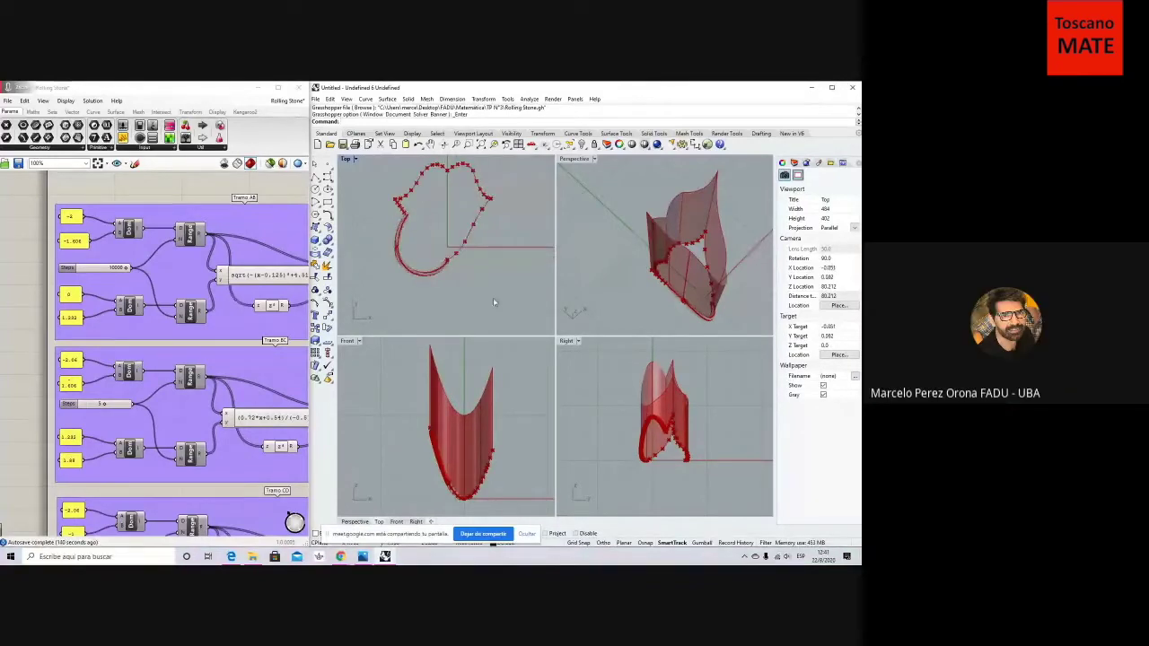
pyautogui.moveTo(496, 296); pyautogui.dragTo(504, 304, button='right')
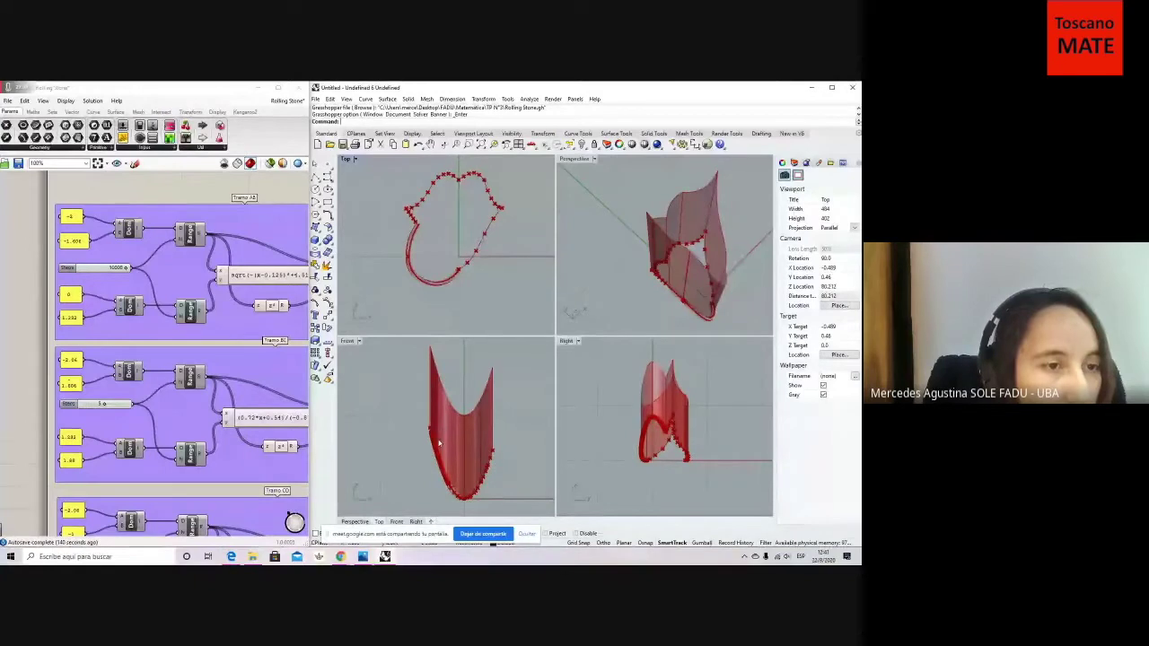
pyautogui.click(299, 135)
pyautogui.moveTo(308, 135); pyautogui.dragTo(388, 191)
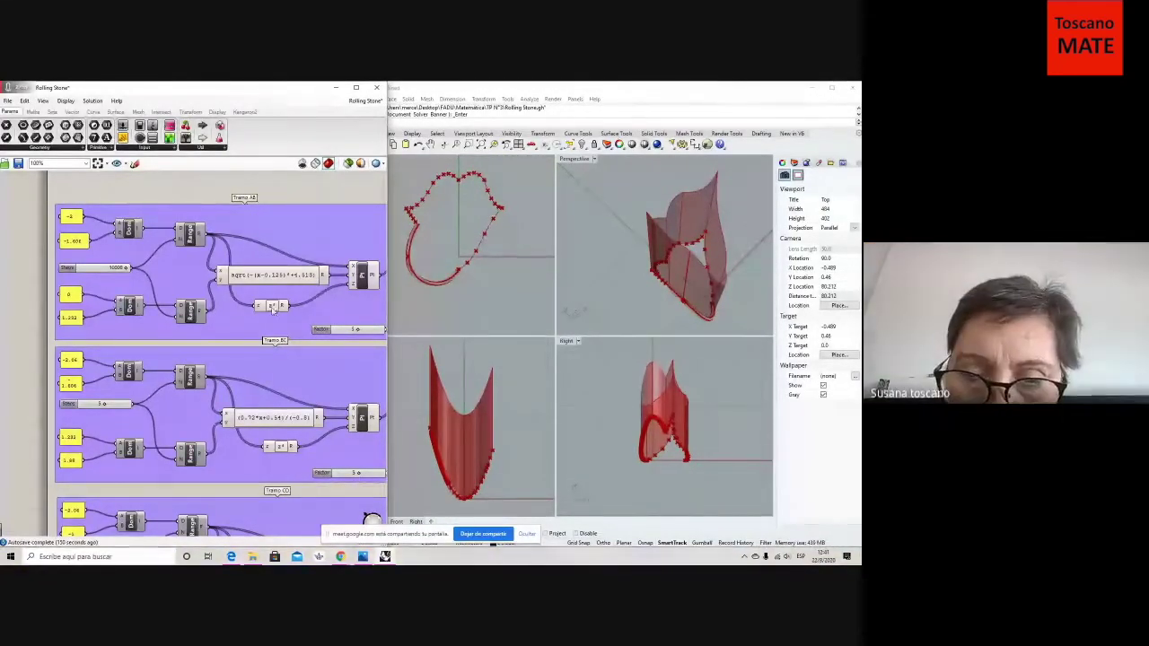
pyautogui.moveTo(388, 228)
pyautogui.mouseDown()
pyautogui.moveTo(431, 226)
pyautogui.moveTo(318, 224)
pyautogui.moveTo(375, 225)
pyautogui.mouseUp()
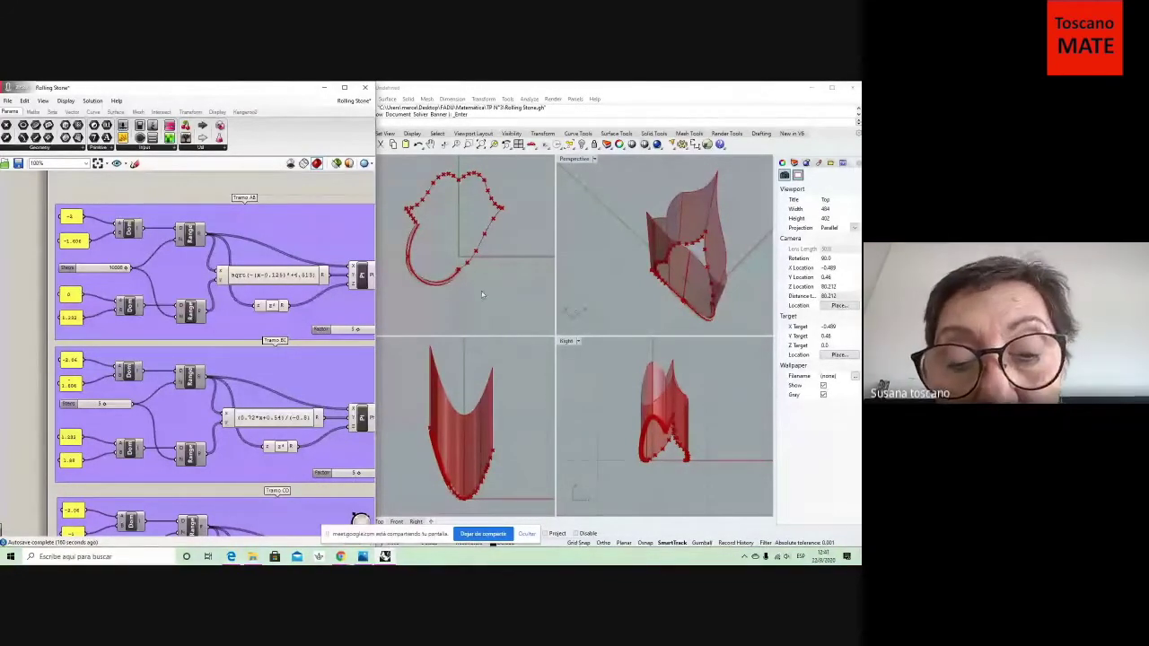
pyautogui.moveTo(375, 256); pyautogui.dragTo(311, 258)
# Frame the whole base curve larger in the Top viewport and view the extruded surfaces from the side in Perspective.
pyautogui.moveTo(491, 279); pyautogui.dragTo(515, 305, button='right')
pyautogui.scroll(2, 499, 285)
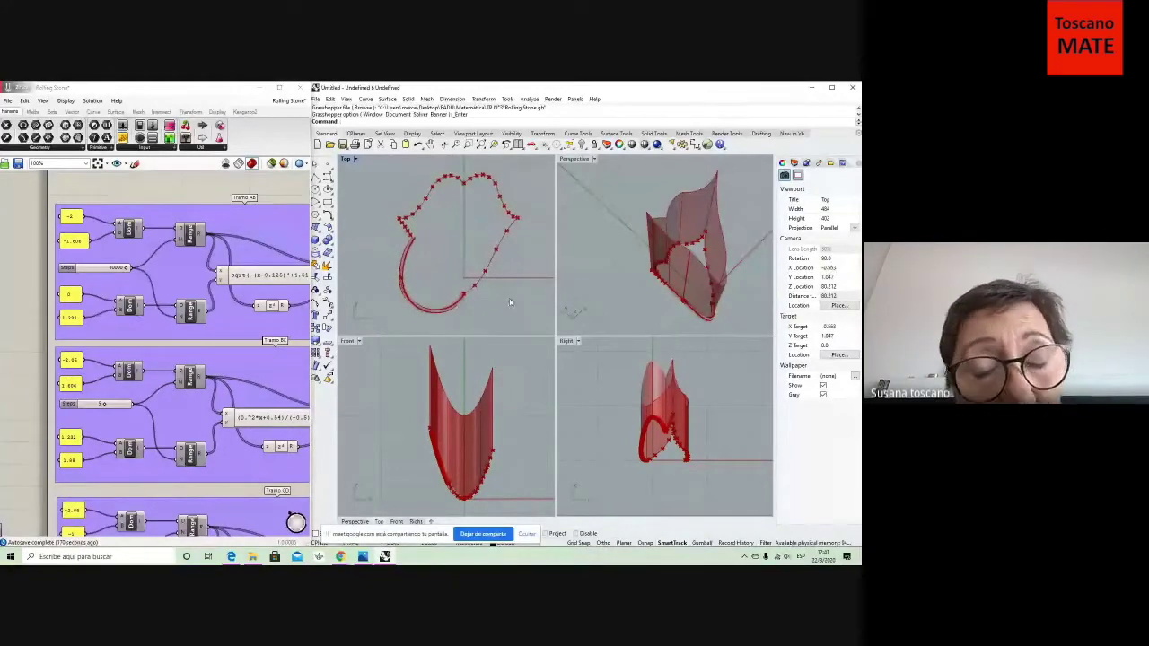
pyautogui.scroll(2, 508, 298)
pyautogui.scroll(-2, 508, 297)
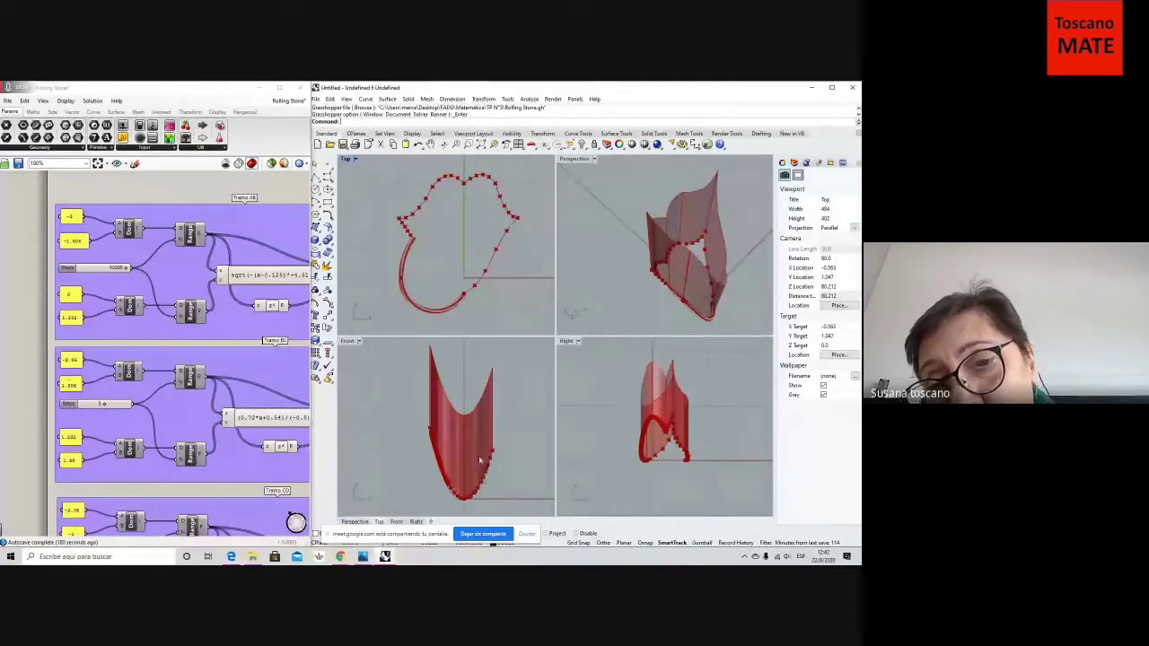
pyautogui.moveTo(635, 307); pyautogui.dragTo(687, 296, button='right')
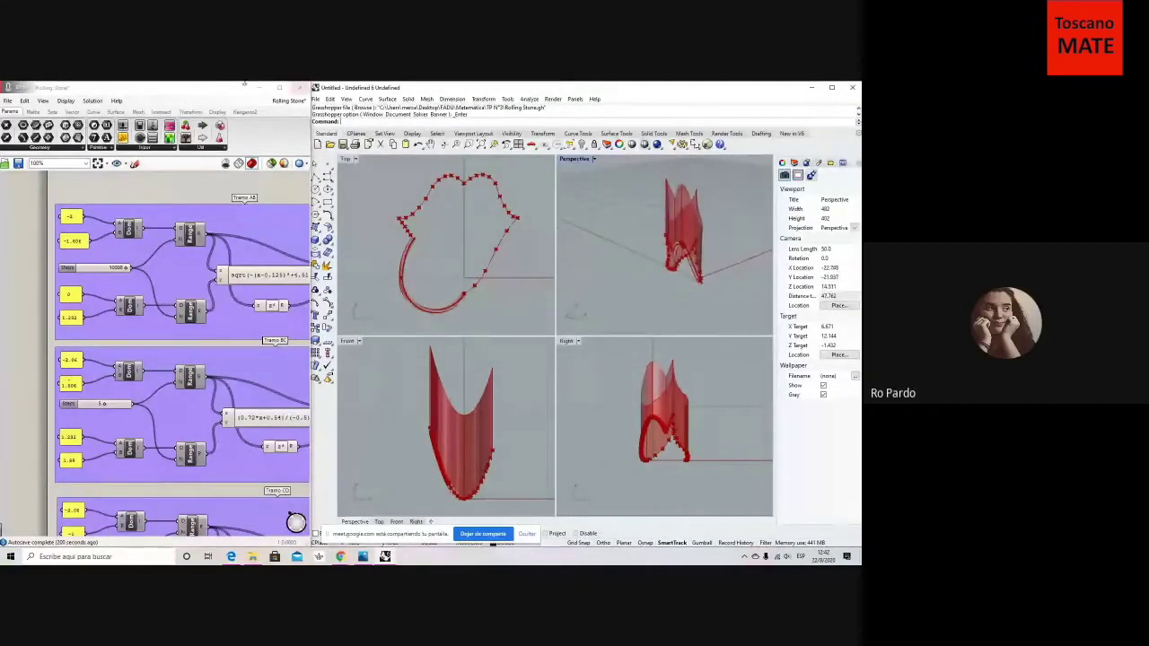
# Widen the Grasshopper window up to the Top viewport's curve and look over the Tramo component groups down to the last one.
pyautogui.moveTo(305, 141); pyautogui.dragTo(440, 152)
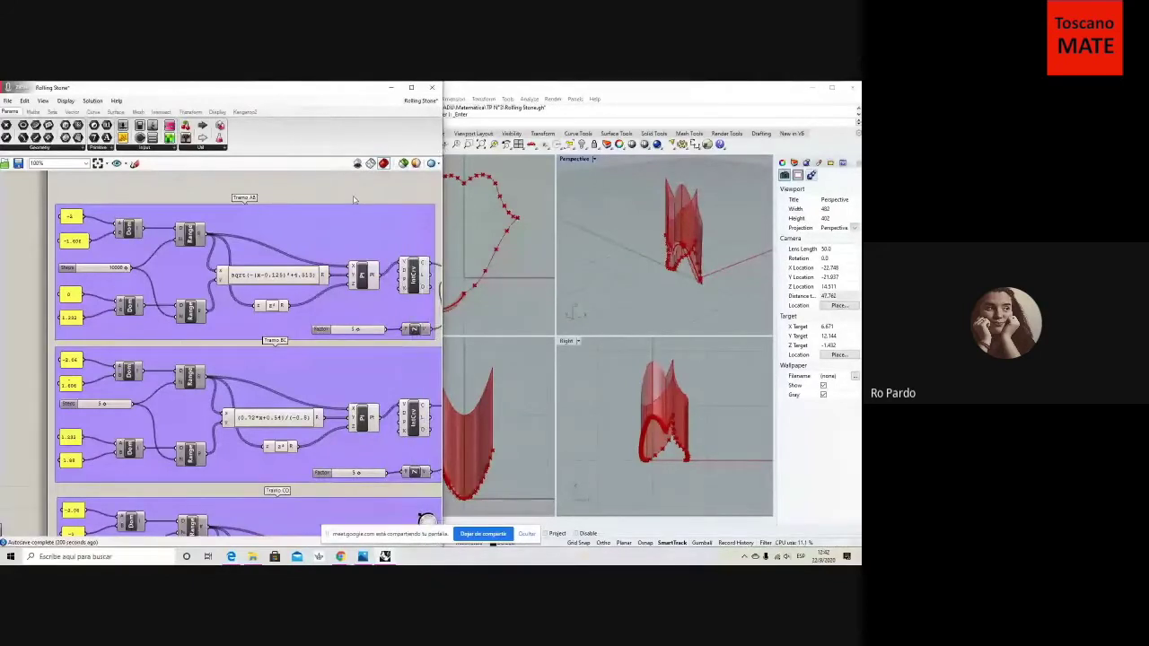
pyautogui.scroll(-4, 353, 199)
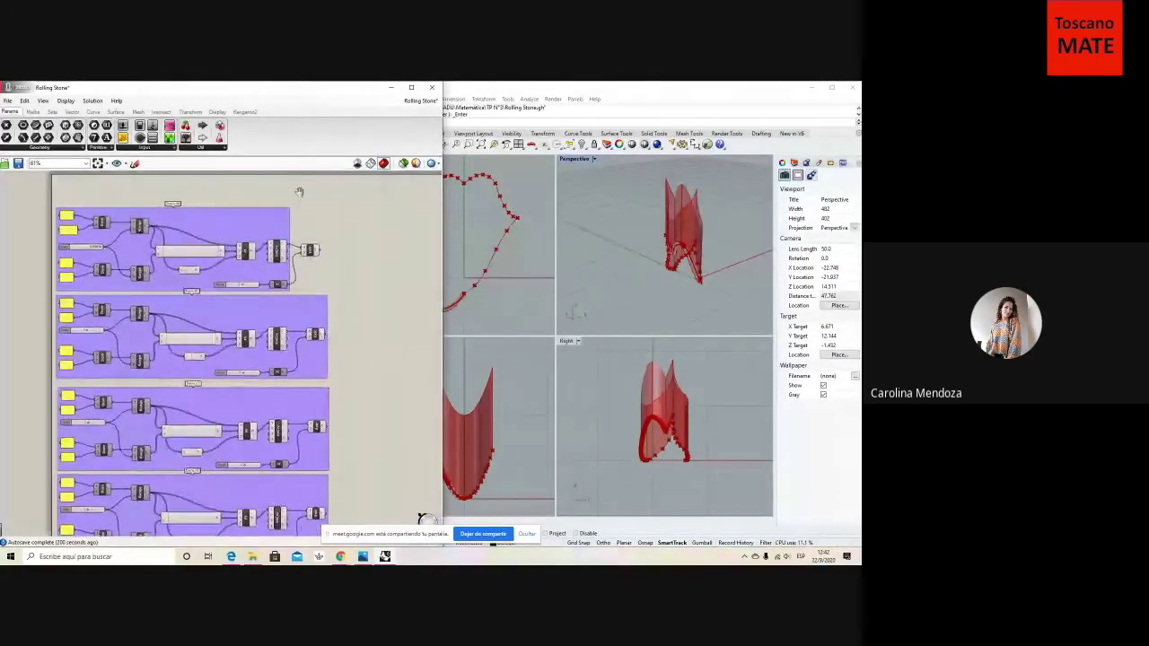
pyautogui.moveTo(442, 220); pyautogui.dragTo(386, 220)
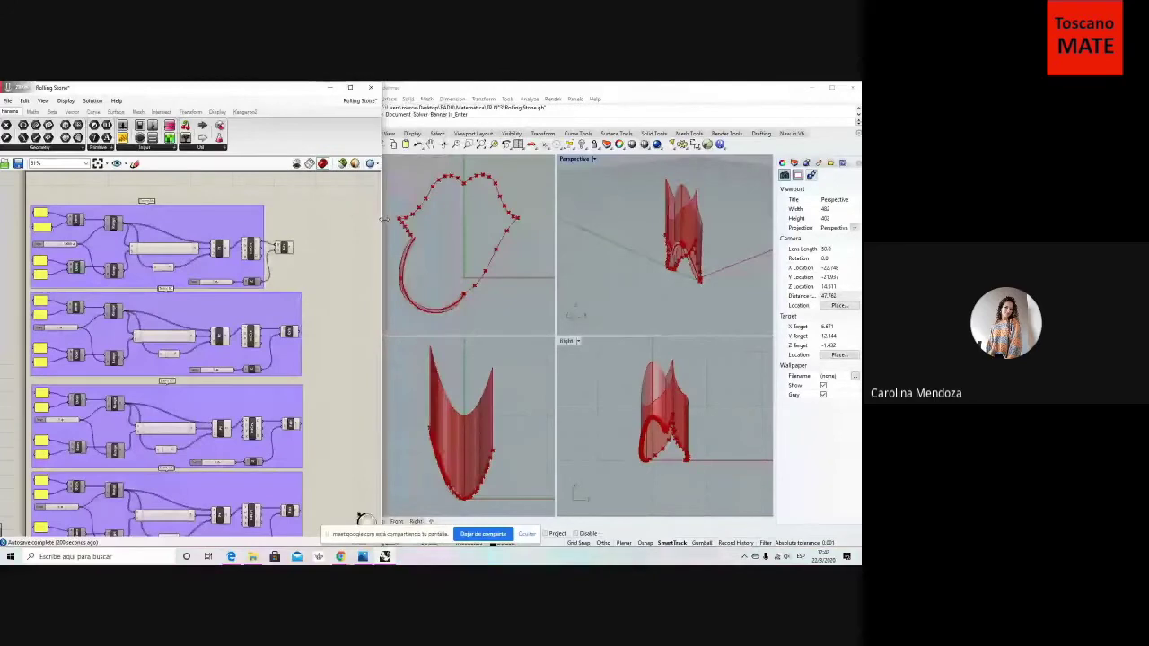
pyautogui.moveTo(332, 288); pyautogui.dragTo(358, 227, button='right')
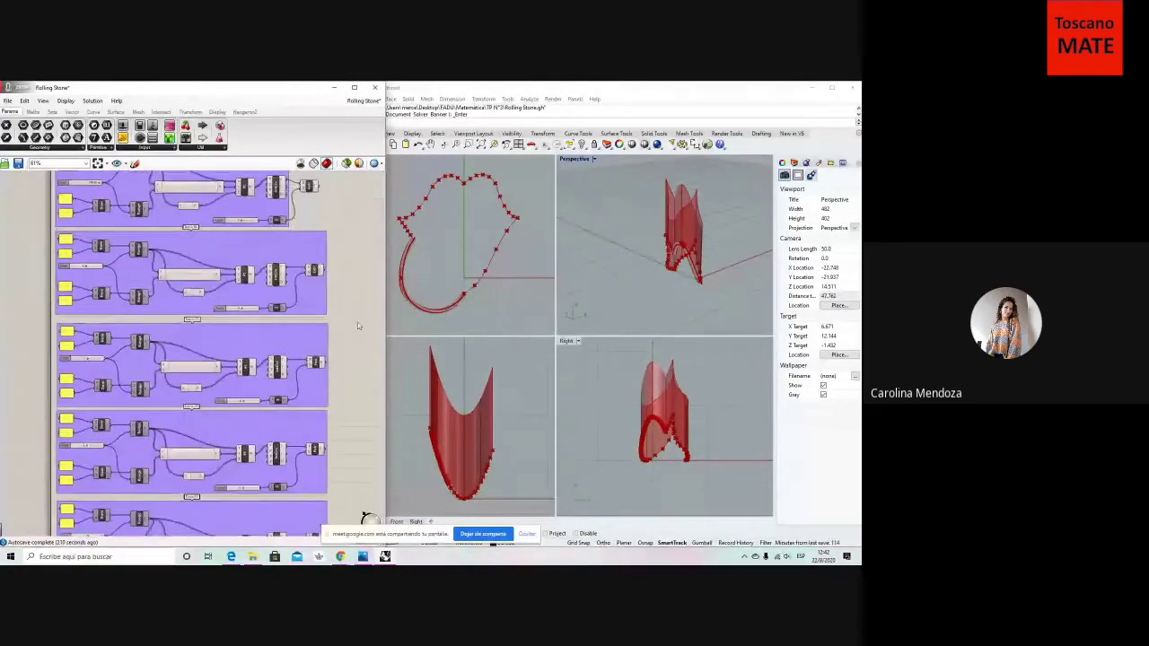
pyautogui.moveTo(358, 322); pyautogui.dragTo(356, 248, button='right')
pyautogui.moveTo(347, 295); pyautogui.dragTo(358, 170, button='right')
pyautogui.moveTo(340, 297); pyautogui.dragTo(310, 170, button='right')
pyautogui.moveTo(351, 452); pyautogui.dragTo(382, 407, button='right')
# Inspect the negative square-root expression of the Tramo HA group in the Expression Designer, accept it without changes and deselect the component.
pyautogui.scroll(2, 376, 400)
pyautogui.click(171, 448)
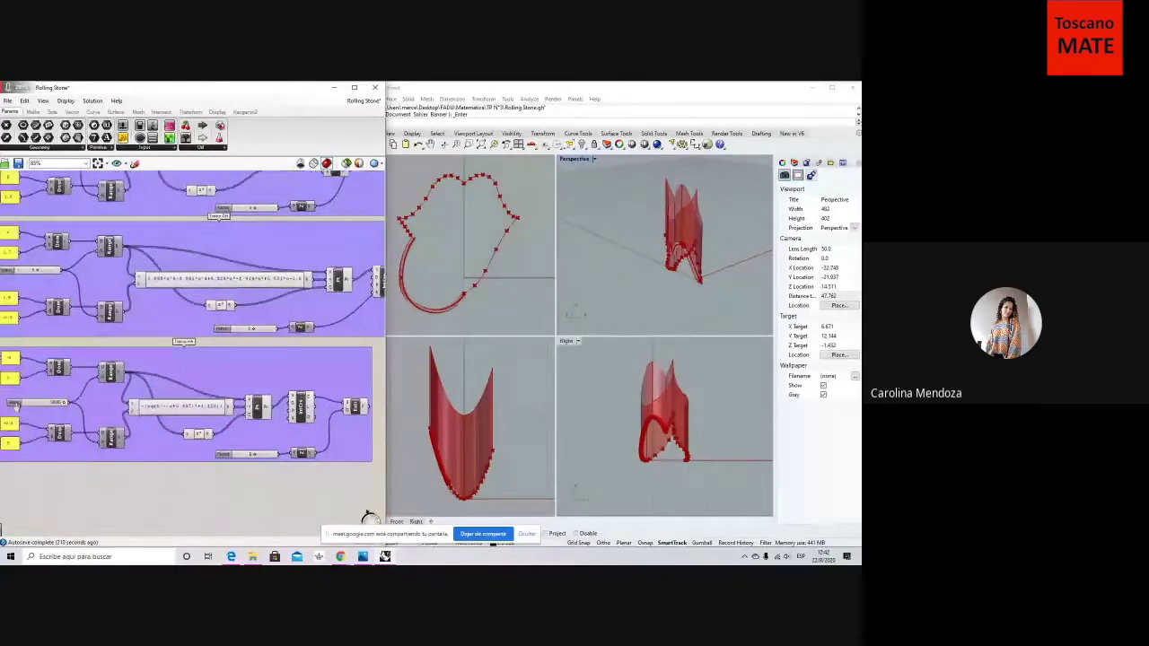
pyautogui.click(131, 492)
pyautogui.scroll(3, 151, 482)
pyautogui.moveTo(165, 473); pyautogui.dragTo(158, 494, button='right')
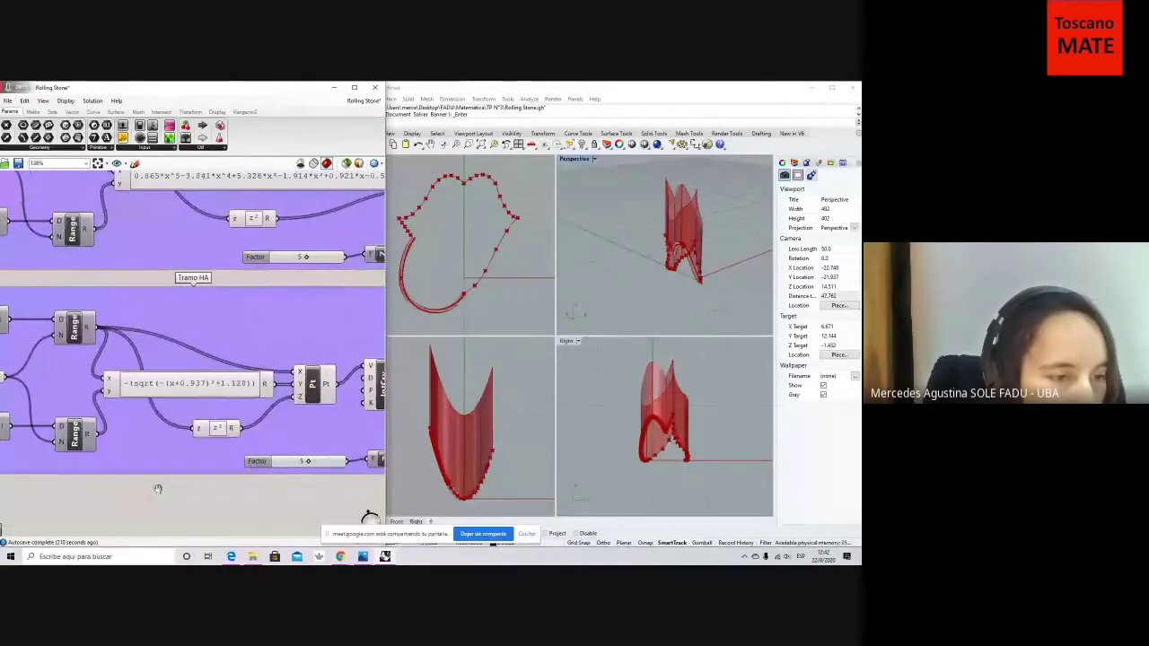
pyautogui.scroll(1, 158, 490)
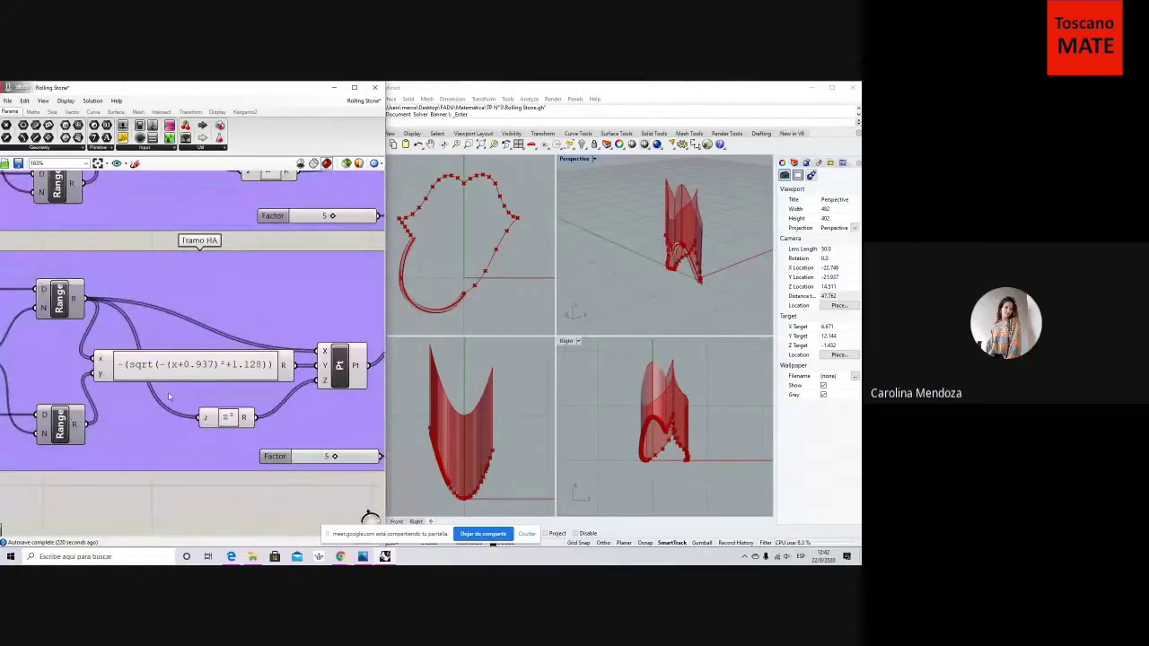
pyautogui.doubleClick(223, 372)
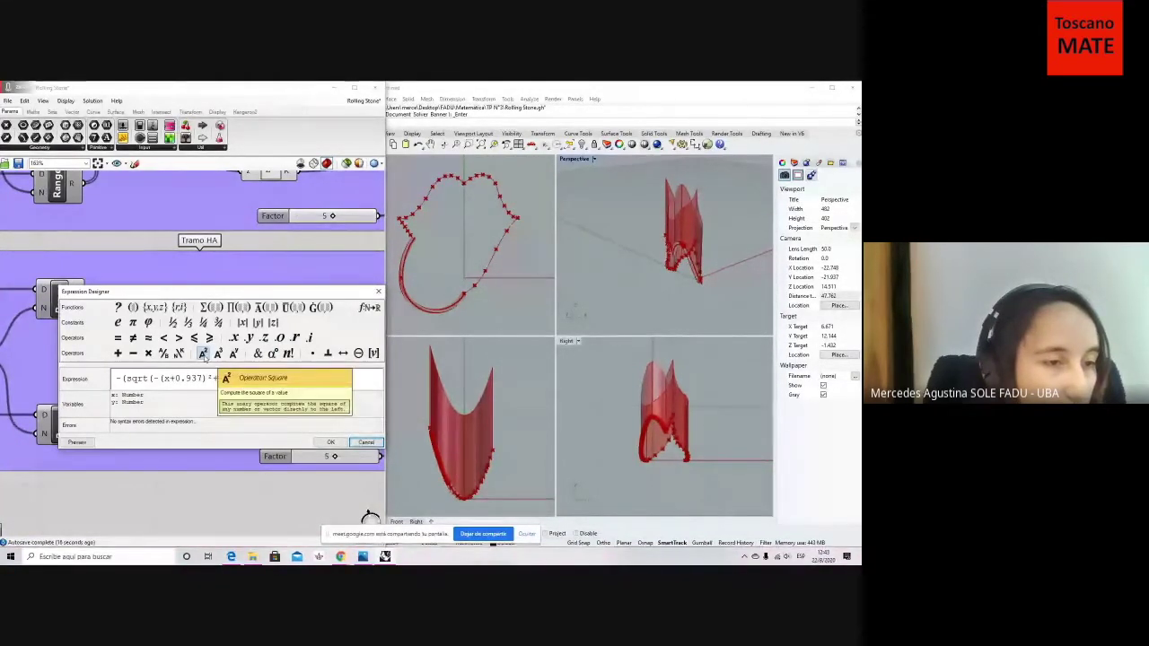
pyautogui.click(329, 443)
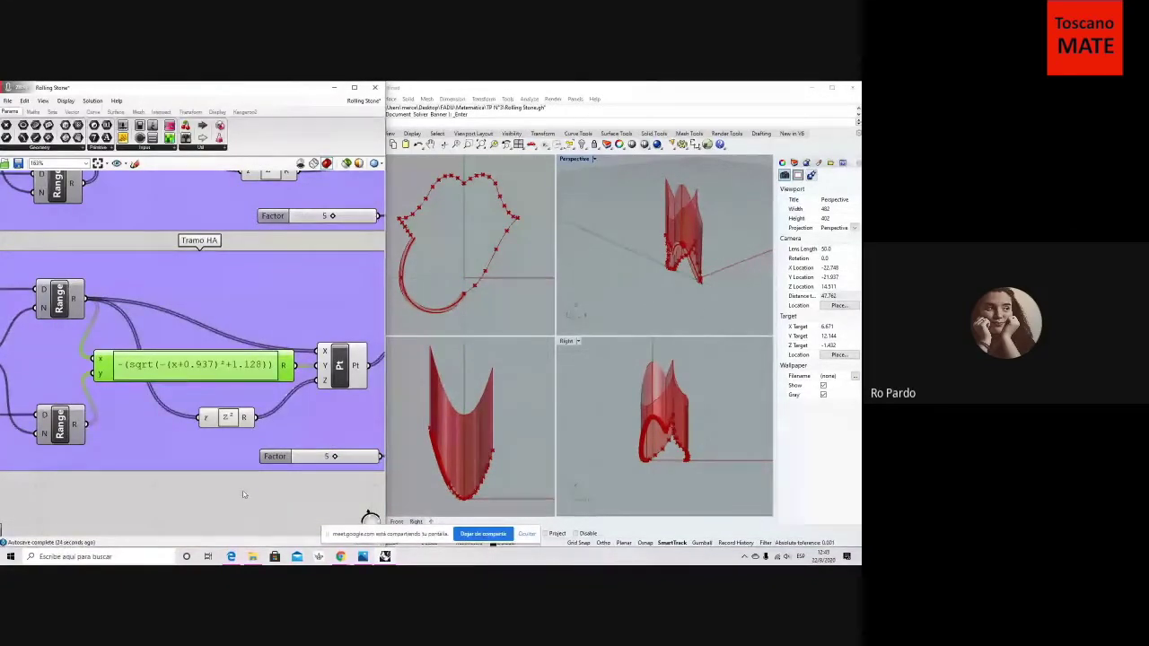
pyautogui.scroll(-2, 242, 495)
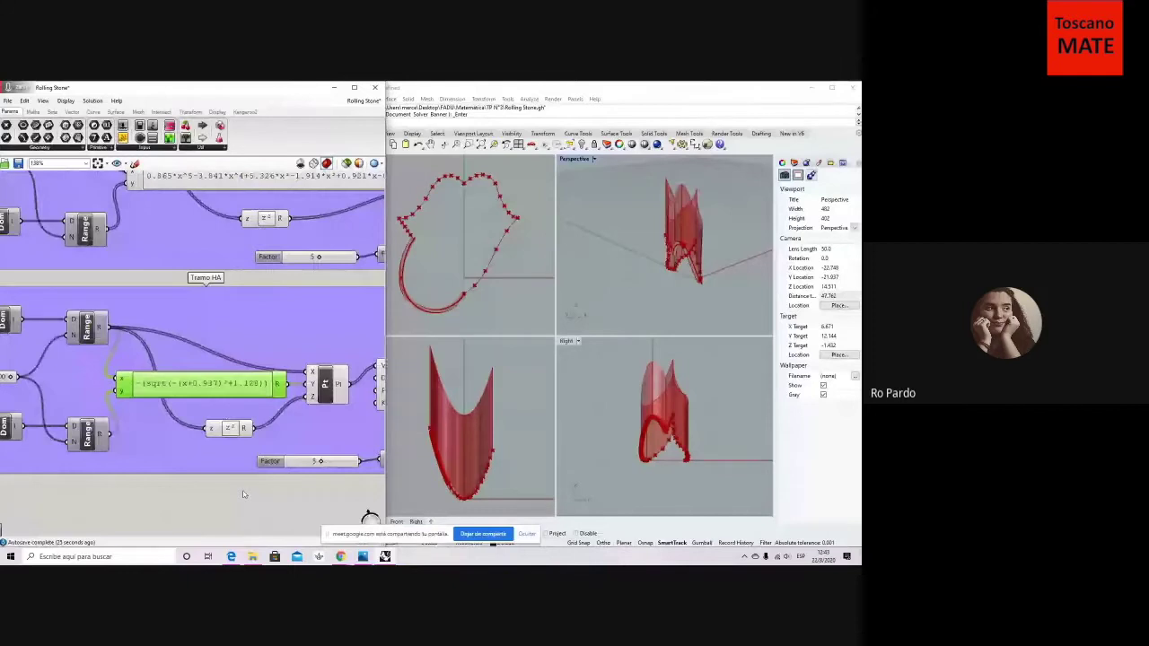
pyautogui.scroll(-4, 244, 495)
pyautogui.moveTo(250, 493); pyautogui.dragTo(207, 494, button='right')
pyautogui.click(349, 422)
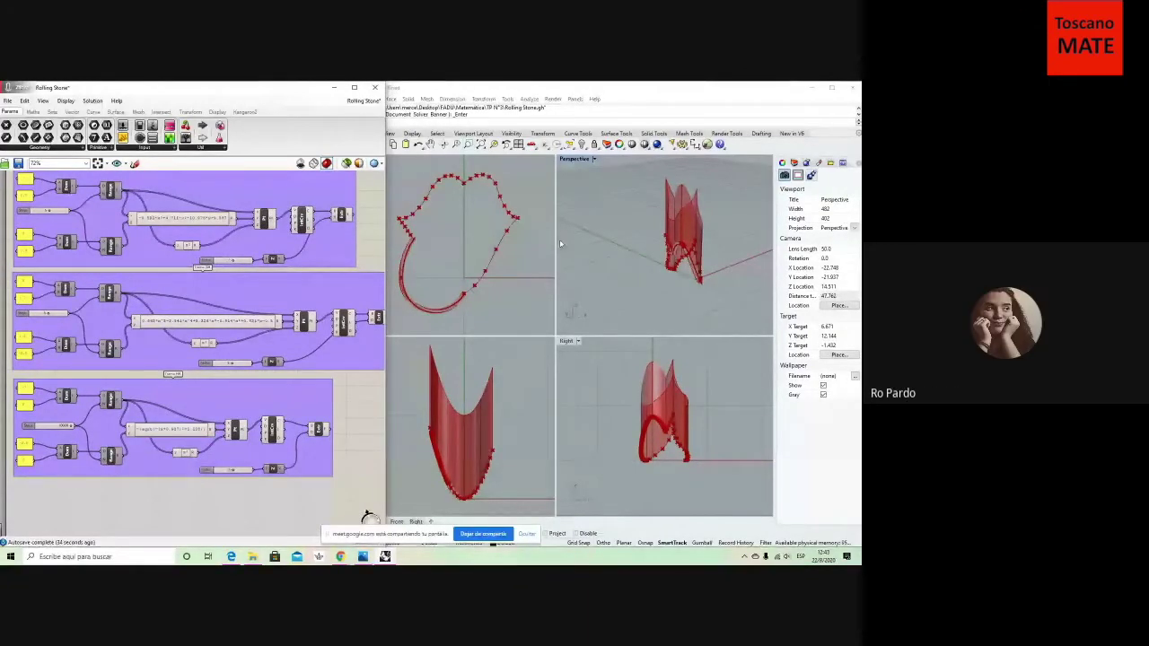
# Examine the extruded surfaces from higher angles in Rhino's Perspective viewport.
pyautogui.moveTo(561, 240); pyautogui.dragTo(624, 268, button='right')
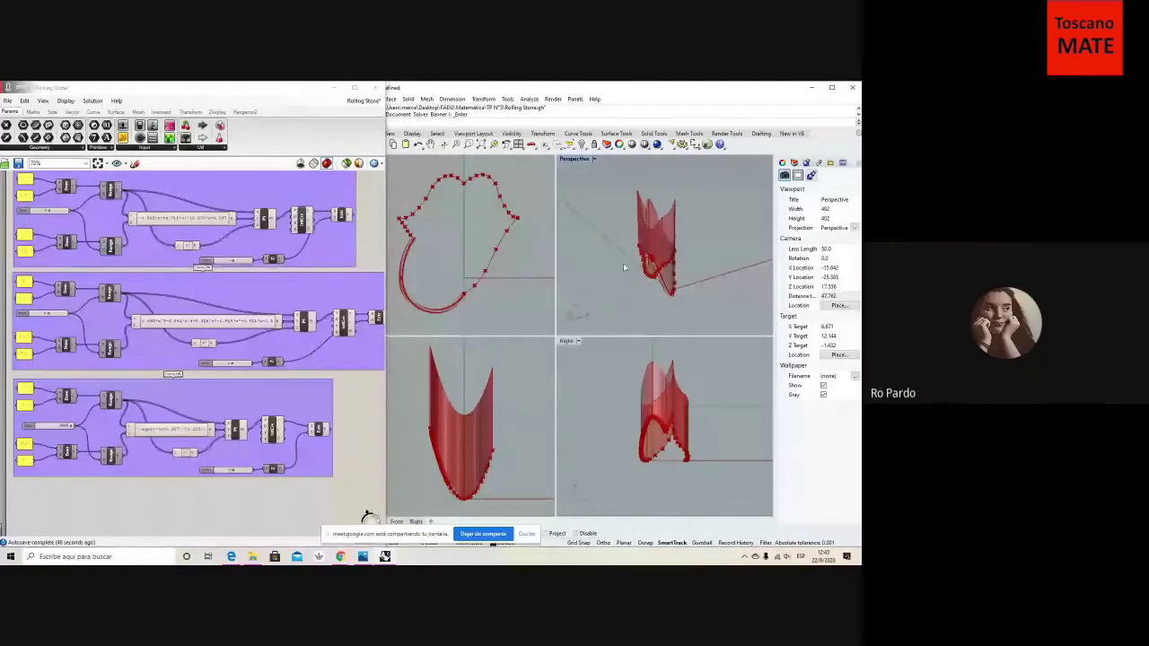
pyautogui.moveTo(622, 263)
pyautogui.mouseDown(button='right')
pyautogui.moveTo(616, 280)
pyautogui.moveTo(616, 259)
pyautogui.mouseUp(button='right')
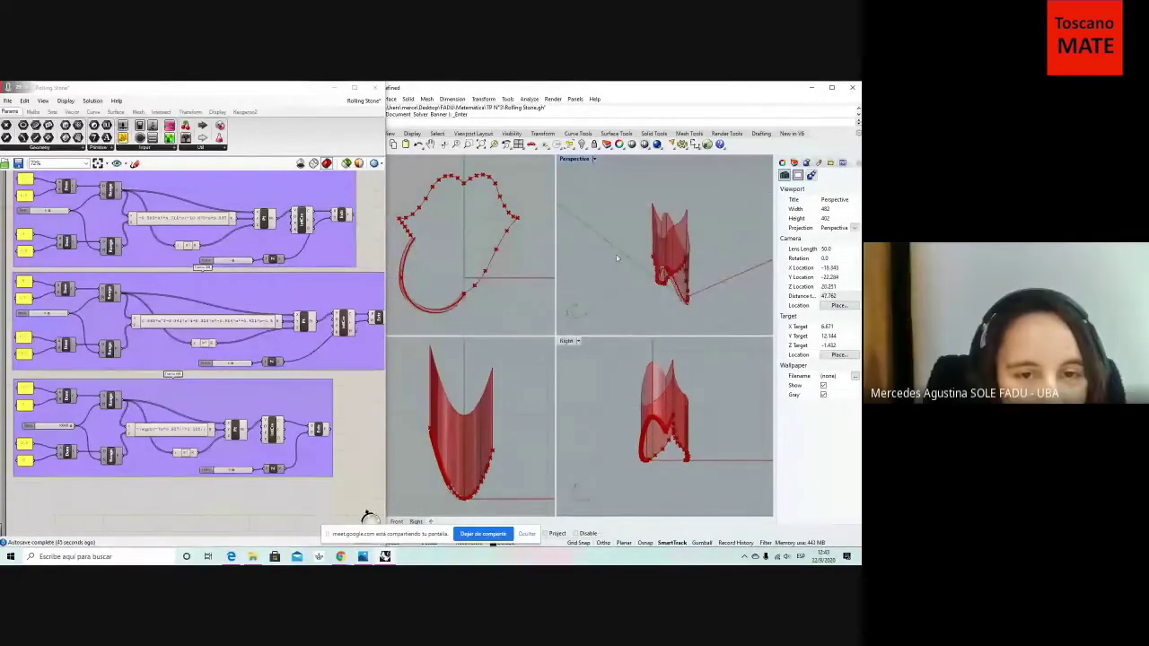
pyautogui.moveTo(615, 257); pyautogui.dragTo(619, 280, button='right')
# Try the Rendered and X-Ray display modes in the Perspective viewport and return it to Wireframe.
pyautogui.click(593, 160)
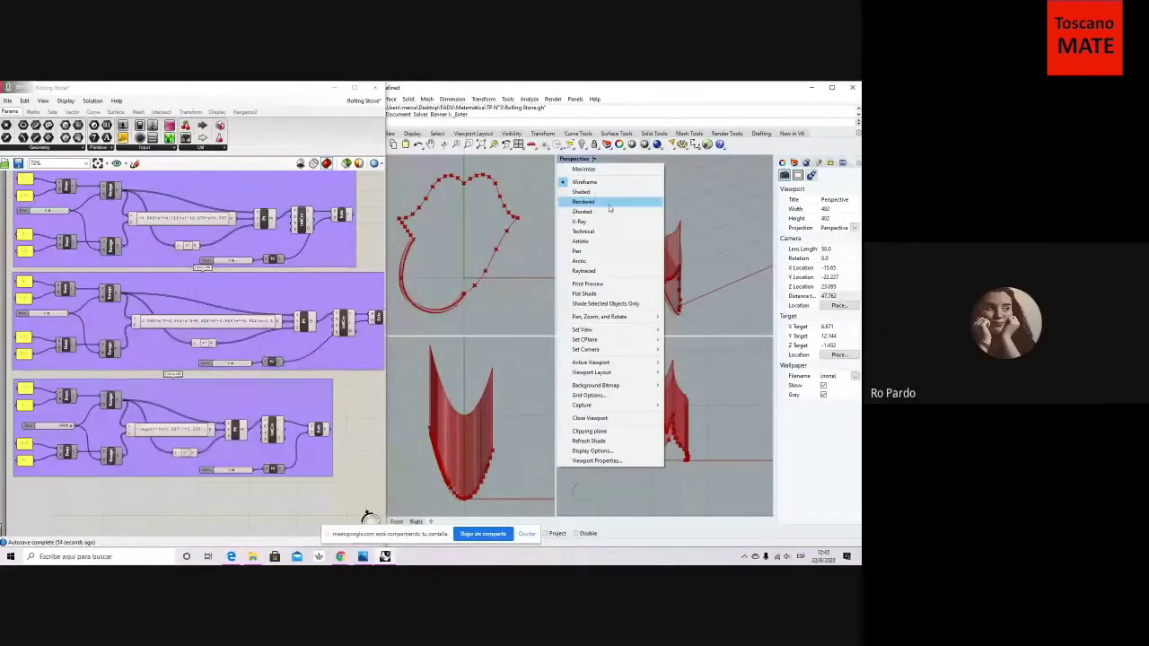
pyautogui.click(608, 202)
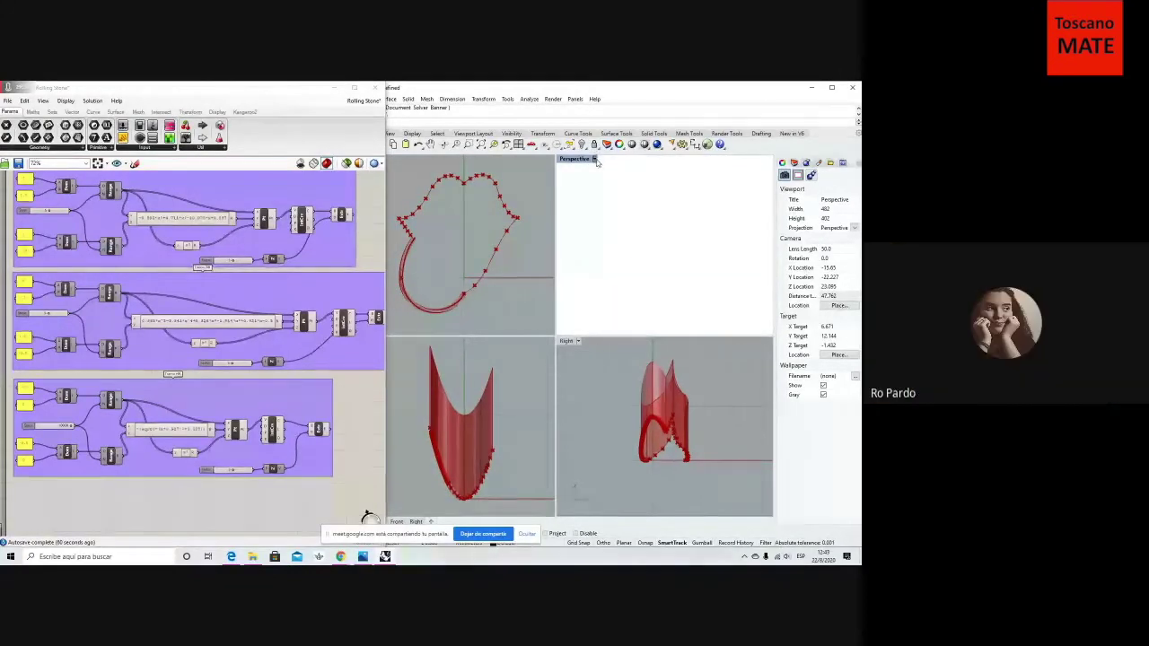
pyautogui.click(593, 159)
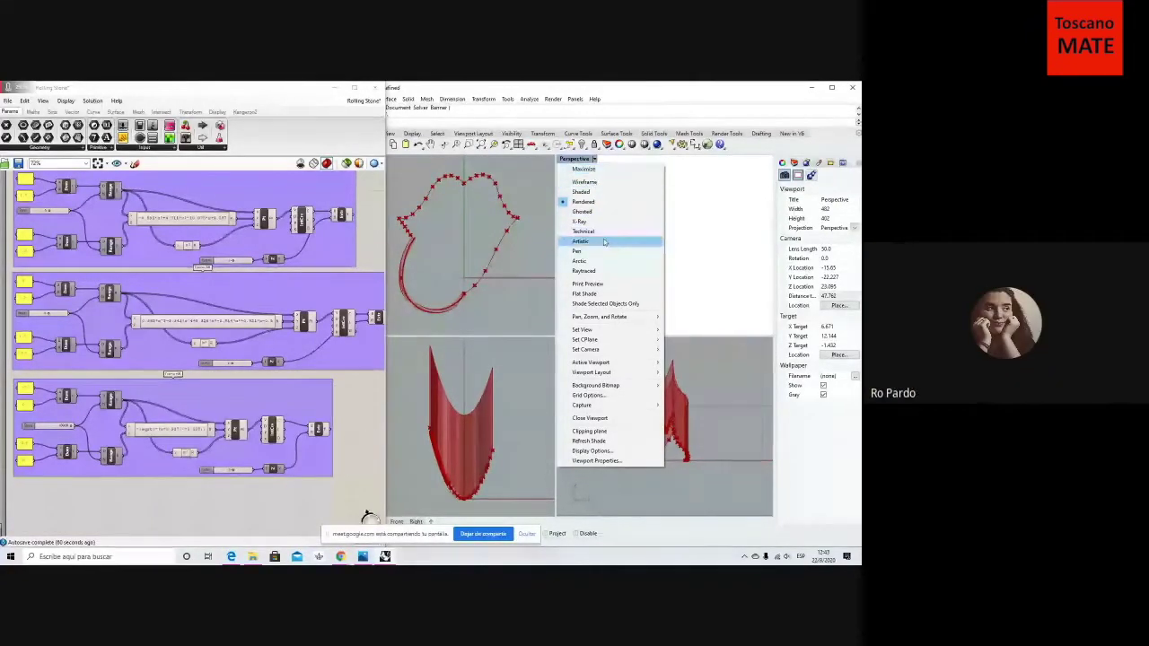
pyautogui.click(578, 221)
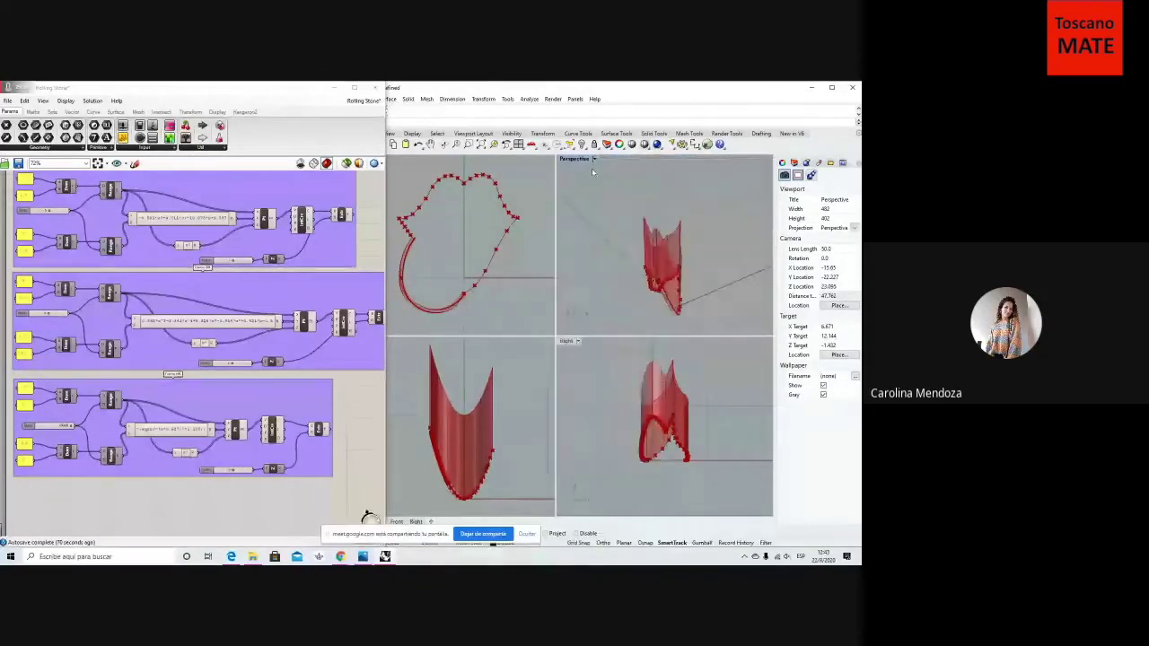
pyautogui.click(593, 158)
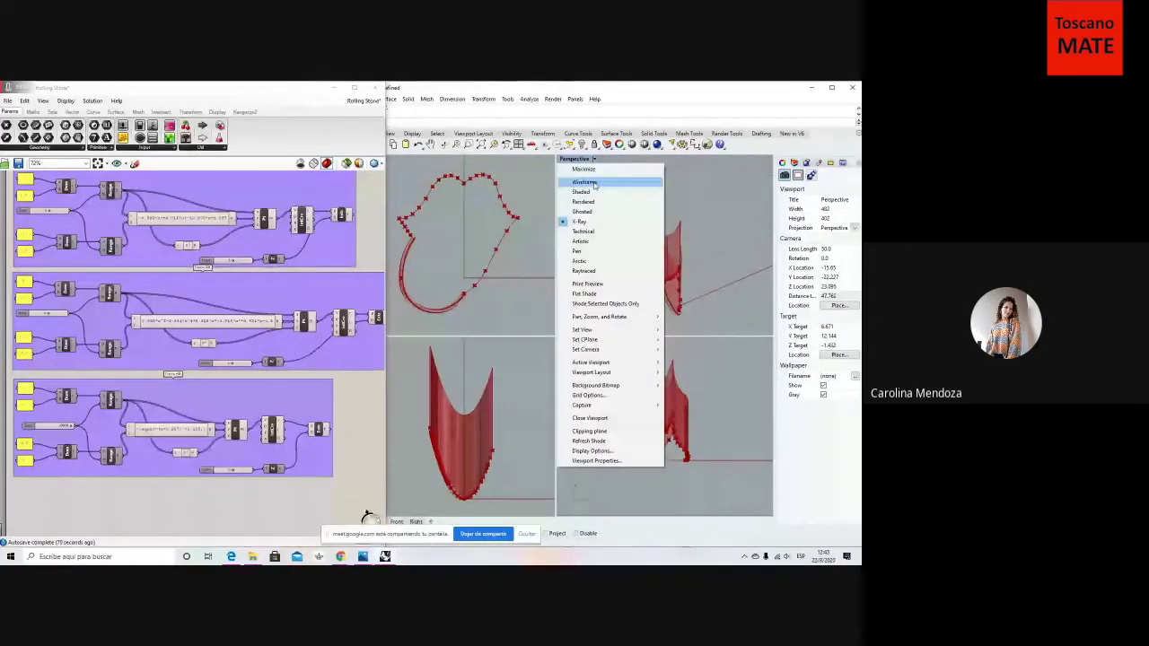
pyautogui.click(594, 183)
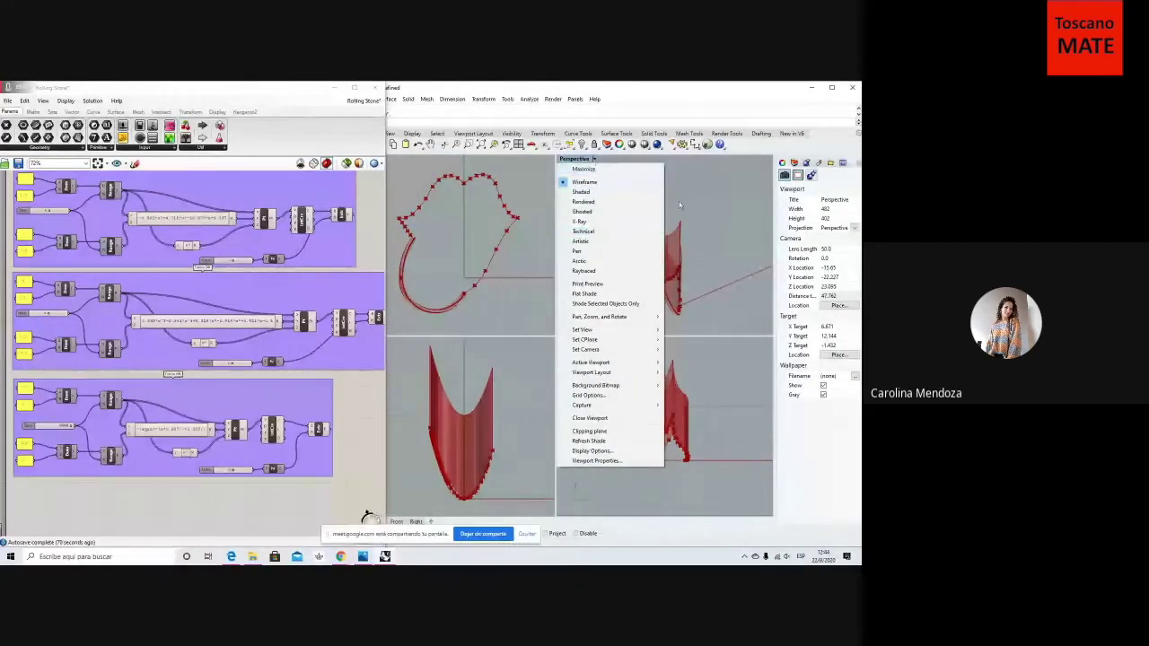
pyautogui.click(369, 428)
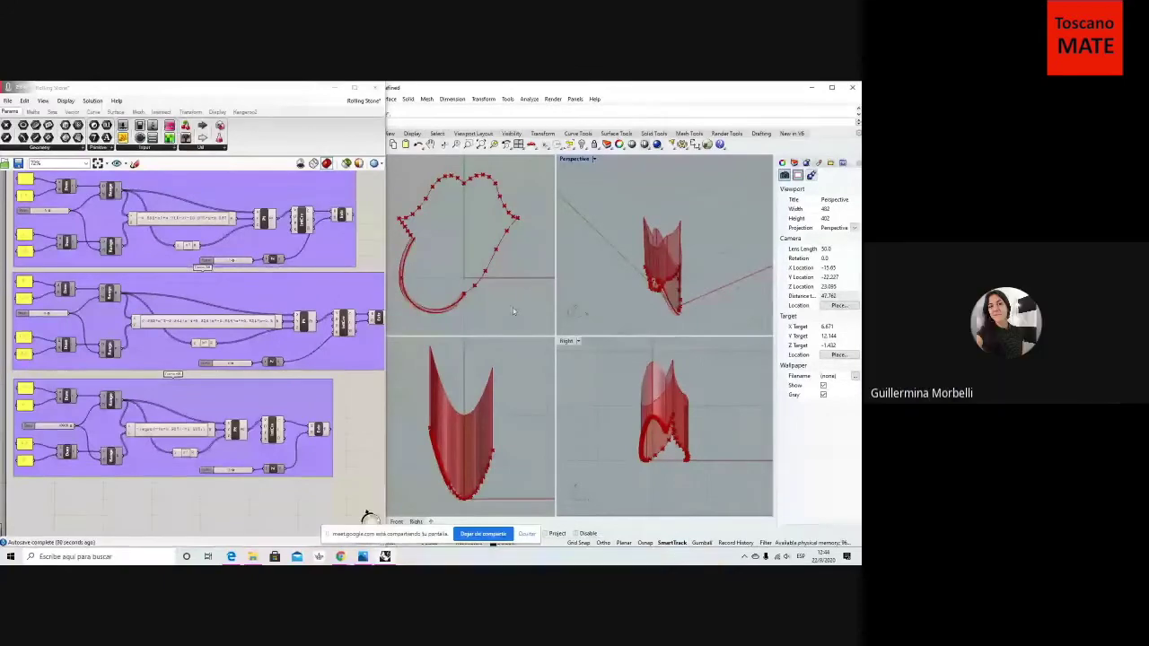
# Add a Create Material component beside the extrusion of the last Tramo group on the Grasshopper canvas.
pyautogui.scroll(-2, 357, 414)
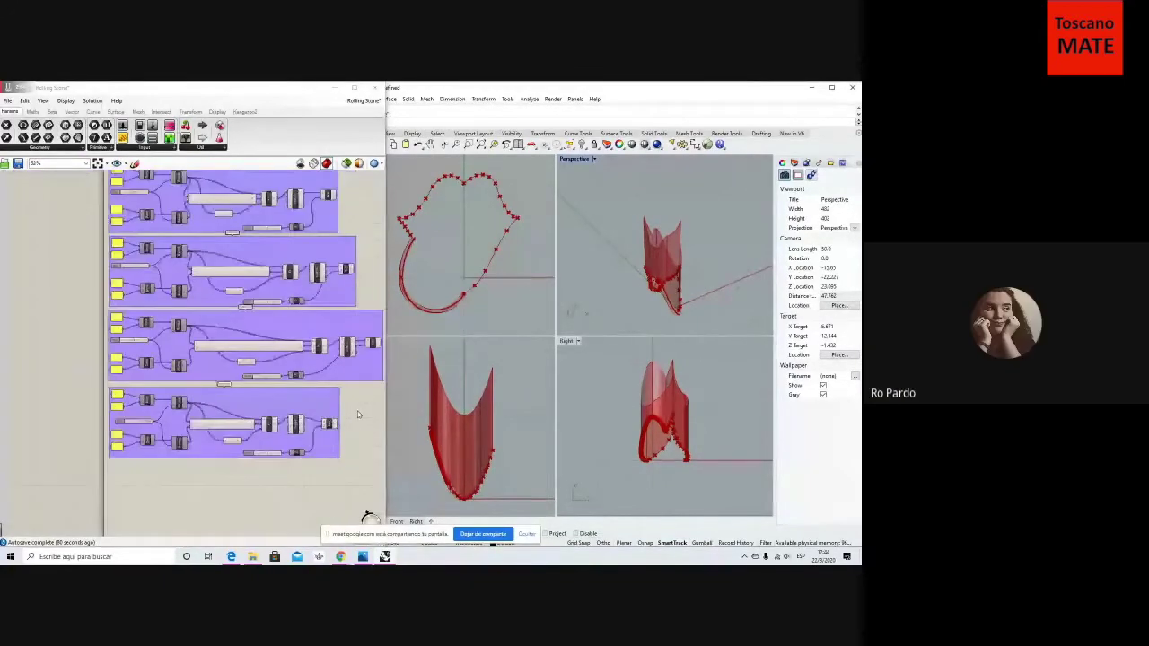
pyautogui.scroll(3, 357, 415)
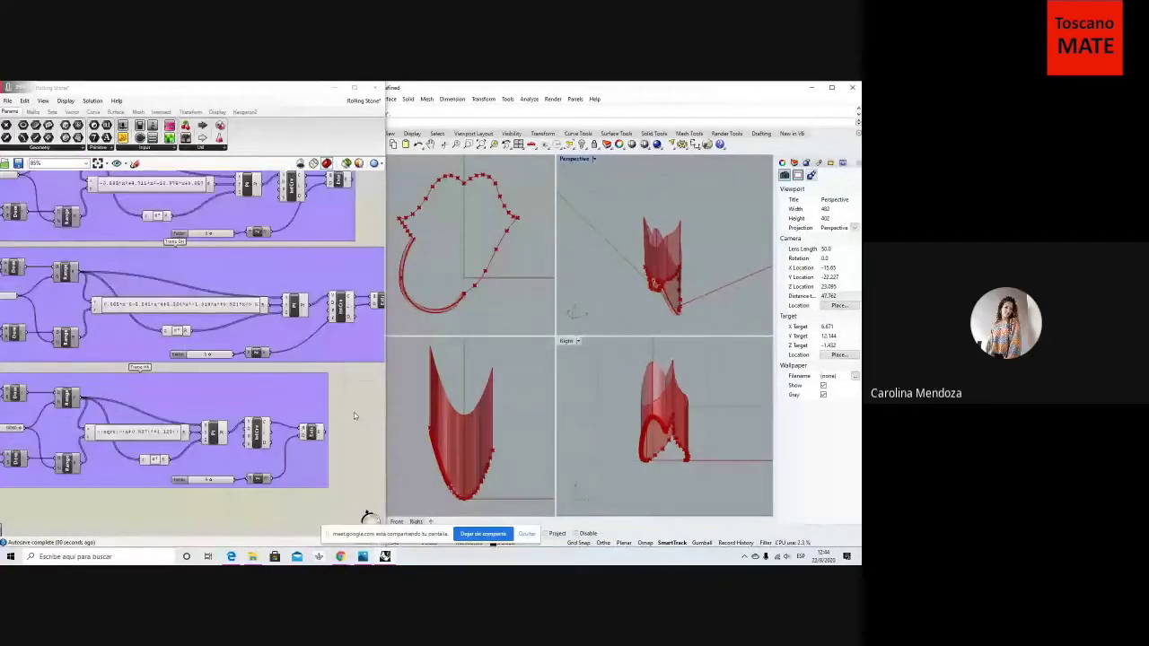
pyautogui.rightClick(353, 416)
pyautogui.doubleClick(354, 415)
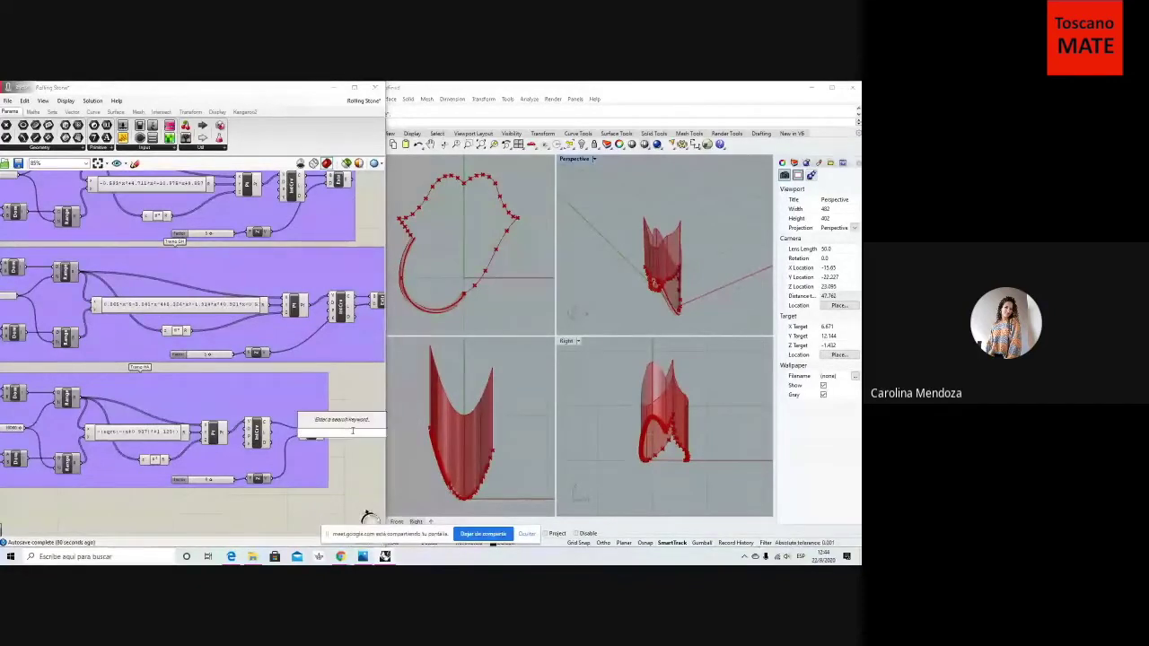
pyautogui.write('materi')
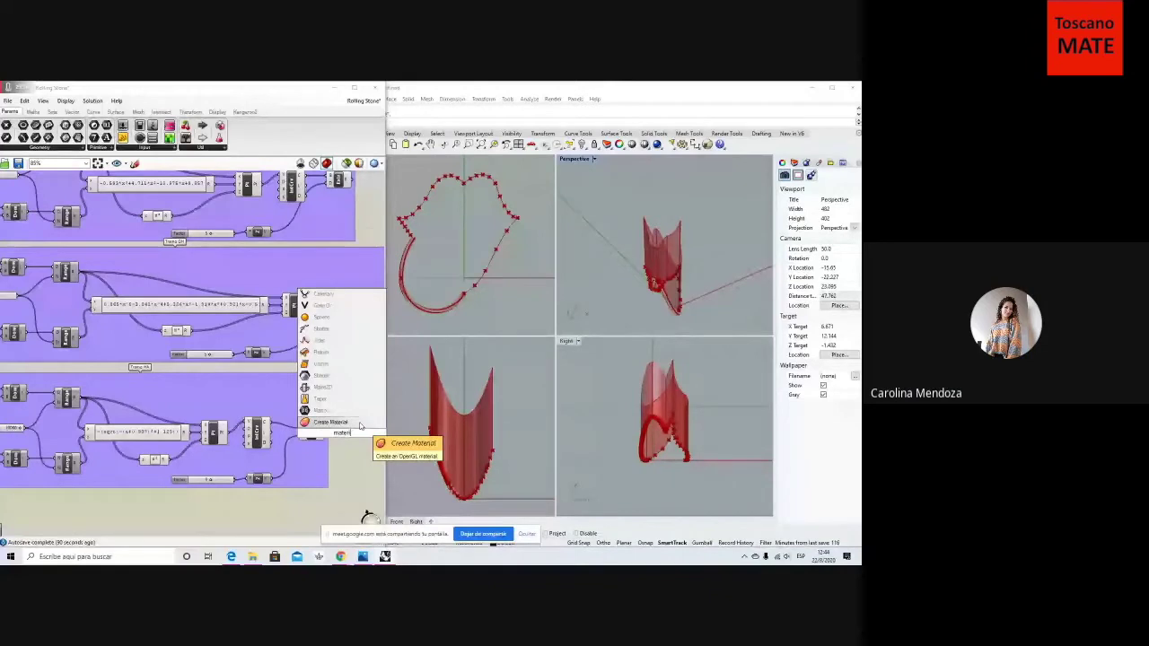
pyautogui.click(358, 424)
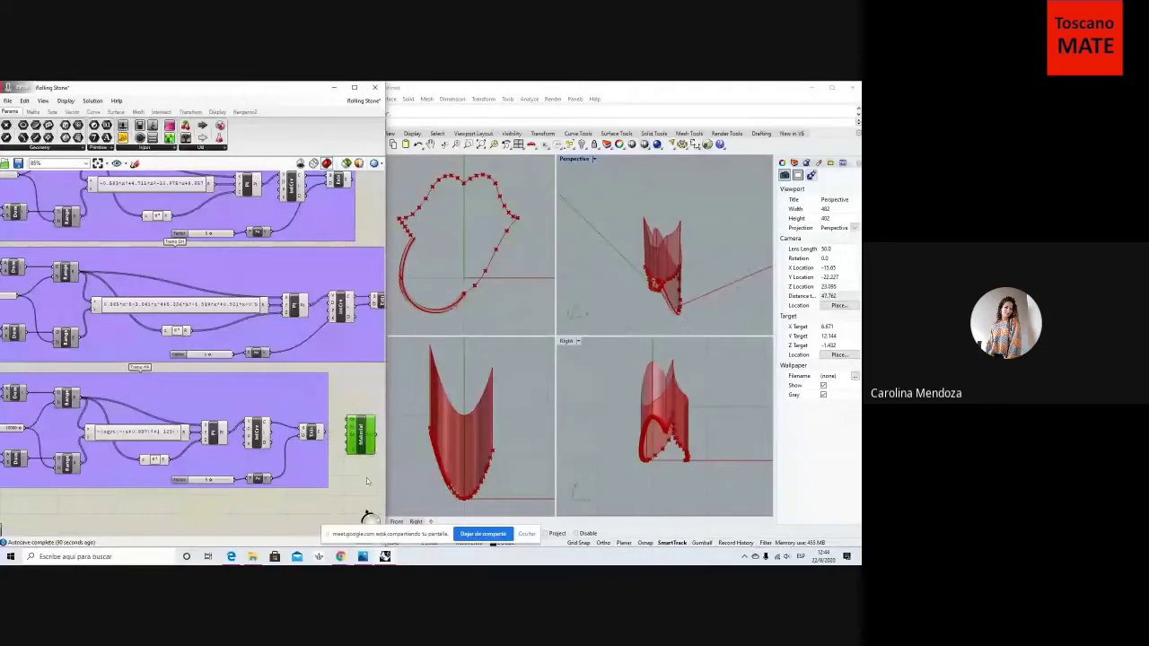
pyautogui.click(366, 481)
# Widen the Grasshopper window and add a Colour Picker beside the Material component.
pyautogui.moveTo(386, 472); pyautogui.dragTo(567, 496)
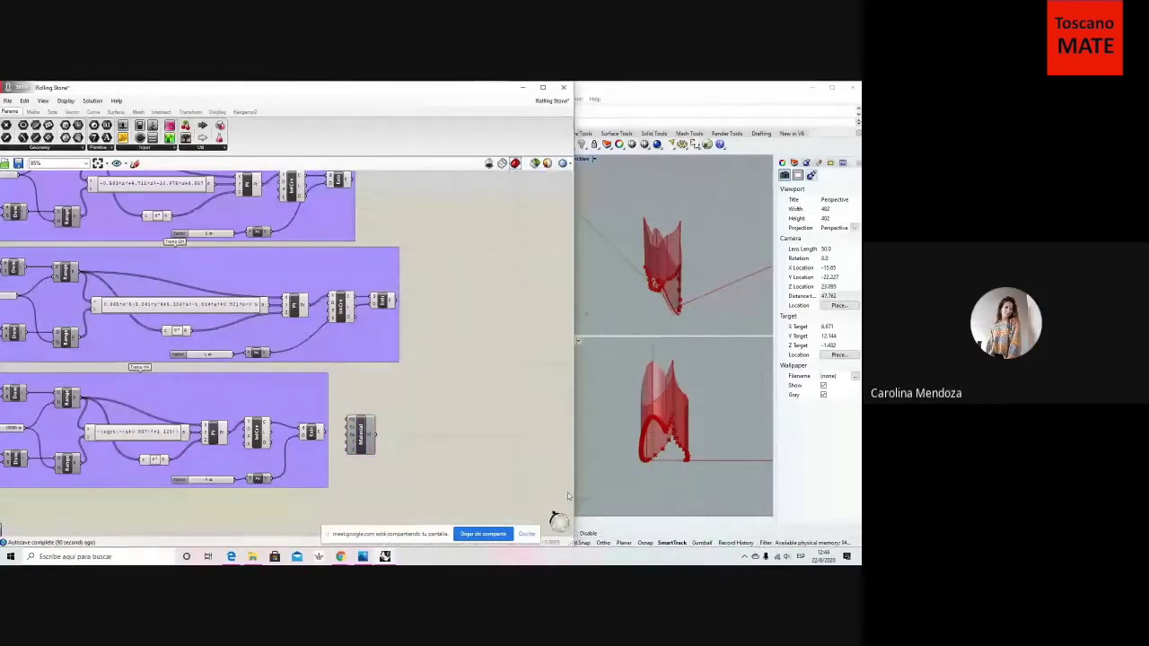
pyautogui.doubleClick(417, 447)
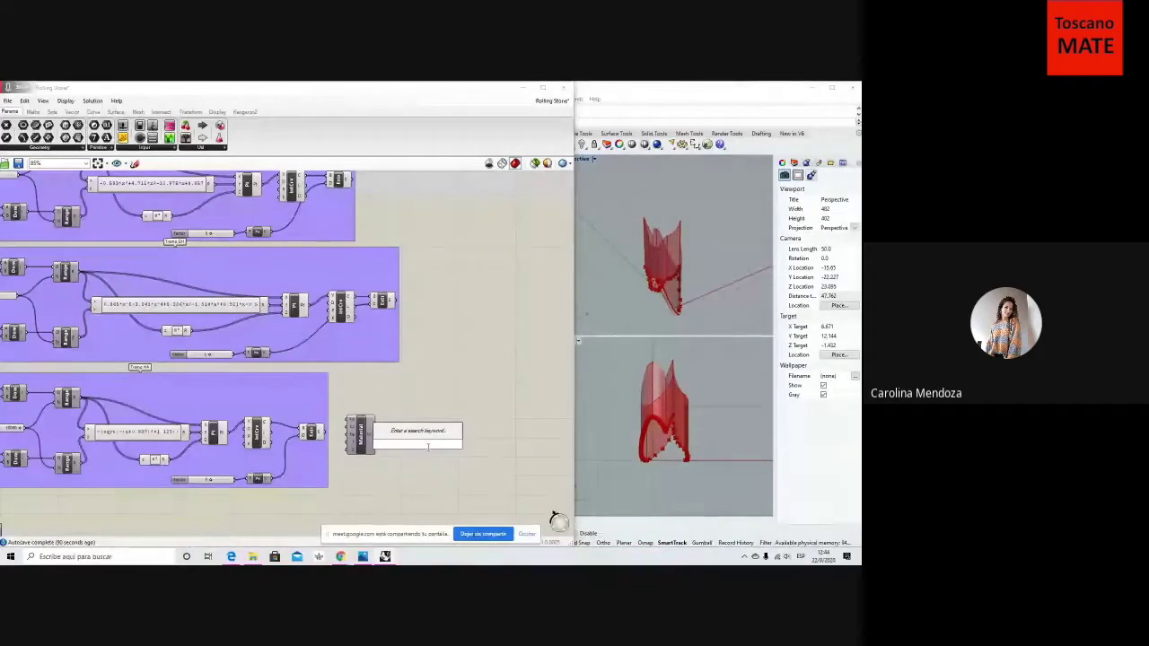
pyautogui.write('colo')
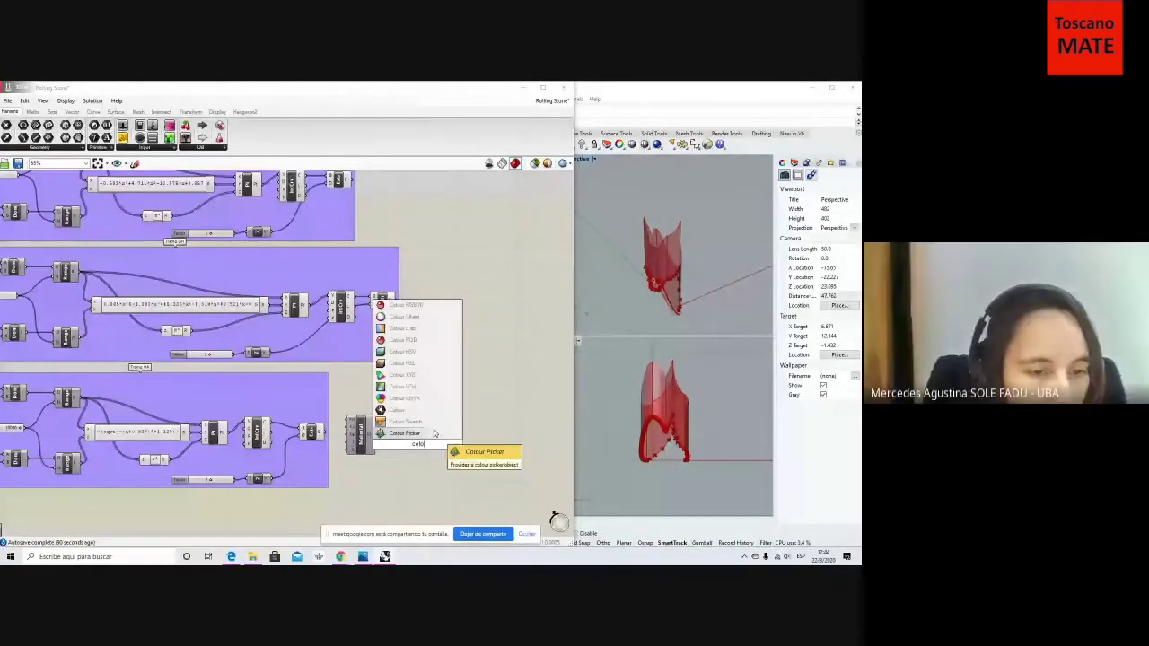
pyautogui.click(432, 432)
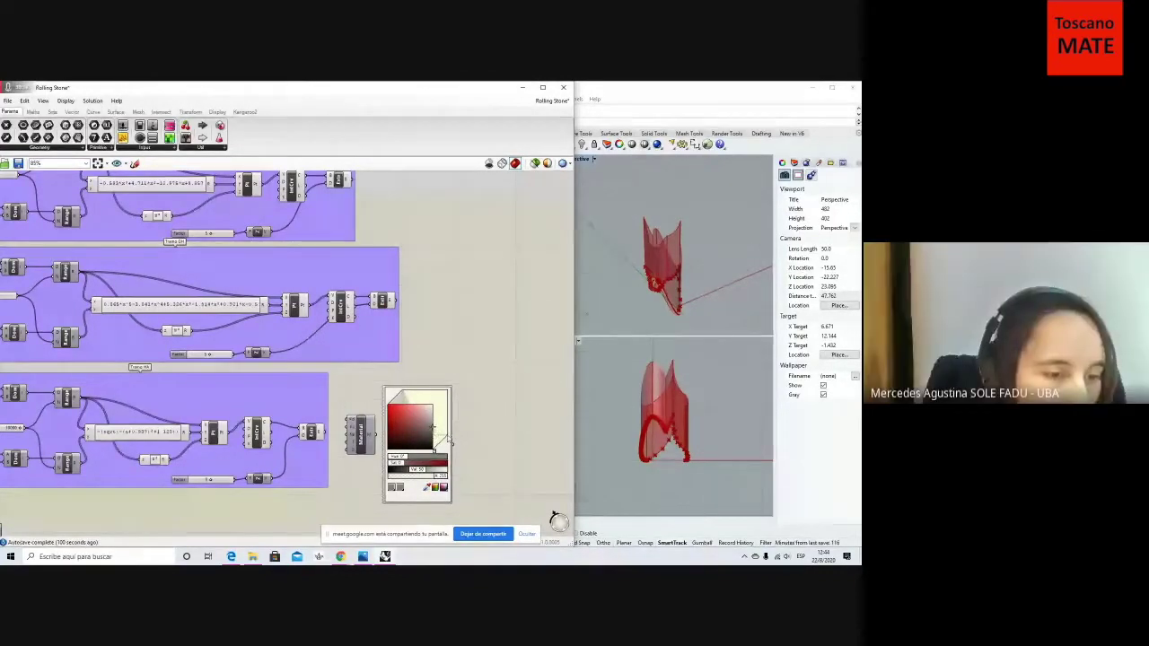
pyautogui.click(364, 433)
pyautogui.moveTo(366, 434); pyautogui.dragTo(364, 434)
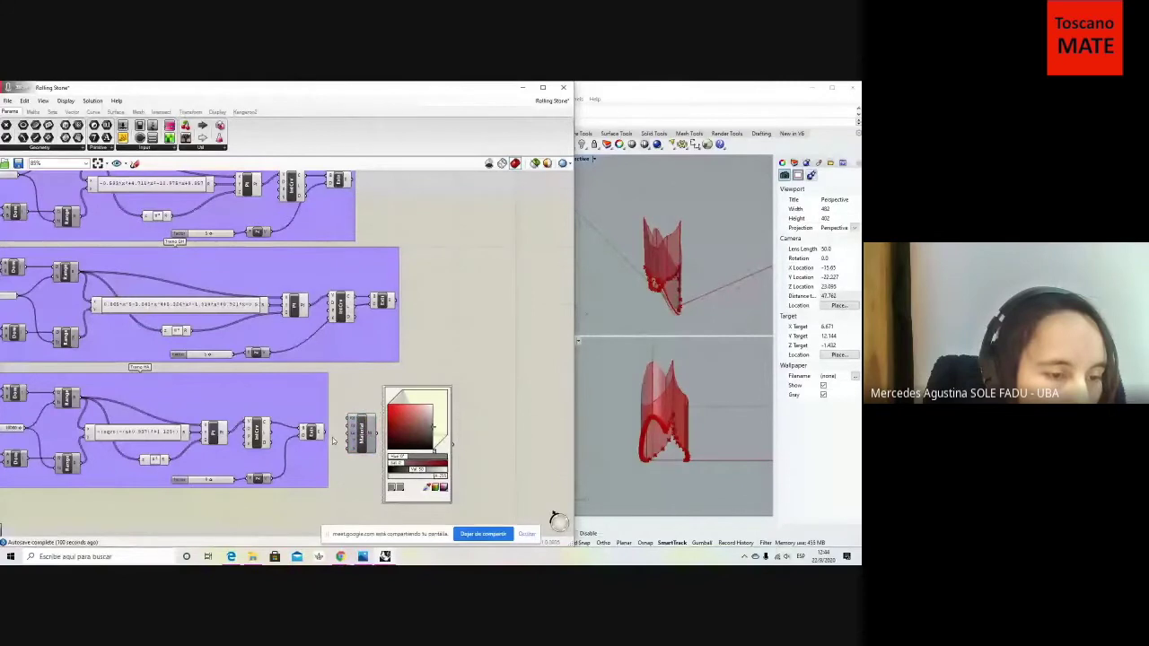
pyautogui.click(359, 434)
pyautogui.moveTo(359, 434); pyautogui.dragTo(362, 434)
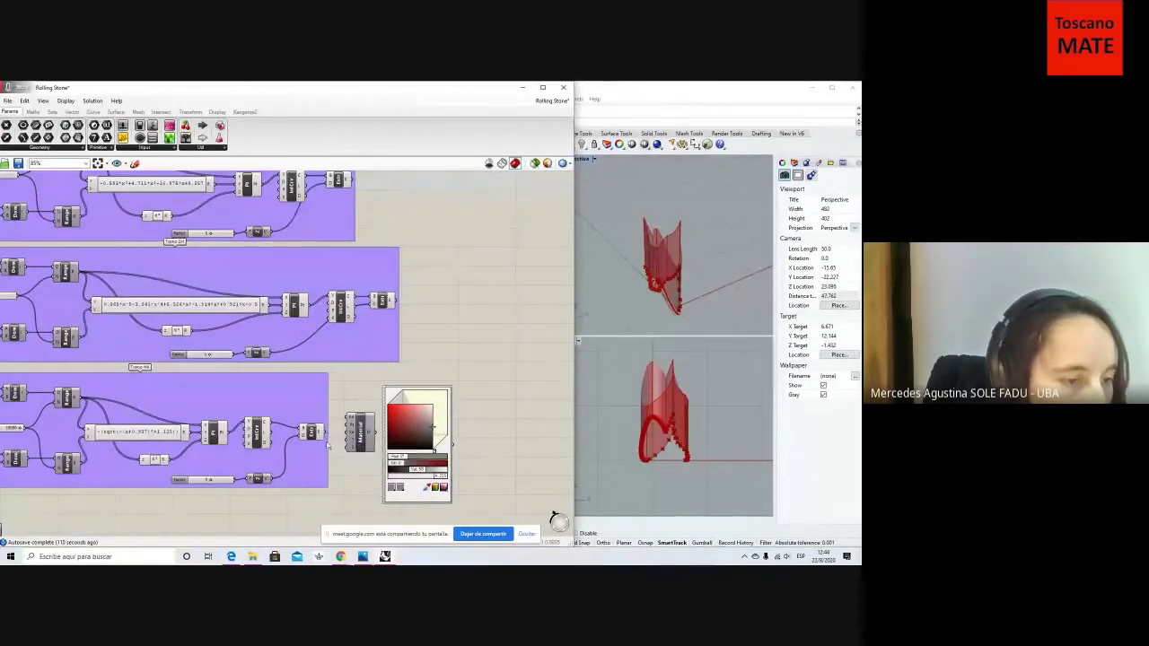
# Try wiring the last group's Extr output to the Kd, Ks, Ke, T and S inputs of the Material component.
pyautogui.scroll(3, 334, 465)
pyautogui.scroll(3, 336, 463)
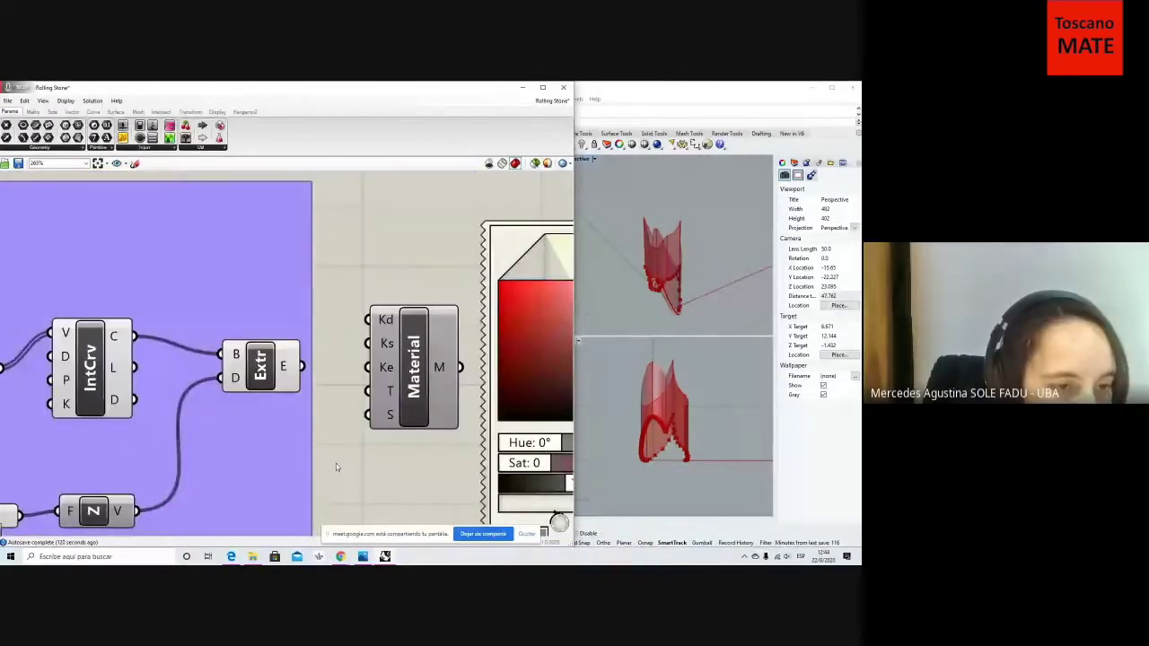
pyautogui.moveTo(305, 368); pyautogui.dragTo(369, 320)
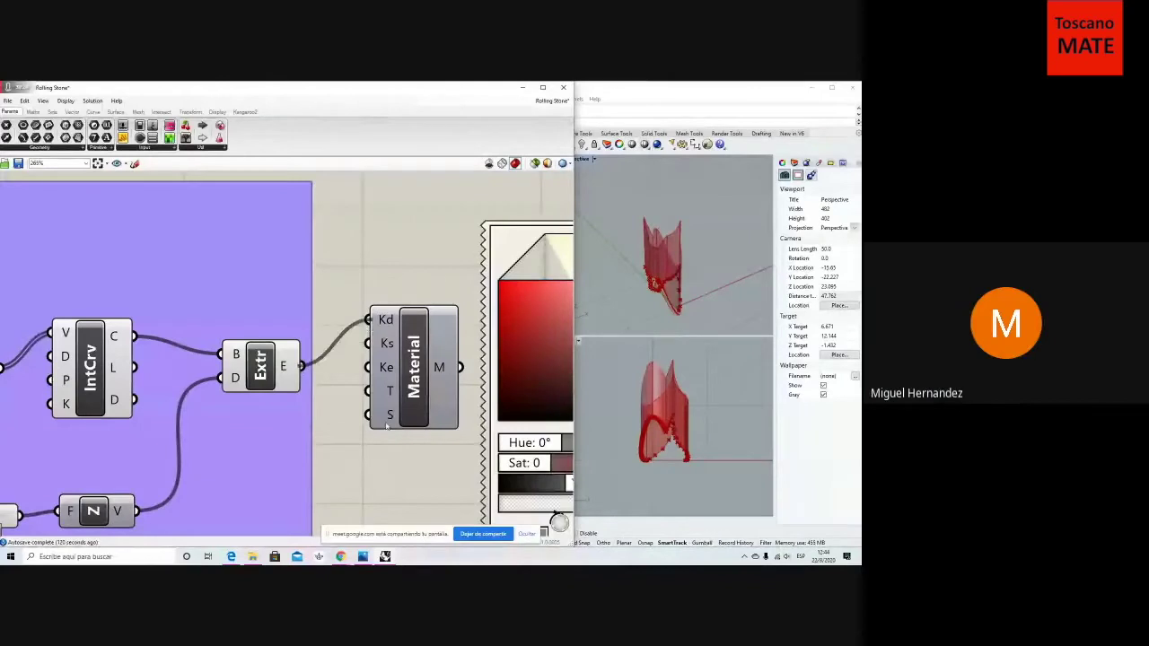
pyautogui.moveTo(303, 366); pyautogui.dragTo(368, 343)
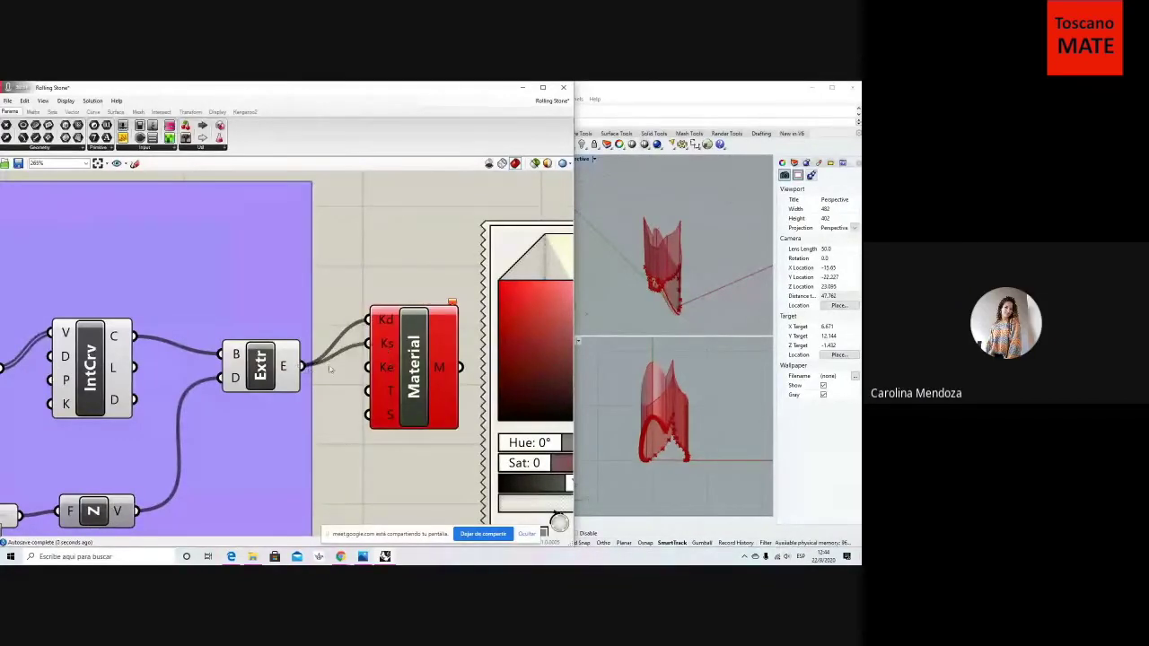
pyautogui.moveTo(304, 367); pyautogui.dragTo(369, 391)
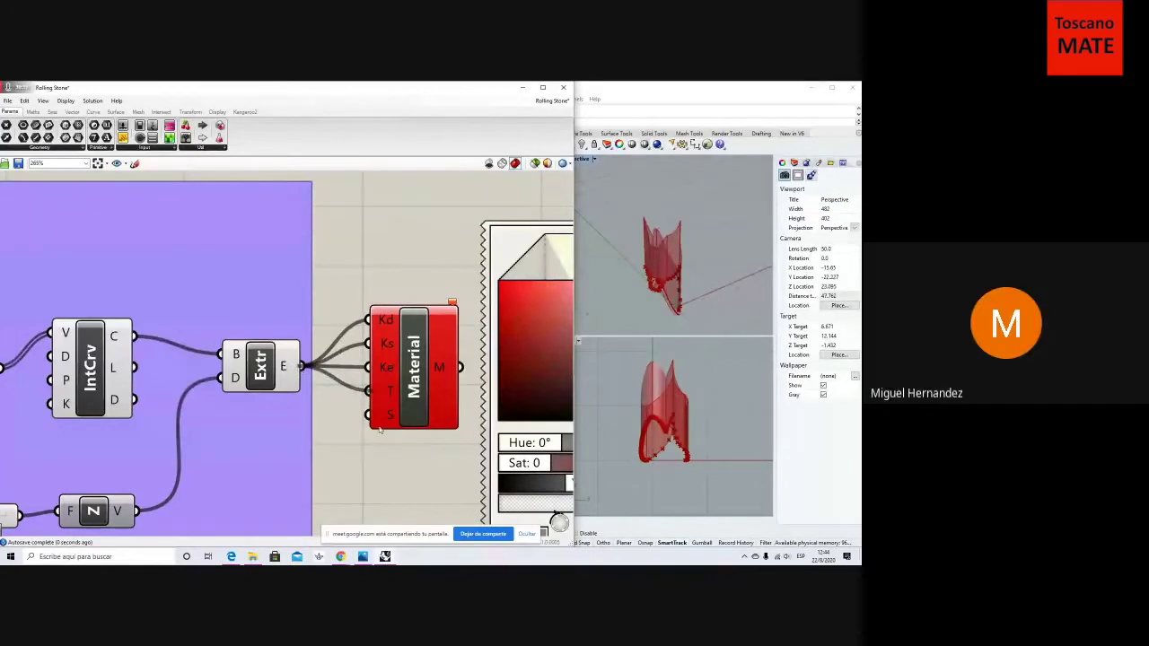
pyautogui.moveTo(355, 411); pyautogui.dragTo(369, 415)
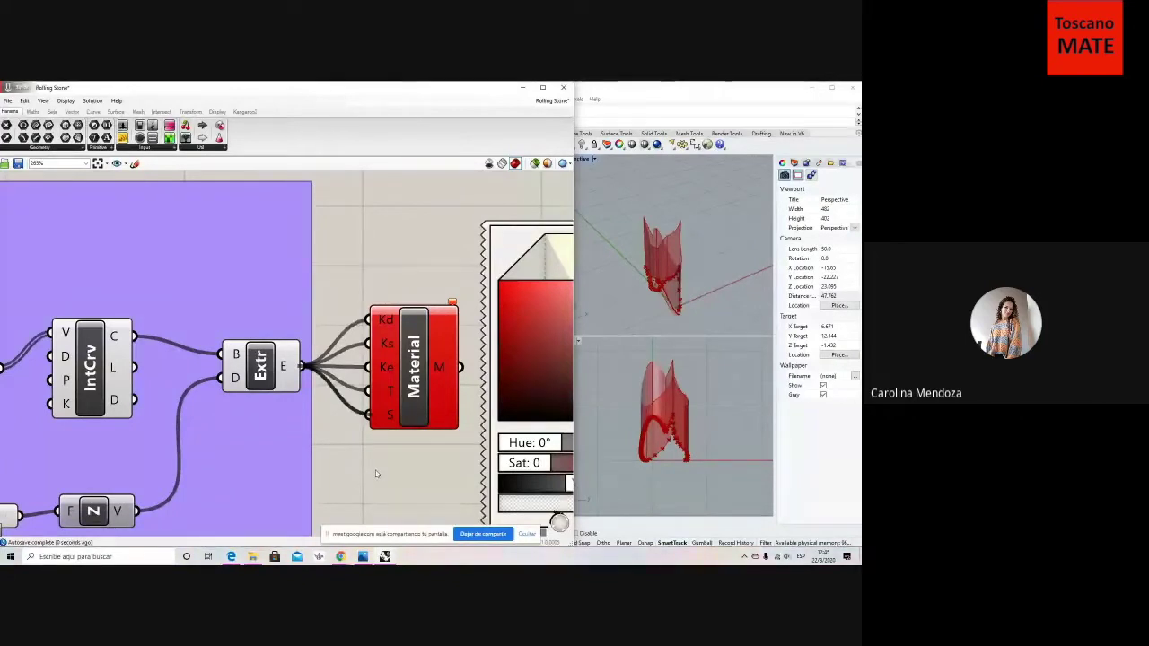
# Delete the Material component and the Colour Picker from the canvas.
pyautogui.scroll(-5, 376, 474)
pyautogui.scroll(-1, 375, 470)
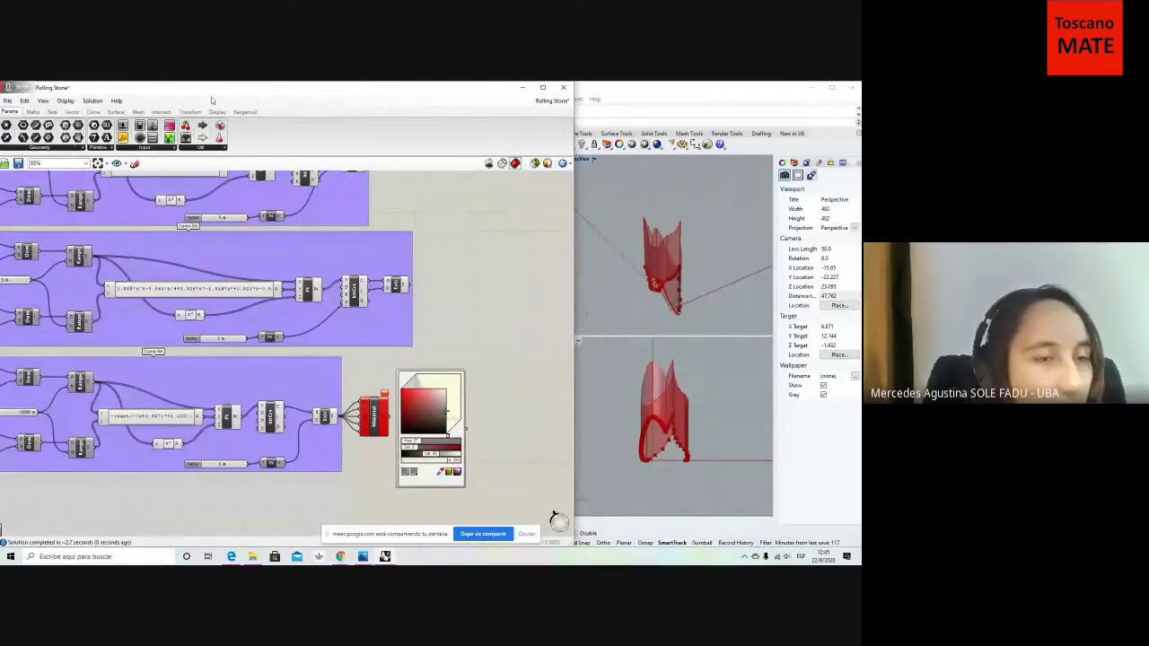
pyautogui.click(372, 415)
pyautogui.press('Delete')
pyautogui.click(456, 436)
pyautogui.press('Delete')
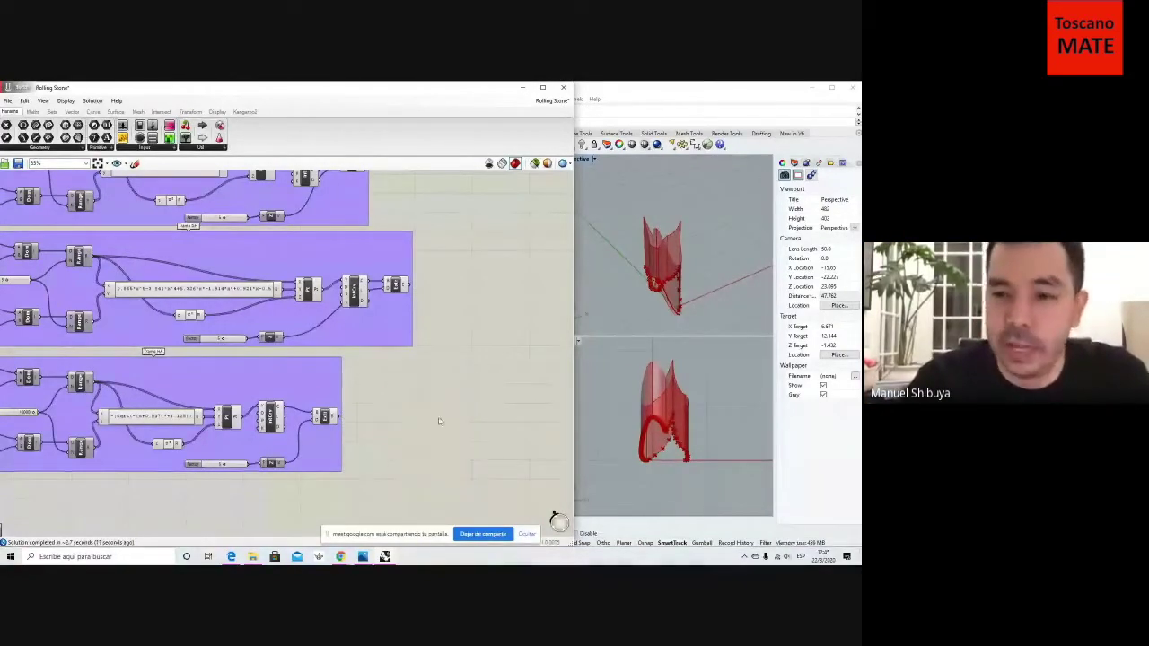
# Uncover Rhino's Perspective viewport and examine the extruded surfaces up close and from several angles.
pyautogui.moveTo(574, 145); pyautogui.dragTo(426, 145)
pyautogui.moveTo(409, 519); pyautogui.dragTo(527, 519)
pyautogui.moveTo(685, 315)
pyautogui.mouseDown(button='right')
pyautogui.moveTo(676, 301)
pyautogui.moveTo(690, 306)
pyautogui.mouseUp(button='right')
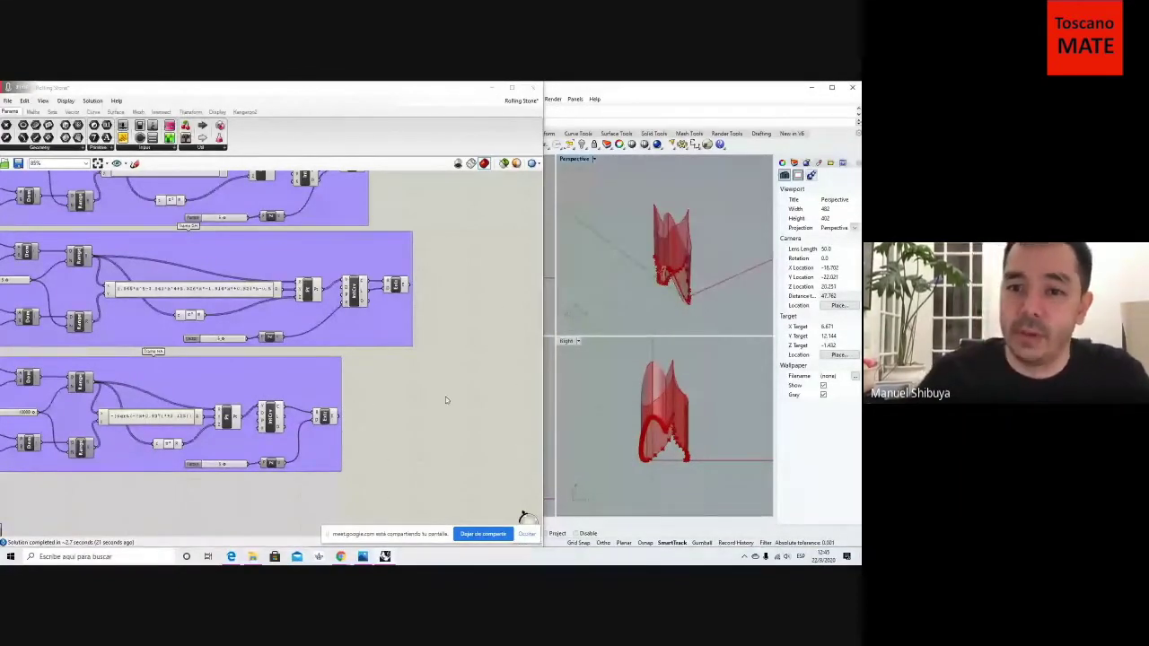
pyautogui.scroll(-2, 445, 400)
pyautogui.scroll(2, 442, 397)
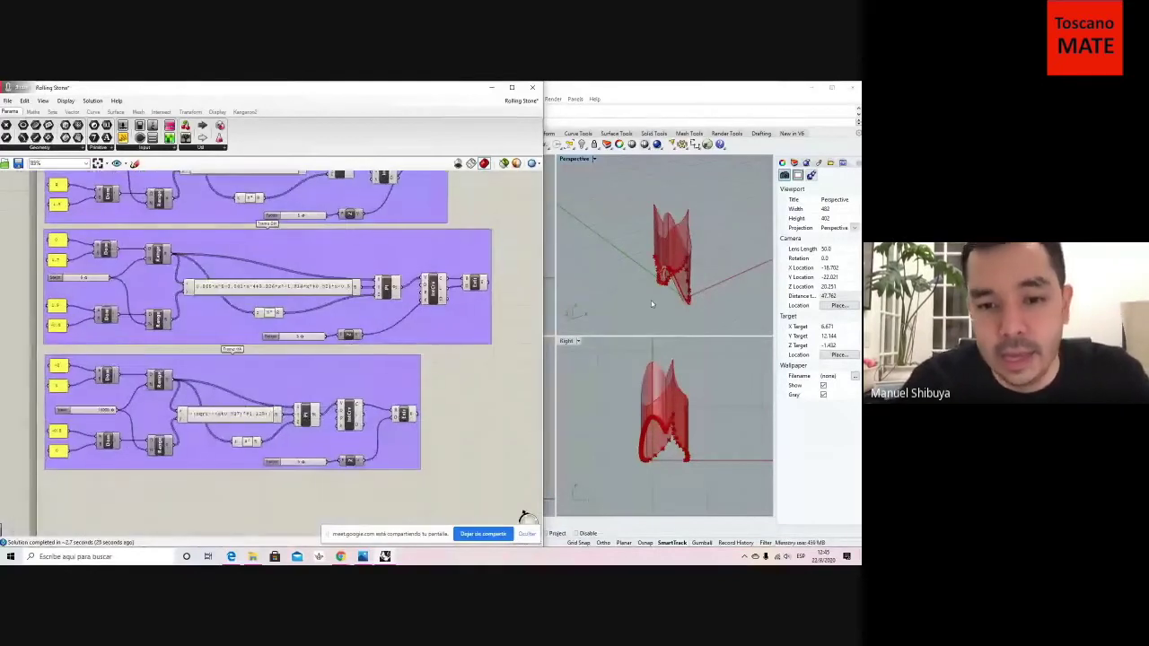
pyautogui.moveTo(651, 304); pyautogui.dragTo(686, 309, button='right')
pyautogui.scroll(2, 687, 309)
pyautogui.scroll(2, 686, 308)
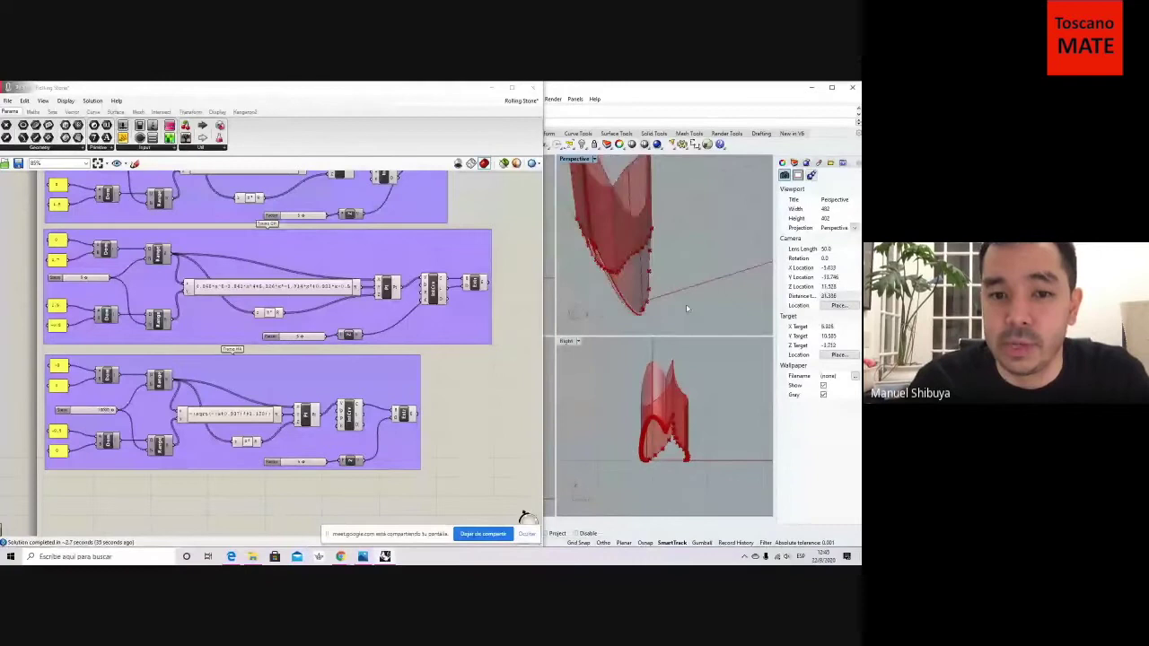
pyautogui.moveTo(687, 309); pyautogui.dragTo(696, 301, button='right')
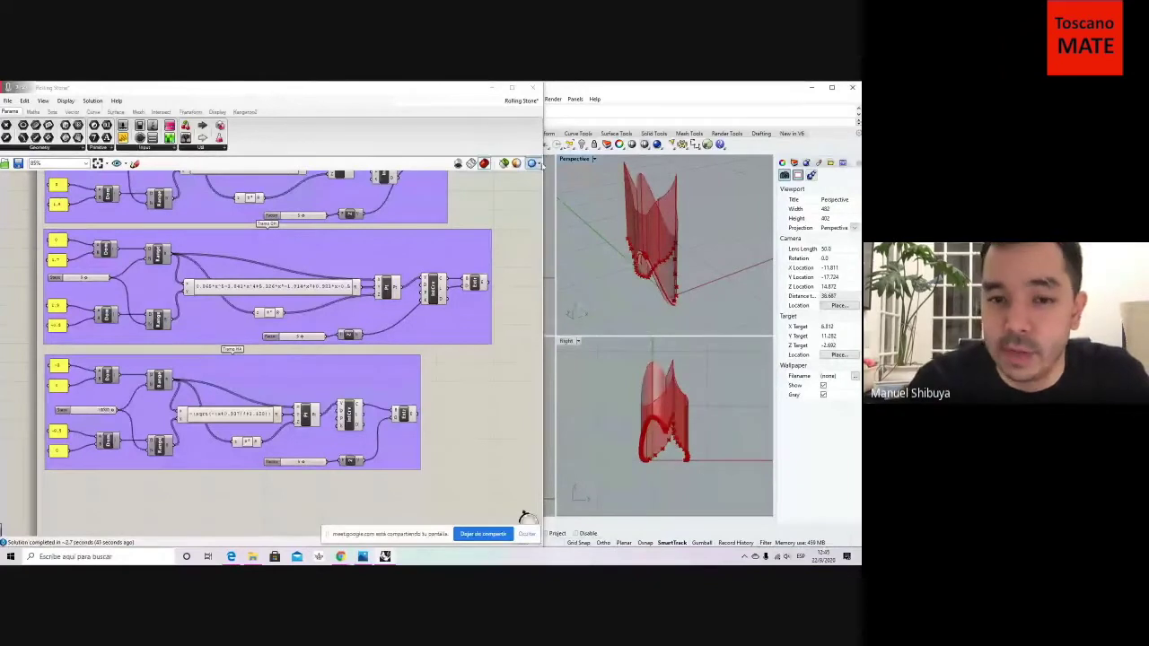
# Narrow the Grasshopper window to uncover all four Rhino viewports and show the surfaces from a higher angle in Perspective.
pyautogui.moveTo(541, 164); pyautogui.dragTo(386, 175)
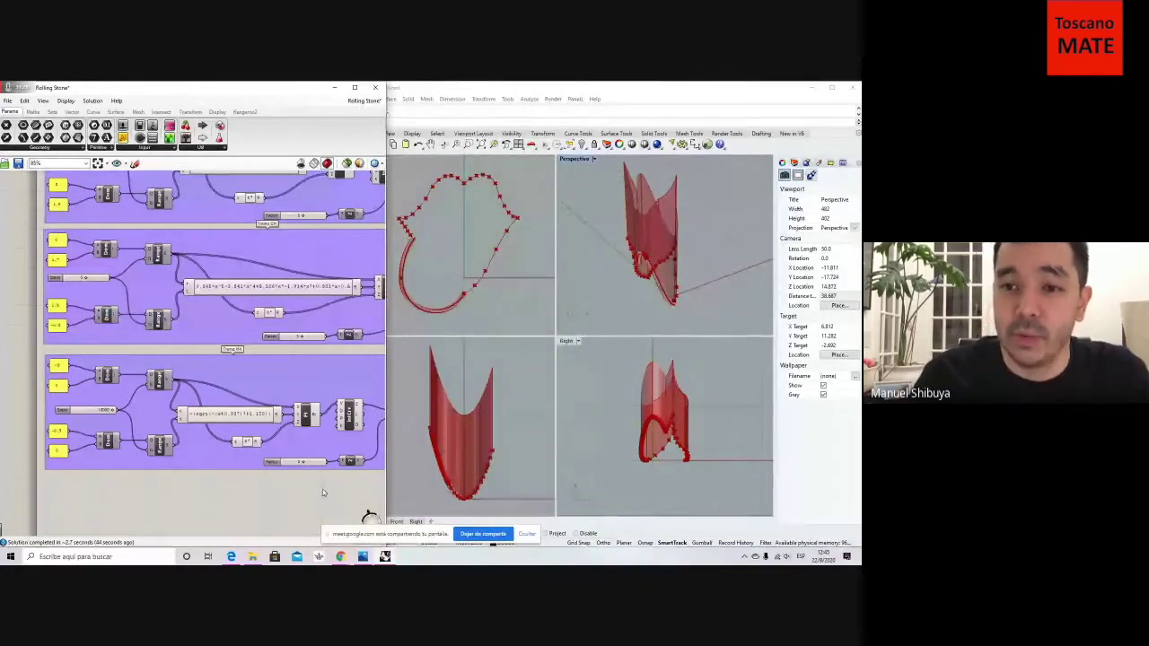
pyautogui.scroll(-3, 324, 491)
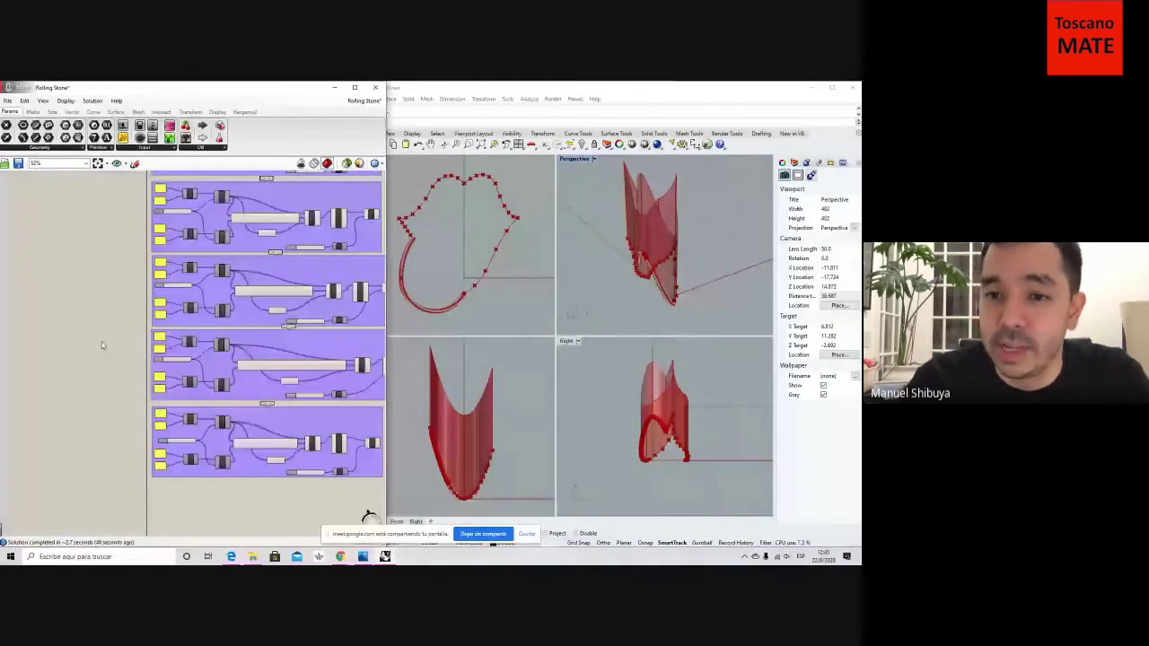
pyautogui.moveTo(101, 342); pyautogui.dragTo(9, 336, button='right')
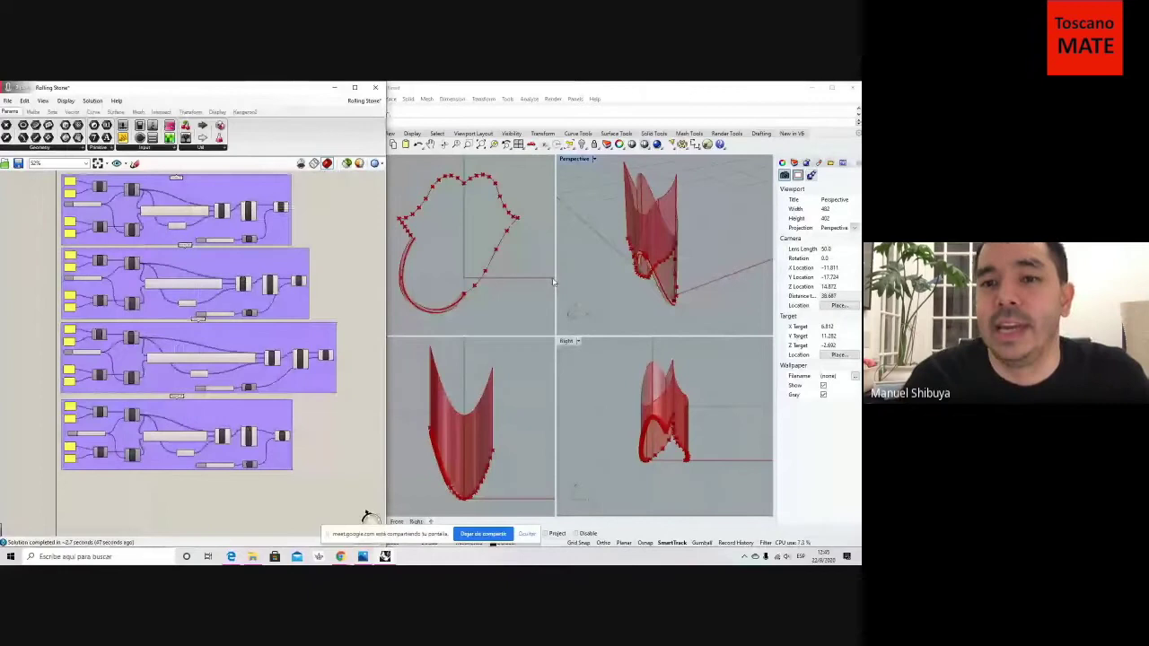
pyautogui.moveTo(560, 284); pyautogui.dragTo(635, 302, button='right')
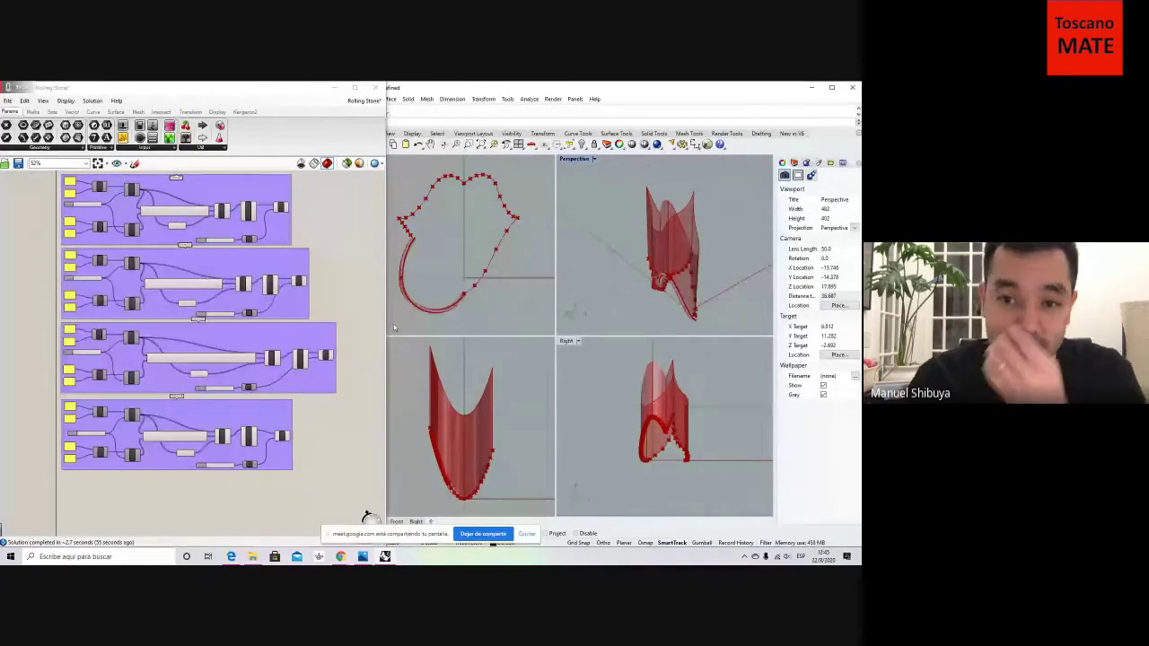
# Look over the Tramo component groups from the last one back up to Tramo AB, including their expressions and input panels.
pyautogui.click(359, 414)
pyautogui.scroll(5, 360, 414)
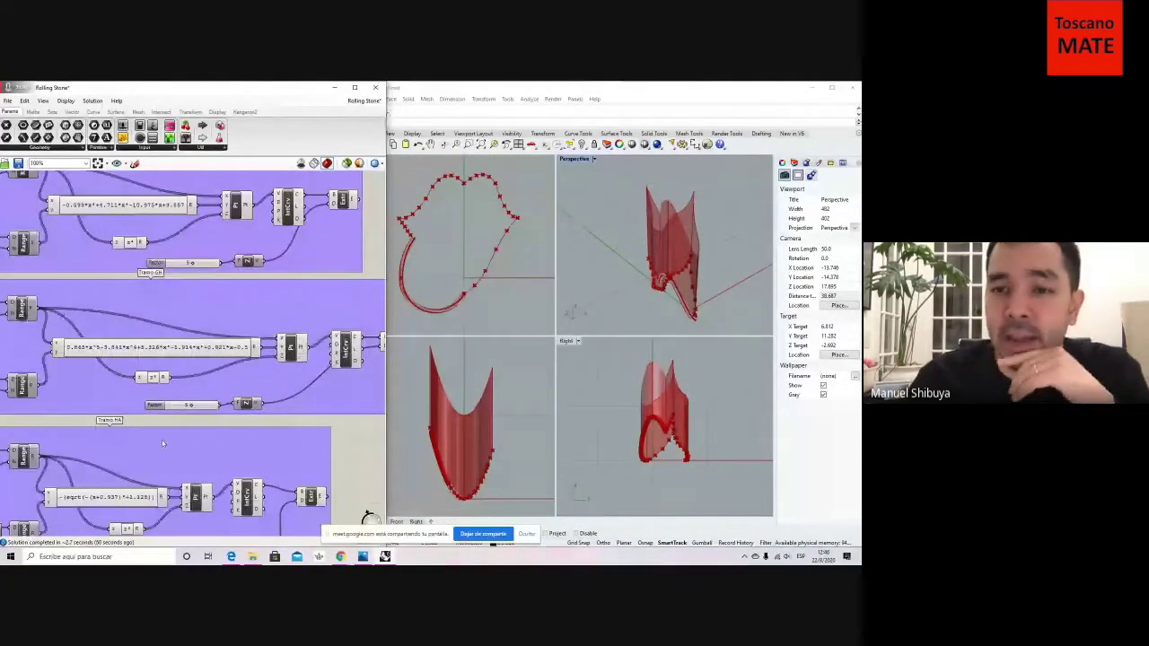
pyautogui.scroll(-1, 349, 437)
pyautogui.moveTo(356, 431); pyautogui.dragTo(359, 400, button='right')
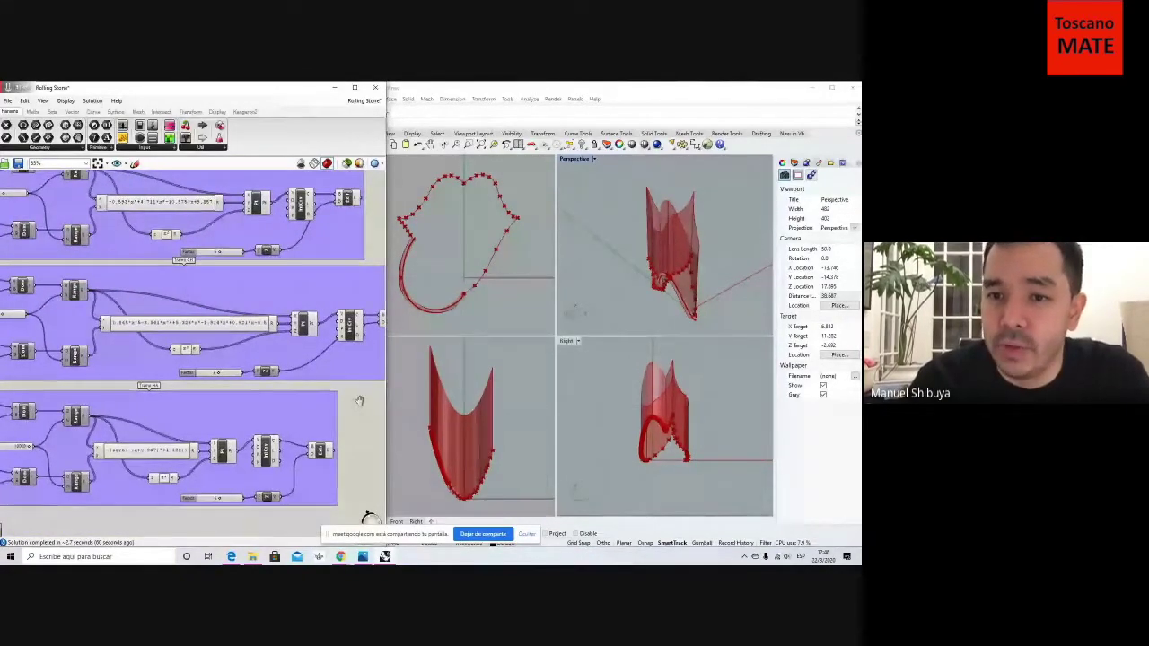
pyautogui.scroll(-2, 359, 400)
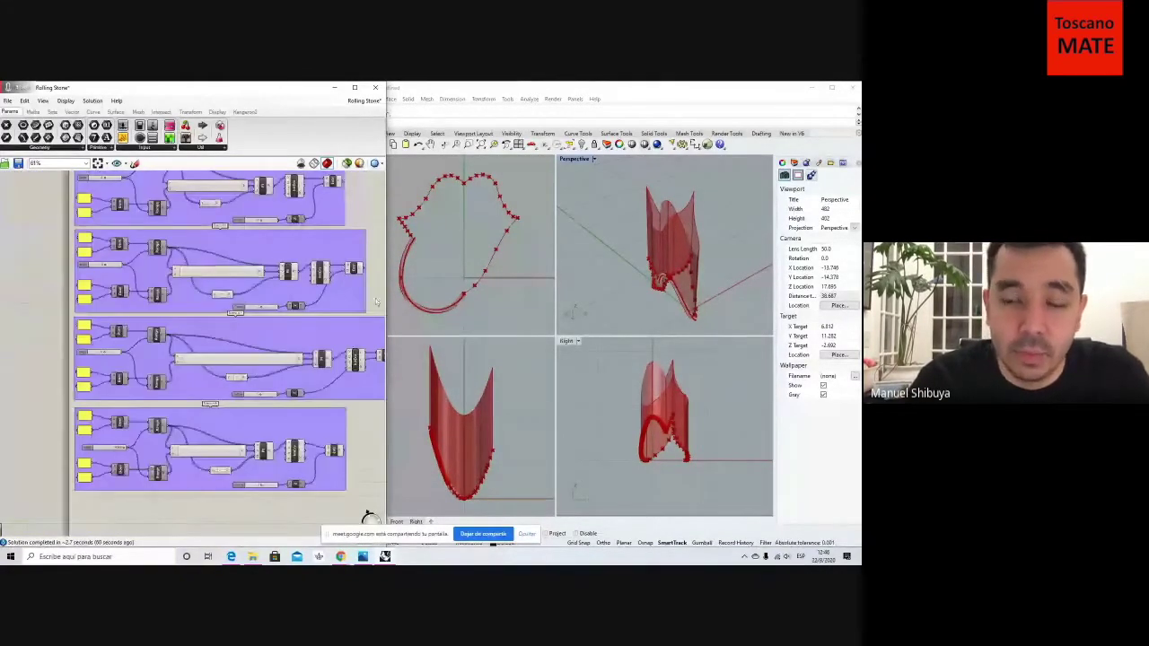
pyautogui.moveTo(376, 302); pyautogui.dragTo(370, 422, button='right')
pyautogui.moveTo(370, 265); pyautogui.dragTo(362, 437, button='right')
pyautogui.moveTo(349, 285); pyautogui.dragTo(357, 426, button='right')
pyautogui.scroll(3, 349, 267)
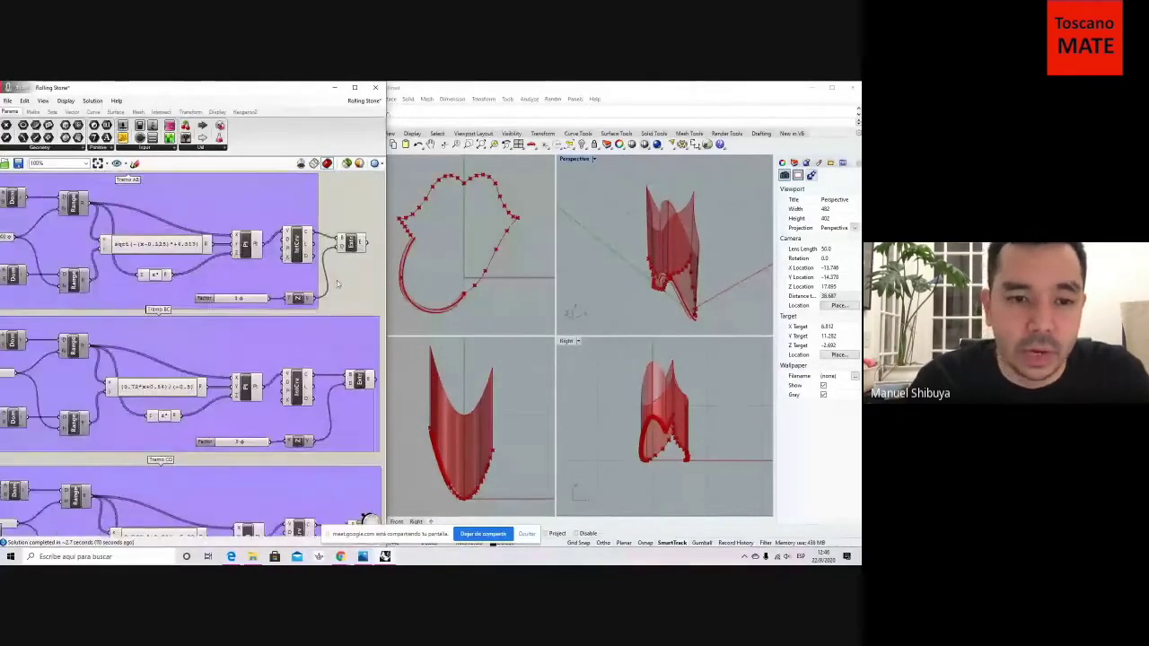
pyautogui.scroll(-2, 10, 281)
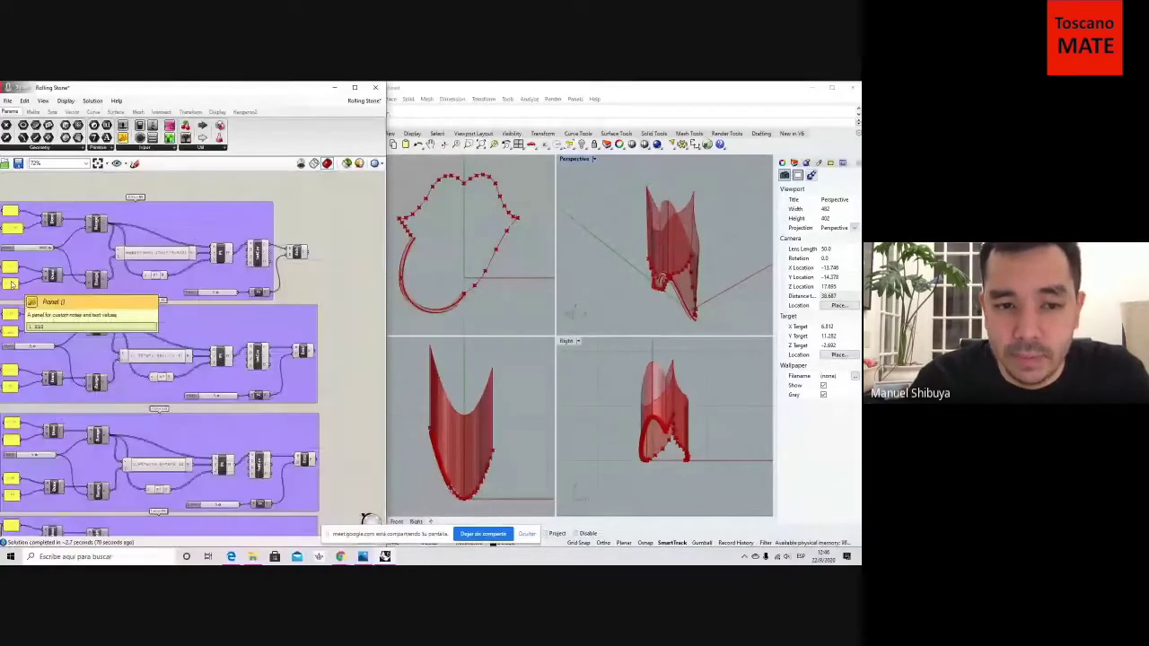
pyautogui.moveTo(169, 187); pyautogui.dragTo(206, 193, button='right')
# Examine the piecewise curve in the Top viewport and the extruded surfaces up close in the Right viewport.
pyautogui.scroll(2, 431, 318)
pyautogui.scroll(2, 431, 318)
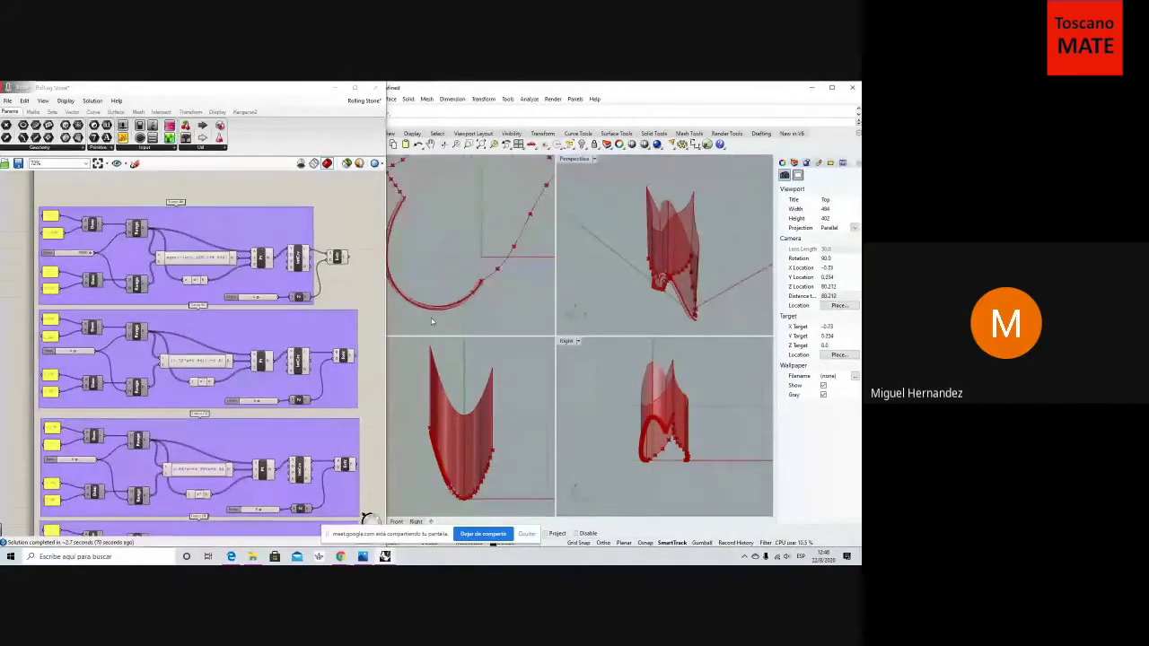
pyautogui.scroll(-2, 430, 317)
pyautogui.scroll(2, 431, 317)
pyautogui.scroll(-2, 430, 318)
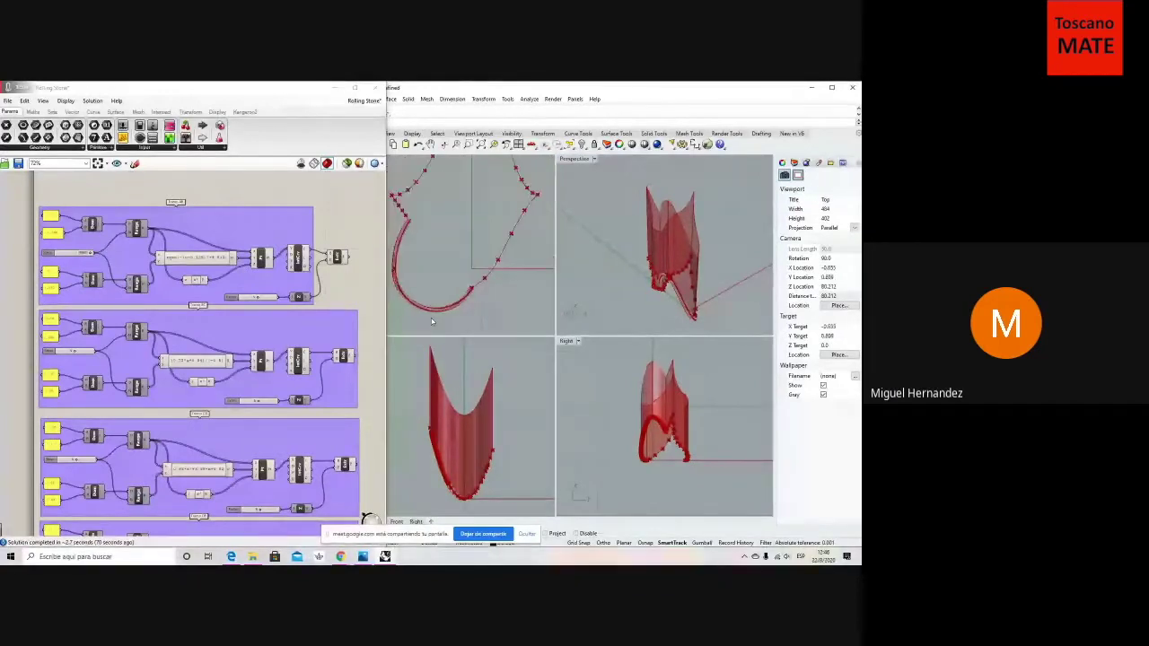
pyautogui.moveTo(454, 277)
pyautogui.mouseDown(button='right')
pyautogui.moveTo(464, 285)
pyautogui.moveTo(450, 285)
pyautogui.mouseUp(button='right')
pyautogui.scroll(-2, 457, 278)
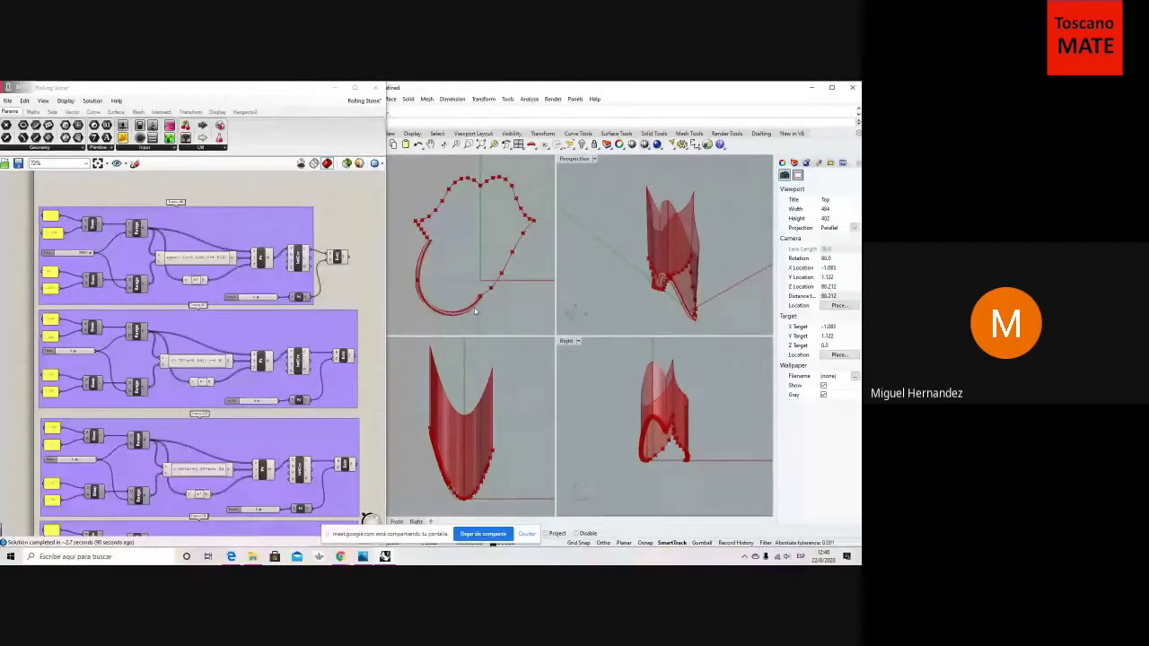
pyautogui.scroll(3, 620, 473)
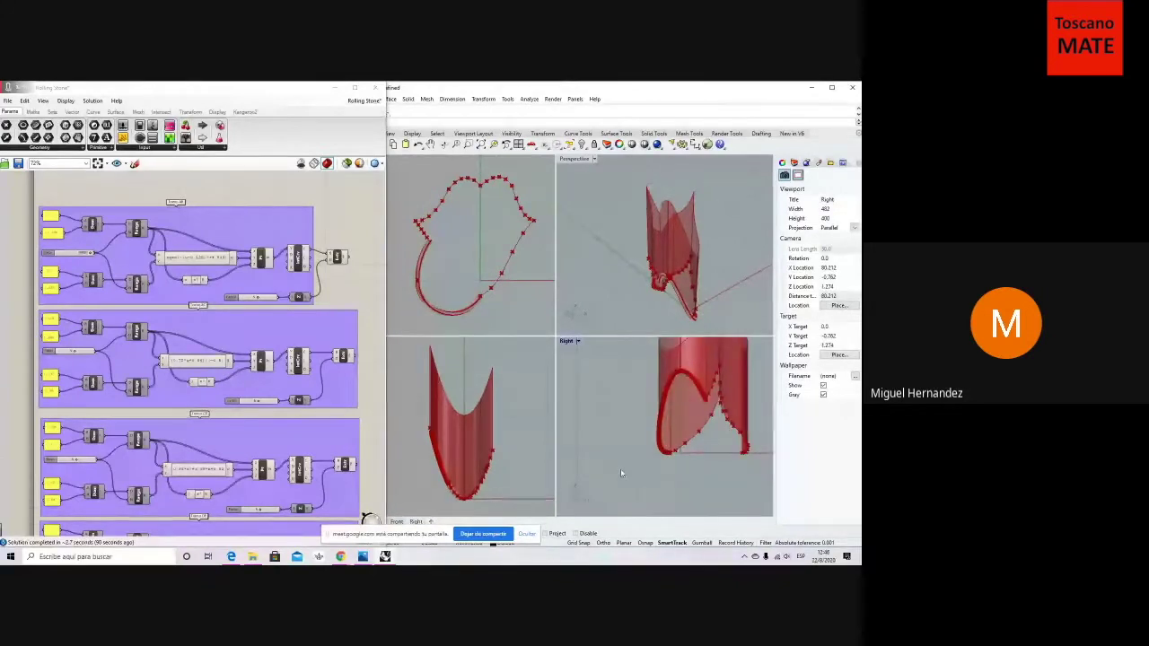
# Widen the Grasshopper window slightly so the first three Tramo groups fit fully beside Rhino's viewports.
pyautogui.scroll(-1, 620, 472)
pyautogui.scroll(-1, 620, 472)
pyautogui.scroll(1, 620, 468)
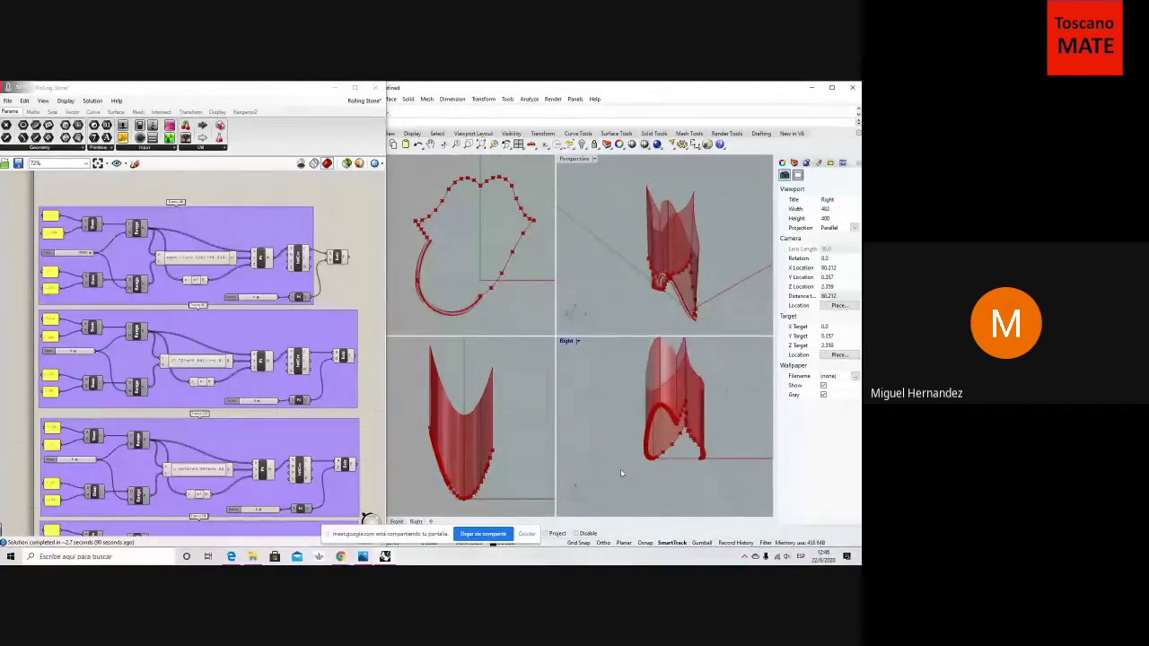
pyautogui.moveTo(387, 314); pyautogui.dragTo(396, 308)
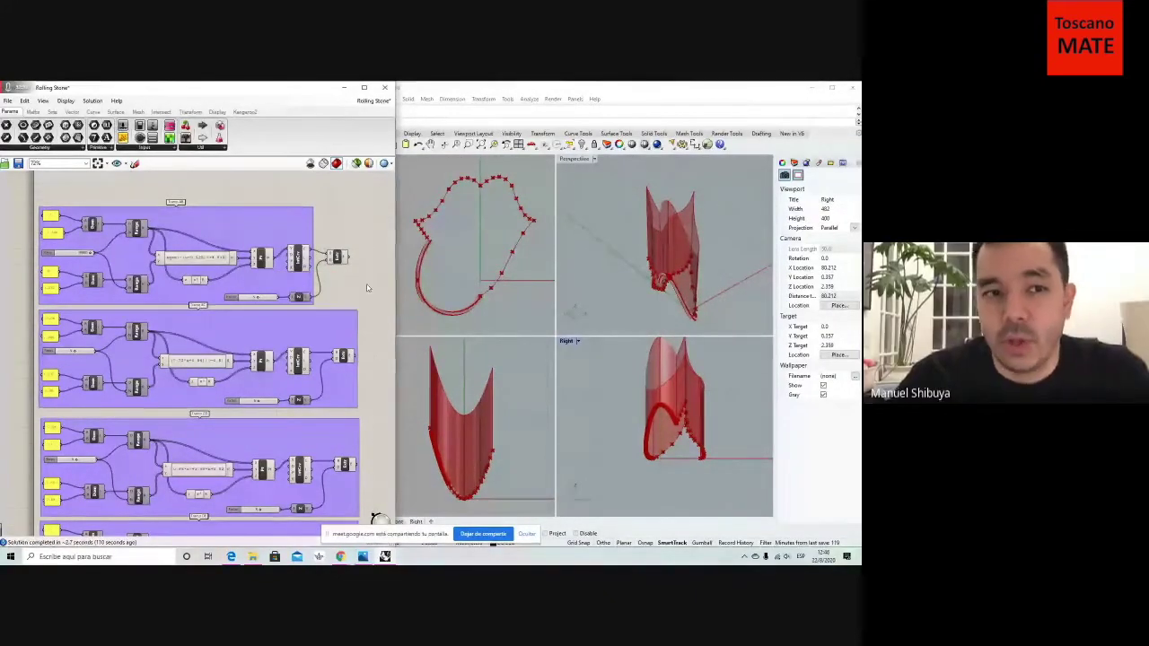
pyautogui.scroll(1, 363, 288)
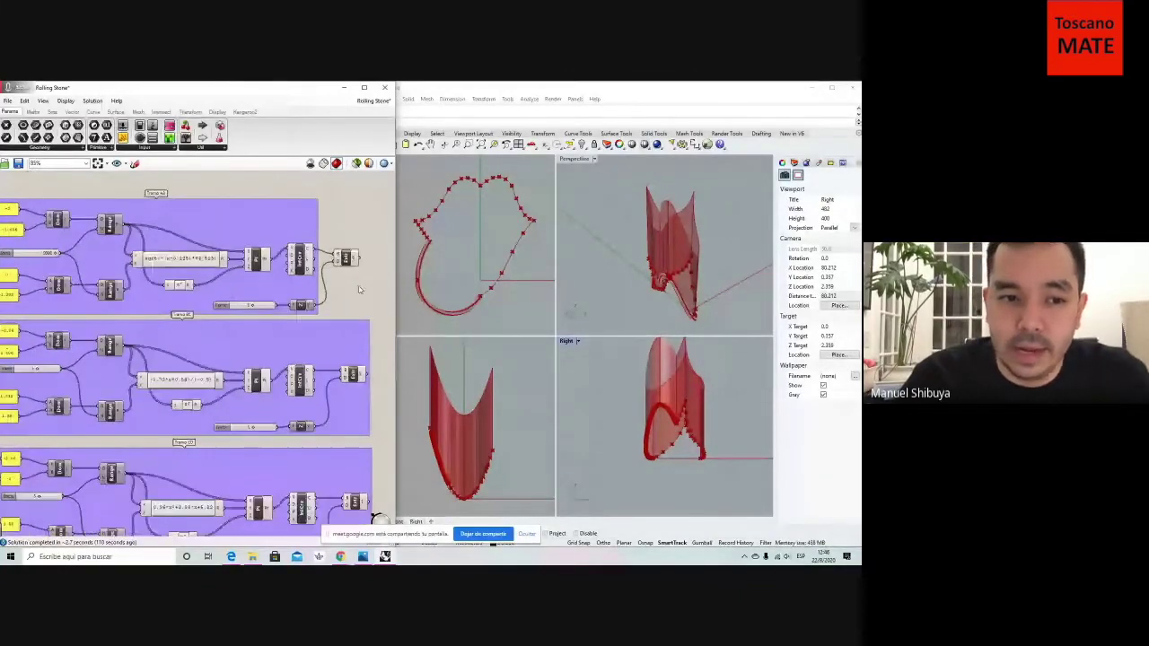
pyautogui.moveTo(359, 289); pyautogui.dragTo(370, 268, button='right')
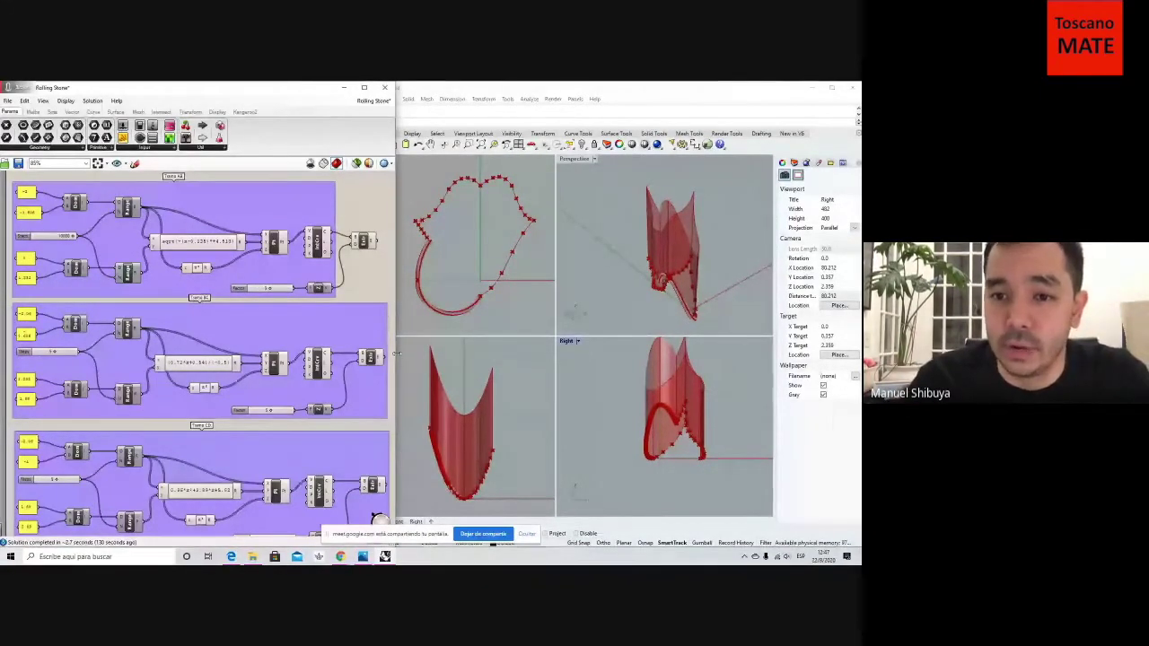
pyautogui.moveTo(395, 353); pyautogui.dragTo(402, 356)
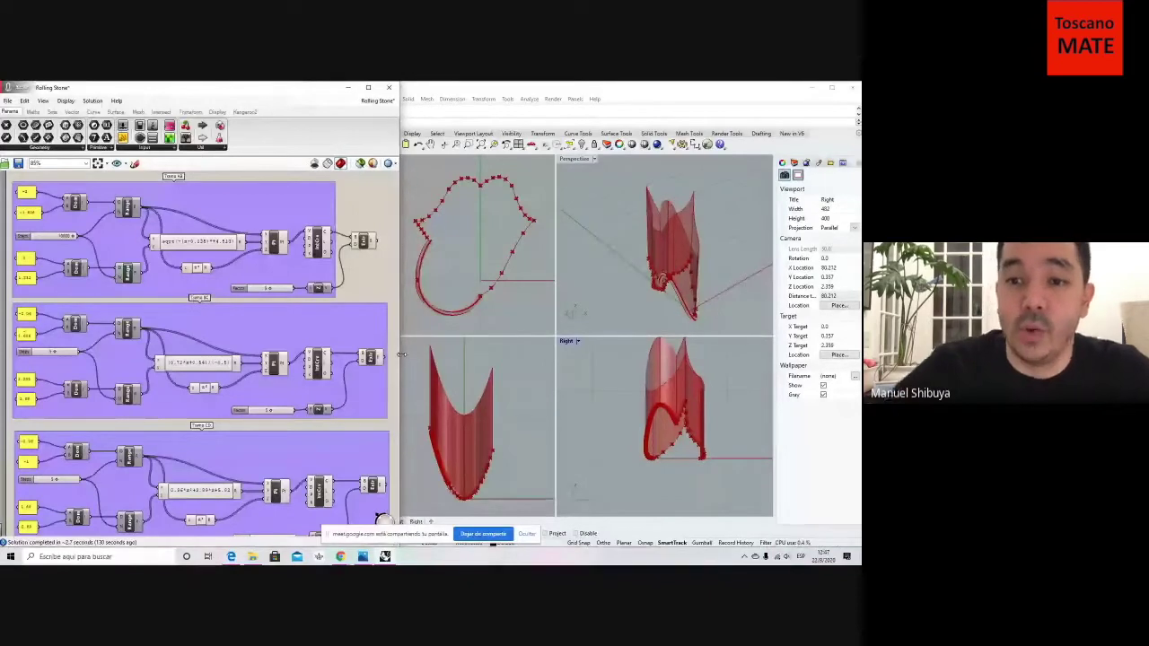
pyautogui.click(656, 311)
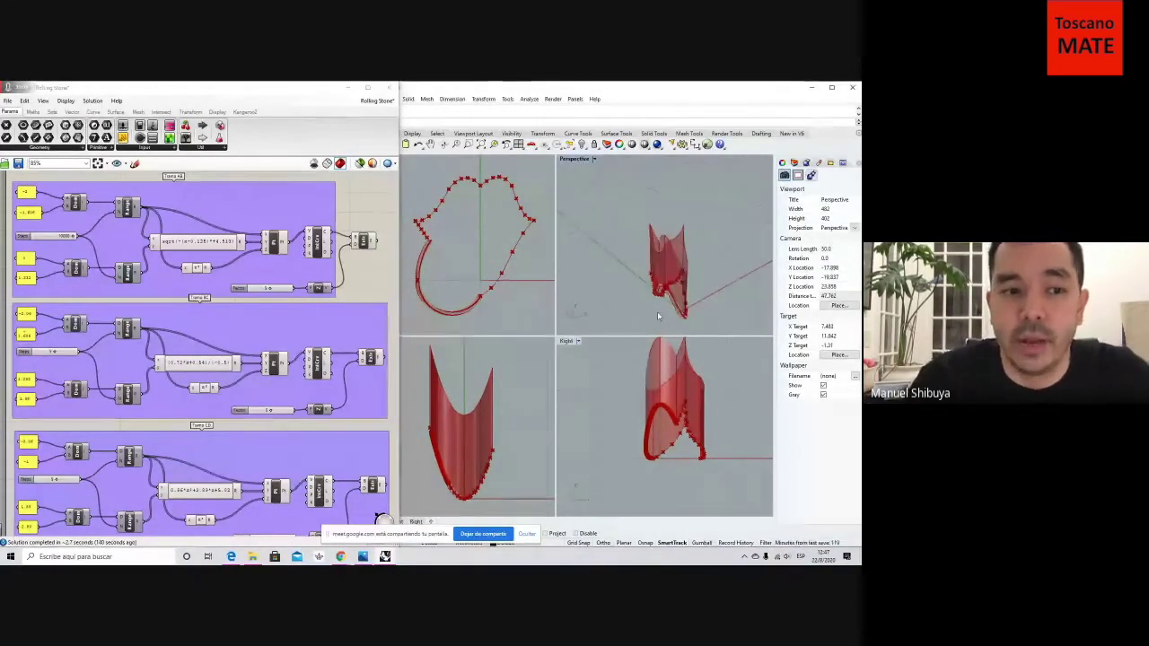
pyautogui.moveTo(664, 313); pyautogui.dragTo(659, 314, button='right')
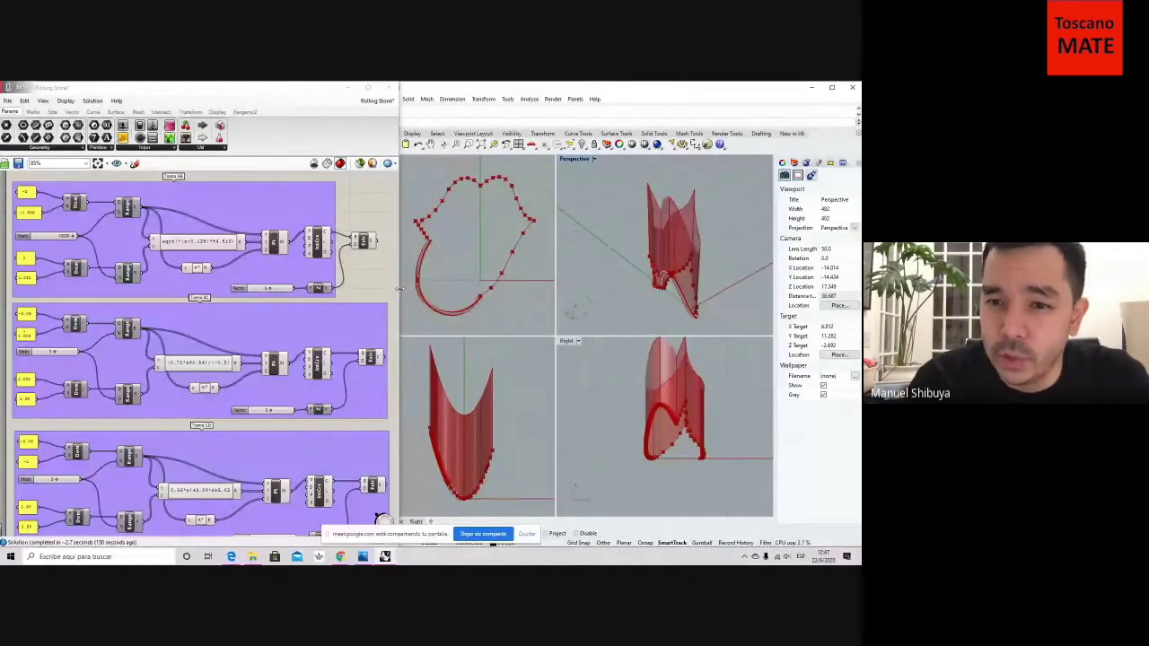
pyautogui.scroll(1, 357, 275)
pyautogui.moveTo(357, 275); pyautogui.dragTo(359, 298, button='right')
pyautogui.scroll(-1, 391, 303)
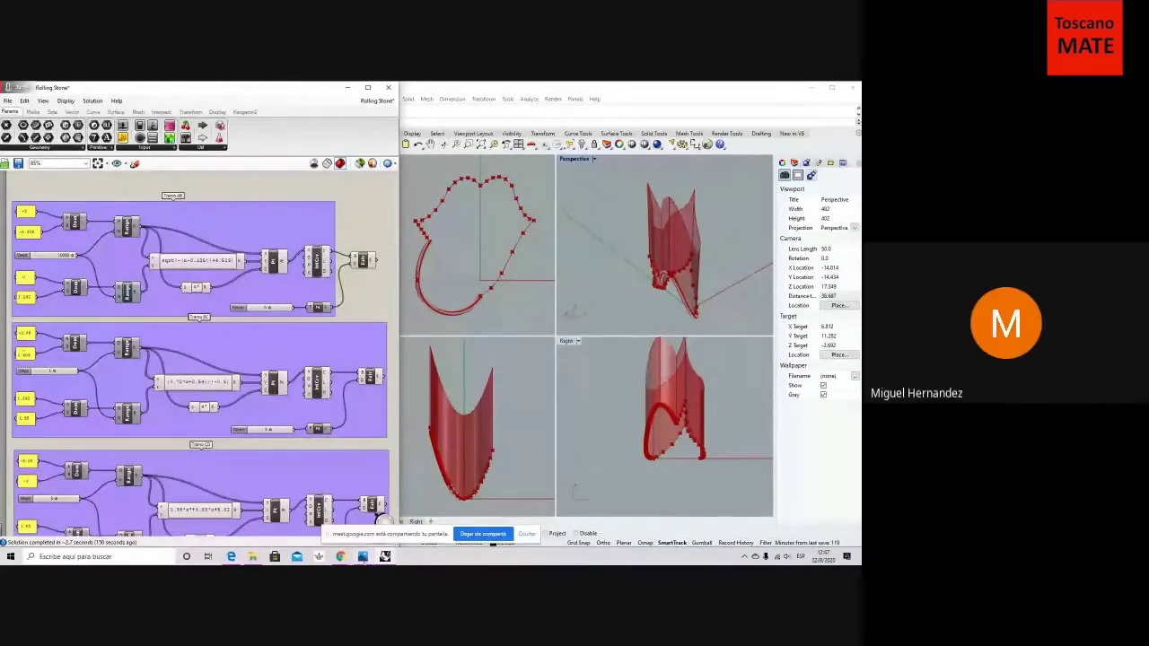
pyautogui.moveTo(364, 558)
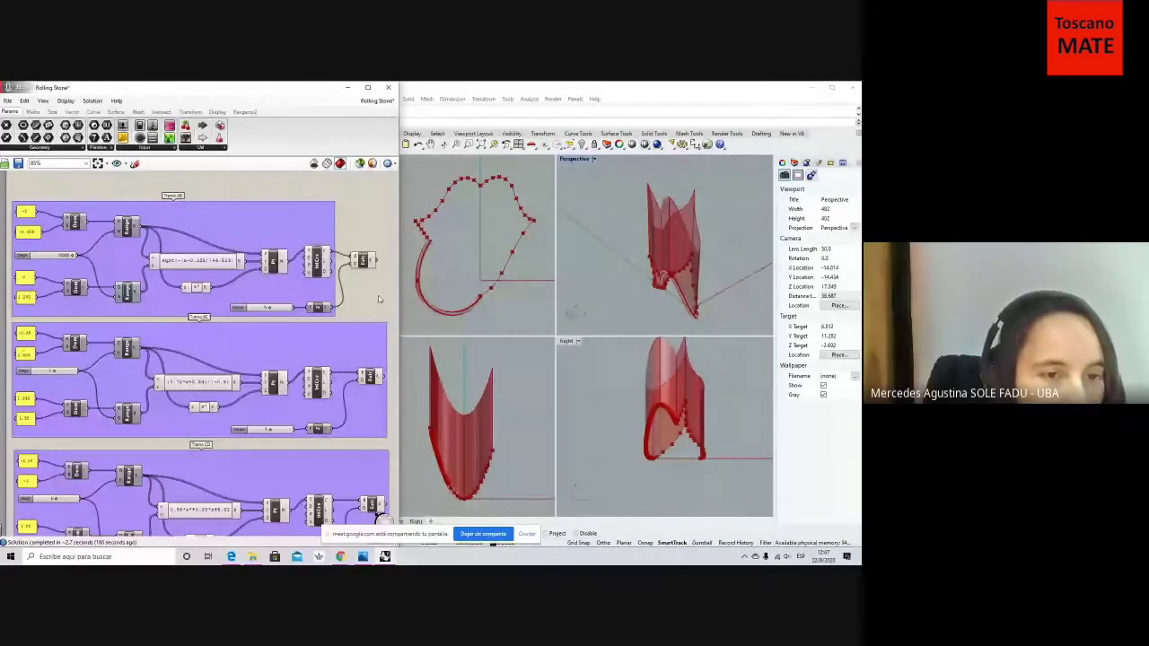
# Examine the rounded arc of the piecewise curve up close in the Top viewport, and return to the whole outline.
pyautogui.scroll(4, 432, 291)
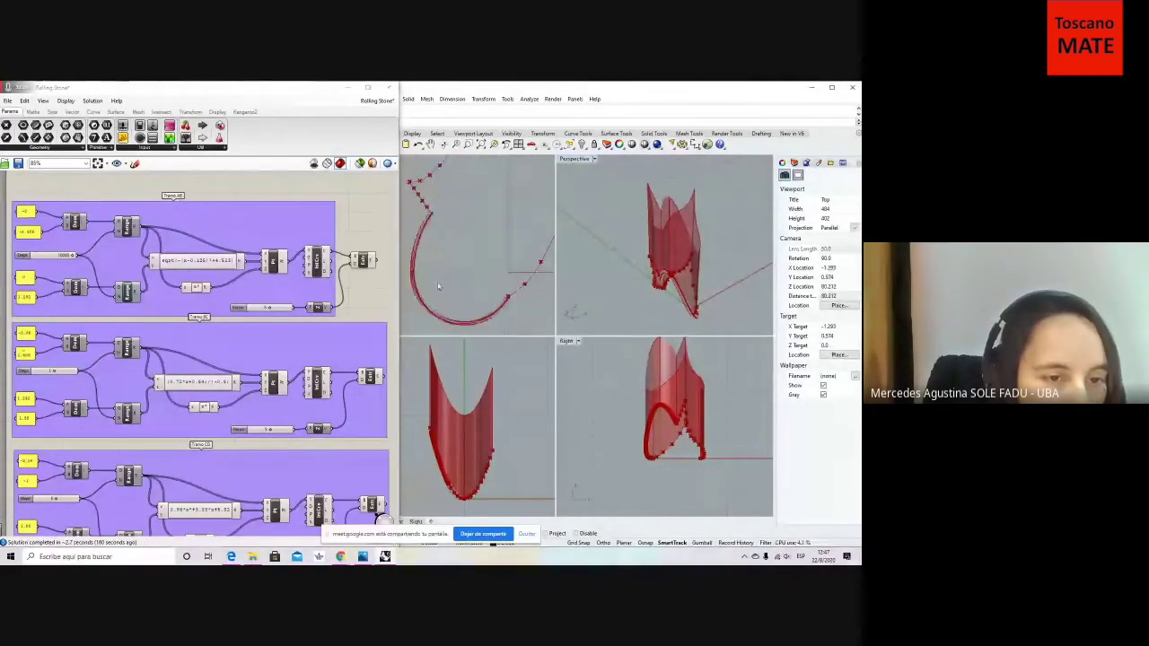
pyautogui.scroll(-2, 438, 283)
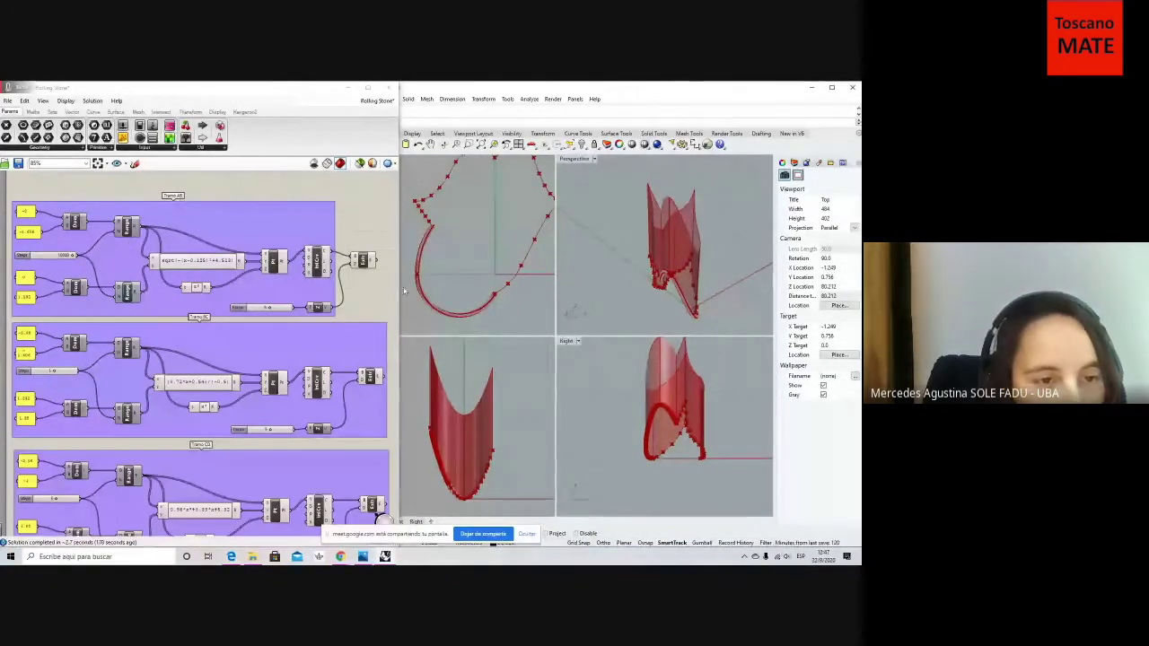
pyautogui.scroll(3, 416, 280)
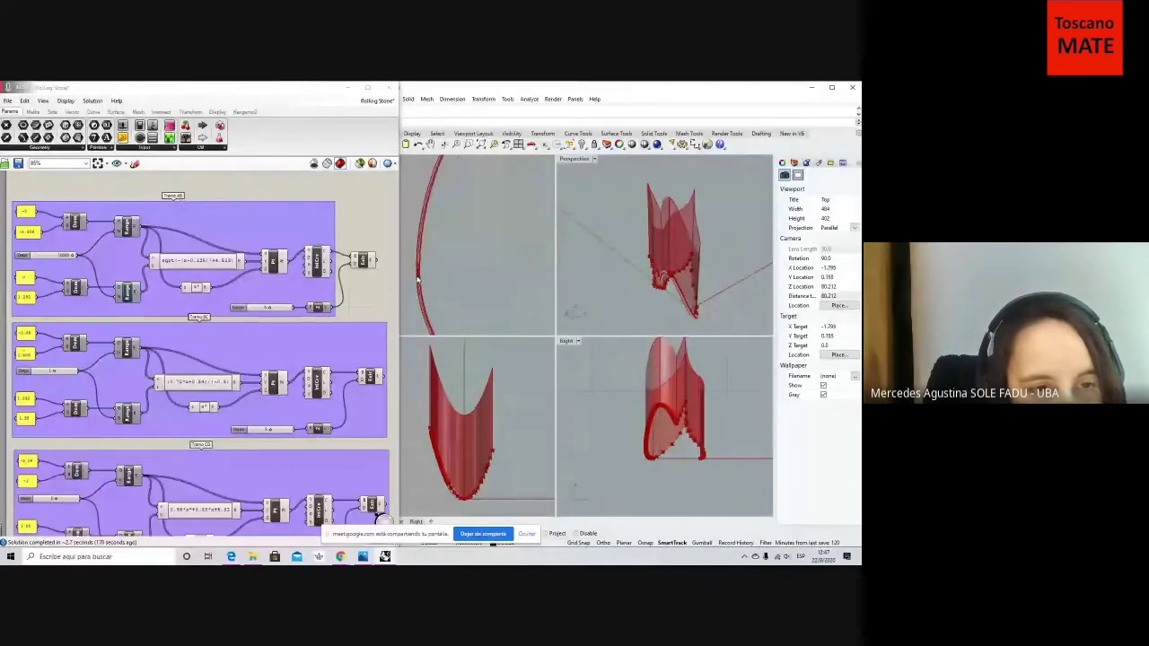
pyautogui.scroll(-3, 422, 262)
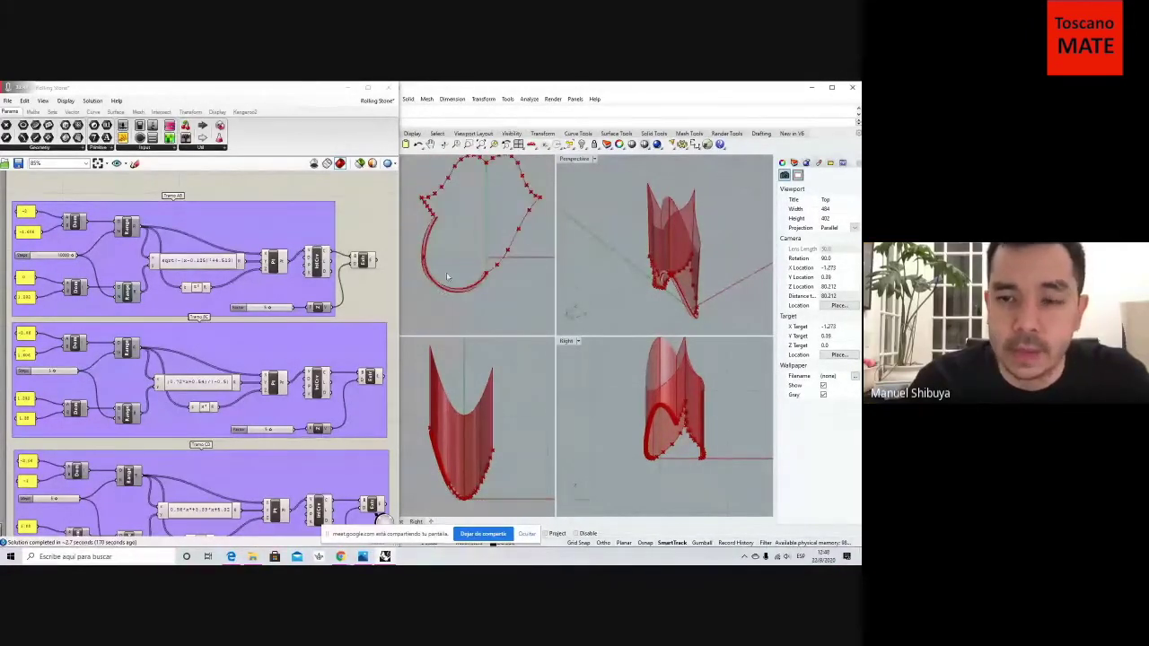
pyautogui.scroll(2, 446, 272)
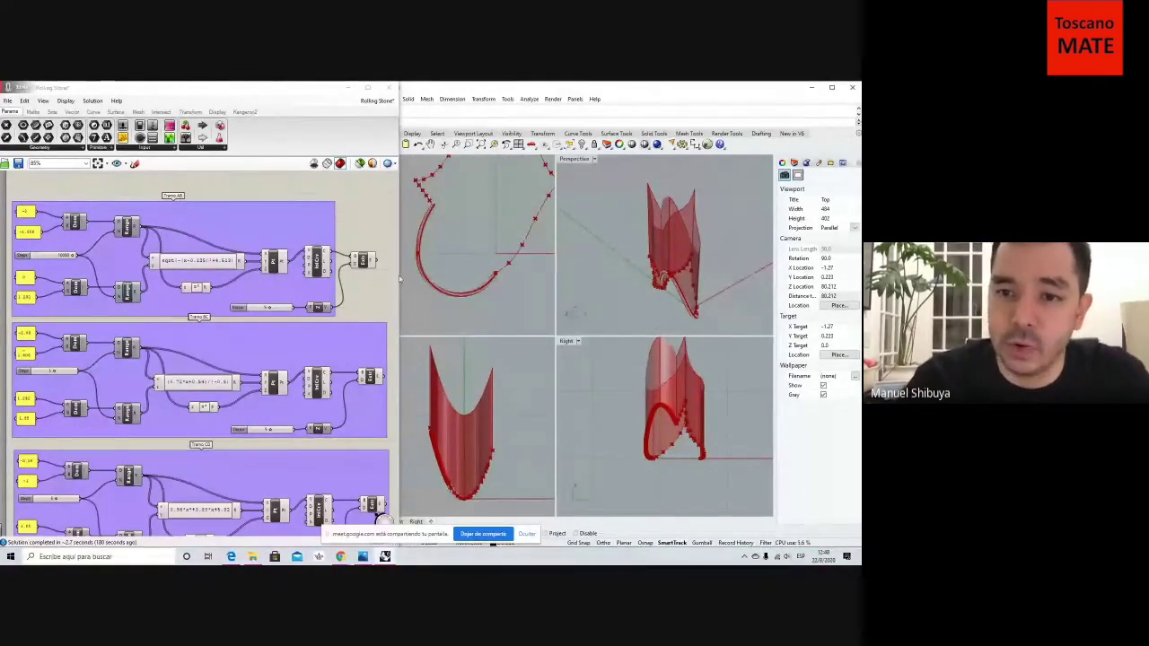
pyautogui.scroll(-3, 476, 282)
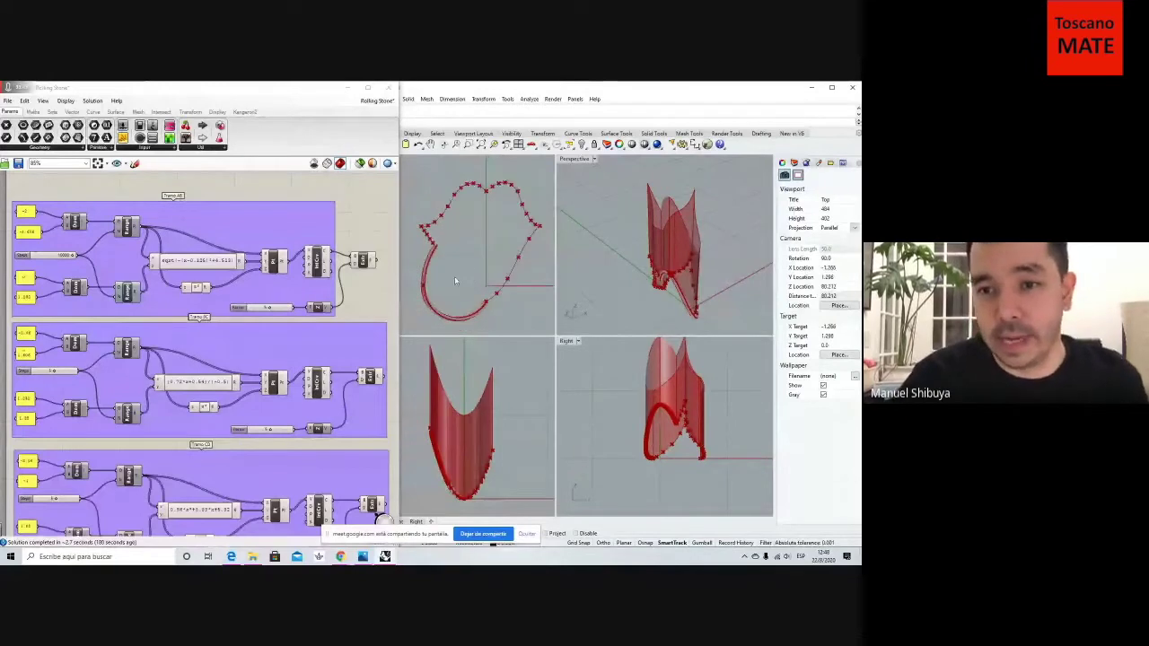
# Show the extruded surfaces once more in the Right viewport and stop sharing the screen in the meeting.
pyautogui.moveTo(398, 249)
pyautogui.mouseDown()
pyautogui.moveTo(431, 245)
pyautogui.moveTo(401, 244)
pyautogui.mouseUp()
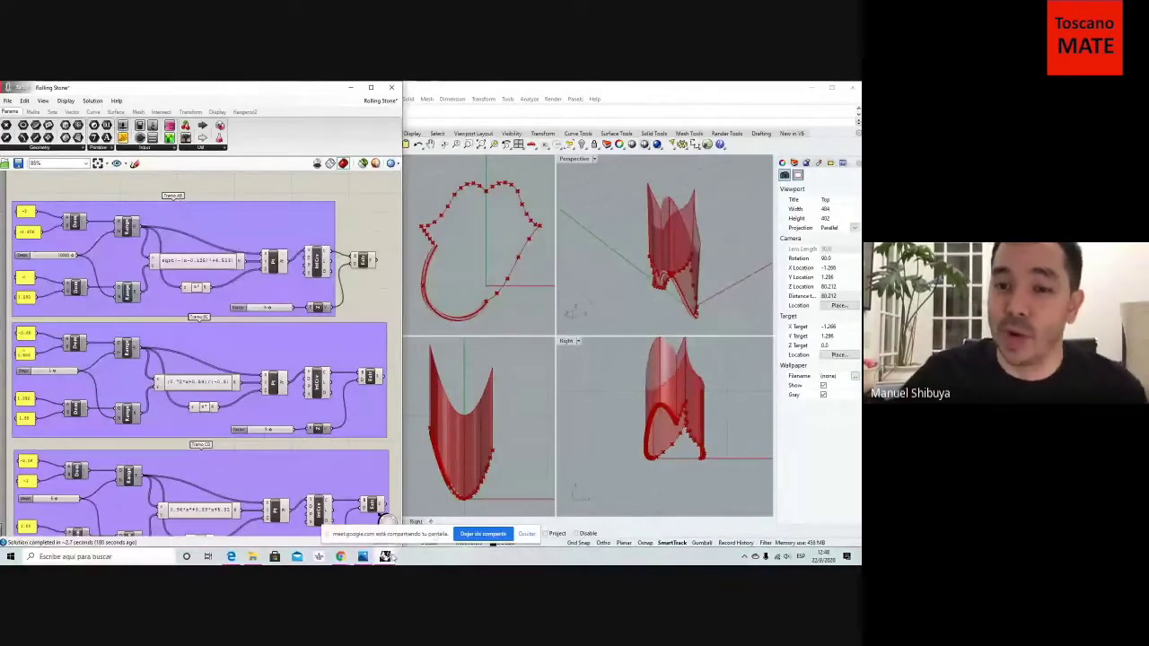
pyautogui.click(615, 408)
pyautogui.moveTo(615, 419); pyautogui.dragTo(592, 441, button='right')
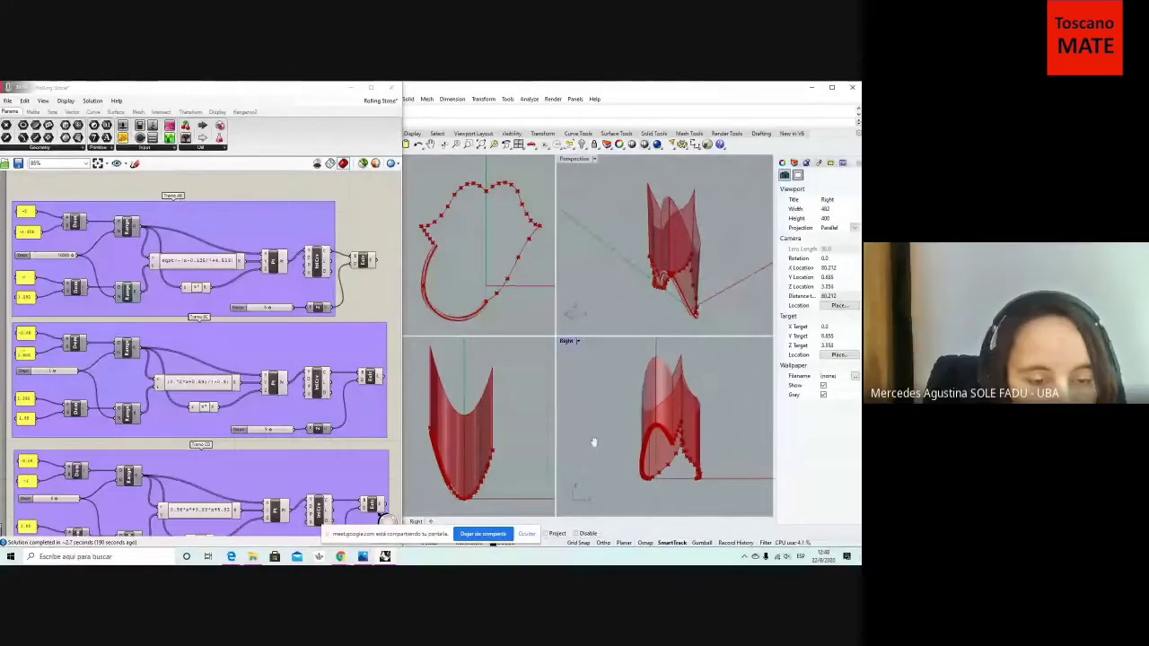
pyautogui.click(482, 535)
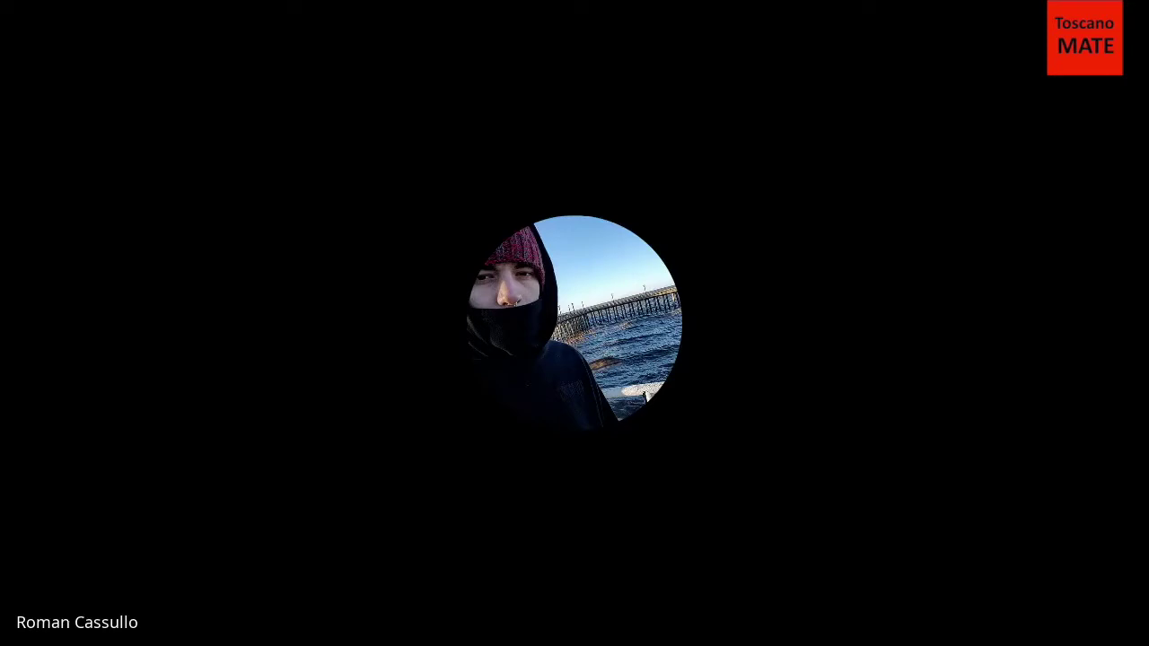
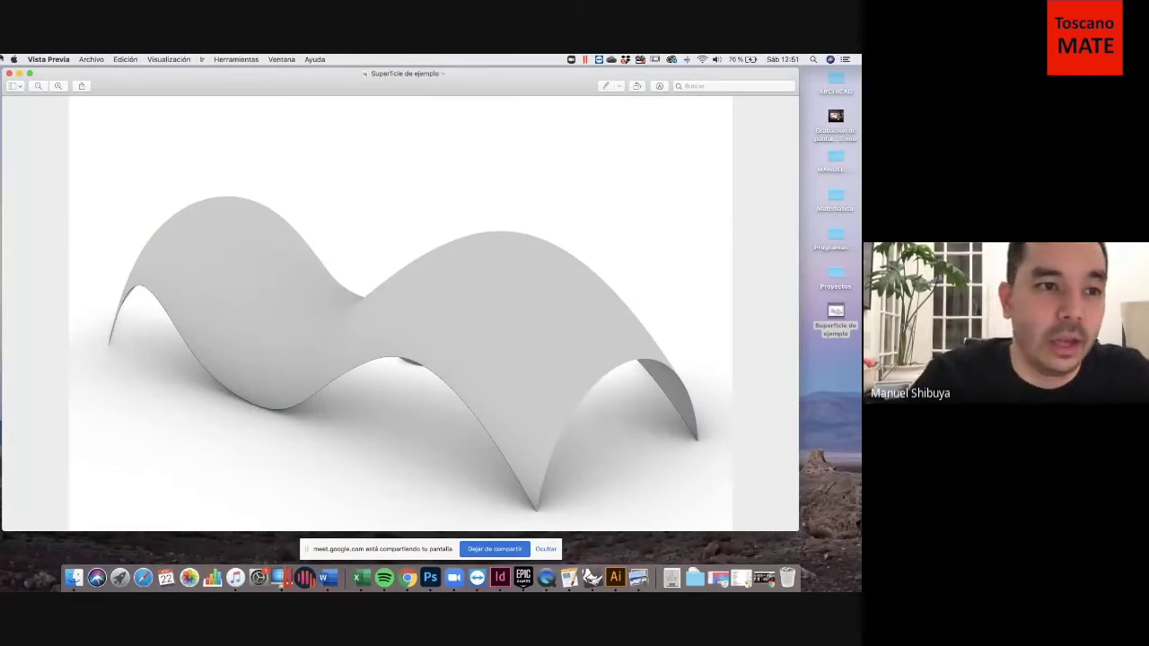
# Close the example surface image and create a new Rhinoceros model in a full-screen window.
pyautogui.click(9, 75)
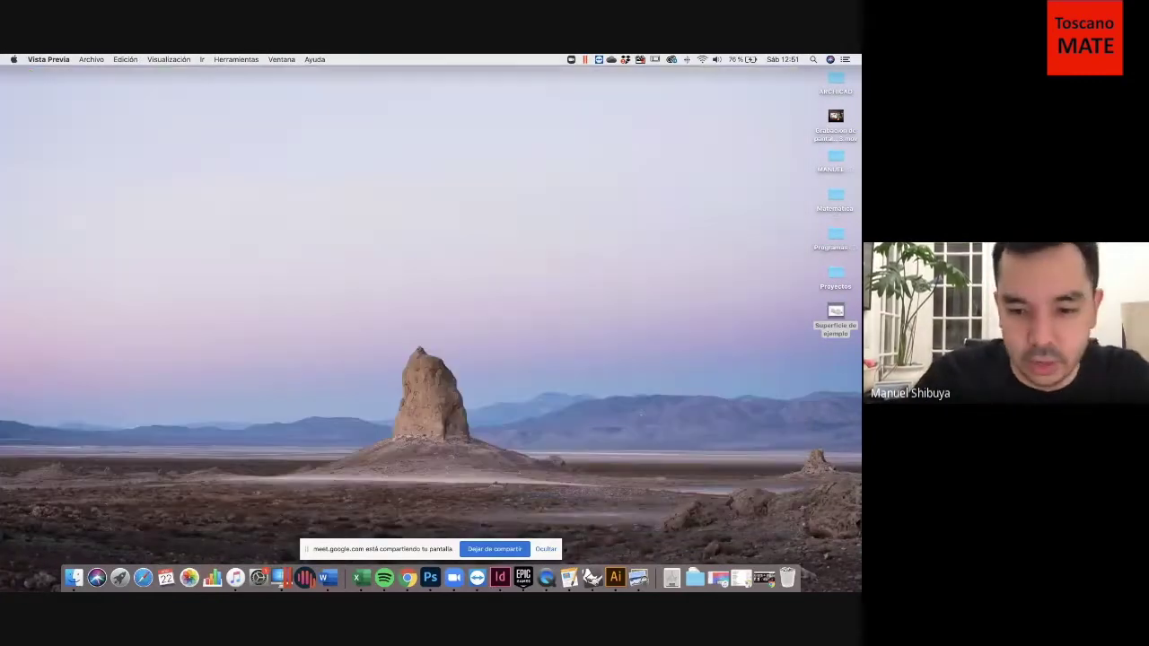
pyautogui.click(592, 578)
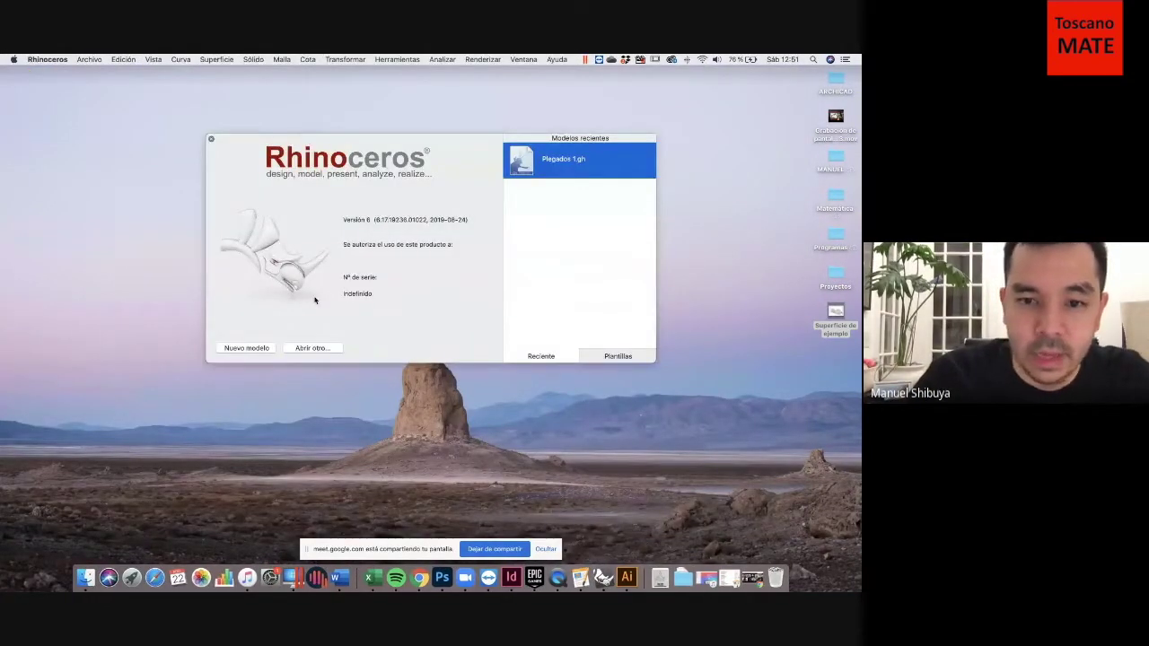
pyautogui.click(258, 350)
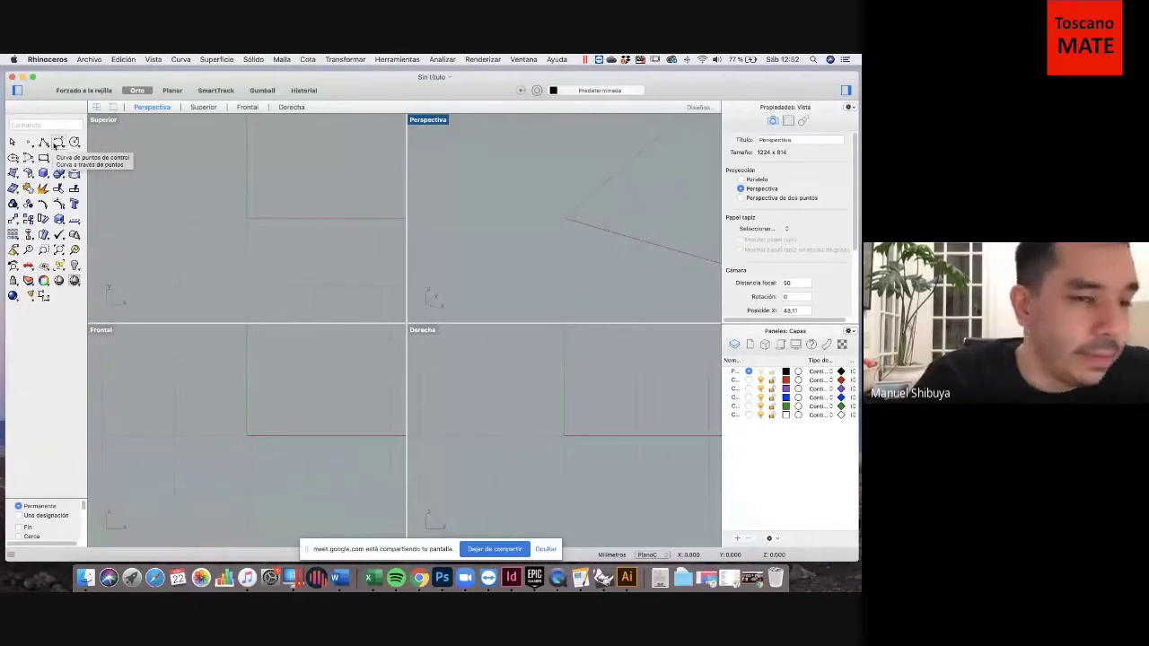
pyautogui.click(32, 76)
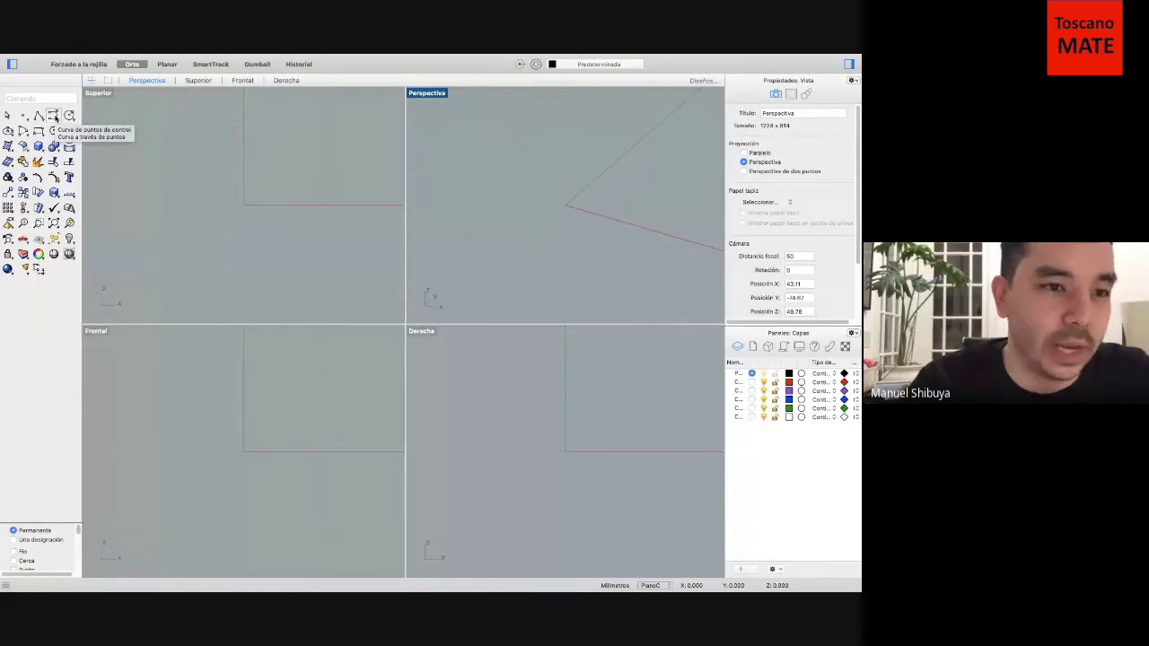
# With a degree 3 control point curve started, view the conic sections image IMG_7288.jpg enlarged, close it and return to Rhinoceros.
pyautogui.click(54, 115)
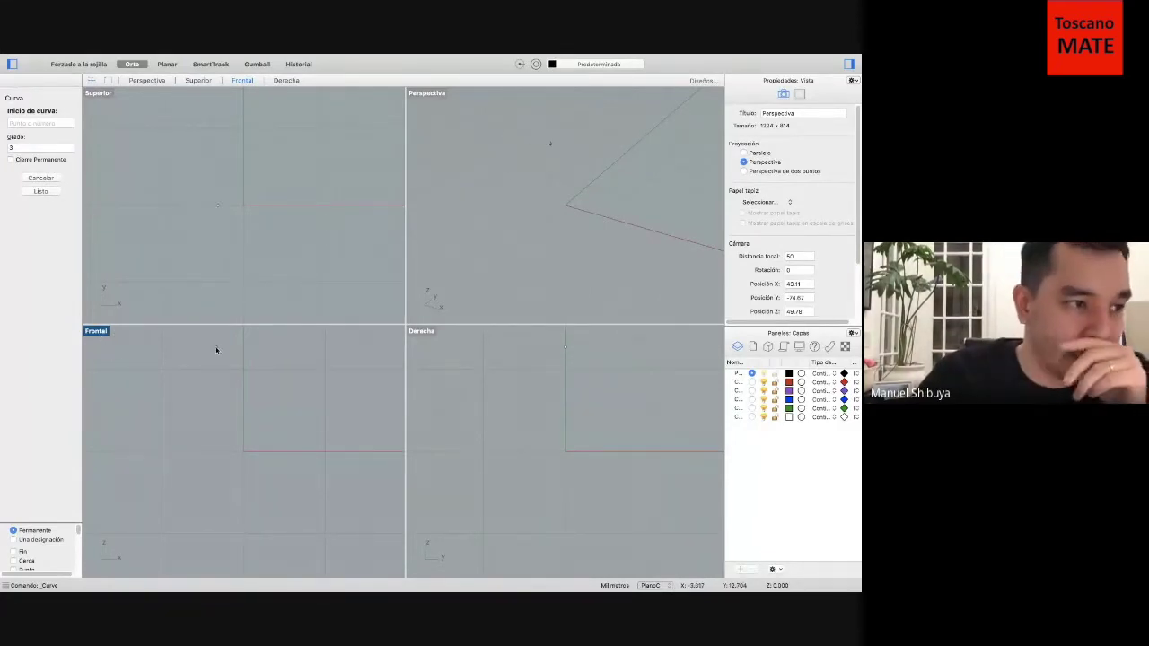
pyautogui.moveTo(777, 587)
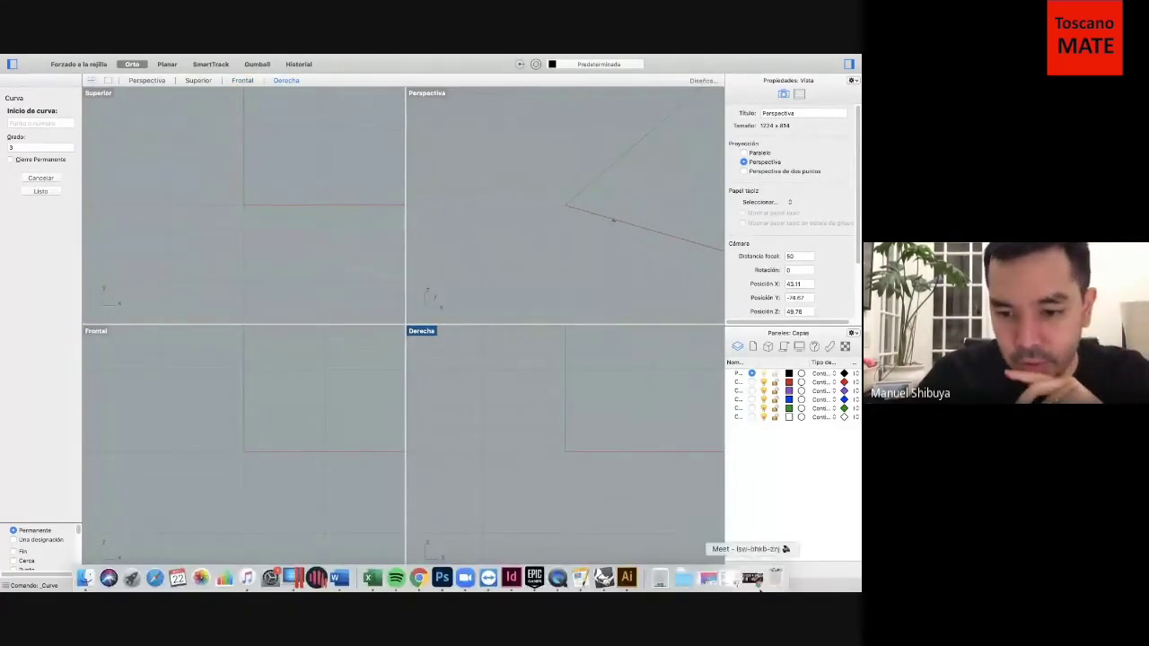
pyautogui.click(659, 579)
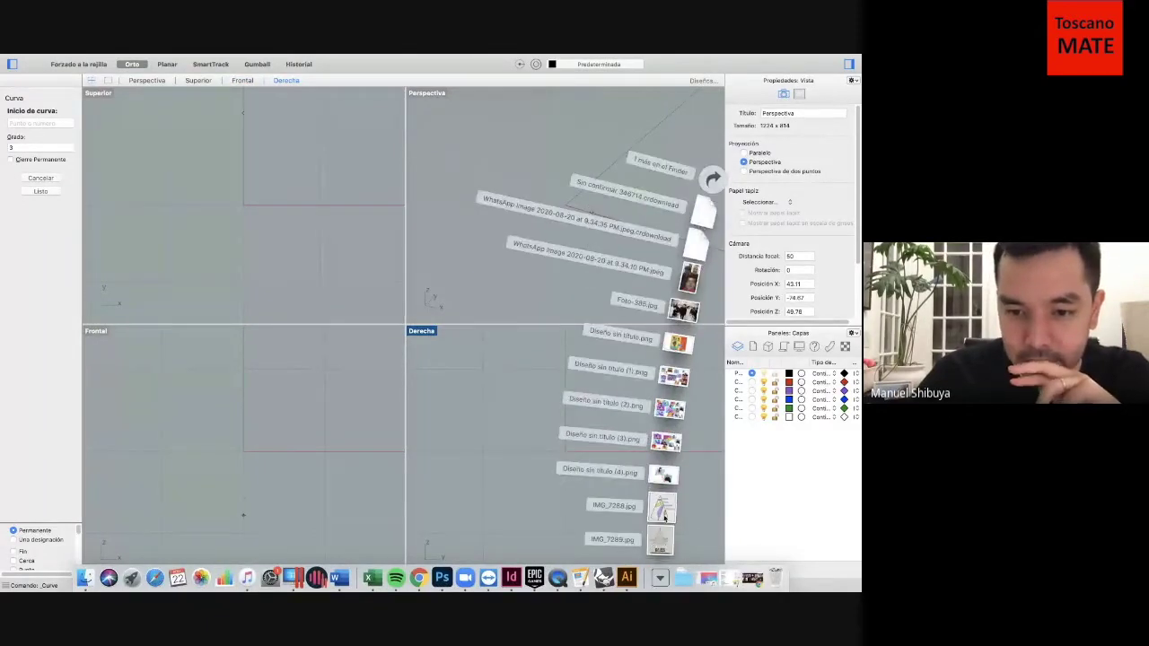
pyautogui.click(662, 508)
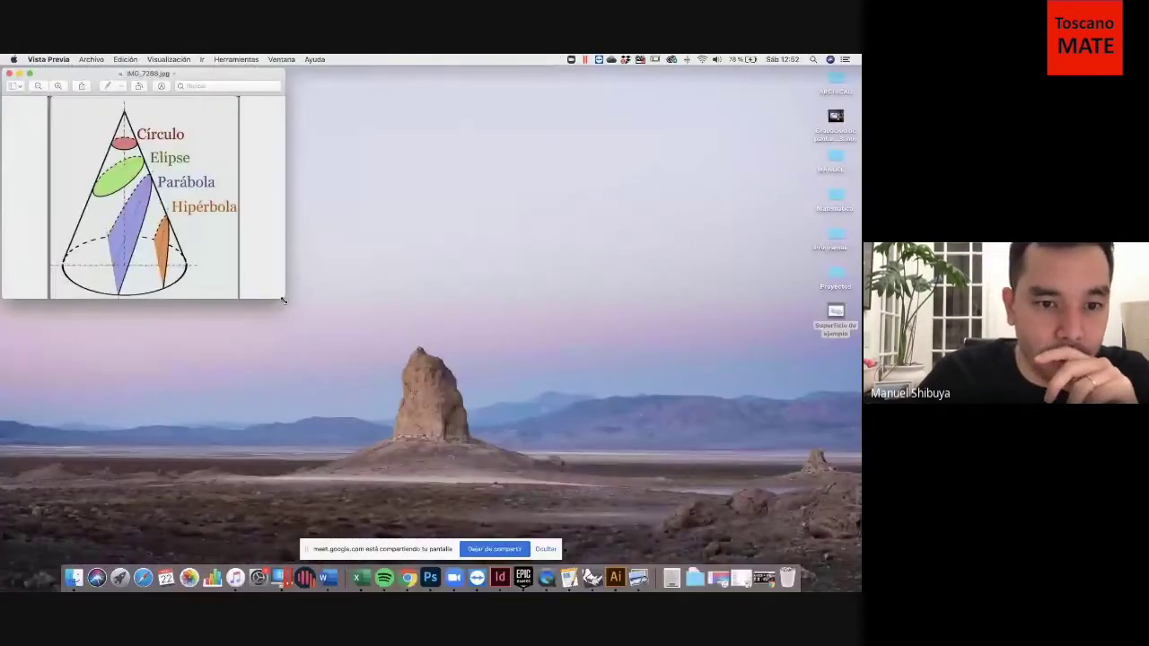
pyautogui.moveTo(283, 300); pyautogui.dragTo(744, 524)
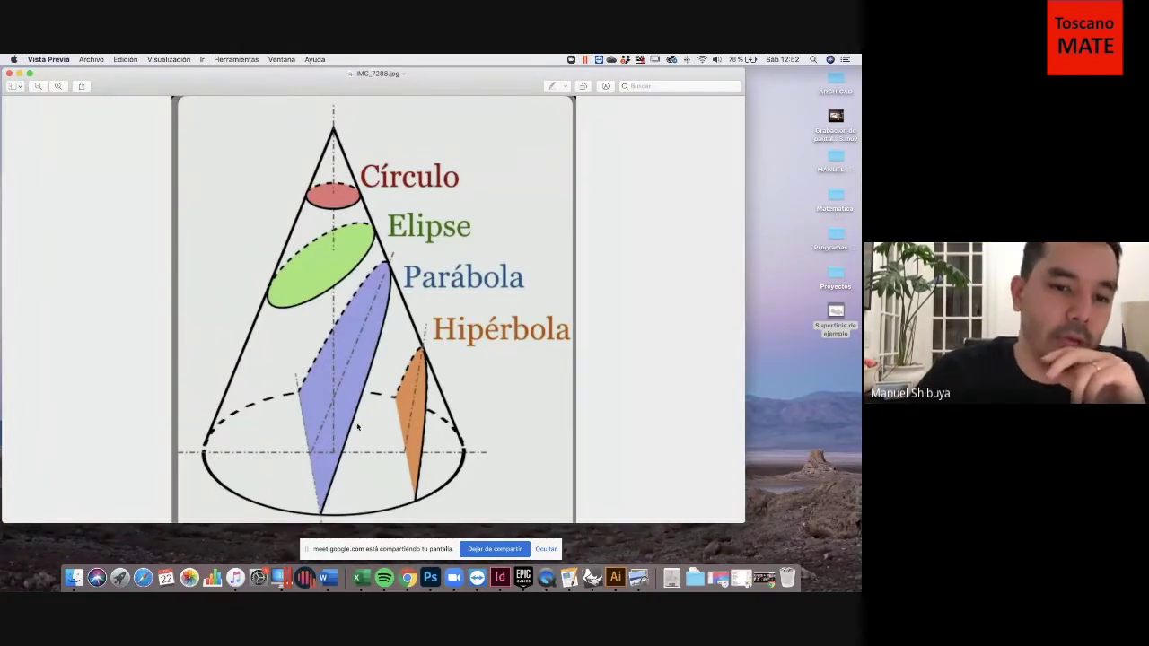
pyautogui.click(9, 73)
pyautogui.click(592, 577)
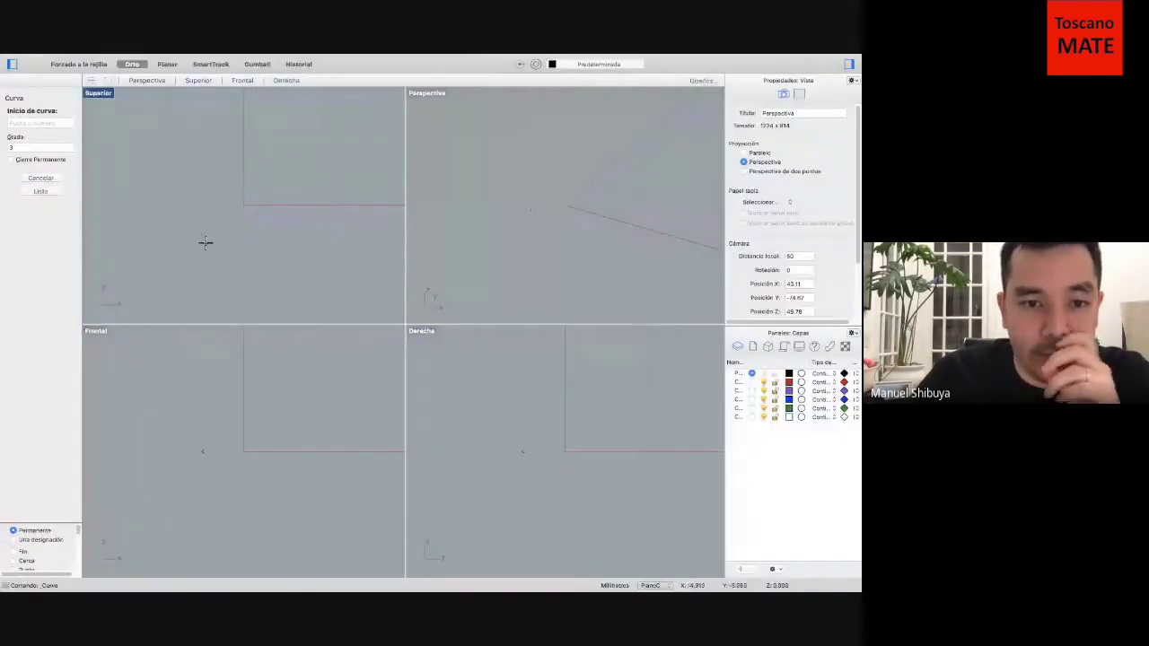
# Sketch a wavy control point curve with two crests along the X axis in the Frontal viewport, ending at about X 19.
pyautogui.click(132, 450)
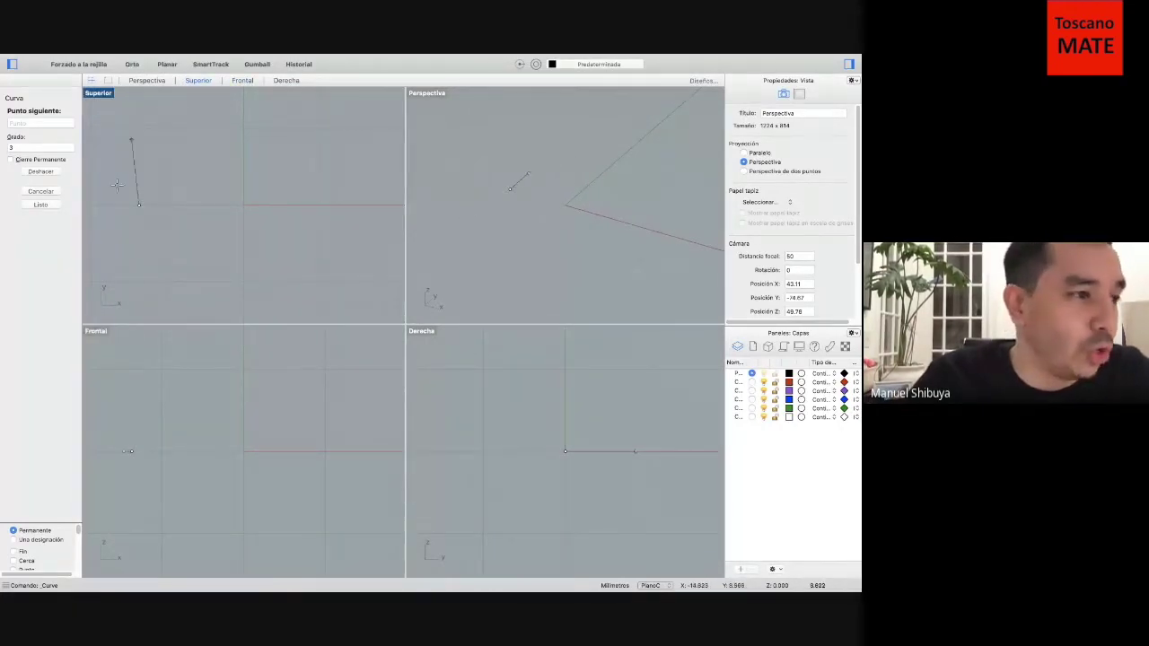
pyautogui.click(165, 401)
pyautogui.click(216, 408)
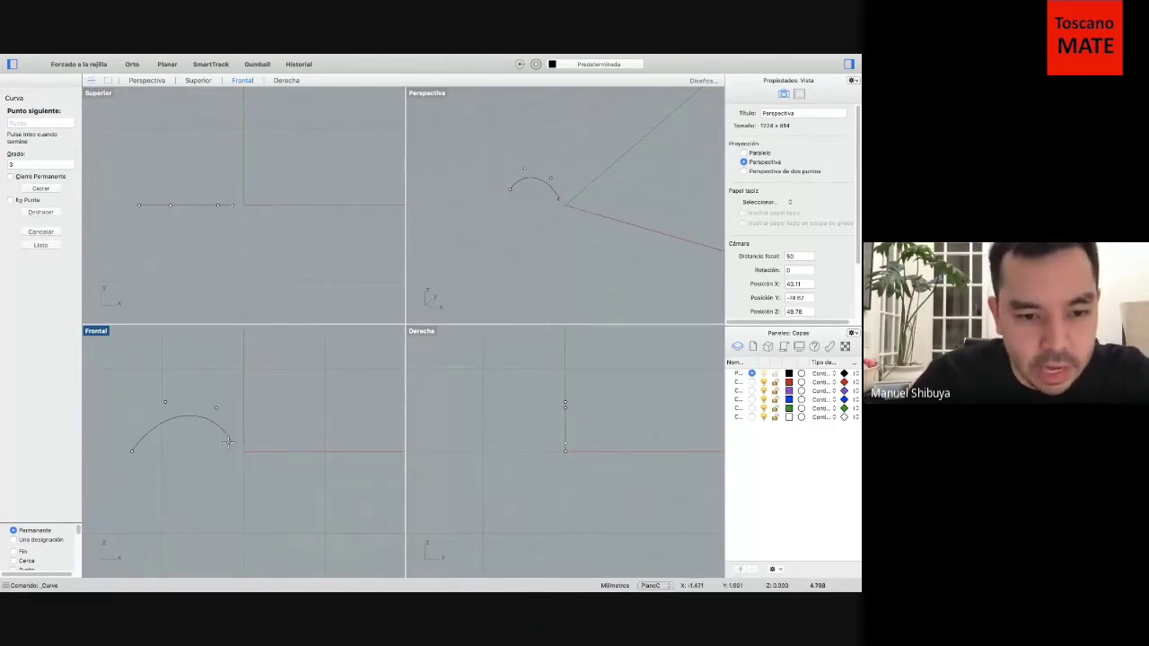
pyautogui.scroll(2, 269, 453)
pyautogui.click(291, 448)
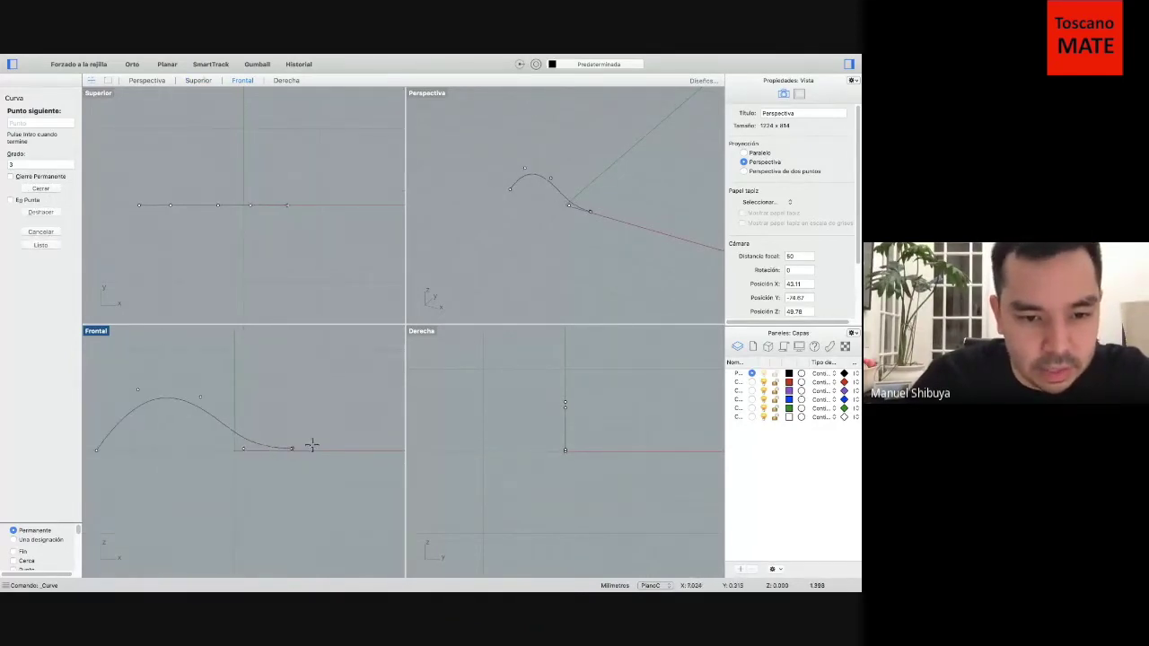
pyautogui.click(323, 433)
pyautogui.click(349, 400)
pyautogui.click(371, 391)
pyautogui.hscroll(5, 375, 436)
pyautogui.hscroll(1, 338, 399)
pyautogui.click(271, 390)
pyautogui.click(313, 437)
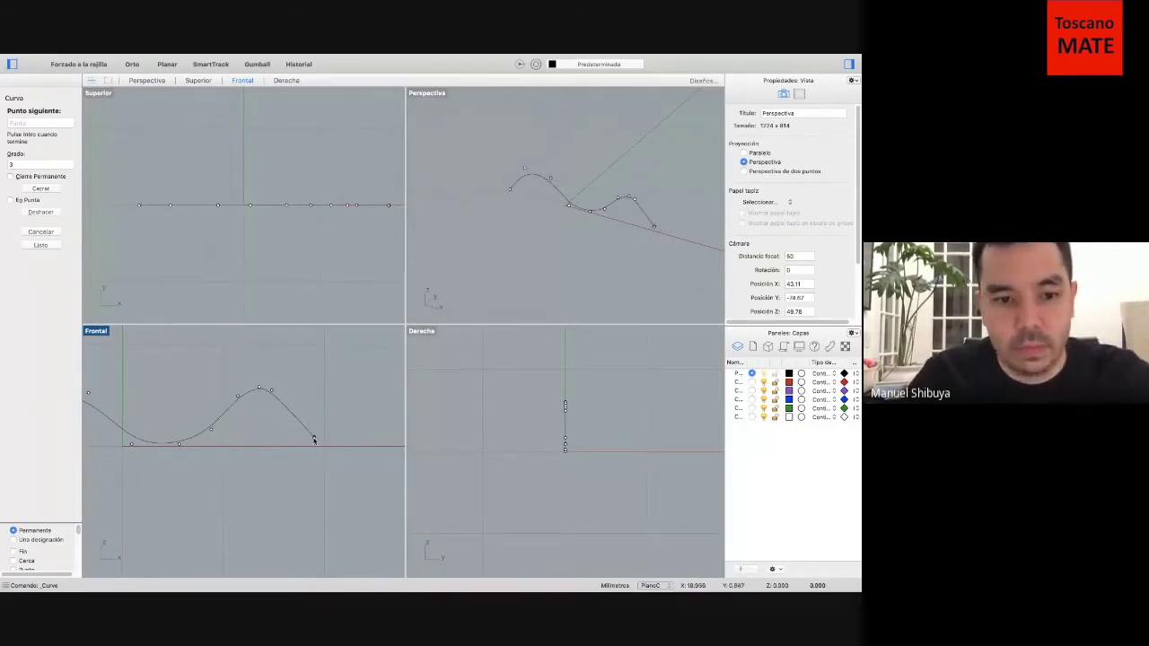
pyautogui.press('Return')
pyautogui.scroll(-5, 259, 422)
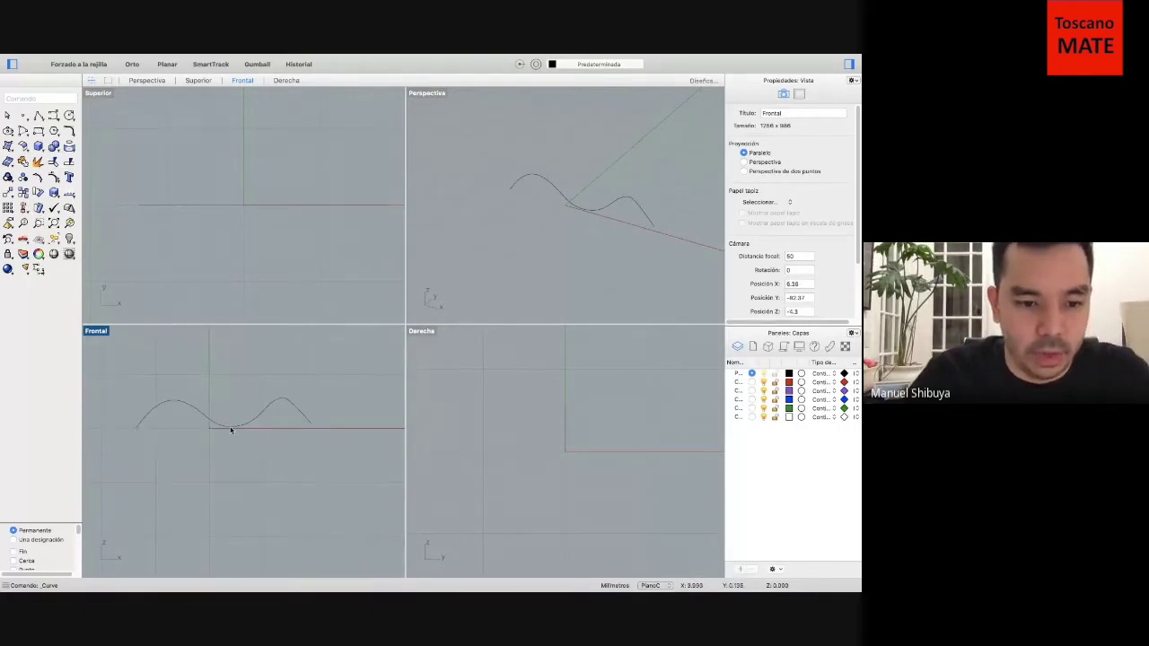
# Delete the wavy curve from the Frontal viewport.
pyautogui.click(241, 427)
pyautogui.press('Delete')
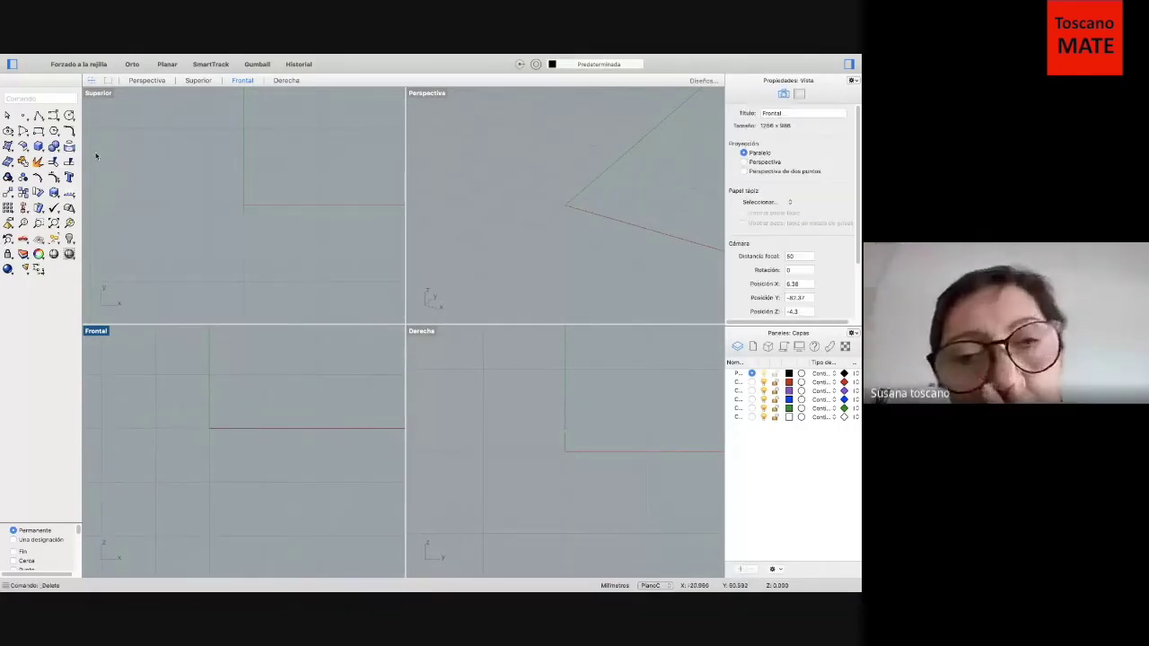
# Sketch a wavy control point curve with two crests along the X axis in the Frontal viewport, ending at about X 28.
pyautogui.press('Return')
pyautogui.click(131, 426)
pyautogui.click(184, 372)
pyautogui.click(226, 419)
pyautogui.click(274, 426)
pyautogui.click(302, 393)
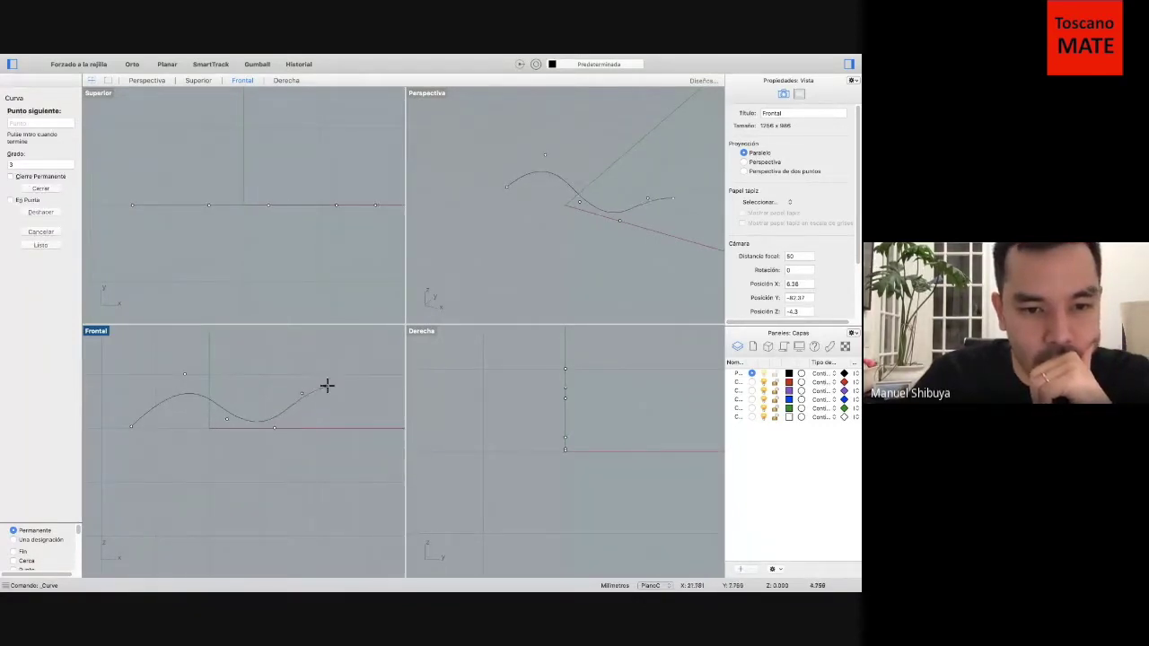
pyautogui.click(340, 391)
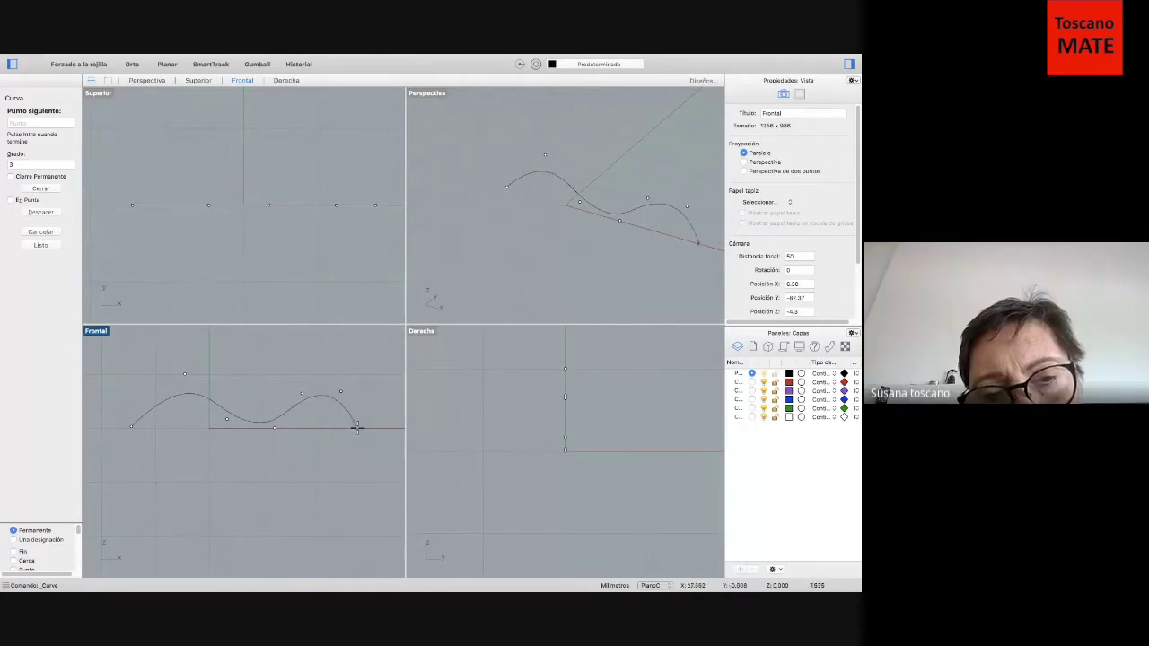
pyautogui.click(359, 424)
pyautogui.press('Return')
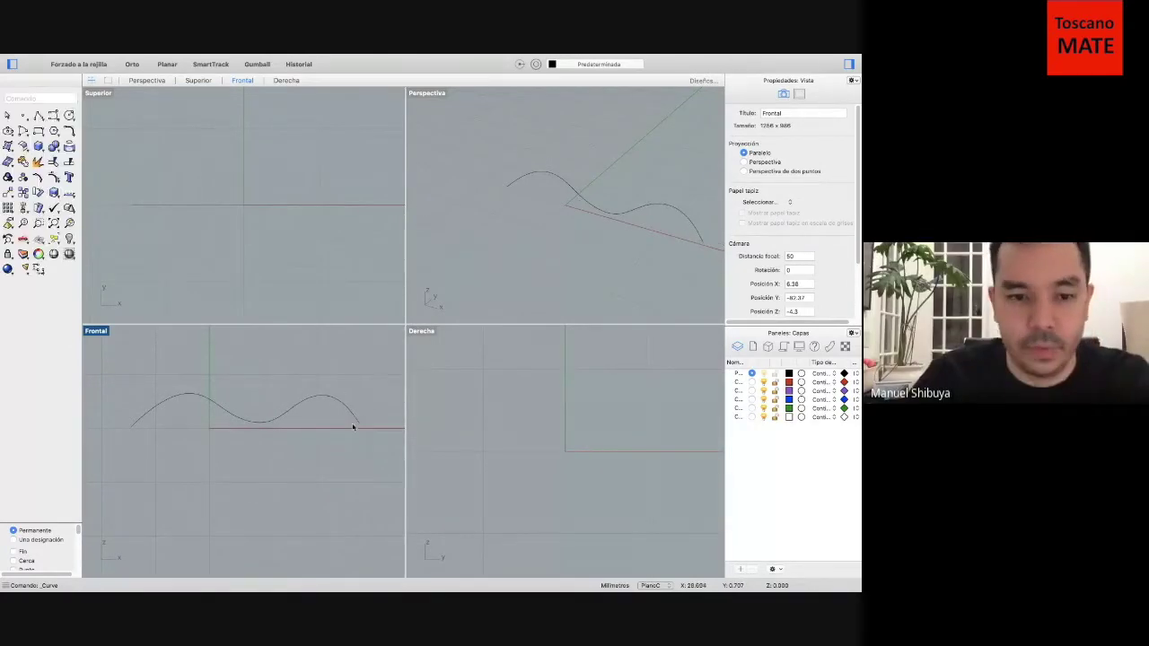
# Maximize the Perspectiva viewport and try reshaping the wavy curve by pulling its crest control points upward.
pyautogui.click(417, 96)
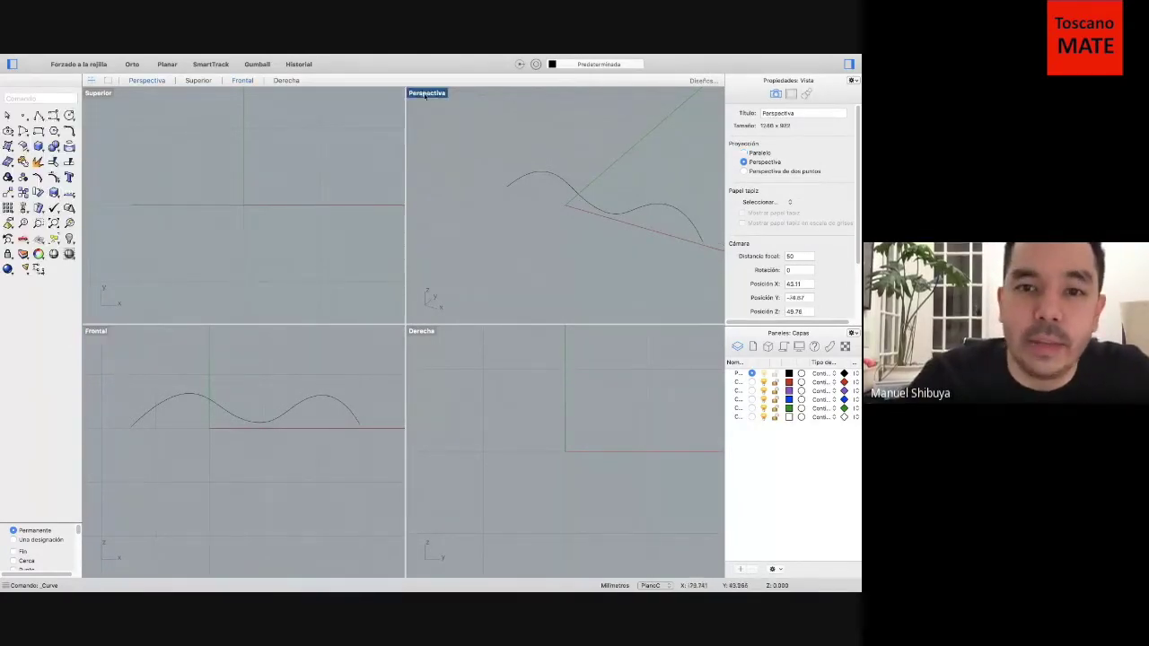
pyautogui.doubleClick(418, 96)
pyautogui.moveTo(386, 161); pyautogui.dragTo(328, 311, button='right')
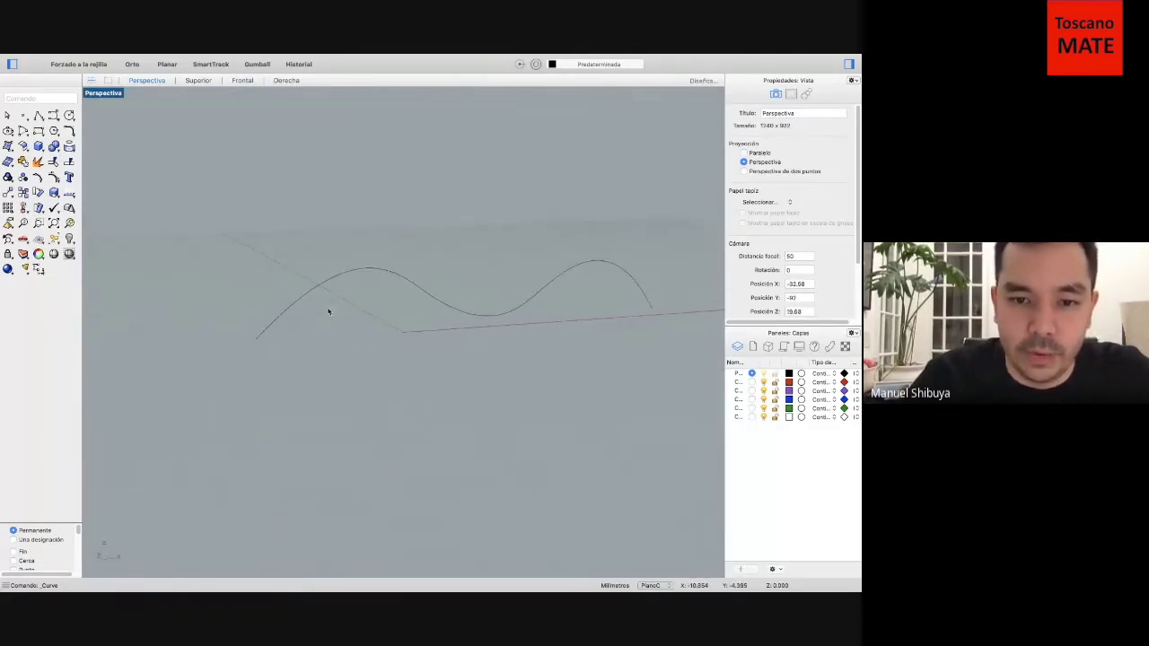
pyautogui.click(489, 319)
pyautogui.moveTo(361, 238); pyautogui.dragTo(348, 192)
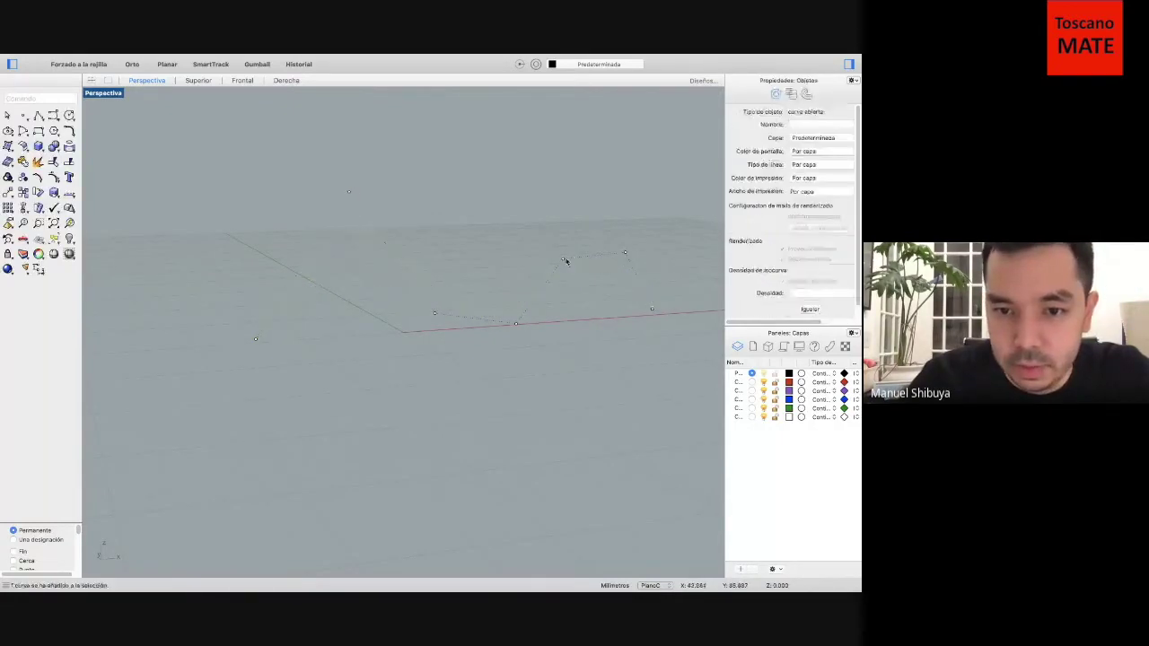
pyautogui.moveTo(565, 261); pyautogui.dragTo(585, 217)
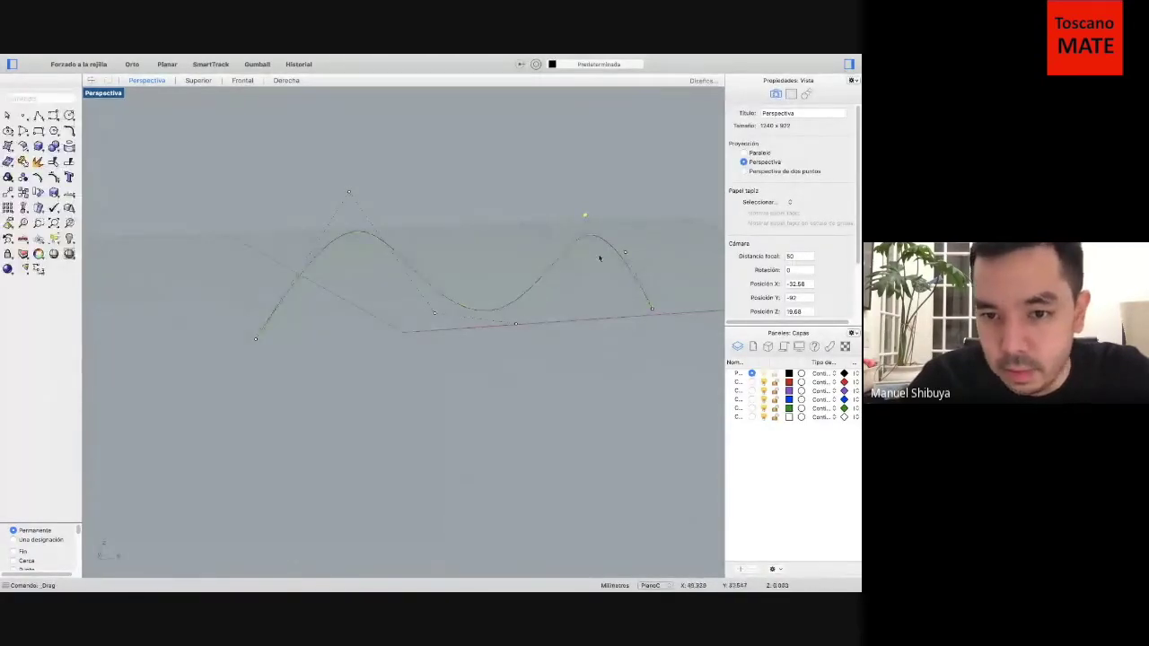
pyautogui.moveTo(623, 254); pyautogui.dragTo(621, 255)
pyautogui.moveTo(530, 259); pyautogui.dragTo(374, 352, button='right')
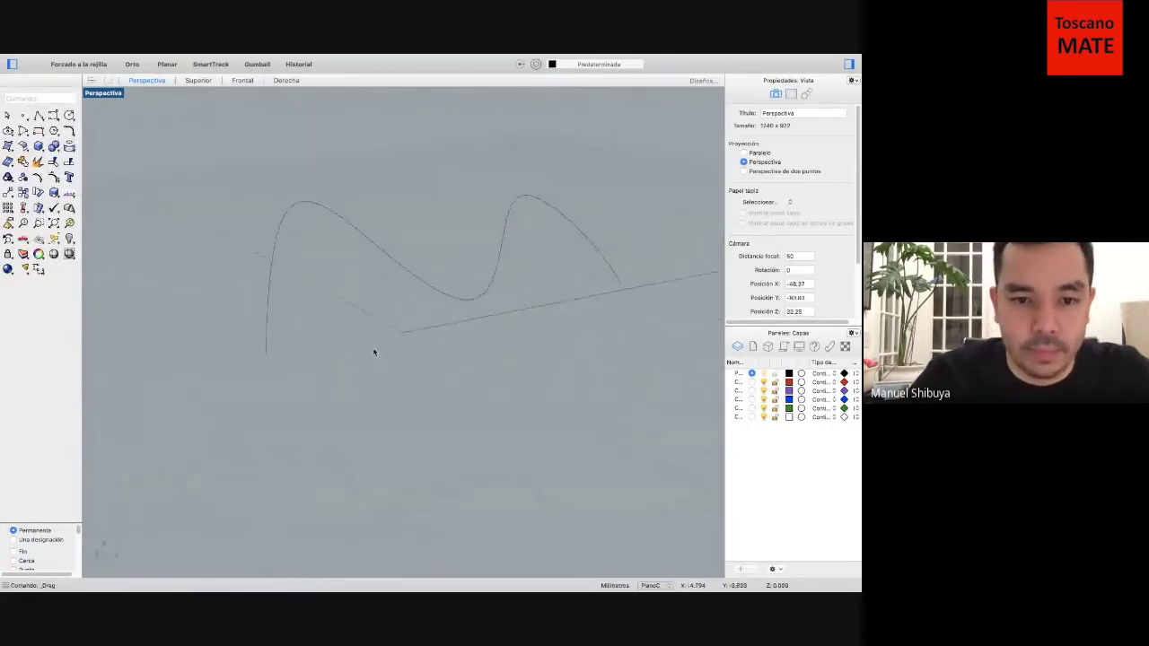
# Restore the four-viewport layout and undo the control point moves and the wavy curve itself.
pyautogui.press('super+z')
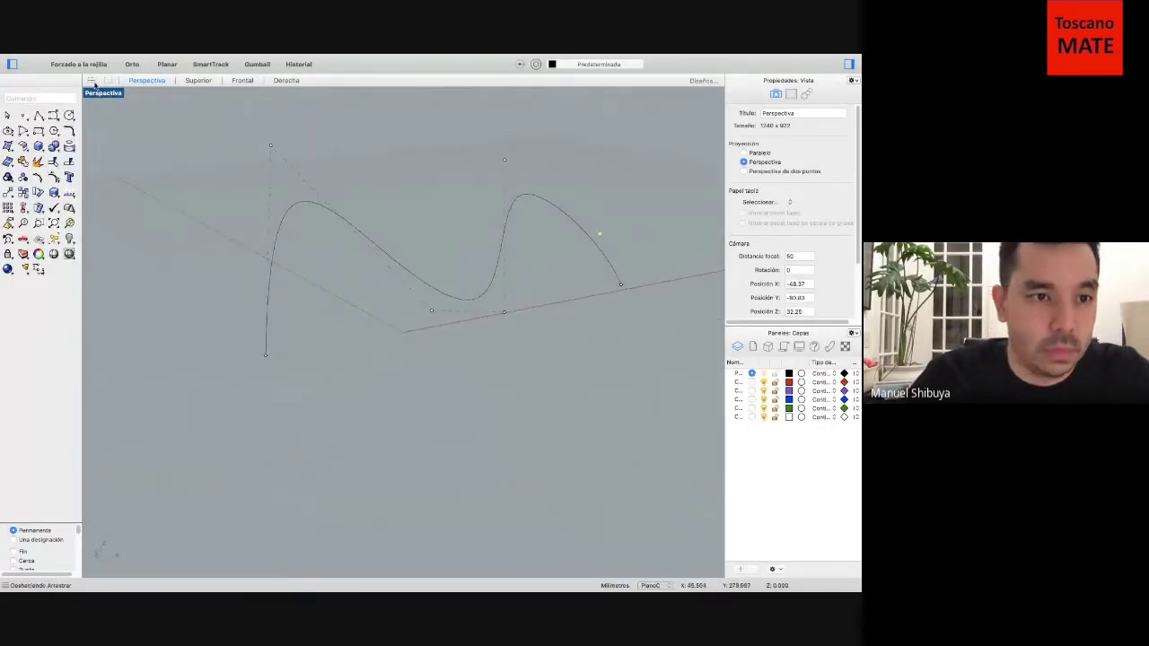
pyautogui.click(91, 80)
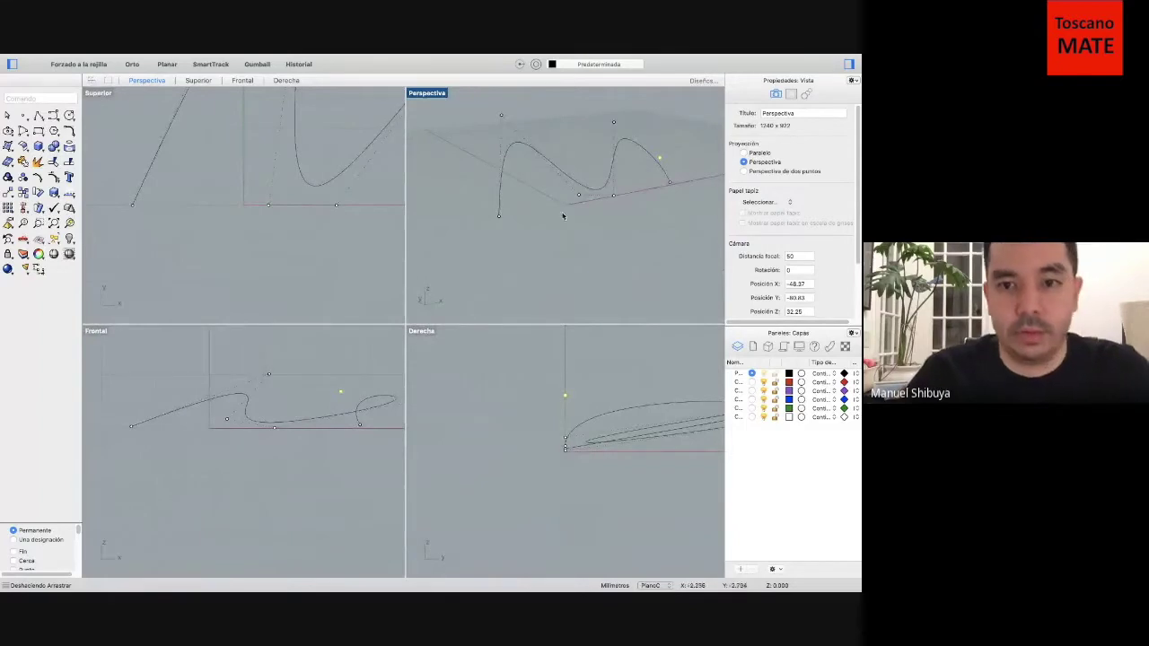
pyautogui.press('super+z')
pyautogui.press('super+z')
pyautogui.press('super+z')
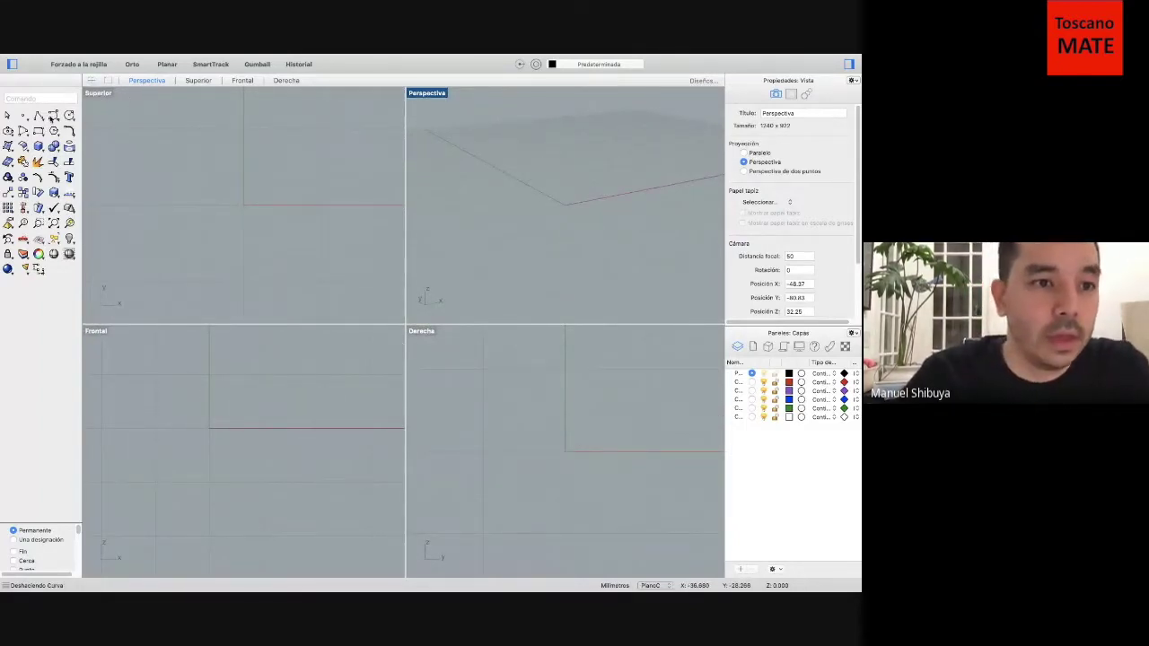
# Sketch a new two-crested control point curve in the Frontal viewport from about X -12 to about X 31.
pyautogui.click(54, 116)
pyautogui.click(143, 426)
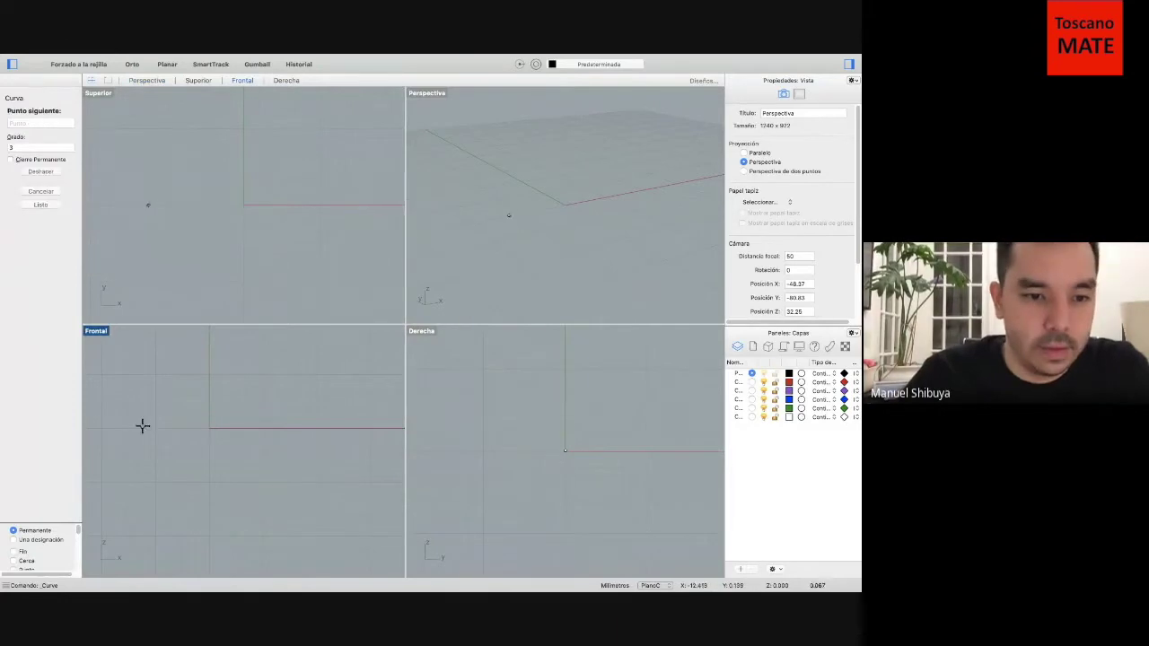
pyautogui.click(178, 374)
pyautogui.click(243, 406)
pyautogui.click(262, 428)
pyautogui.click(311, 398)
pyautogui.click(350, 383)
pyautogui.click(378, 427)
pyautogui.press('Return')
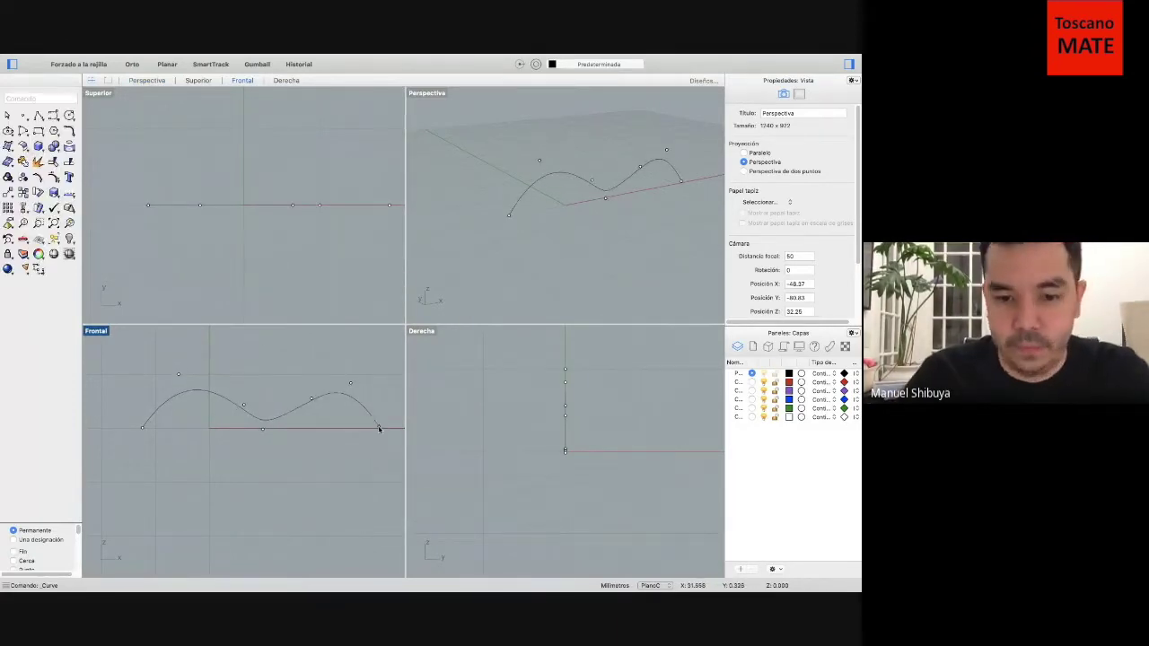
# Raise both crests of the curve by moving their upper control points higher in the Frontal viewport.
pyautogui.moveTo(559, 183); pyautogui.dragTo(585, 190, button='right')
pyautogui.click(201, 392)
pyautogui.moveTo(179, 373); pyautogui.dragTo(191, 360)
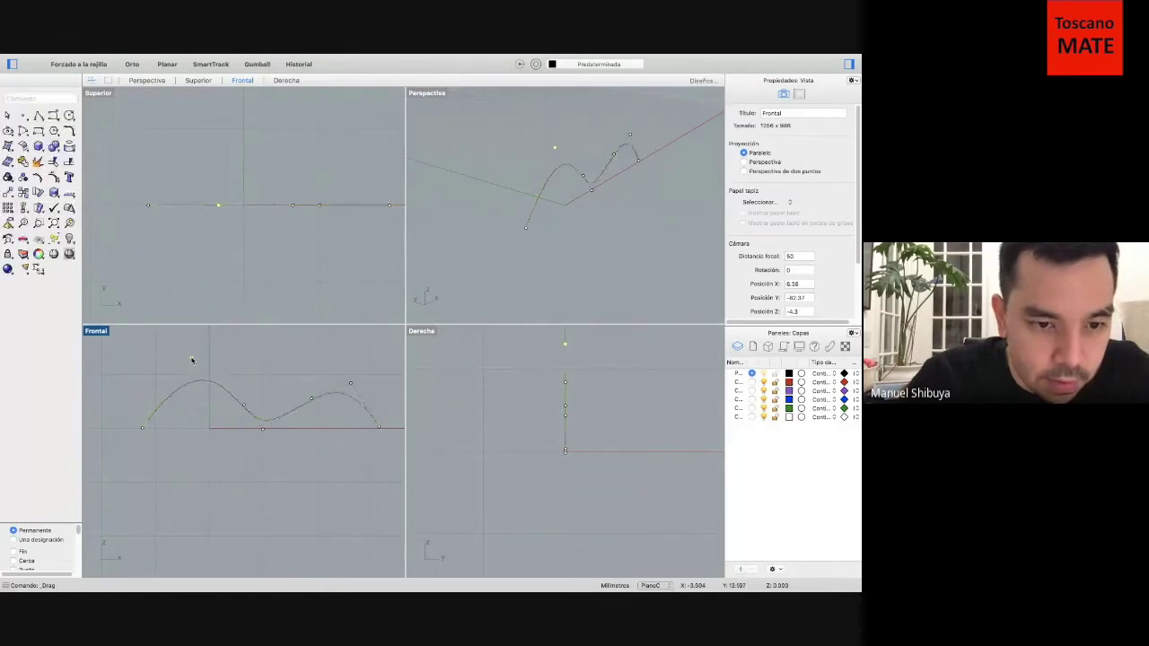
pyautogui.moveTo(351, 385); pyautogui.dragTo(341, 368)
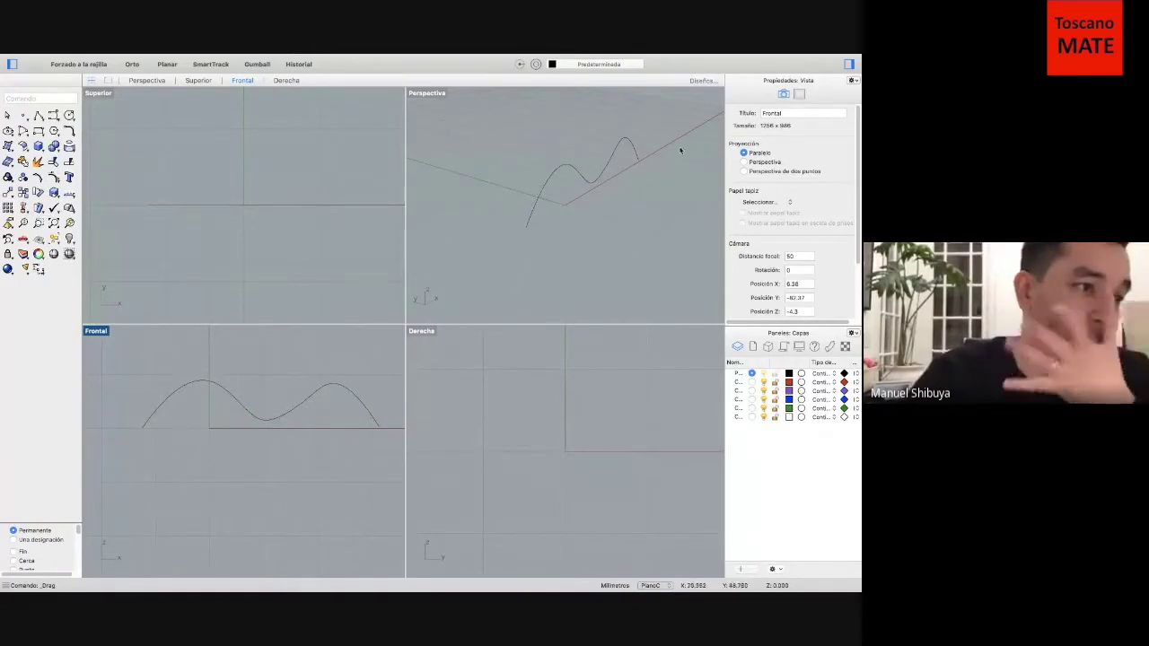
# Copy the wavy curve and paste a duplicate in place.
pyautogui.moveTo(549, 203); pyautogui.dragTo(511, 182, button='right')
pyautogui.click(506, 181)
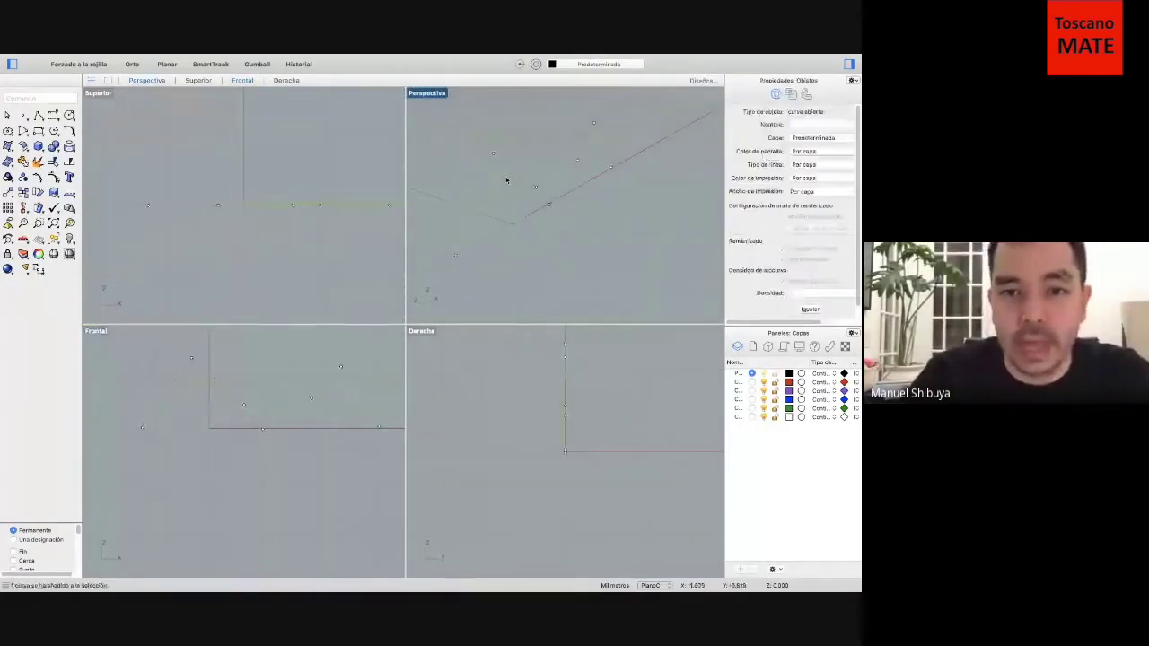
pyautogui.rightClick(506, 181)
pyautogui.press('Escape')
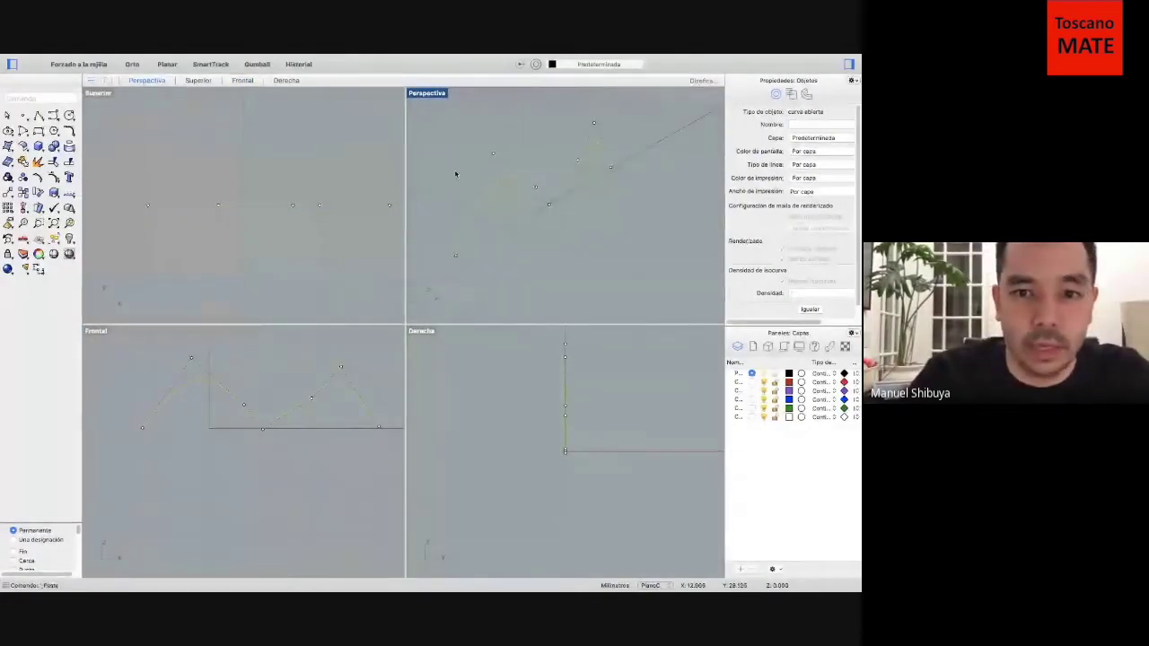
# Move one of the two coincident curves about 20 mm along the negative Y direction with the Mover command.
pyautogui.click(514, 203)
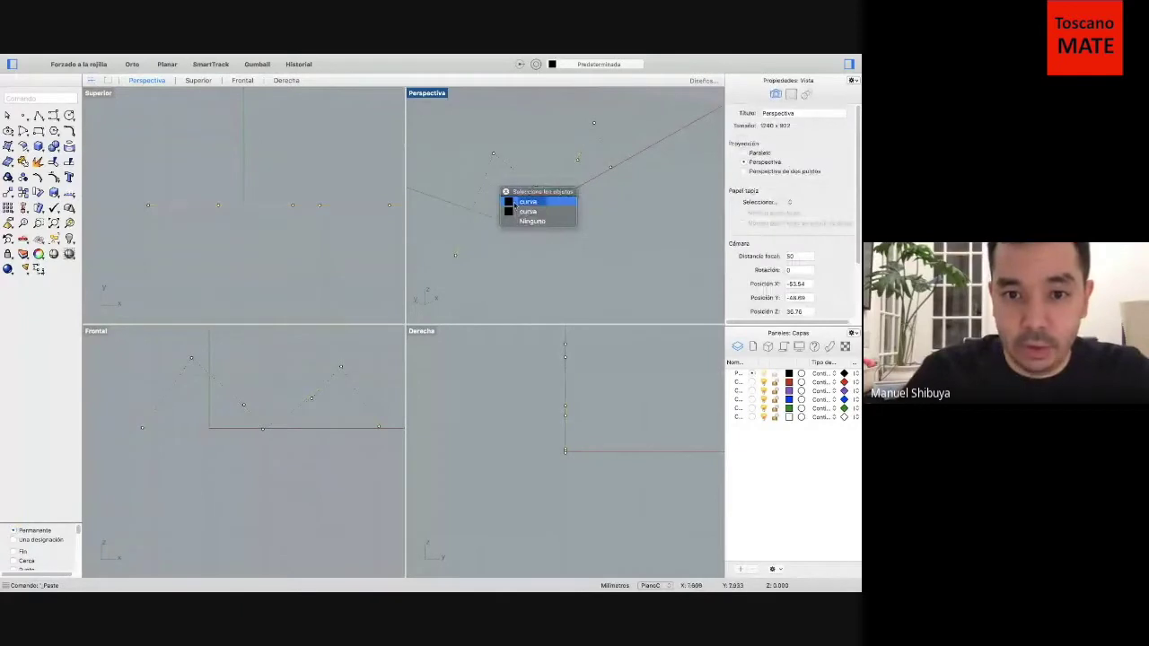
pyautogui.click(518, 212)
pyautogui.write('Mover')
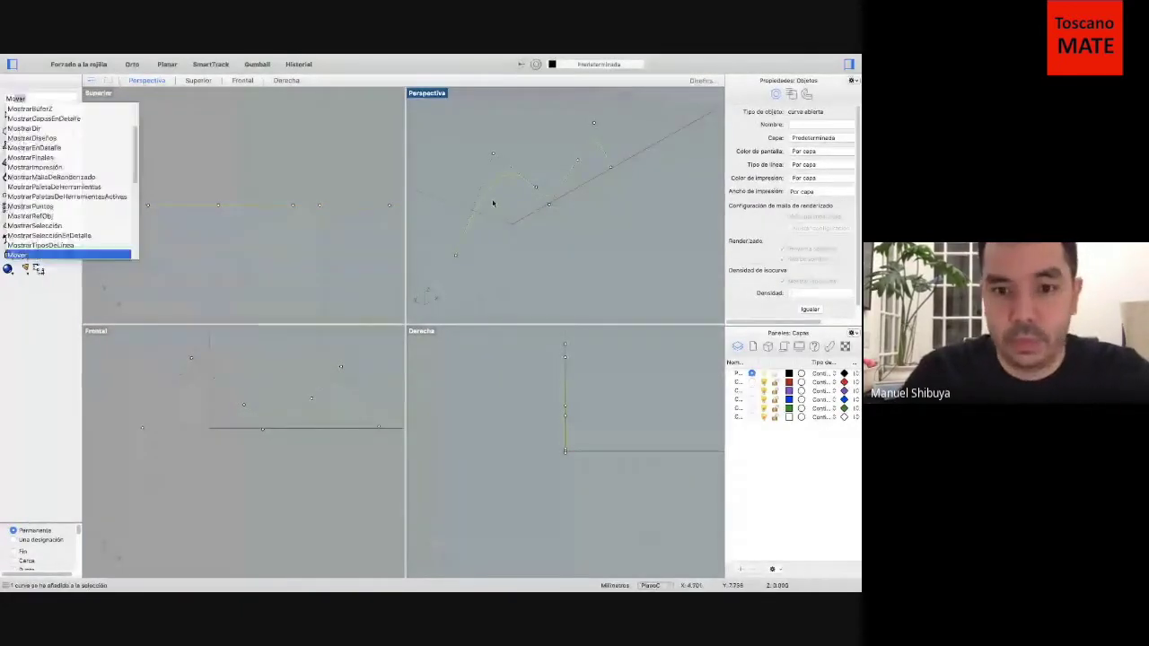
pyautogui.press('Return')
pyautogui.click(526, 185)
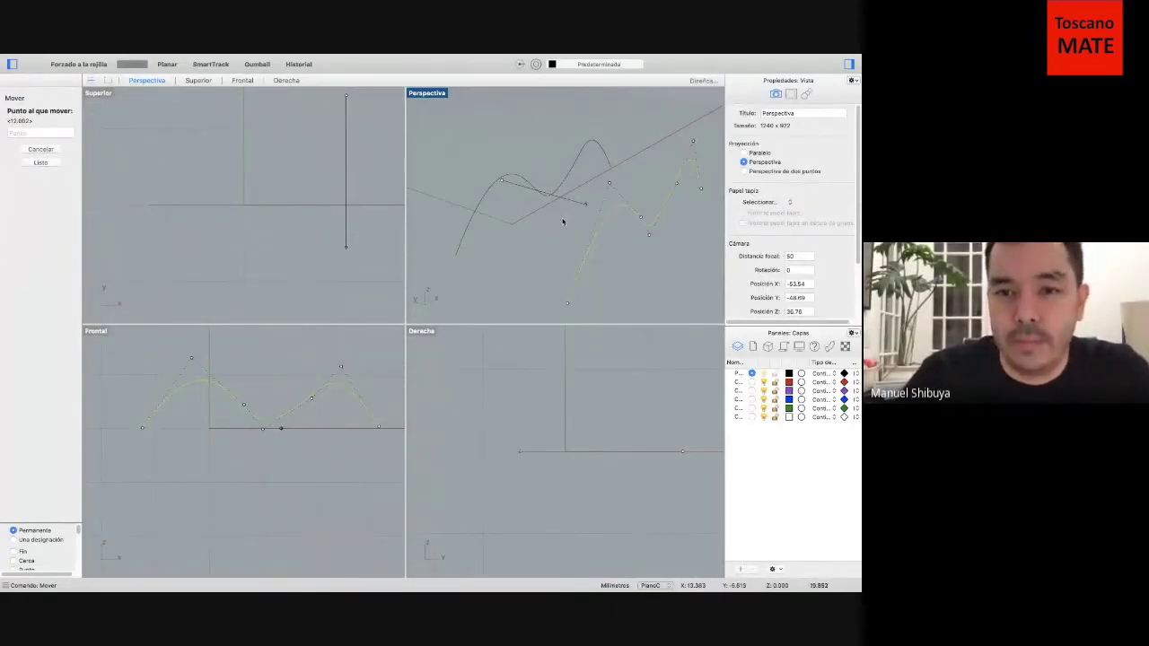
pyautogui.click(562, 221)
pyautogui.press('Escape')
# Maximize the Perspectiva viewport around both curves, launch Grasshopper and close its getting-started tutorial browser.
pyautogui.moveTo(541, 162); pyautogui.dragTo(449, 184, button='right')
pyautogui.moveTo(369, 183); pyautogui.dragTo(388, 184, button='right')
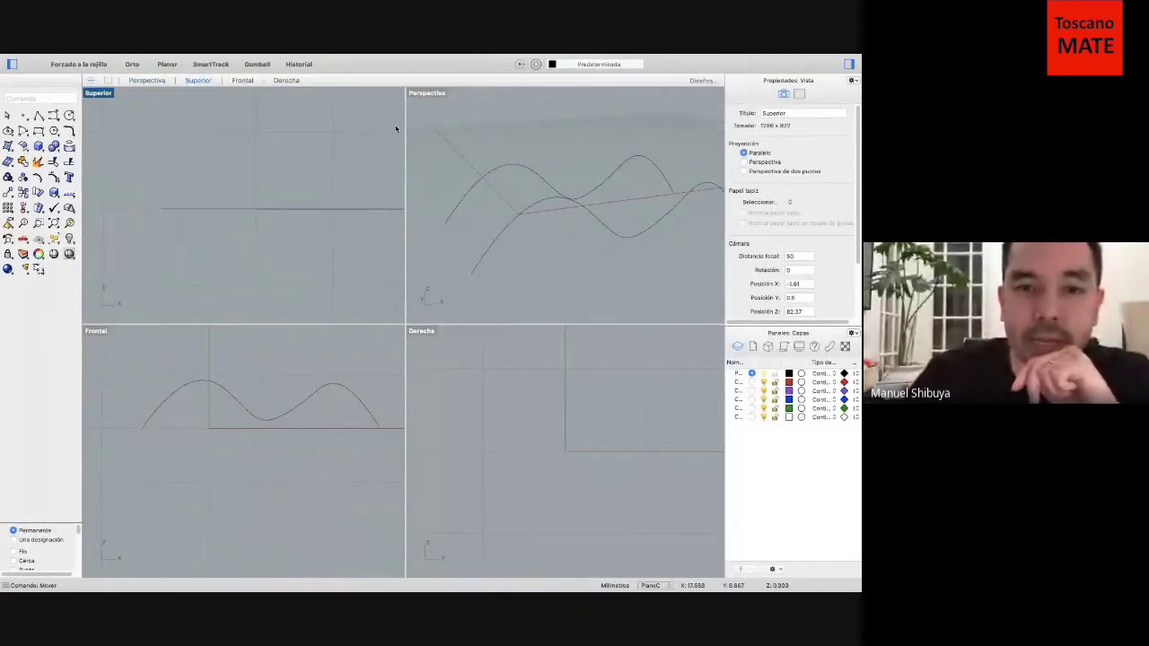
pyautogui.doubleClick(426, 93)
pyautogui.moveTo(330, 332)
pyautogui.mouseDown(button='right')
pyautogui.moveTo(367, 331)
pyautogui.moveTo(346, 328)
pyautogui.mouseUp(button='right')
pyautogui.click(46, 98)
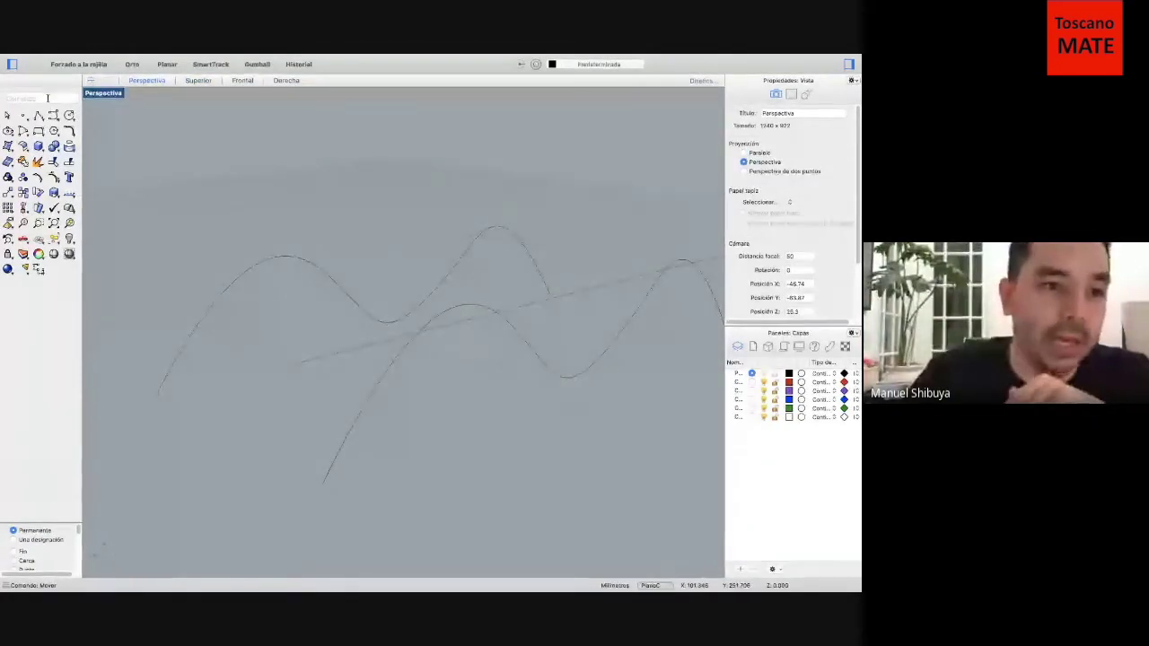
pyautogui.write('Grasshopper')
pyautogui.press('Return')
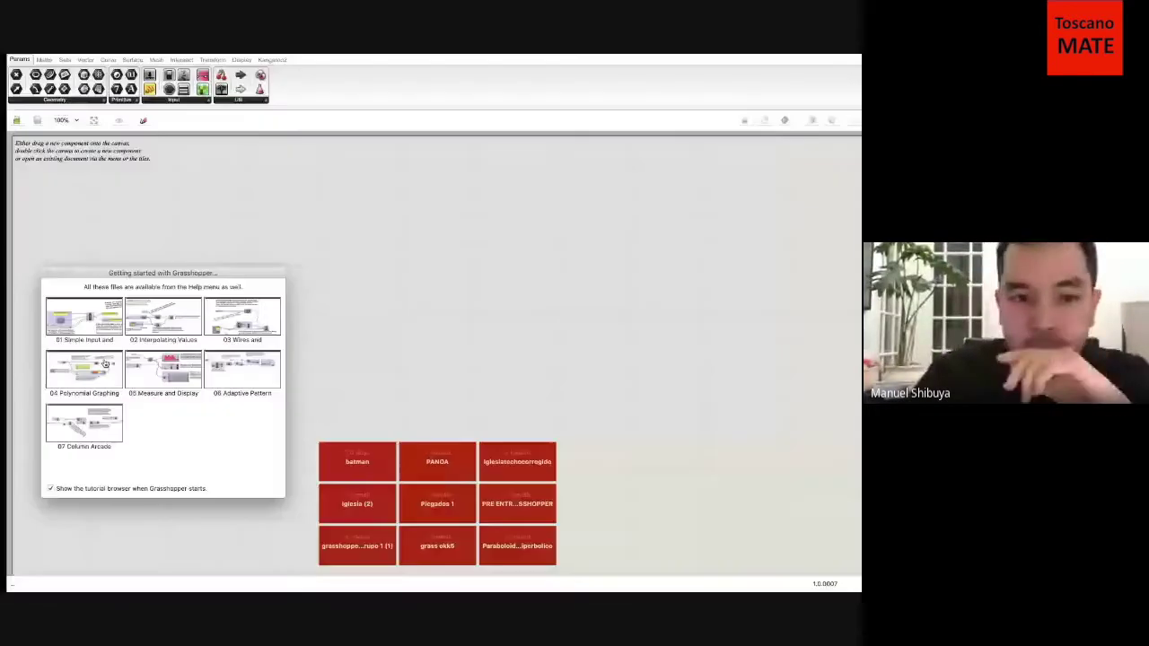
pyautogui.click(37, 273)
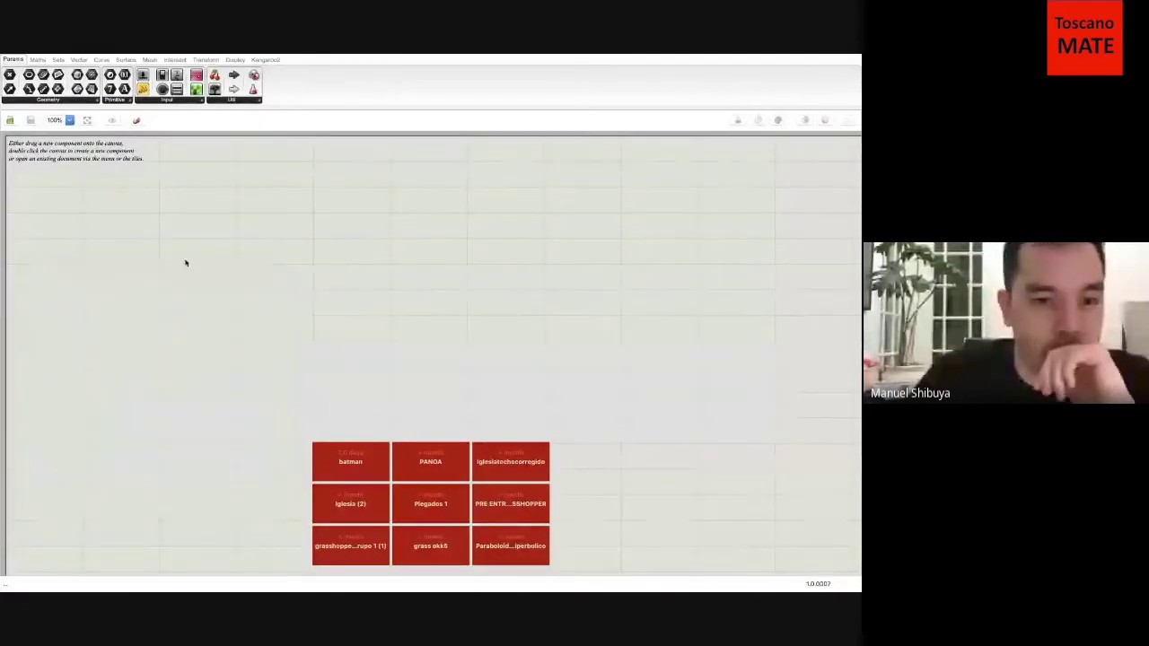
# Arrange Rhinoceros and Grasshopper side by side in a full-screen split view.
pyautogui.doubleClick(178, 259)
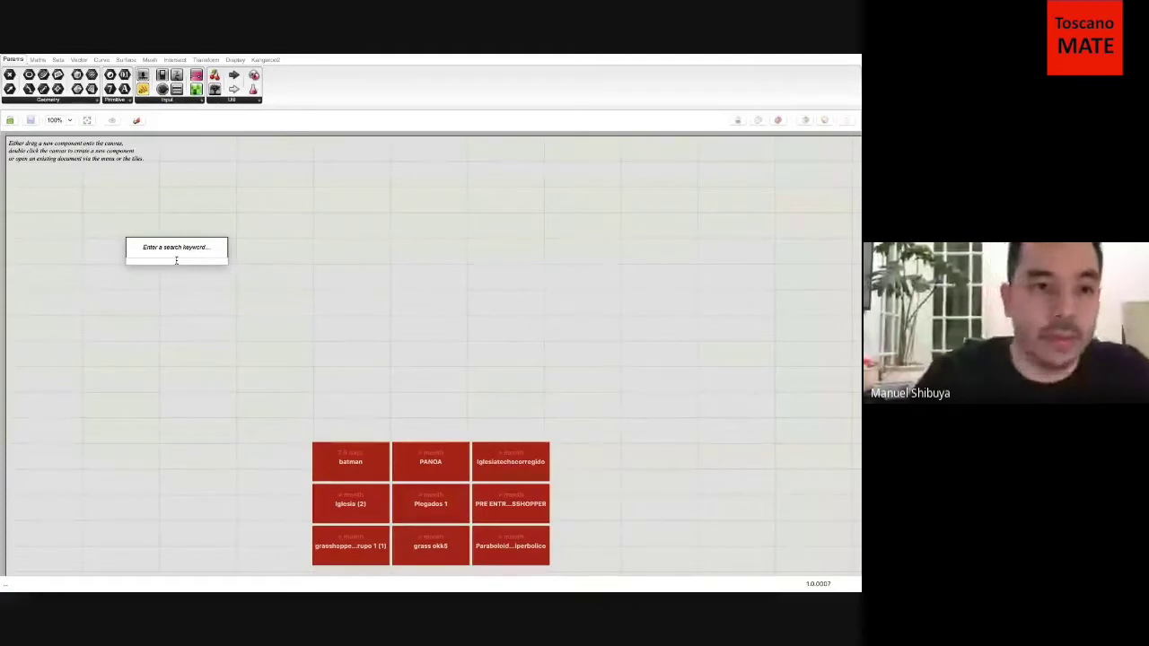
pyautogui.moveTo(94, 66)
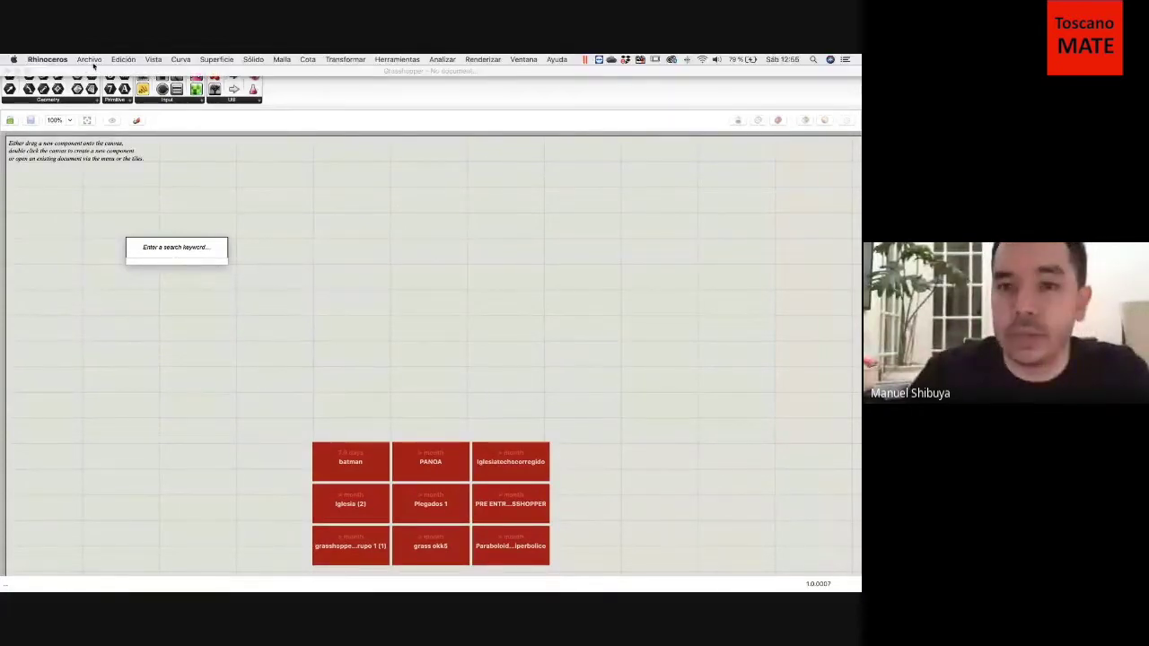
pyautogui.click(33, 72)
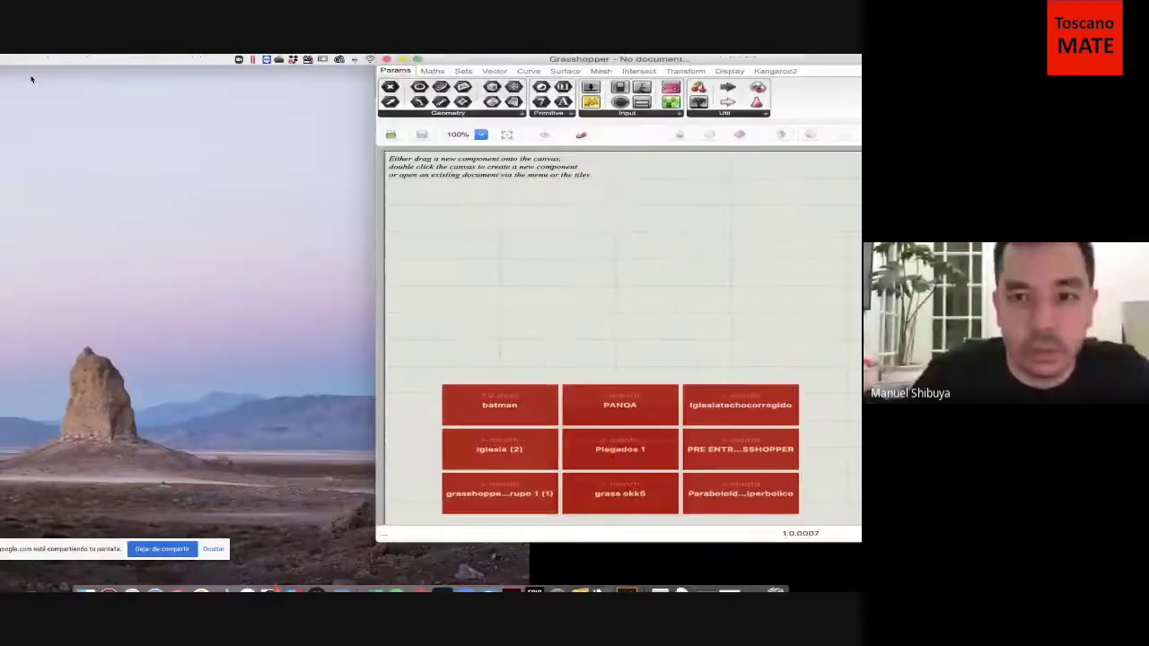
pyautogui.click(601, 579)
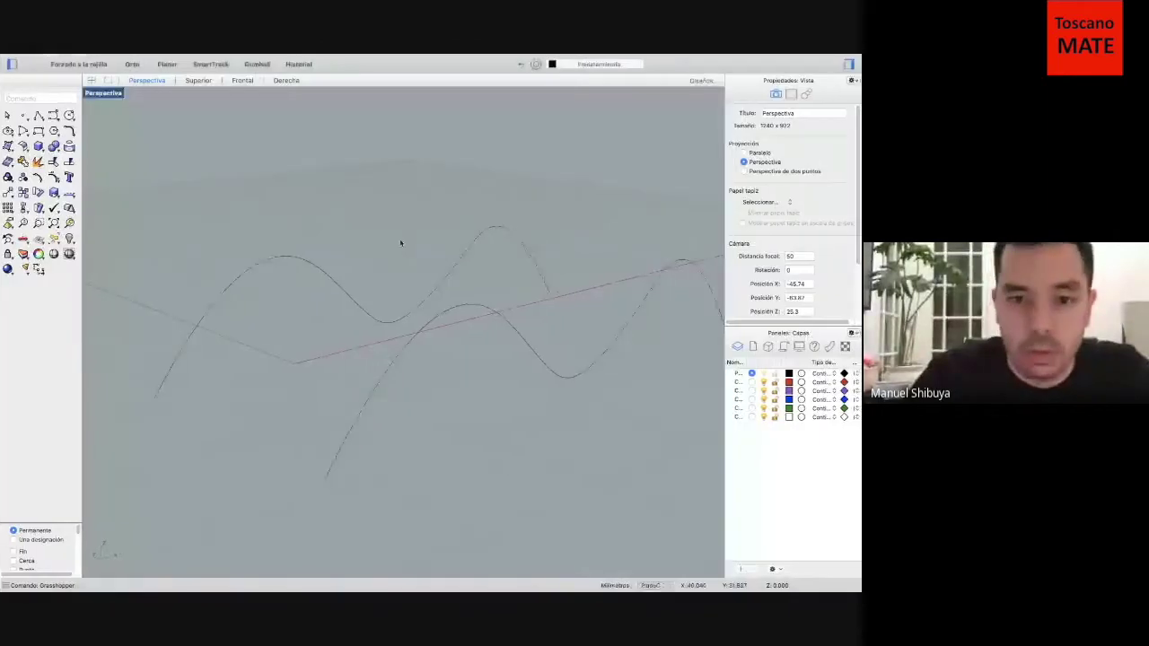
pyautogui.hotkey('ctrl', 'Up')
pyautogui.moveTo(708, 256); pyautogui.dragTo(433, 102)
pyautogui.click(423, 101)
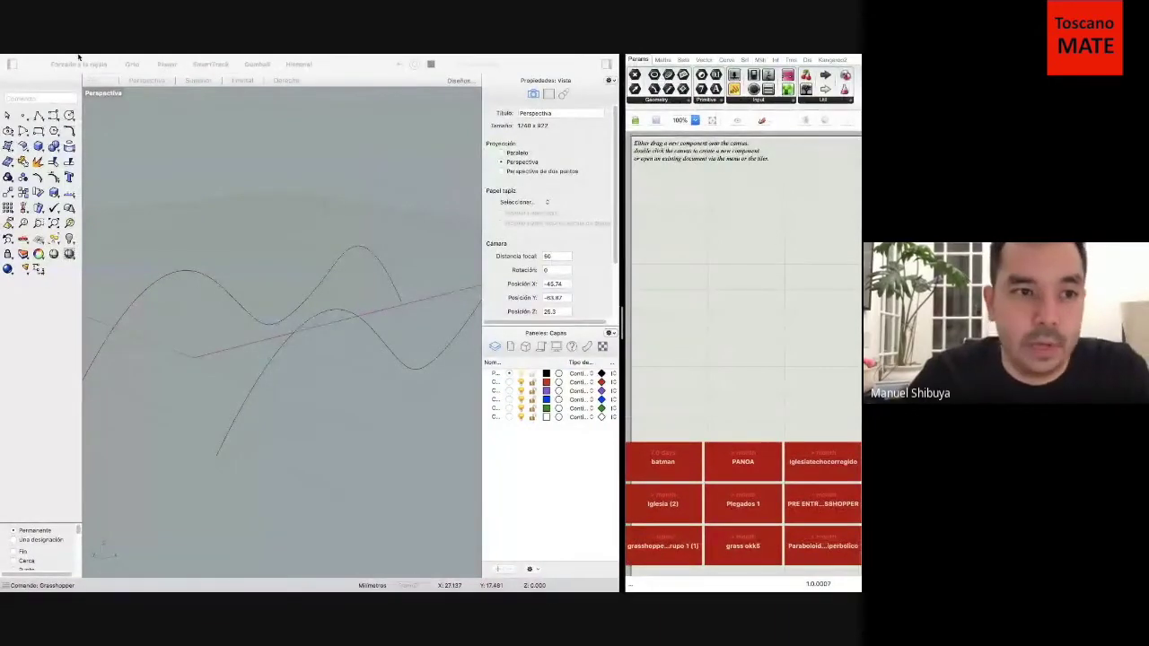
# Leave the split view and take both the Rhinoceros and Grasshopper windows out of full screen.
pyautogui.click(29, 62)
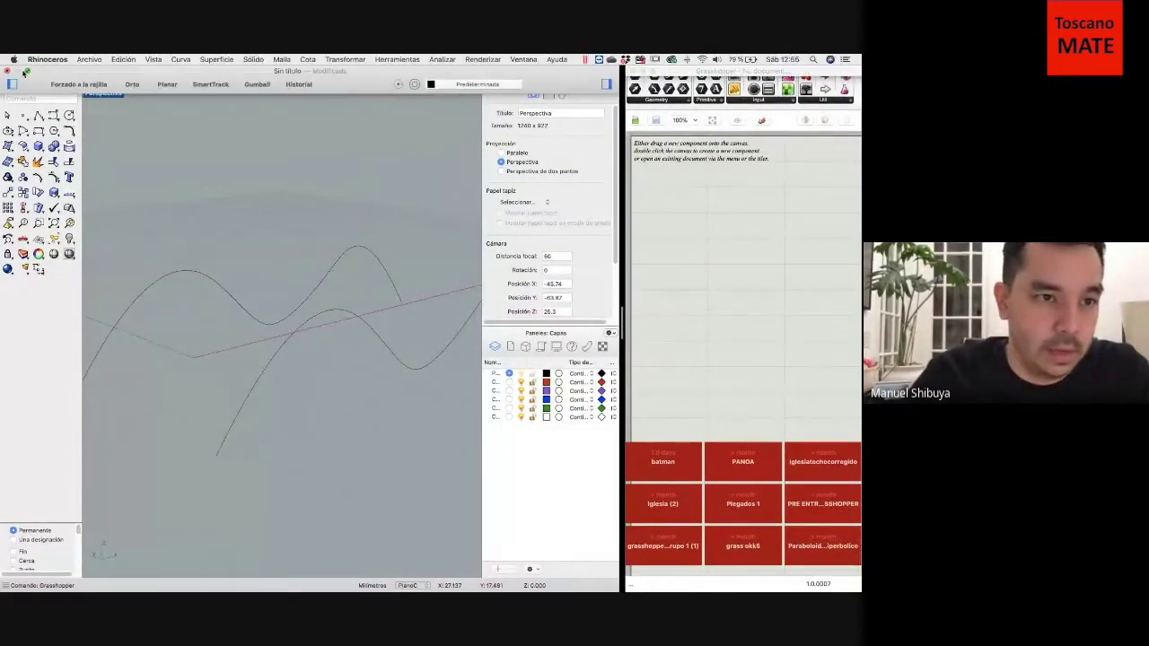
pyautogui.click(27, 72)
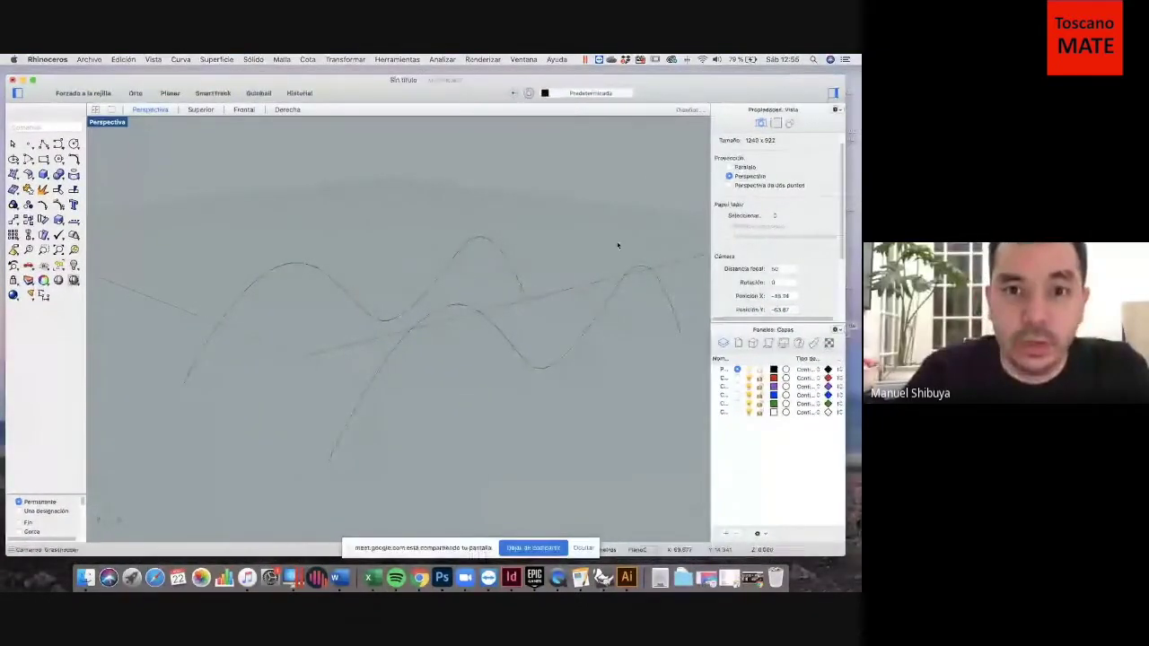
pyautogui.hotkey('ctrl', 'Up')
pyautogui.click(427, 68)
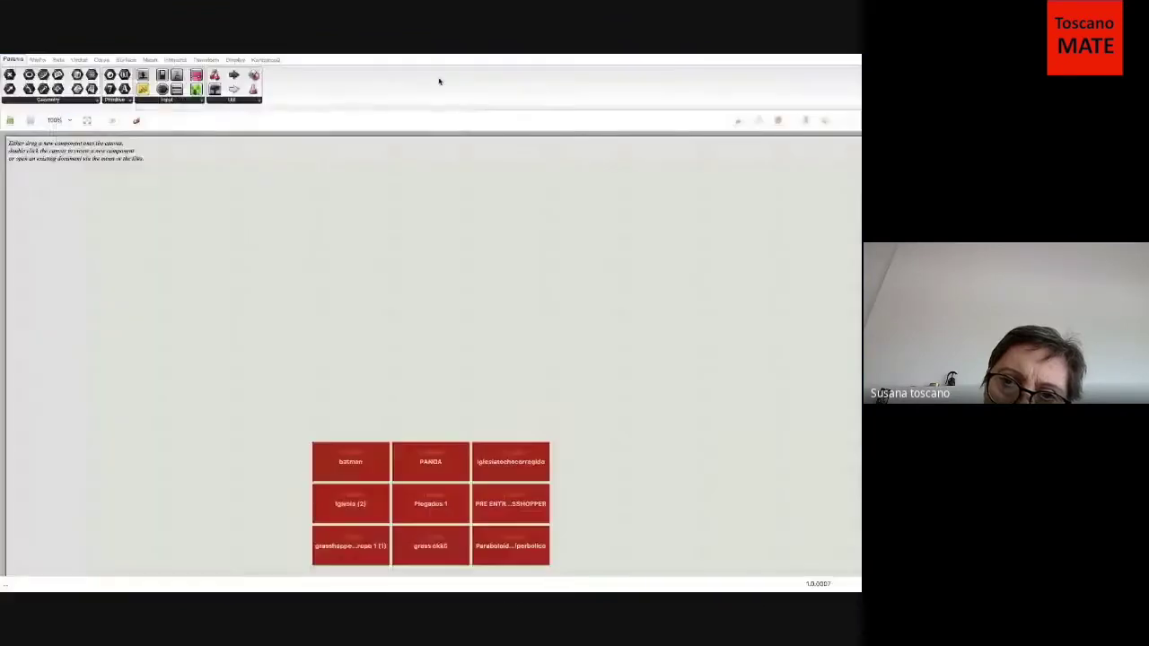
pyautogui.click(26, 70)
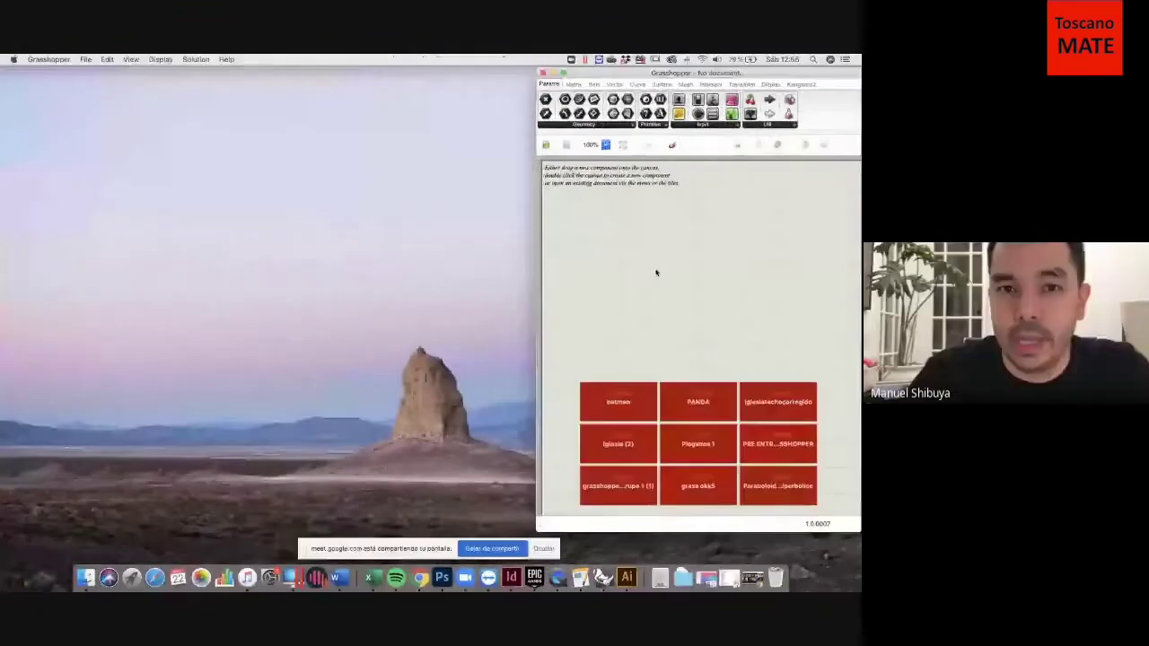
# Bring the Rhinoceros and Grasshopper windows together on the same desktop and make the Rhinoceros window active.
pyautogui.hotkey('ctrl', 'Up')
pyautogui.moveTo(656, 272); pyautogui.dragTo(461, 107)
pyautogui.click(485, 104)
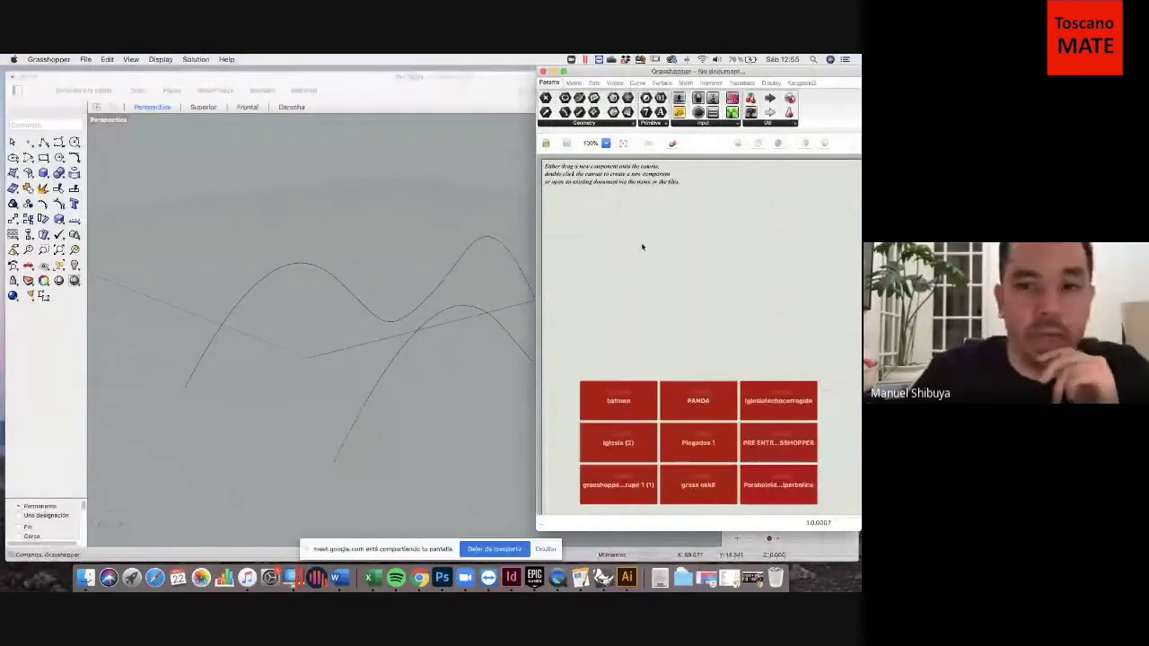
pyautogui.click(392, 79)
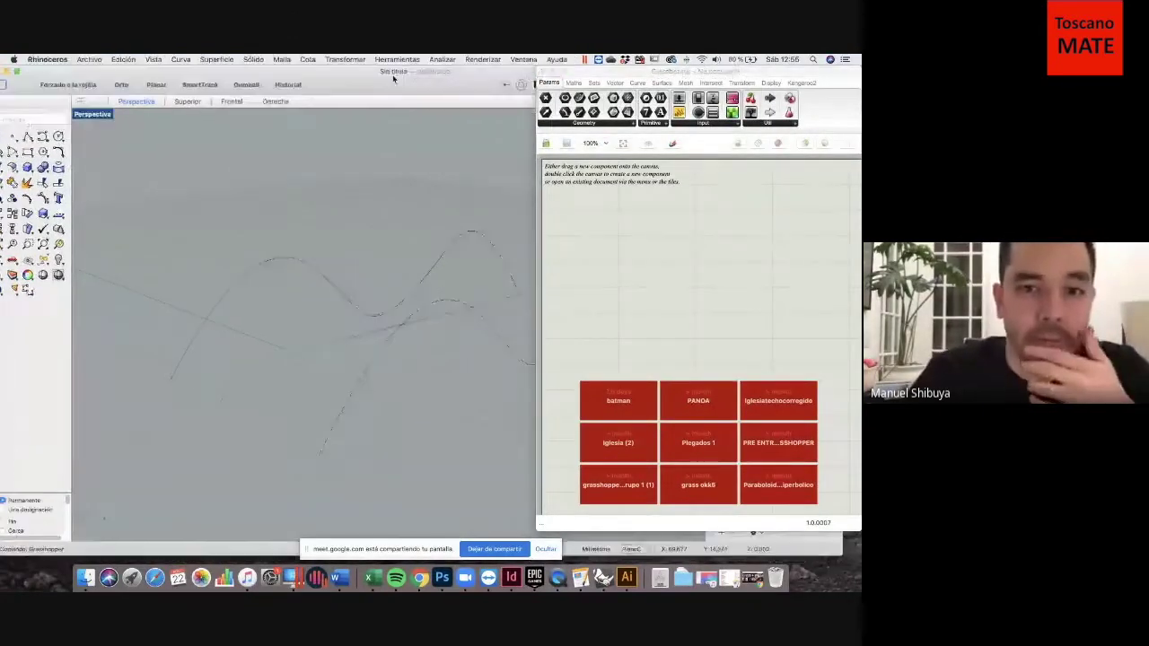
# Add a Curve parameter to the empty Grasshopper canvas and move it slightly inward, leaving it deselected.
pyautogui.click(706, 281)
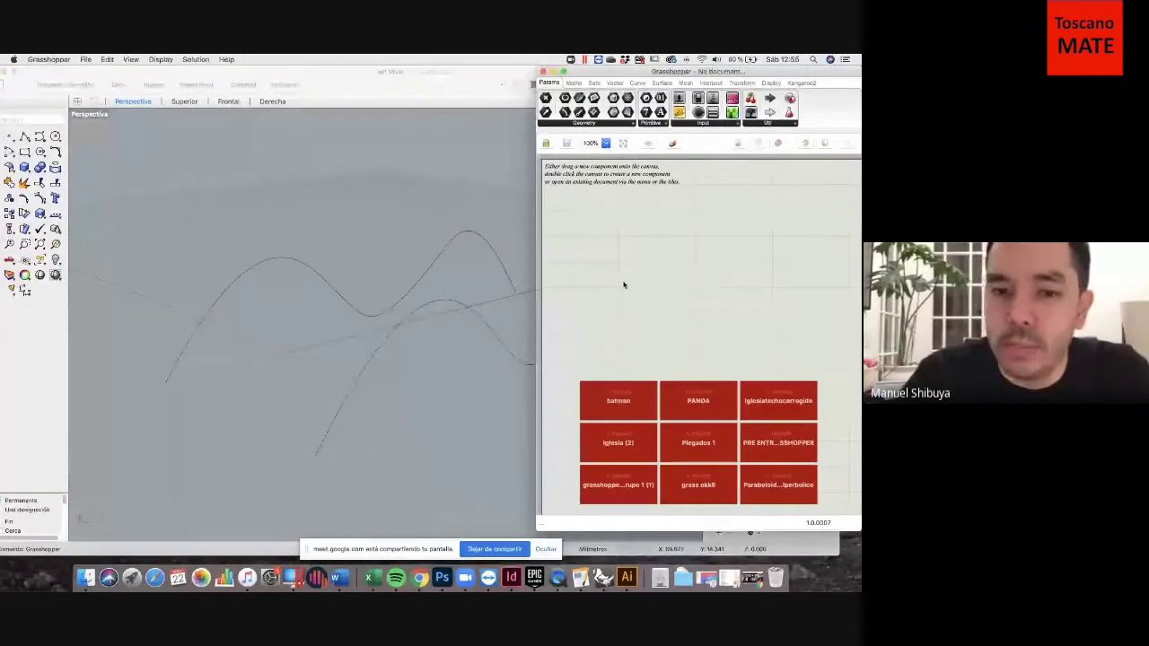
pyautogui.doubleClick(589, 237)
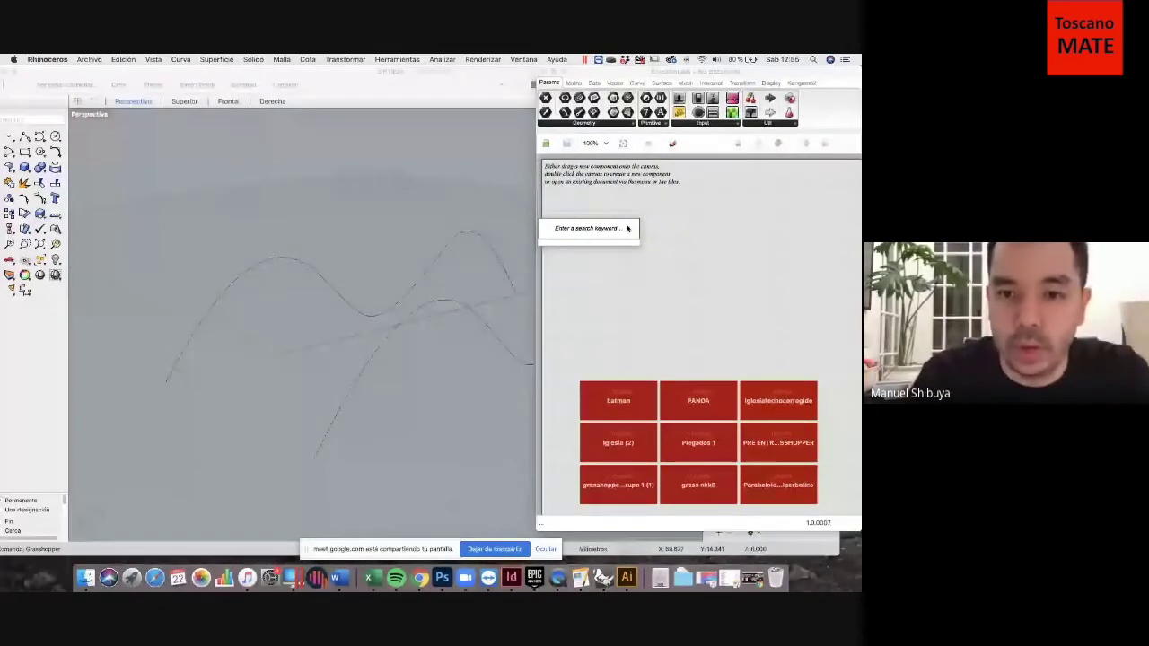
pyautogui.write('cu')
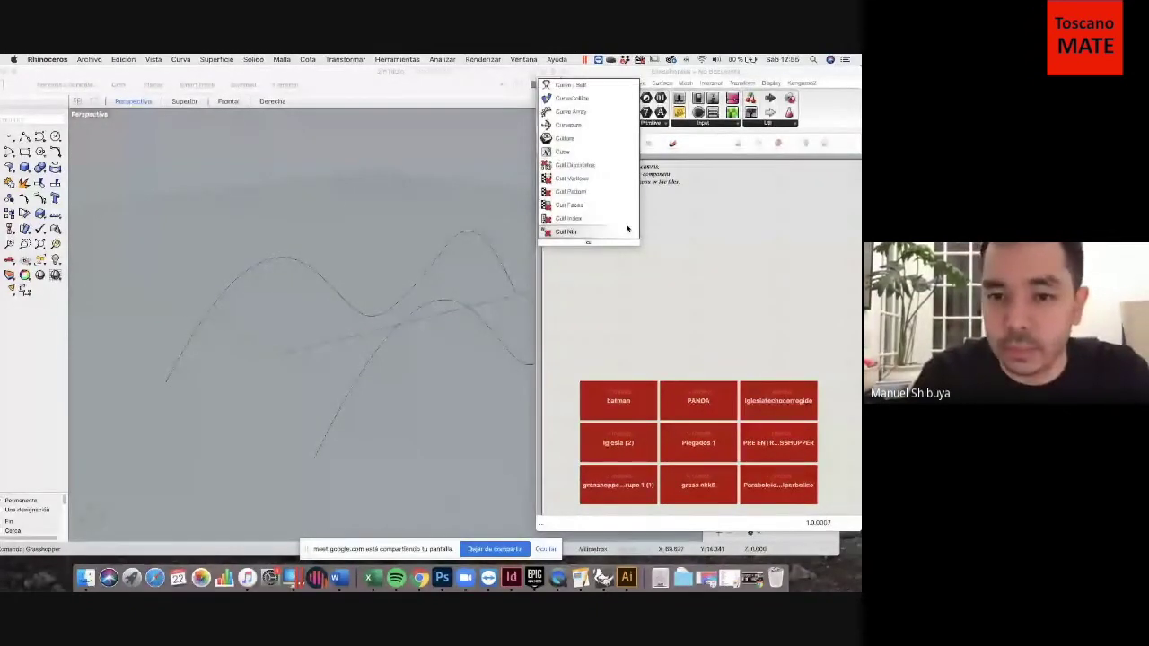
pyautogui.write('rb')
pyautogui.press('BackSpace')
pyautogui.write('ve')
pyautogui.click(598, 232)
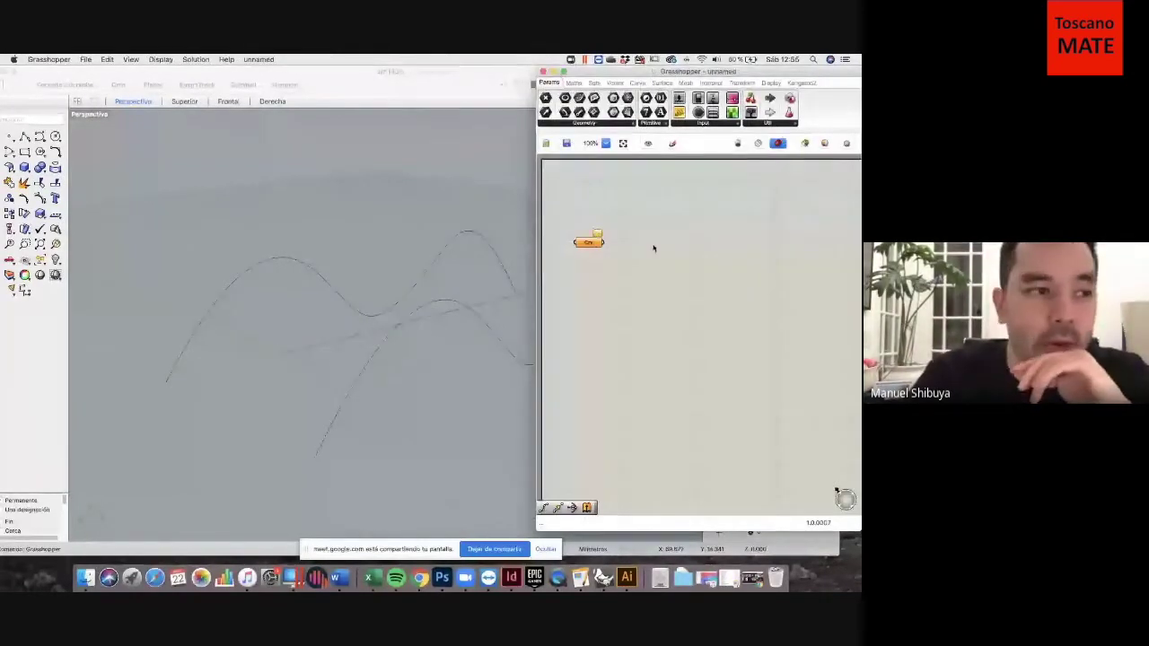
pyautogui.click(589, 243)
pyautogui.moveTo(589, 244); pyautogui.dragTo(636, 260)
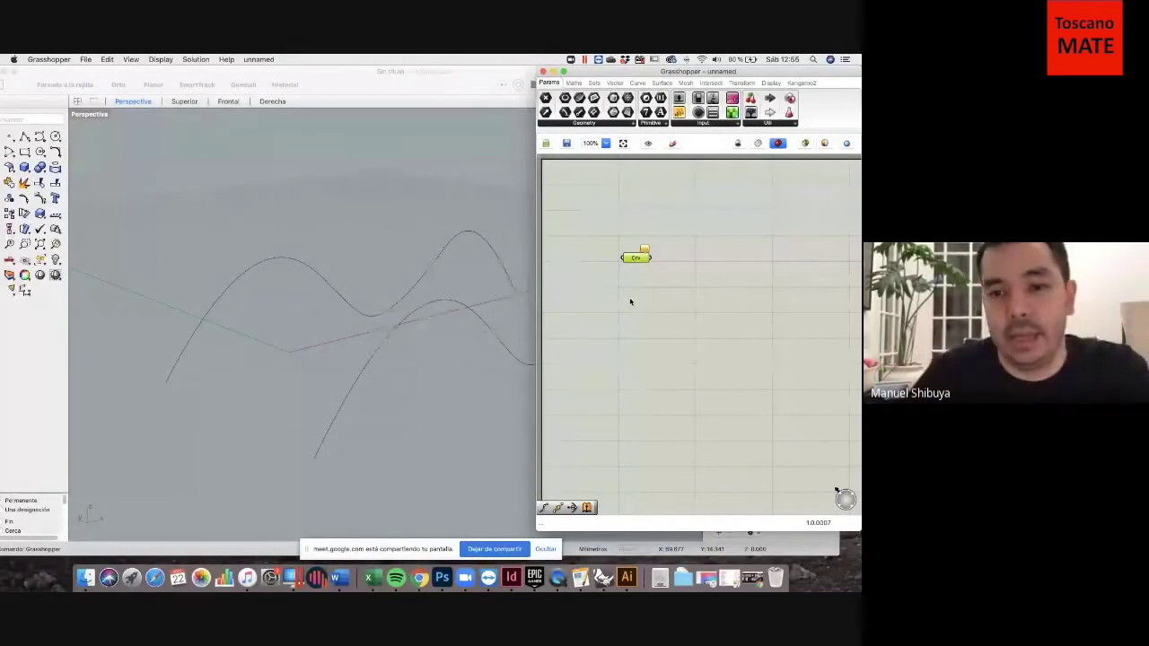
pyautogui.click(607, 296)
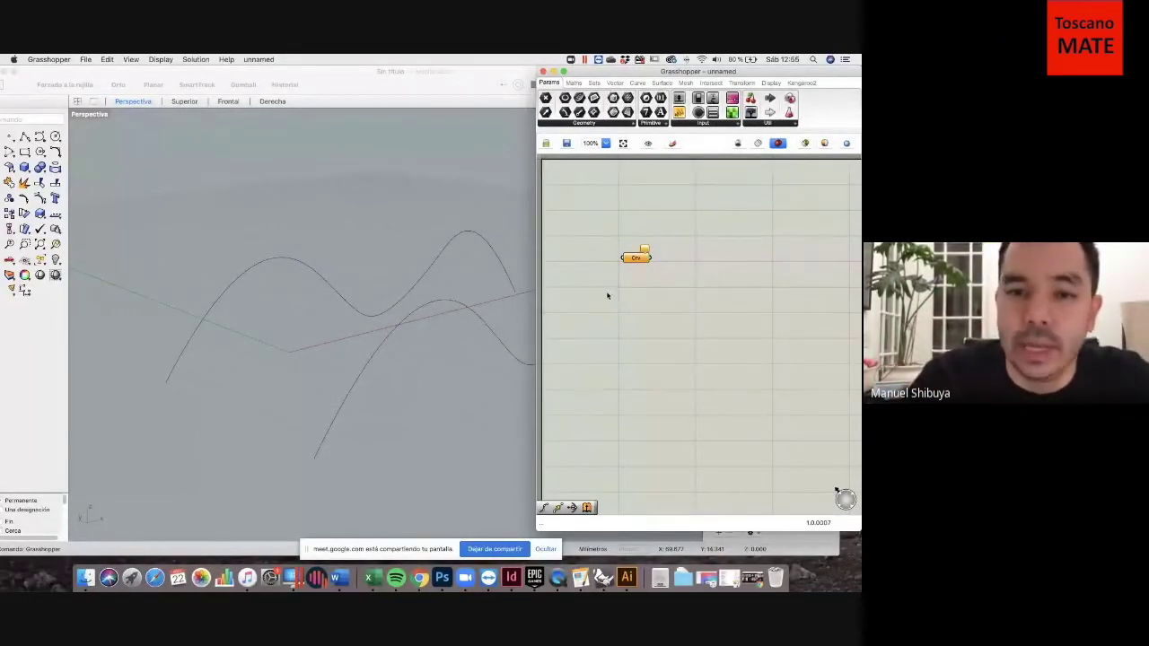
# Restore the four-viewport layout in Rhinoceros from the maximized Perspectiva viewport.
pyautogui.doubleClick(79, 113)
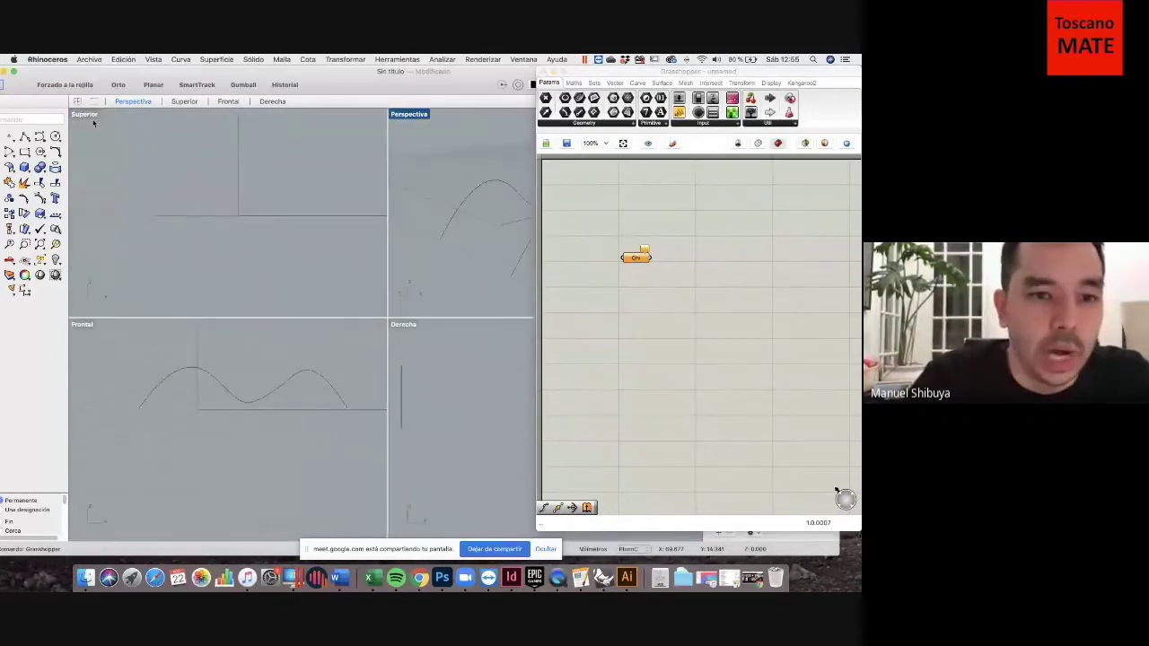
pyautogui.scroll(1, 252, 254)
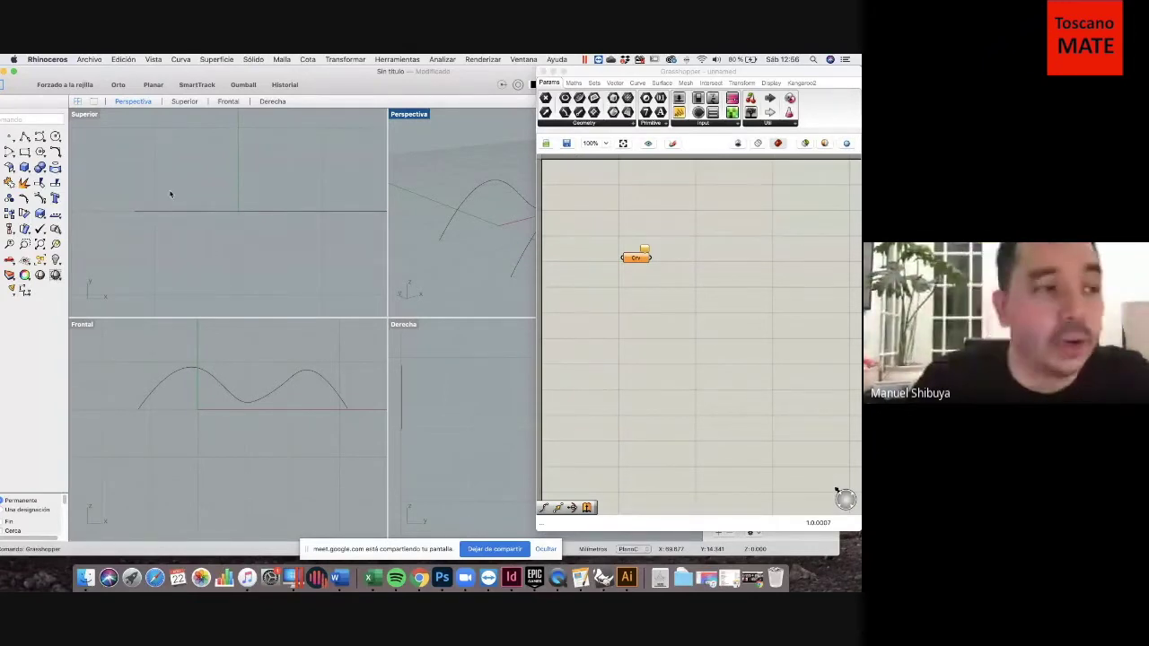
# Duplicate the Curve parameter in Grasshopper and place the copy directly below the original.
pyautogui.click(614, 298)
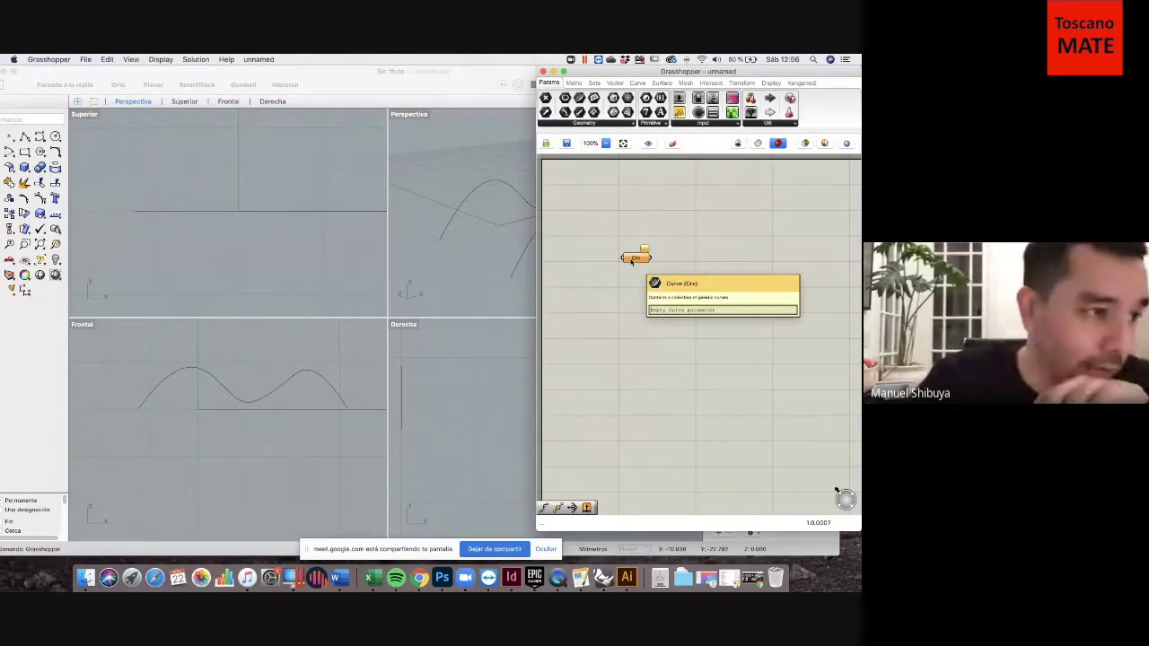
pyautogui.click(636, 261)
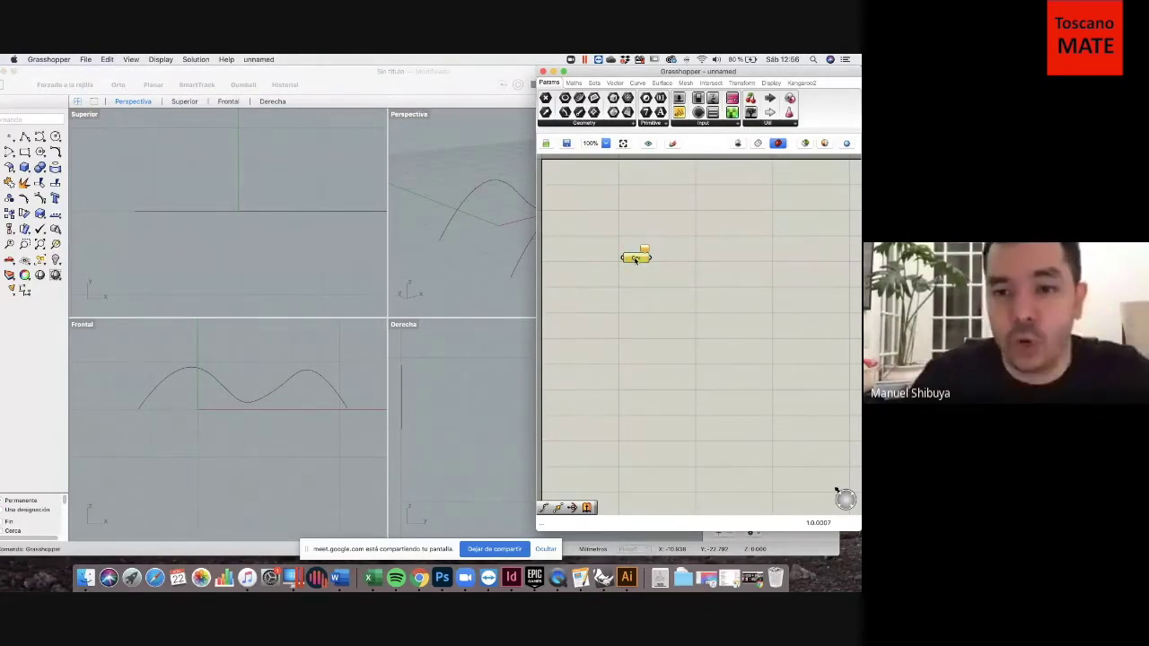
pyautogui.press('super+c')
pyautogui.press('super+v')
pyautogui.moveTo(635, 265); pyautogui.dragTo(635, 310)
pyautogui.click(633, 270)
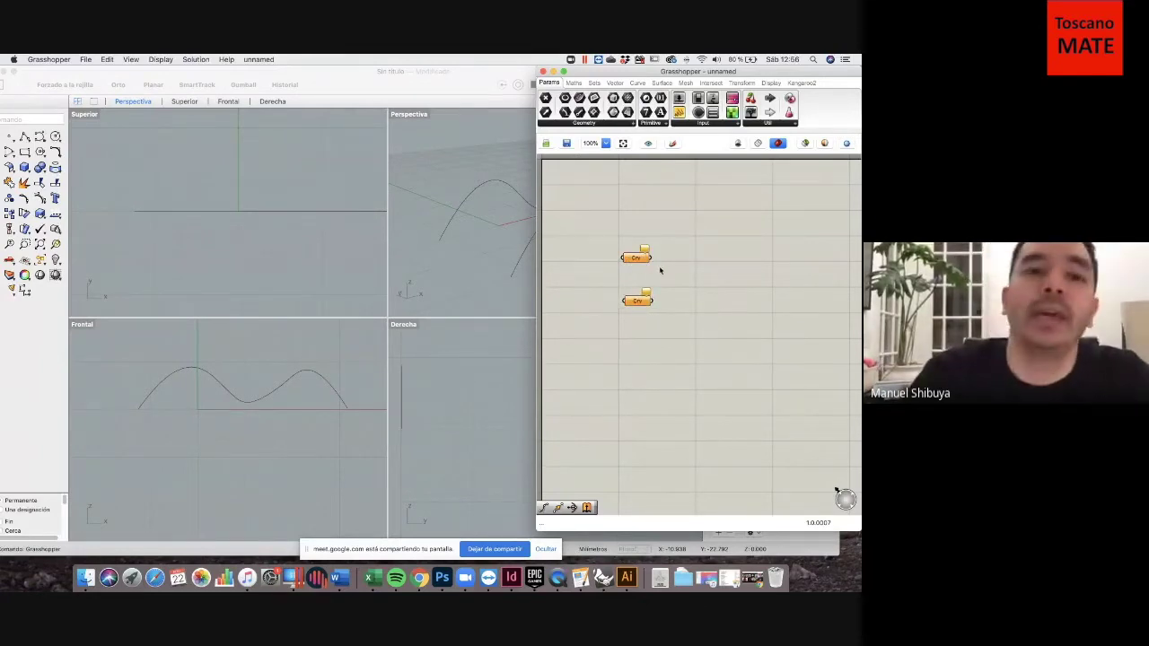
# Shift the Rhinoceros and Grasshopper windows apart so both curves stay fully visible, and make the Grasshopper window taller.
pyautogui.moveTo(575, 72); pyautogui.dragTo(628, 77)
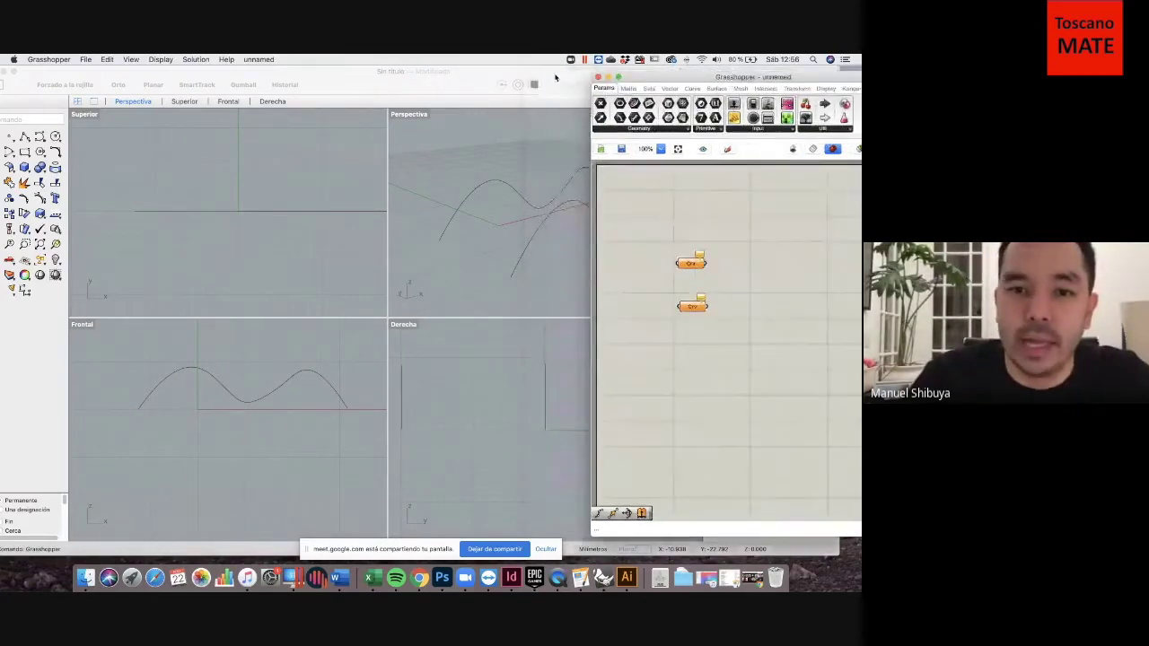
pyautogui.moveTo(464, 77); pyautogui.dragTo(347, 72)
pyautogui.click(636, 77)
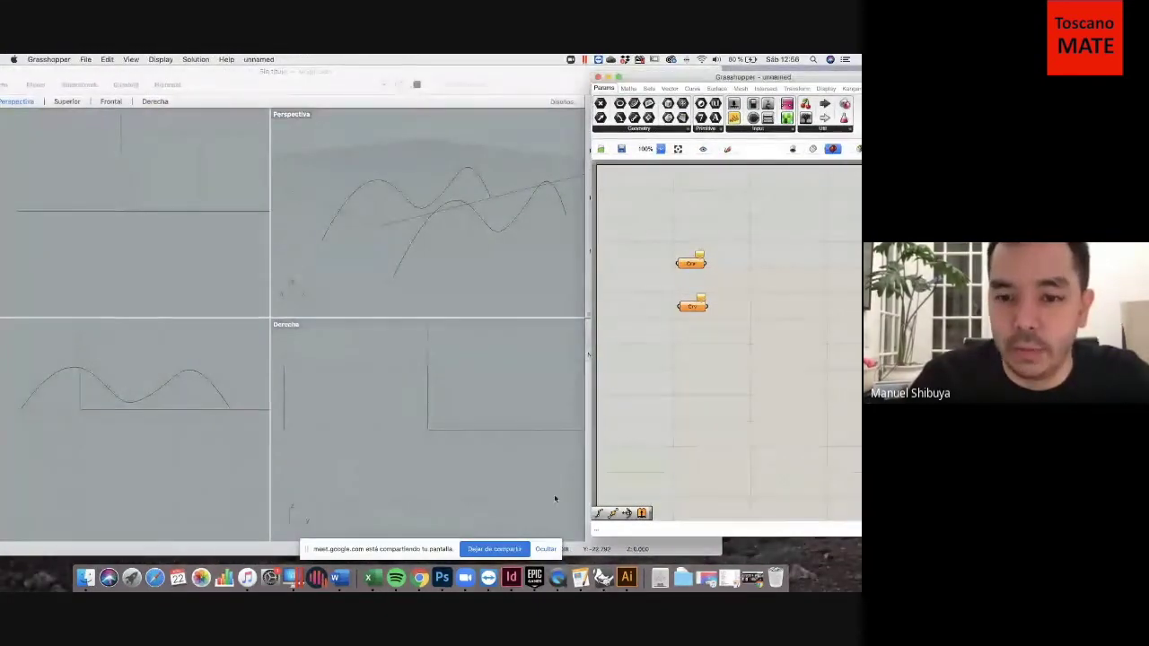
pyautogui.moveTo(591, 536); pyautogui.dragTo(592, 563)
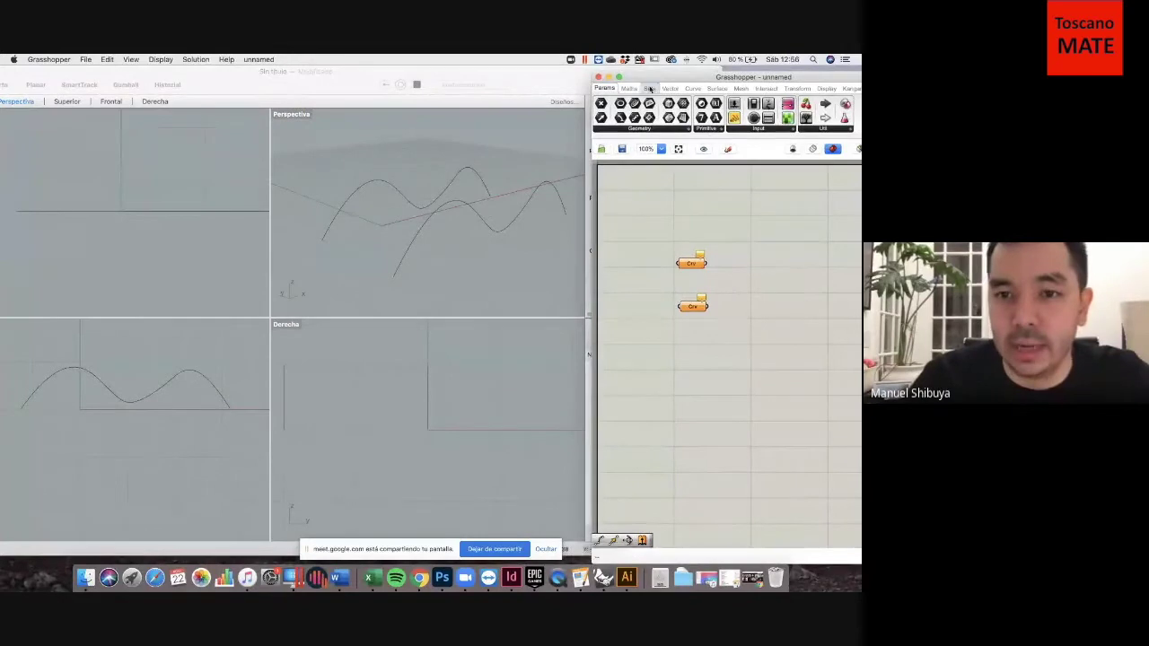
pyautogui.moveTo(656, 79)
pyautogui.mouseDown()
pyautogui.moveTo(642, 74)
pyautogui.moveTo(652, 74)
pyautogui.mouseUp()
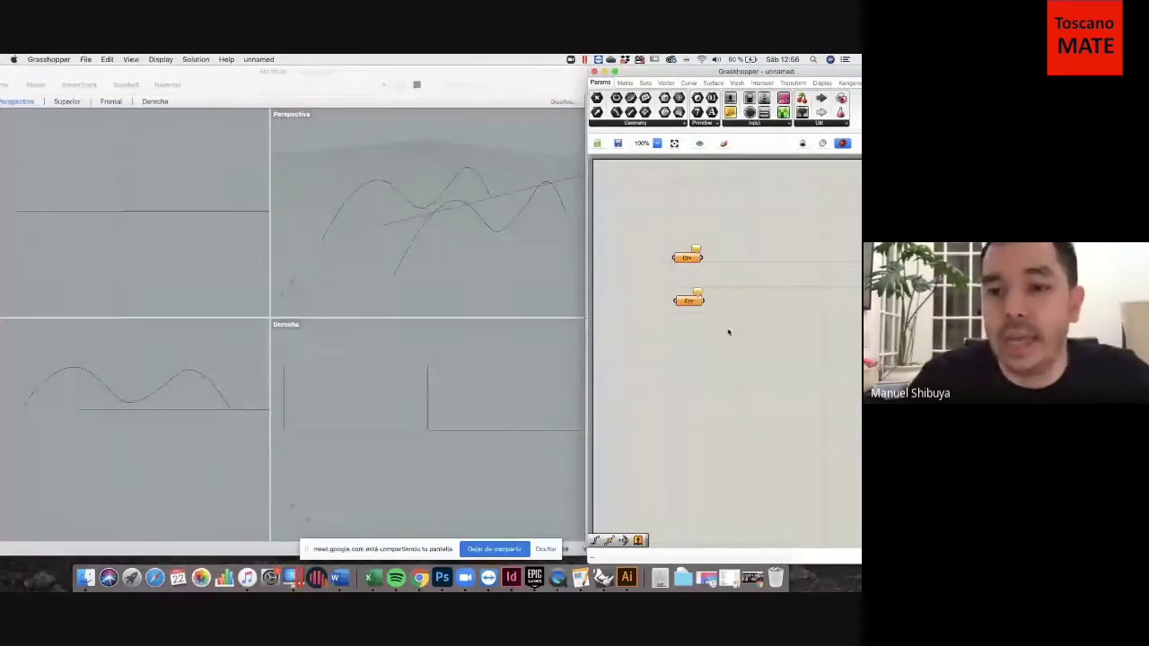
# Assign the rear wavy curve in the Perspectiva viewport to the upper Curve parameter with Set one Curve.
pyautogui.click(686, 258)
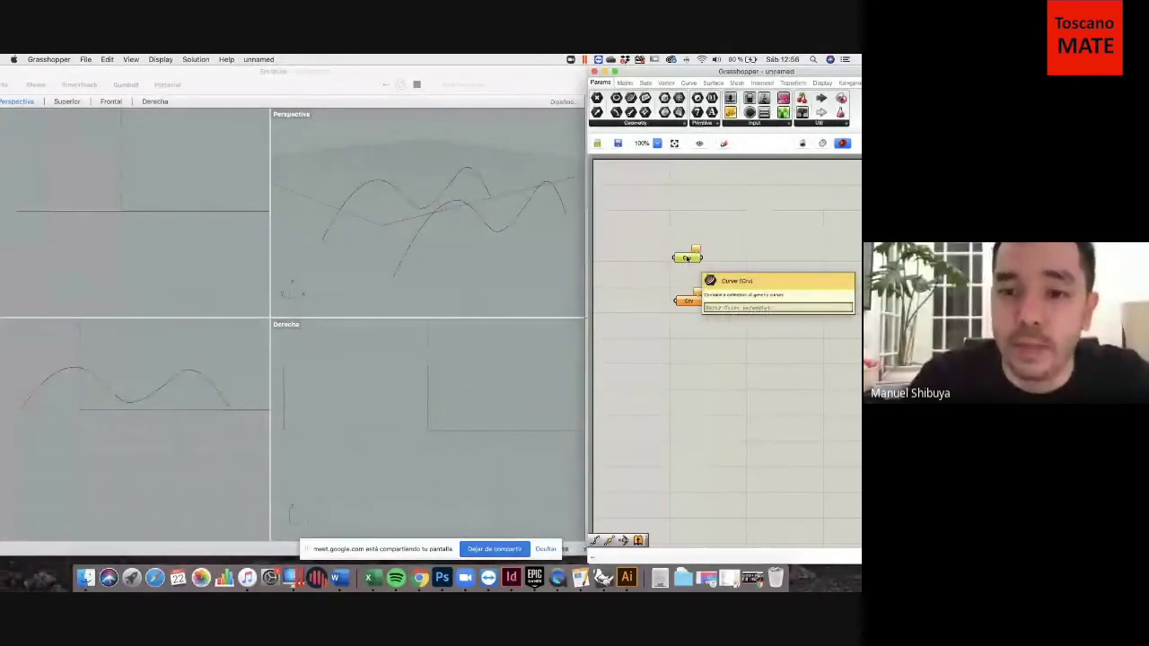
pyautogui.rightClick(686, 258)
pyautogui.click(659, 210)
pyautogui.rightClick(691, 262)
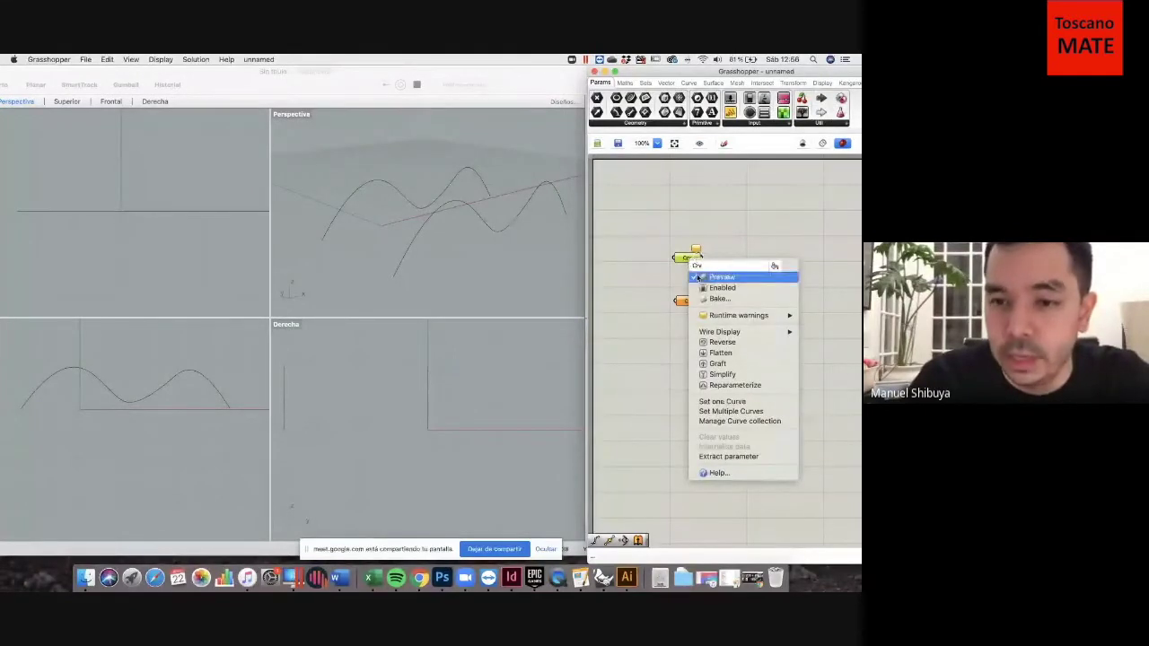
pyautogui.click(749, 403)
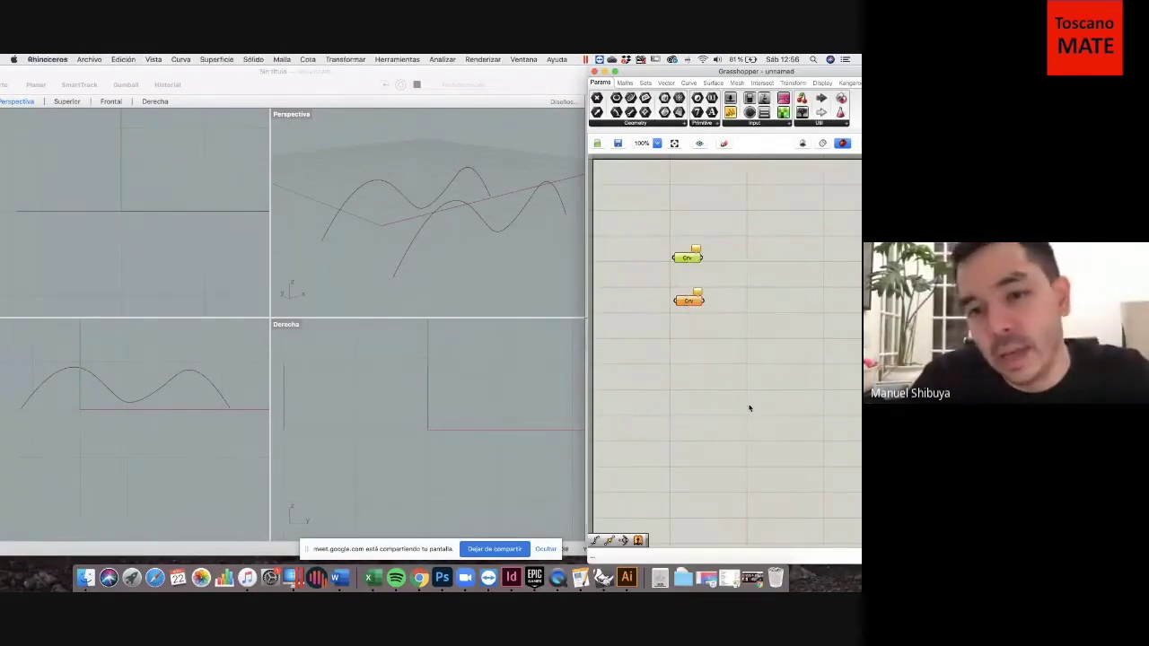
pyautogui.click(376, 184)
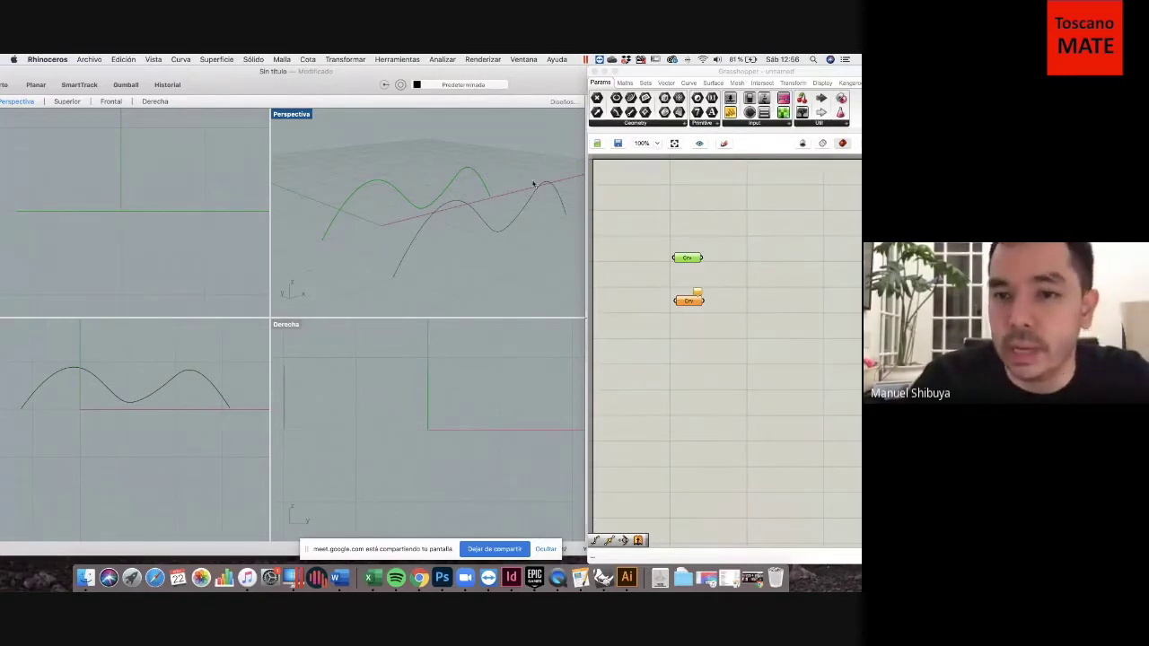
pyautogui.click(753, 301)
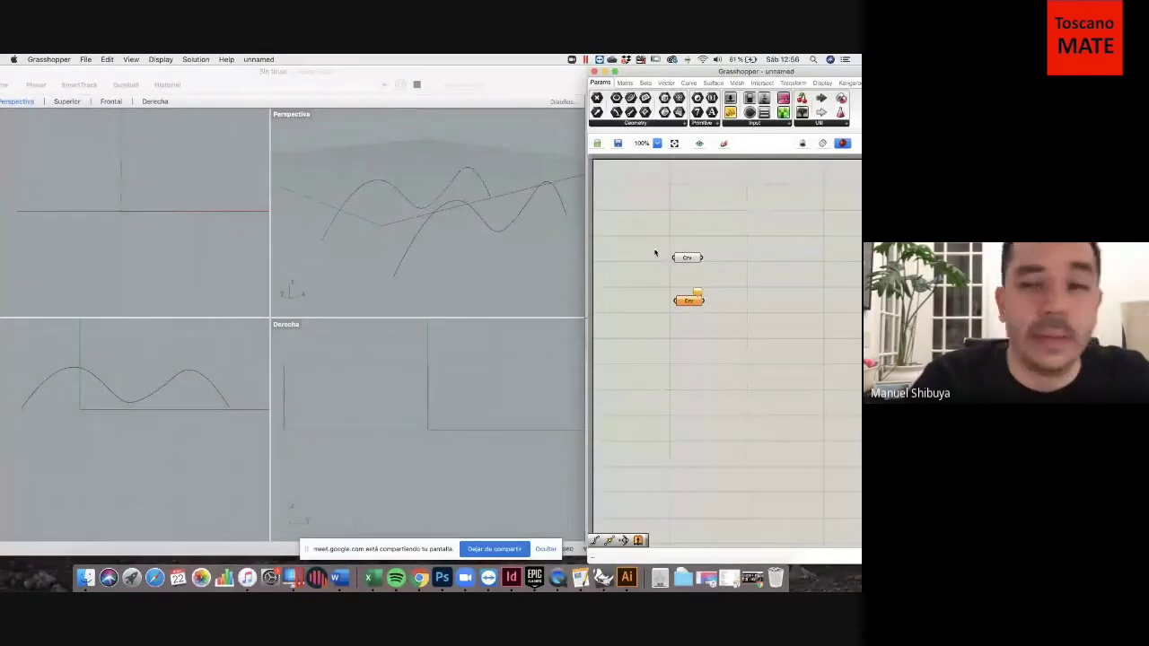
# Assign the front wavy curve to the lower Curve parameter with Set one Curve, and select each parameter to check its link.
pyautogui.rightClick(691, 303)
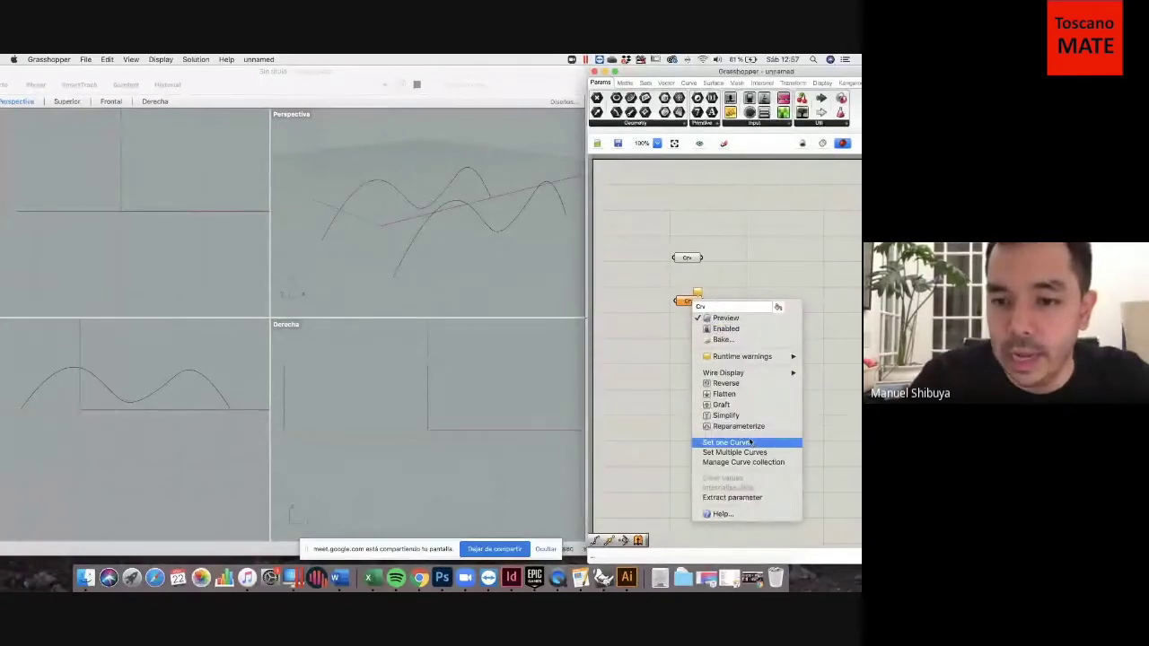
pyautogui.click(750, 442)
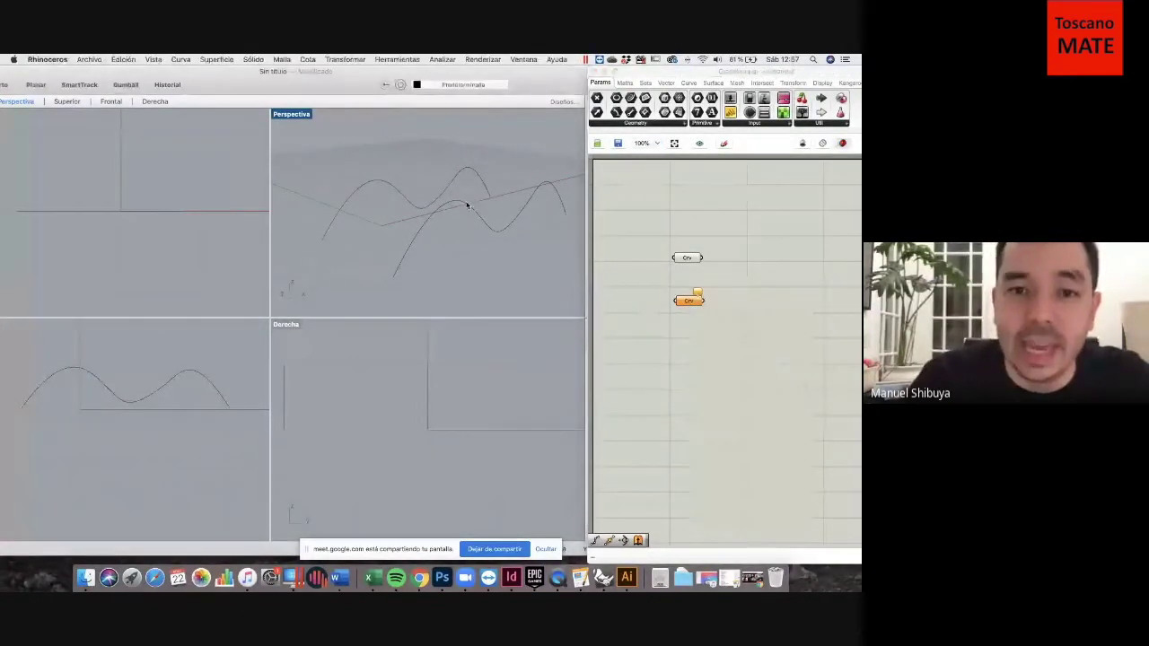
pyautogui.click(461, 205)
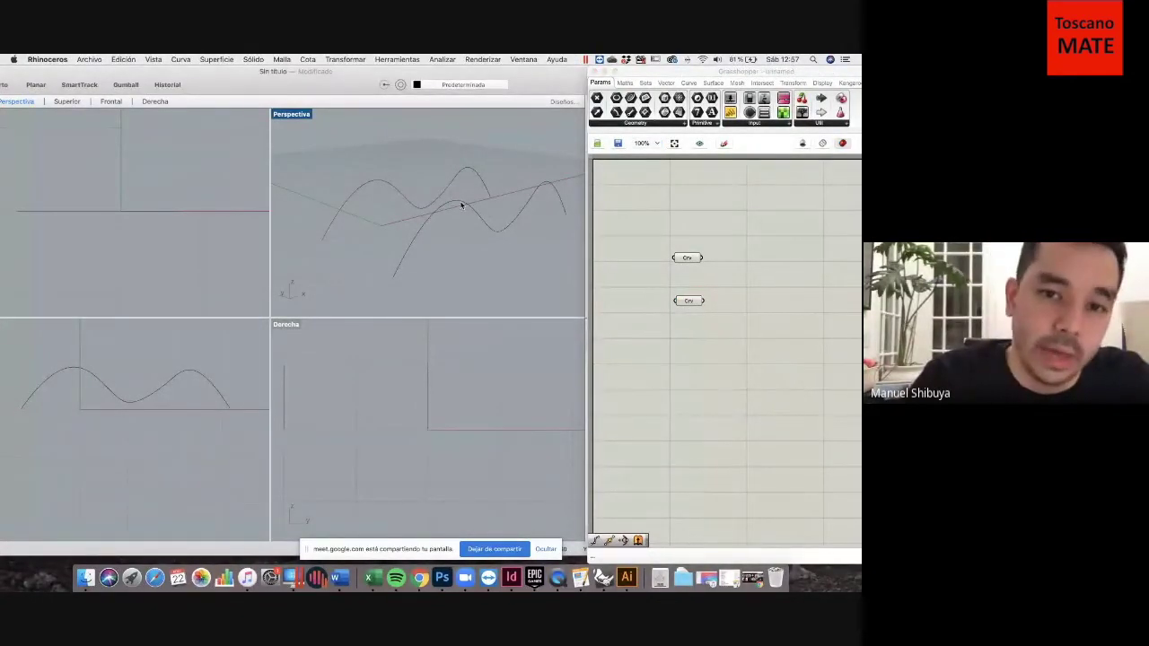
pyautogui.click(685, 302)
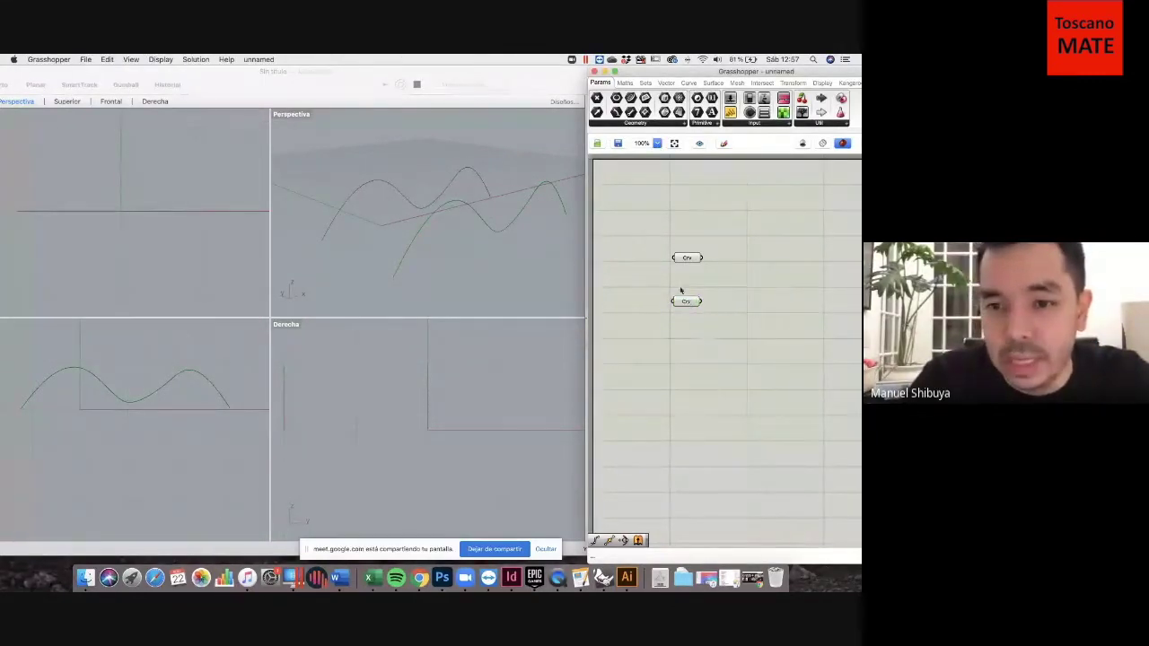
pyautogui.click(717, 285)
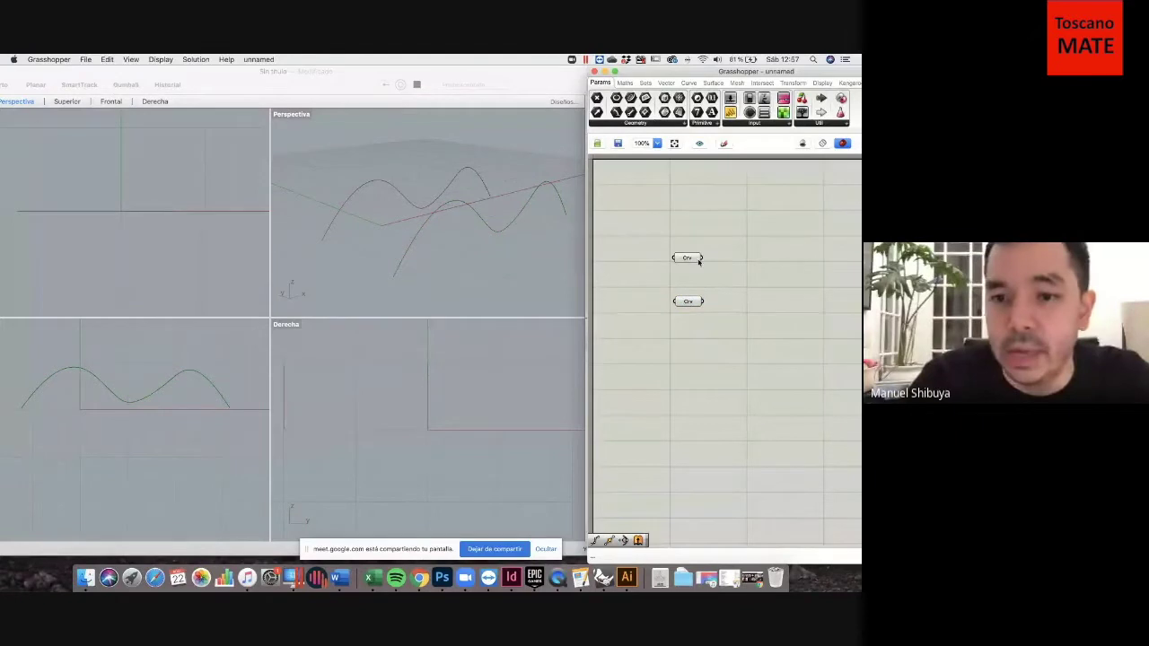
pyautogui.click(678, 260)
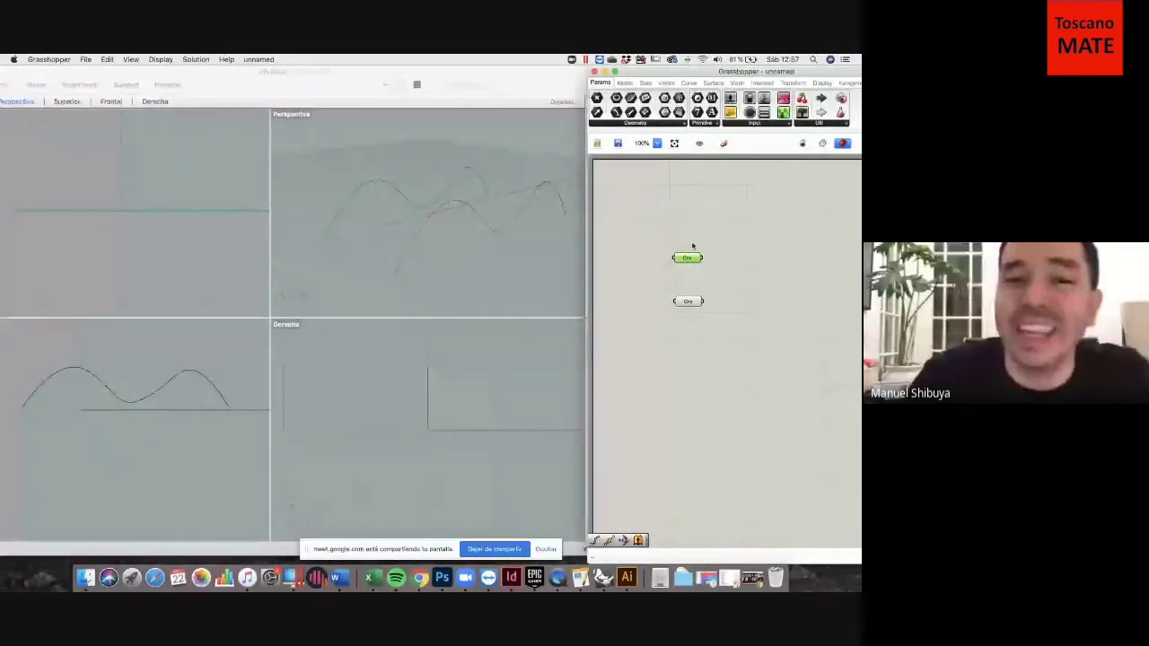
pyautogui.click(712, 267)
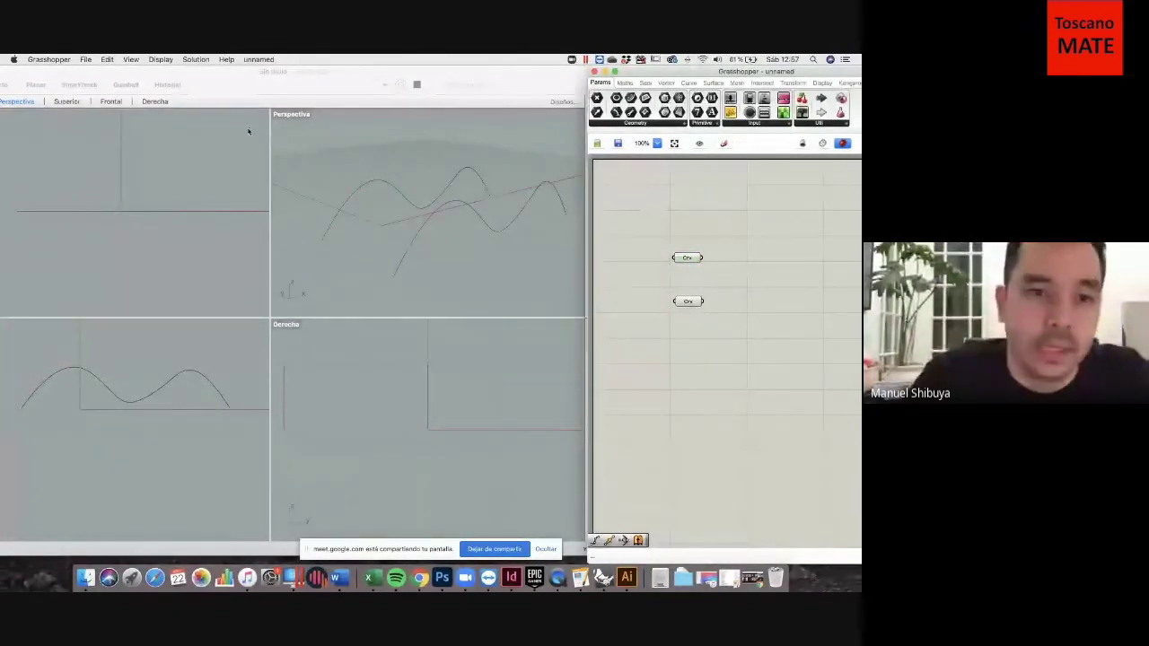
# Maximize the Perspectiva viewport in Rhinoceros and orbit to see both curves from slightly higher.
pyautogui.doubleClick(291, 114)
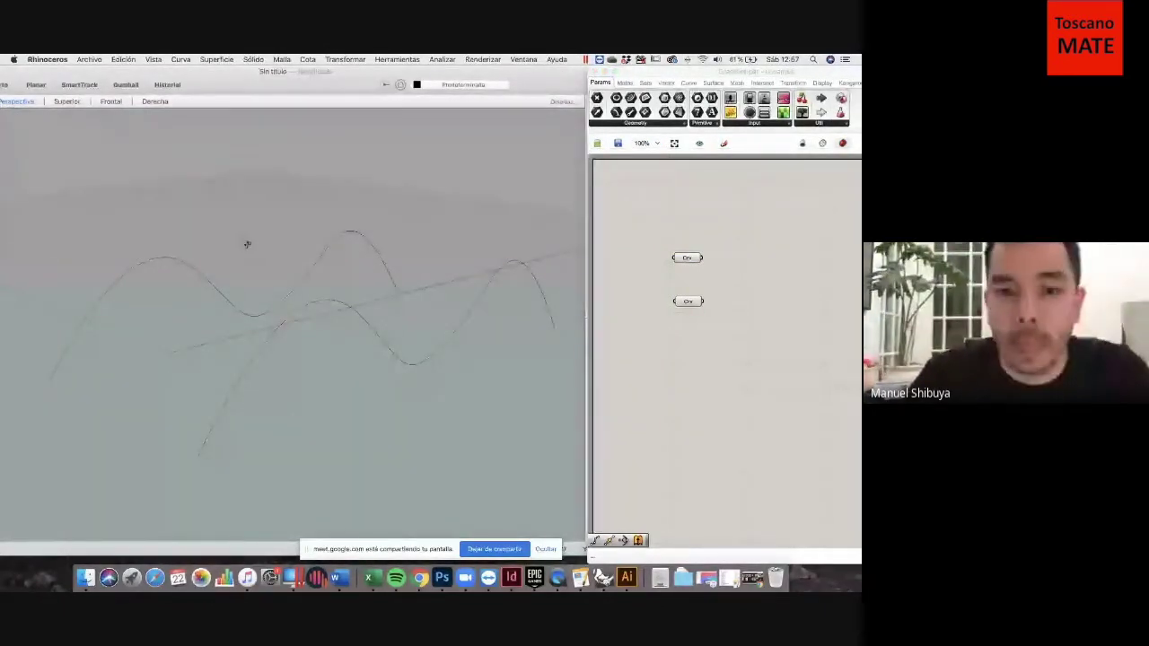
pyautogui.moveTo(249, 245); pyautogui.dragTo(250, 248, button='right')
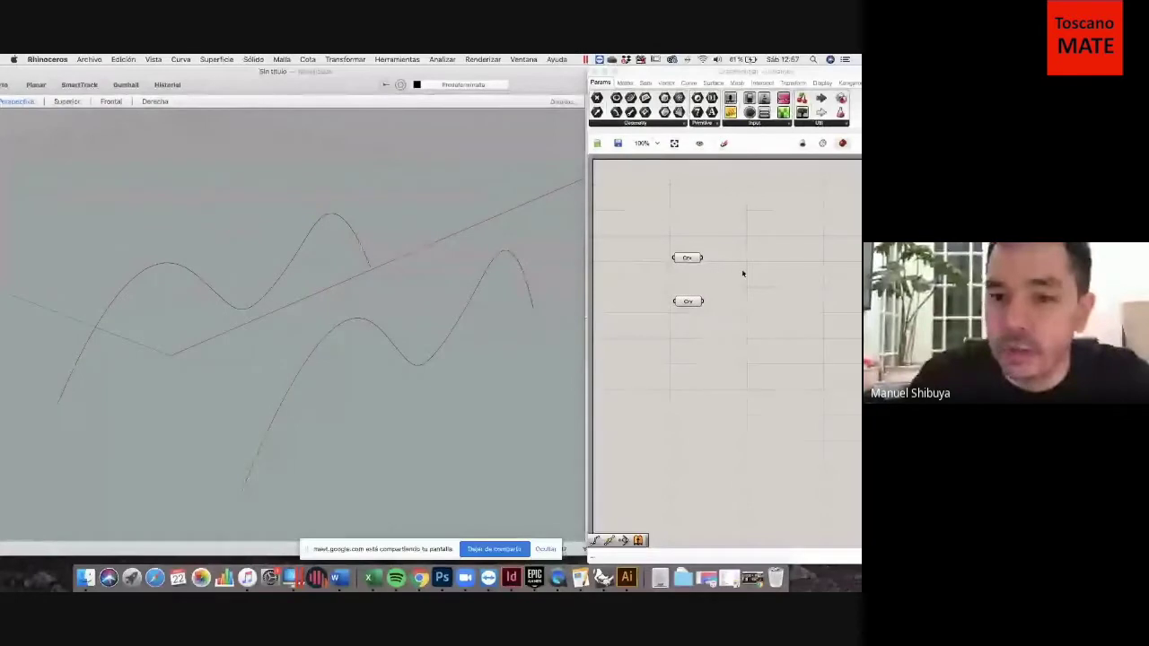
# Add two Divide Curve components, one beside each Curve parameter, and space the parameters to line up with them.
pyautogui.doubleClick(741, 268)
pyautogui.write('di')
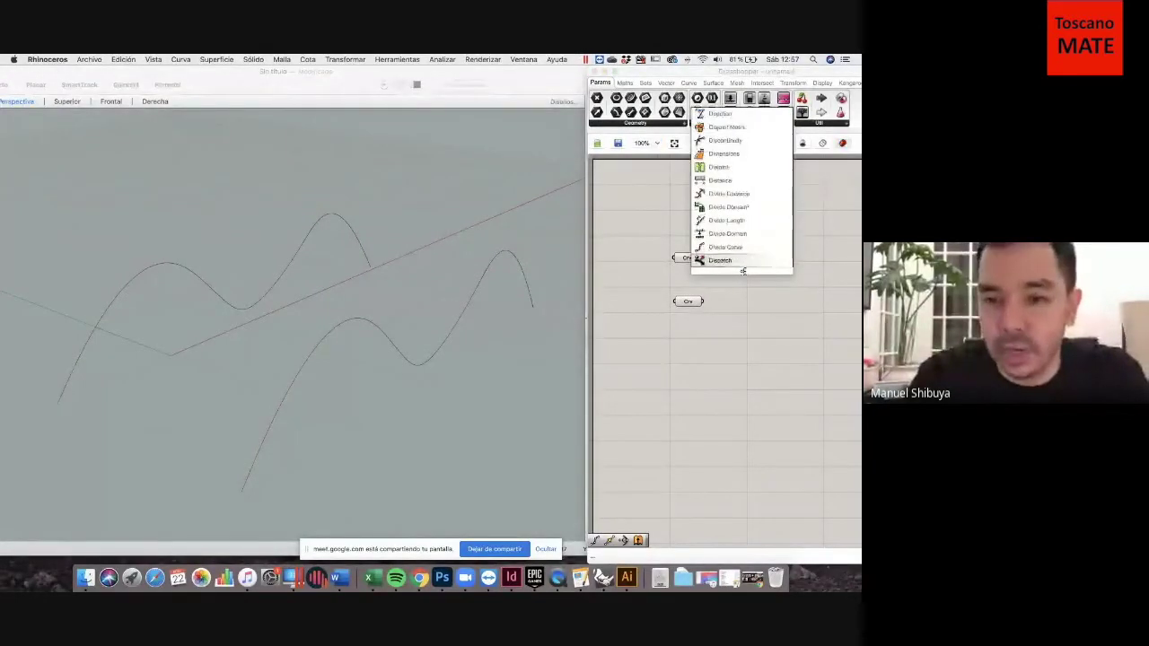
pyautogui.click(742, 248)
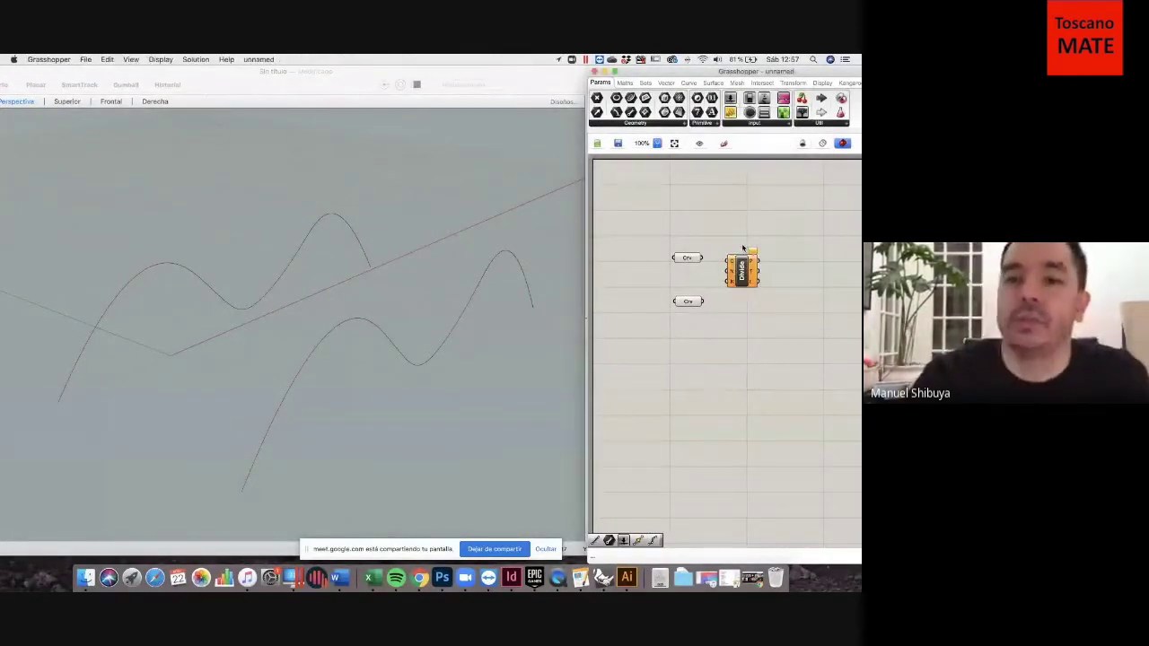
pyautogui.moveTo(752, 254); pyautogui.dragTo(753, 348)
pyautogui.moveTo(689, 302); pyautogui.dragTo(693, 312)
# Select the upper Curve parameter to highlight its referenced curve in the viewport, and deselect it again.
pyautogui.click(689, 258)
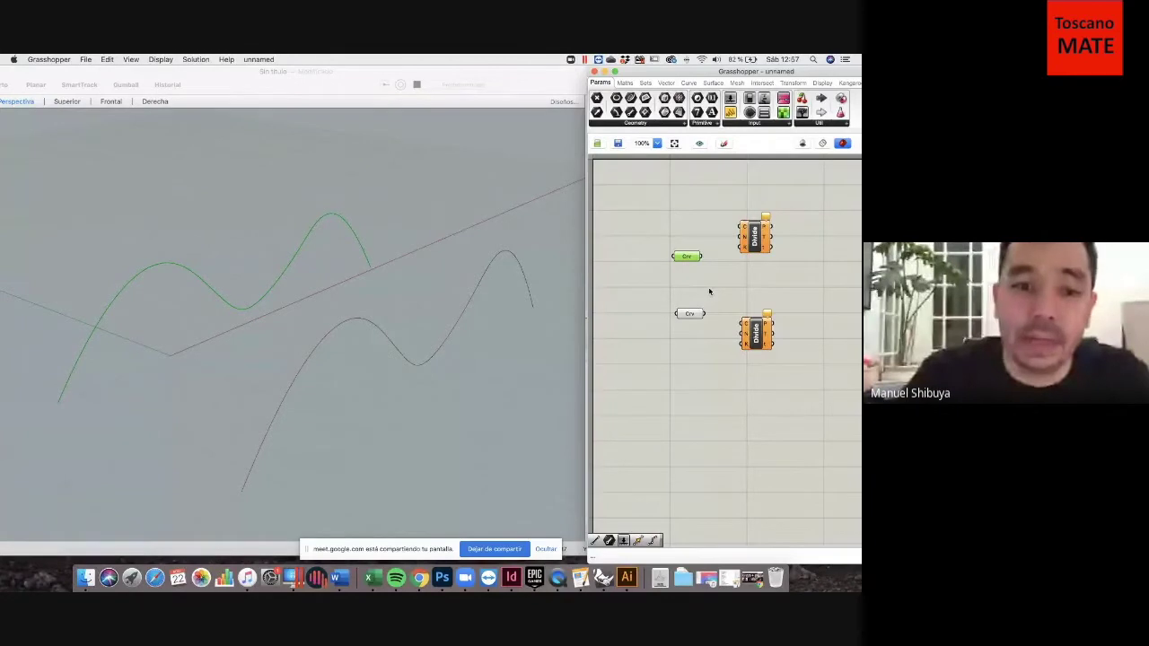
pyautogui.click(754, 245)
pyautogui.click(707, 263)
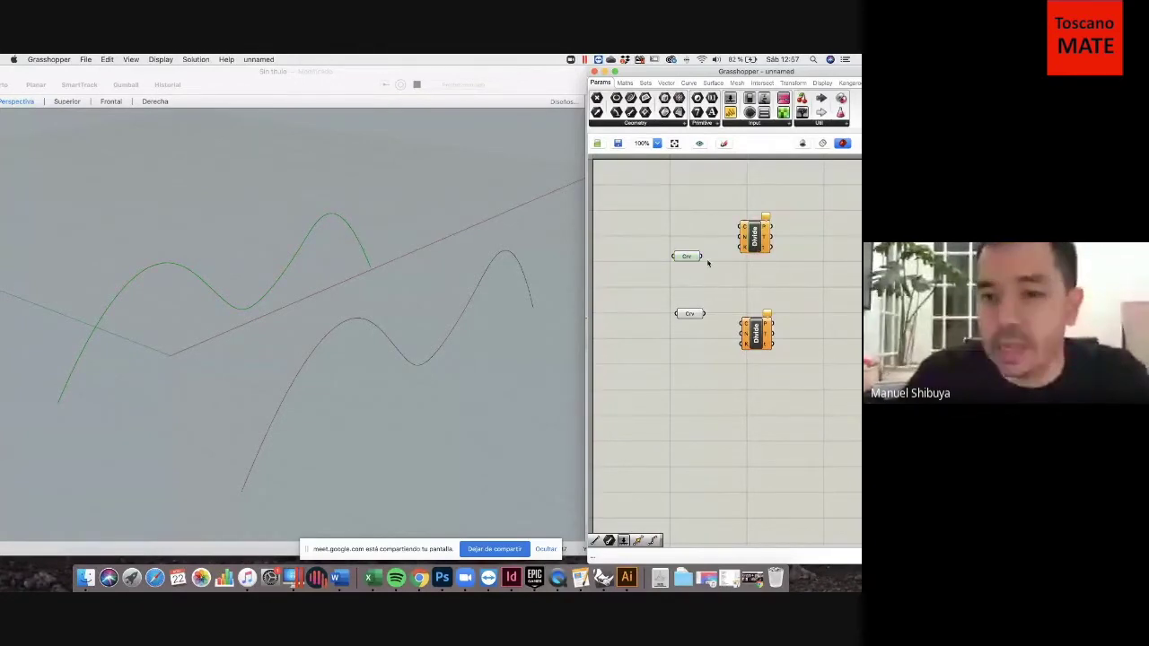
pyautogui.click(689, 257)
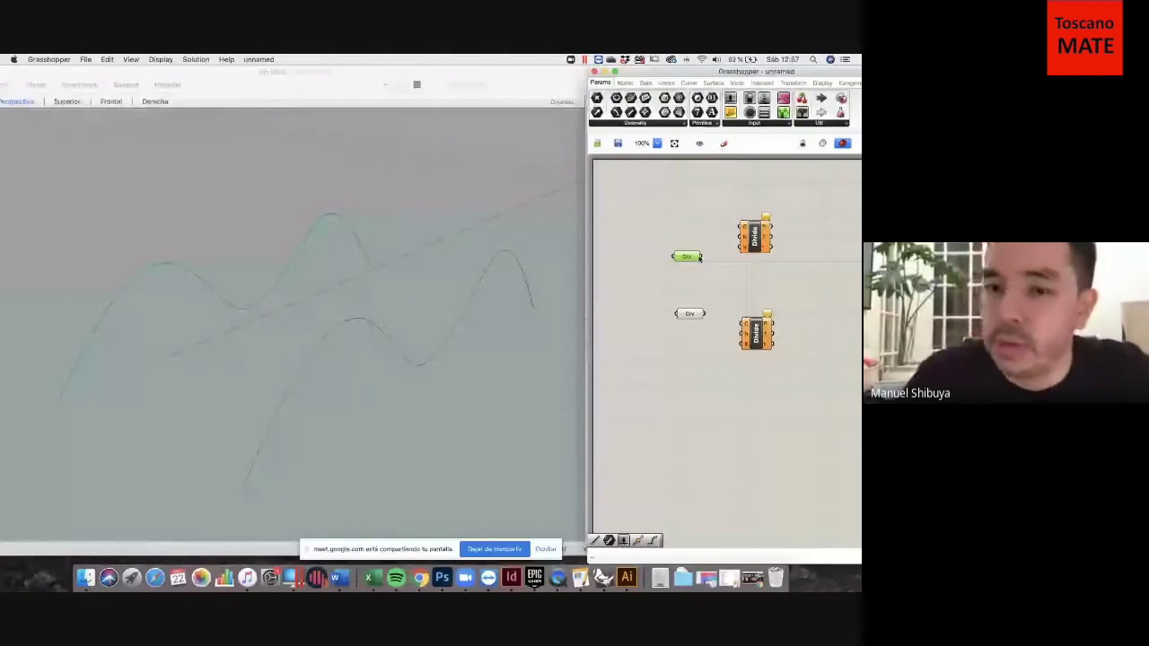
pyautogui.click(725, 250)
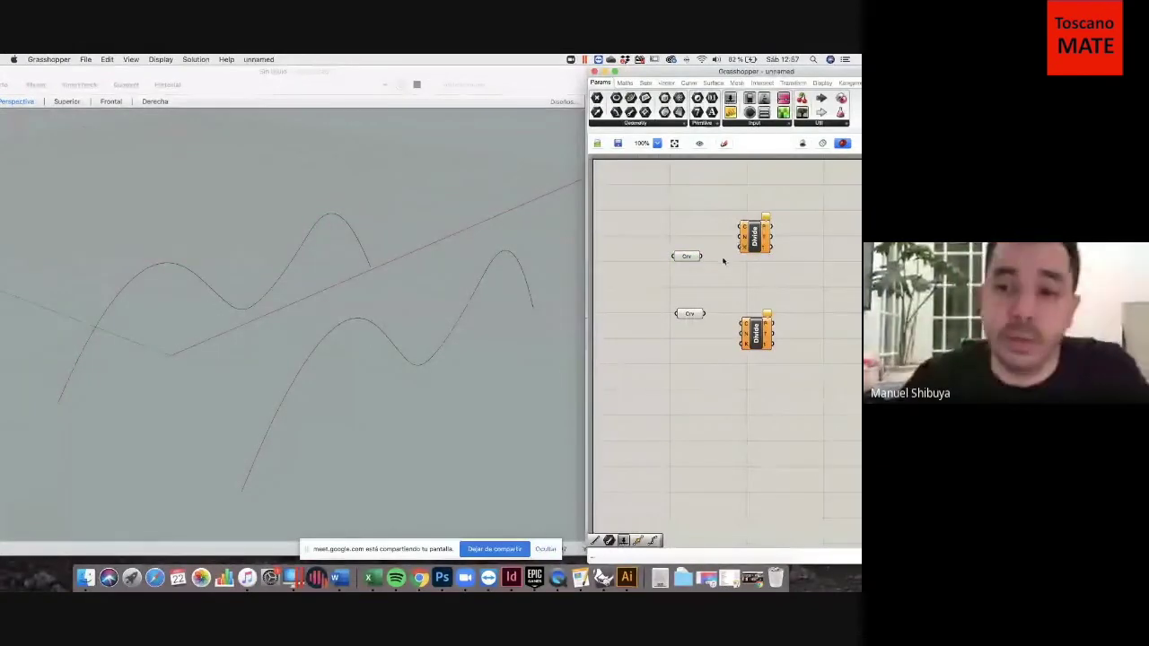
# Connect the upper Curve parameter to the curve input of the upper Divide Curve component.
pyautogui.scroll(5, 781, 241)
pyautogui.scroll(-3, 744, 242)
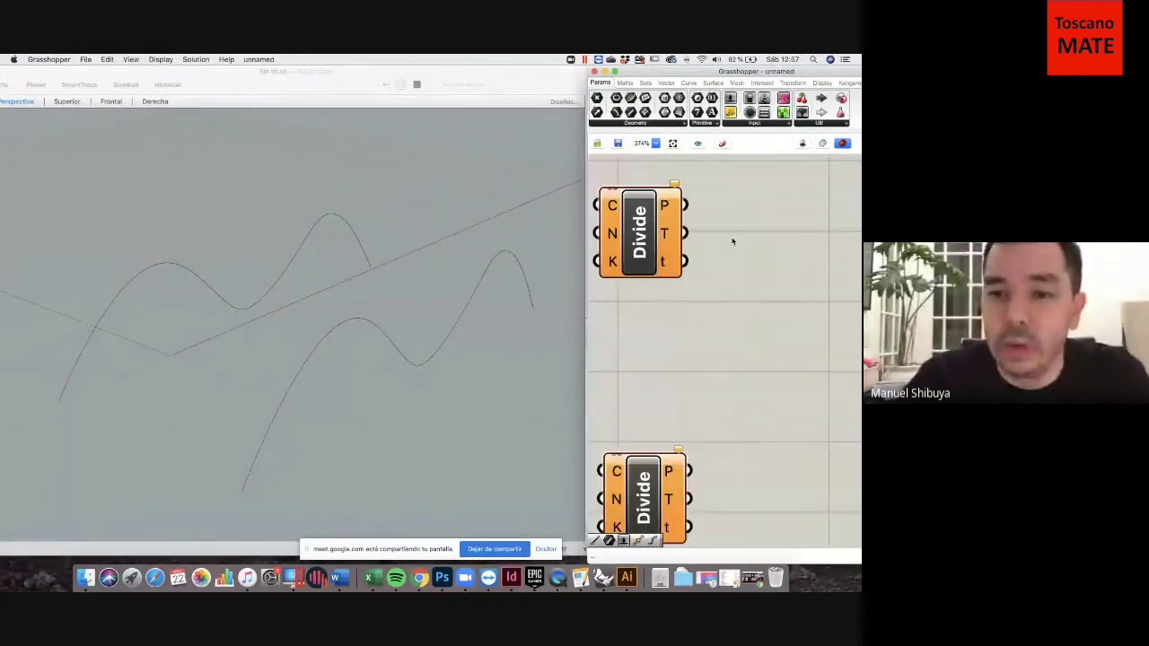
pyautogui.scroll(4, 652, 225)
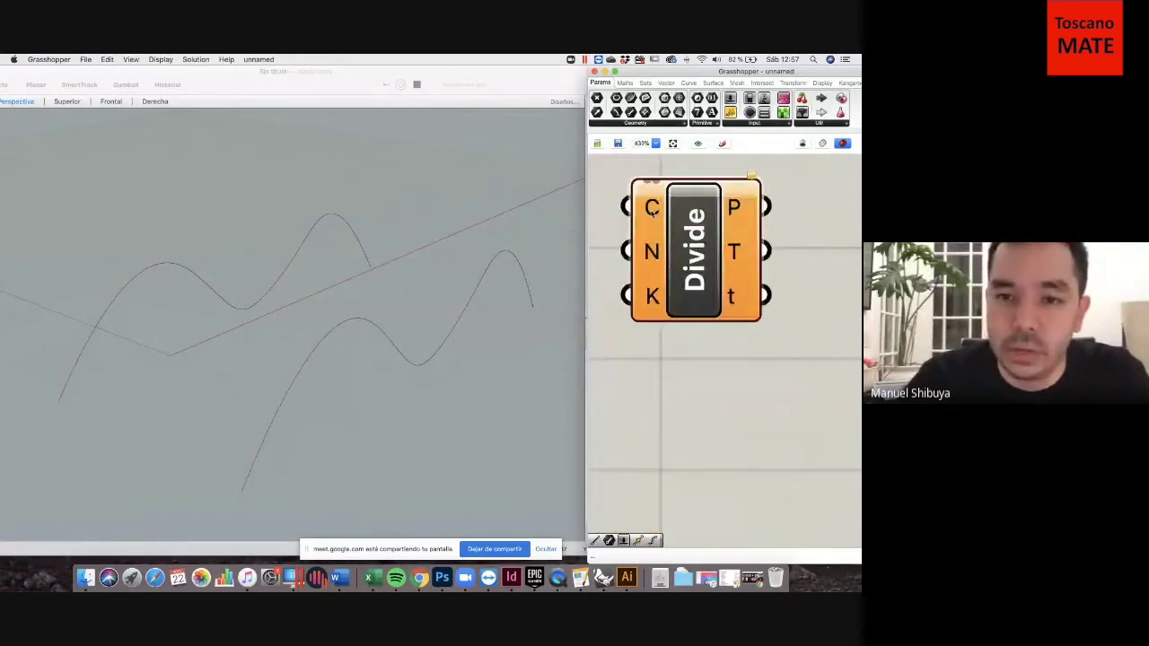
pyautogui.scroll(3, 847, 317)
pyautogui.scroll(-8, 845, 318)
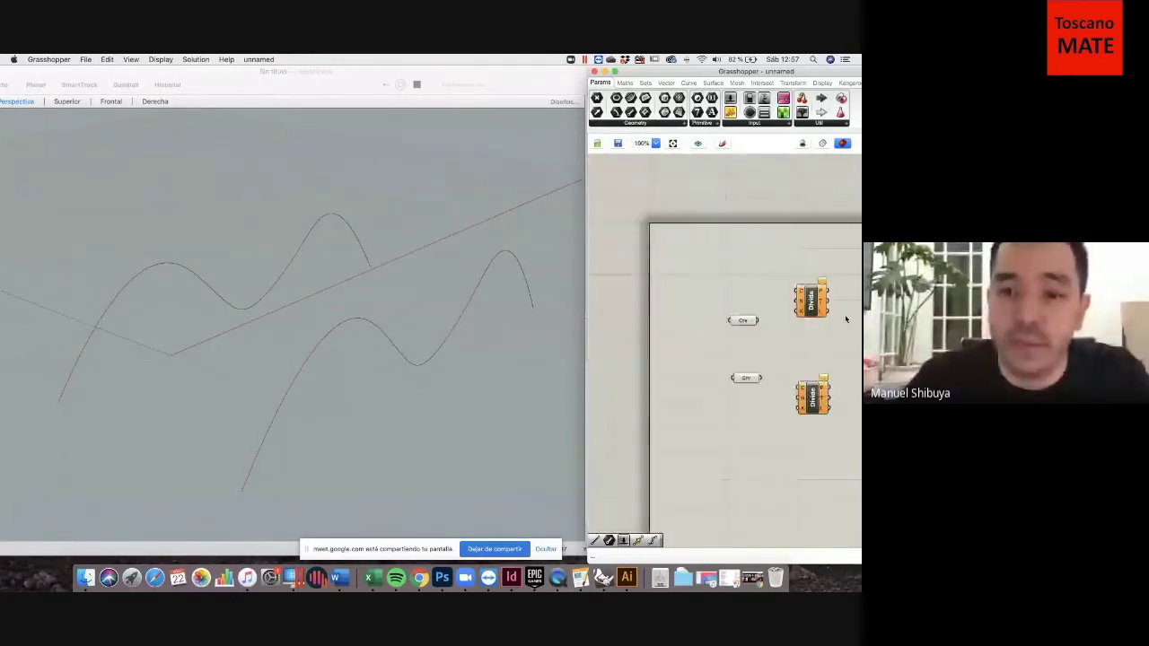
pyautogui.scroll(3, 845, 319)
pyautogui.moveTo(677, 324); pyautogui.dragTo(750, 266)
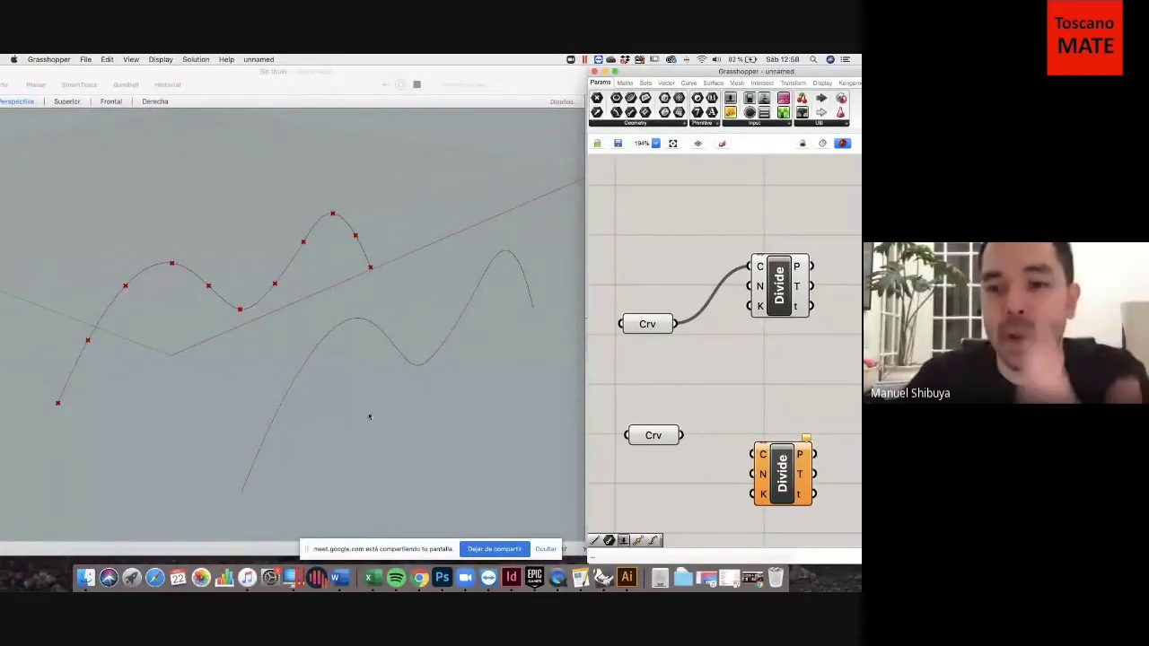
# Add a number slider set to 20, wire it to the upper Divide's count input, and place it between the two Curve parameters.
pyautogui.doubleClick(677, 389)
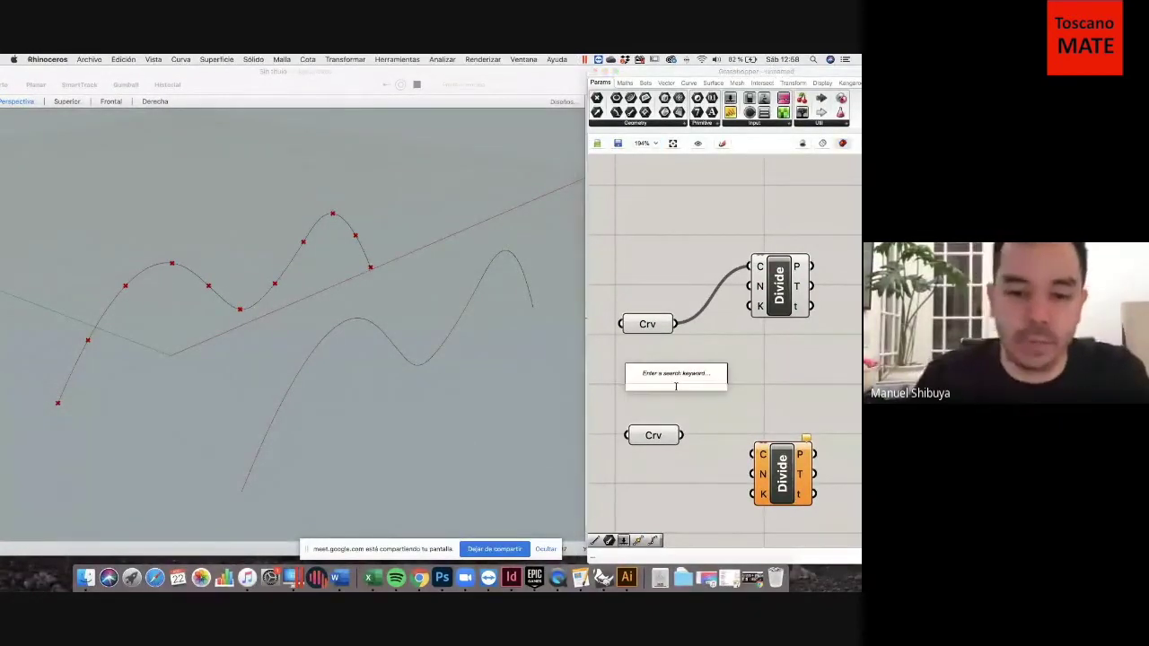
pyautogui.write('20')
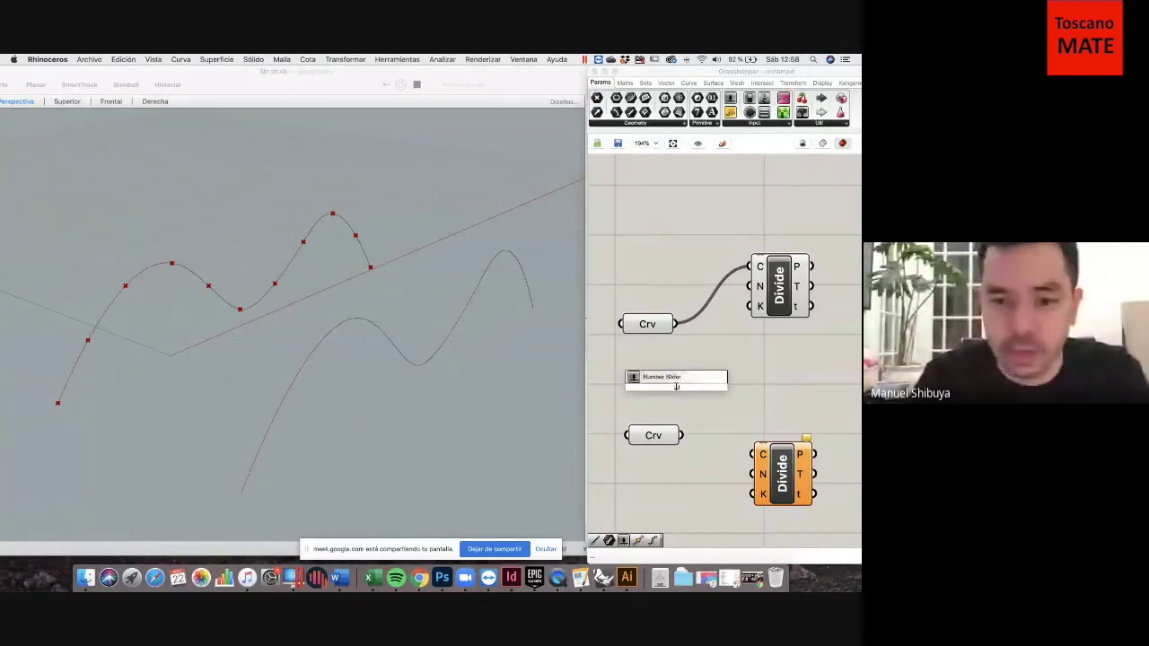
pyautogui.press('Return')
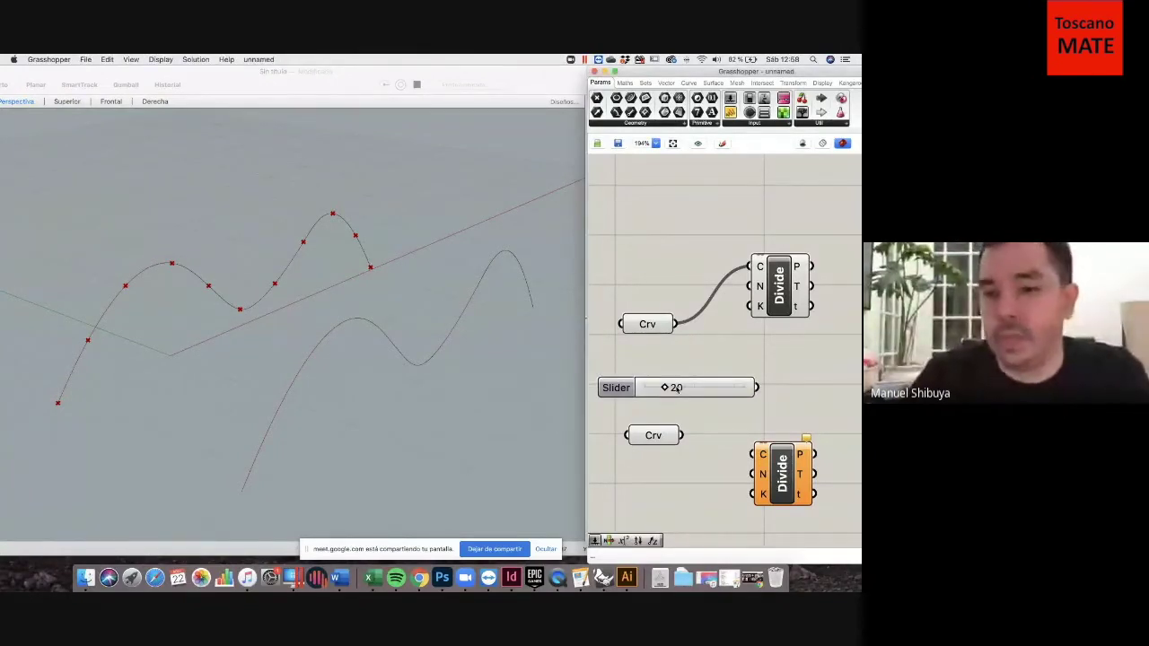
pyautogui.doubleClick(703, 356)
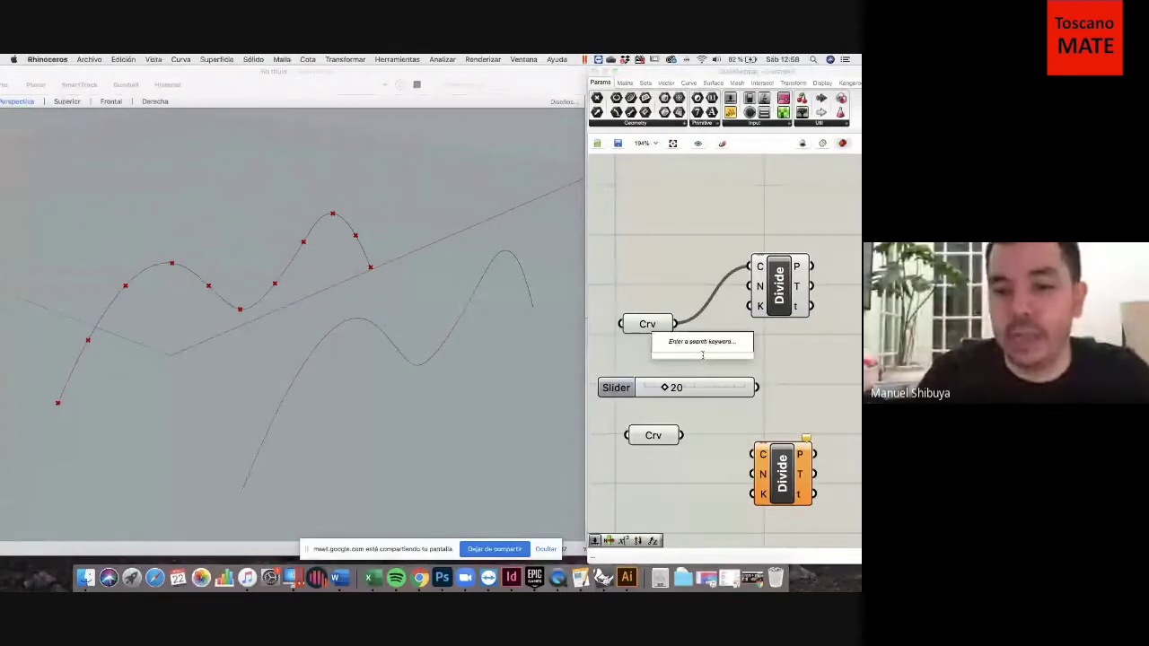
pyautogui.click(623, 372)
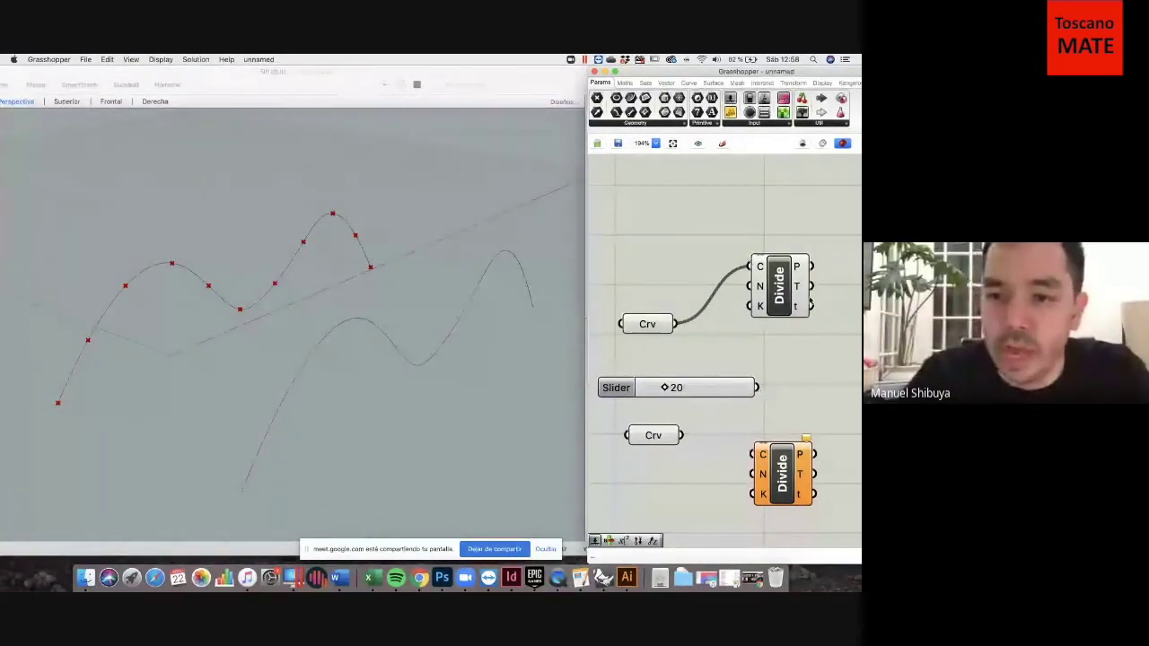
pyautogui.moveTo(764, 287)
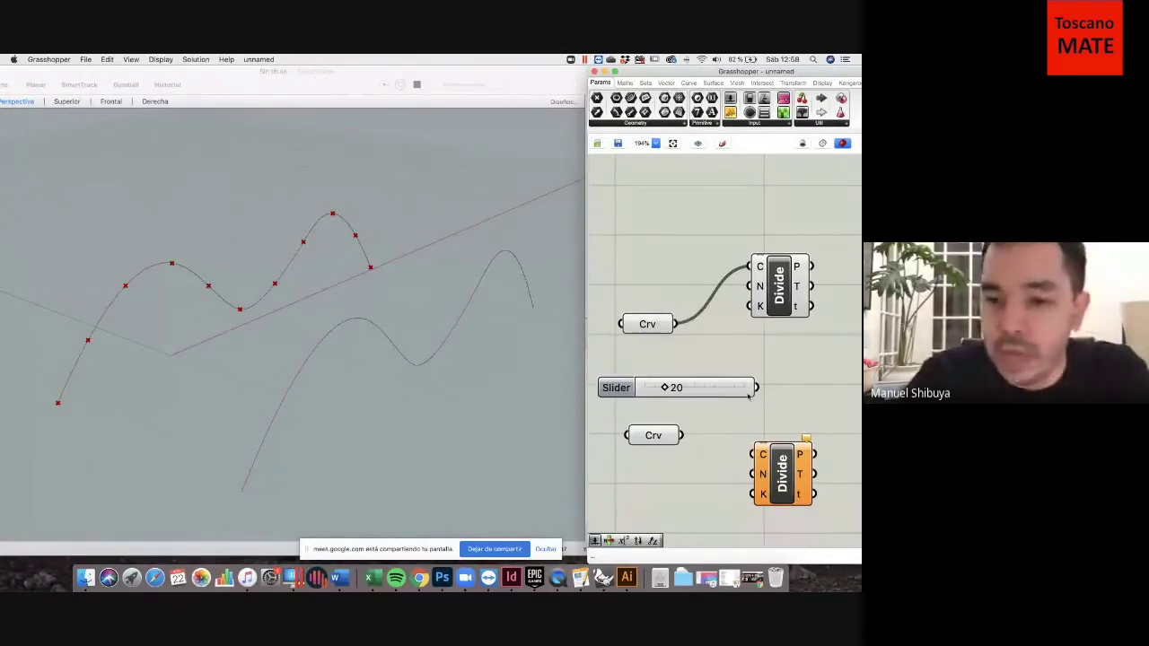
pyautogui.moveTo(756, 388); pyautogui.dragTo(750, 286)
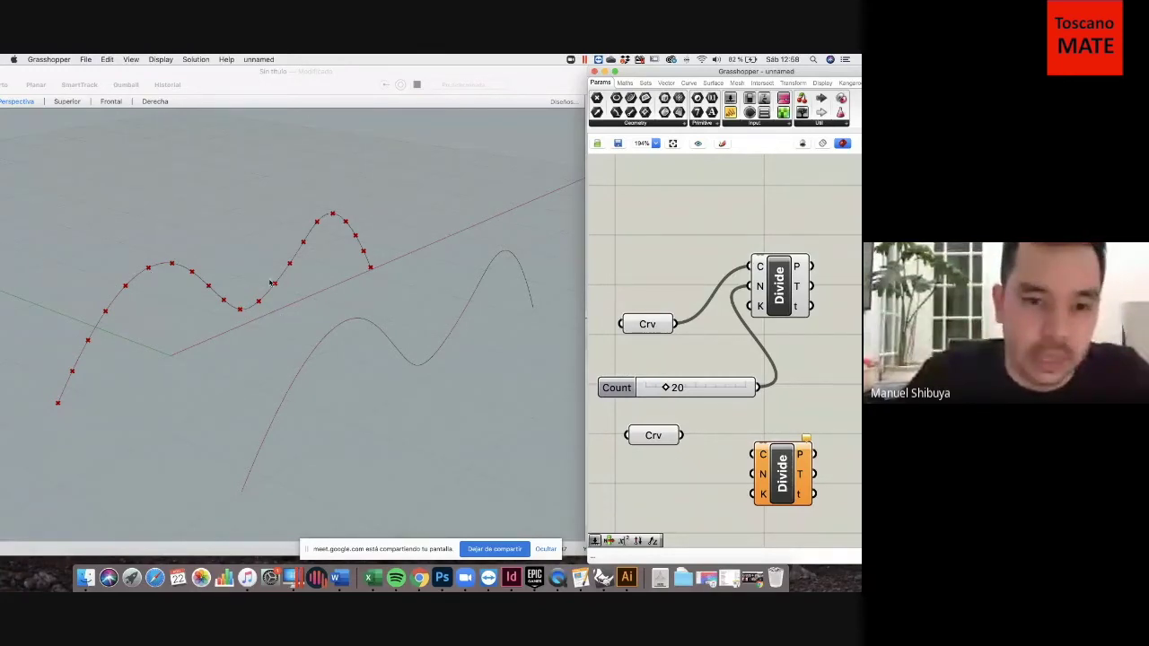
pyautogui.moveTo(731, 389); pyautogui.dragTo(721, 376)
pyautogui.click(775, 437)
# Connect the lower Curve parameter to the curve input of the lower Divide Curve component.
pyautogui.click(641, 437)
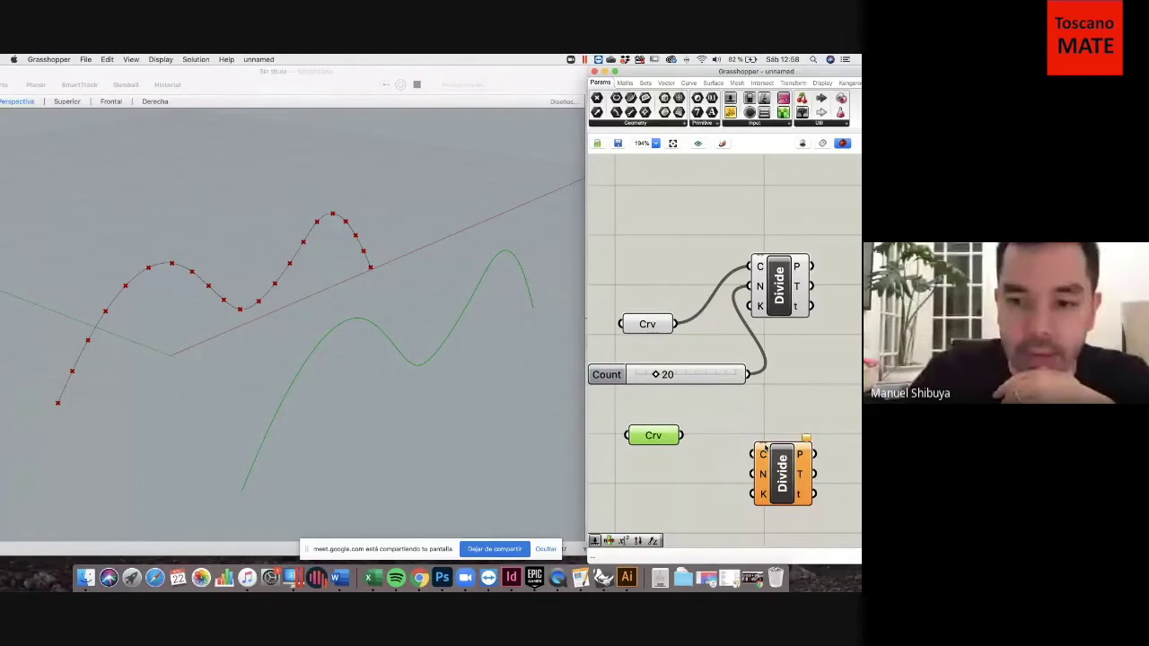
pyautogui.click(777, 468)
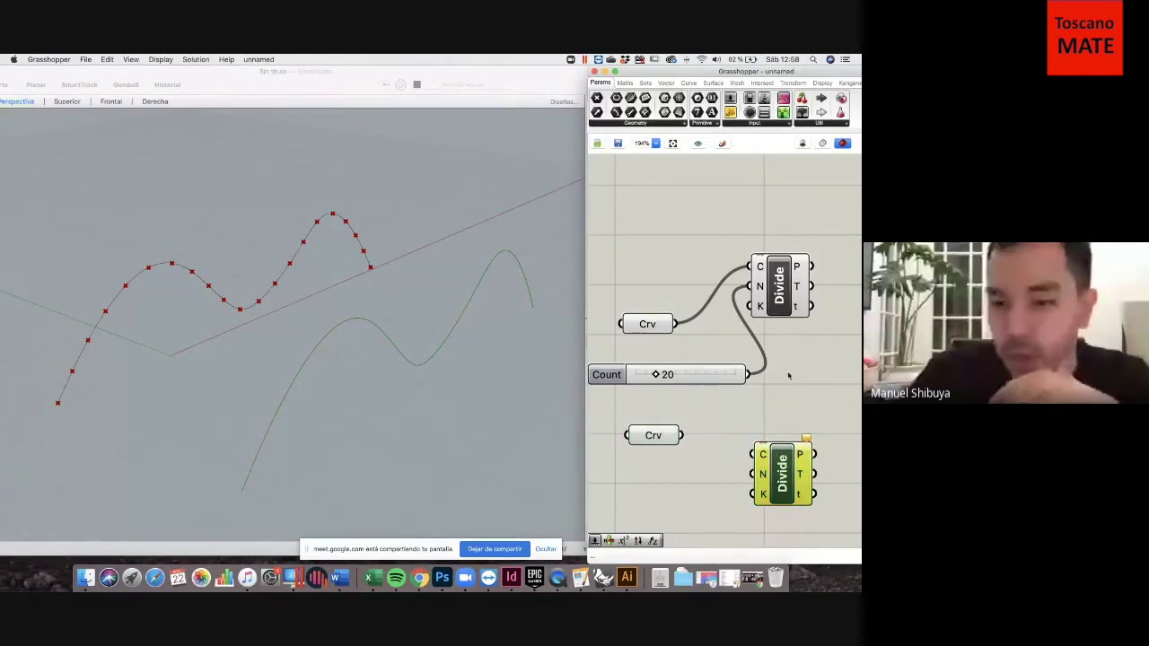
pyautogui.click(692, 440)
pyautogui.moveTo(681, 436); pyautogui.dragTo(754, 455)
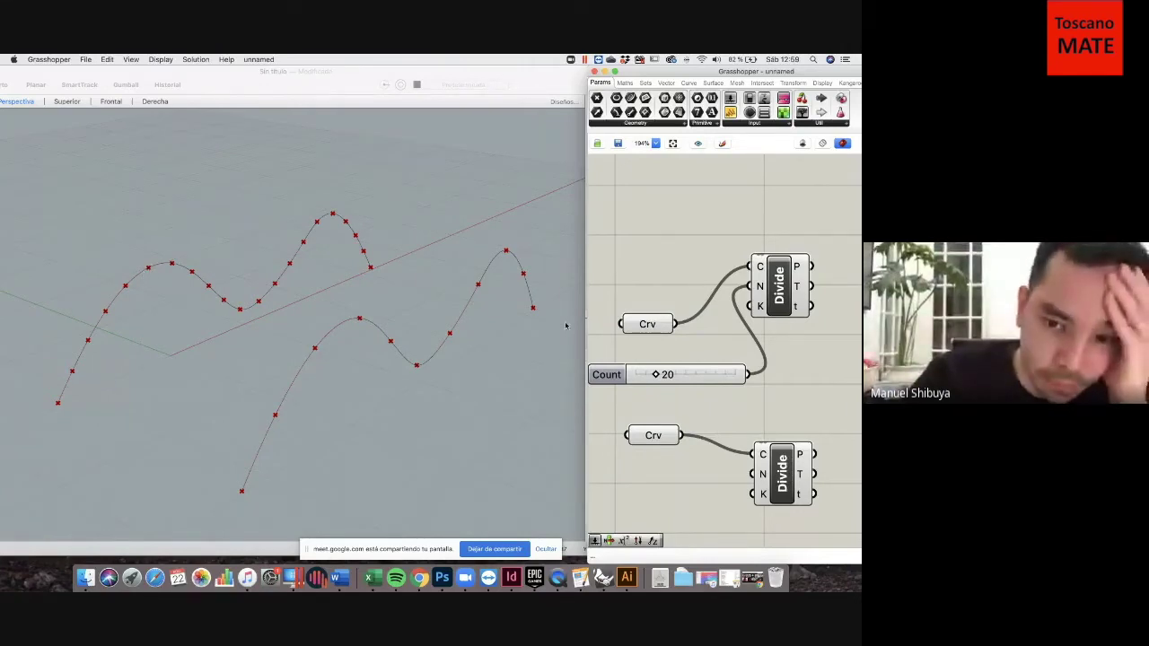
# Rename the upper Curve parameter A and the lower Curve parameter B.
pyautogui.rightClick(660, 329)
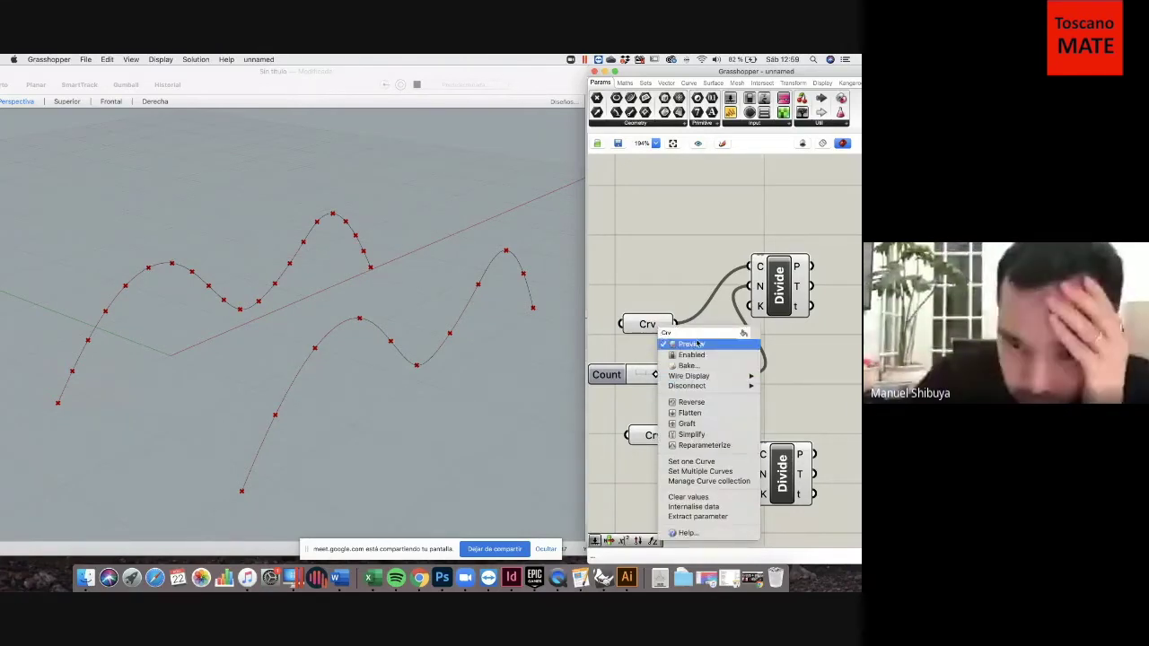
pyautogui.write('A')
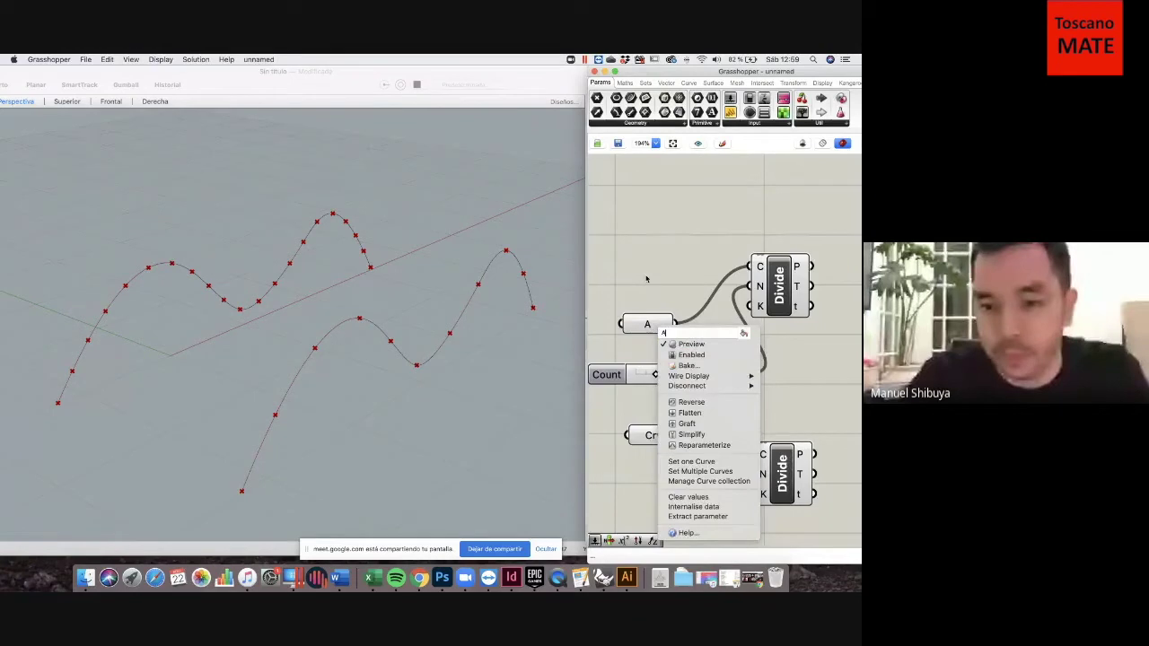
pyautogui.press('Return')
pyautogui.click(654, 437)
pyautogui.rightClick(655, 438)
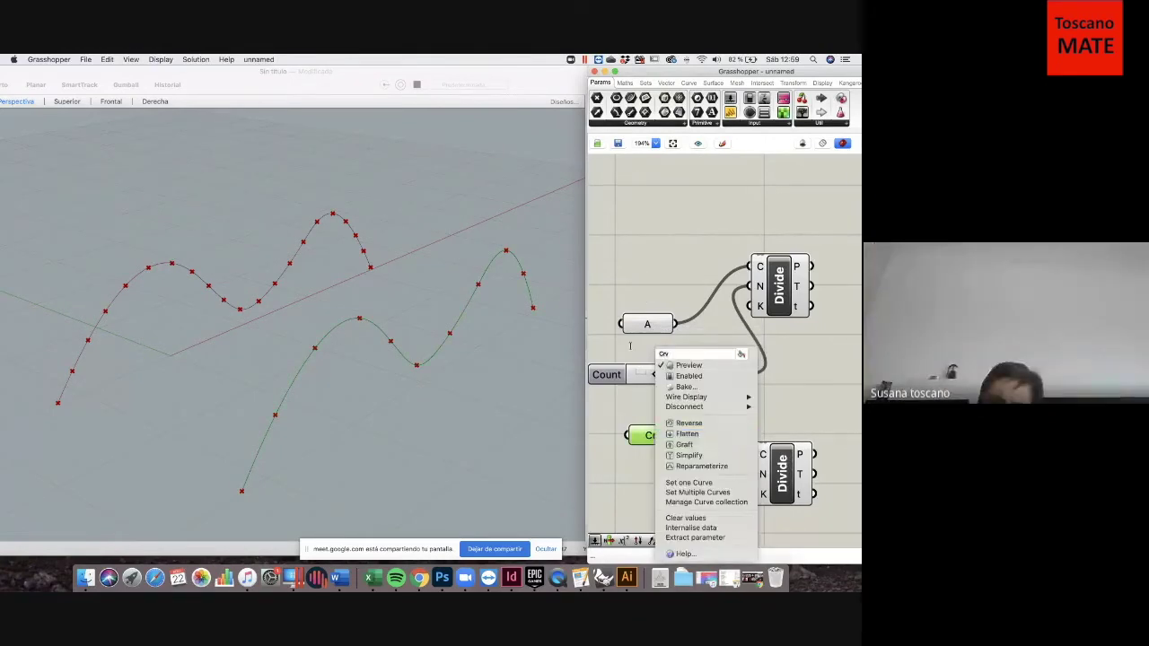
pyautogui.write('B')
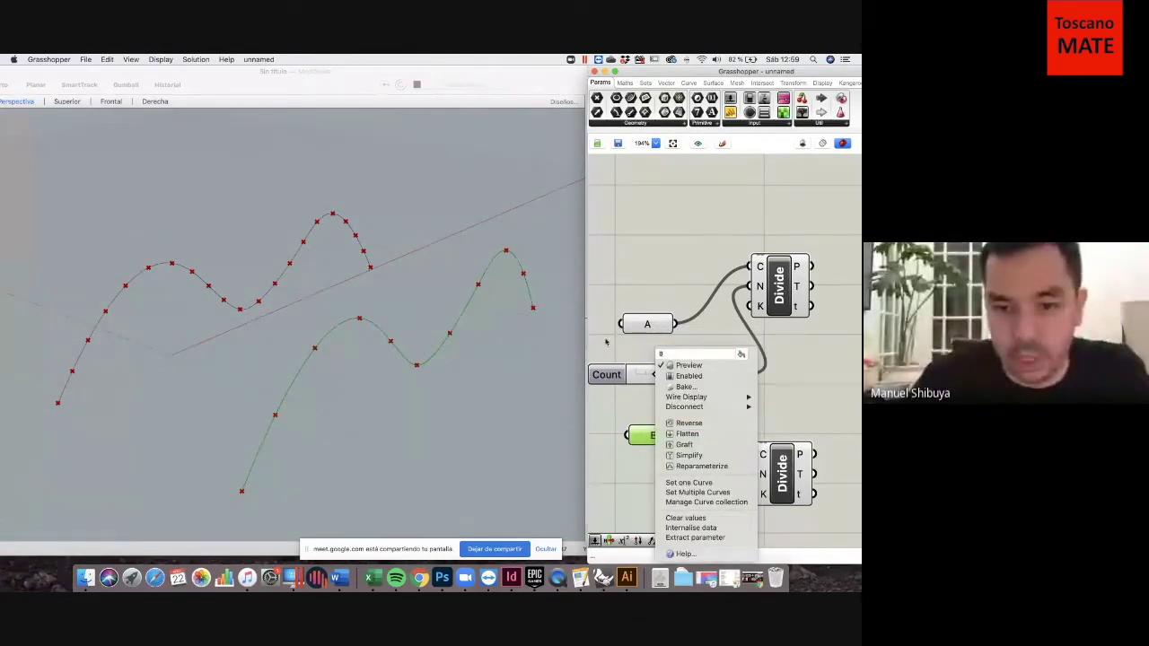
pyautogui.press('Return')
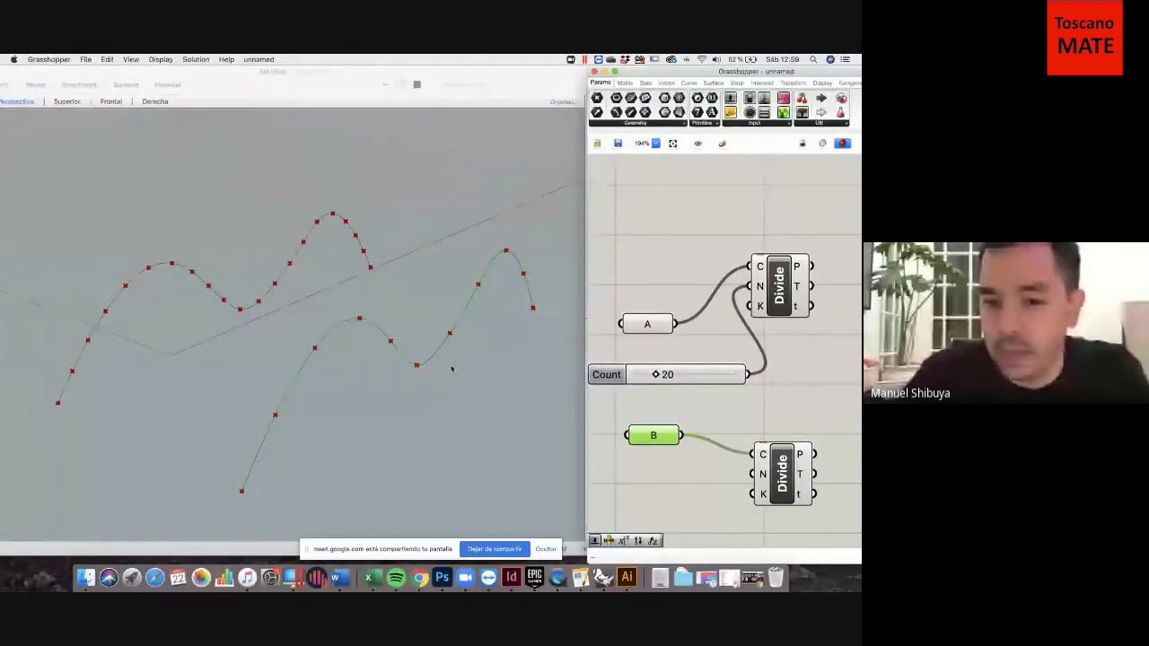
pyautogui.click(772, 400)
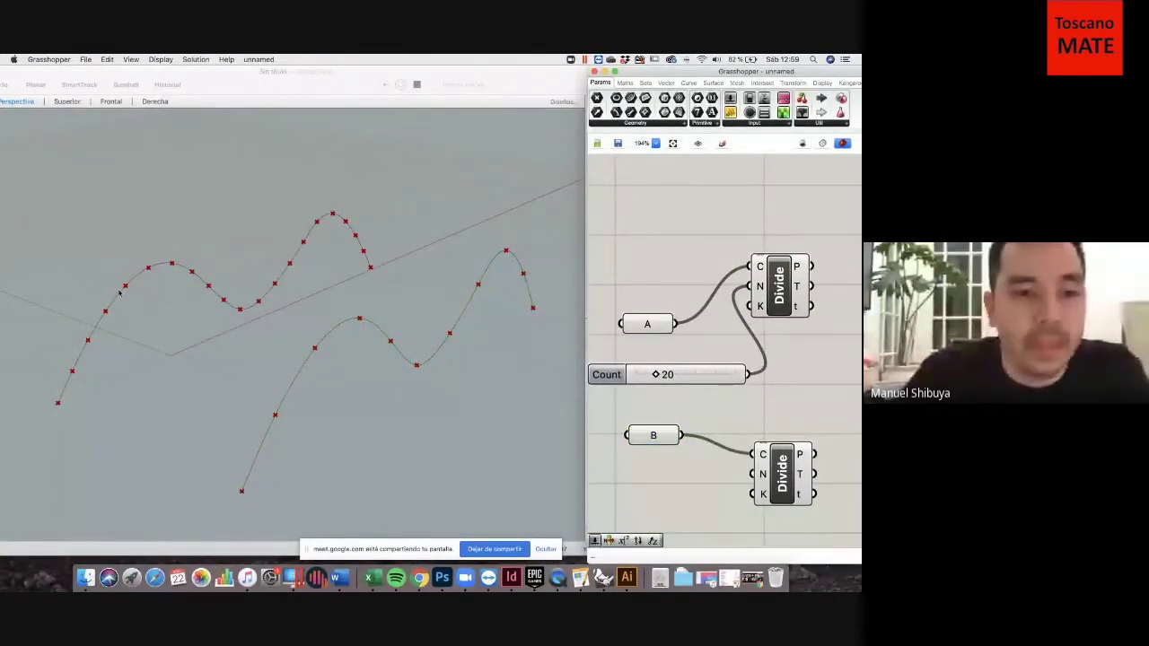
# Wire the Count slider to the lower Divide's count input as well, and nudge the slider into line with the parameters.
pyautogui.click(646, 327)
pyautogui.moveTo(747, 375); pyautogui.dragTo(745, 475)
pyautogui.click(805, 403)
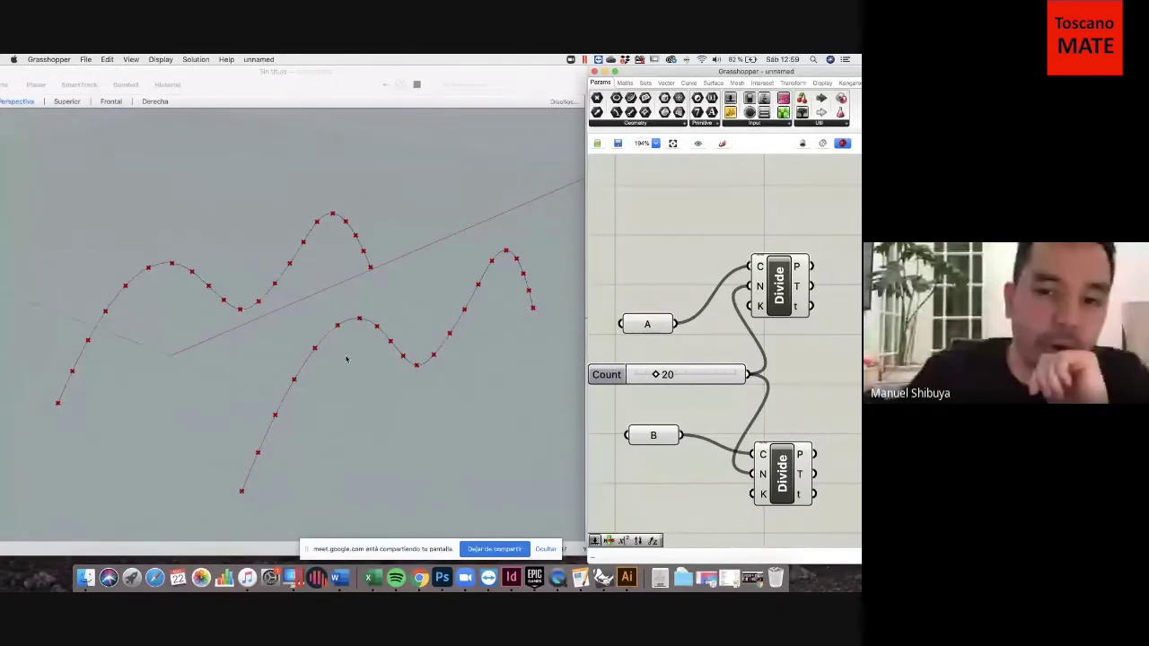
pyautogui.moveTo(730, 379); pyautogui.dragTo(736, 379)
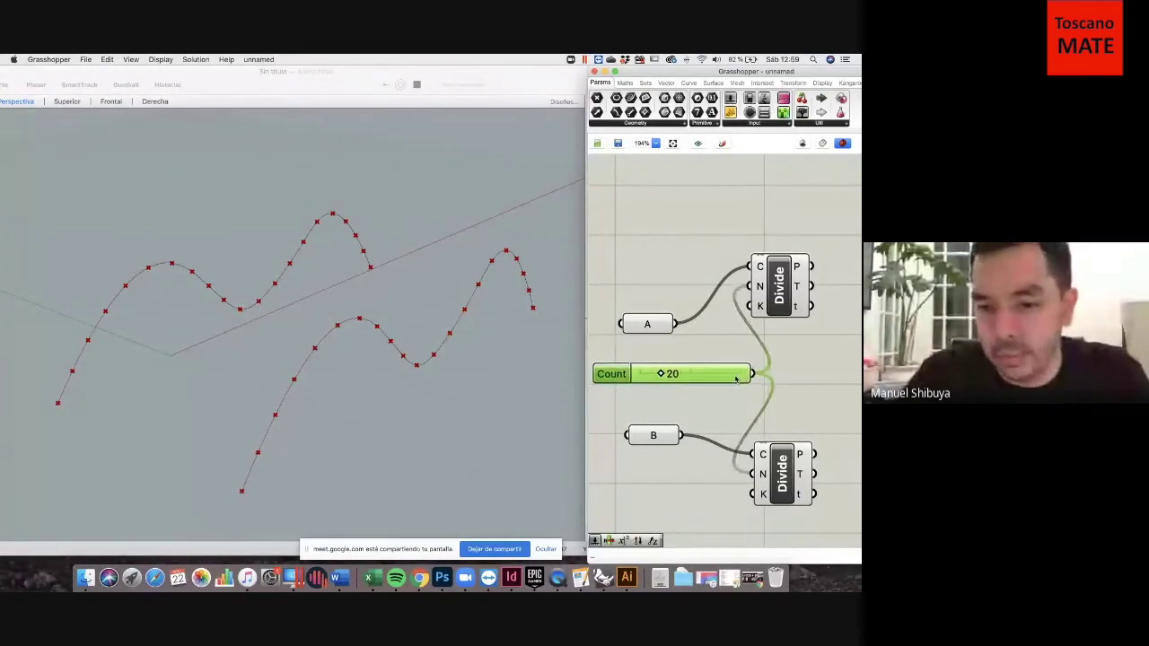
pyautogui.click(650, 256)
# Group both Curve parameters, the Count slider and the two Divide components, and name the group Curvas.
pyautogui.moveTo(592, 230); pyautogui.dragTo(857, 547)
pyautogui.rightClick(802, 493)
pyautogui.click(803, 393)
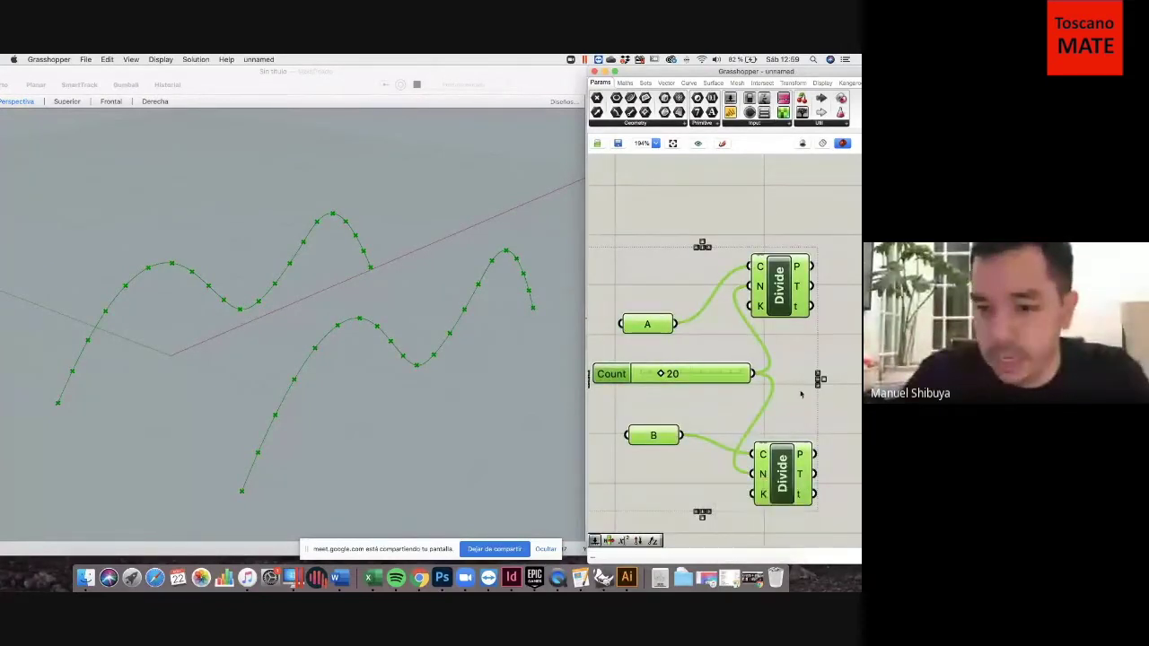
pyautogui.rightClick(802, 393)
pyautogui.click(765, 476)
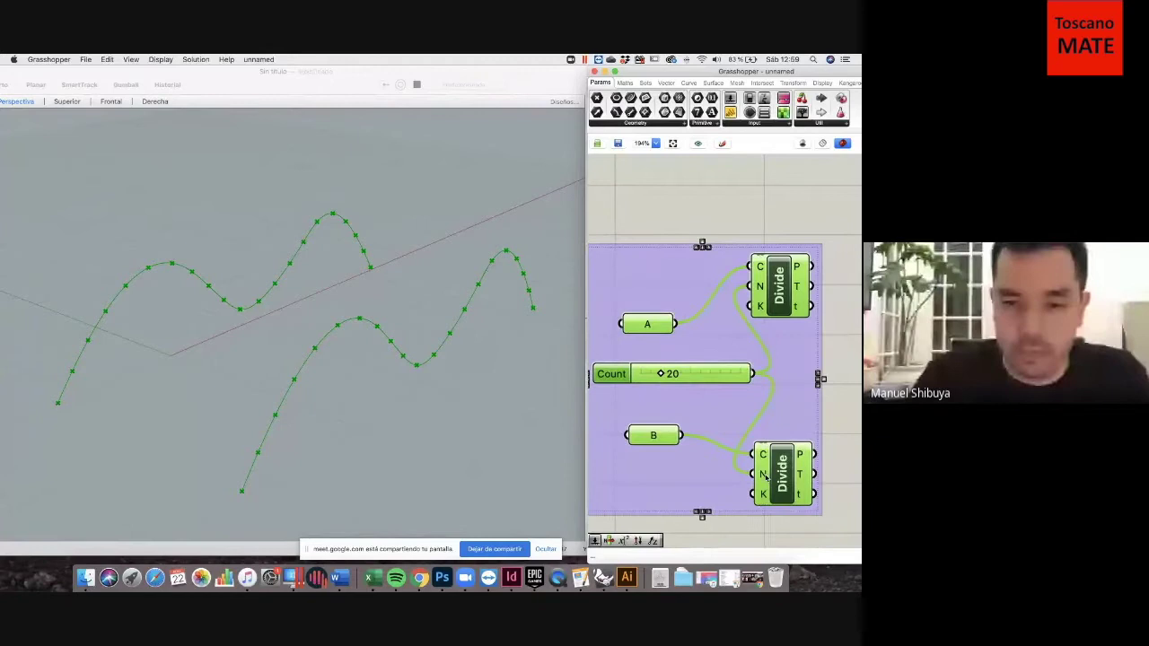
pyautogui.rightClick(680, 281)
pyautogui.write('Curvas')
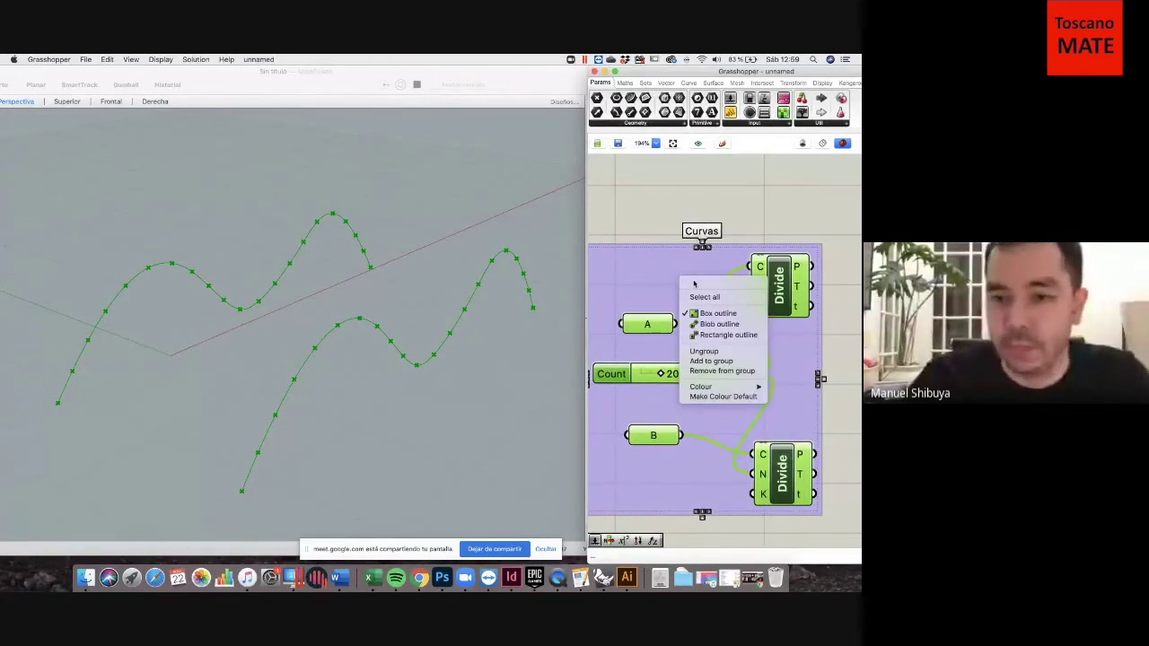
pyautogui.press('Return')
# Add a Line component with A and B inputs beside the Curvas group.
pyautogui.scroll(-3, 794, 377)
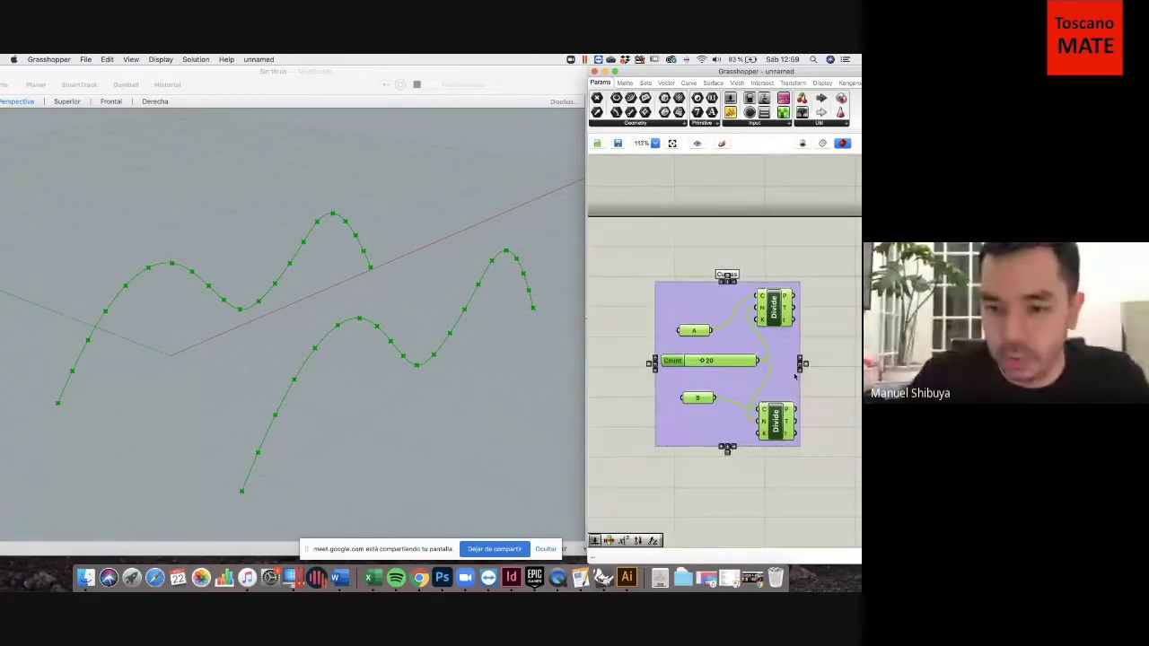
pyautogui.moveTo(782, 364); pyautogui.dragTo(720, 370, button='right')
pyautogui.click(772, 357)
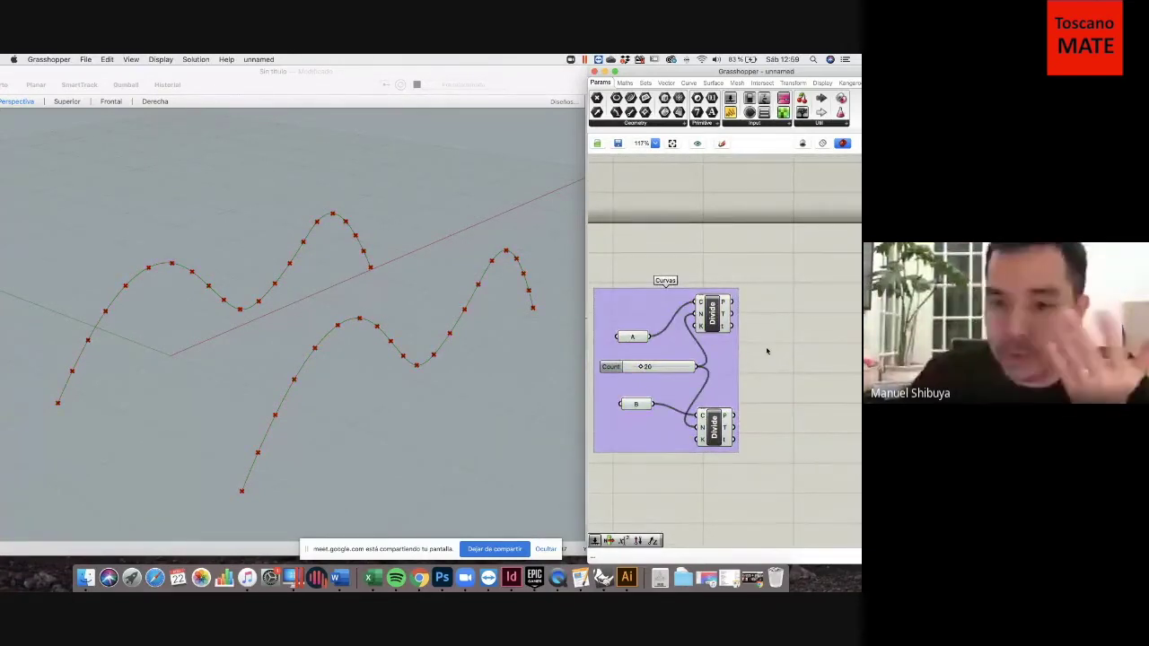
pyautogui.doubleClick(767, 351)
pyautogui.write('l')
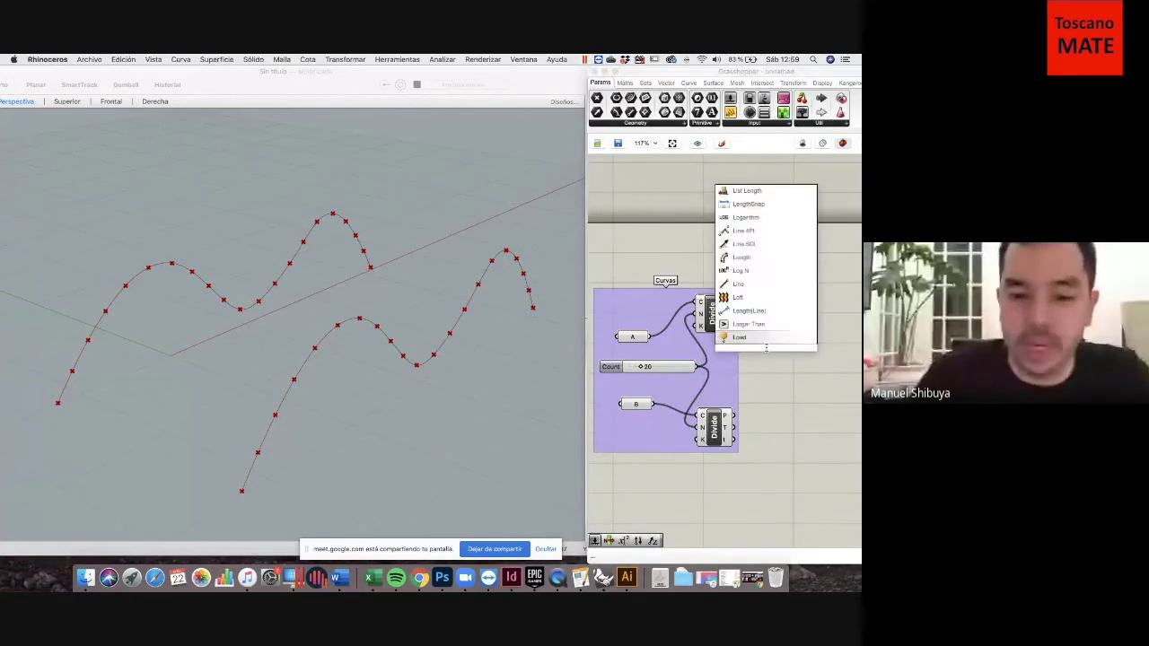
pyautogui.write('ine')
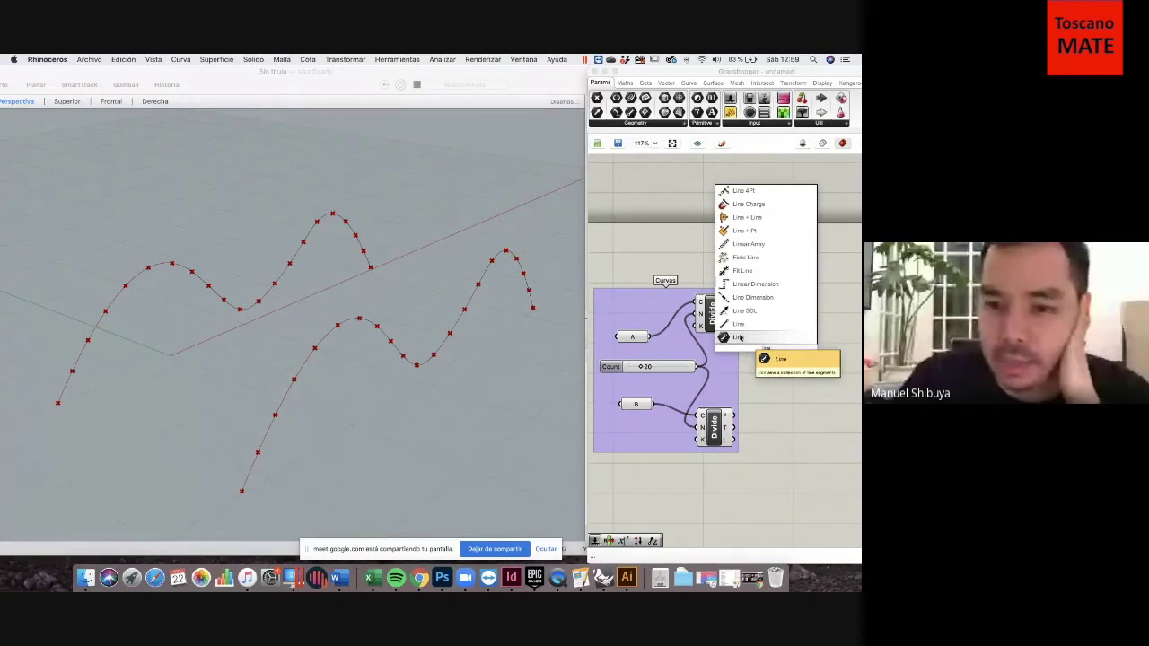
pyautogui.moveTo(737, 336); pyautogui.dragTo(771, 314)
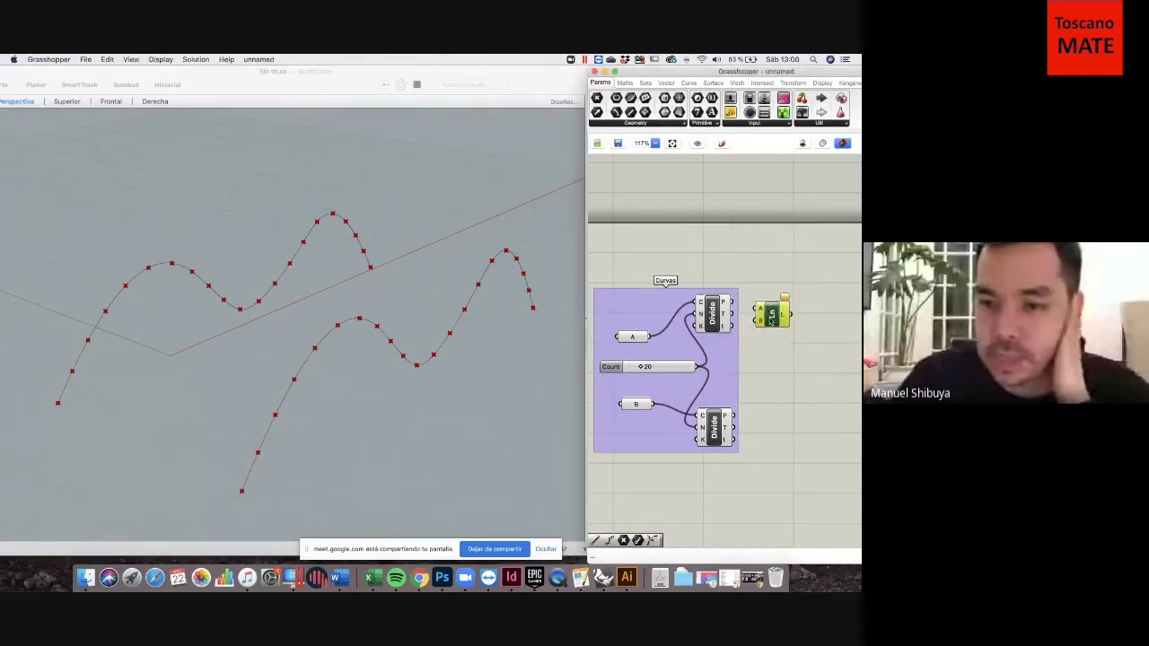
# Place a Line parameter below the Line component and delete it again.
pyautogui.doubleClick(786, 392)
pyautogui.write('line')
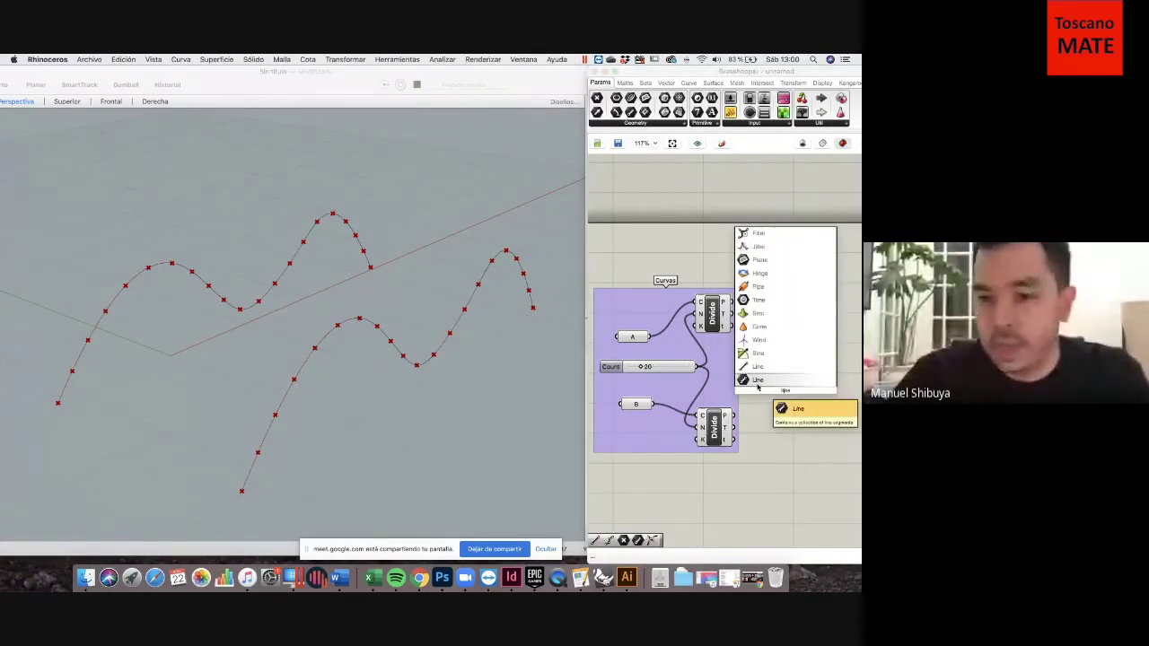
pyautogui.click(759, 380)
pyautogui.moveTo(793, 391); pyautogui.dragTo(775, 358)
pyautogui.click(777, 376)
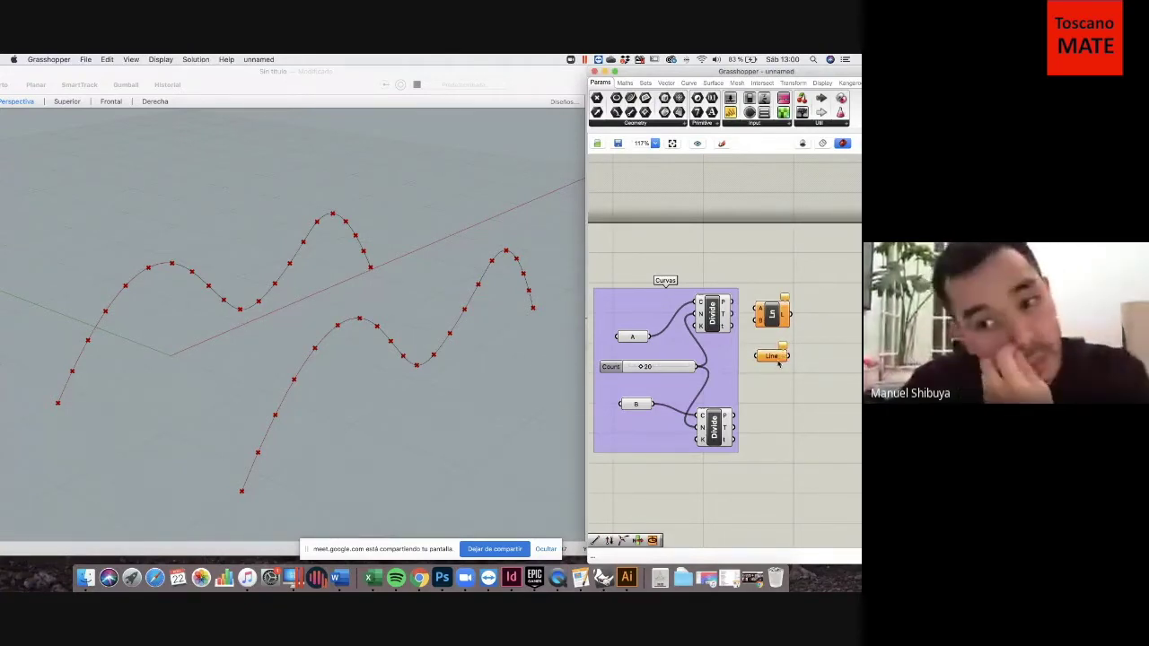
pyautogui.moveTo(778, 362)
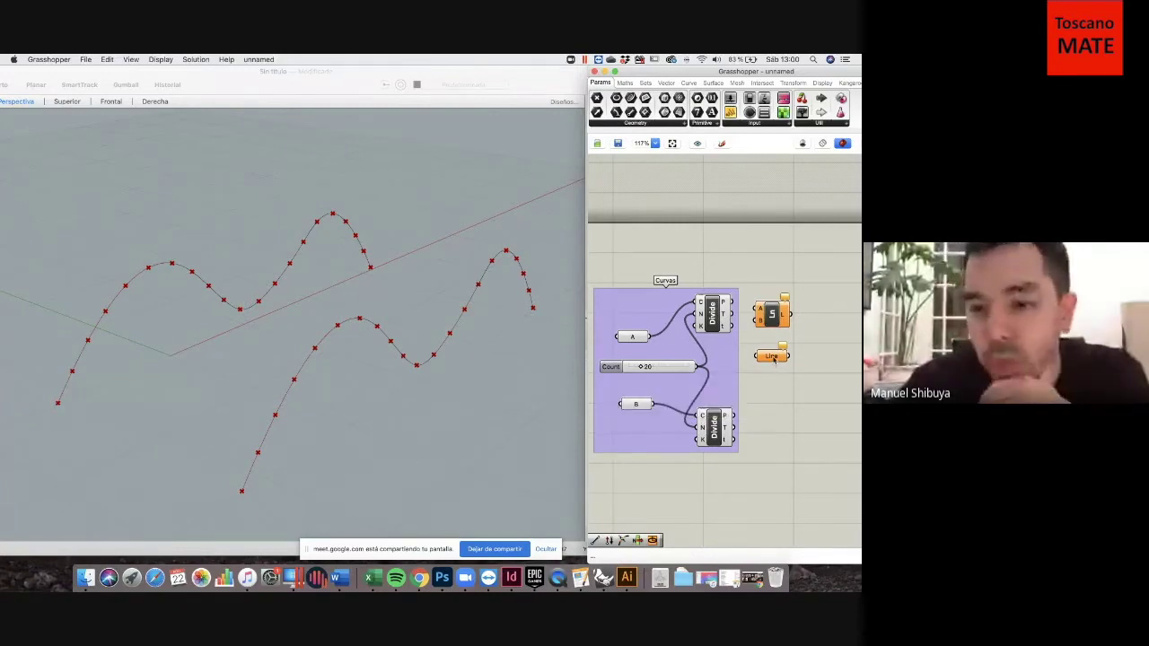
pyautogui.rightClick(773, 359)
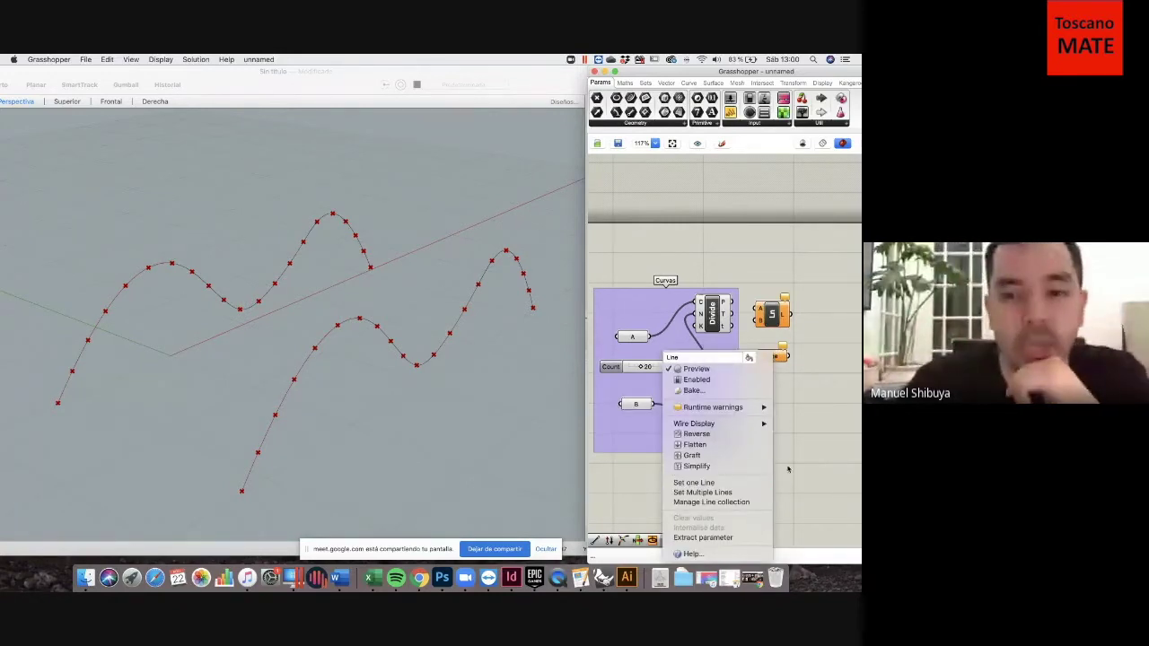
pyautogui.click(771, 359)
pyautogui.press('Delete')
# Move the Line component down to sit midway between the two Divide components.
pyautogui.moveTo(778, 323); pyautogui.dragTo(777, 354)
pyautogui.click(784, 432)
pyautogui.click(776, 334)
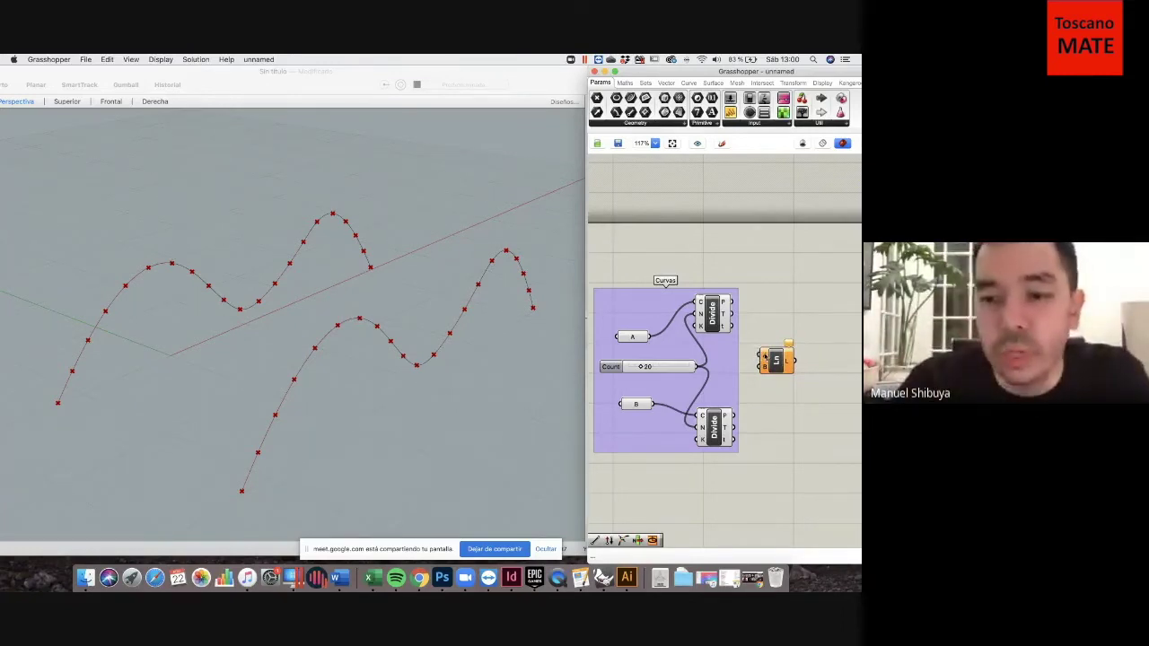
# Nudge the Line component slightly up and farther from the Curvas group, leaving it deselected.
pyautogui.moveTo(765, 368)
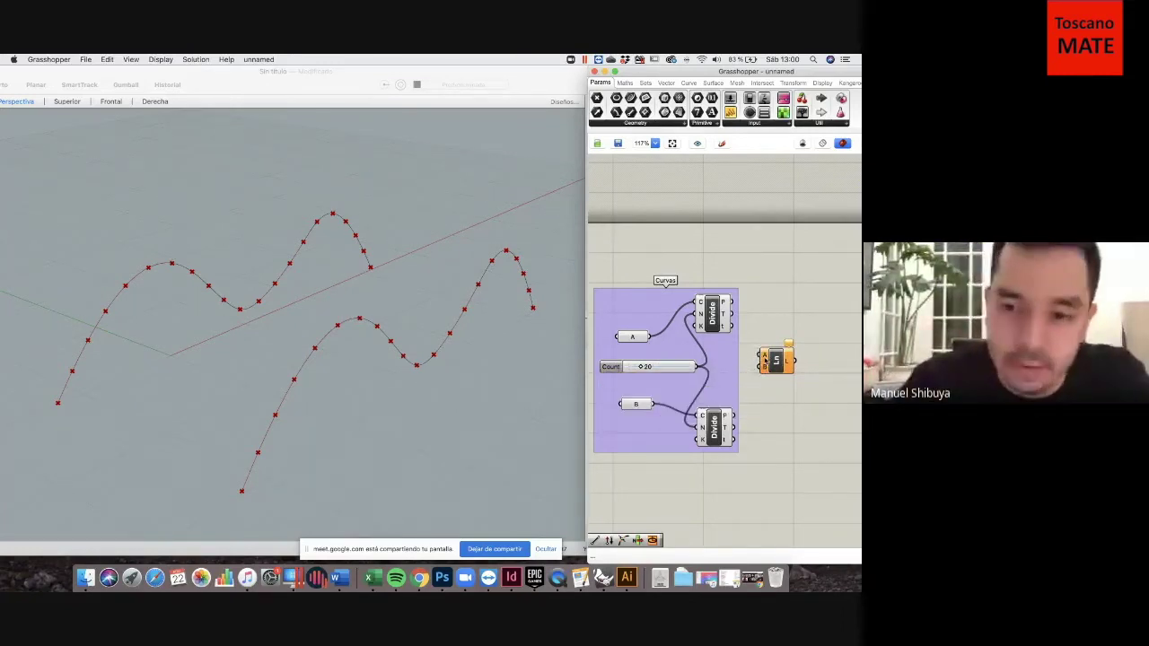
pyautogui.moveTo(765, 368); pyautogui.dragTo(771, 363)
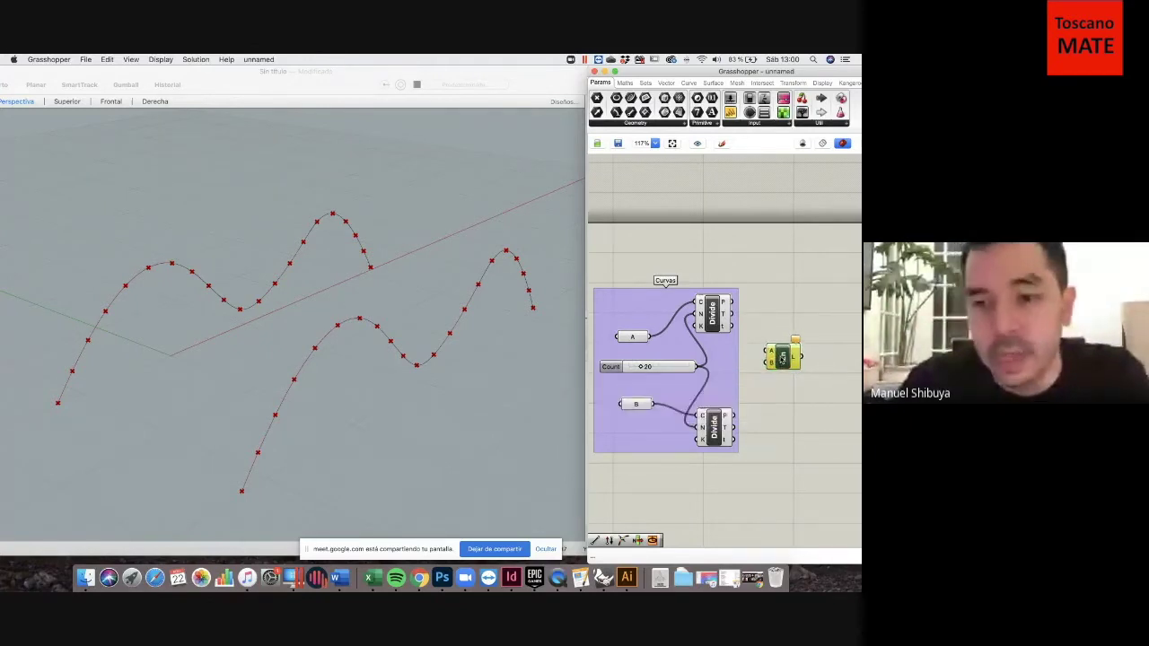
pyautogui.click(753, 307)
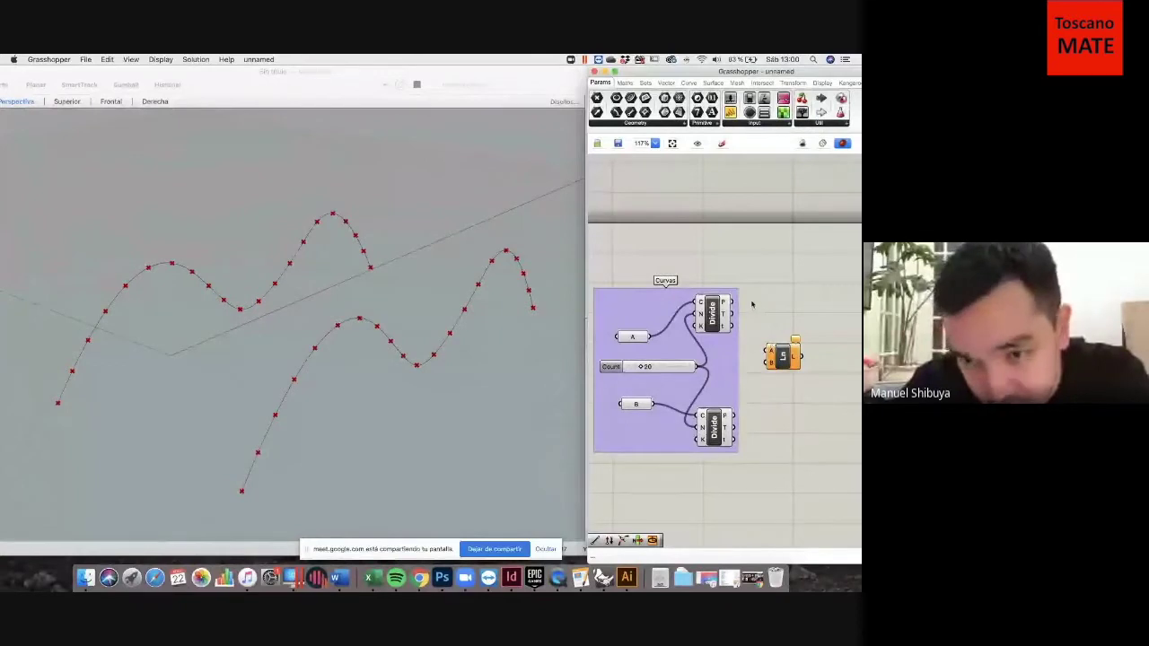
pyautogui.moveTo(752, 304); pyautogui.dragTo(801, 461)
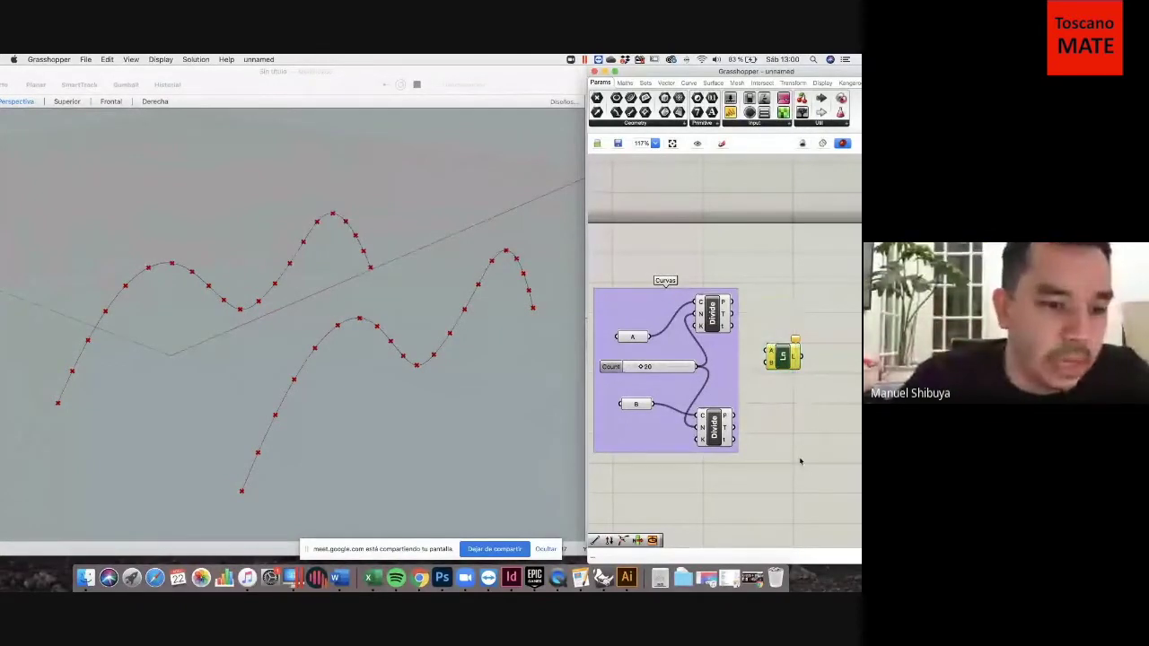
pyautogui.click(800, 461)
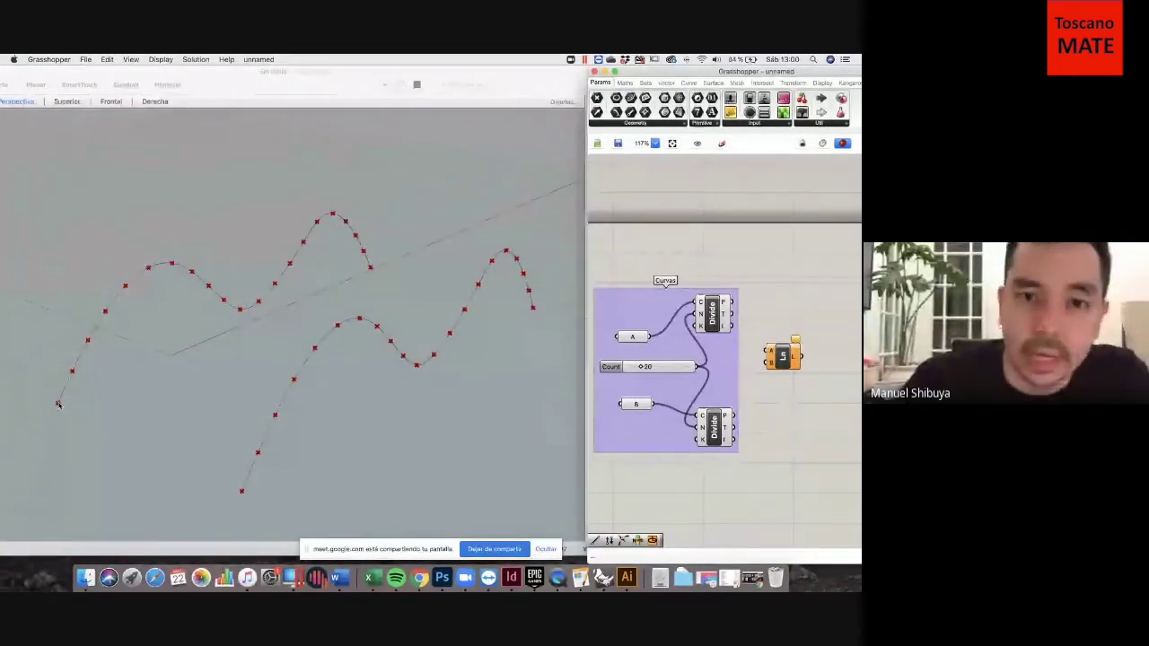
# Switch to Rhino to examine the corresponding division points at the lower ends of both curves, and return to the Grasshopper definition.
pyautogui.click(42, 394)
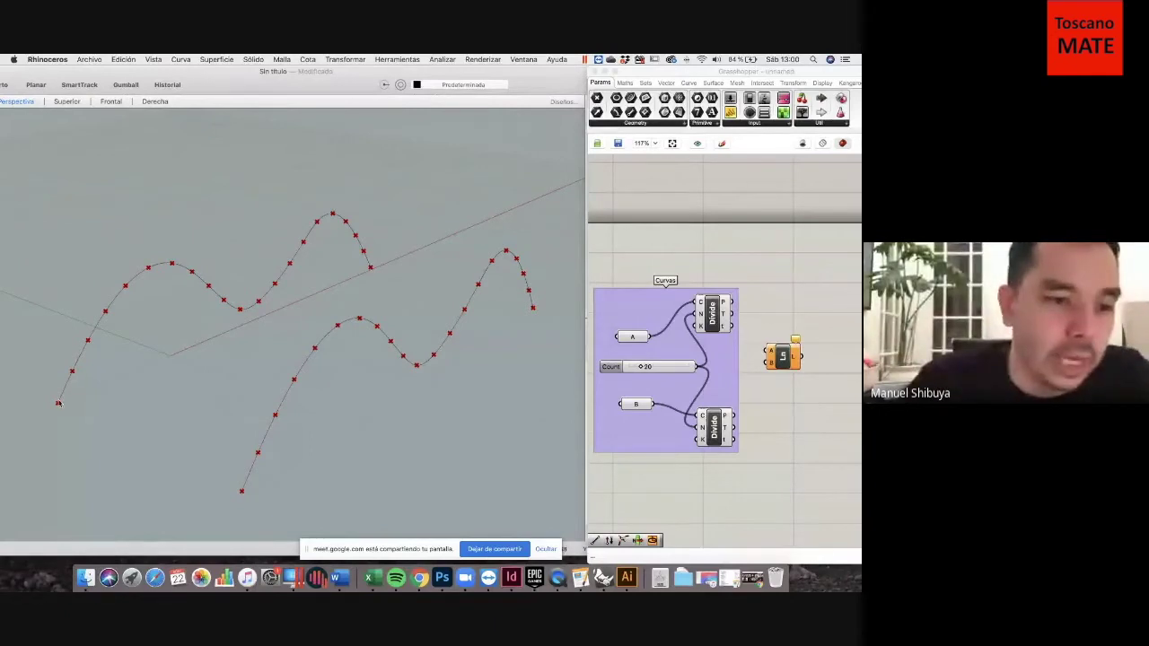
pyautogui.moveTo(44, 394); pyautogui.dragTo(84, 428)
pyautogui.moveTo(26, 377); pyautogui.dragTo(84, 449)
pyautogui.moveTo(224, 472); pyautogui.dragTo(267, 519)
pyautogui.moveTo(57, 351); pyautogui.dragTo(88, 379)
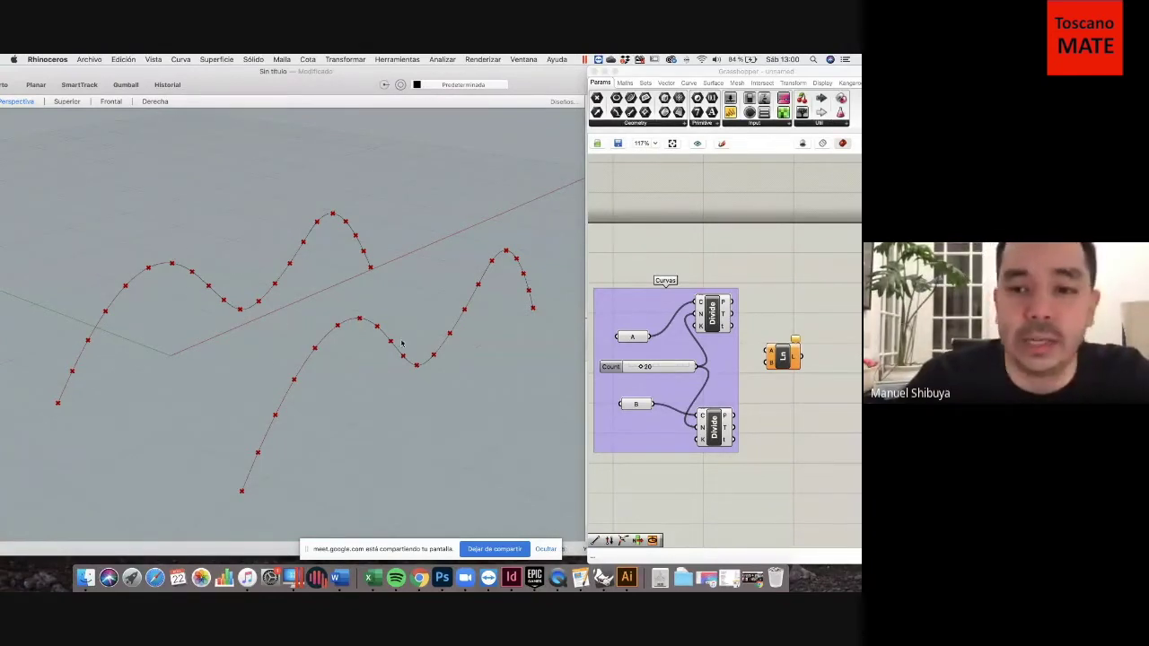
pyautogui.click(852, 351)
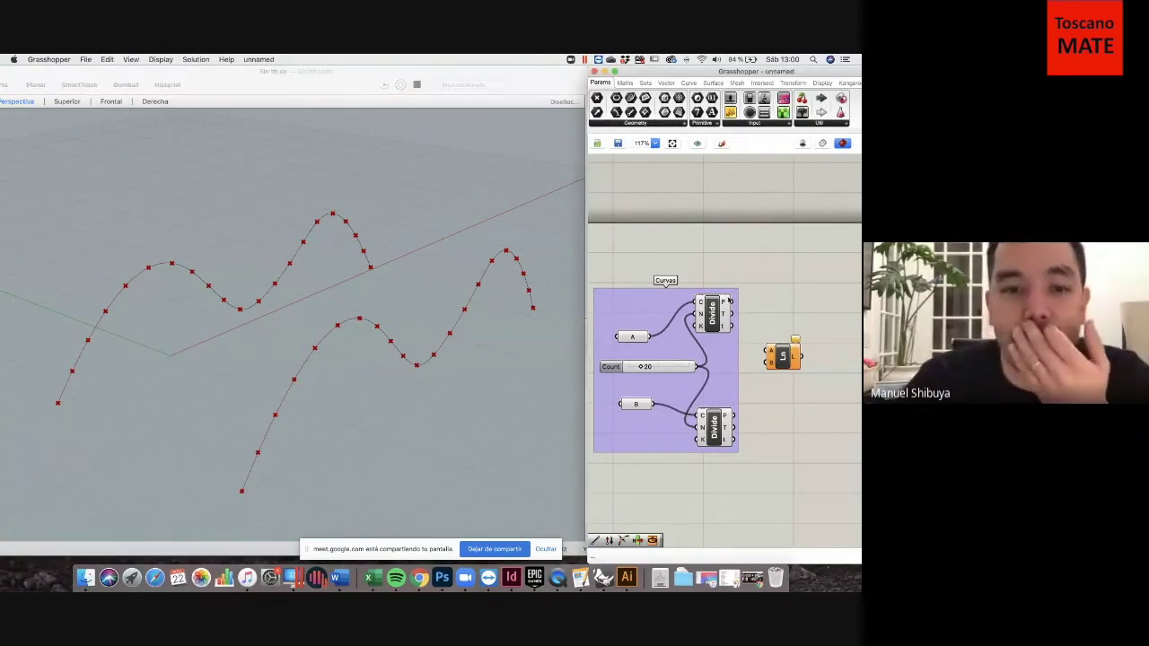
pyautogui.moveTo(729, 301)
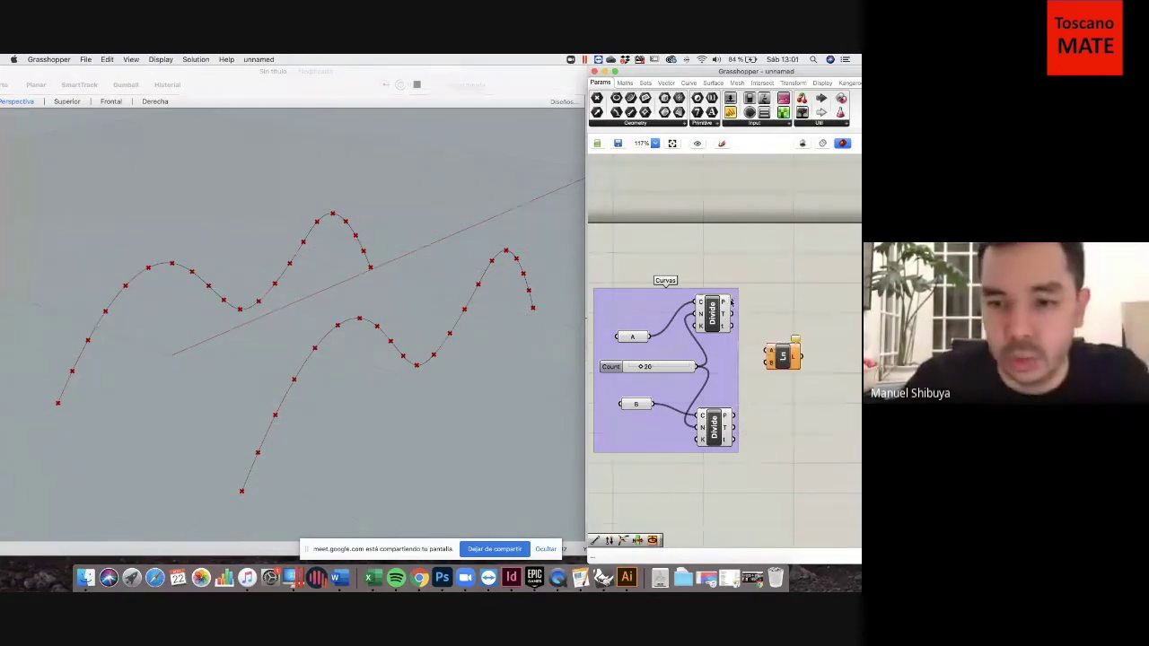
# Connect the upper Divide component's points output to the Line component's start point input A.
pyautogui.moveTo(724, 305)
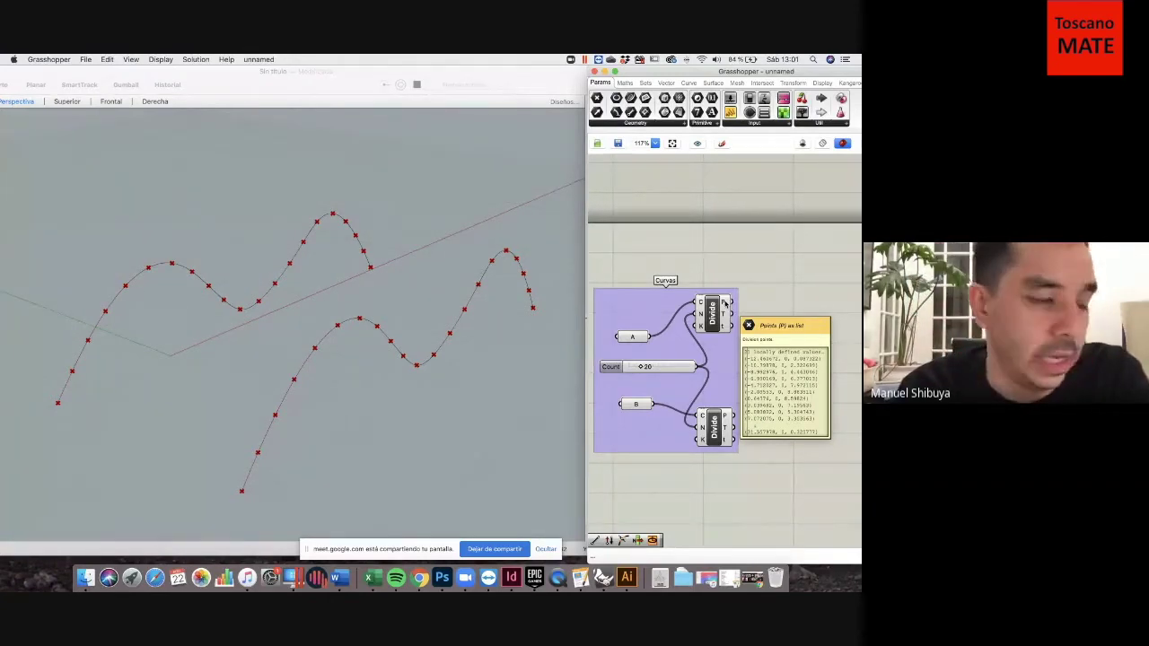
pyautogui.hotkey('ctrl', 'v')
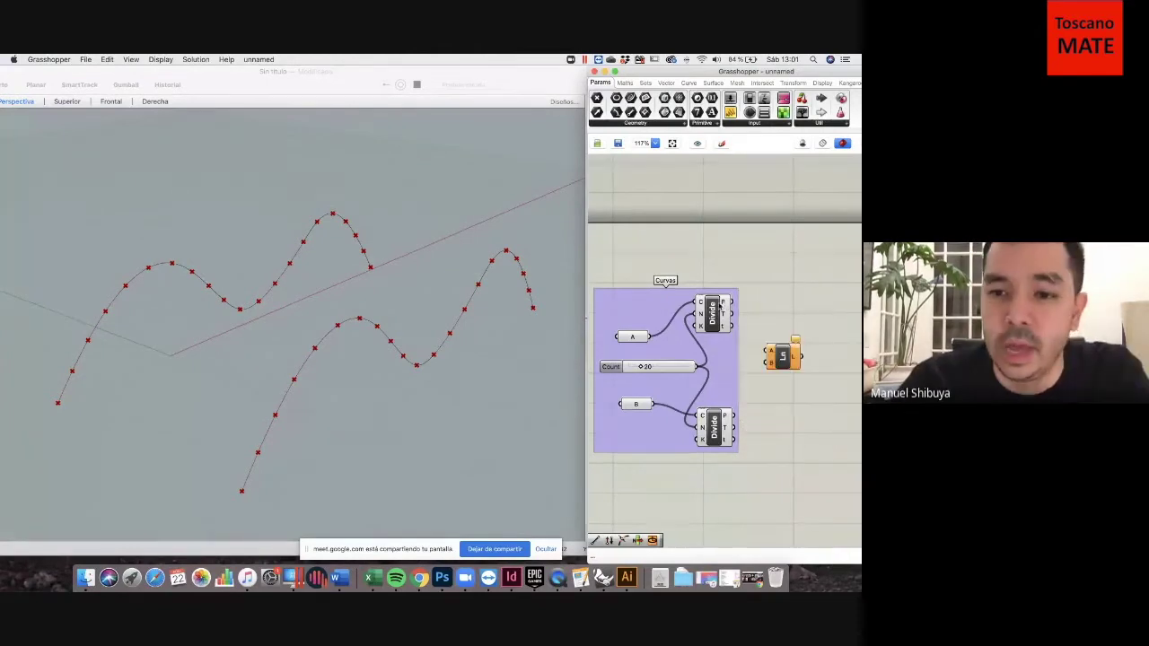
pyautogui.moveTo(728, 304)
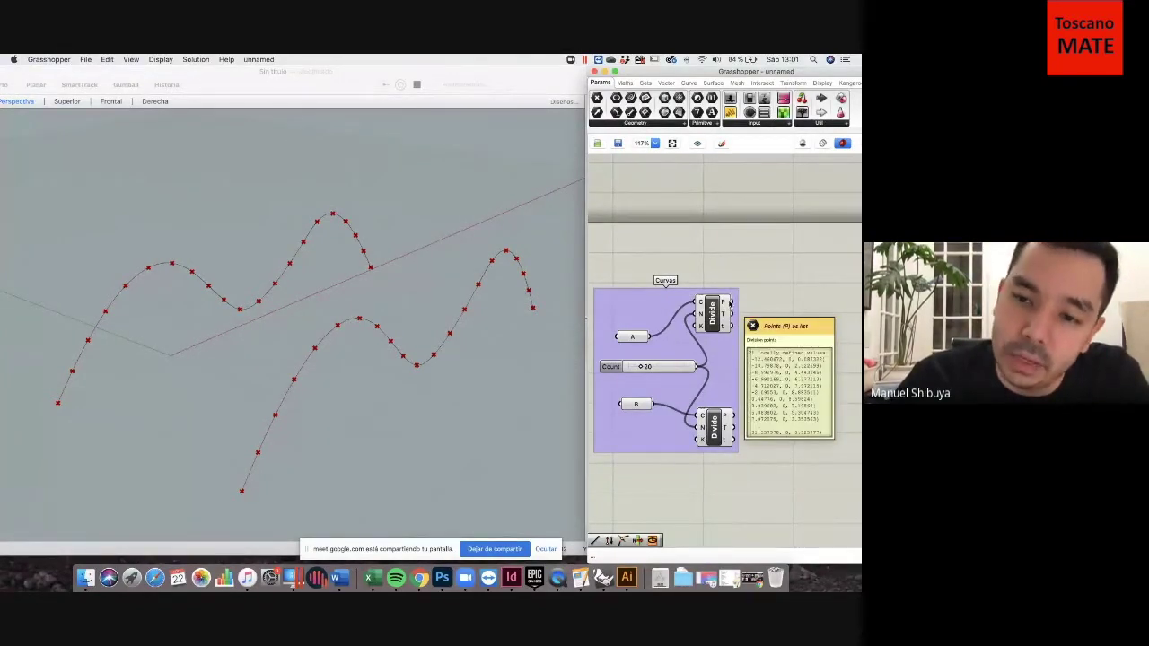
pyautogui.moveTo(730, 303); pyautogui.dragTo(762, 351)
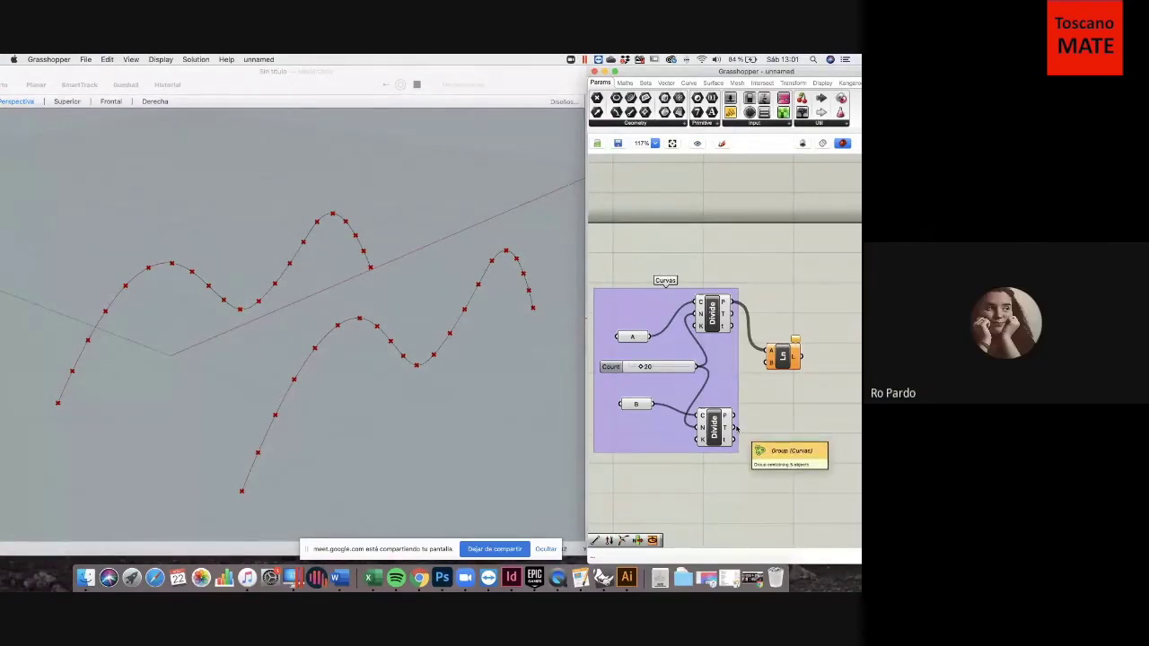
pyautogui.click(714, 314)
pyautogui.doubleClick(703, 255)
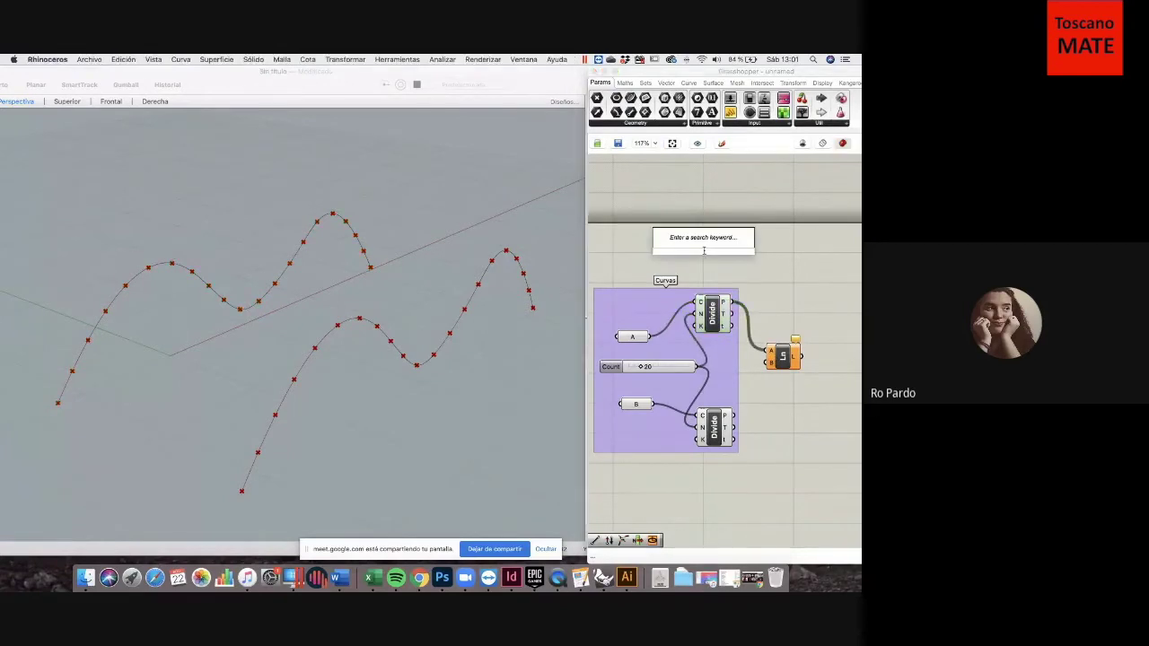
pyautogui.write('div')
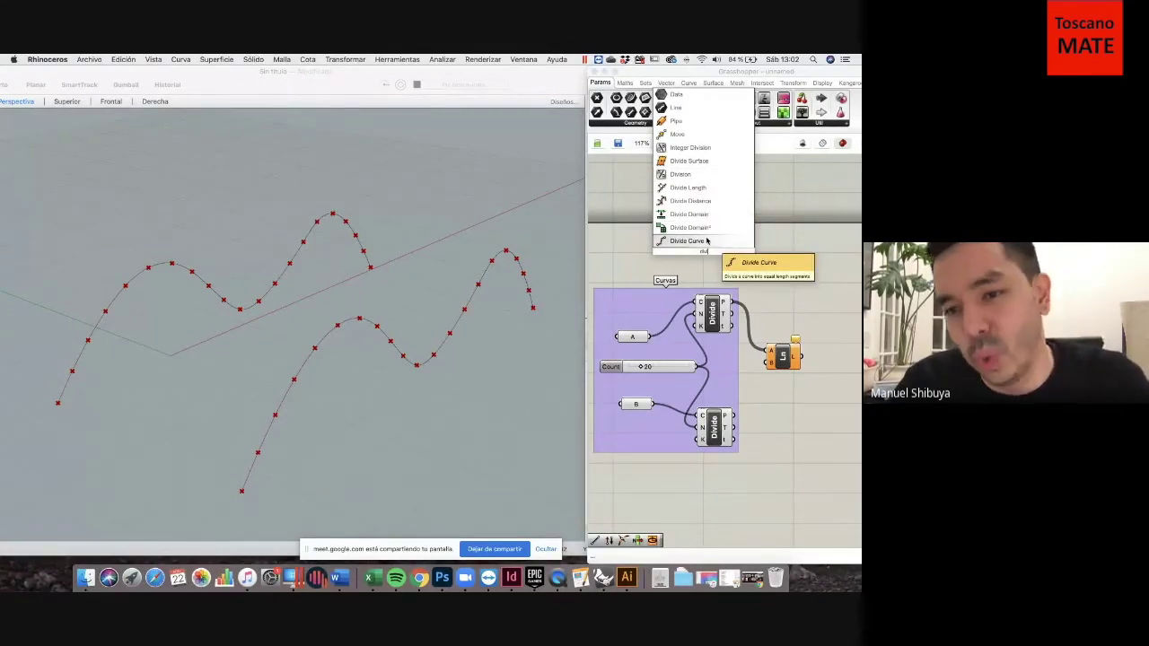
pyautogui.click(770, 322)
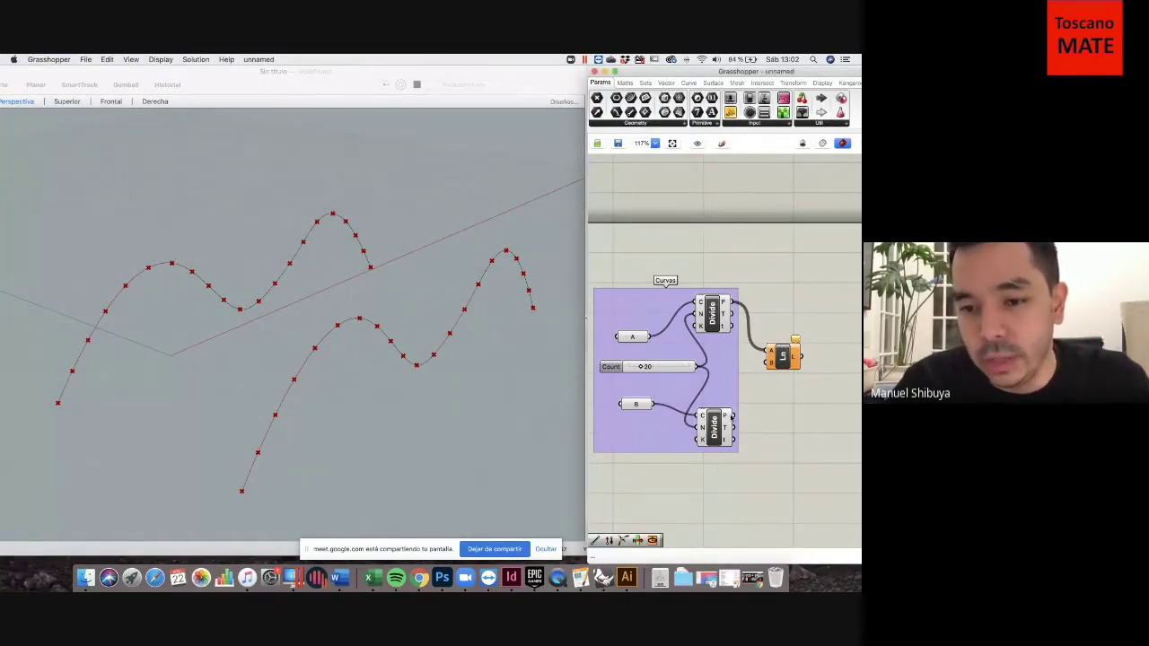
# Connect the lower Divide component's points output to the Line component's end point input B.
pyautogui.click(725, 423)
pyautogui.click(779, 434)
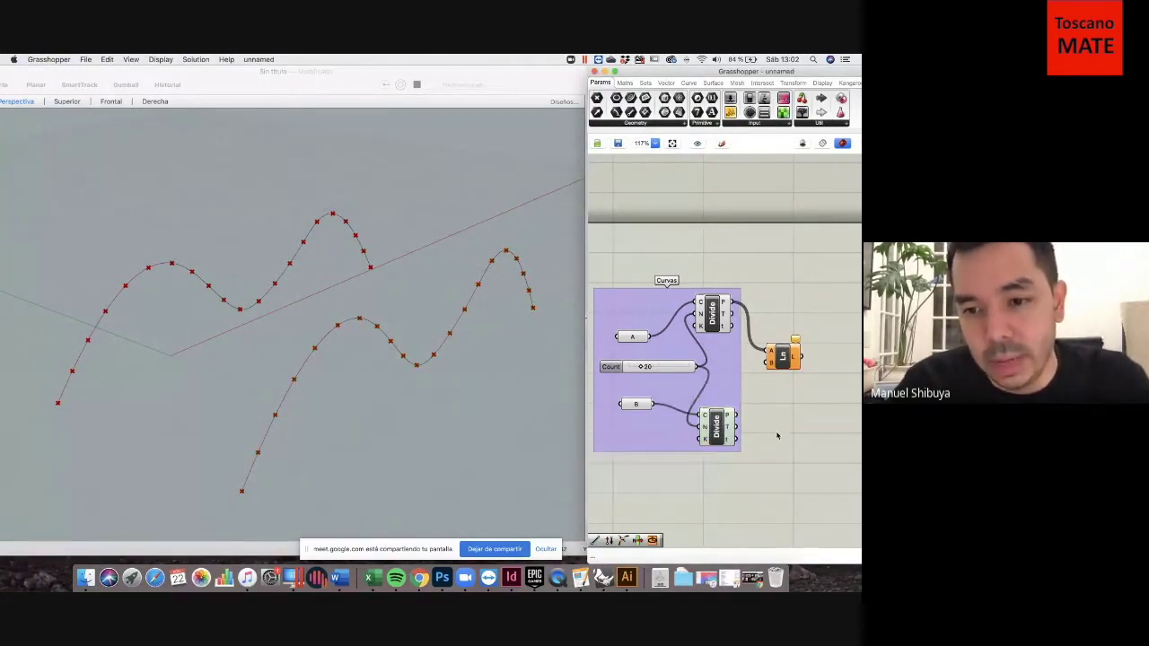
pyautogui.click(718, 427)
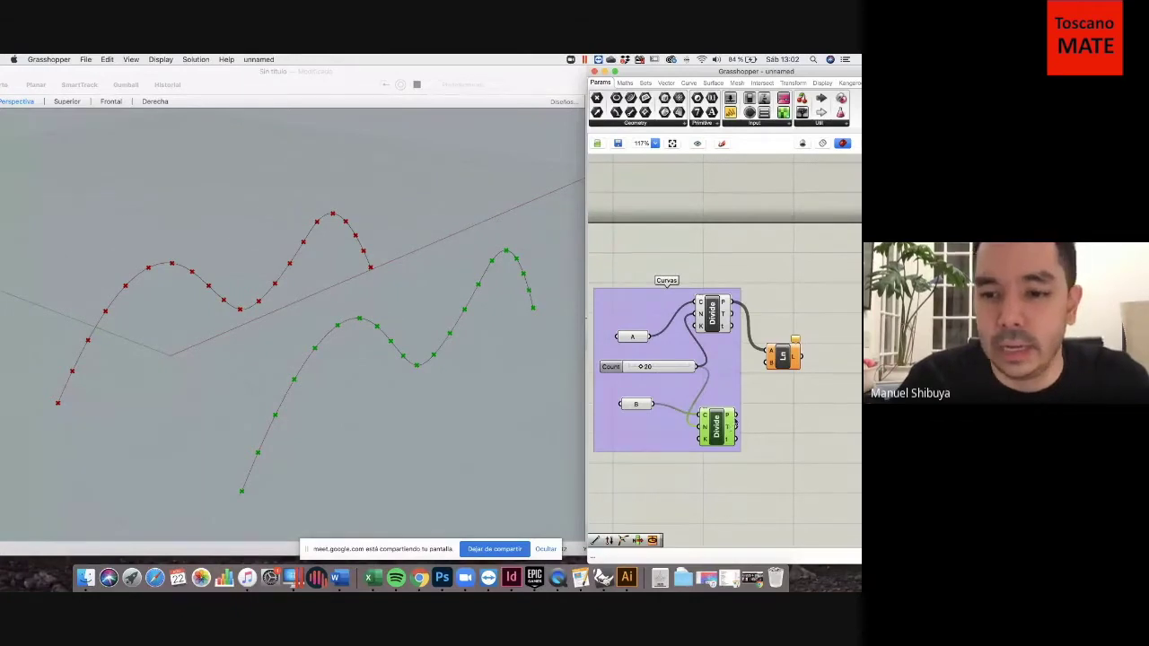
pyautogui.moveTo(737, 414); pyautogui.dragTo(765, 361)
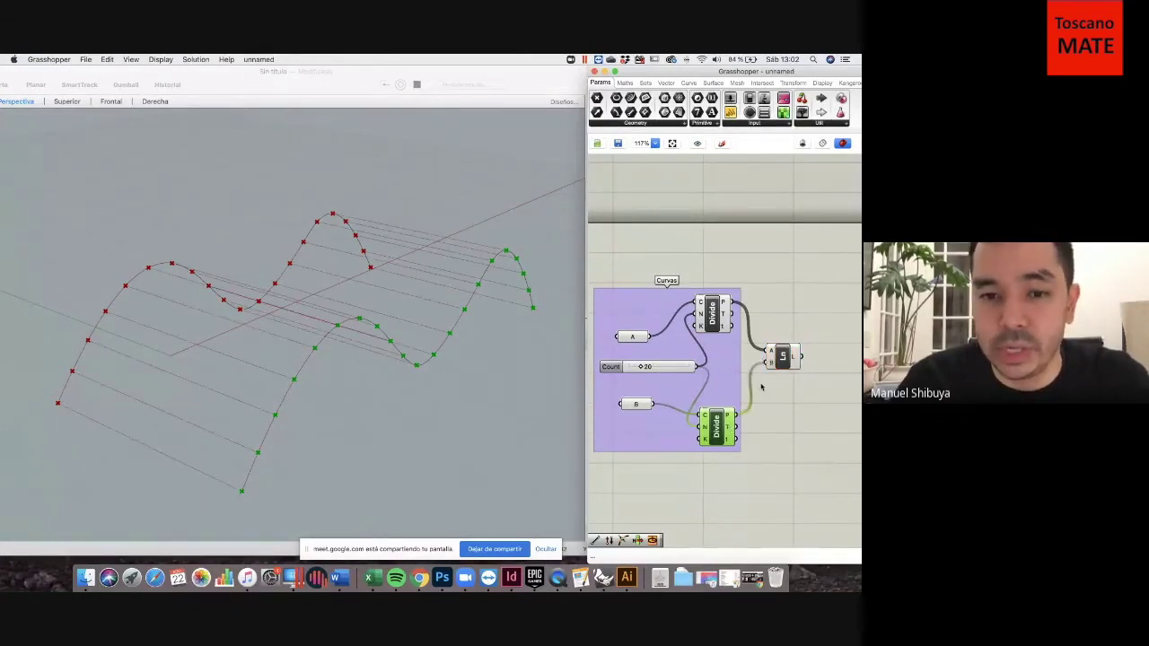
pyautogui.click(752, 440)
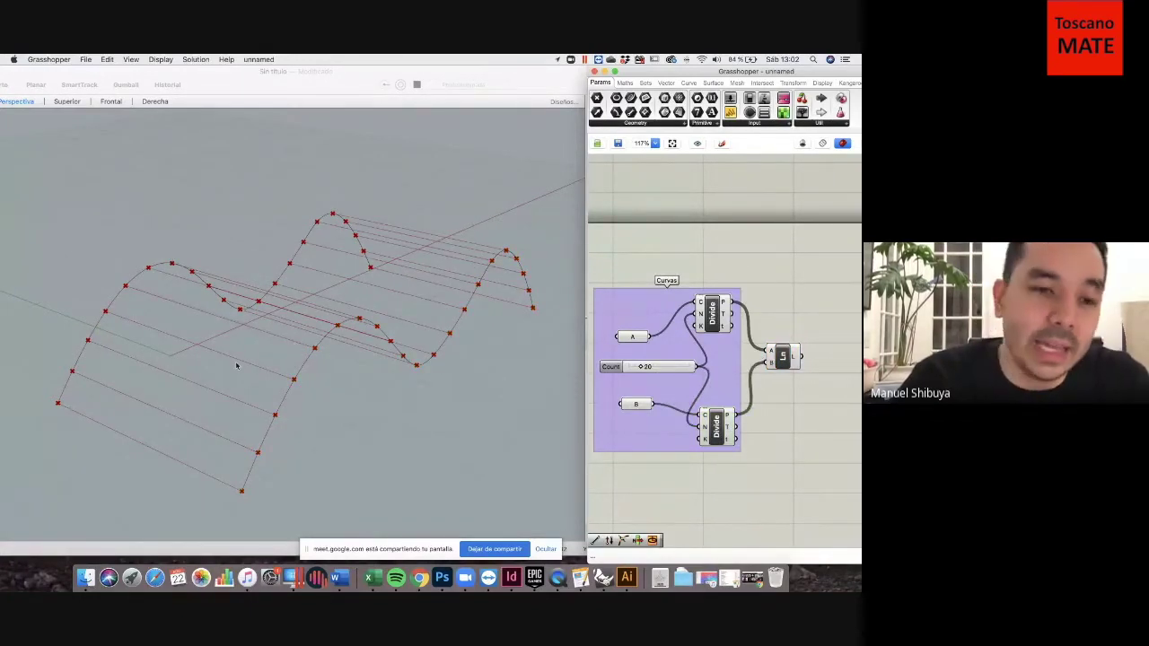
pyautogui.moveTo(237, 365); pyautogui.dragTo(264, 359, button='right')
pyautogui.moveTo(413, 445); pyautogui.dragTo(37, 409, button='right')
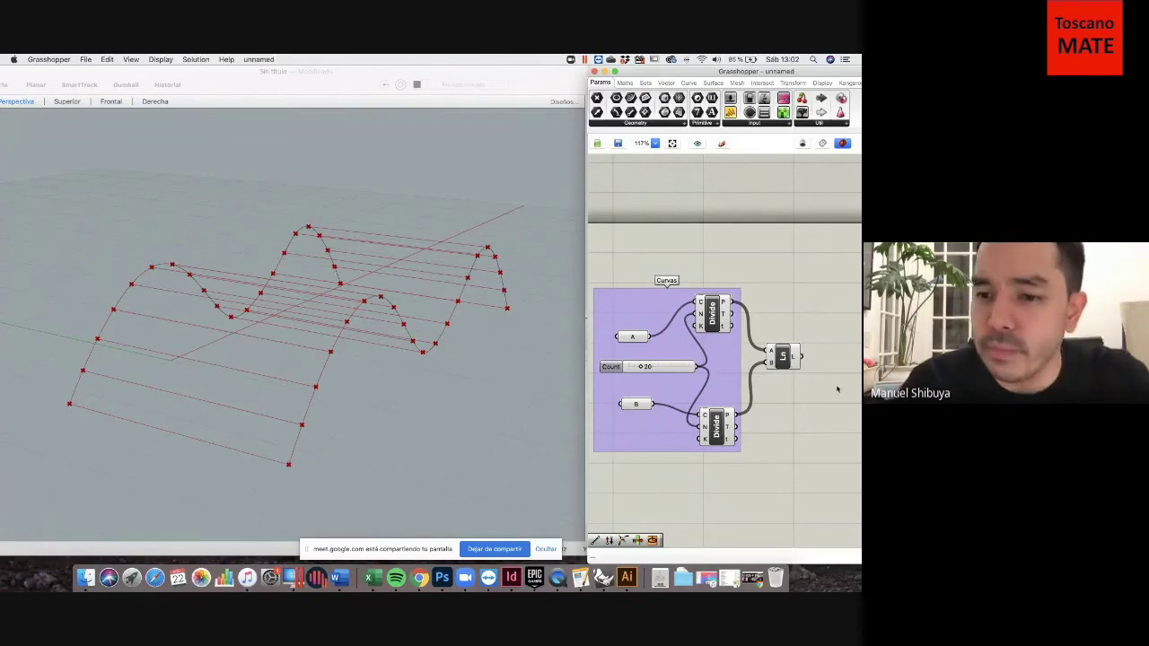
pyautogui.moveTo(262, 275); pyautogui.dragTo(341, 291, button='right')
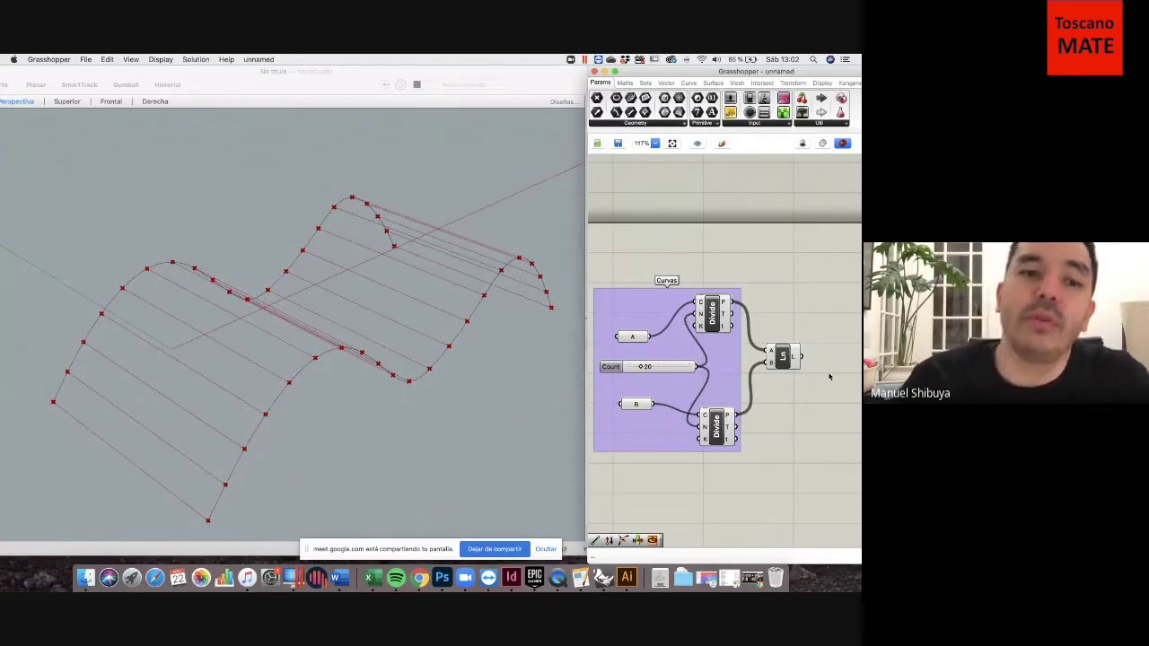
# Add a Point On Curve component on the canvas beside the Line component.
pyautogui.hscroll(3, 829, 377)
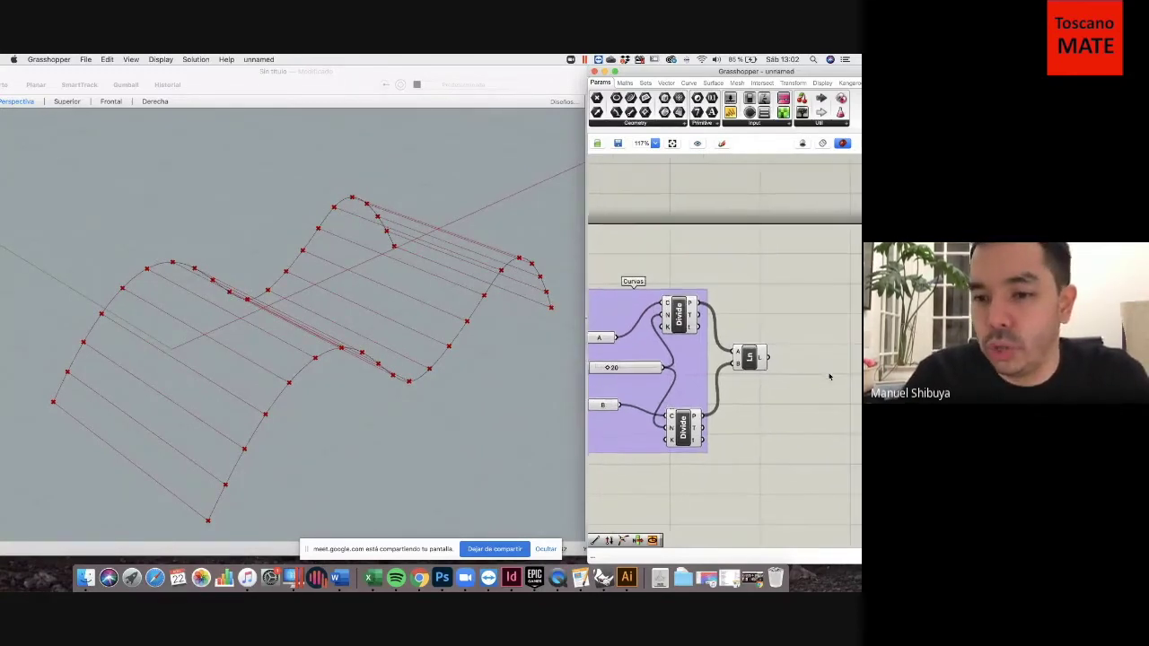
pyautogui.doubleClick(811, 365)
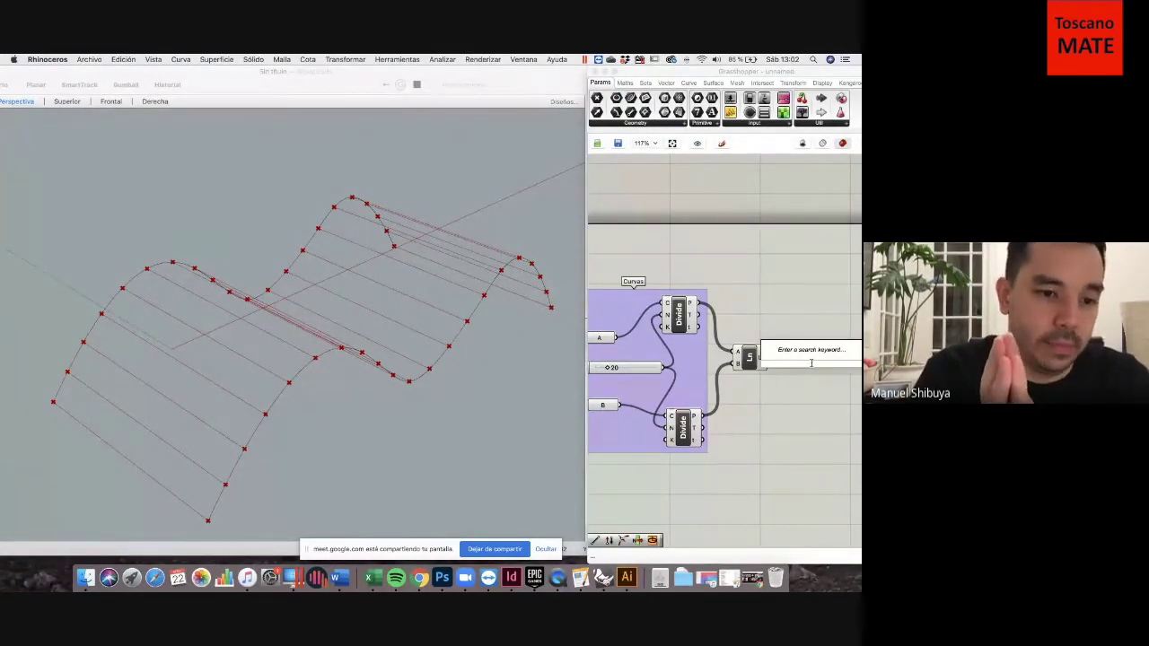
pyautogui.write('poi')
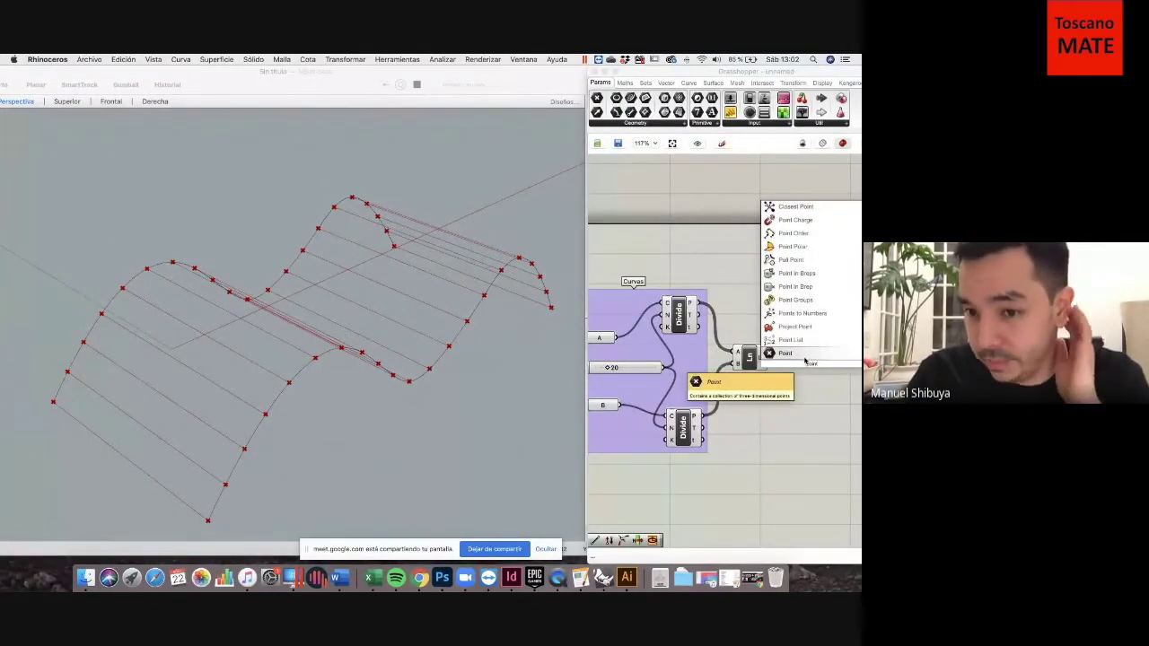
pyautogui.write('nt on')
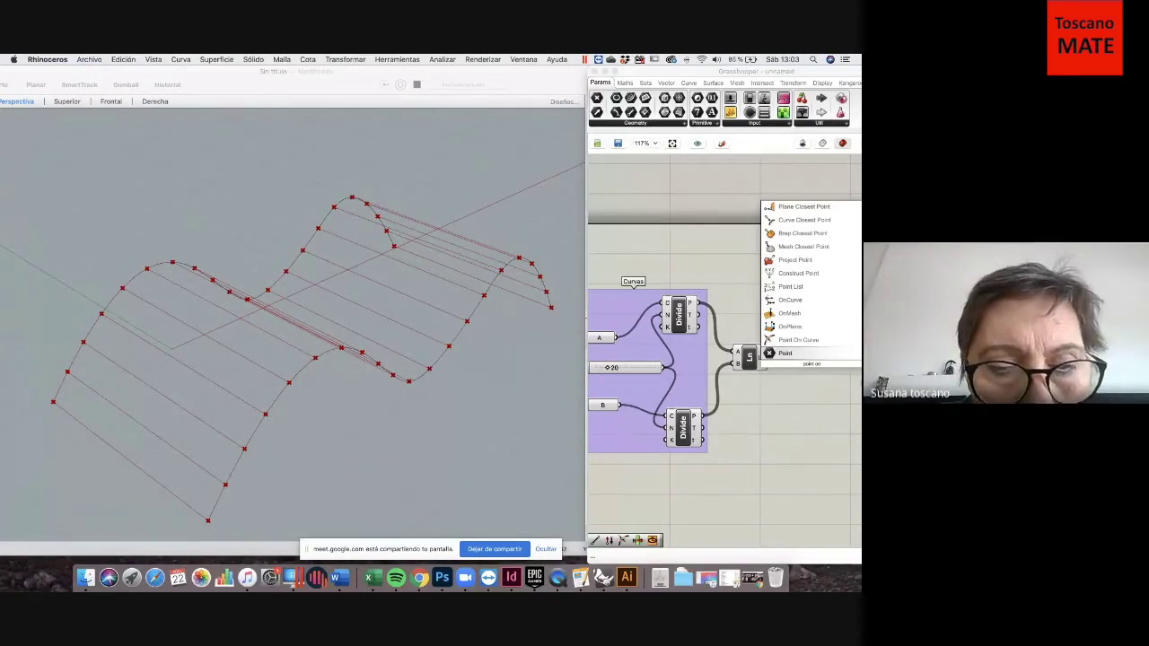
pyautogui.click(823, 340)
pyautogui.moveTo(827, 366); pyautogui.dragTo(838, 357)
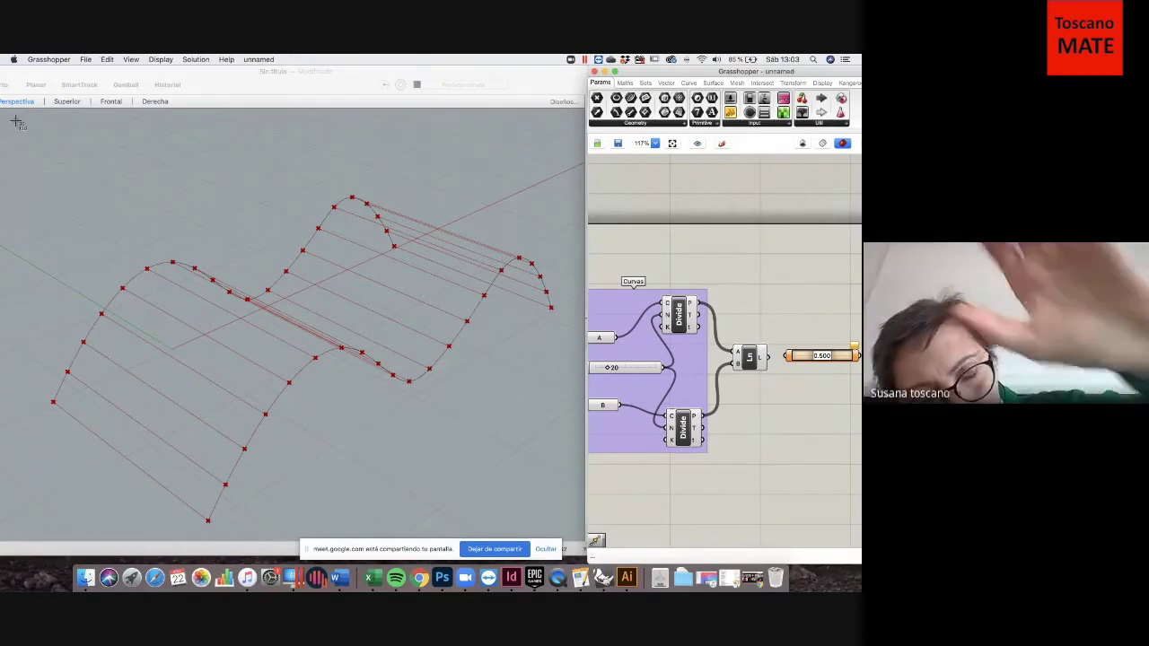
# Capture a screenshot of the whole perspective viewport, open it for markup and close it.
pyautogui.moveTo(1, 114); pyautogui.dragTo(582, 533)
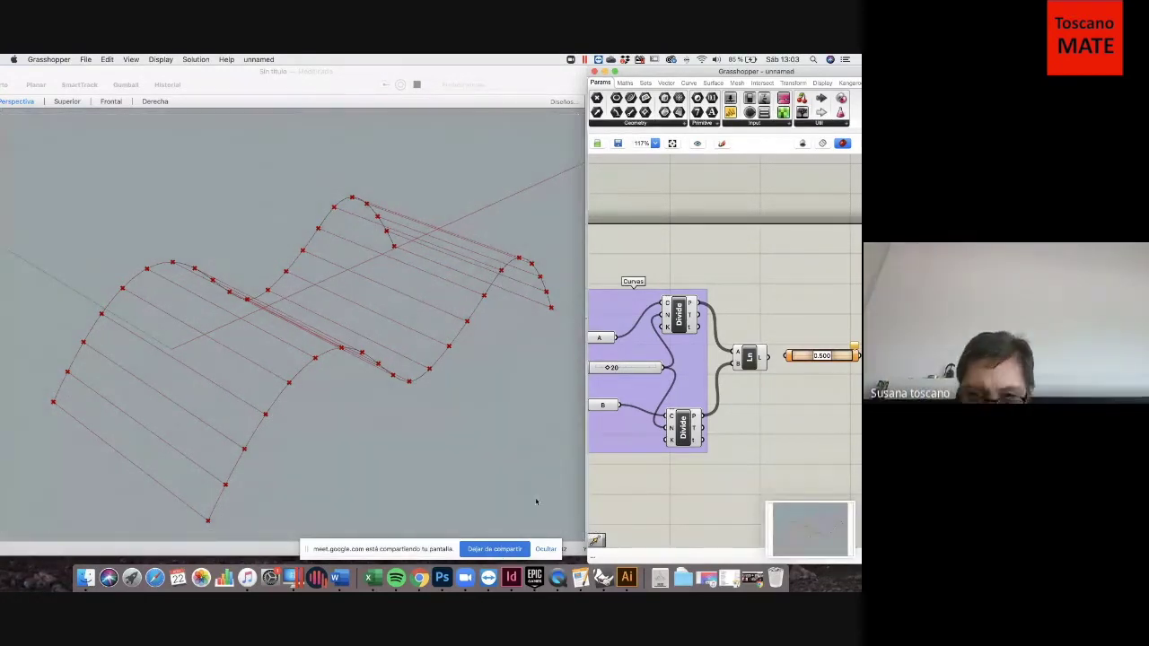
pyautogui.click(846, 546)
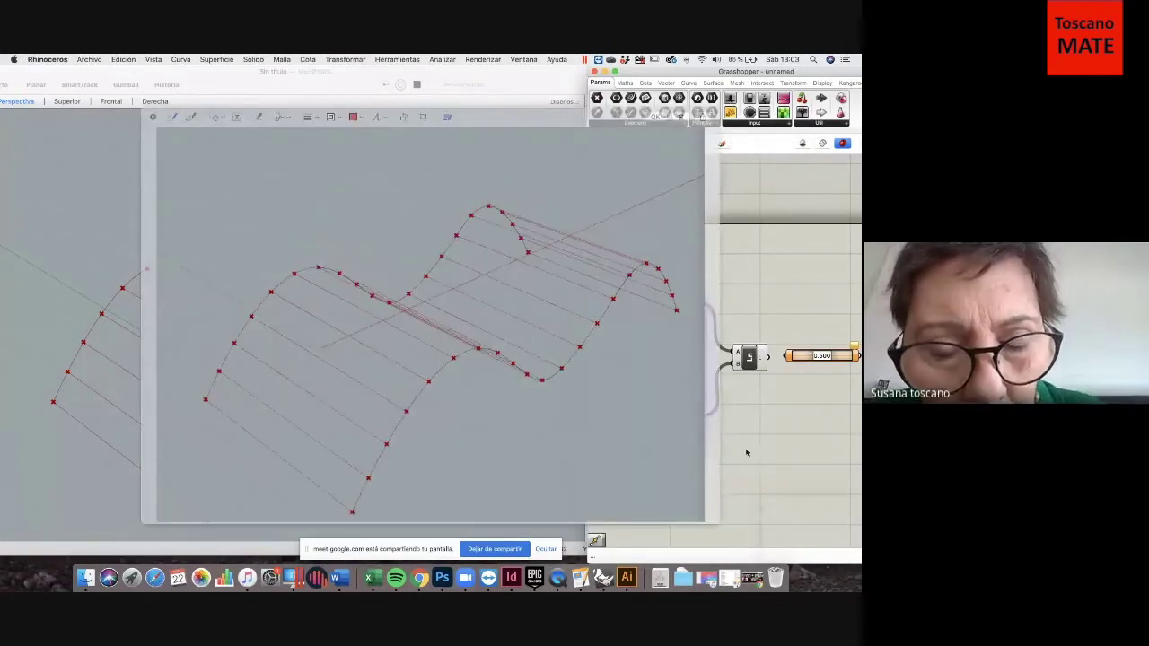
pyautogui.click(682, 116)
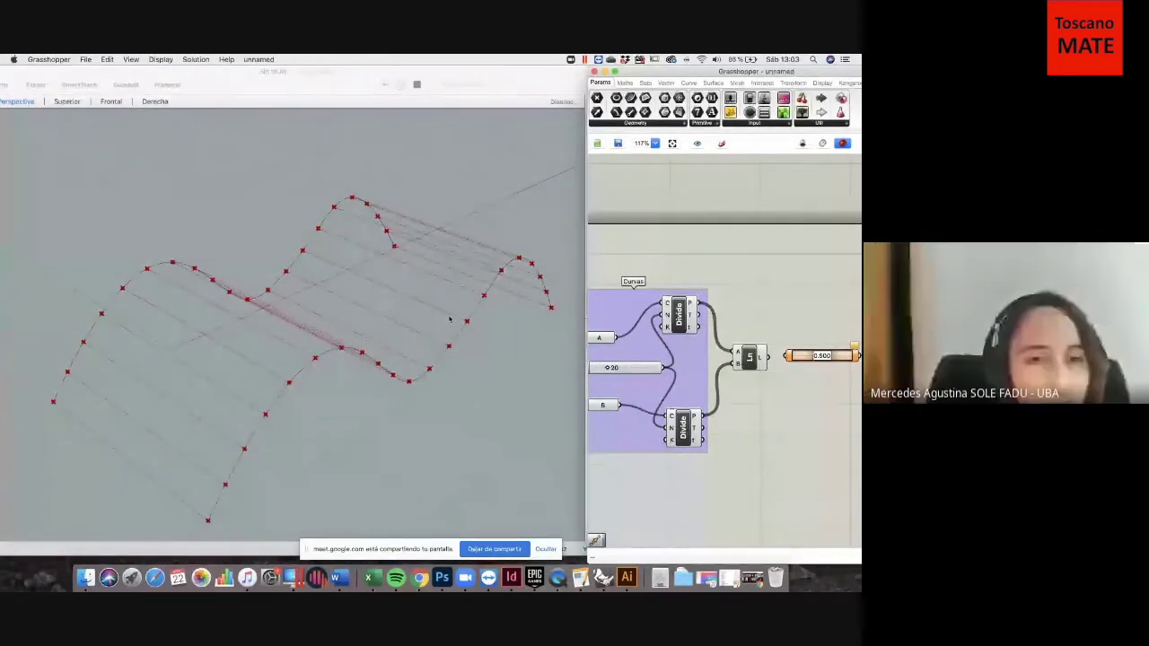
# Undo the Point On Curve placement and place a Point On Curve component beside the Line component again.
pyautogui.press('super+z')
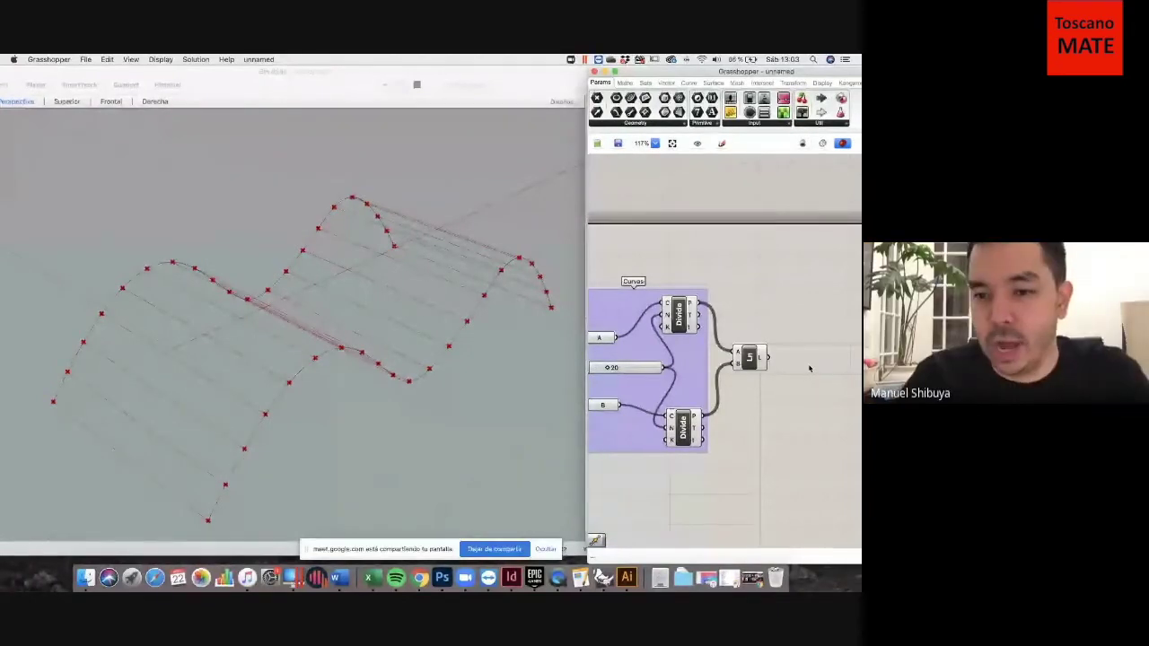
pyautogui.hscroll(3, 789, 378)
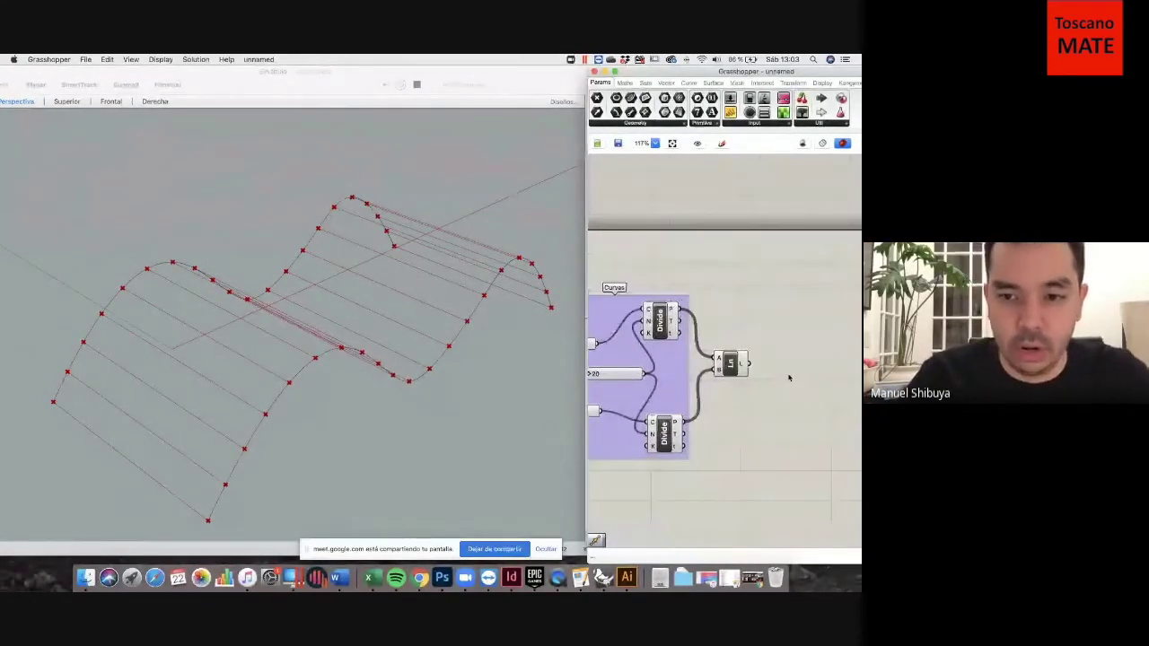
pyautogui.moveTo(789, 378); pyautogui.dragTo(738, 348, button='right')
pyautogui.doubleClick(726, 339)
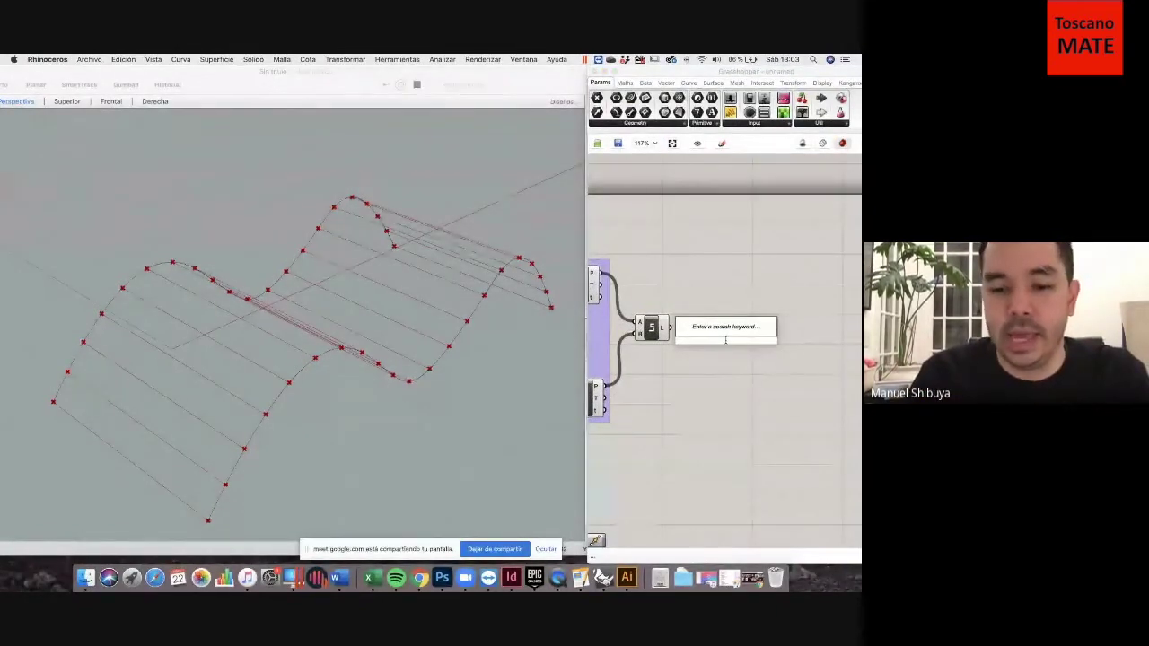
pyautogui.write('point on curv')
pyautogui.click(724, 330)
pyautogui.moveTo(752, 341); pyautogui.dragTo(752, 328)
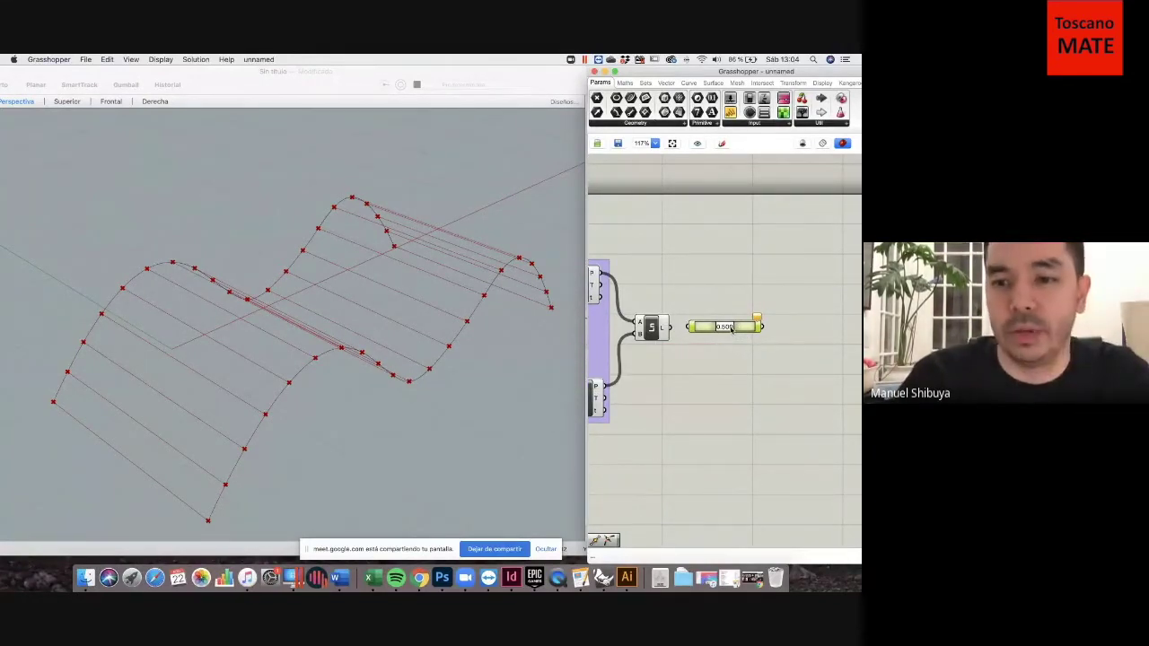
# Try the Point On Curve position options and lower its parameter, and delete the component.
pyautogui.rightClick(732, 329)
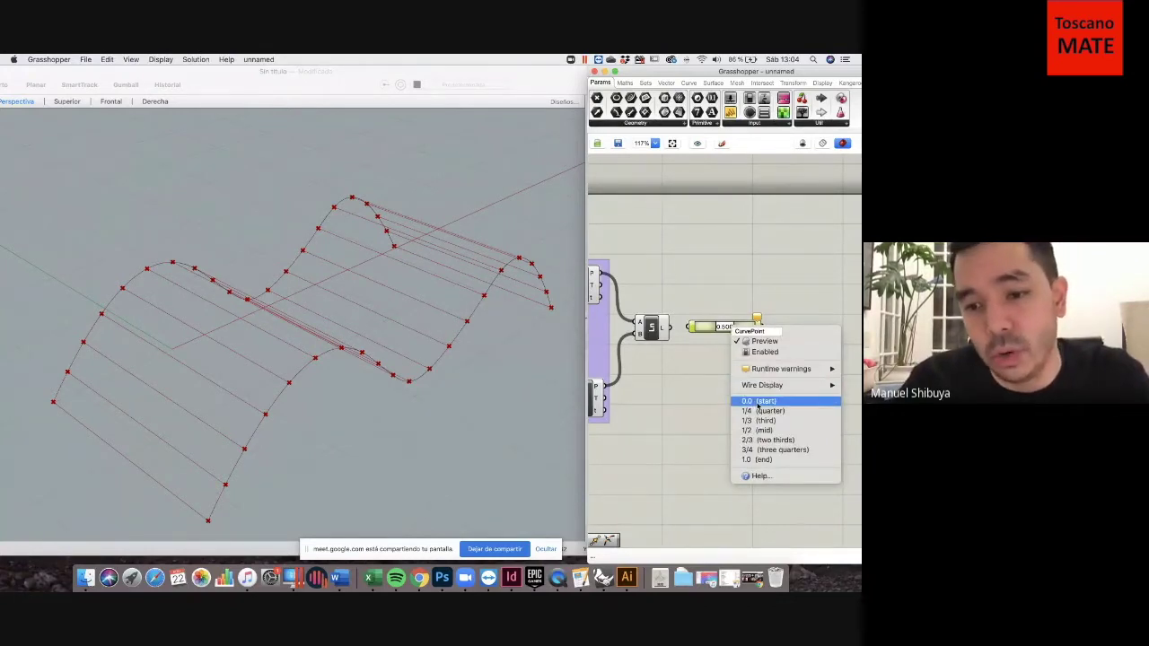
pyautogui.click(786, 460)
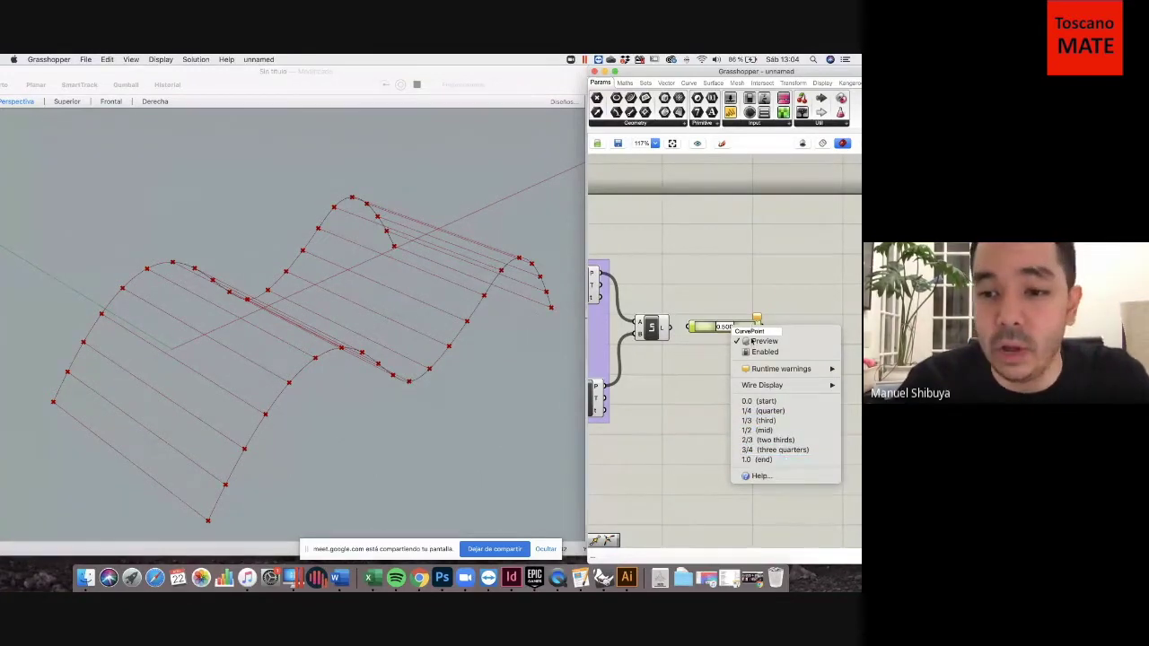
pyautogui.click(711, 346)
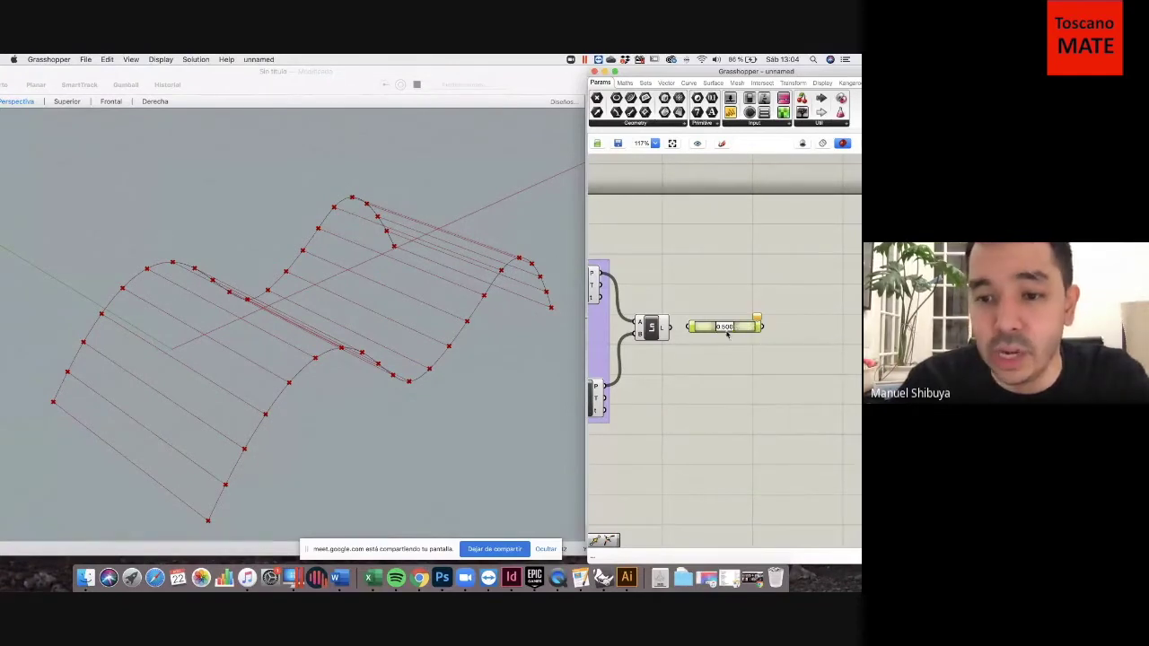
pyautogui.moveTo(729, 331); pyautogui.dragTo(724, 332)
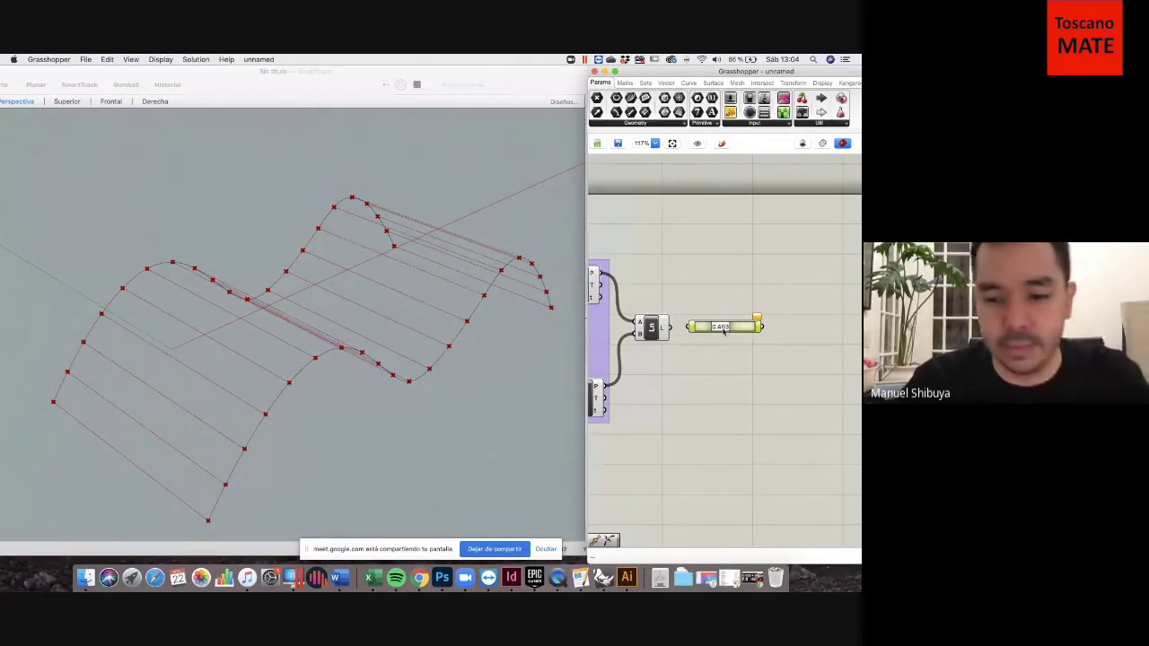
pyautogui.press('Delete')
# Add a fresh Point On Curve component and align it with the Line component's output.
pyautogui.doubleClick(714, 339)
pyautogui.write('point')
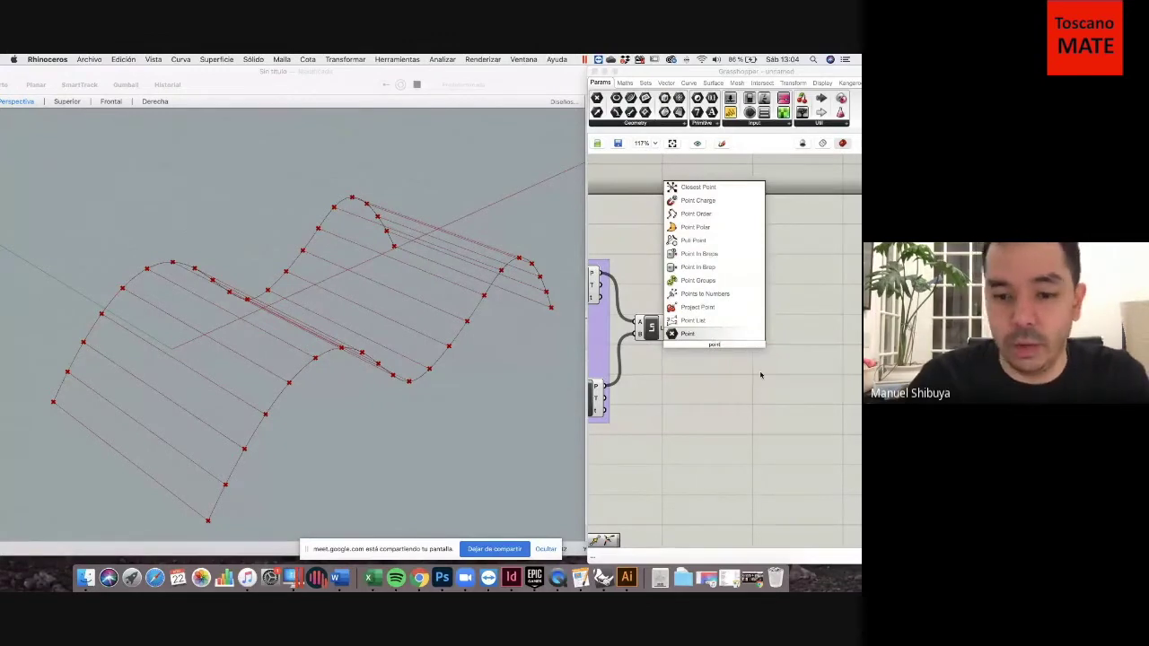
pyautogui.write(' on curve')
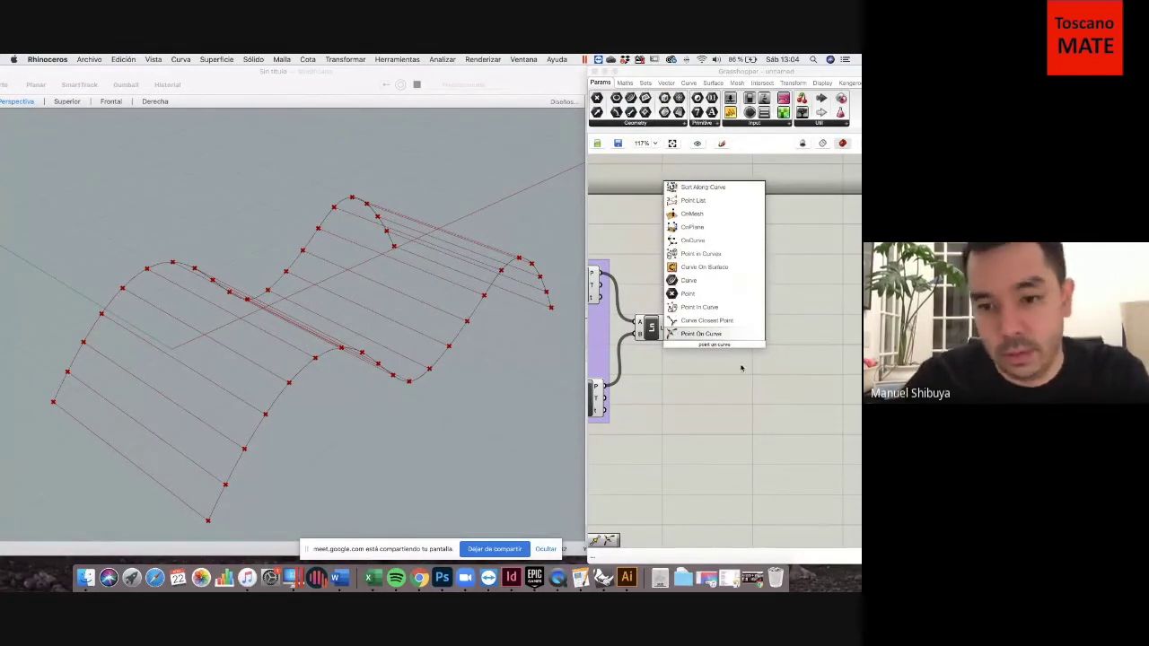
pyautogui.click(727, 335)
pyautogui.moveTo(728, 344); pyautogui.dragTo(753, 328)
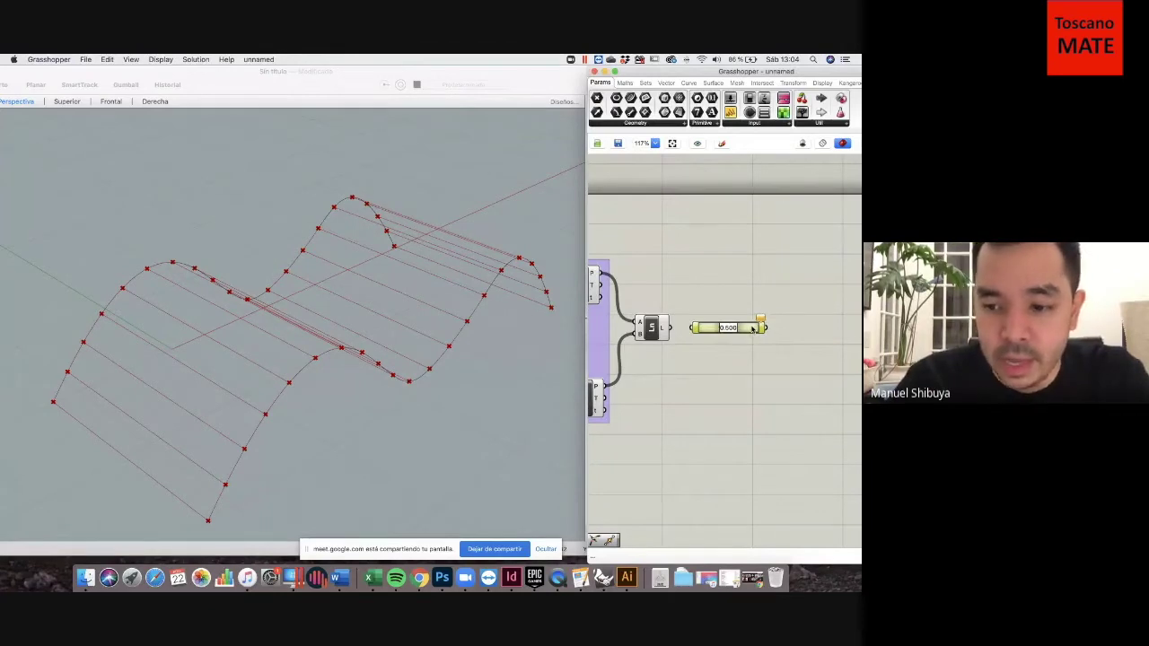
# Connect the Line output to the Point On Curve input to place a point on each connecting line.
pyautogui.moveTo(669, 328); pyautogui.dragTo(692, 329)
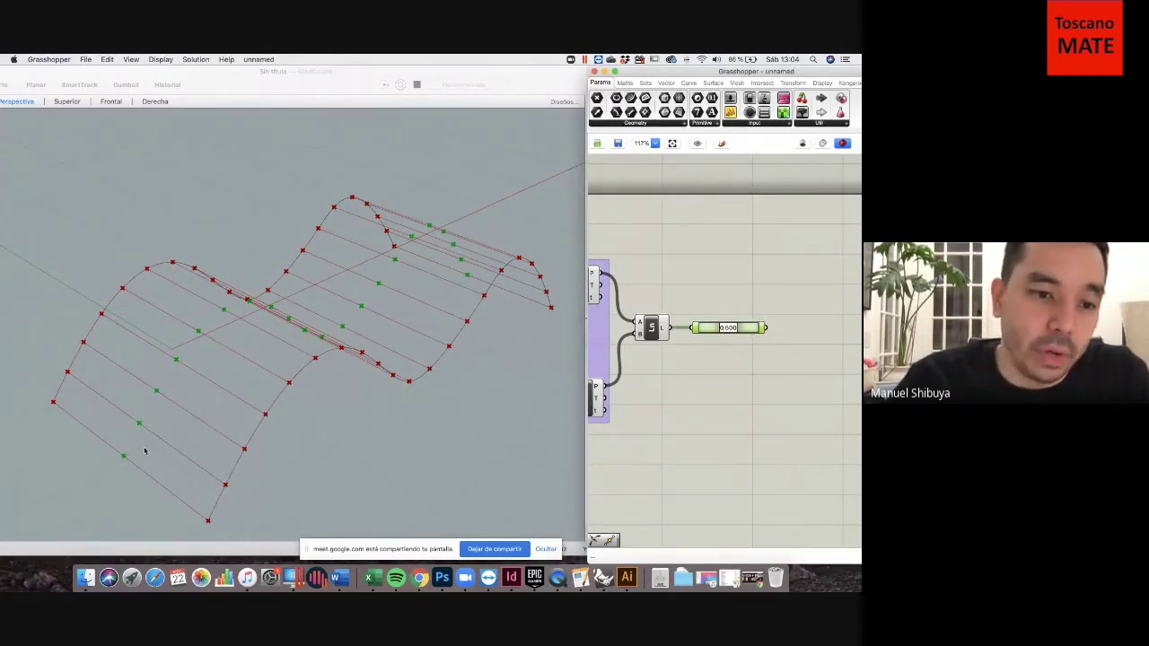
pyautogui.moveTo(193, 420)
pyautogui.mouseDown(button='right')
pyautogui.moveTo(223, 398)
pyautogui.moveTo(158, 429)
pyautogui.moveTo(161, 441)
pyautogui.mouseUp(button='right')
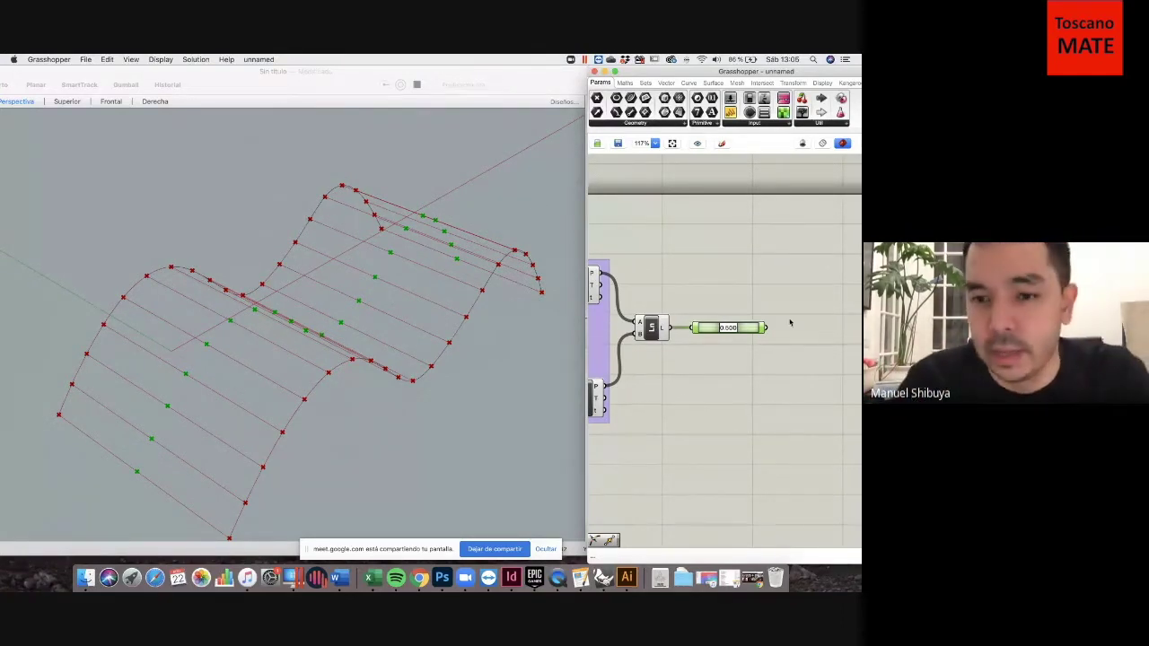
pyautogui.click(749, 283)
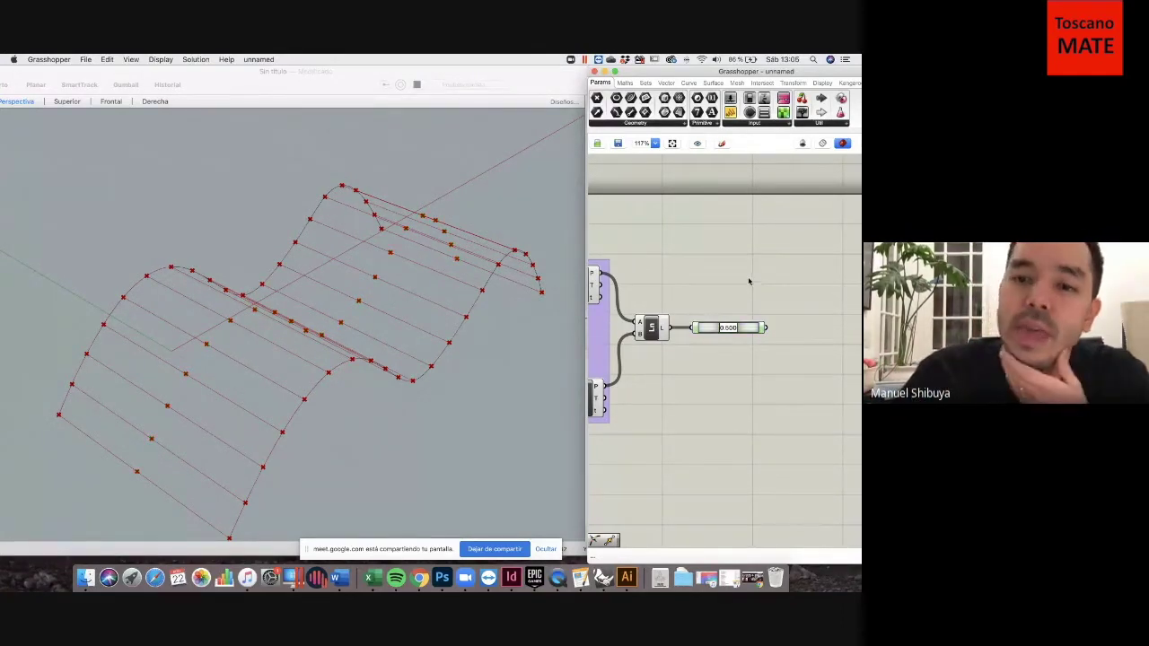
# Add a Move component beside the Point On Curve component.
pyautogui.doubleClick(799, 317)
pyautogui.click(768, 372)
pyautogui.hscroll(3, 772, 360)
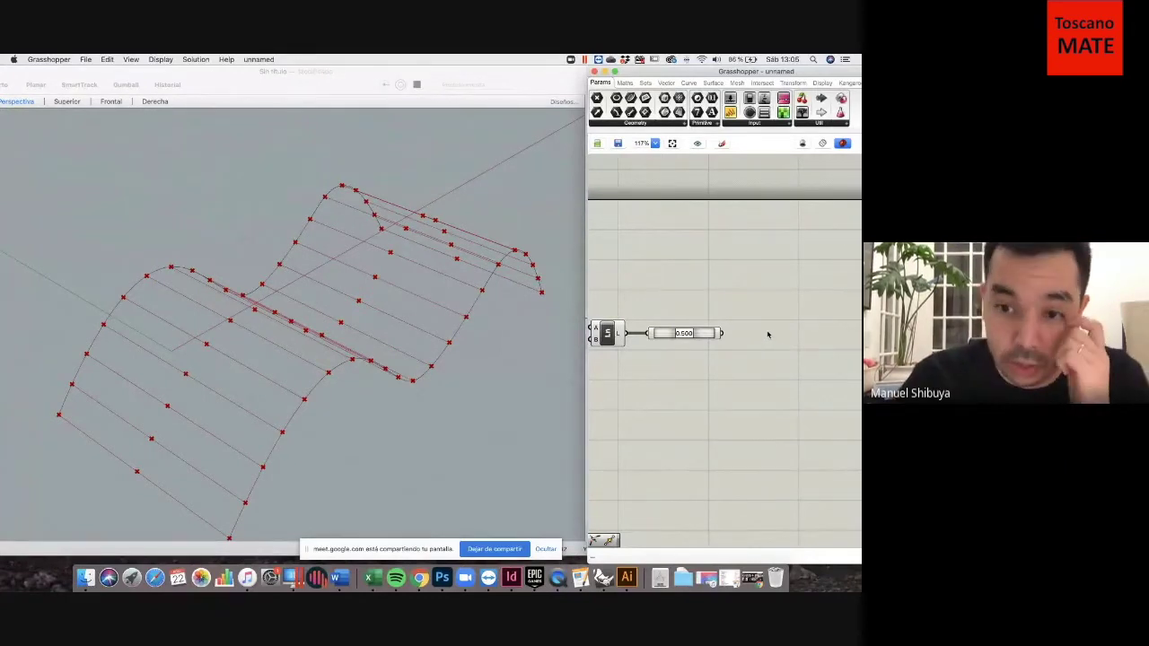
pyautogui.doubleClick(750, 336)
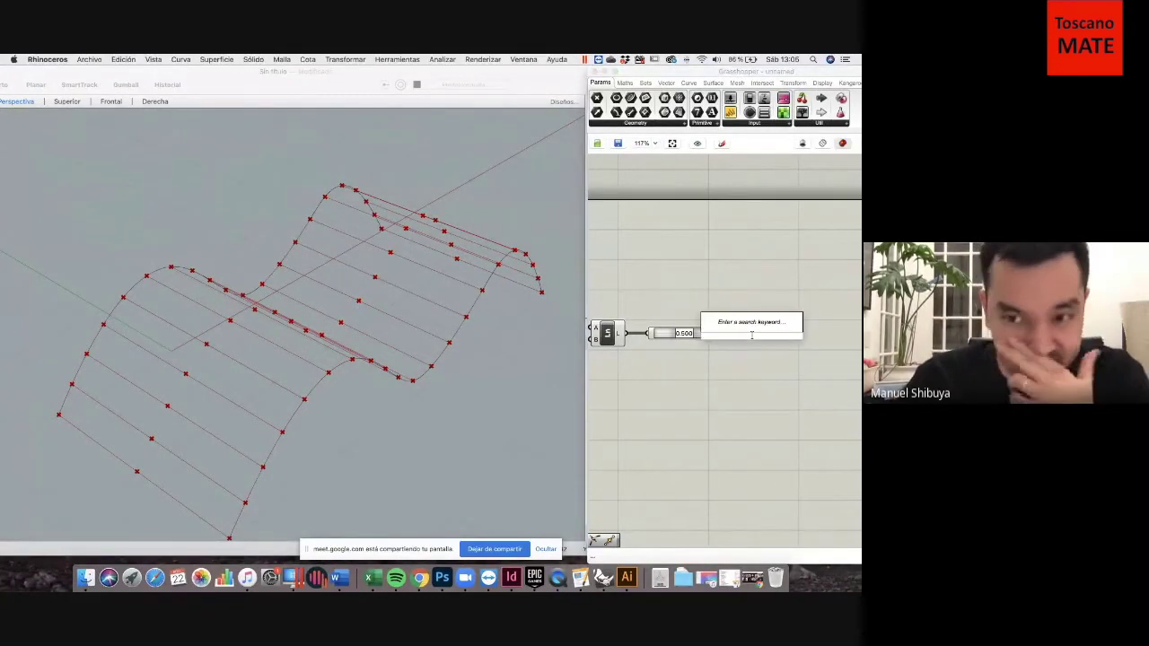
pyautogui.write('move')
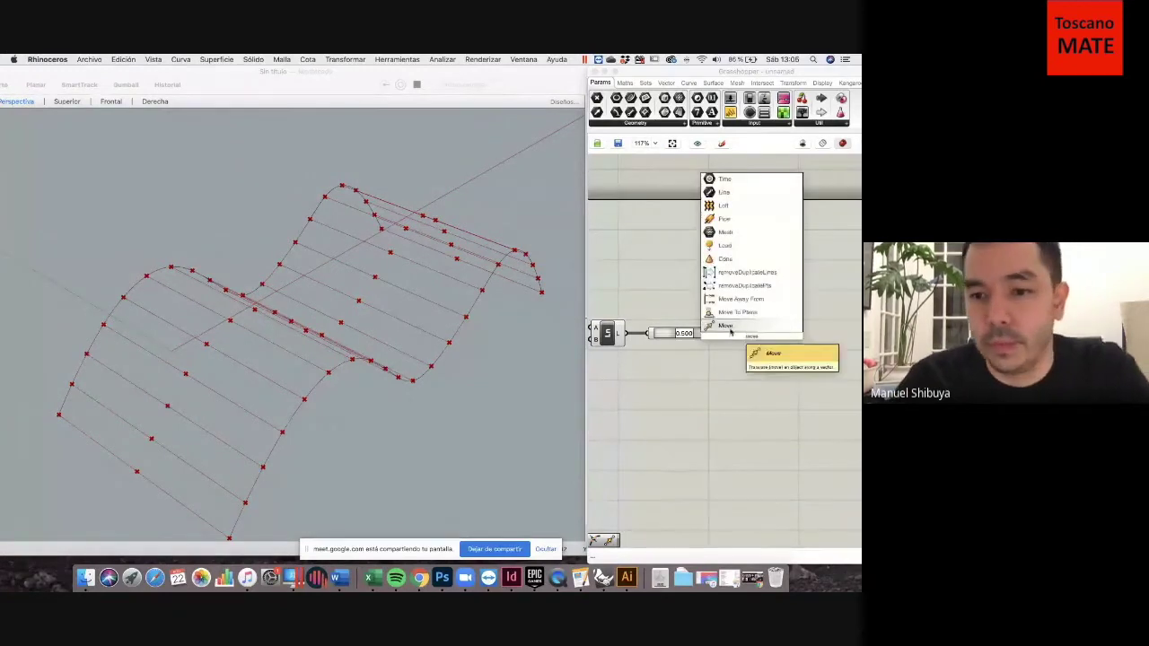
pyautogui.click(731, 329)
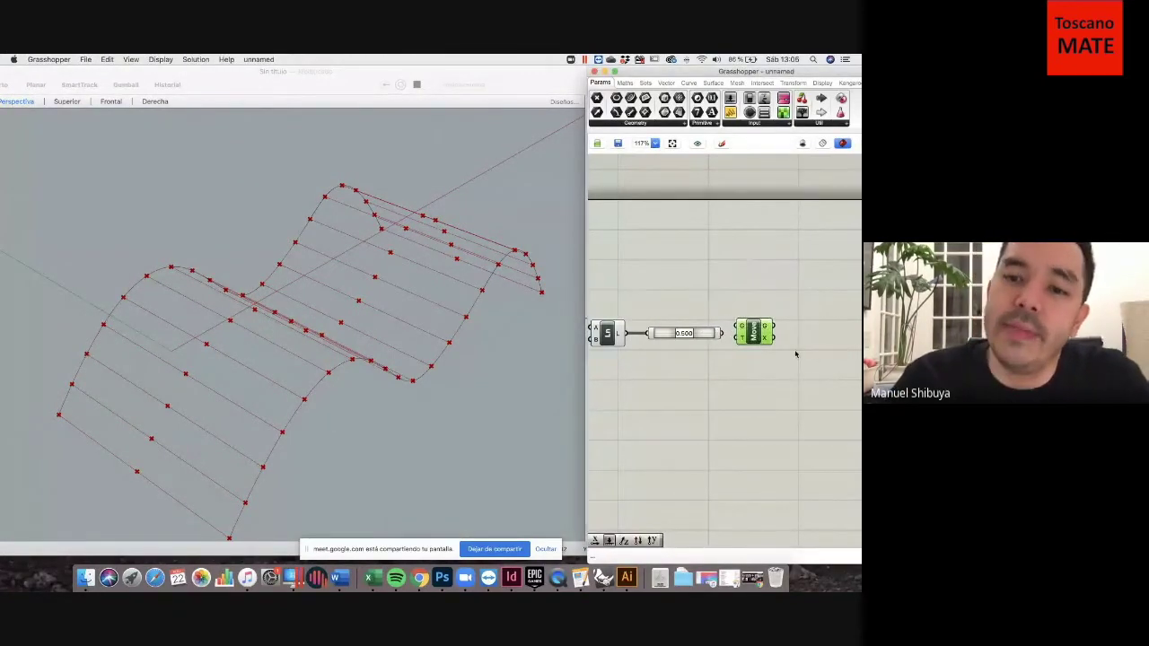
pyautogui.scroll(5, 793, 352)
pyautogui.moveTo(709, 314); pyautogui.dragTo(725, 315)
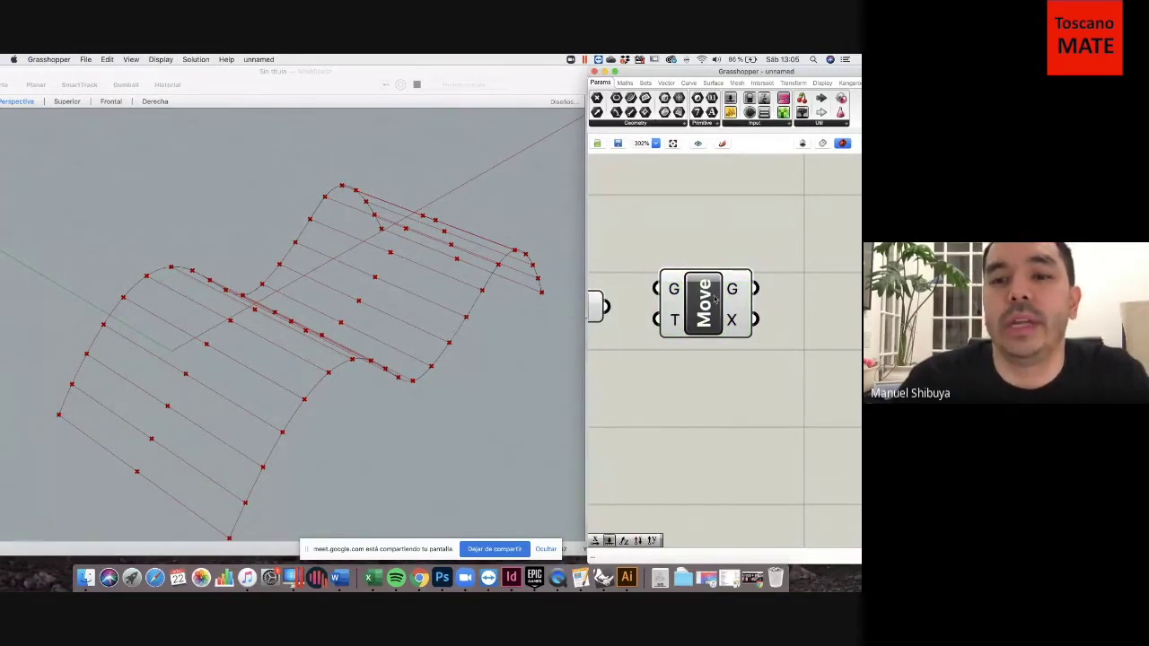
# Connect the Point On Curve output to the Move component's Geometry input.
pyautogui.moveTo(675, 289)
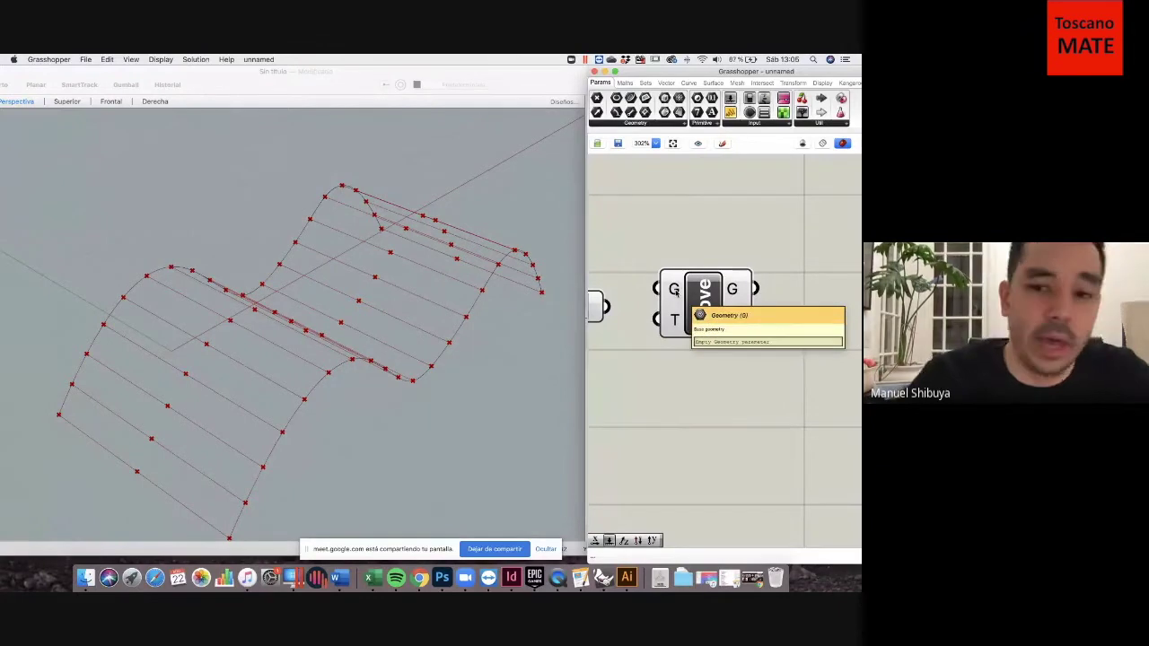
pyautogui.moveTo(672, 325)
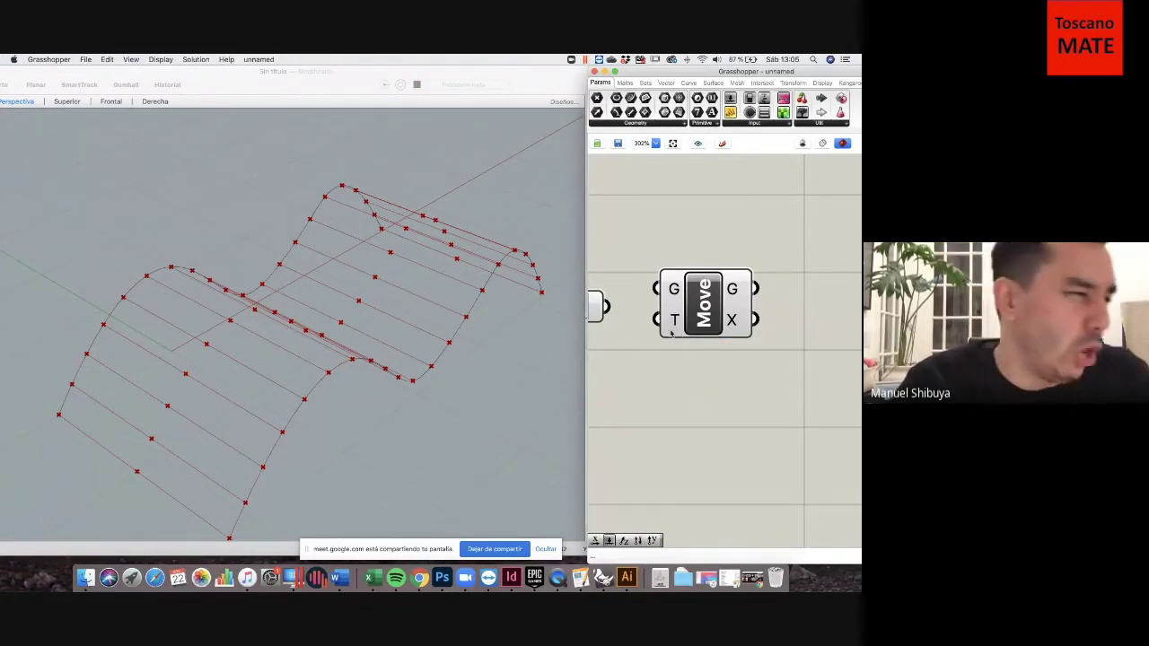
pyautogui.scroll(-4, 731, 388)
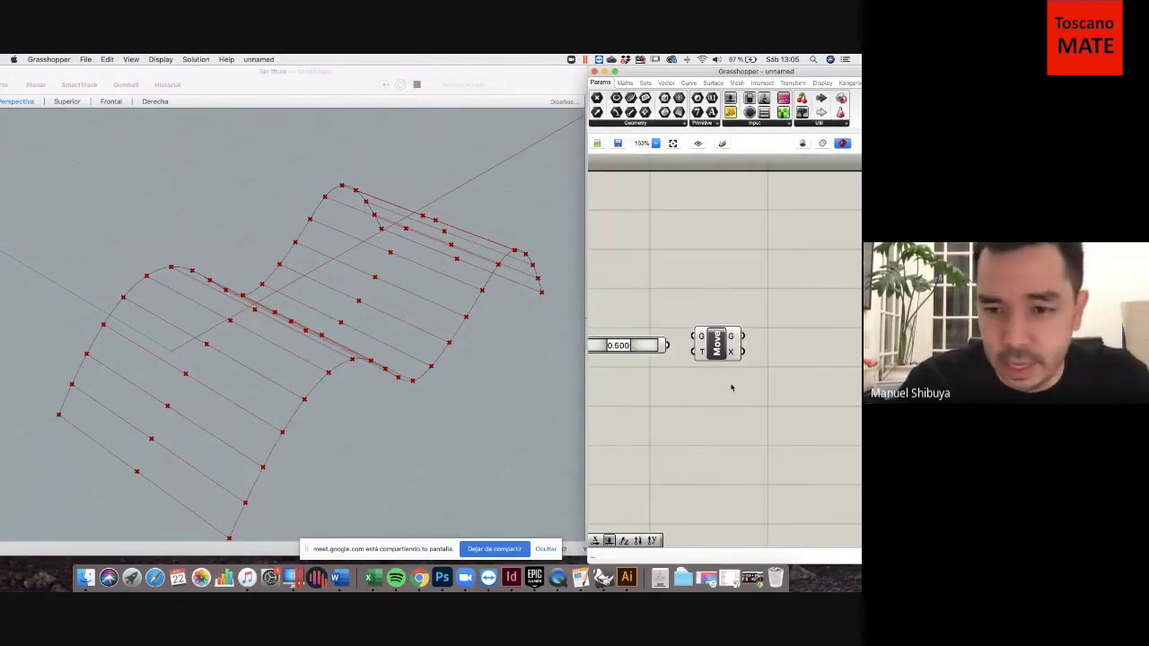
pyautogui.click(723, 351)
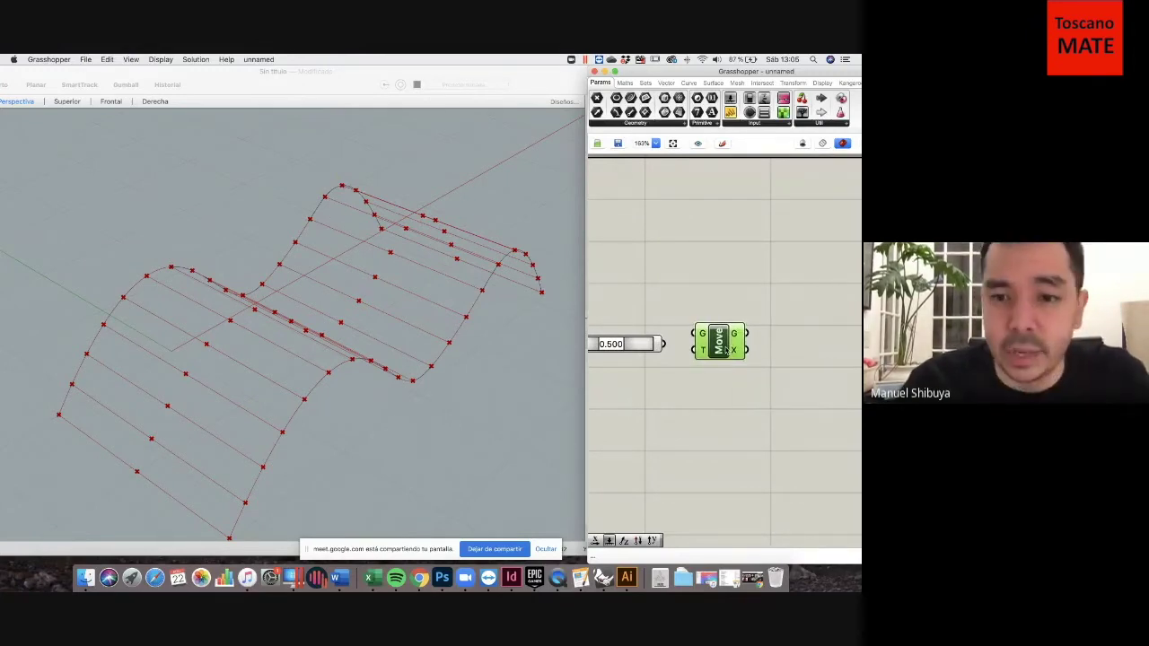
pyautogui.scroll(-2, 734, 380)
pyautogui.scroll(3, 734, 380)
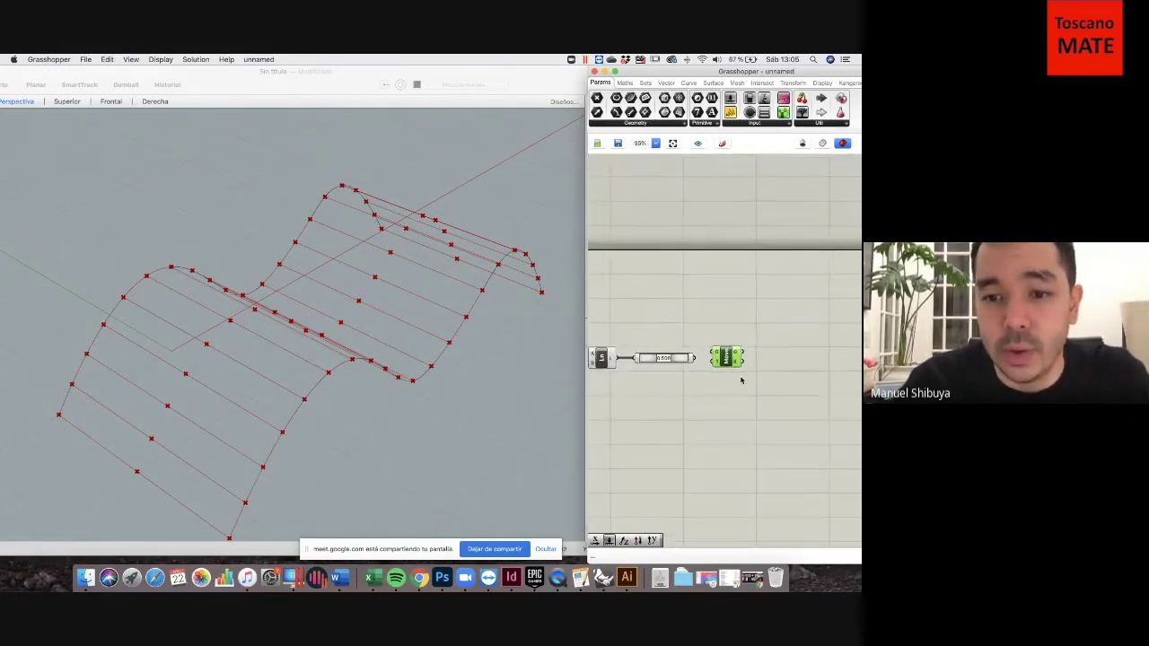
pyautogui.click(654, 344)
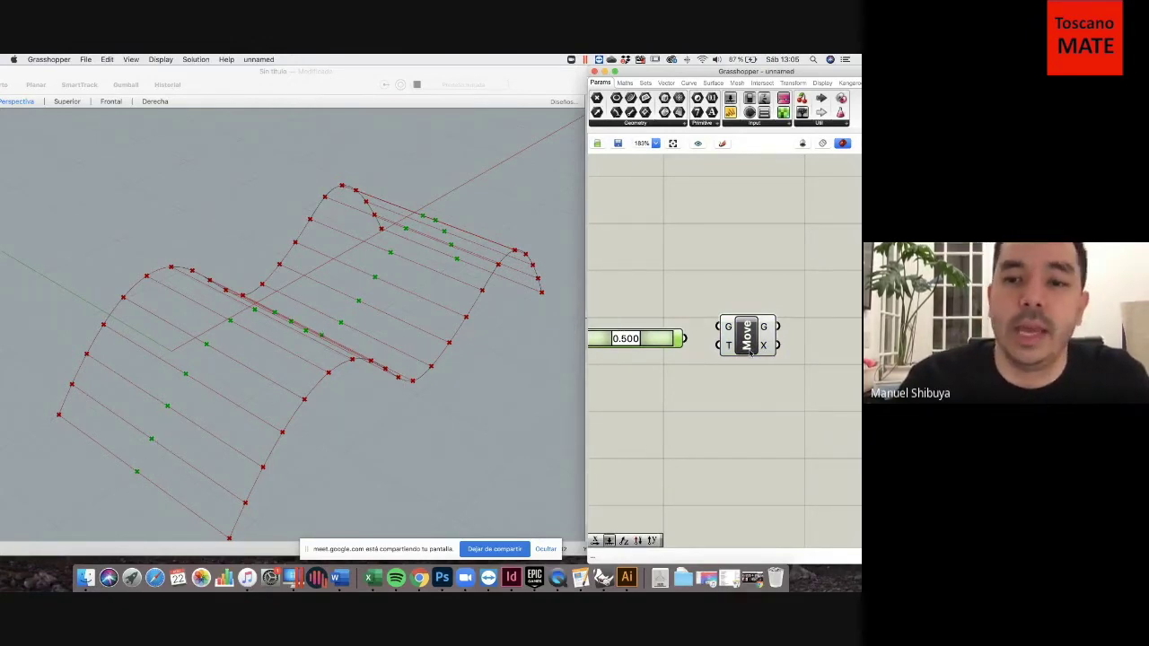
pyautogui.click(735, 321)
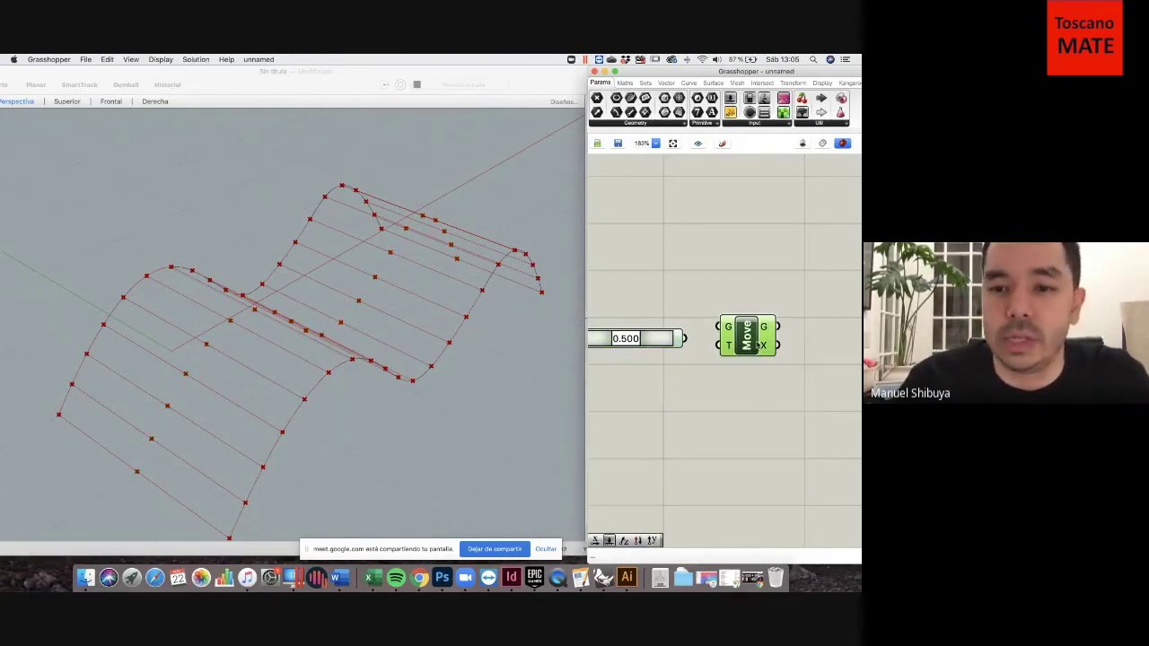
pyautogui.click(677, 339)
pyautogui.moveTo(711, 329); pyautogui.dragTo(713, 330)
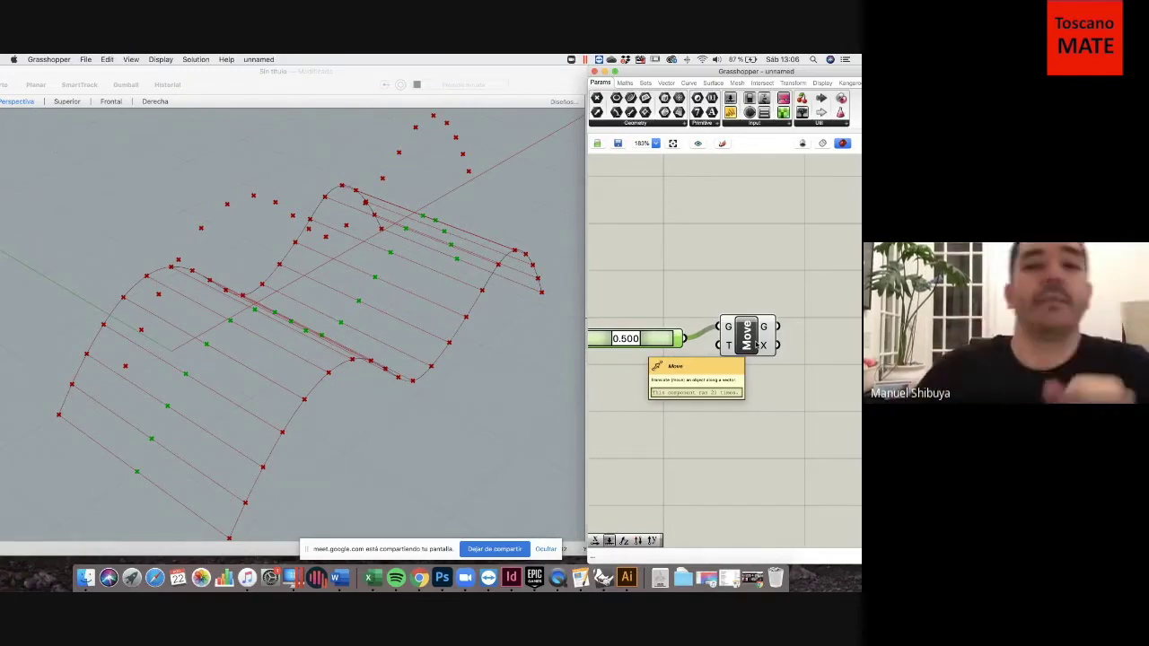
# Add a Unit Z vector component below the link between Point On Curve and Move.
pyautogui.scroll(-2, 665, 404)
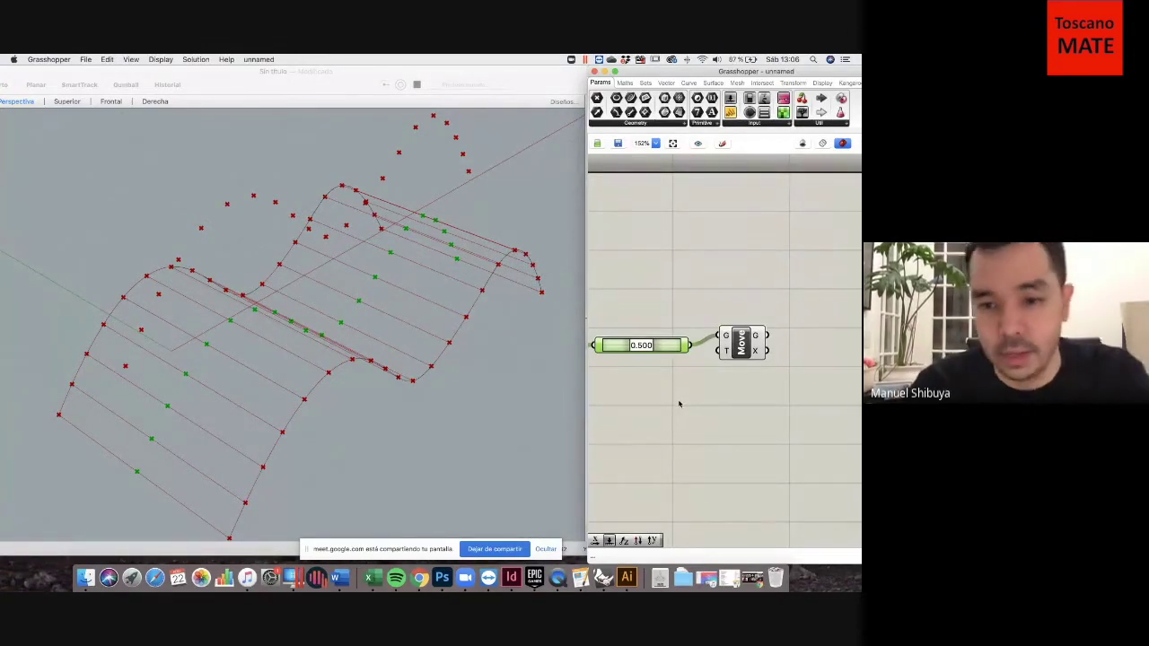
pyautogui.doubleClick(679, 403)
pyautogui.write('z')
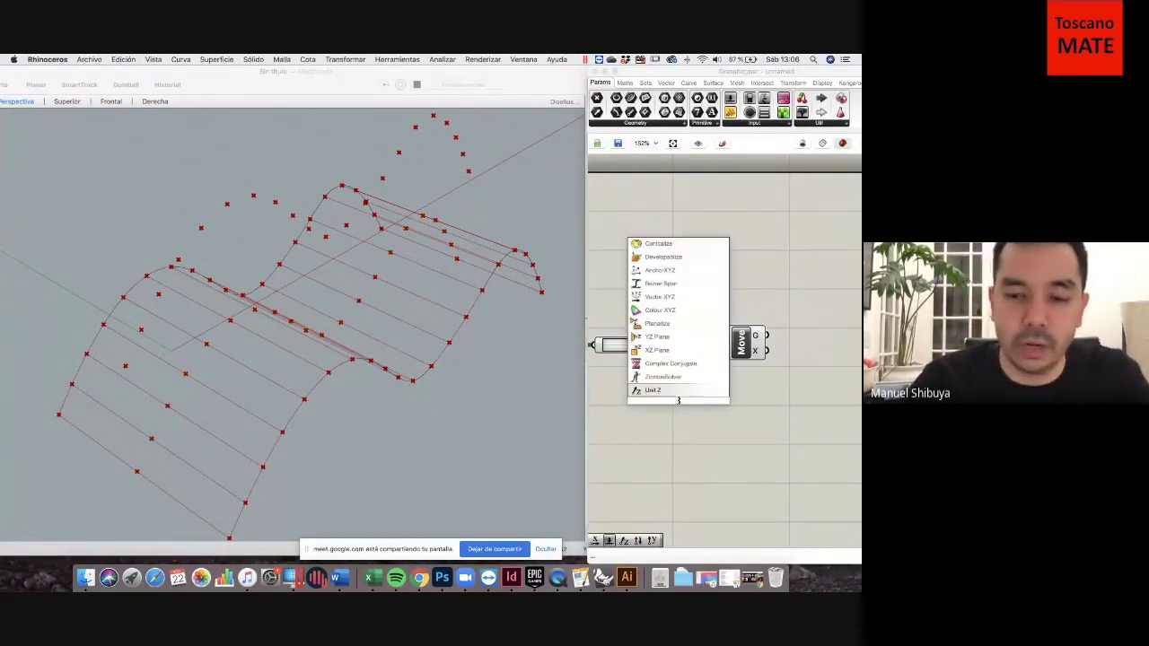
pyautogui.click(674, 391)
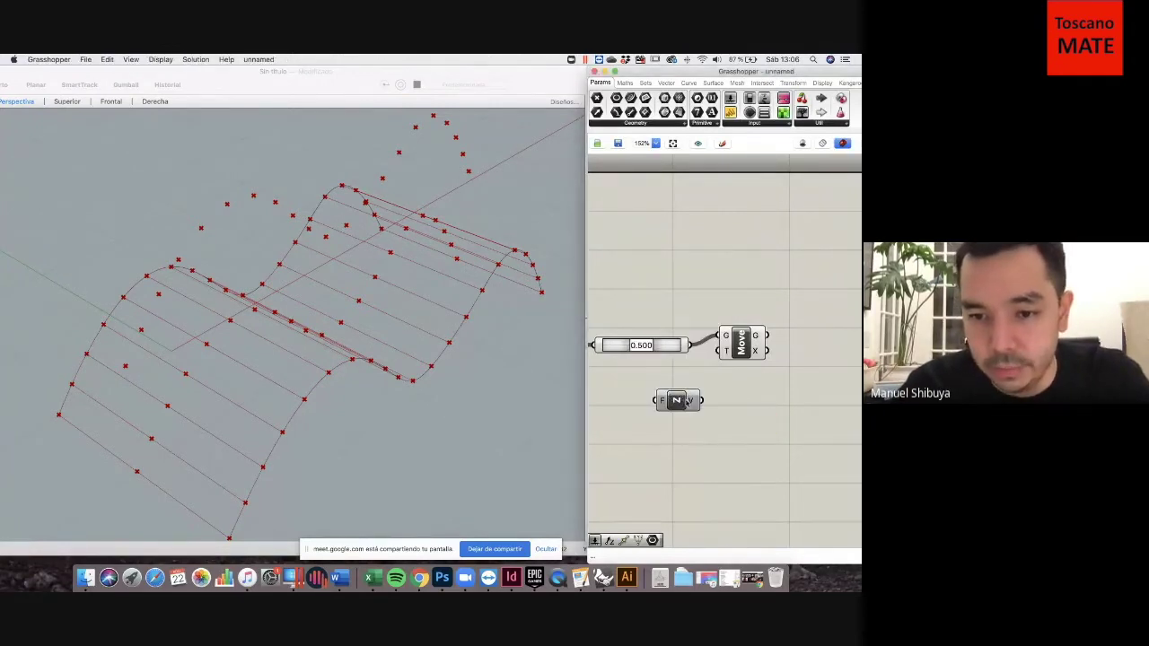
# Add Unit X and Unit Y vector components and stack them, unconnected, well above the Point On Curve component.
pyautogui.doubleClick(656, 295)
pyautogui.write('x')
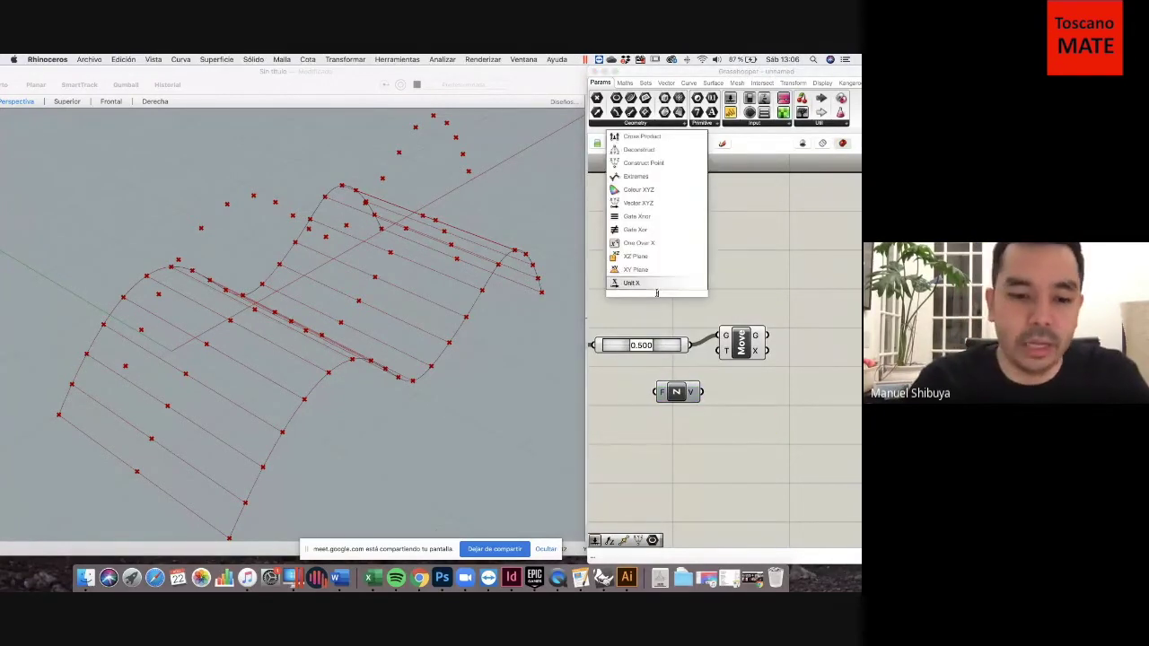
pyautogui.click(657, 283)
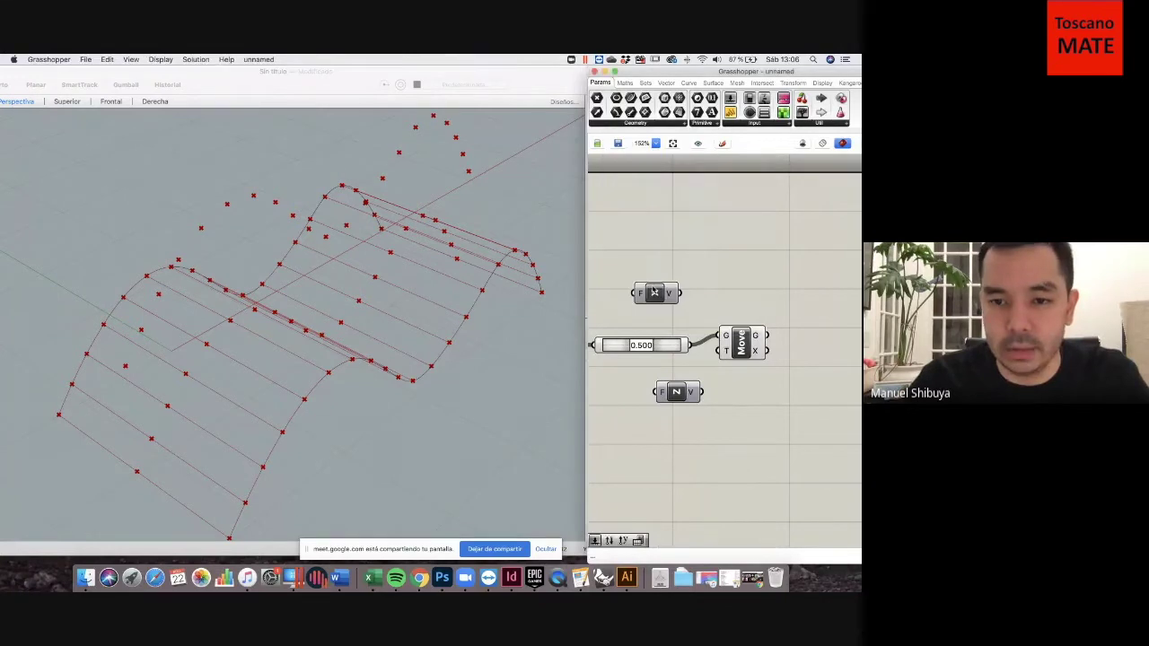
pyautogui.doubleClick(665, 267)
pyautogui.write('y')
pyautogui.click(664, 255)
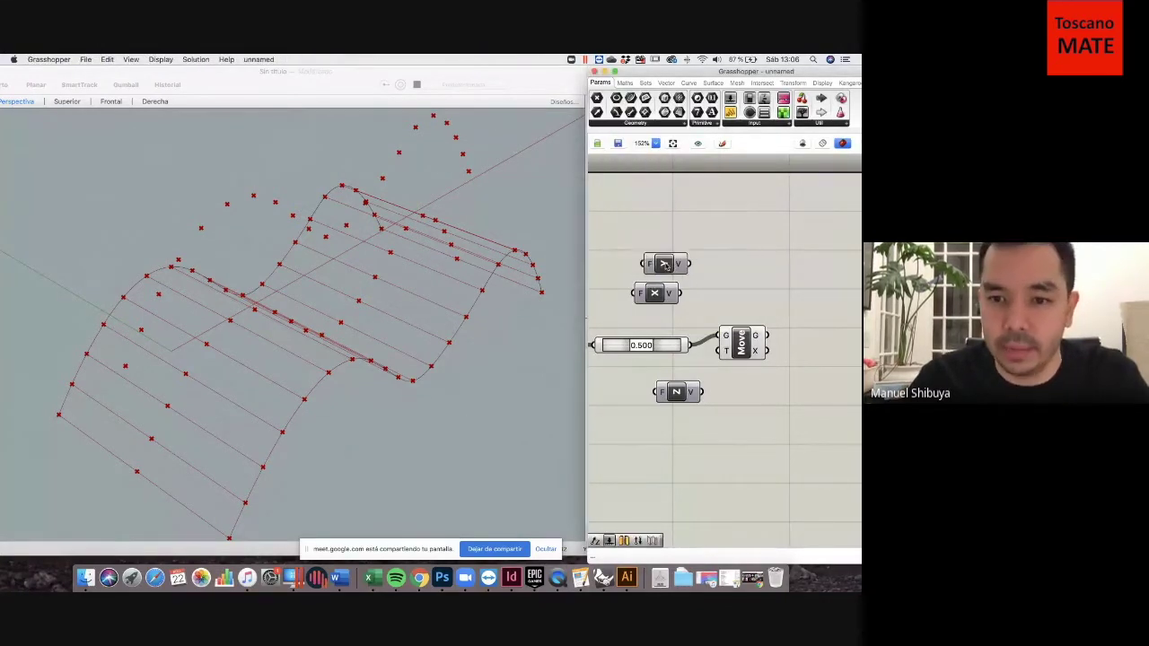
pyautogui.moveTo(663, 264); pyautogui.dragTo(660, 197)
pyautogui.moveTo(654, 293); pyautogui.dragTo(655, 226)
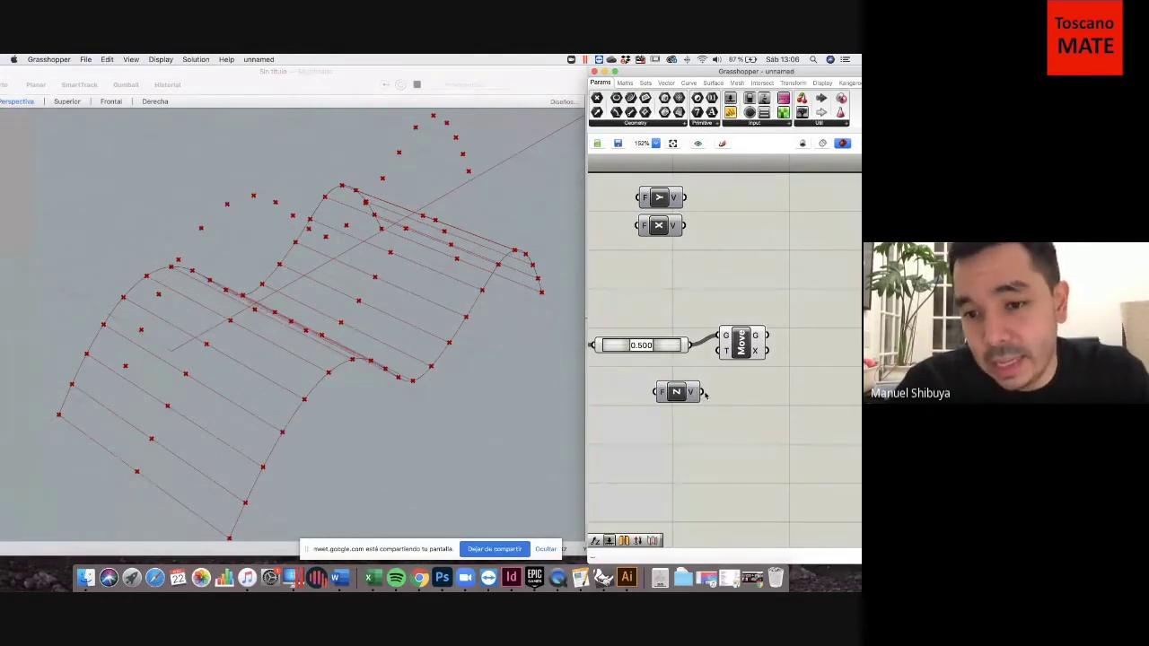
# Feed the Unit Z vector into the Move component's T input and drive its factor with a new number slider set to 5.
pyautogui.moveTo(699, 392); pyautogui.dragTo(716, 357)
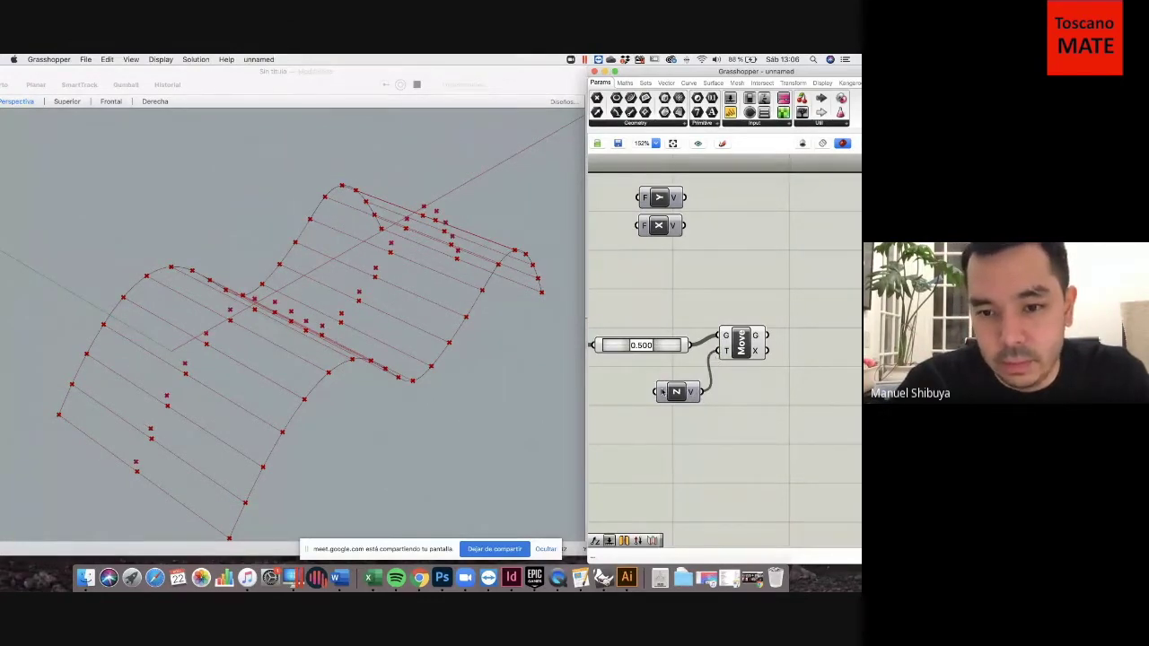
pyautogui.doubleClick(621, 405)
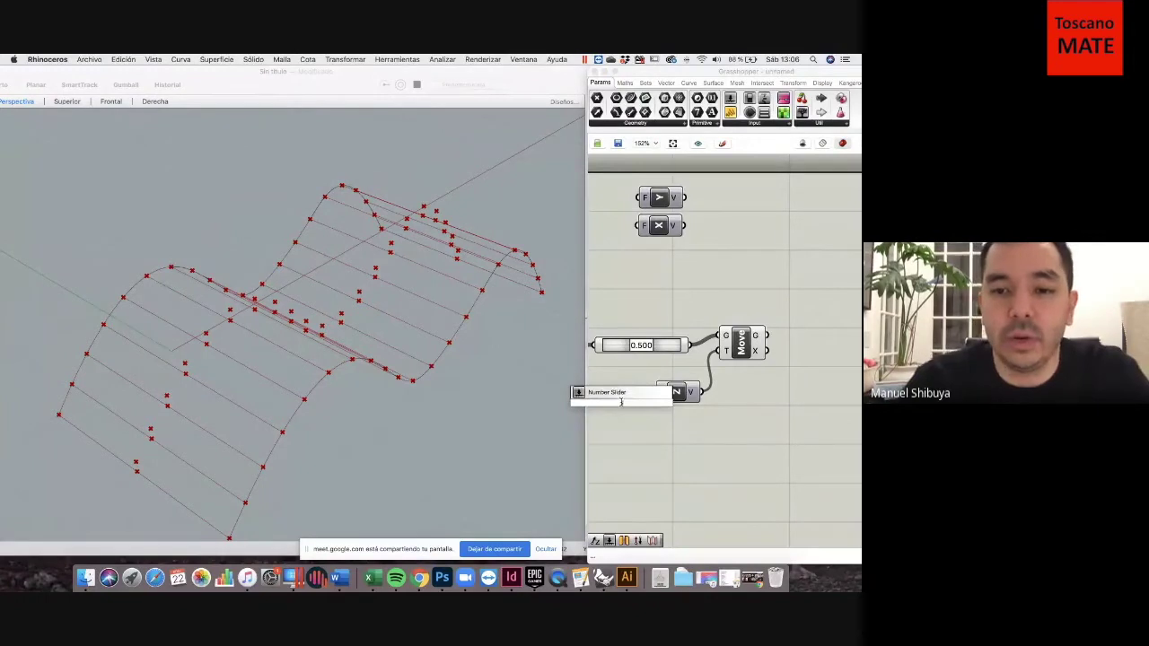
pyautogui.press('Return')
pyautogui.scroll(-4, 730, 464)
pyautogui.scroll(4, 643, 460)
pyautogui.moveTo(771, 414); pyautogui.dragTo(728, 405)
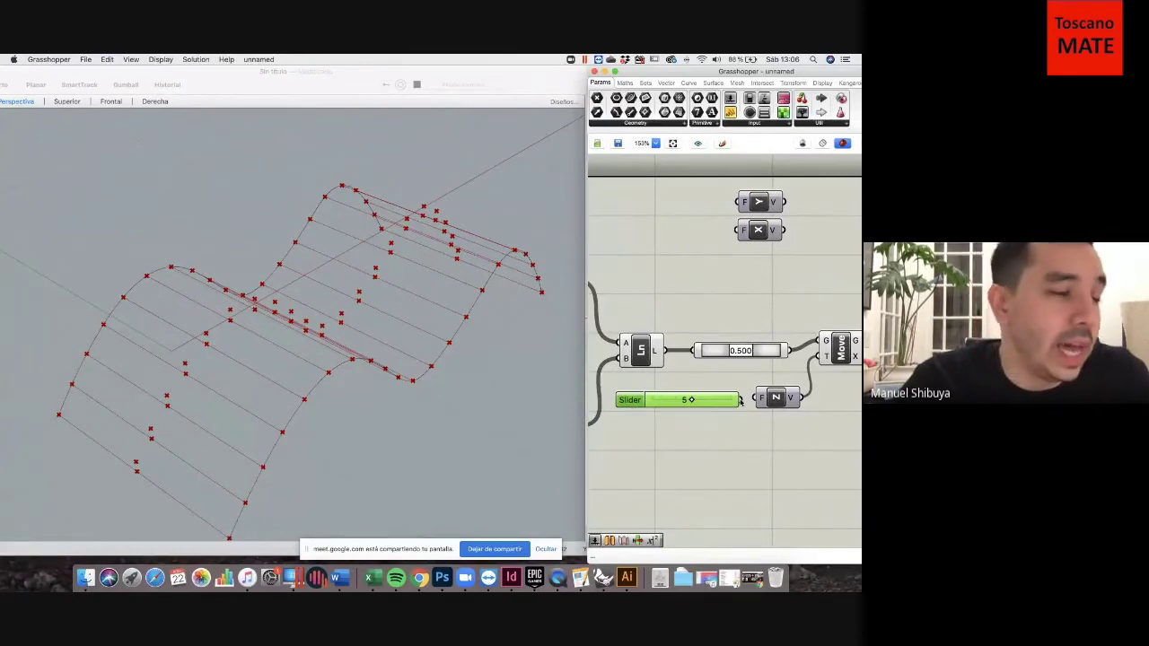
pyautogui.moveTo(741, 402)
pyautogui.mouseDown()
pyautogui.moveTo(756, 398)
pyautogui.moveTo(743, 399)
pyautogui.mouseUp()
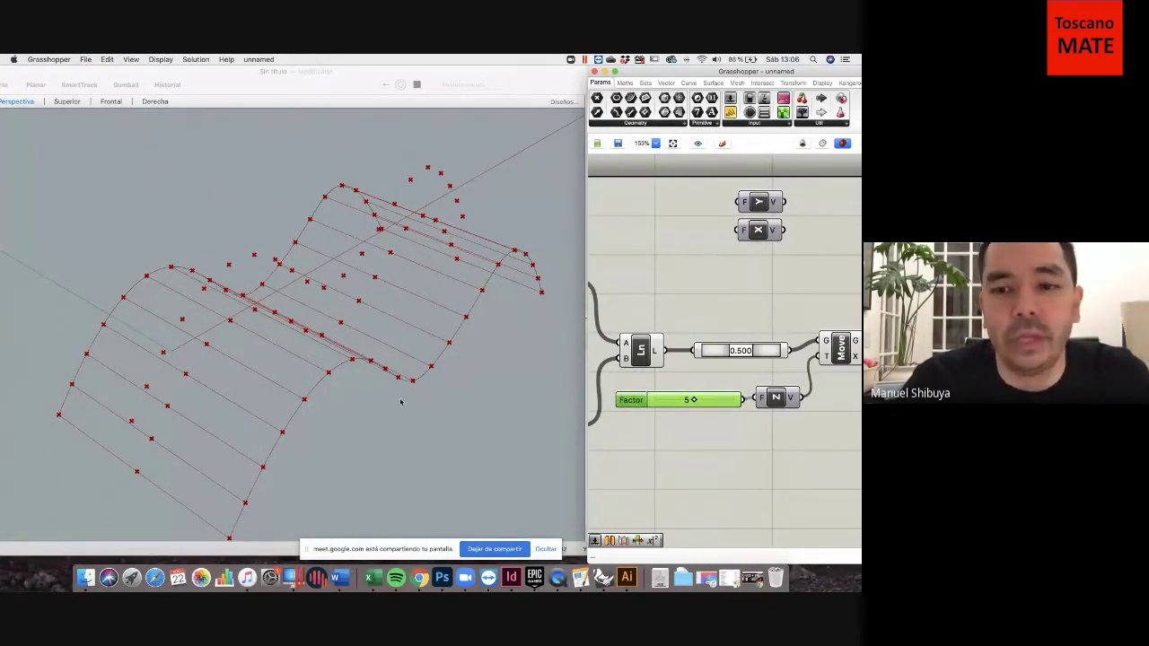
# Examine the moved midpoints in relation to the curves and connecting lines from several angles in the perspective view.
pyautogui.moveTo(395, 408)
pyautogui.mouseDown(button='right')
pyautogui.moveTo(405, 392)
pyautogui.moveTo(425, 404)
pyautogui.moveTo(407, 404)
pyautogui.mouseUp(button='right')
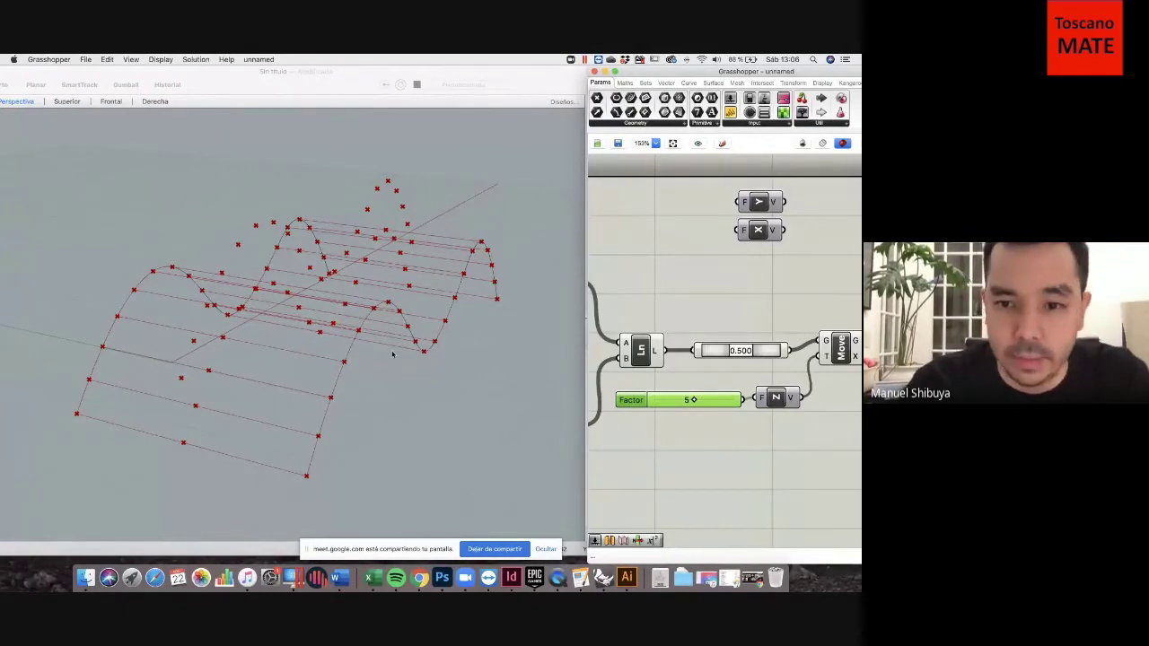
pyautogui.moveTo(755, 442); pyautogui.dragTo(744, 428, button='right')
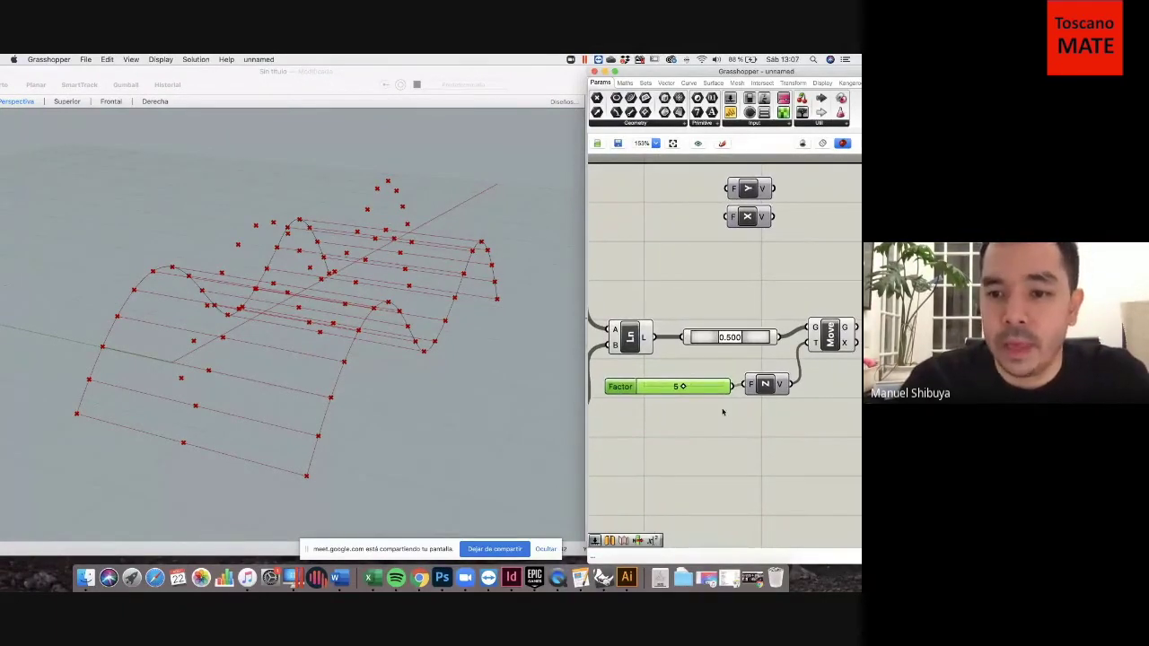
pyautogui.moveTo(473, 278); pyautogui.dragTo(256, 246, button='right')
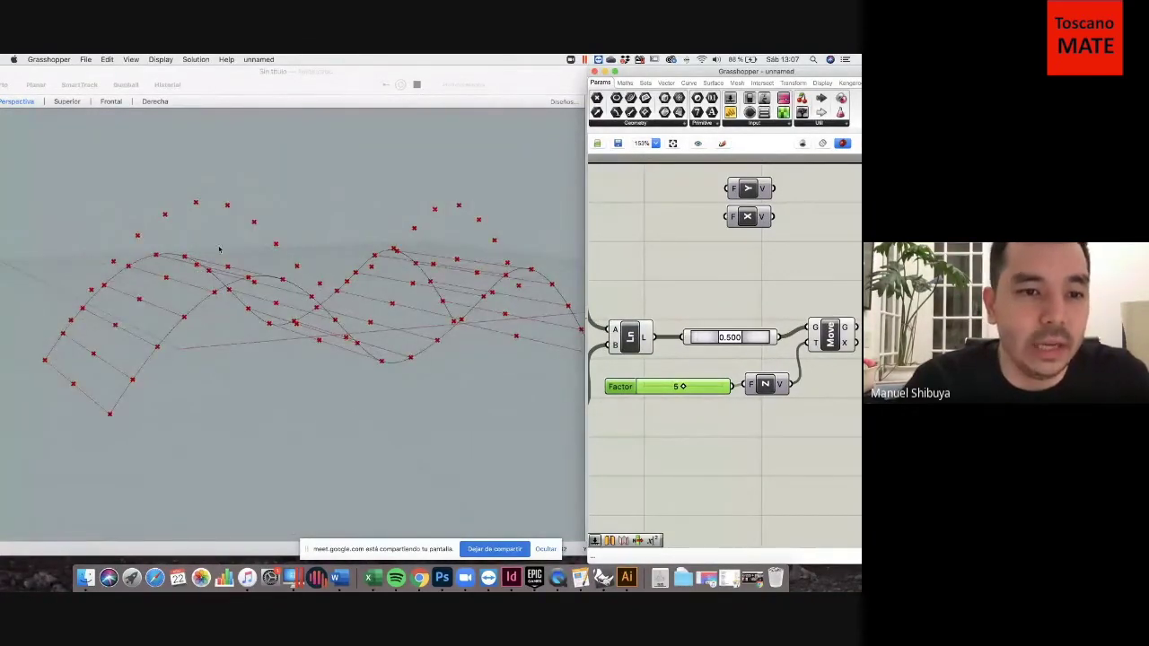
pyautogui.moveTo(175, 244); pyautogui.dragTo(200, 265, button='right')
pyautogui.scroll(3, 768, 357)
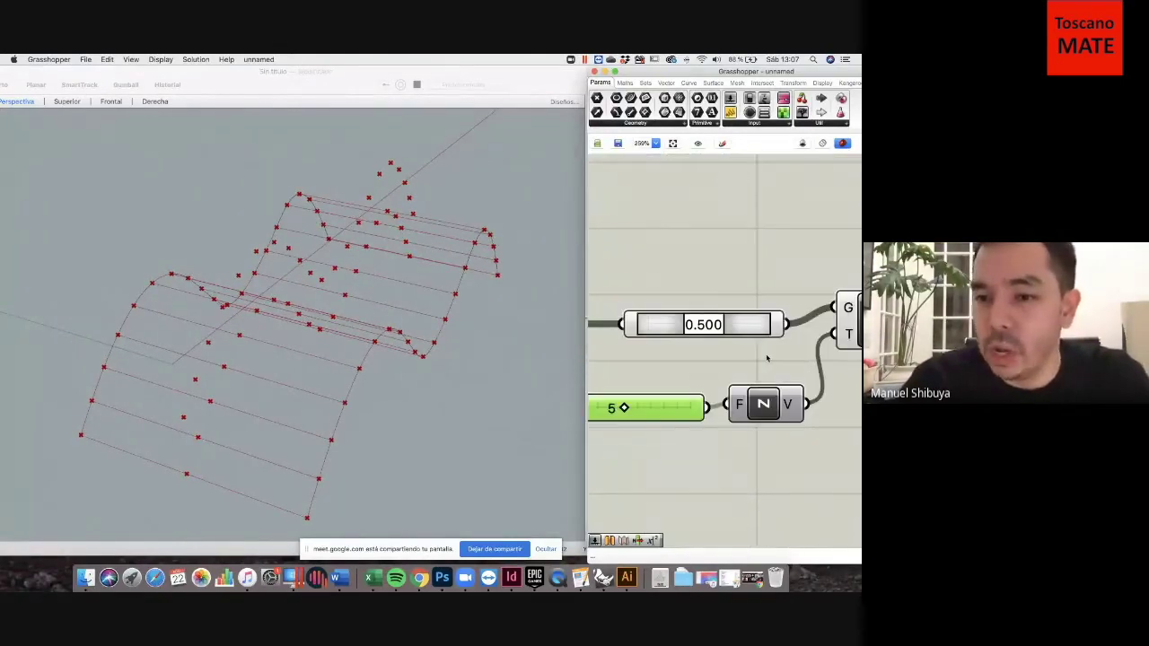
pyautogui.scroll(-4, 768, 358)
pyautogui.scroll(-2, 768, 358)
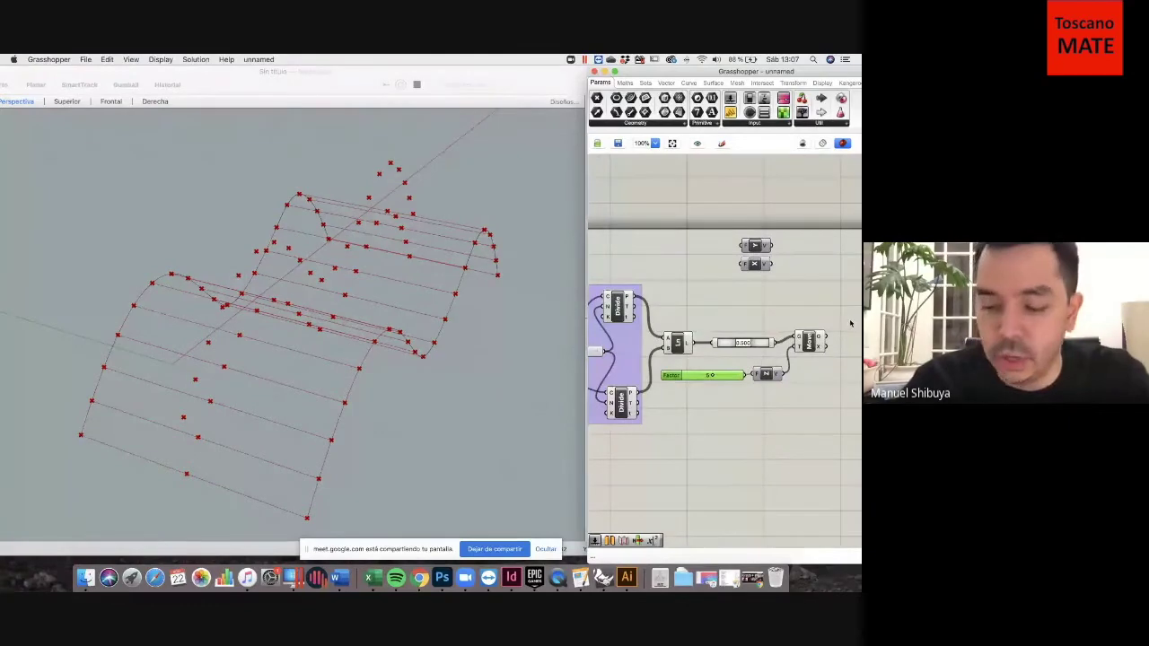
pyautogui.moveTo(407, 300)
pyautogui.mouseDown(button='right')
pyautogui.moveTo(410, 333)
pyautogui.moveTo(300, 329)
pyautogui.mouseUp(button='right')
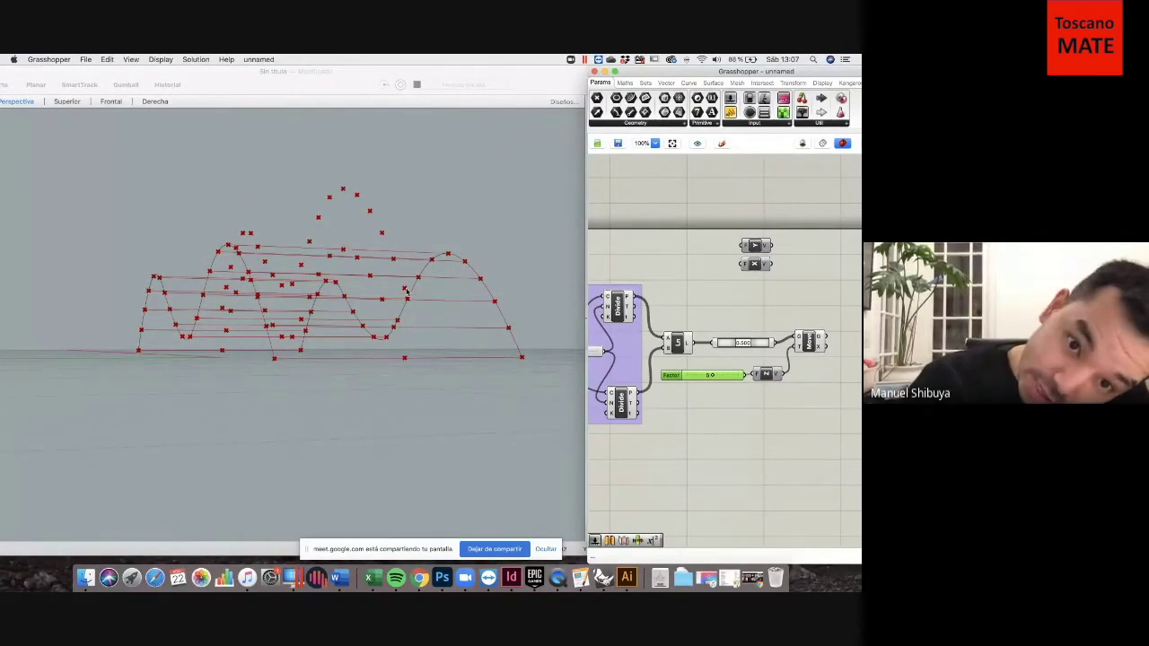
pyautogui.moveTo(529, 358); pyautogui.dragTo(402, 423, button='right')
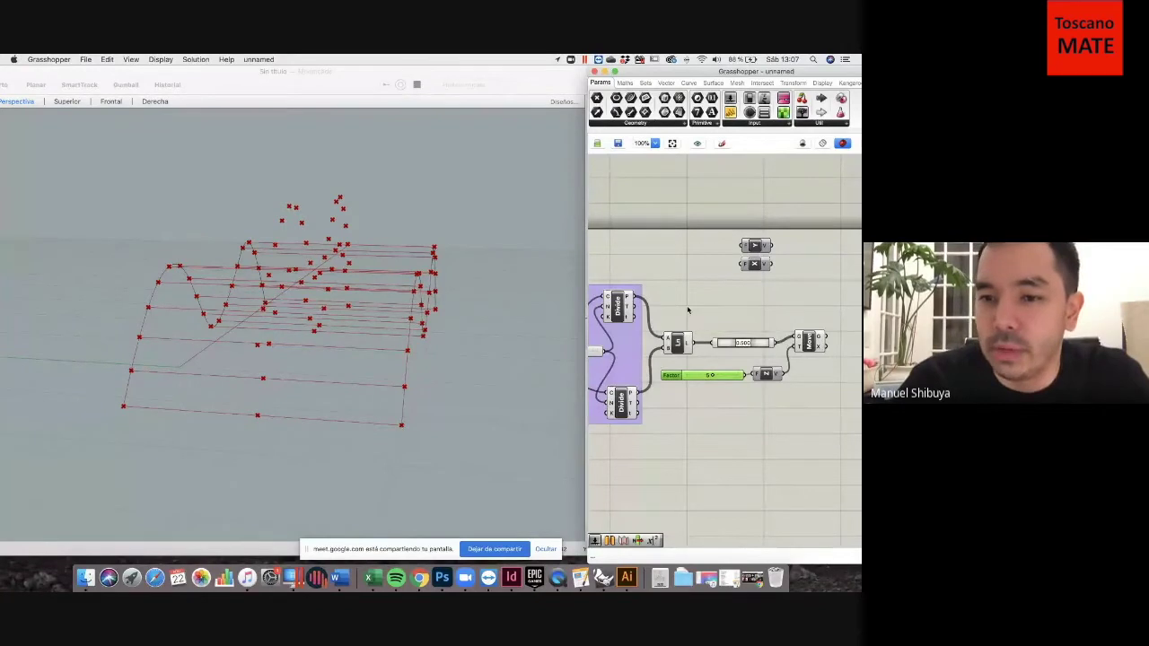
# Add an Arc 3Pt component beside the Move component's outputs.
pyautogui.scroll(-3, 688, 309)
pyautogui.scroll(4, 749, 323)
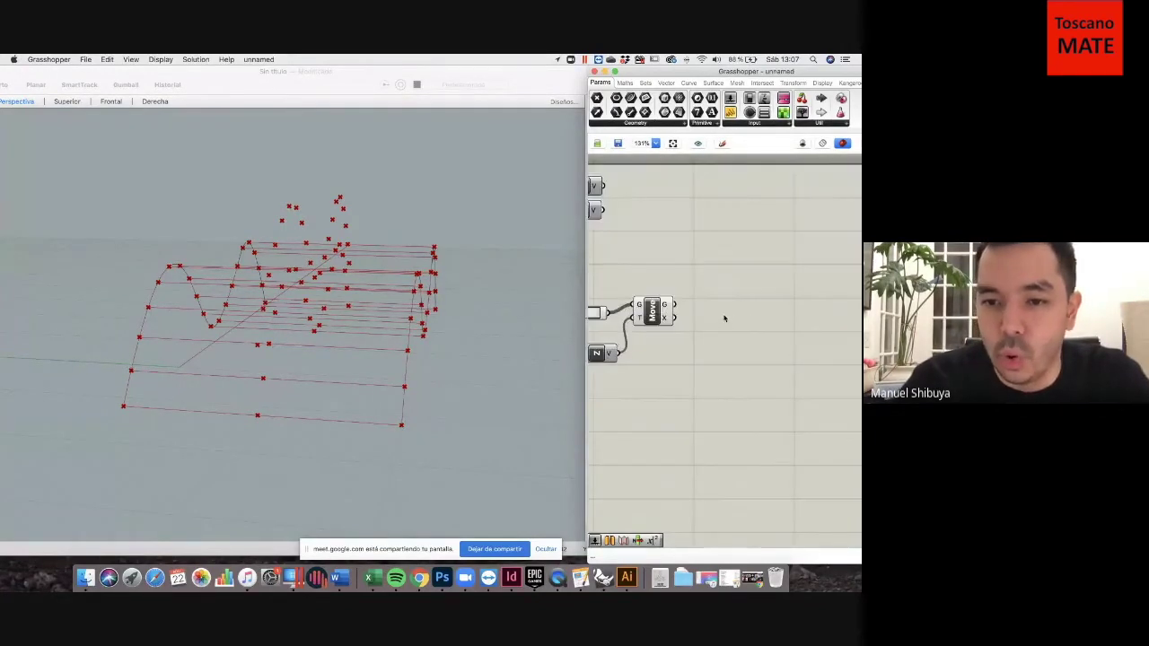
pyautogui.doubleClick(723, 316)
pyautogui.write('arc')
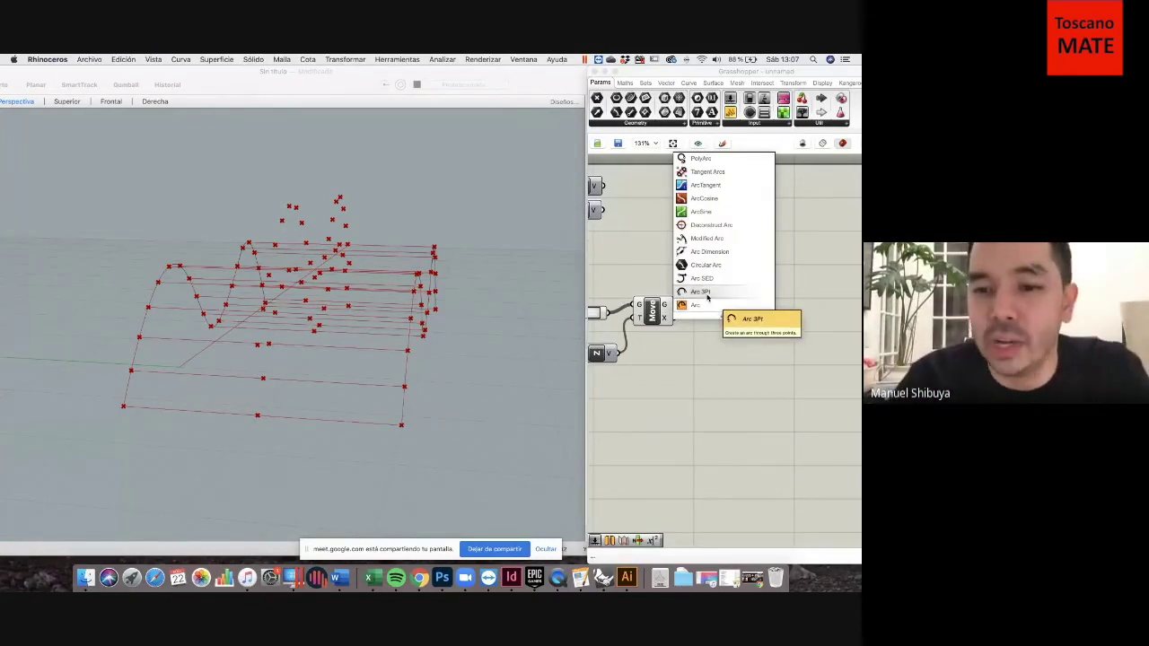
pyautogui.click(716, 307)
pyautogui.moveTo(723, 312); pyautogui.dragTo(734, 298)
pyautogui.click(704, 349)
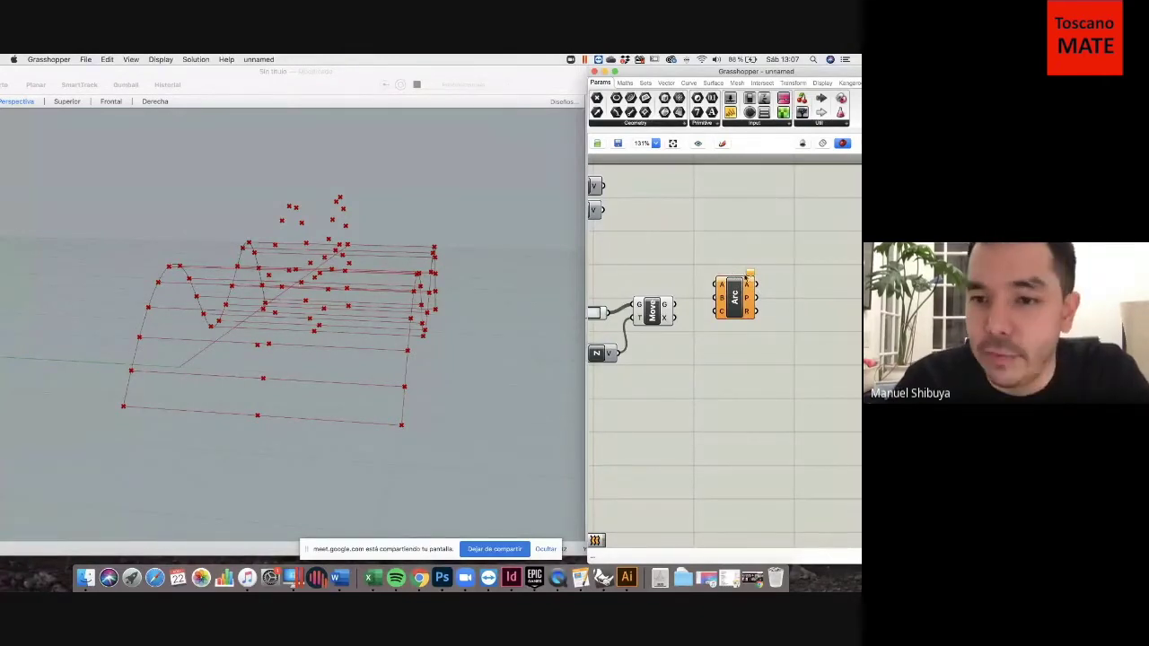
pyautogui.scroll(2, 746, 279)
pyautogui.scroll(3, 747, 305)
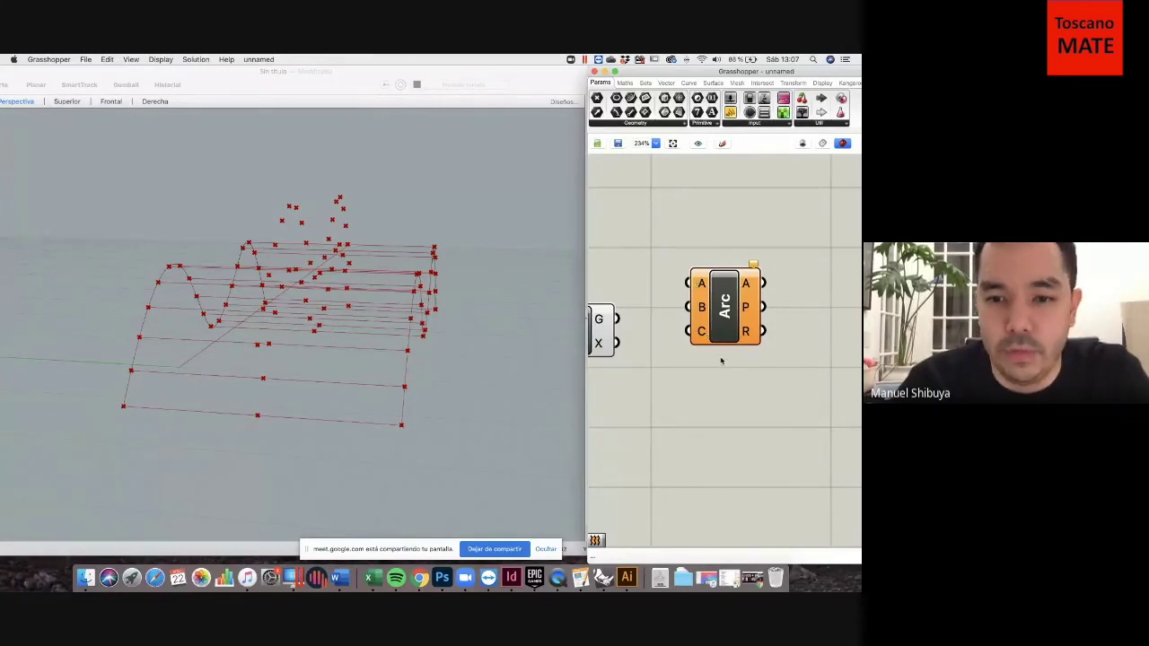
# Rename the upper Divide component in the purple group as "Puntos en A".
pyautogui.scroll(-5, 721, 359)
pyautogui.scroll(2, 718, 364)
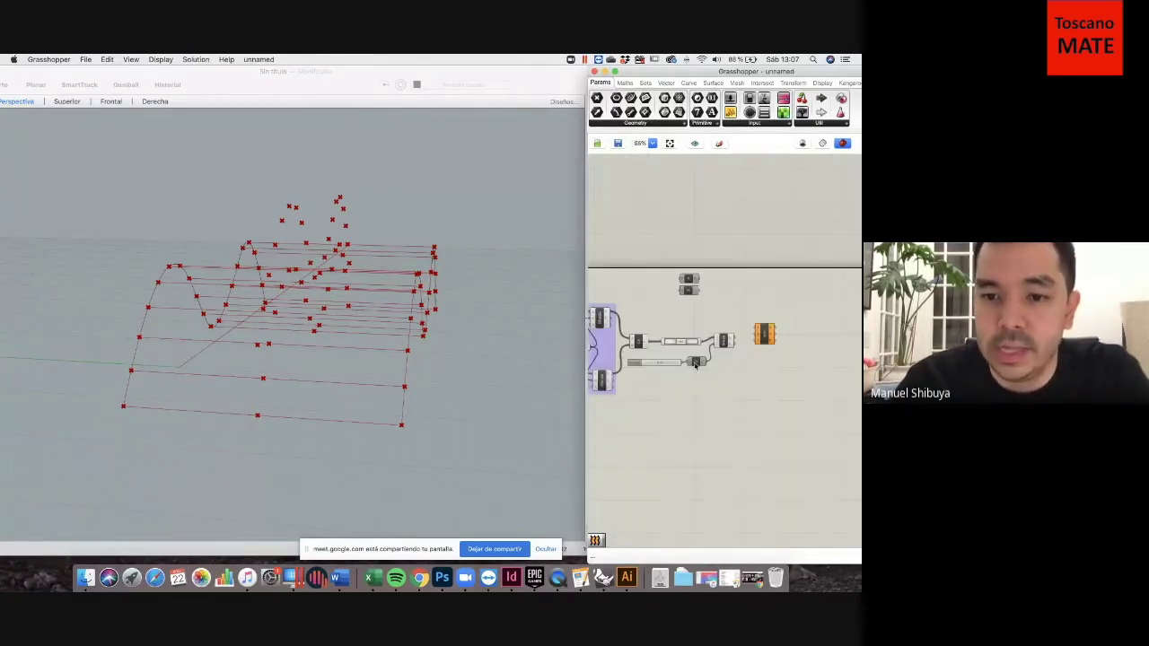
pyautogui.hscroll(-3, 712, 378)
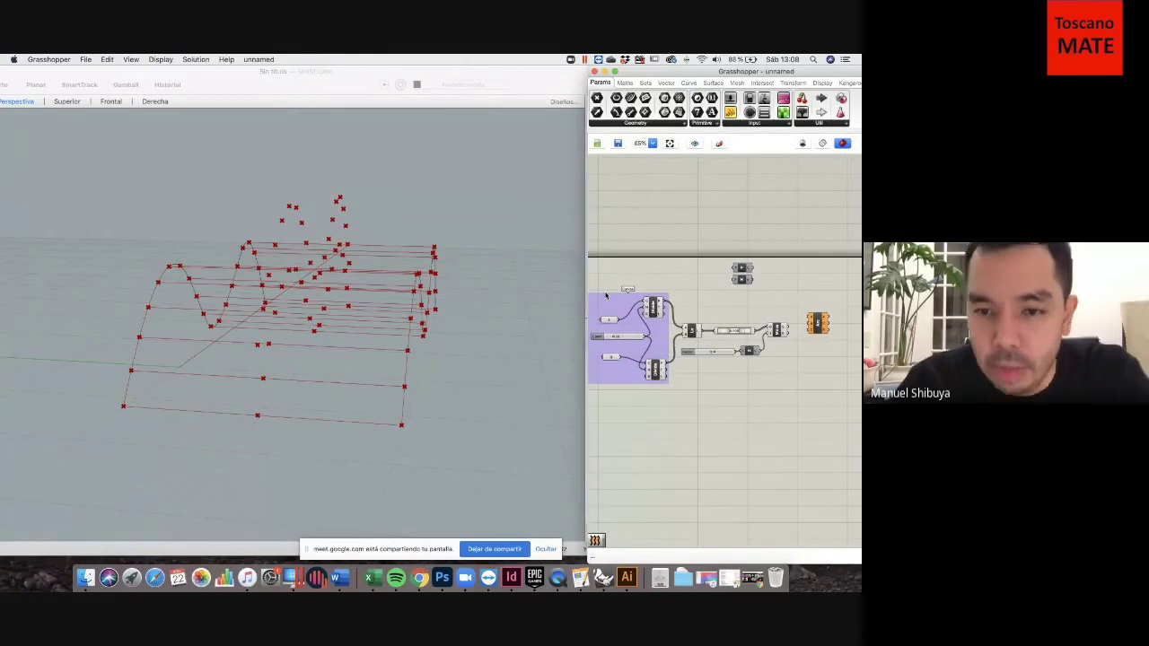
pyautogui.click(622, 303)
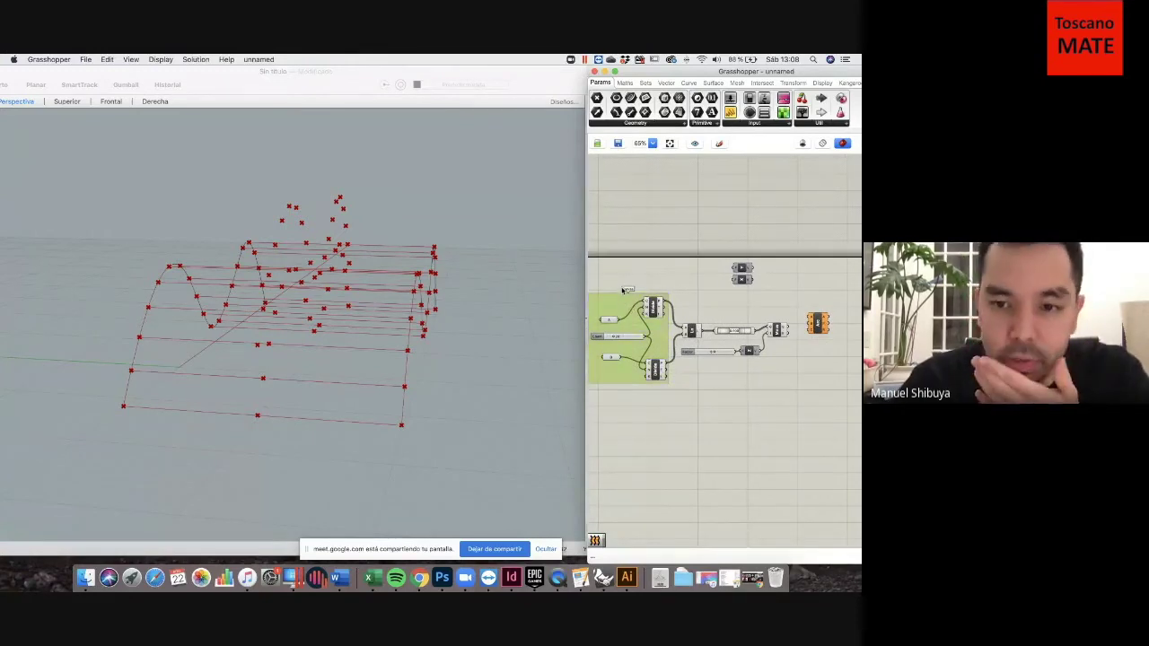
pyautogui.click(685, 297)
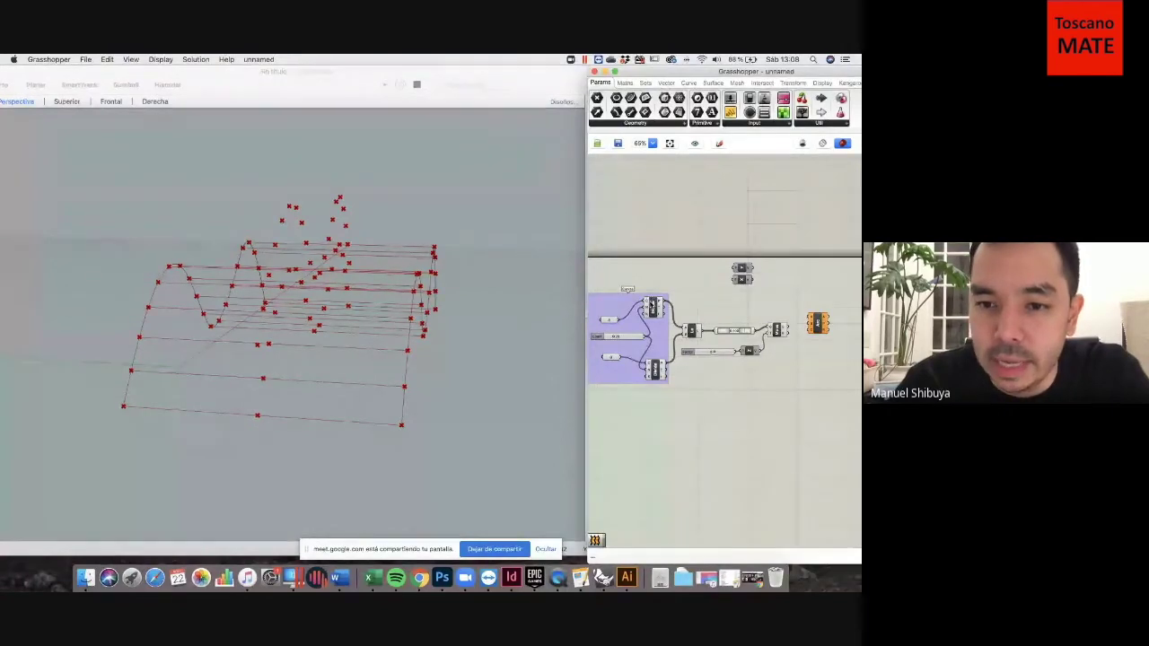
pyautogui.click(652, 308)
pyautogui.click(666, 305)
pyautogui.rightClick(657, 309)
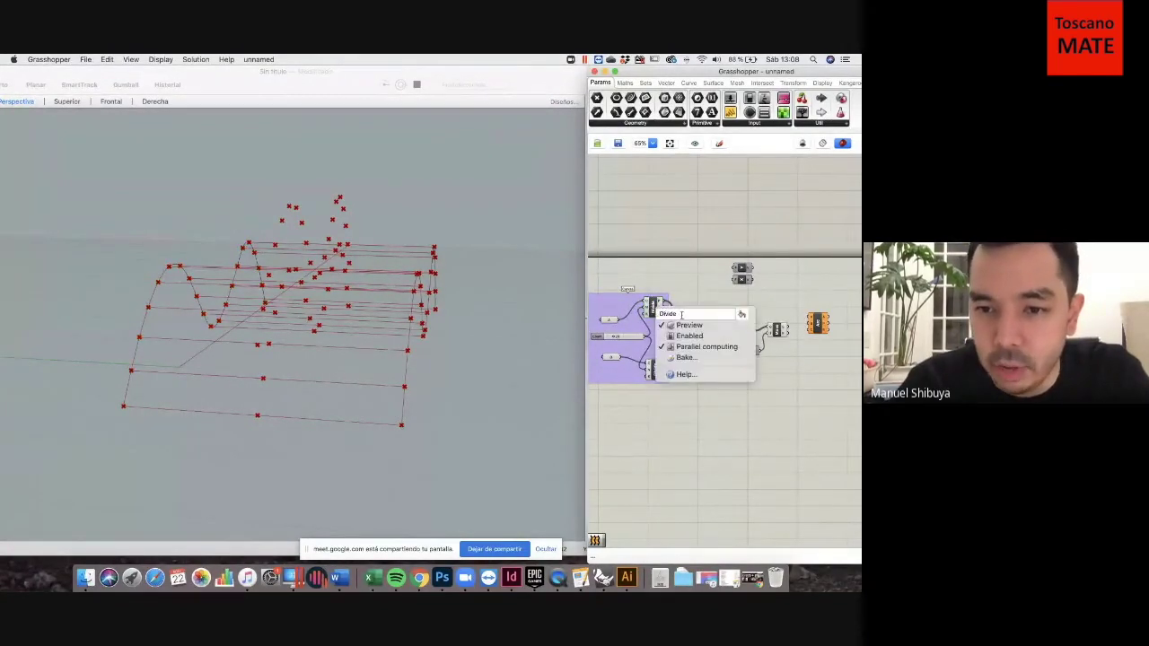
pyautogui.write('Puntos en A')
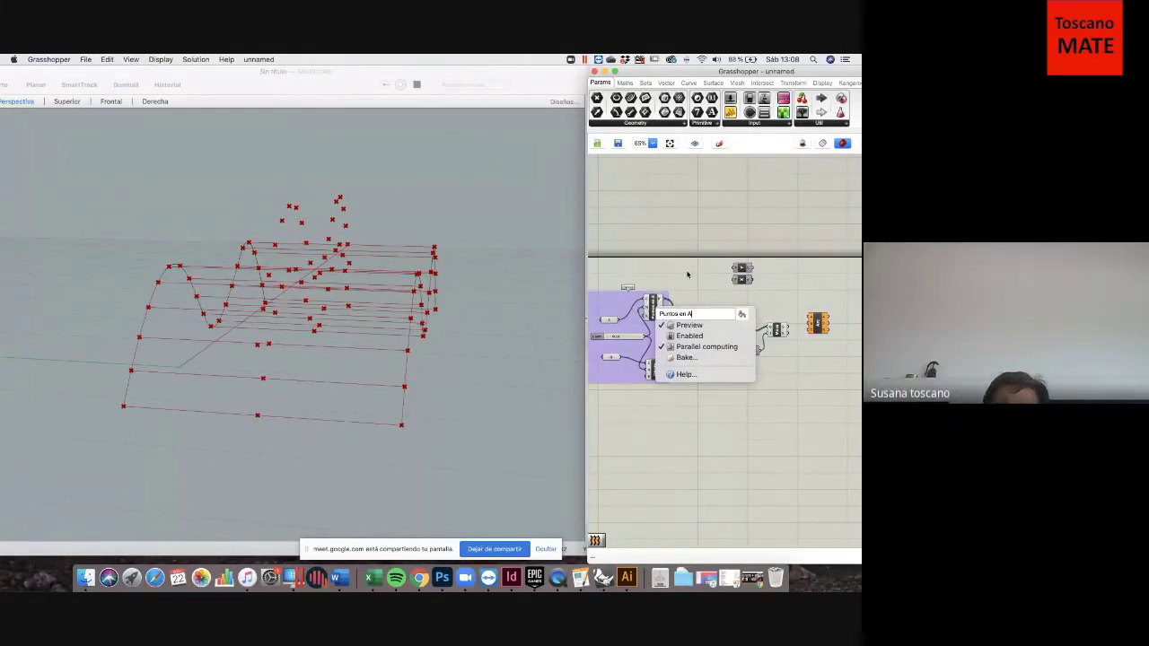
pyautogui.press('Return')
# Rename the lower Divide component in the purple group as "Puntos en B".
pyautogui.click(655, 368)
pyautogui.rightClick(658, 371)
pyautogui.write('Puntos ')
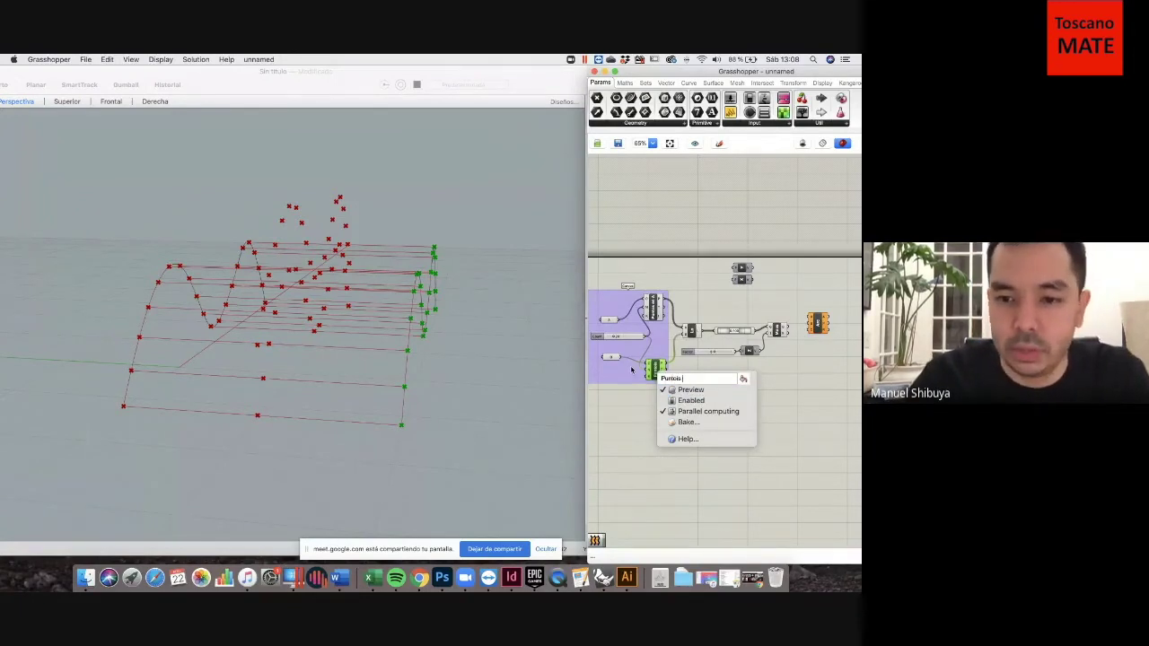
pyautogui.write('en B')
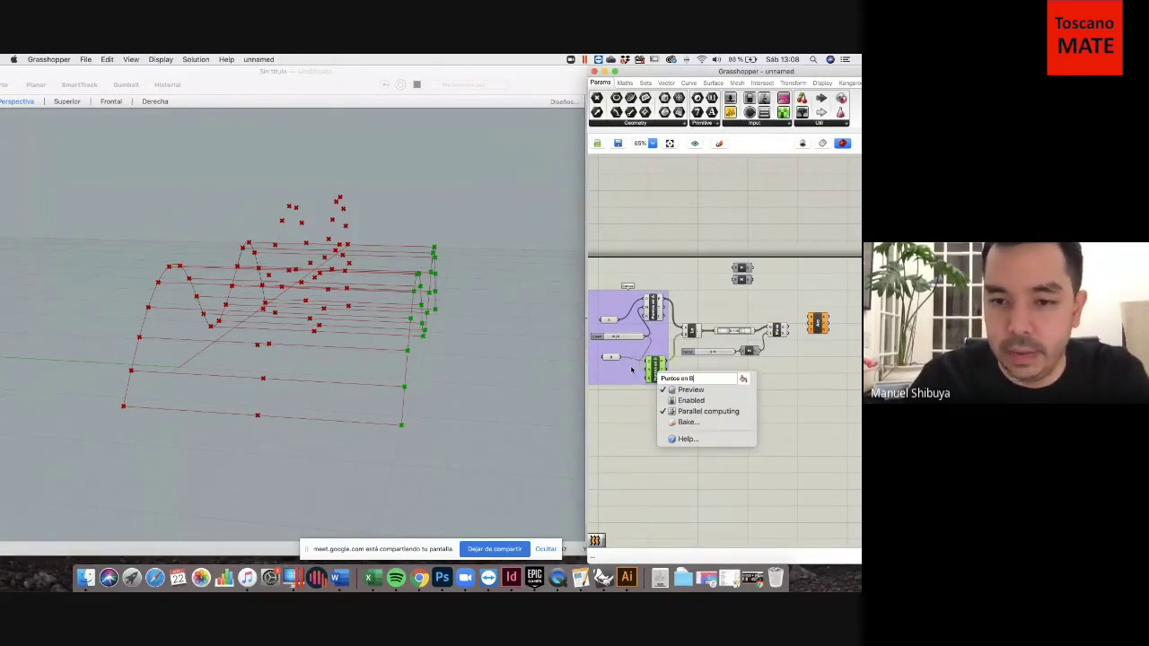
pyautogui.press('Return')
# Wire the points output of Puntos en A into the Arc component's A input and that of Puntos en B into its C input.
pyautogui.click(654, 307)
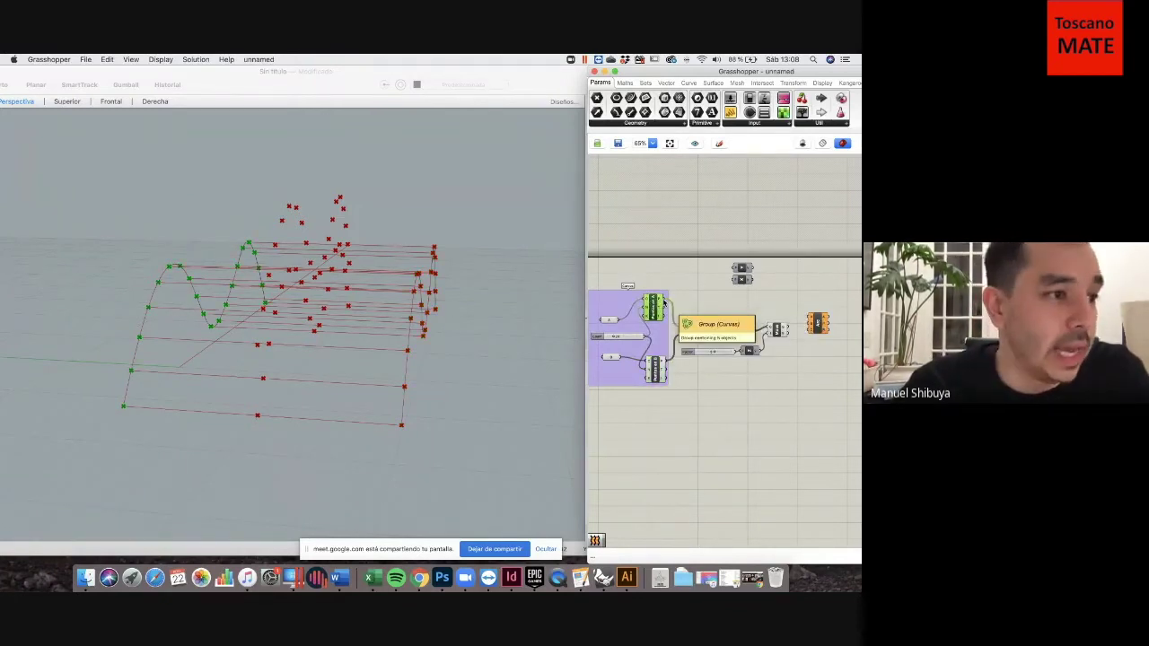
pyautogui.moveTo(677, 294); pyautogui.dragTo(810, 322)
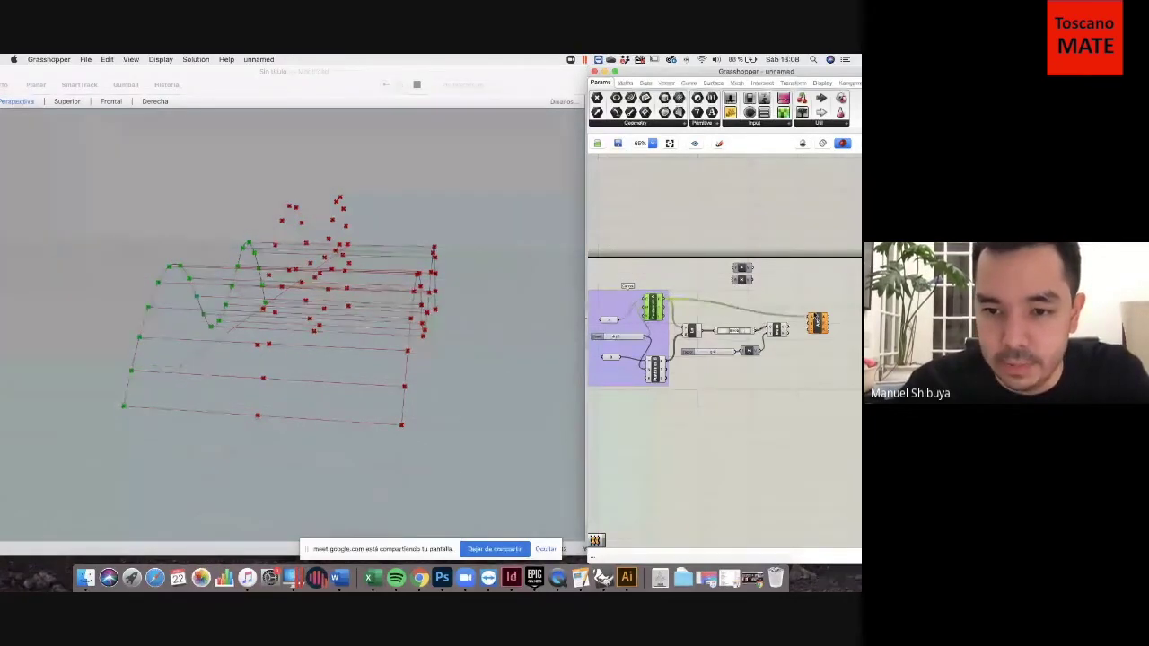
pyautogui.click(778, 403)
pyautogui.click(655, 368)
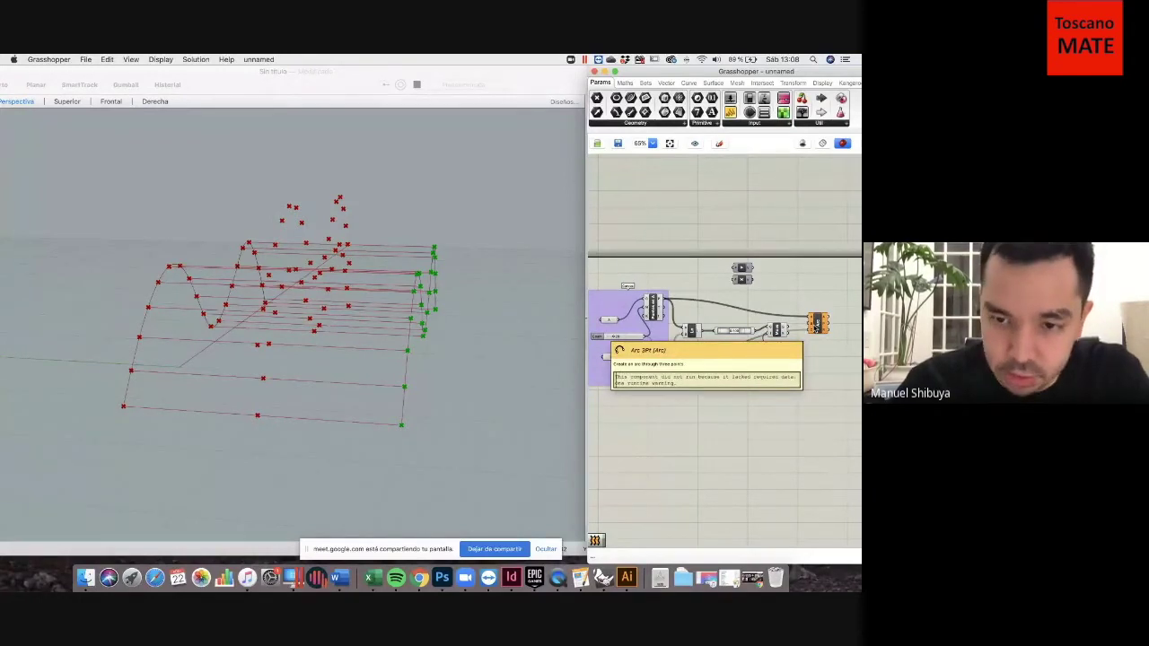
pyautogui.click(853, 344)
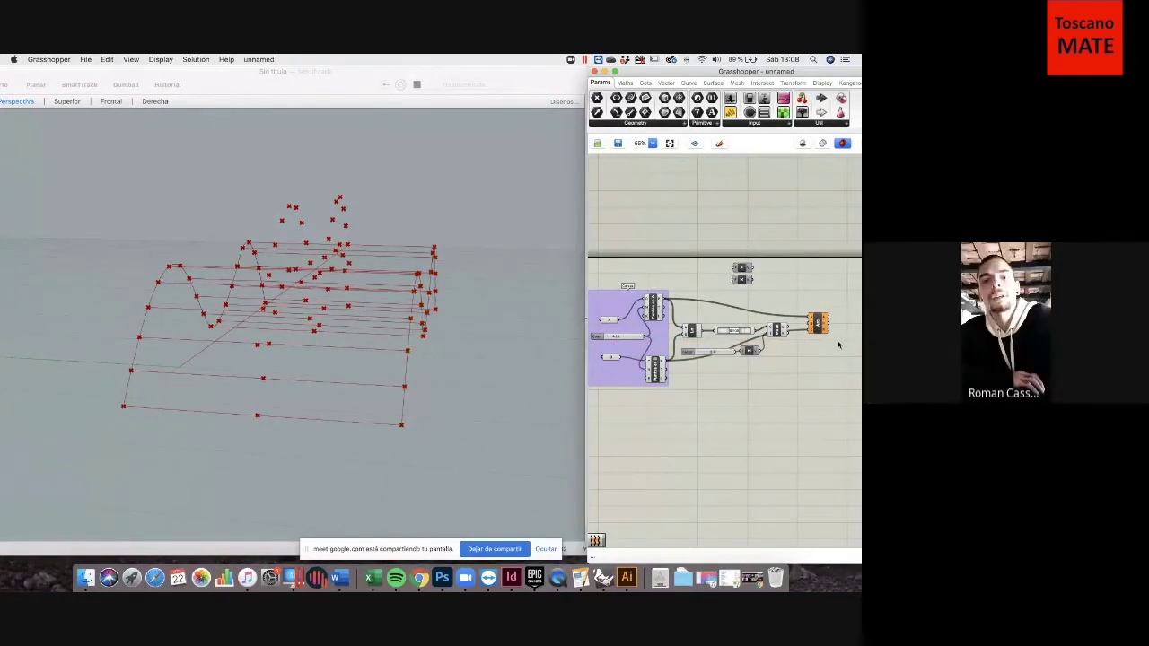
# Rename the Move component as "Puntos en Z".
pyautogui.scroll(2, 846, 326)
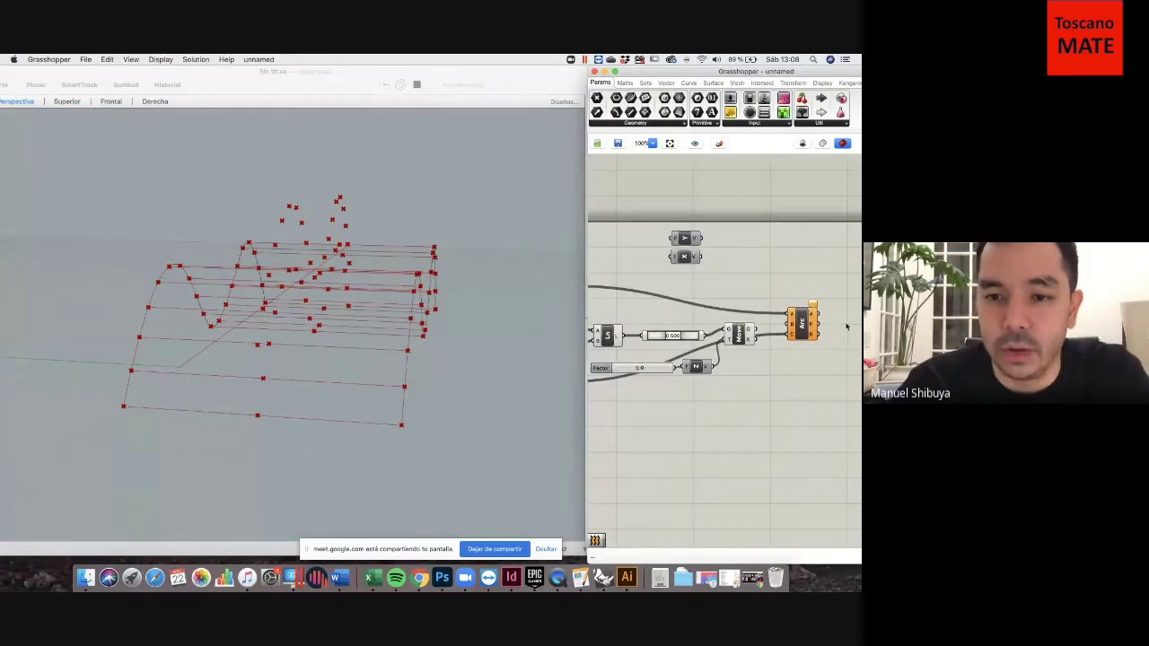
pyautogui.scroll(3, 846, 326)
pyautogui.click(625, 341)
pyautogui.rightClick(628, 341)
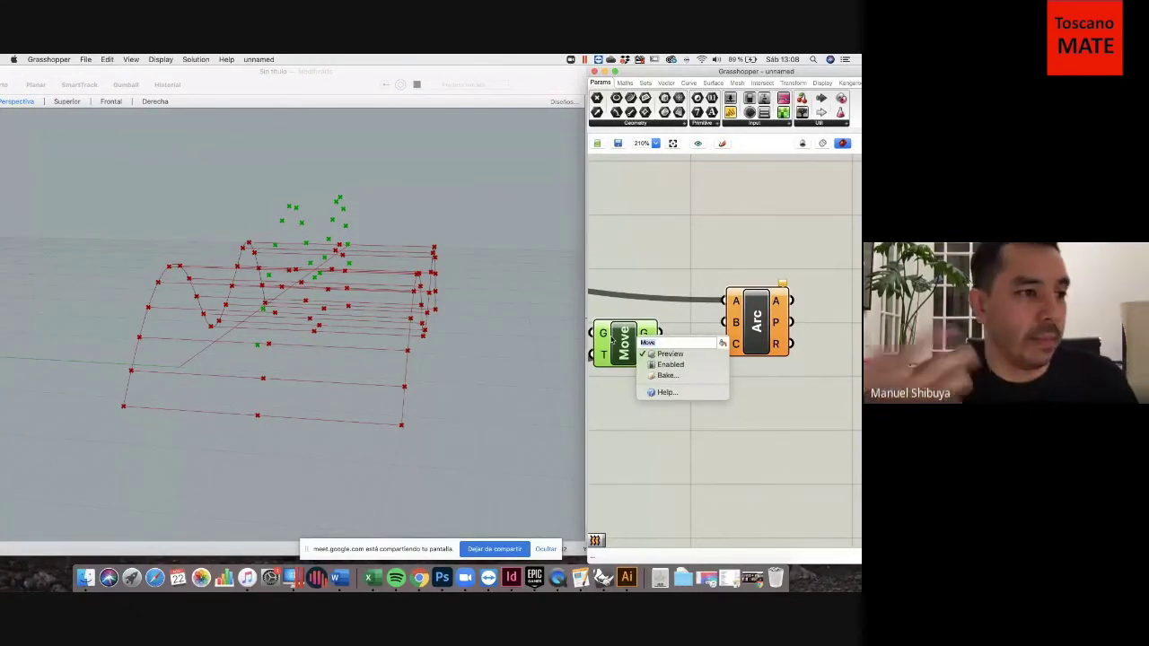
pyautogui.write('Pun')
pyautogui.write('tp')
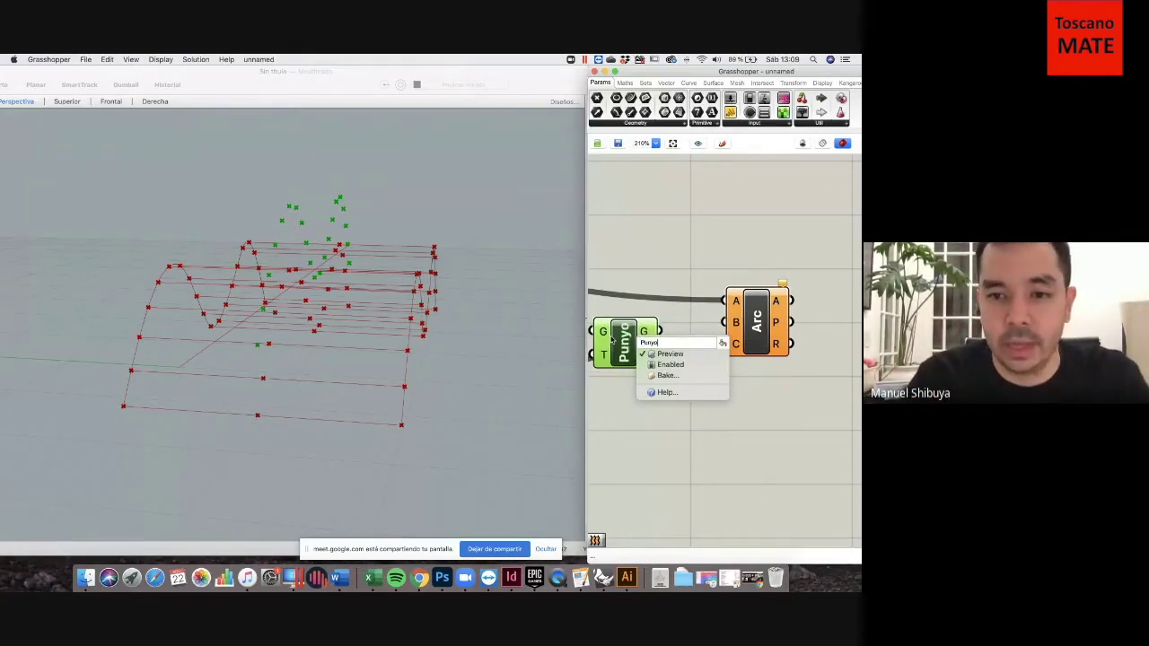
pyautogui.press('BackSpace')
pyautogui.write('os')
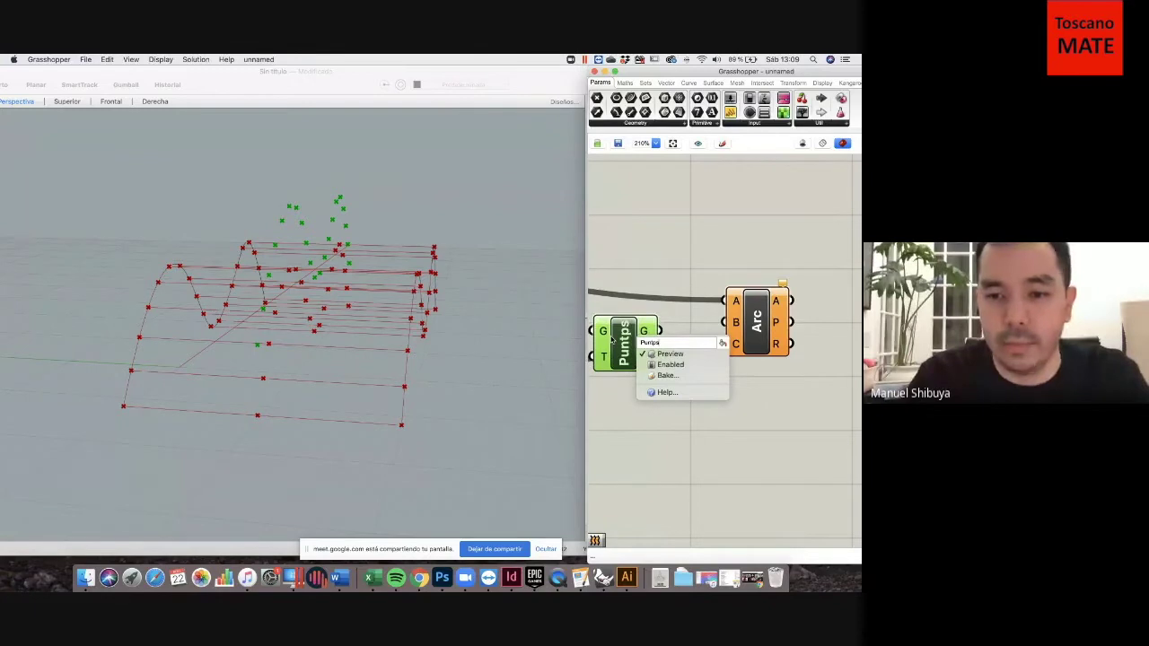
pyautogui.write(' en Z')
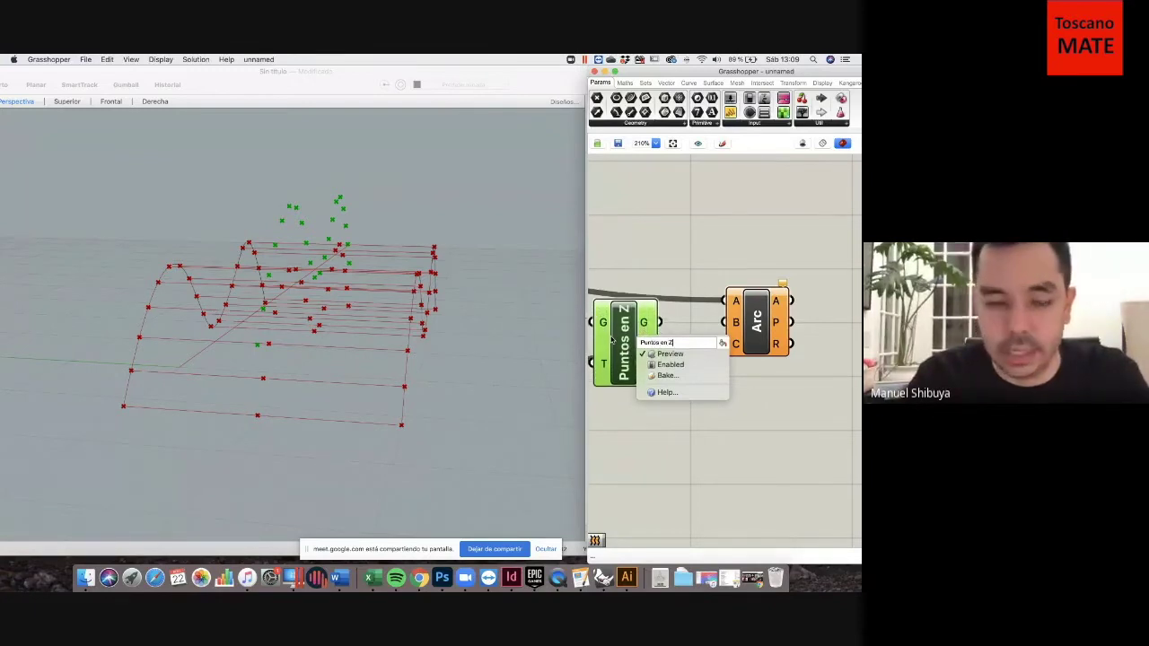
pyautogui.click(661, 198)
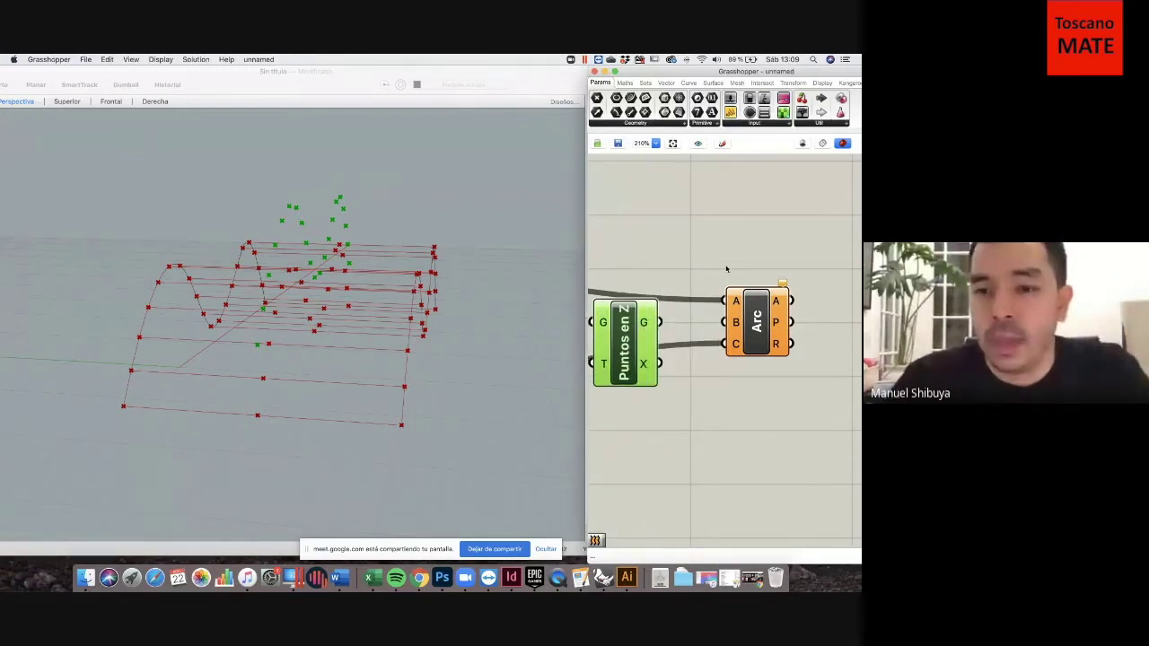
pyautogui.scroll(-3, 726, 267)
pyautogui.click(680, 251)
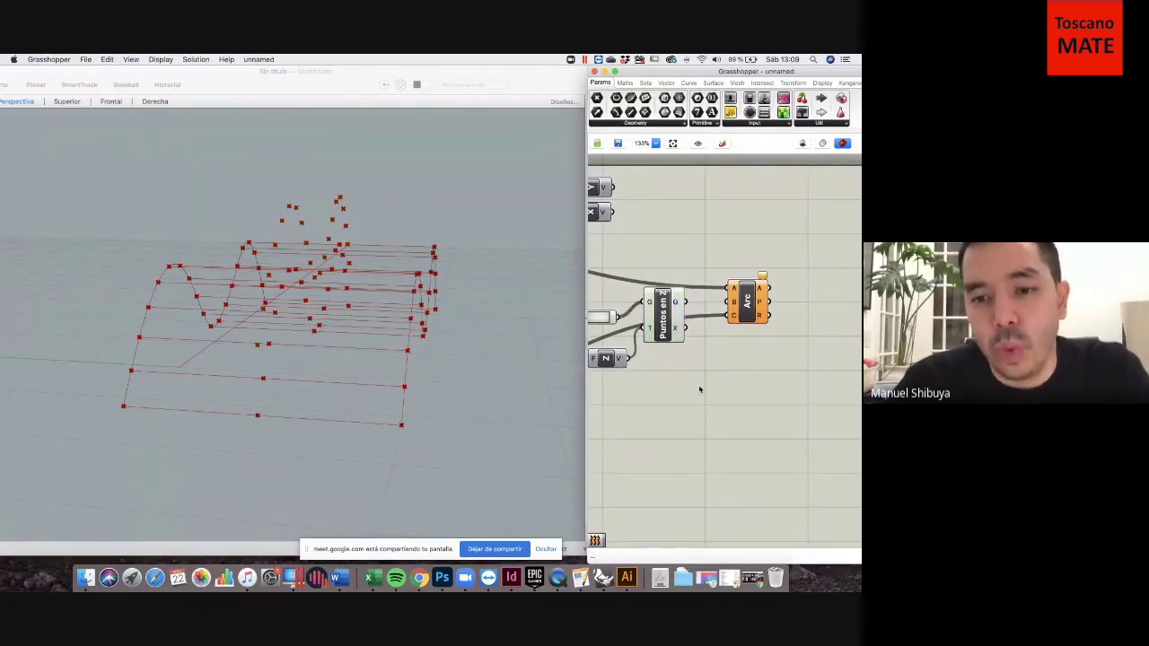
# Highlight the Point On Curve midpoints and examine them against the raised points in the perspective view.
pyautogui.scroll(-2, 700, 389)
pyautogui.click(619, 335)
pyautogui.scroll(-5, 736, 384)
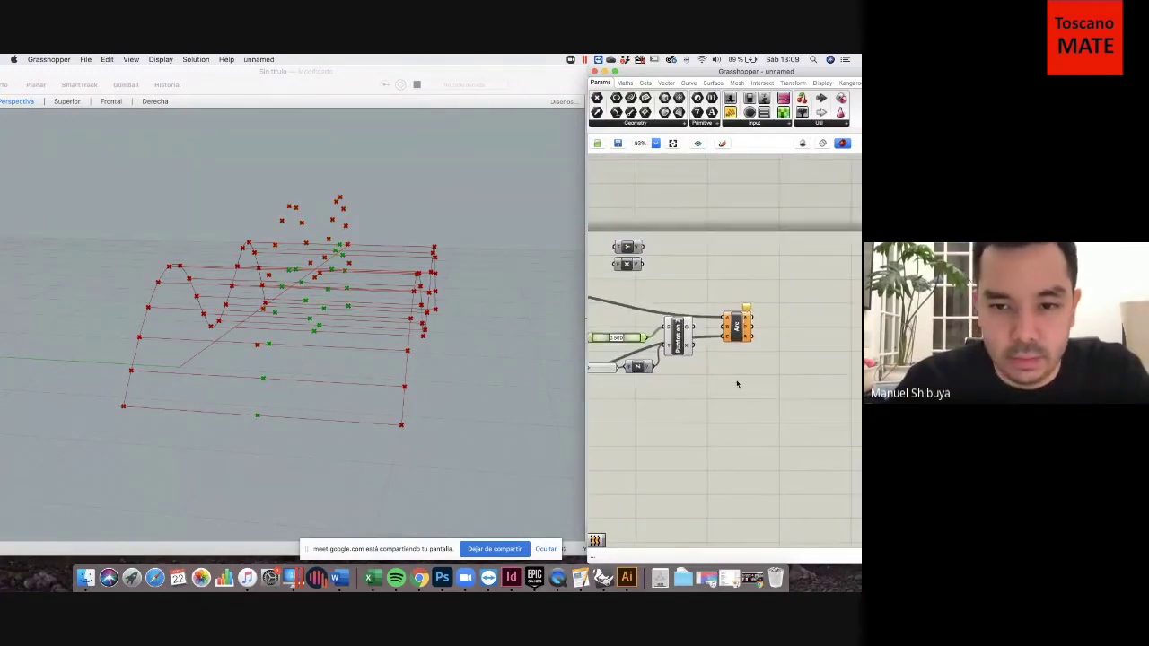
pyautogui.scroll(5, 735, 384)
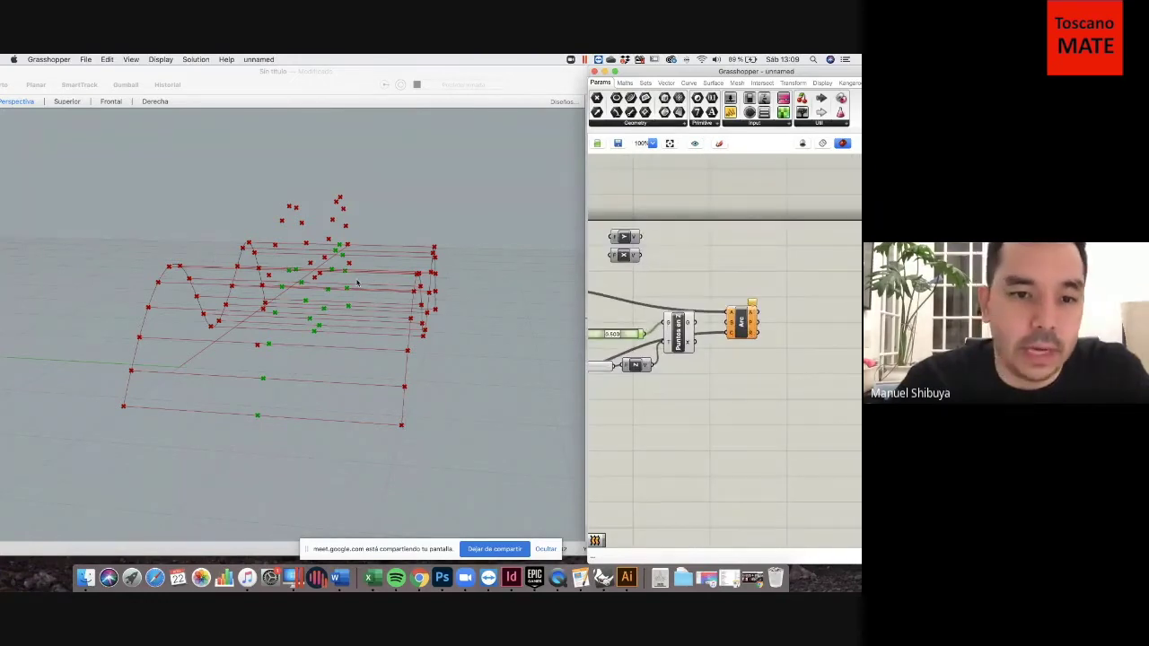
pyautogui.moveTo(357, 282); pyautogui.dragTo(255, 294, button='right')
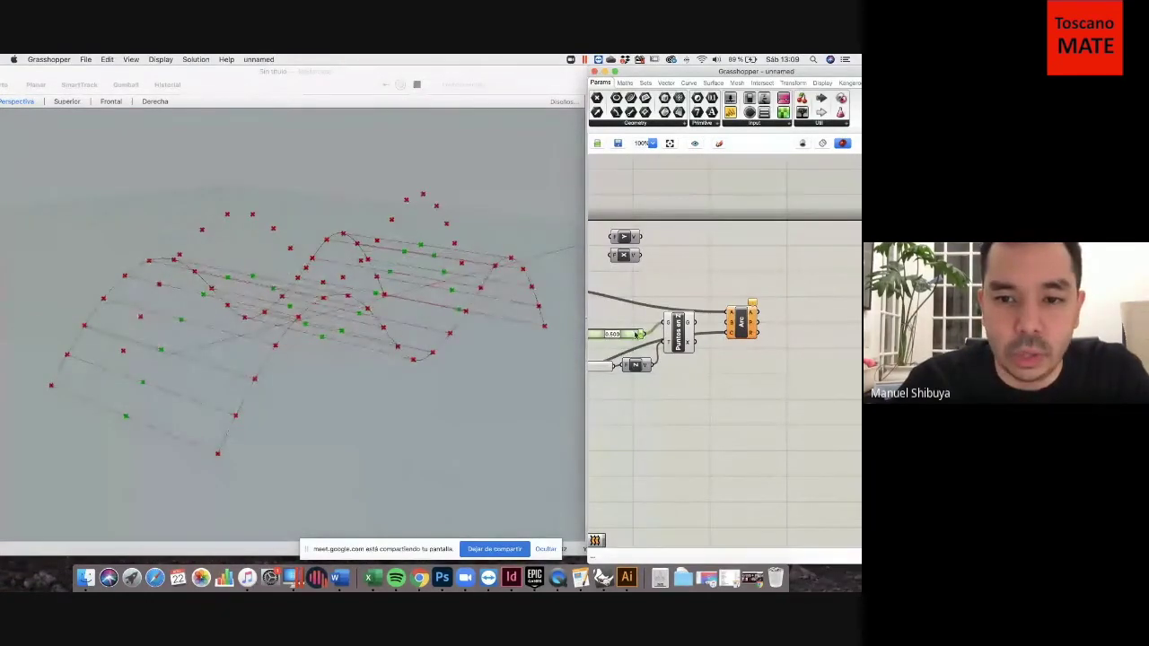
pyautogui.rightClick(638, 333)
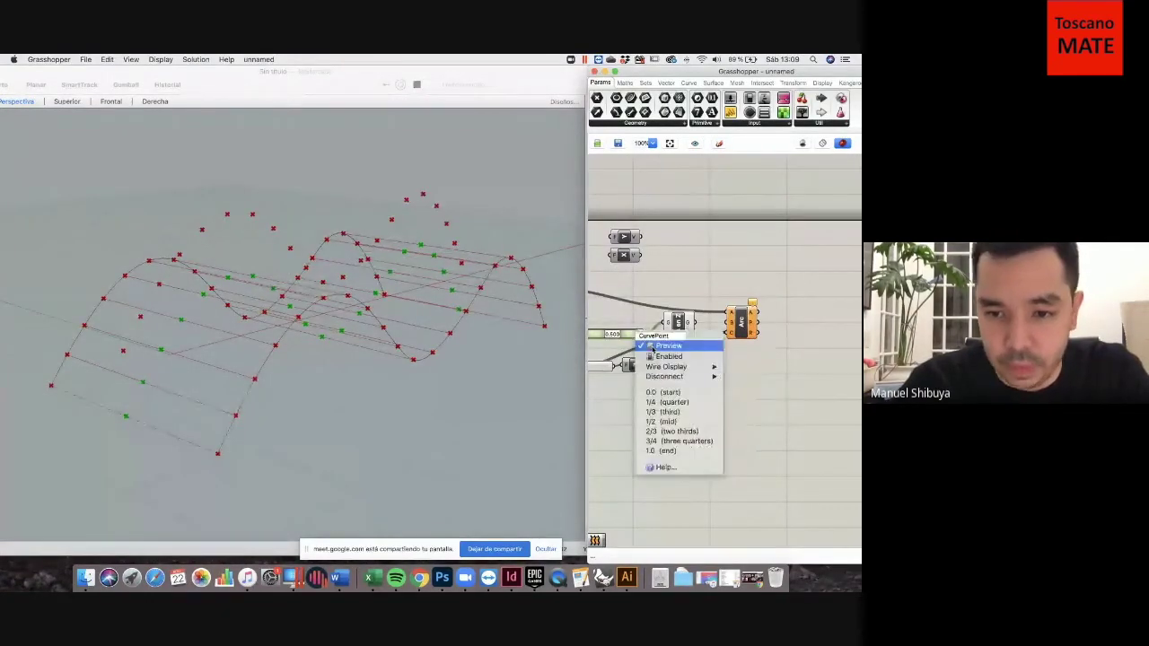
pyautogui.click(619, 303)
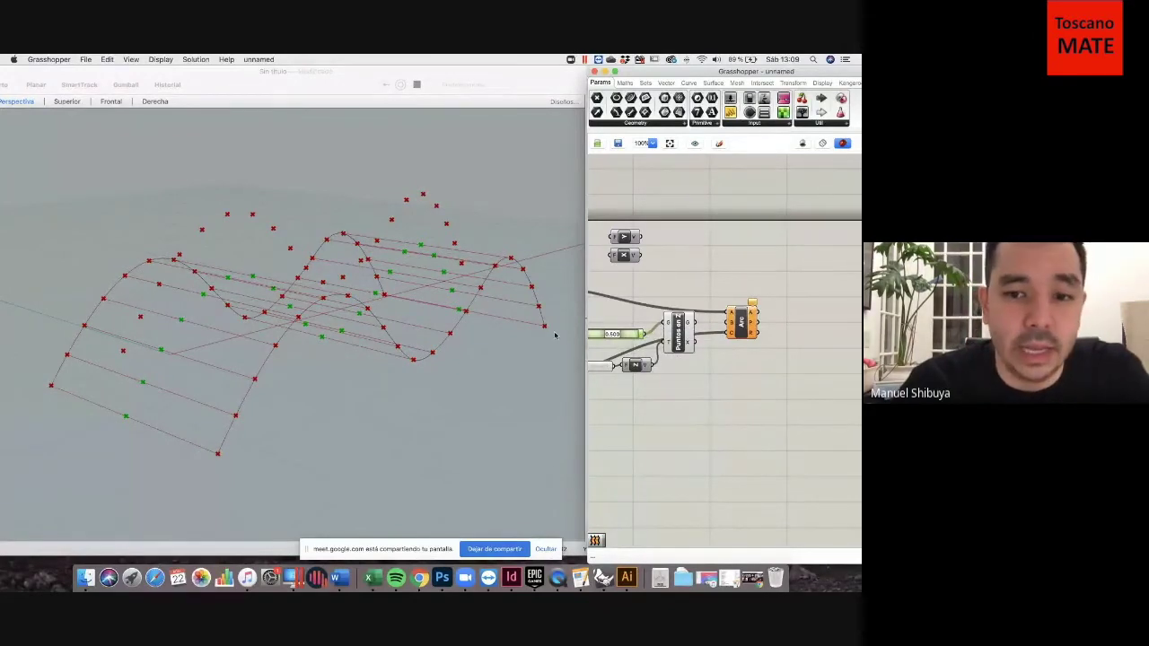
pyautogui.moveTo(240, 309); pyautogui.dragTo(329, 317, button='right')
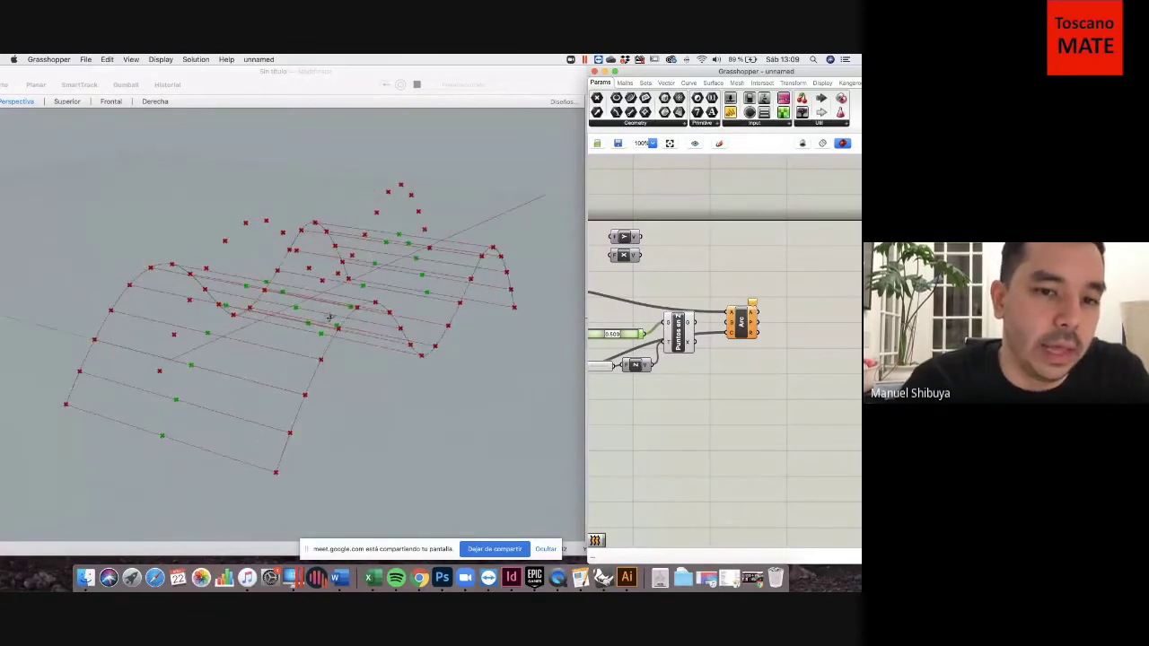
# Highlight the raised points and wire the G output of Puntos en Z into the Arc component's B input.
pyautogui.click(686, 347)
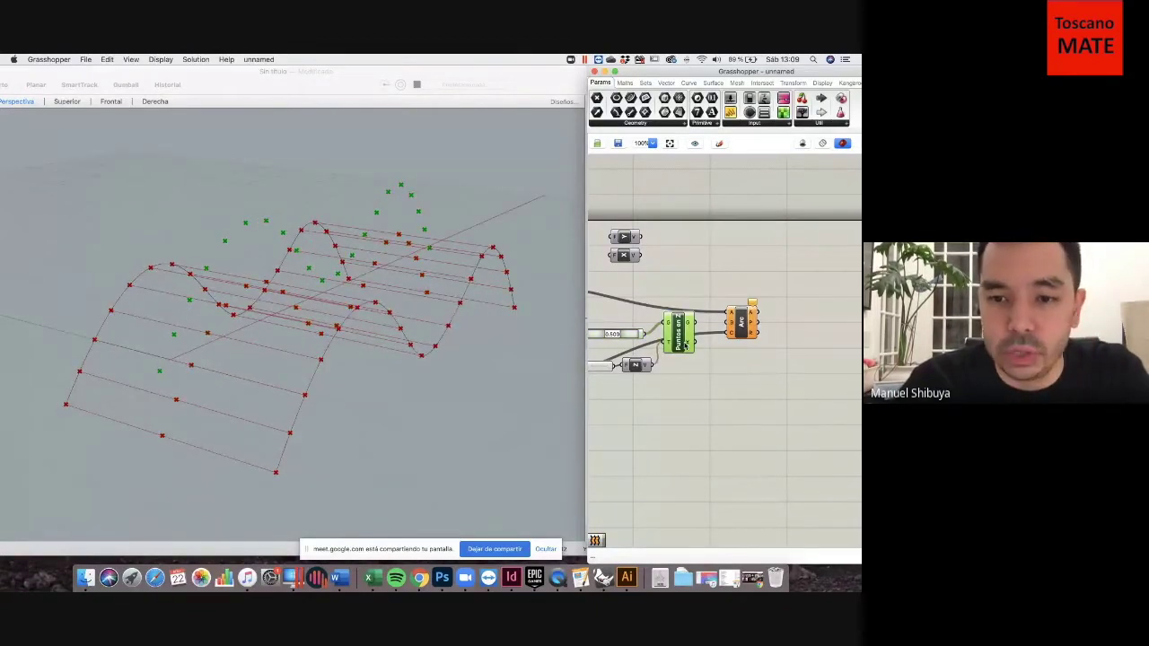
pyautogui.moveTo(235, 341); pyautogui.dragTo(290, 311, button='right')
pyautogui.moveTo(345, 239); pyautogui.dragTo(350, 265, button='right')
pyautogui.click(725, 392)
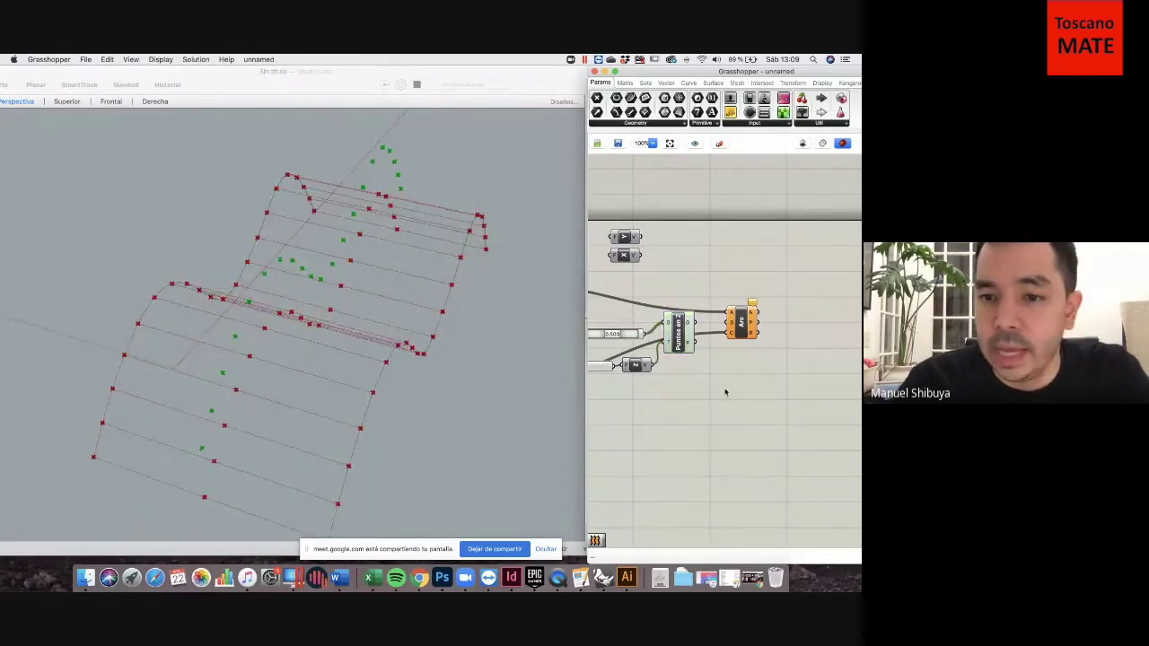
pyautogui.moveTo(696, 325); pyautogui.dragTo(729, 323)
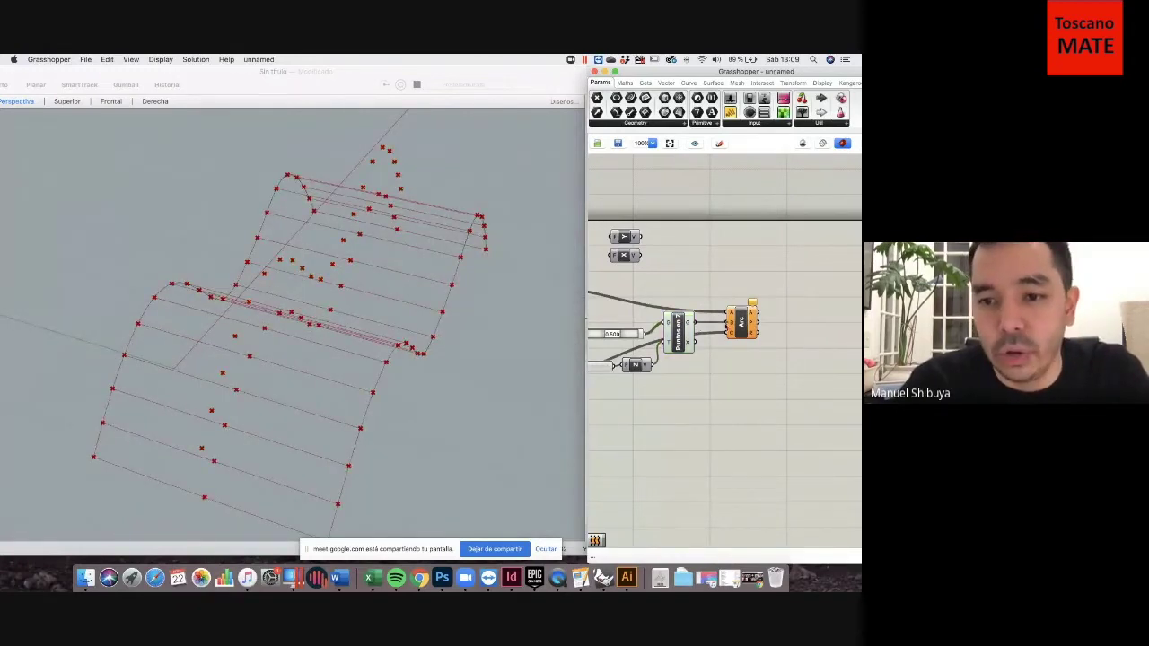
# Examine the three-point arcs spanning the two curves from several angles, including from above.
pyautogui.moveTo(390, 350); pyautogui.dragTo(429, 300, button='right')
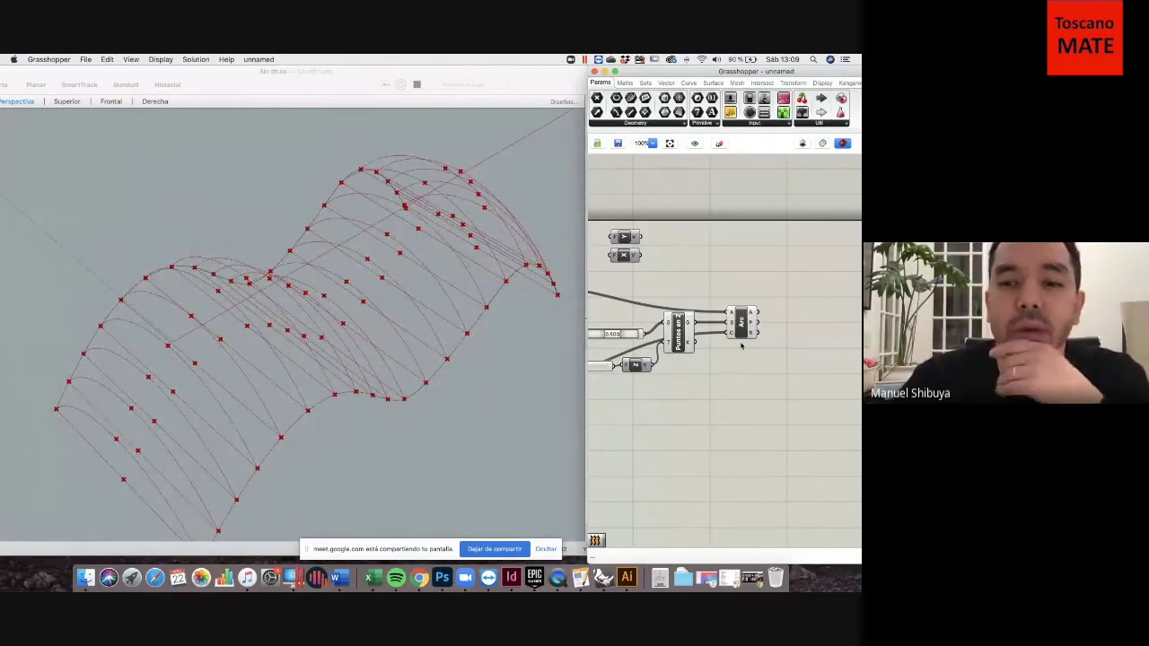
pyautogui.moveTo(430, 379)
pyautogui.mouseDown(button='right')
pyautogui.moveTo(469, 345)
pyautogui.moveTo(405, 353)
pyautogui.moveTo(488, 368)
pyautogui.mouseUp(button='right')
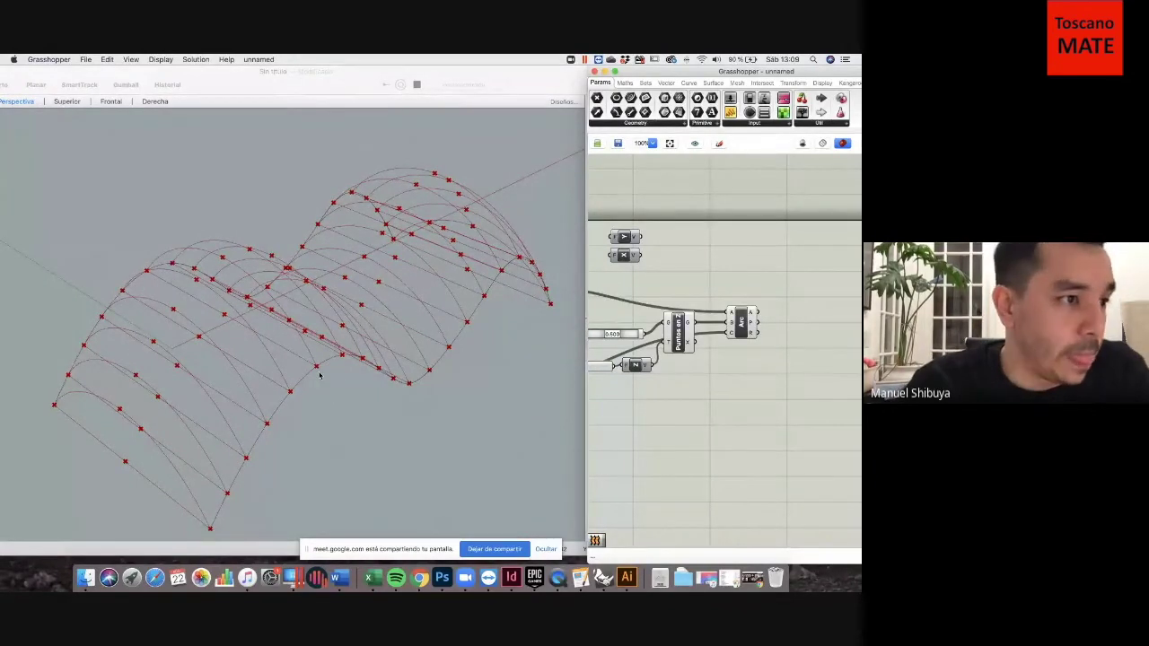
pyautogui.moveTo(318, 375); pyautogui.dragTo(119, 330, button='right')
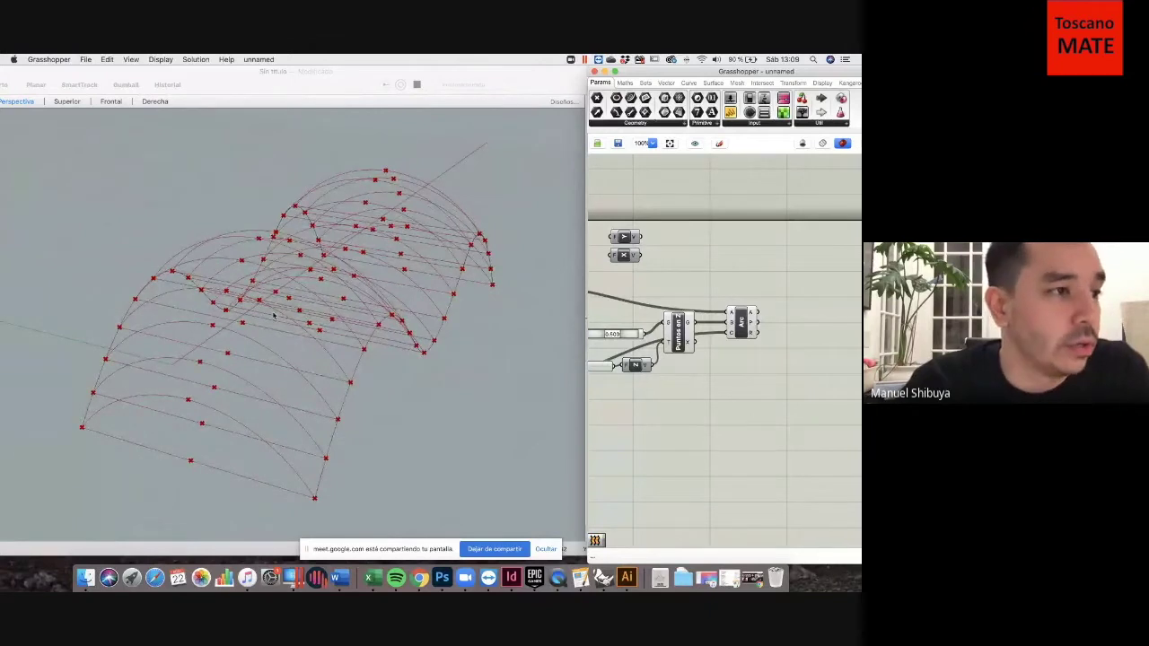
pyautogui.moveTo(262, 319); pyautogui.dragTo(305, 347, button='right')
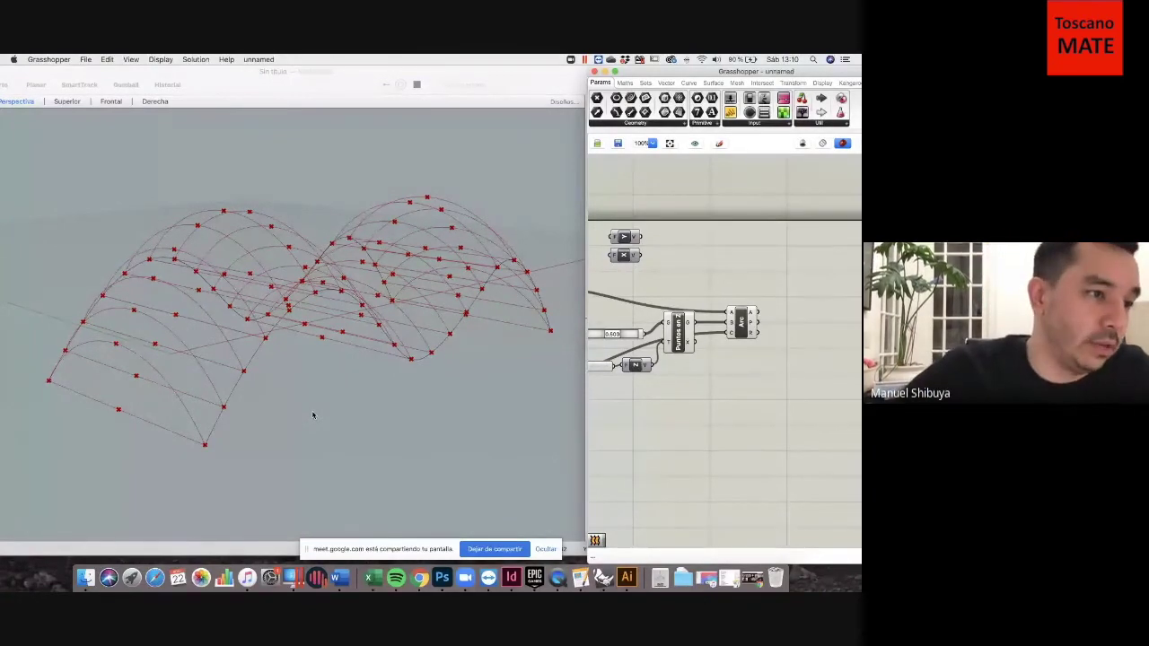
pyautogui.moveTo(364, 263); pyautogui.dragTo(348, 344, button='right')
pyautogui.scroll(8, 332, 323)
pyautogui.scroll(-6, 332, 323)
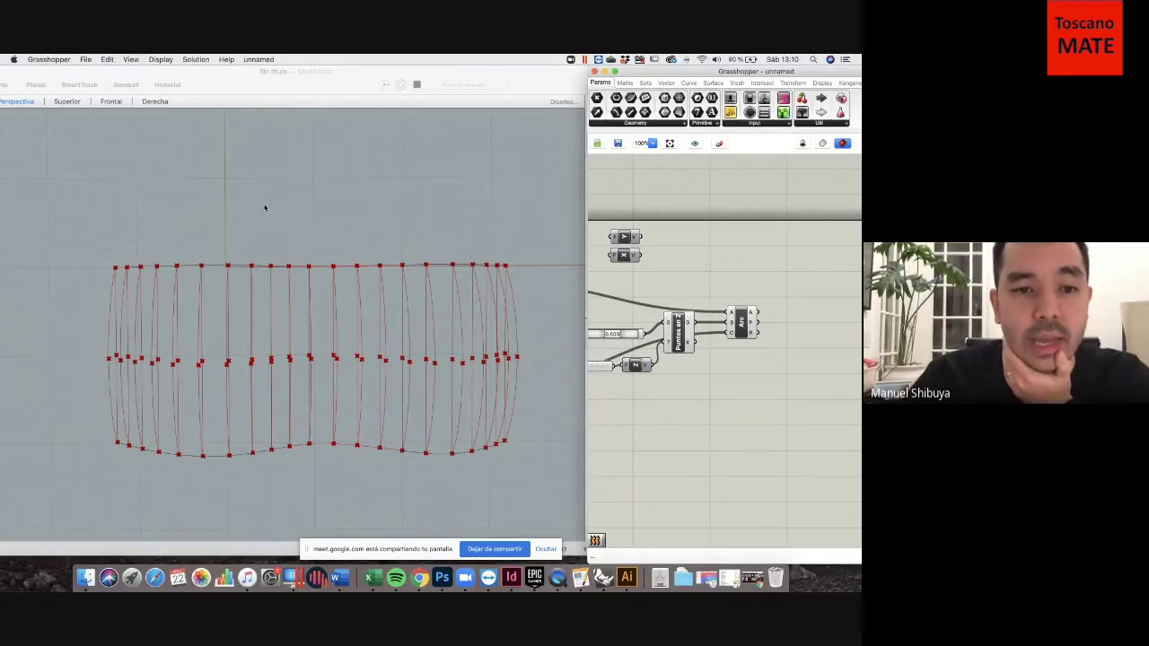
pyautogui.moveTo(327, 357); pyautogui.dragTo(194, 340, button='right')
pyautogui.moveTo(336, 327); pyautogui.dragTo(320, 343, button='right')
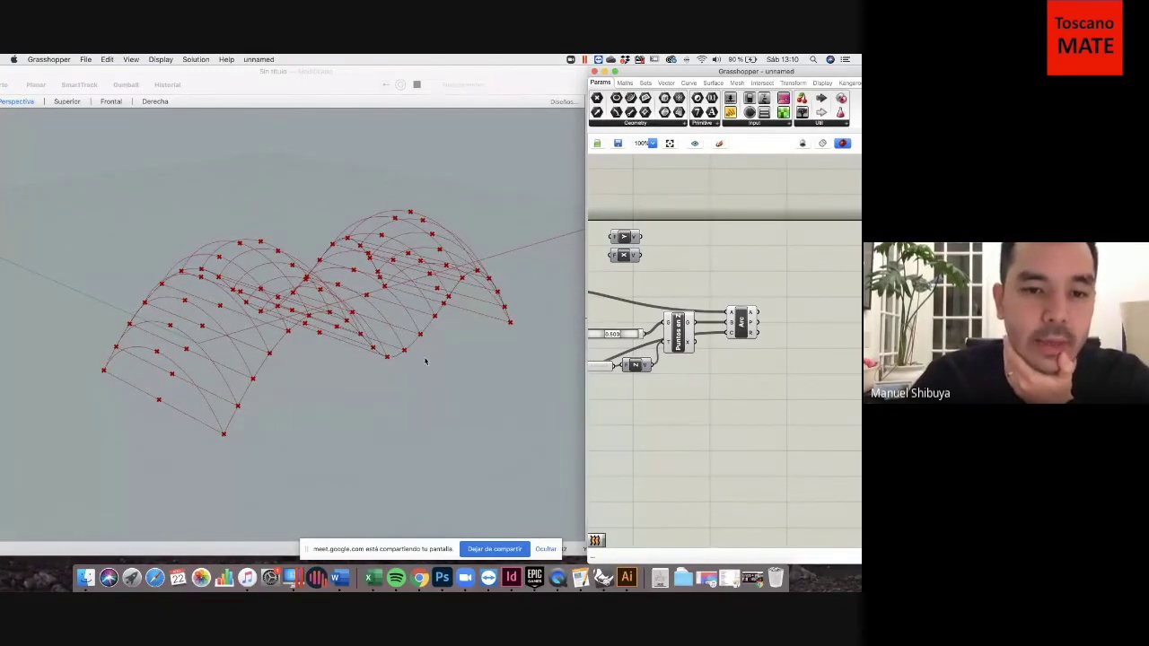
pyautogui.moveTo(319, 343); pyautogui.dragTo(326, 319, button='right')
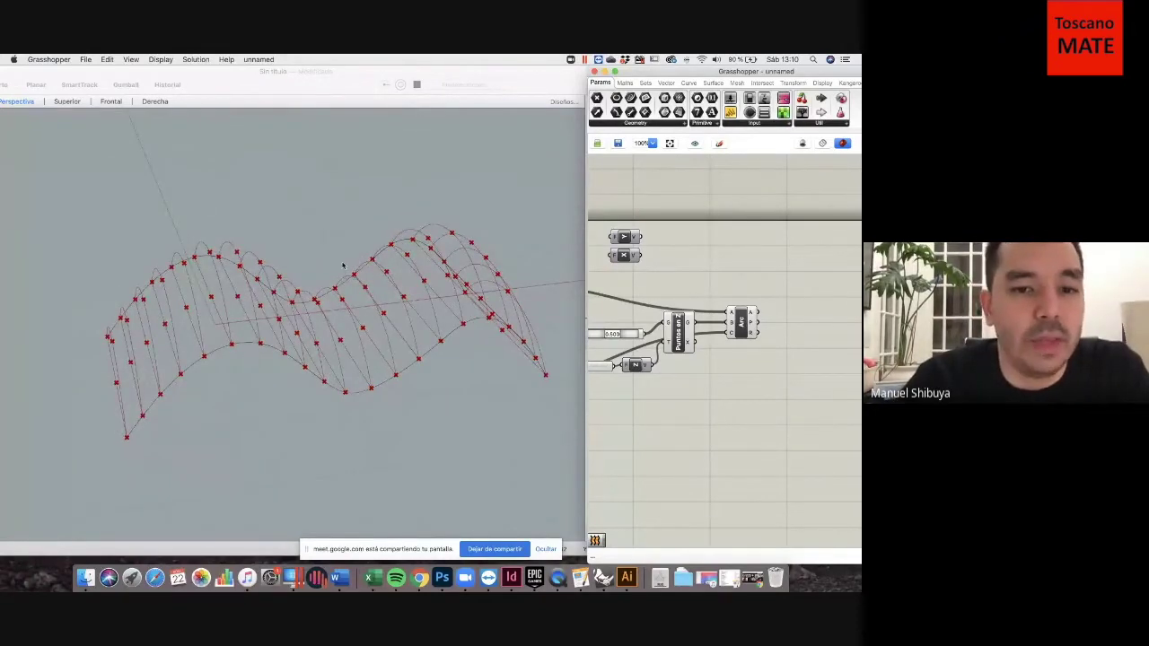
# Shift the Grasshopper window to expose more canvas and add a Loft component beside the Arc component.
pyautogui.moveTo(395, 323)
pyautogui.mouseDown(button='right')
pyautogui.moveTo(372, 339)
pyautogui.moveTo(458, 346)
pyautogui.mouseUp(button='right')
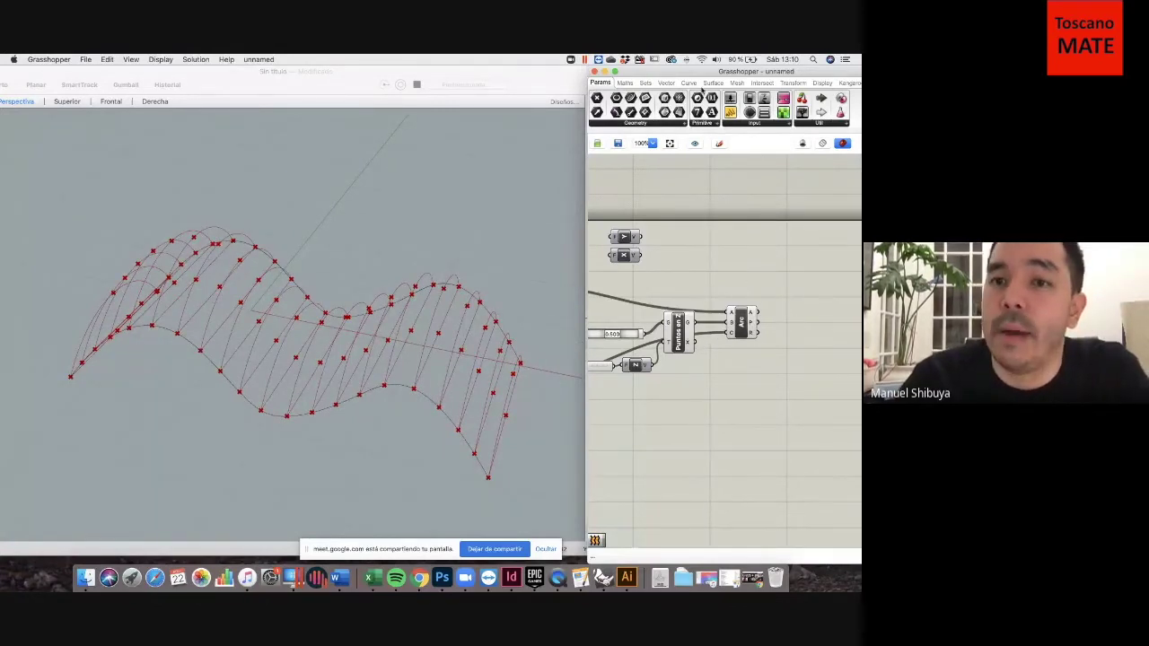
pyautogui.moveTo(642, 75); pyautogui.dragTo(679, 76)
pyautogui.click(605, 82)
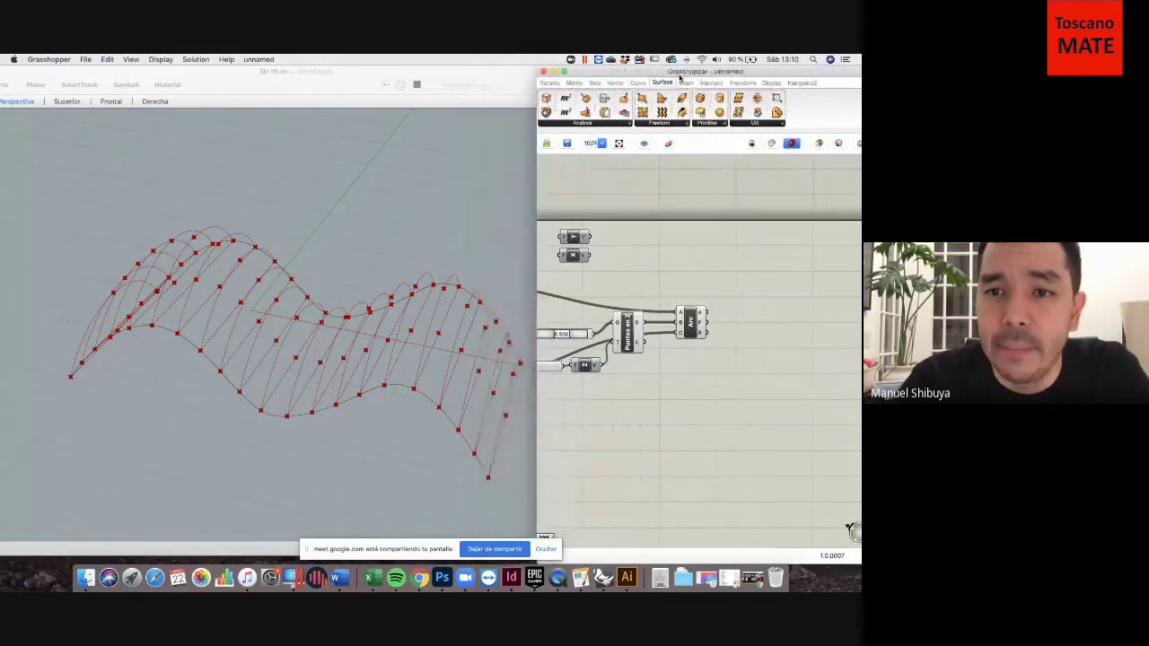
pyautogui.click(686, 126)
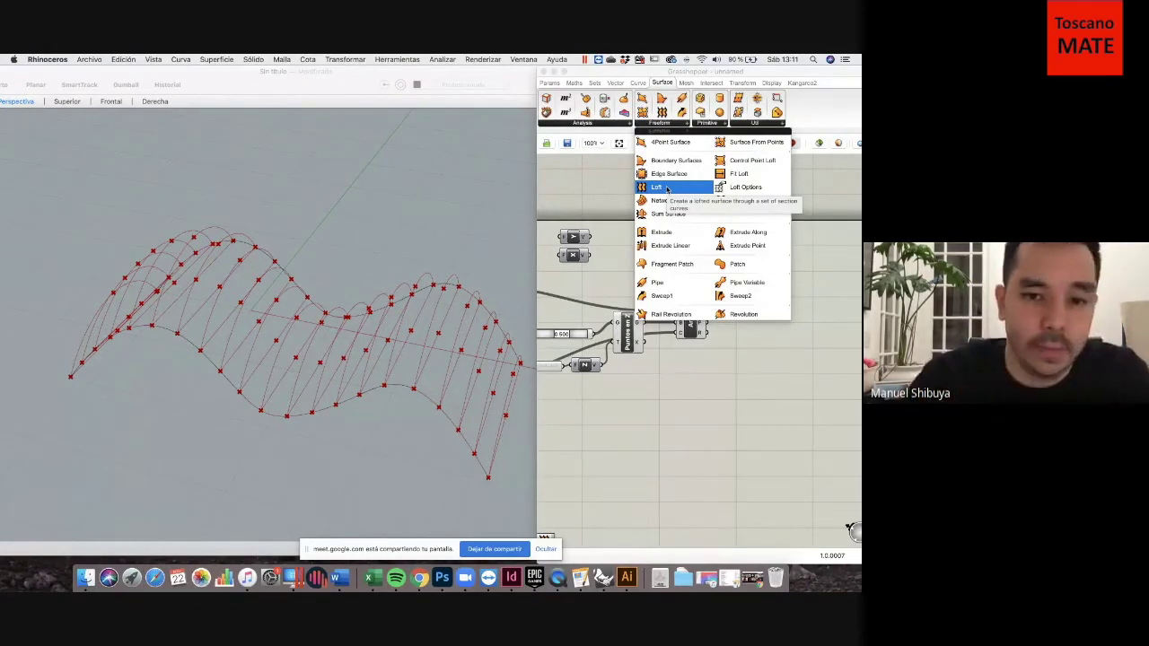
pyautogui.click(438, 429)
pyautogui.moveTo(438, 429); pyautogui.dragTo(422, 415, button='right')
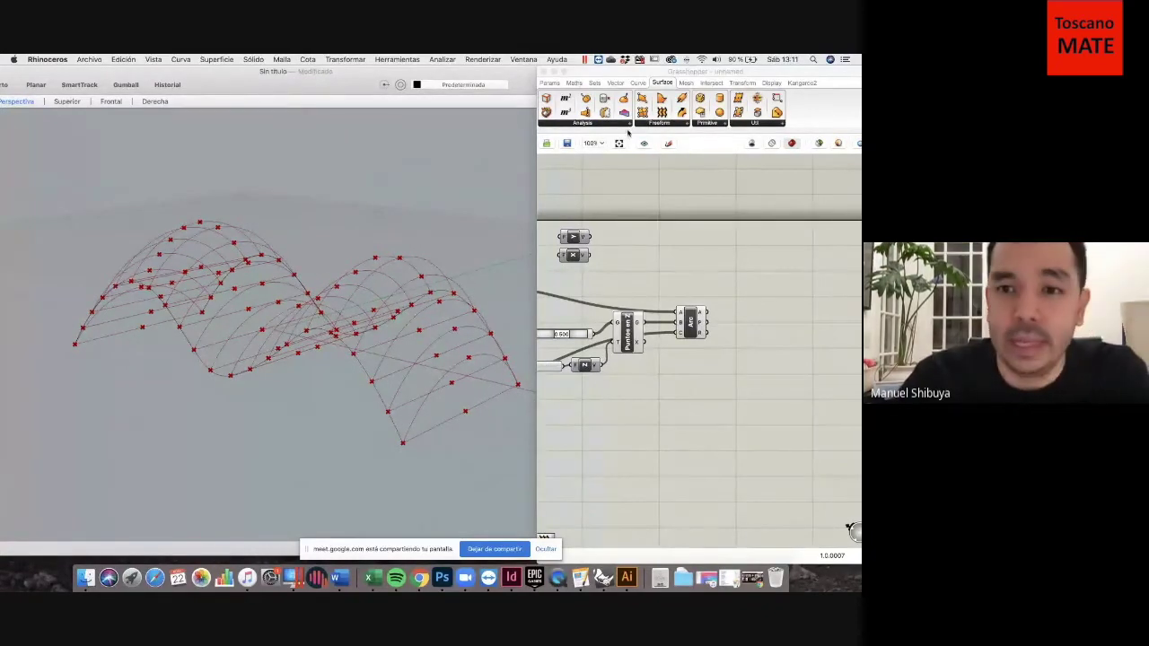
pyautogui.click(685, 128)
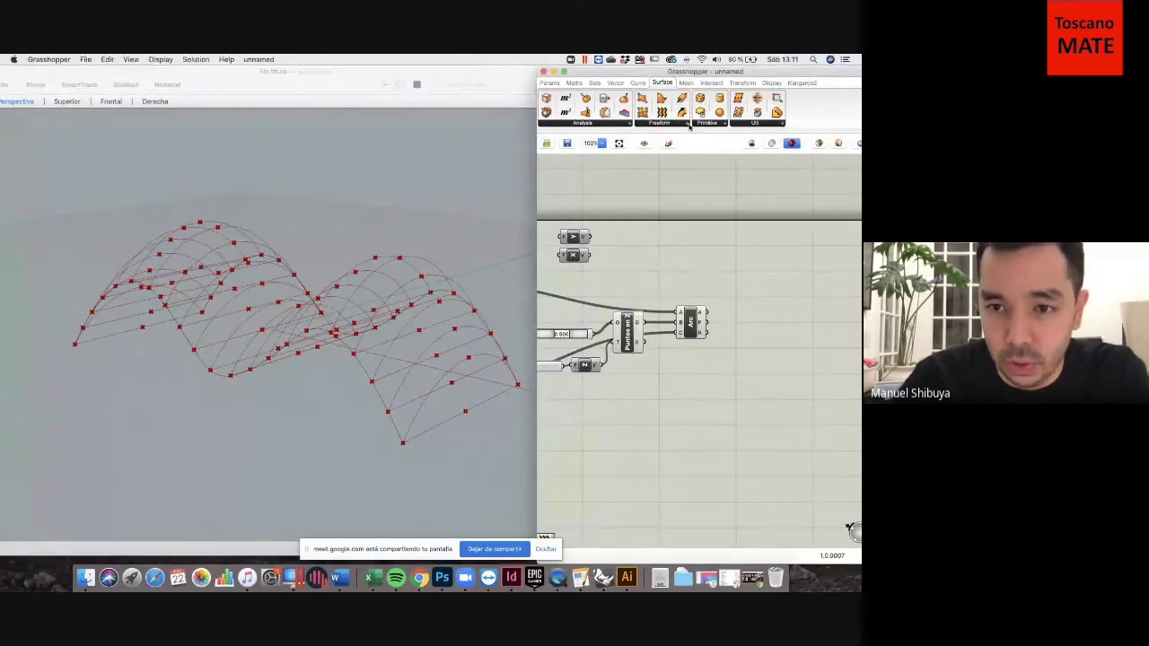
pyautogui.click(689, 127)
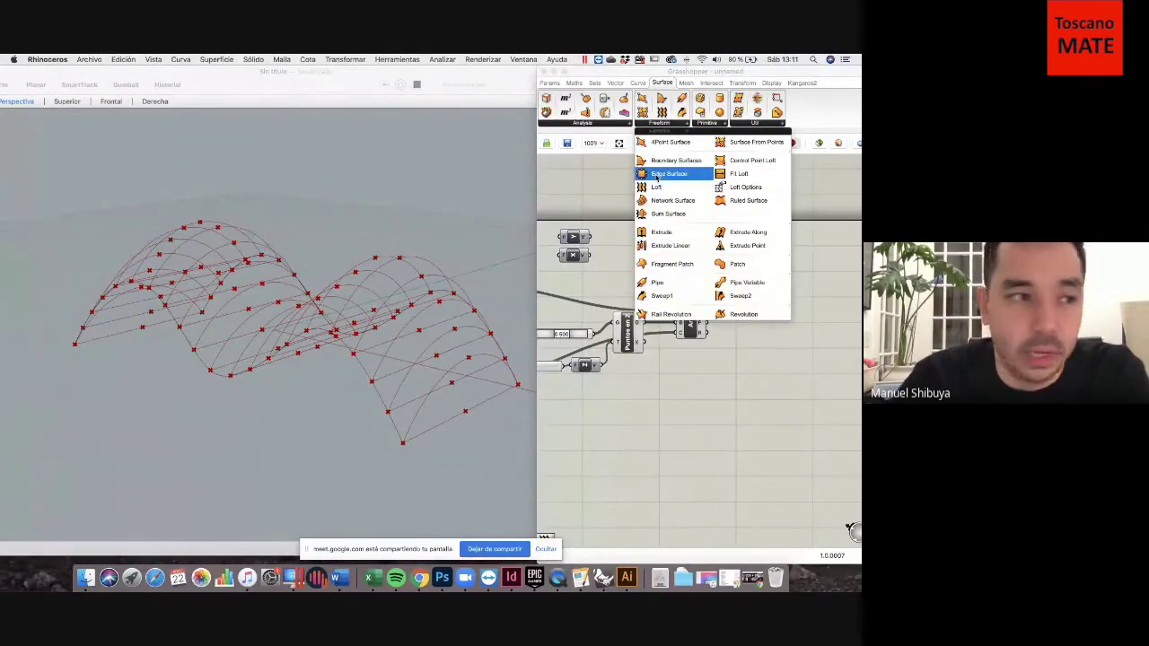
pyautogui.click(660, 187)
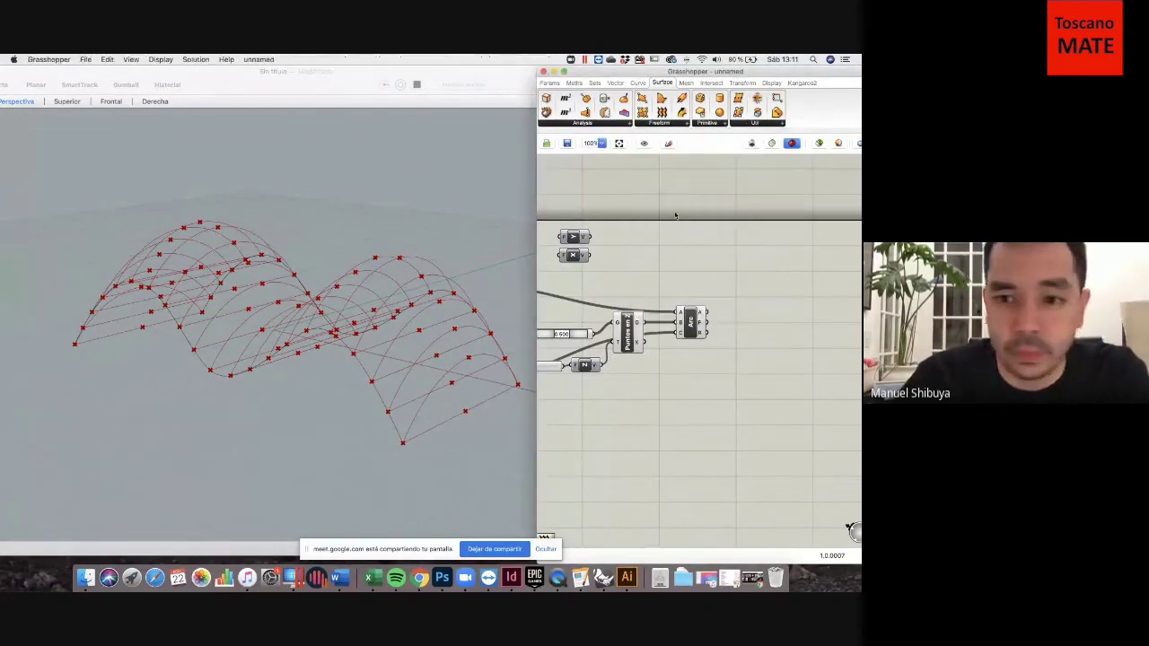
pyautogui.click(752, 315)
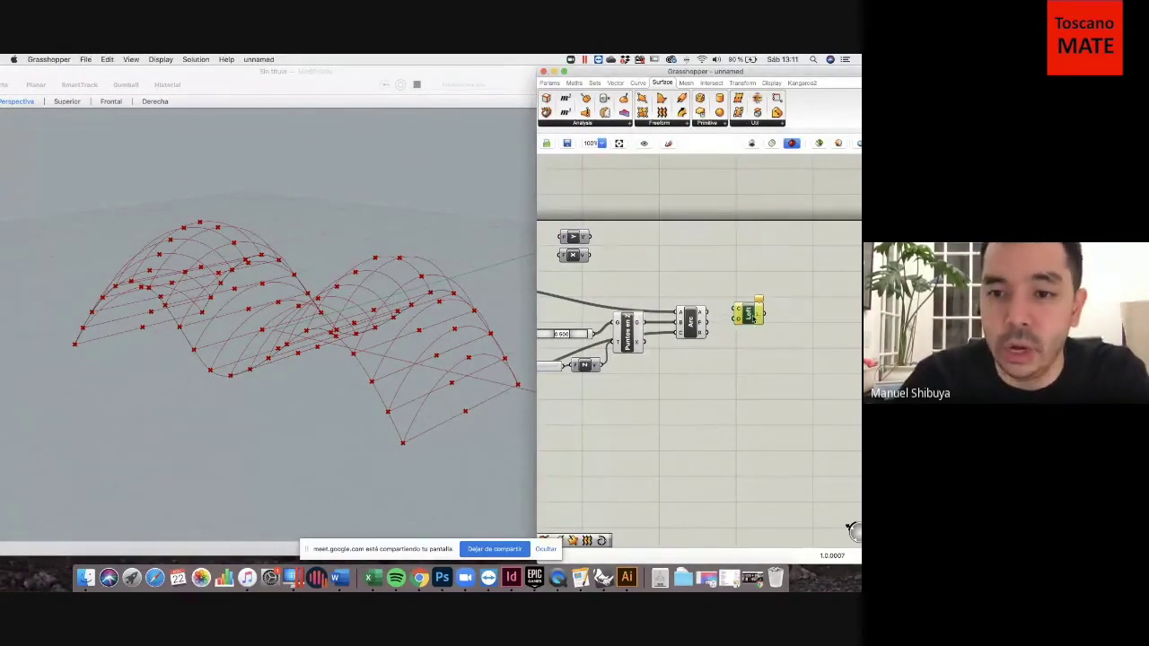
pyautogui.doubleClick(742, 350)
pyautogui.write('loft')
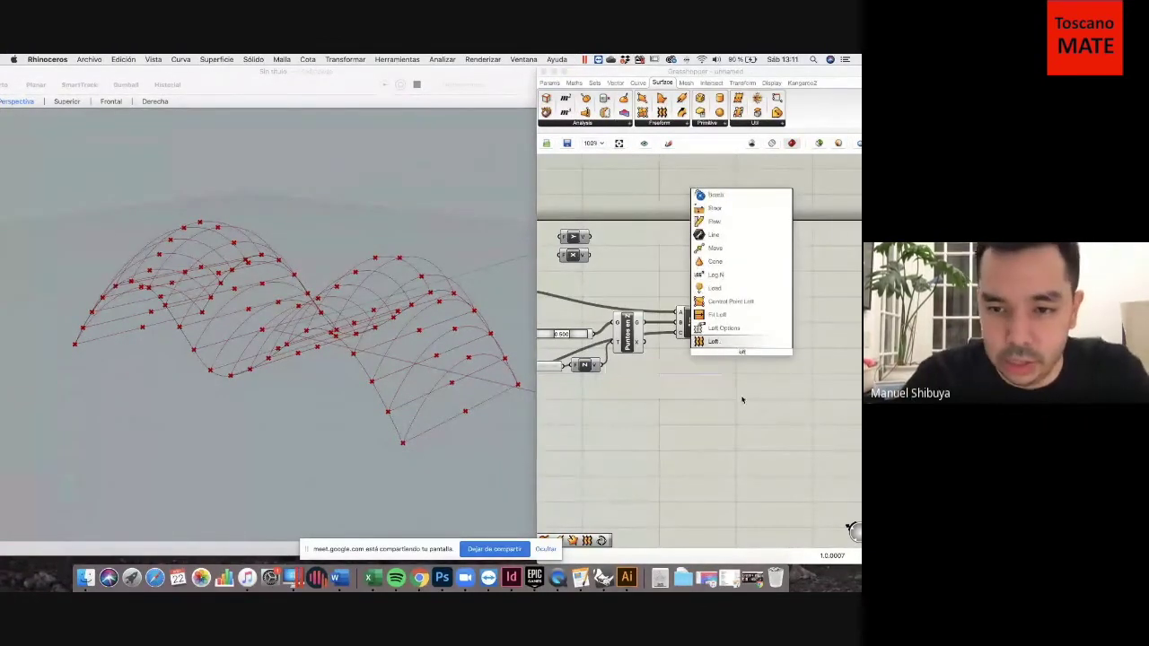
pyautogui.click(740, 394)
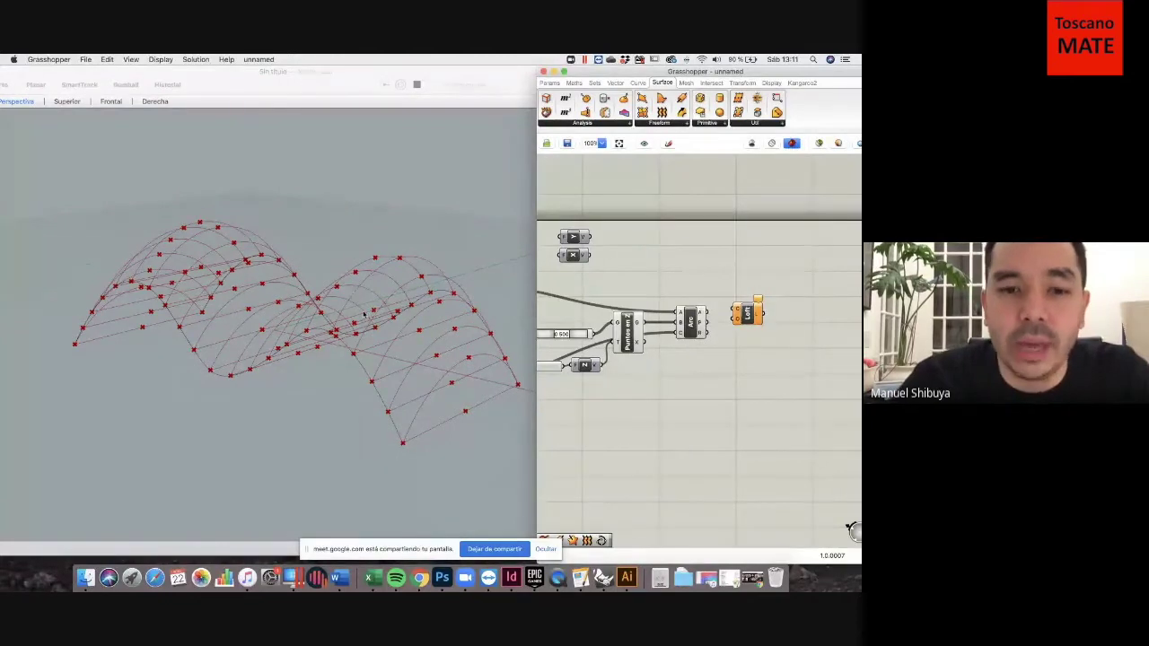
pyautogui.click(689, 127)
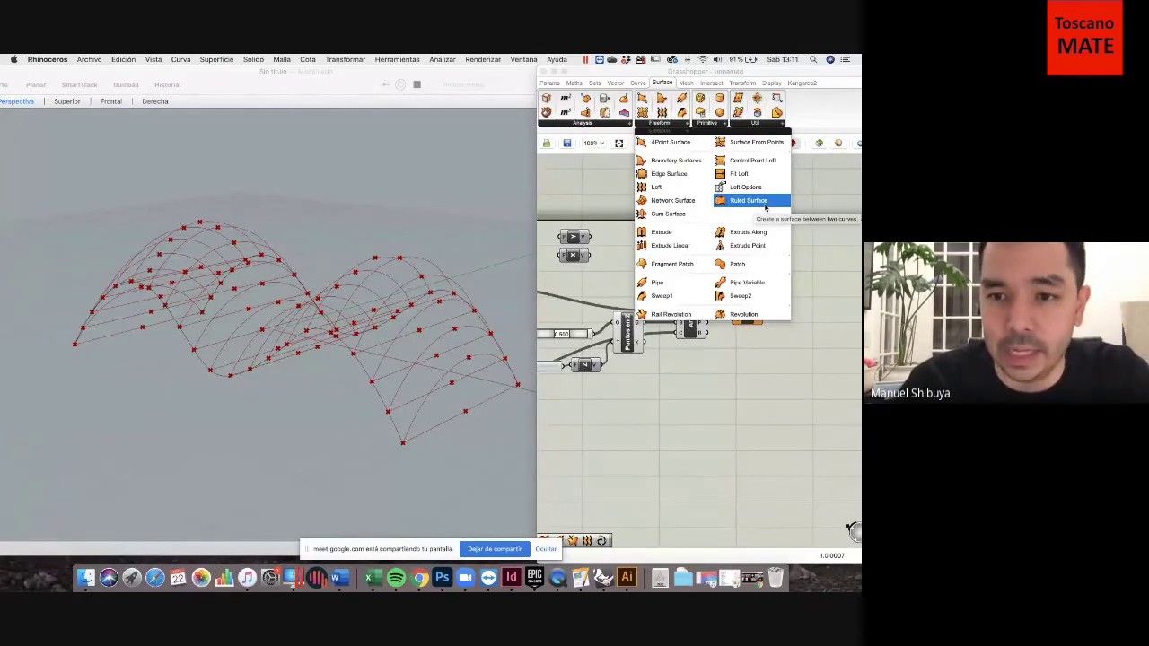
pyautogui.click(812, 263)
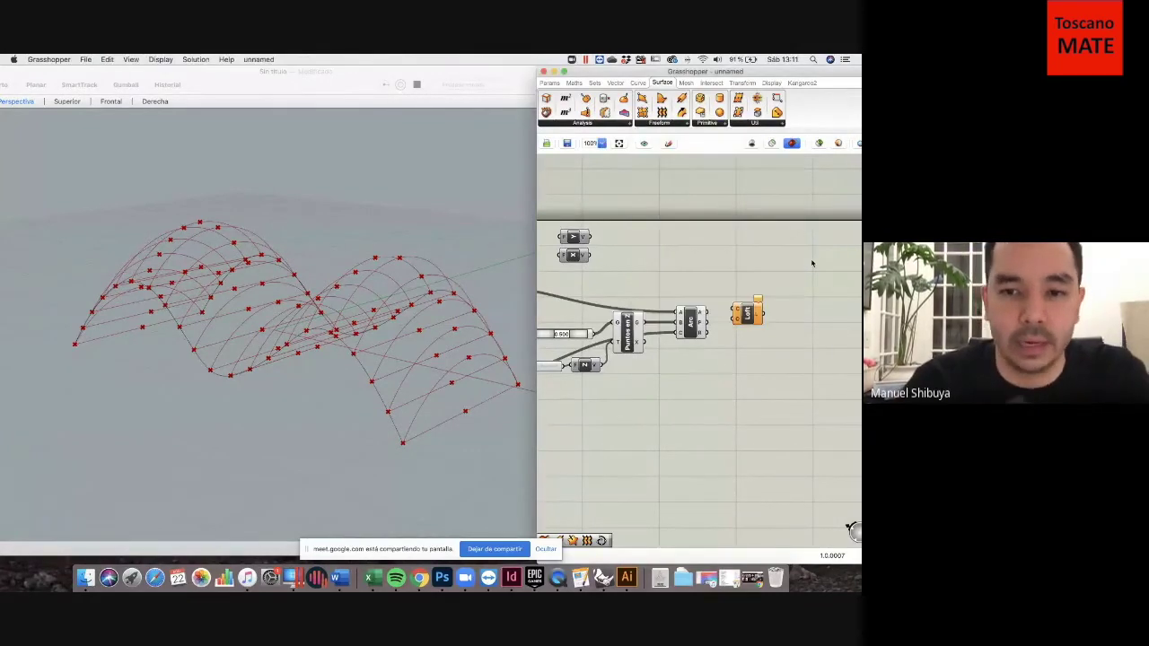
# Align the Loft component with Arc and wire Arc's A output into Loft's C input.
pyautogui.scroll(3, 801, 344)
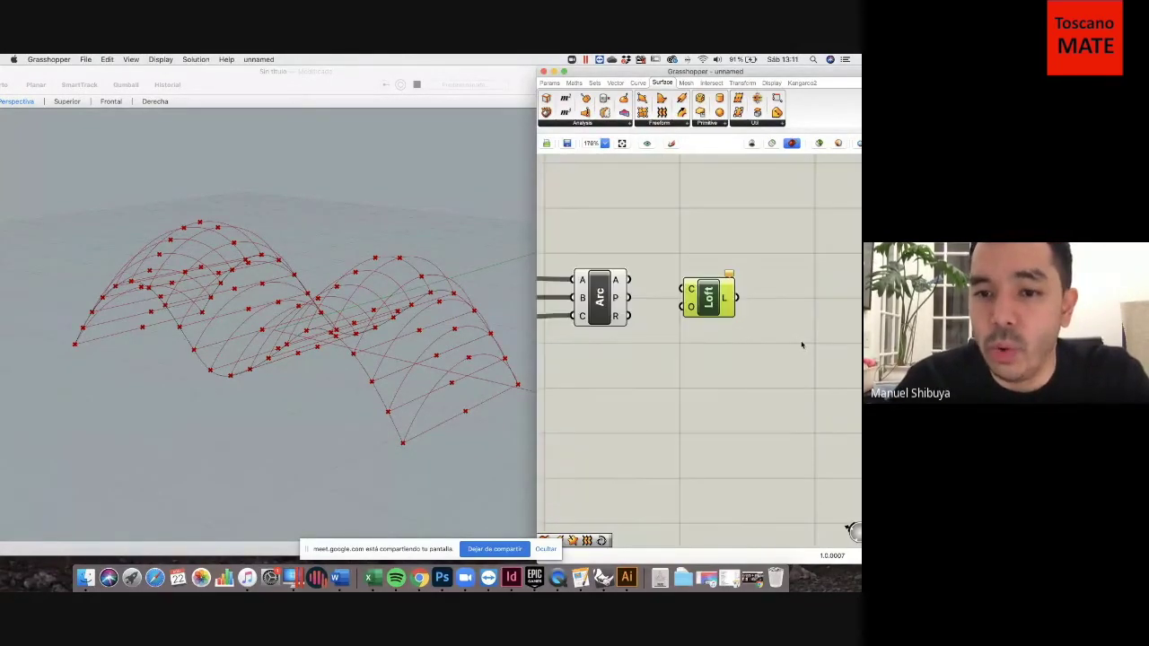
pyautogui.moveTo(702, 297); pyautogui.dragTo(699, 289)
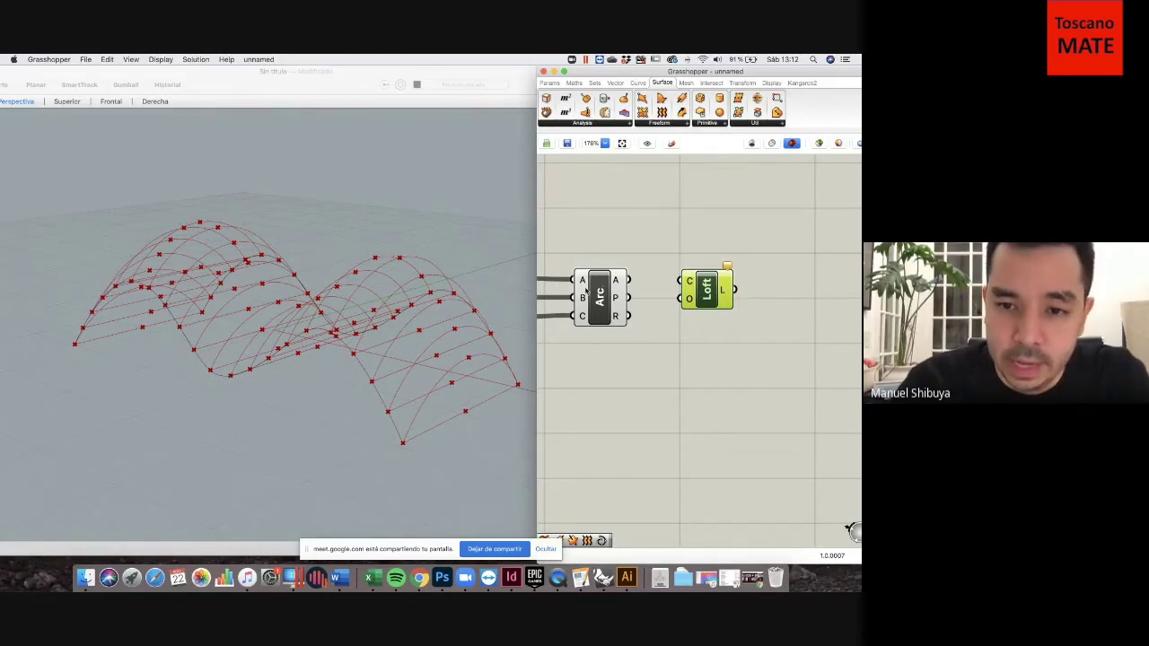
pyautogui.click(601, 290)
pyautogui.scroll(1, 634, 296)
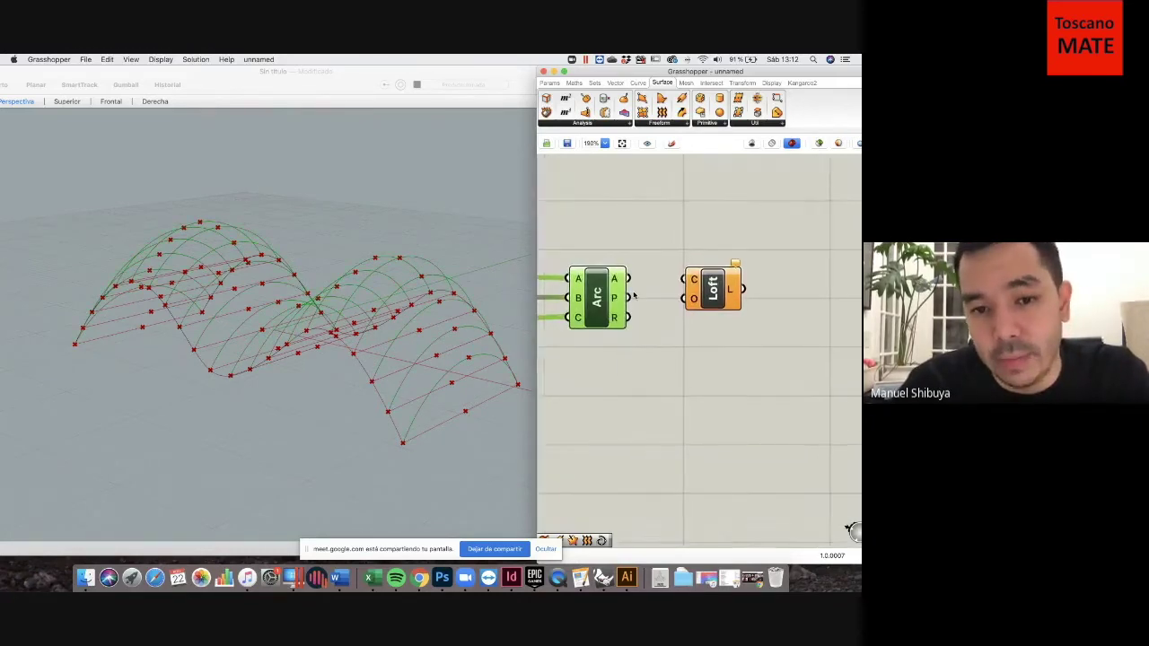
pyautogui.moveTo(621, 284)
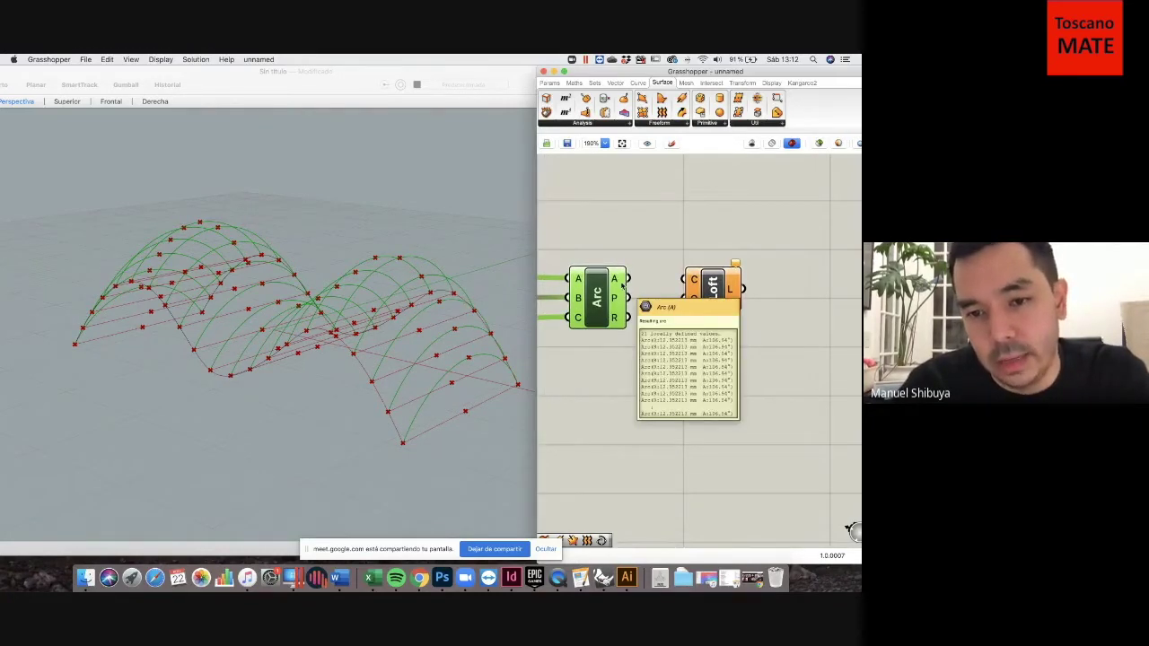
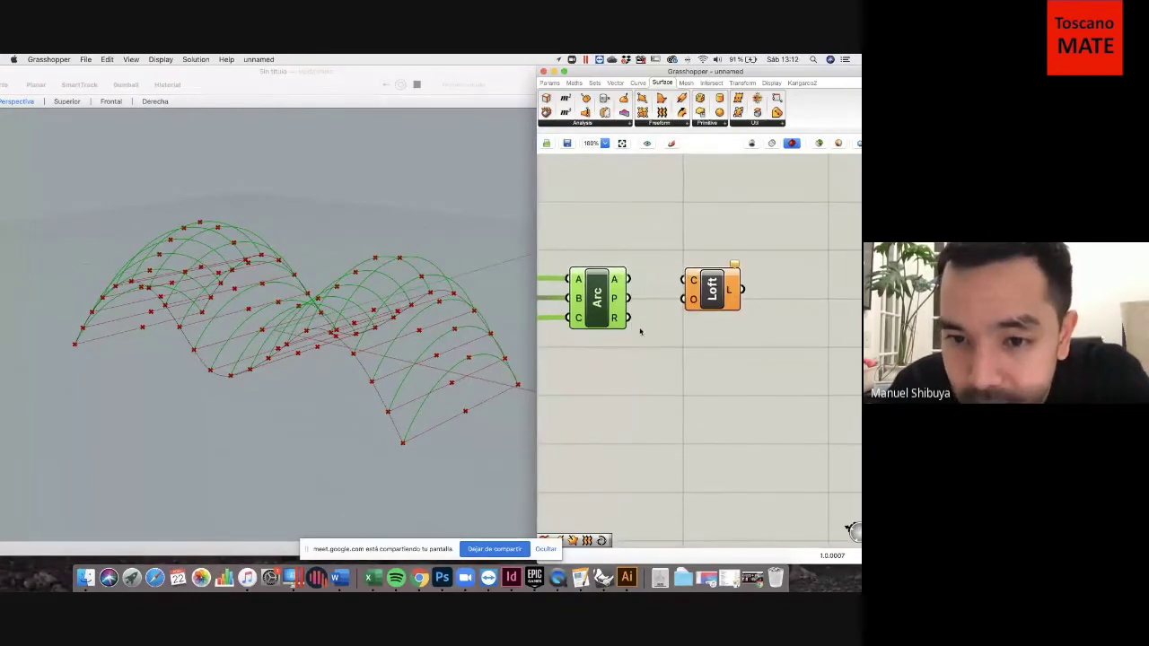
pyautogui.moveTo(220, 304)
pyautogui.mouseDown(button='right')
pyautogui.moveTo(257, 307)
pyautogui.moveTo(199, 329)
pyautogui.moveTo(226, 310)
pyautogui.moveTo(201, 303)
pyautogui.mouseUp(button='right')
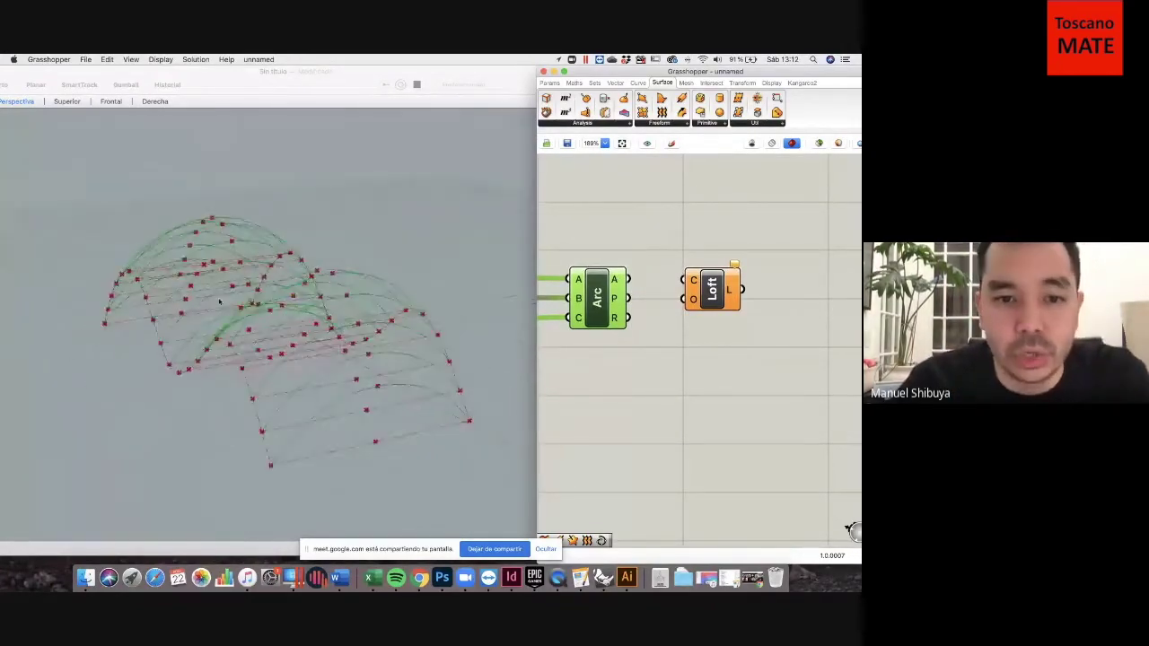
pyautogui.moveTo(628, 280); pyautogui.dragTo(685, 280)
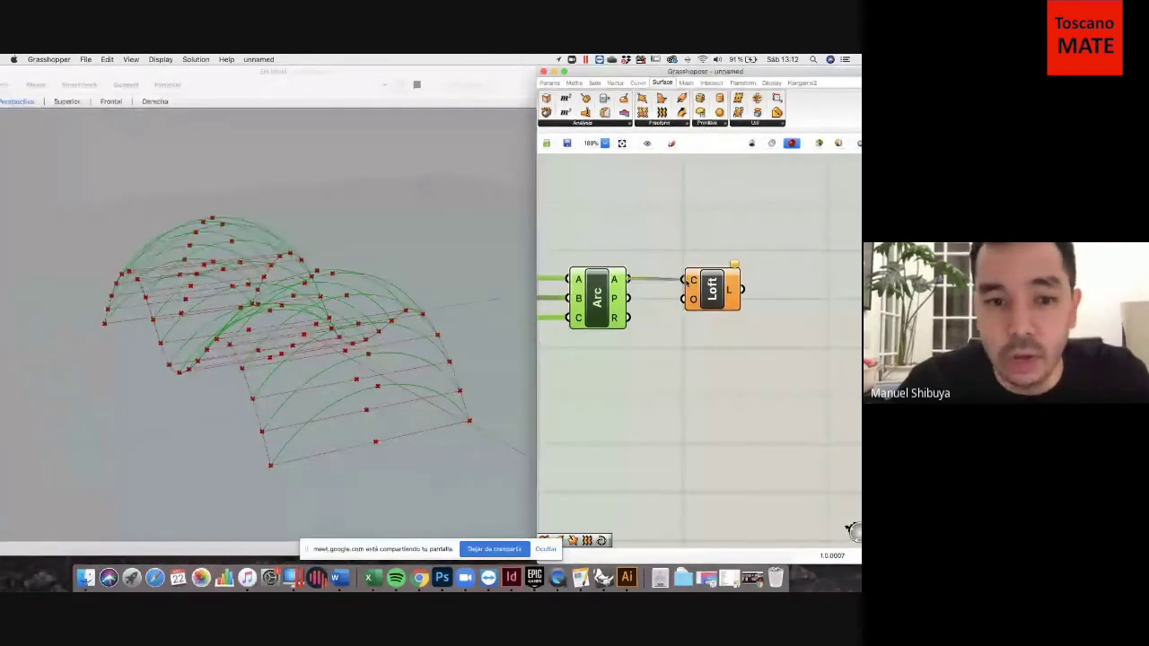
# Examine the lofted surface from several angles, capture a screenshot of the perspective view, and deselect the Arc component.
pyautogui.moveTo(332, 308); pyautogui.dragTo(321, 414, button='right')
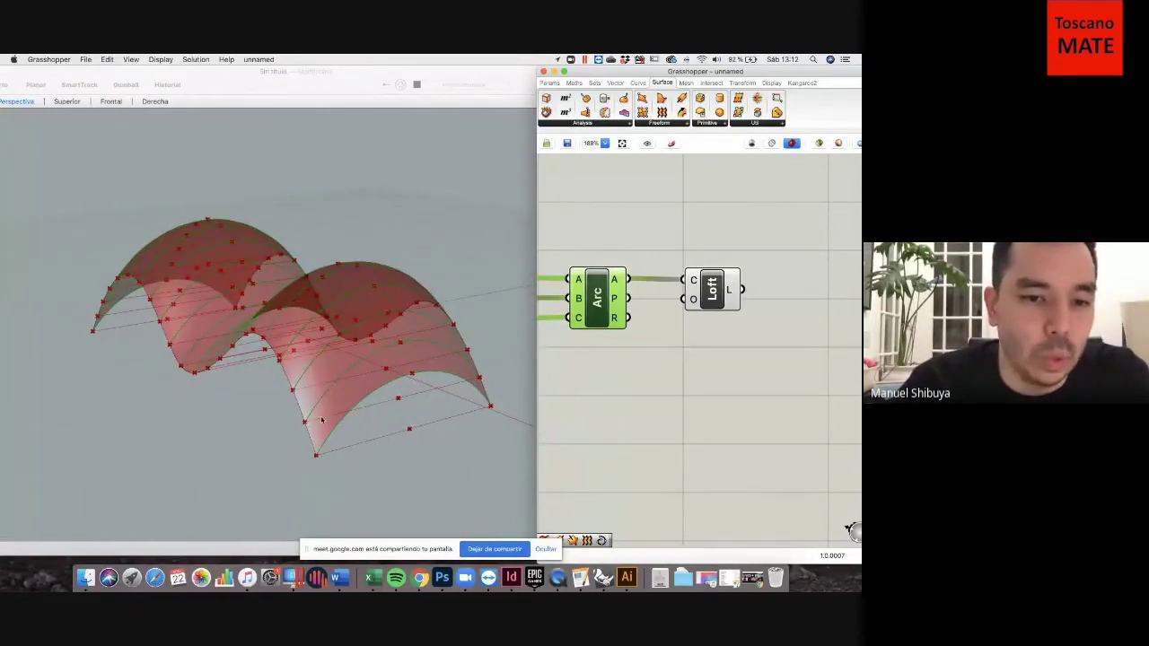
pyautogui.moveTo(403, 337); pyautogui.dragTo(345, 287, button='right')
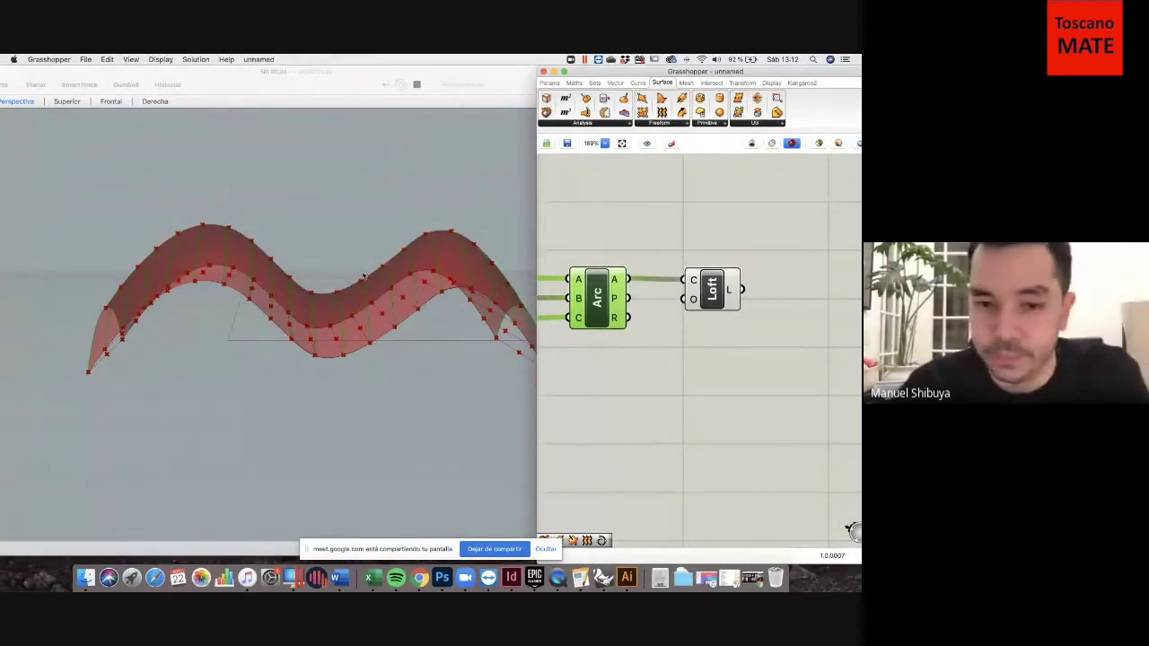
pyautogui.moveTo(395, 323)
pyautogui.mouseDown(button='right')
pyautogui.moveTo(275, 336)
pyautogui.moveTo(260, 289)
pyautogui.moveTo(303, 284)
pyautogui.moveTo(398, 323)
pyautogui.mouseUp(button='right')
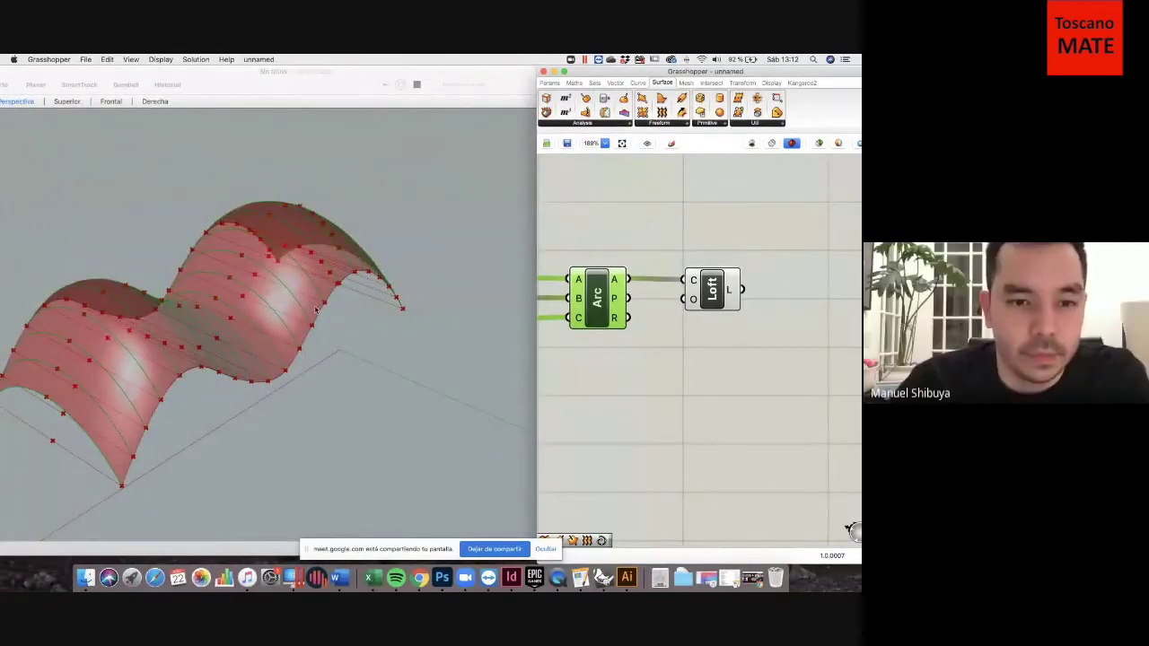
pyautogui.moveTo(315, 310); pyautogui.dragTo(429, 314, button='right')
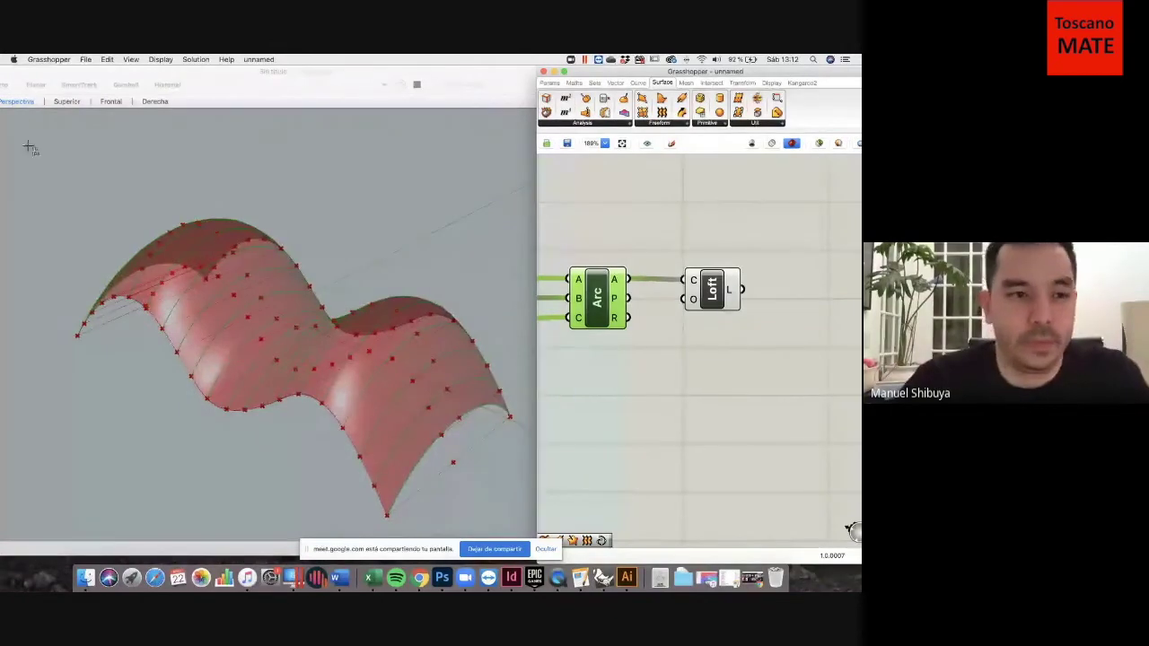
pyautogui.moveTo(7, 119); pyautogui.dragTo(532, 536)
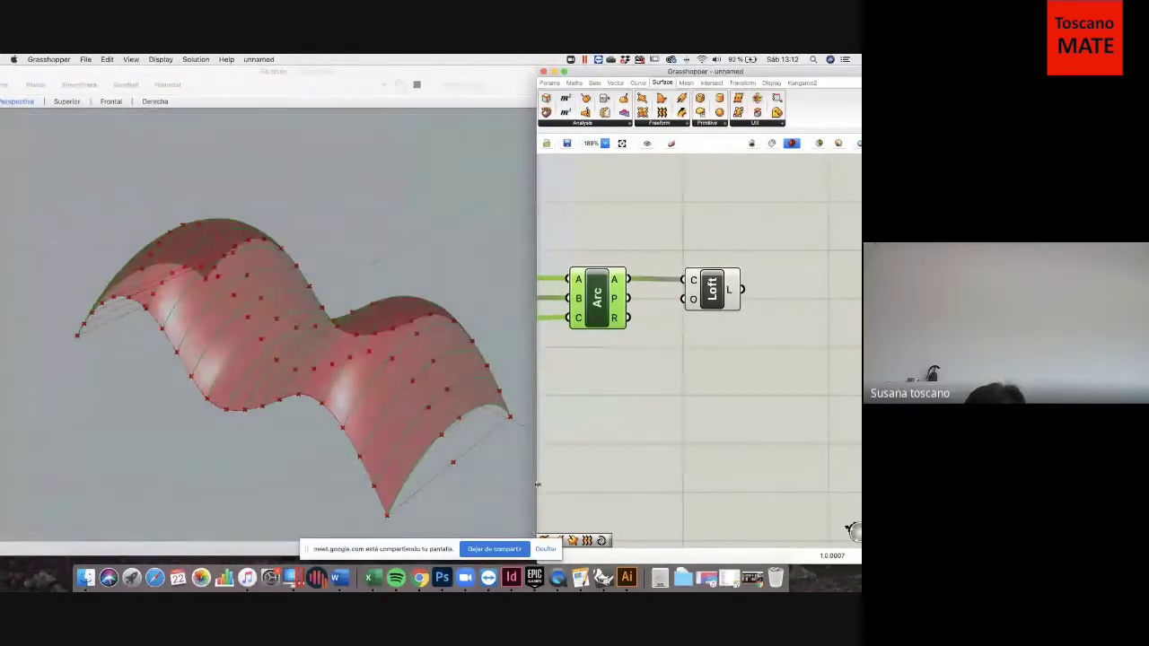
pyautogui.click(601, 367)
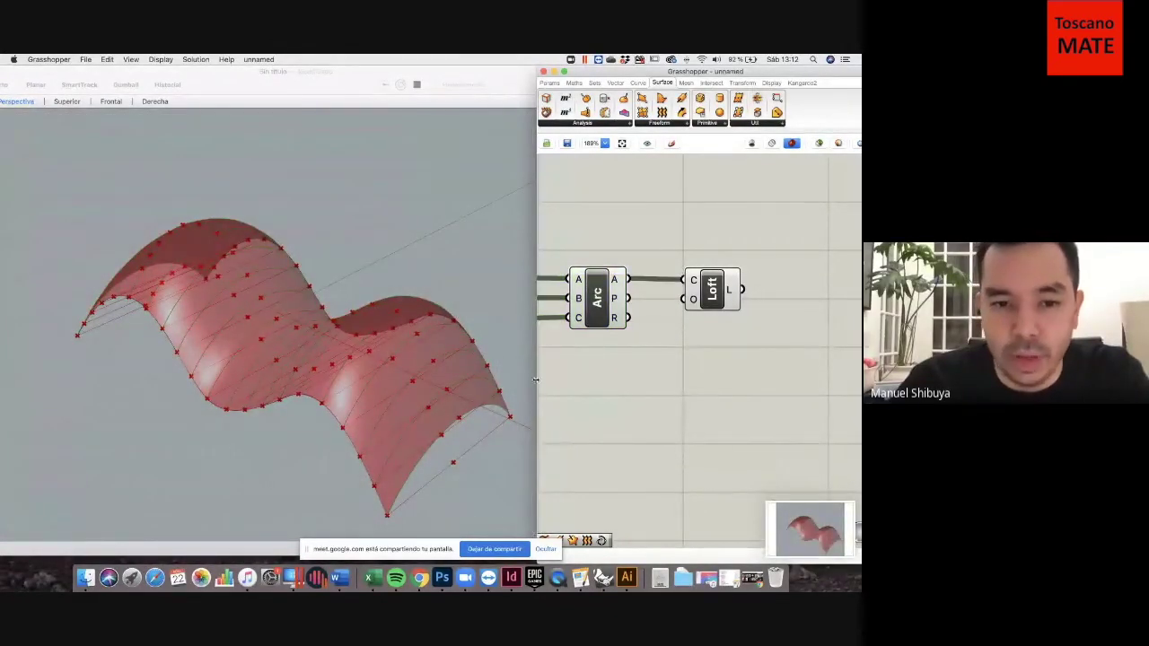
# Delete the two unconnected Y and X unit vector components above the definition.
pyautogui.scroll(-10, 633, 359)
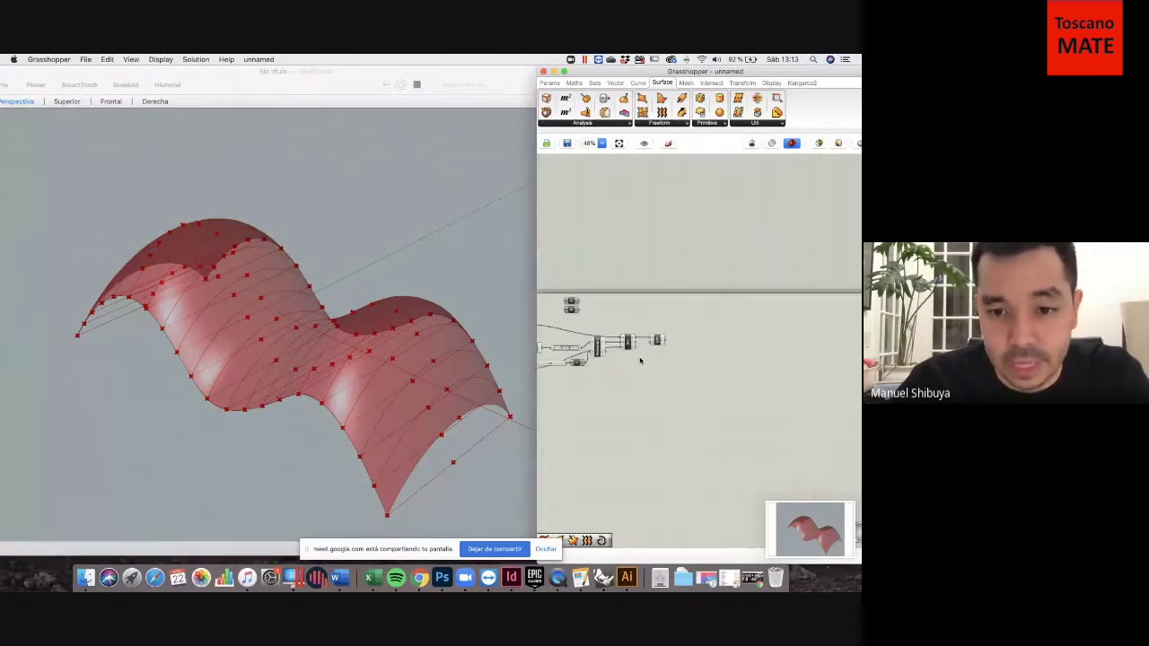
pyautogui.scroll(2, 603, 361)
pyautogui.scroll(6, 620, 330)
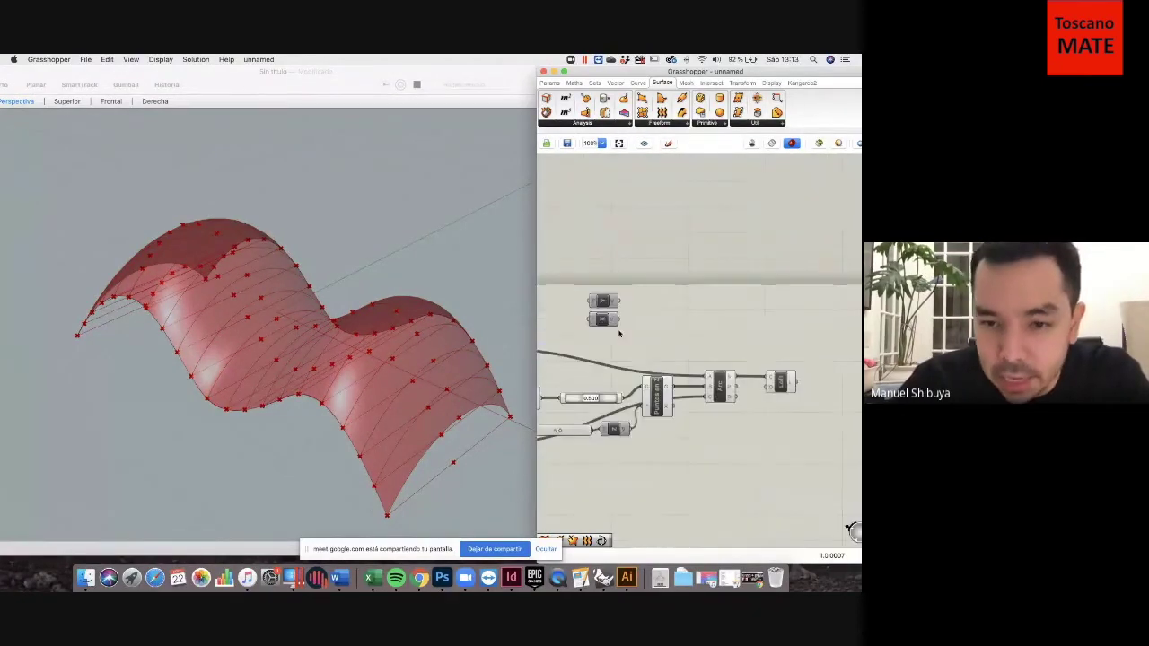
pyautogui.moveTo(633, 331); pyautogui.dragTo(576, 286)
pyautogui.press('Delete')
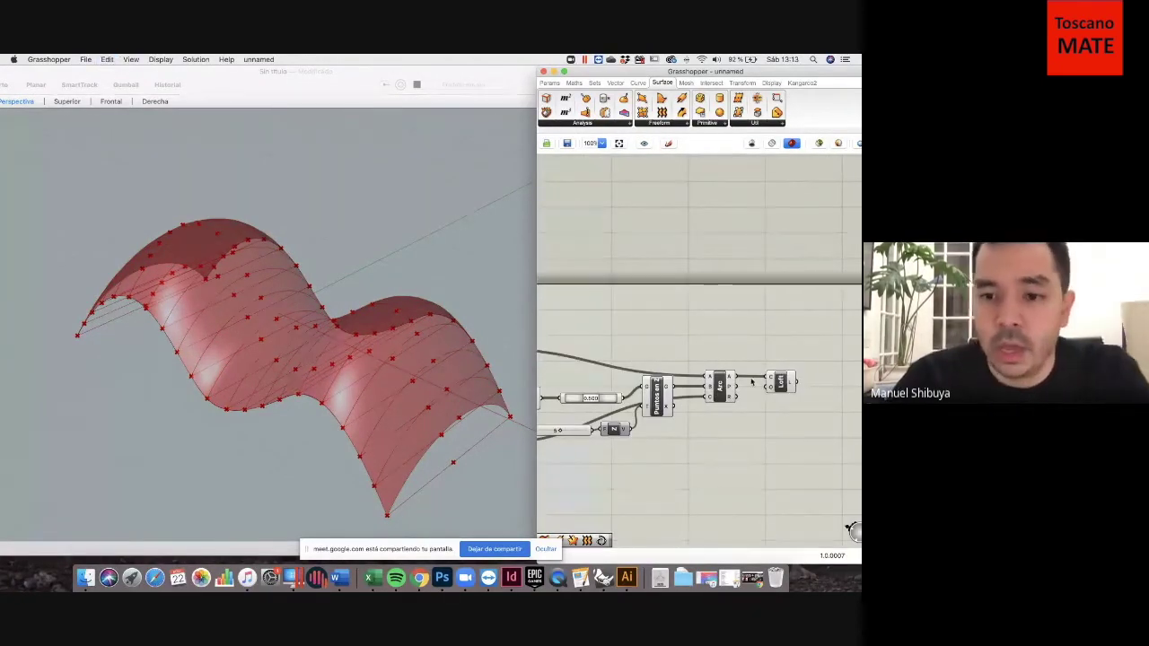
# Group all the components from the curve inputs through Arc, leaving Loft outside the group.
pyautogui.scroll(-4, 720, 361)
pyautogui.scroll(2, 689, 423)
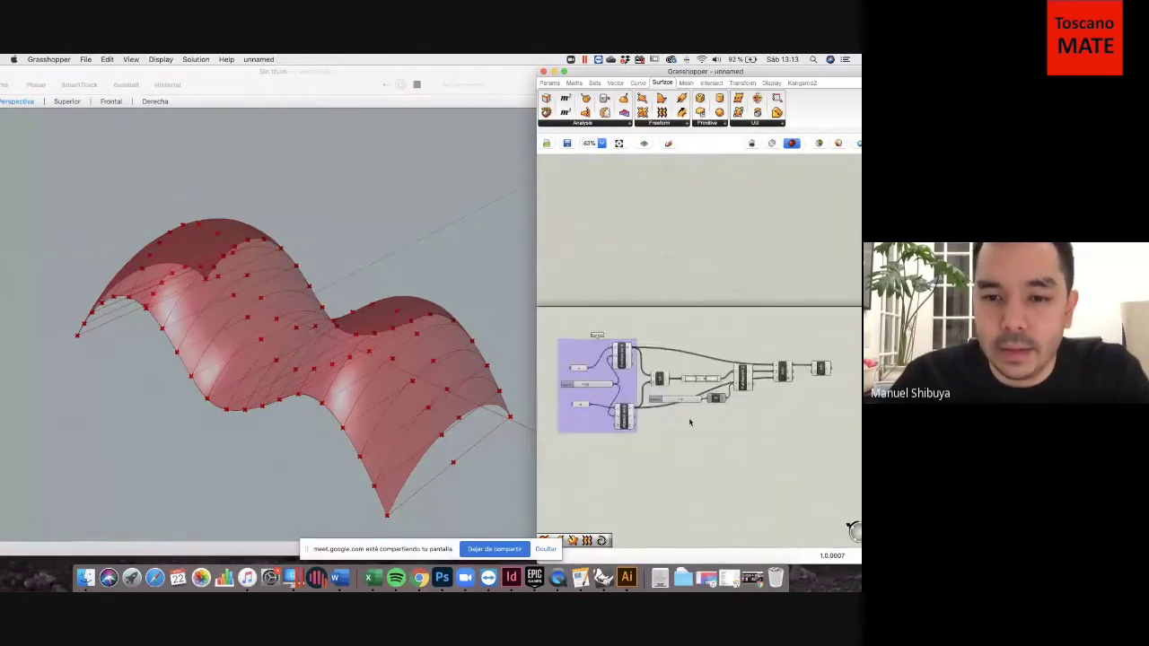
pyautogui.moveTo(413, 381); pyautogui.dragTo(193, 386, button='right')
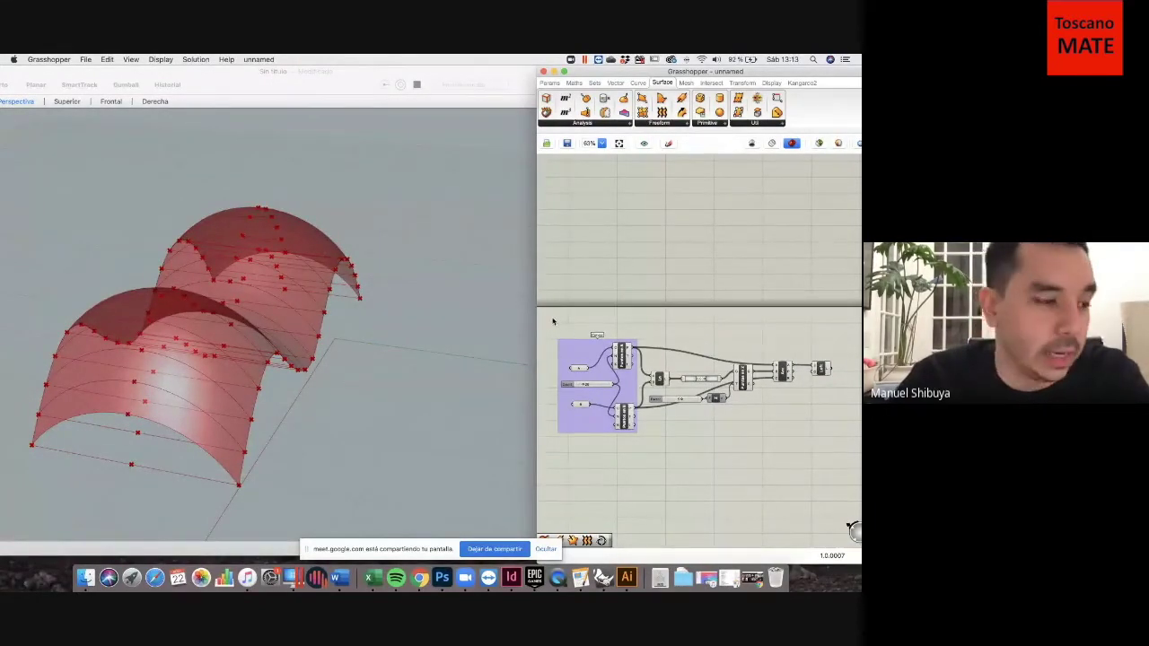
pyautogui.moveTo(549, 318); pyautogui.dragTo(799, 452)
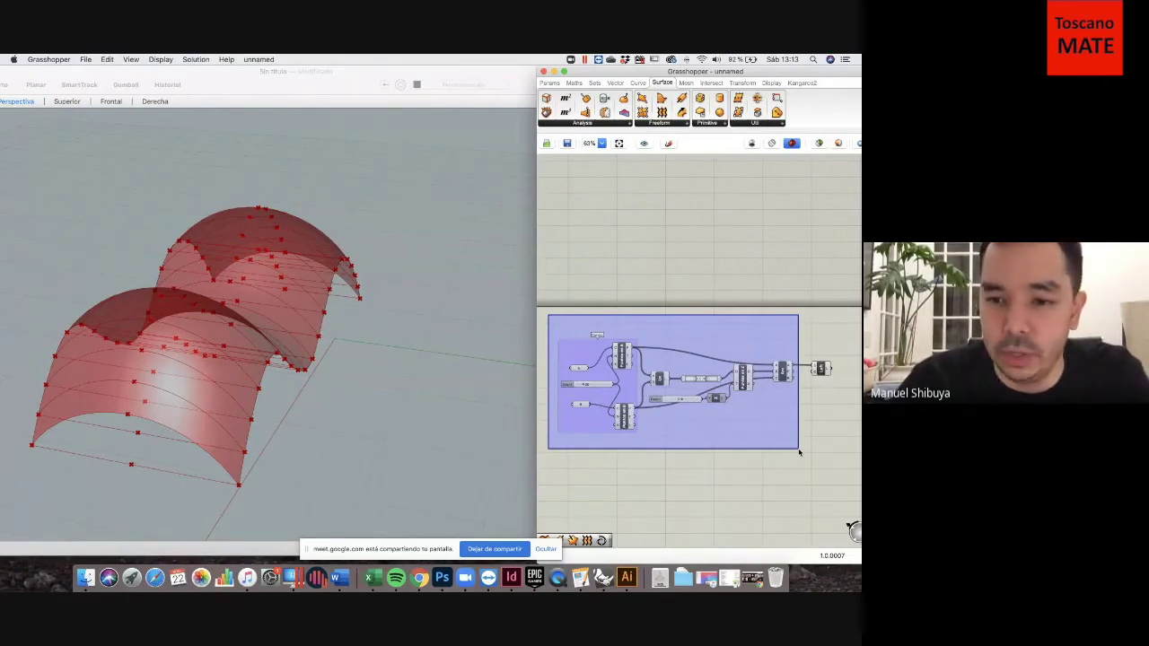
pyautogui.moveTo(798, 453); pyautogui.dragTo(798, 452)
pyautogui.rightClick(750, 343)
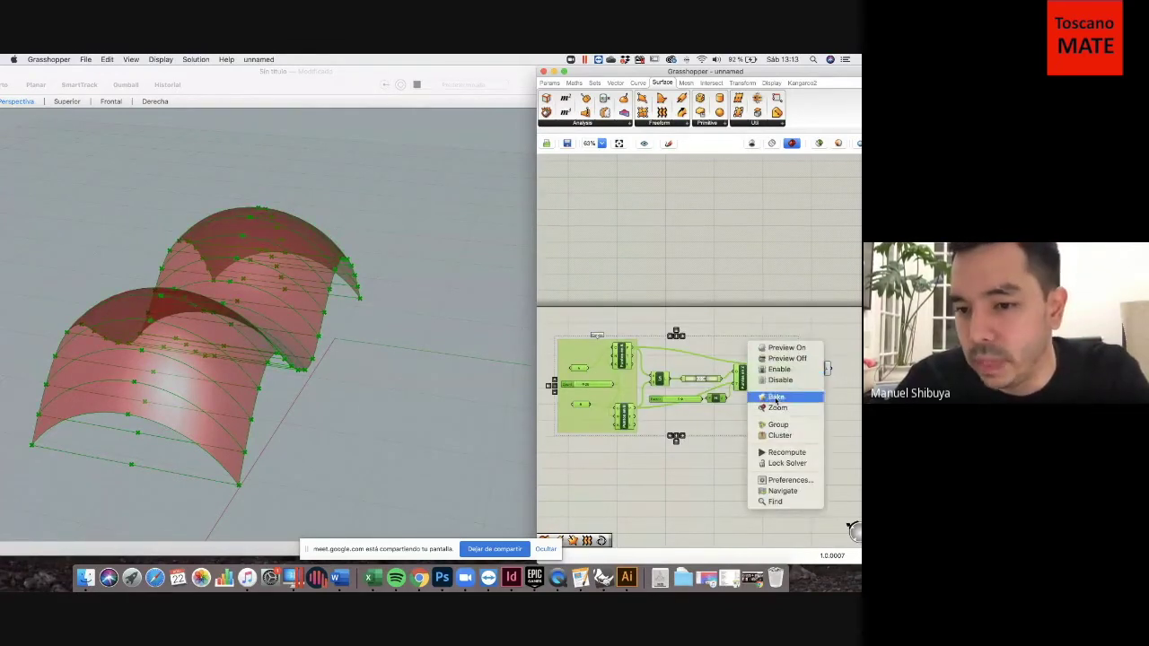
pyautogui.click(781, 424)
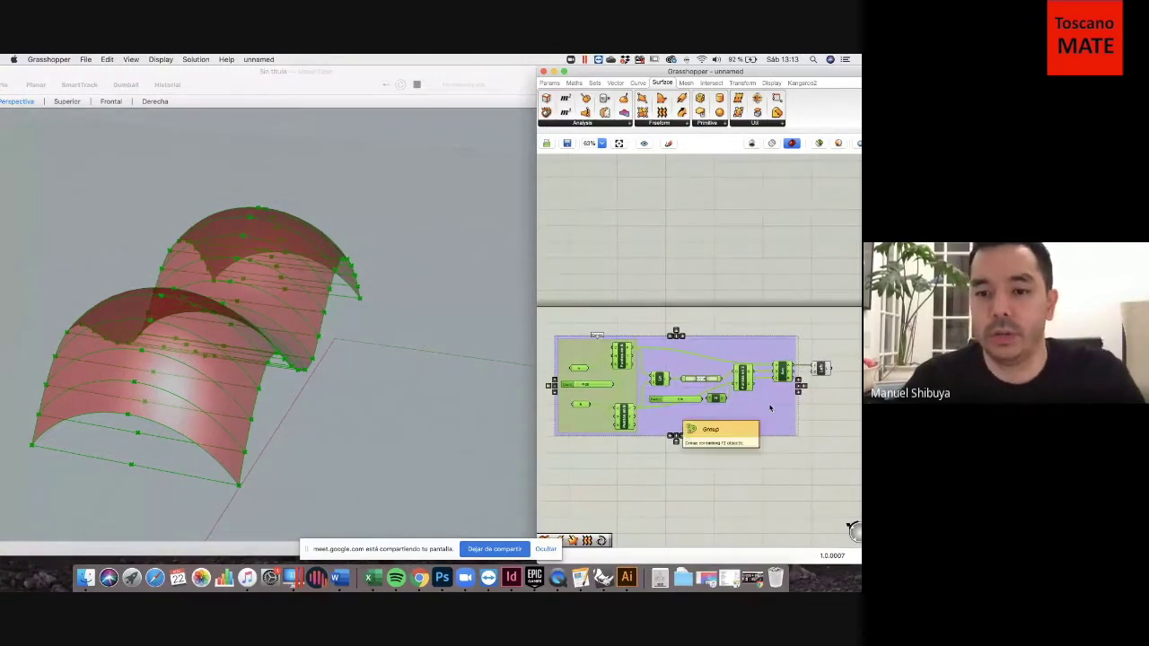
# Name the group enclosing the components from the curve inputs through Arc "Construcción".
pyautogui.rightClick(741, 354)
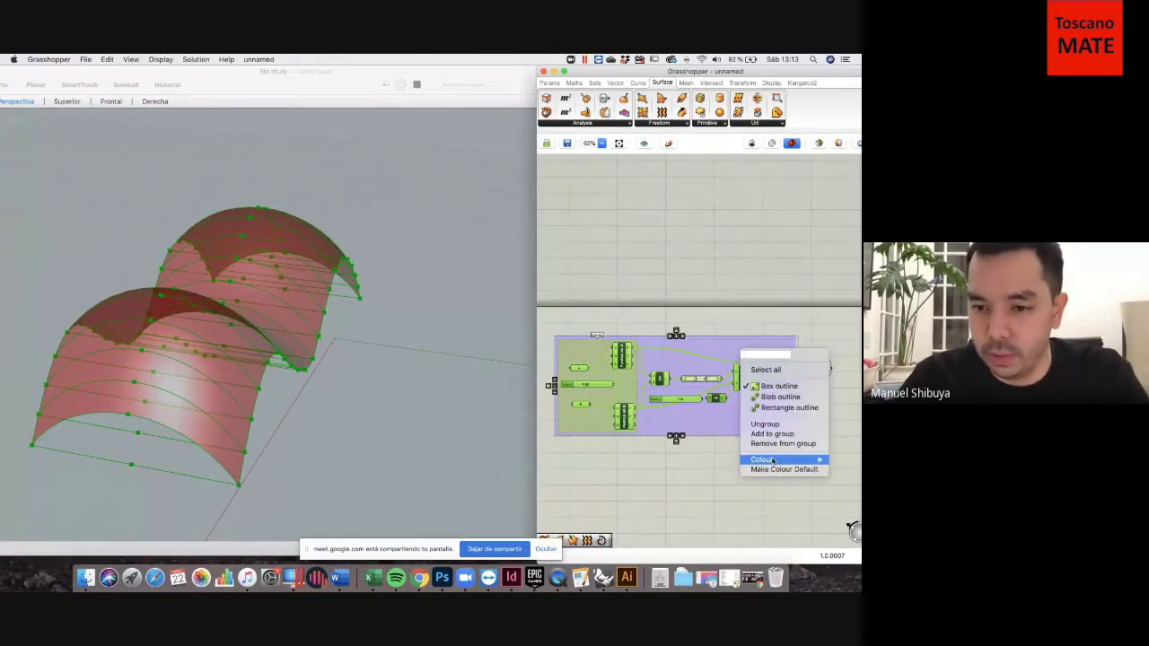
pyautogui.moveTo(771, 459)
pyautogui.click(703, 432)
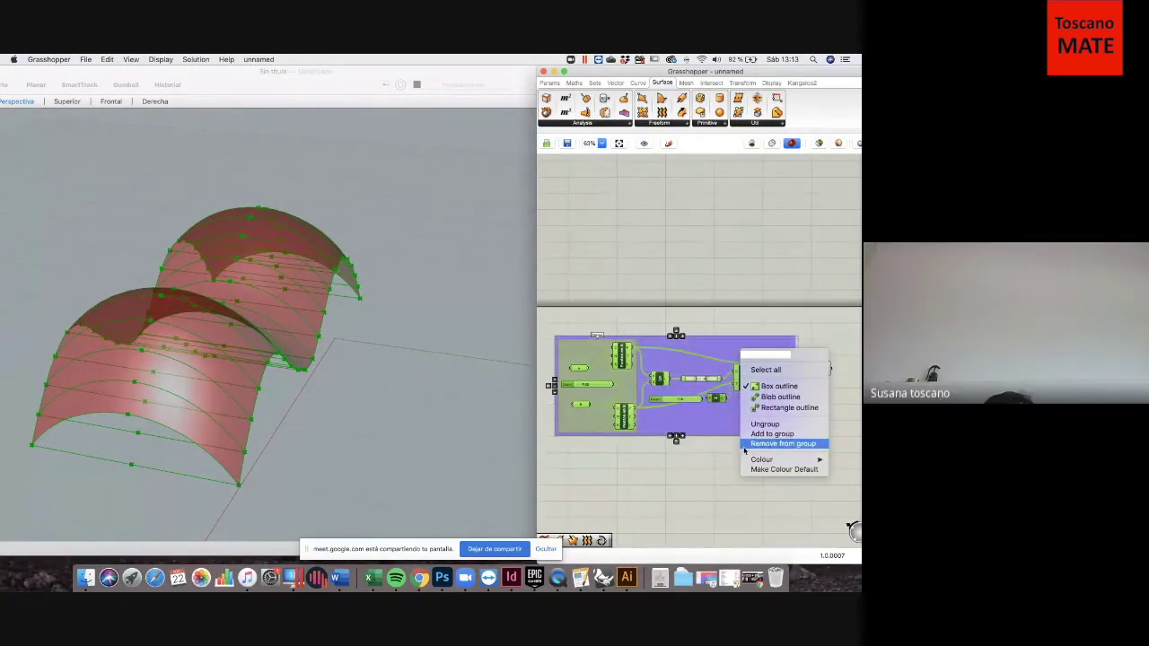
pyautogui.click(766, 354)
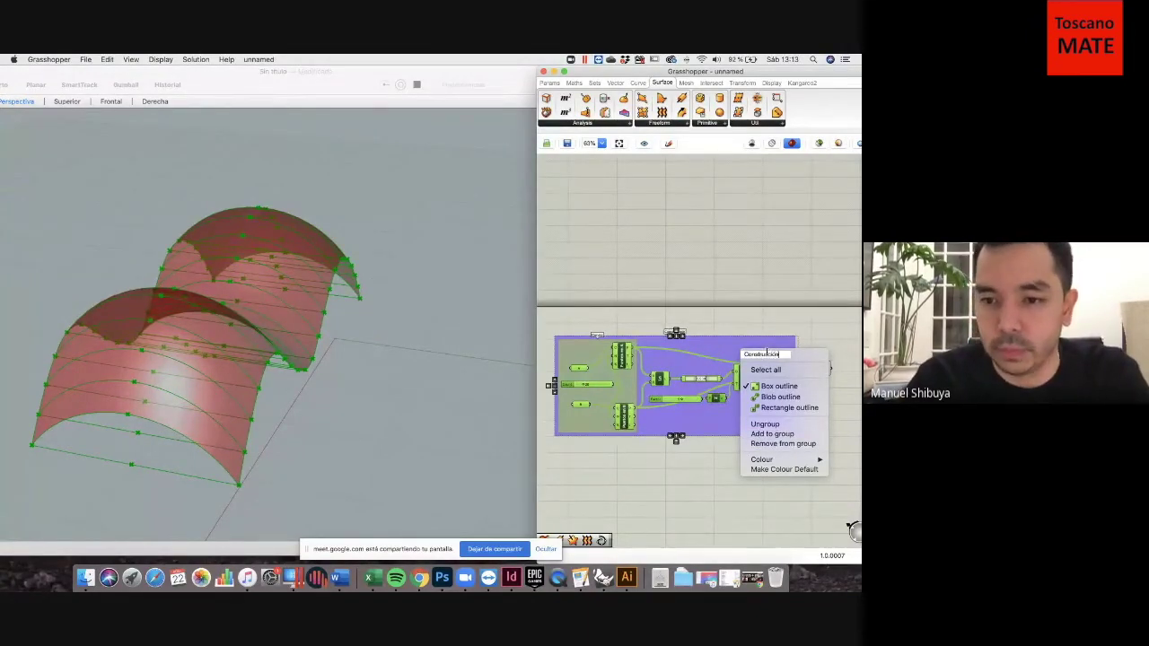
pyautogui.press('Return')
pyautogui.click(717, 316)
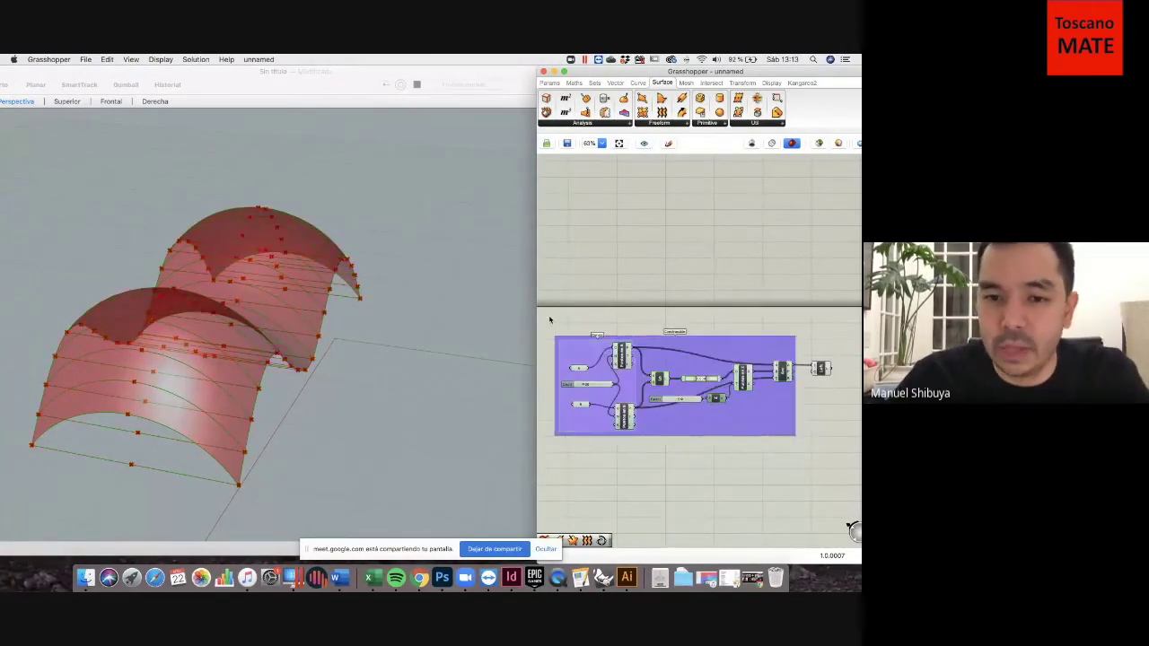
# Ungroup the Construcción group, keeping the smaller group around the curve inputs, and clear the selection.
pyautogui.moveTo(544, 319); pyautogui.dragTo(817, 485)
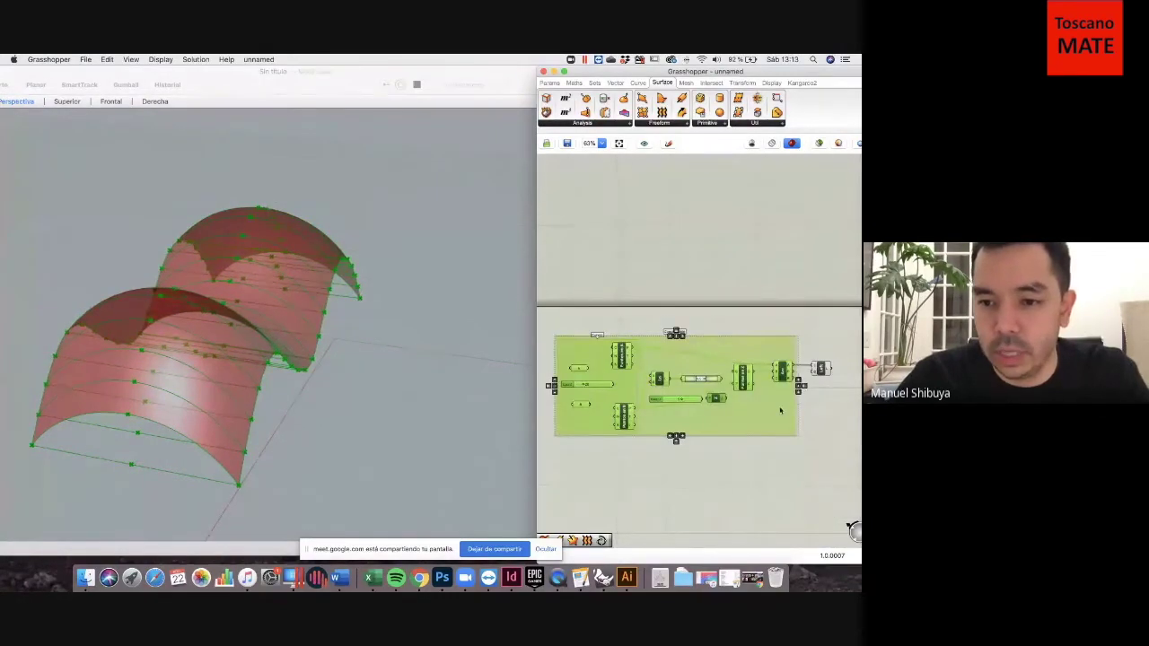
pyautogui.rightClick(689, 406)
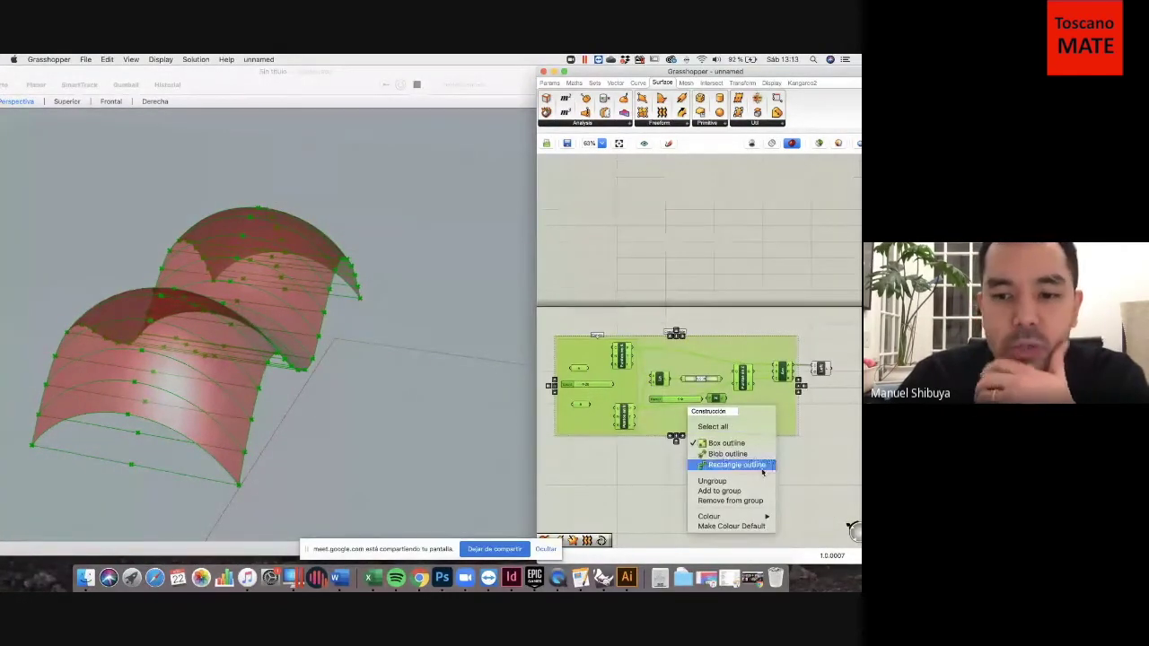
pyautogui.click(834, 461)
pyautogui.rightClick(783, 422)
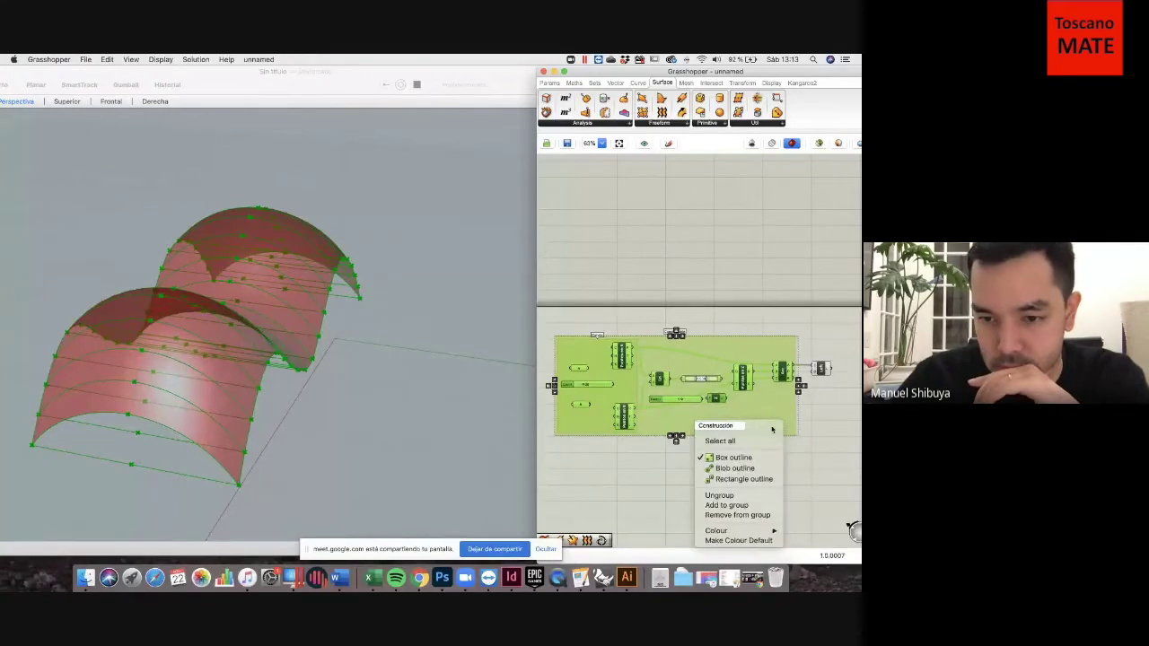
pyautogui.rightClick(763, 353)
pyautogui.click(795, 428)
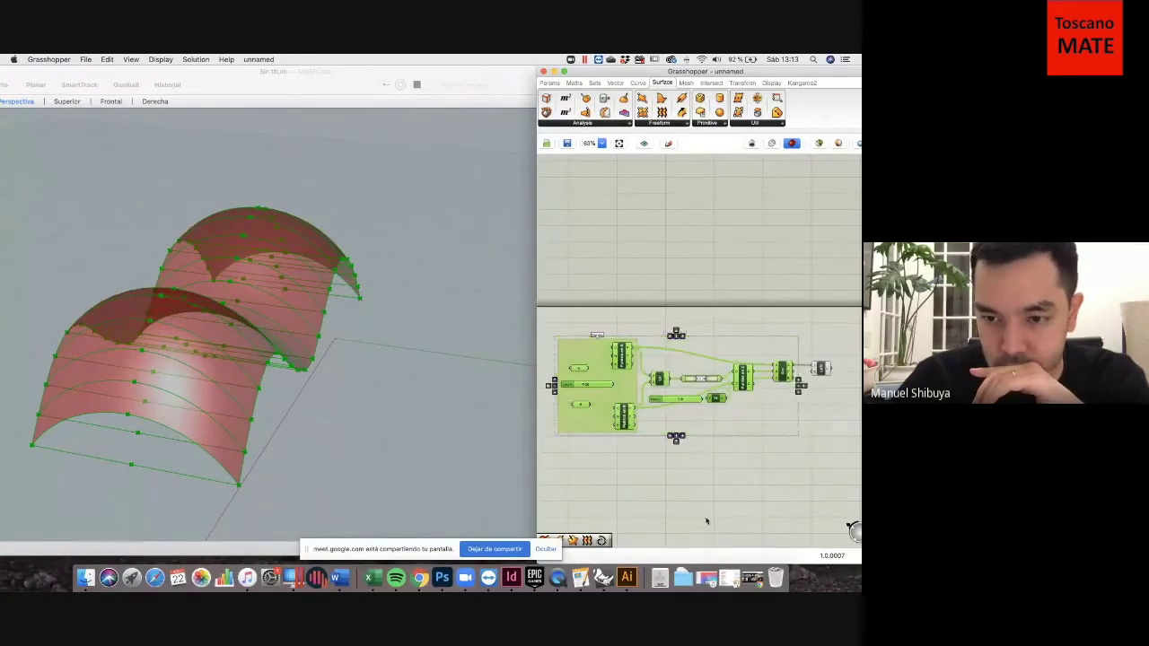
pyautogui.click(707, 520)
# Resize the Grasshopper window so its canvas is wider and the whole definition fits beside the Rhino viewport.
pyautogui.moveTo(536, 431); pyautogui.dragTo(782, 429)
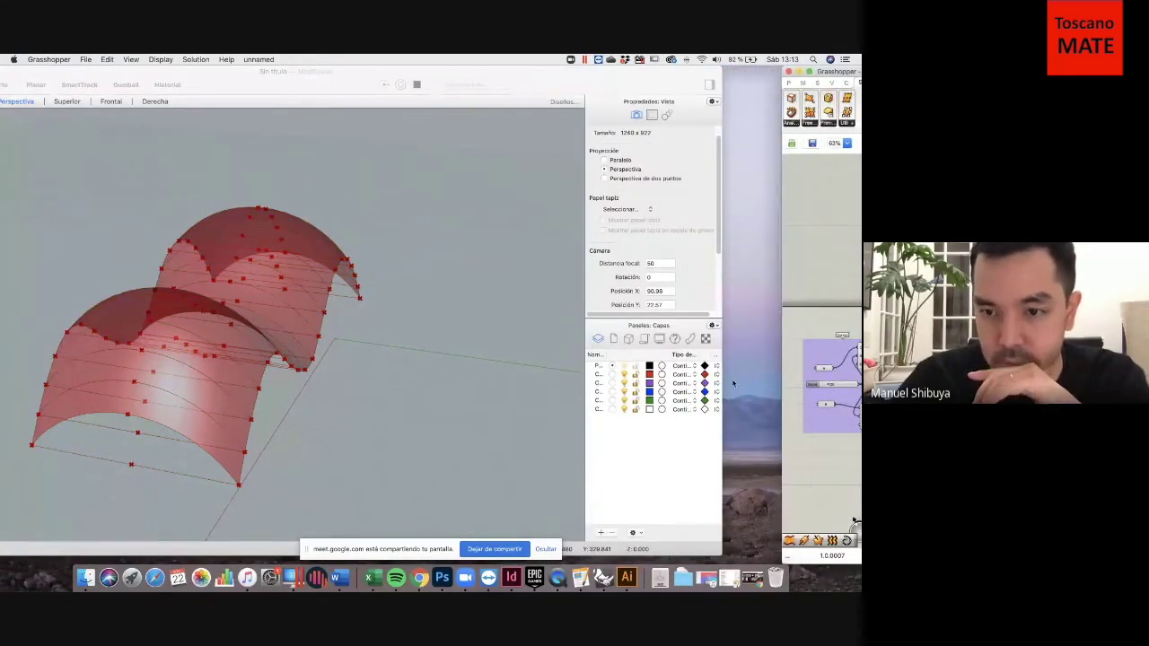
pyautogui.moveTo(853, 64)
pyautogui.mouseDown()
pyautogui.moveTo(741, 68)
pyautogui.moveTo(859, 76)
pyautogui.mouseUp()
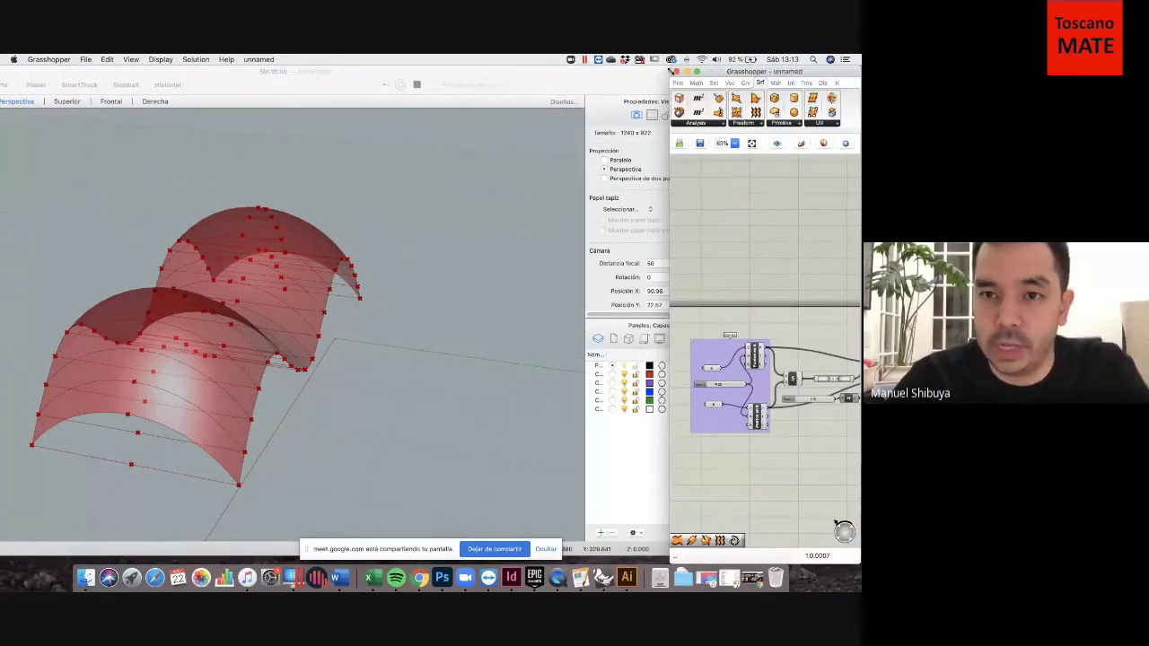
pyautogui.moveTo(670, 66); pyautogui.dragTo(503, 55)
# Turn off the preview of all the components from the curve inputs through Arc, leaving only Loft previewed.
pyautogui.moveTo(511, 308); pyautogui.dragTo(759, 472)
pyautogui.rightClick(742, 418)
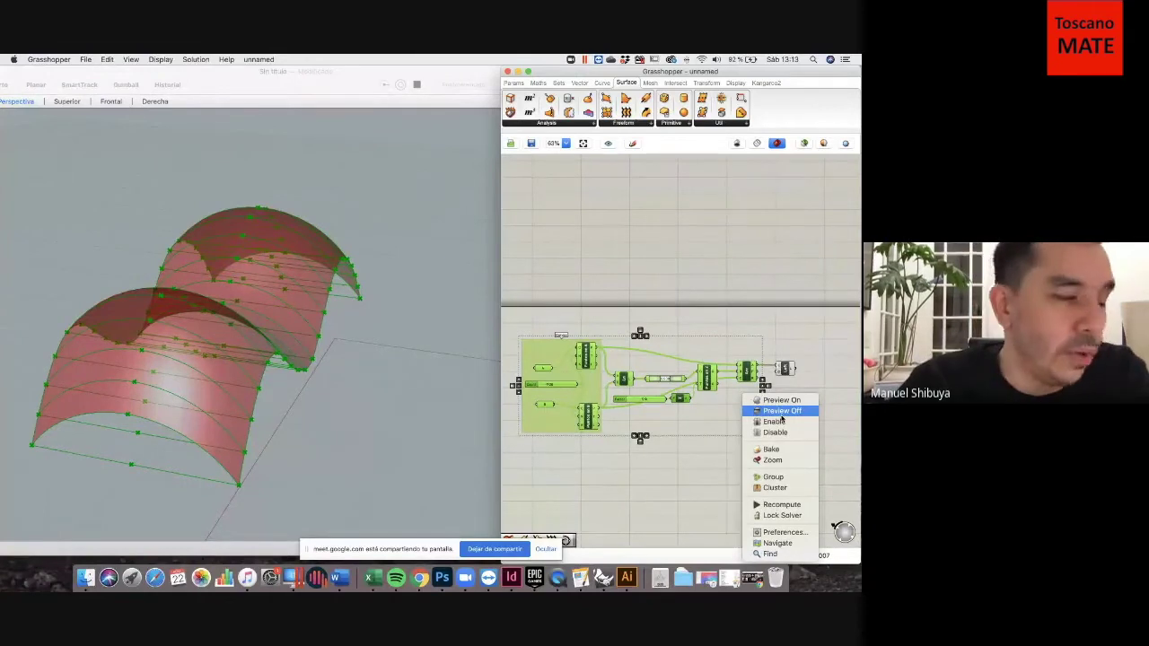
pyautogui.click(781, 411)
# Clear the component selection and examine the lofted surface from several angles and distances in the perspective view.
pyautogui.moveTo(353, 367)
pyautogui.mouseDown(button='right')
pyautogui.moveTo(282, 351)
pyautogui.moveTo(203, 367)
pyautogui.moveTo(375, 357)
pyautogui.moveTo(308, 365)
pyautogui.moveTo(326, 372)
pyautogui.mouseUp(button='right')
pyautogui.click(673, 463)
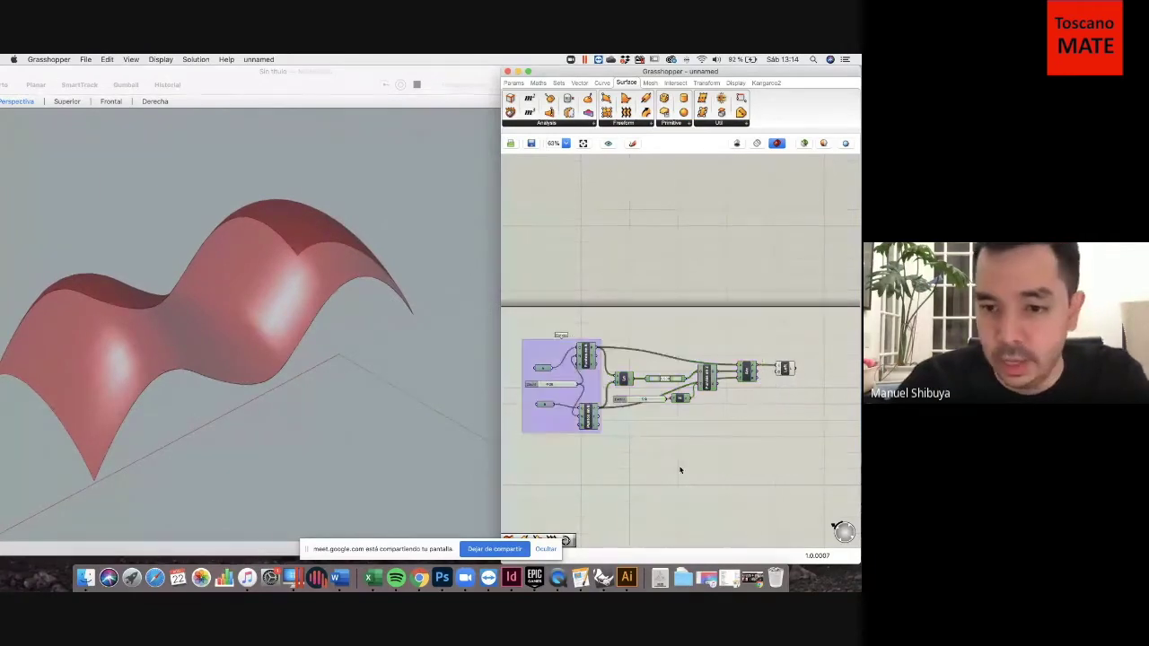
pyautogui.scroll(-6, 217, 267)
pyautogui.scroll(10, 221, 269)
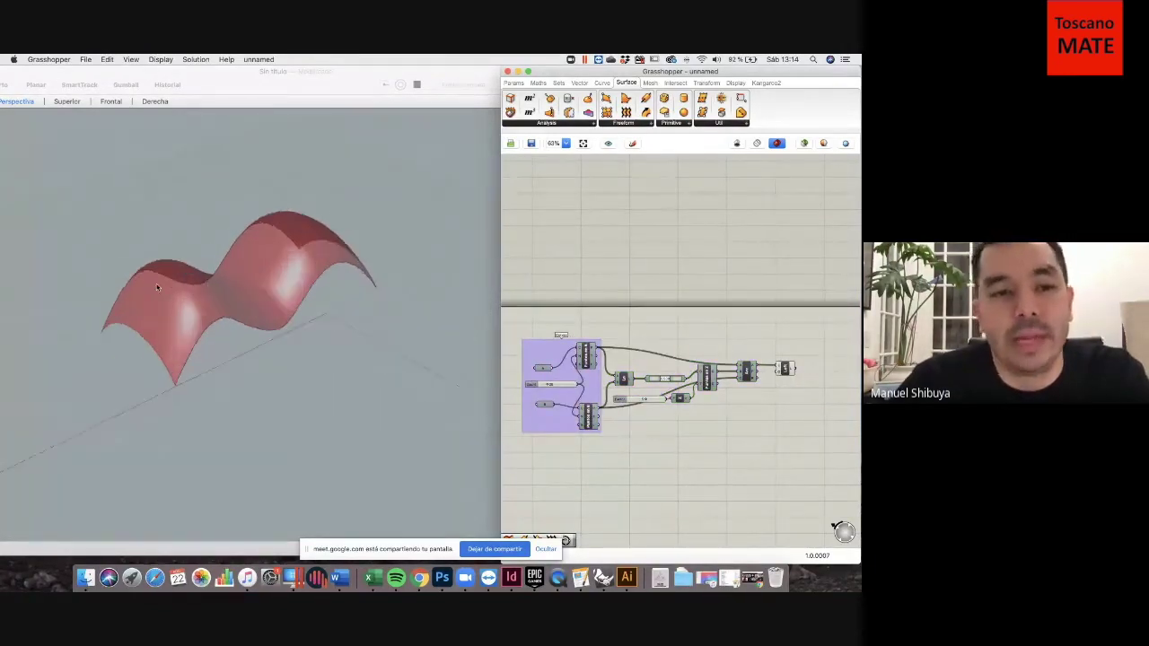
pyautogui.scroll(-5, 244, 265)
pyautogui.moveTo(236, 347)
pyautogui.mouseDown(button='right')
pyautogui.moveTo(282, 320)
pyautogui.moveTo(372, 347)
pyautogui.moveTo(227, 350)
pyautogui.moveTo(228, 339)
pyautogui.mouseUp(button='right')
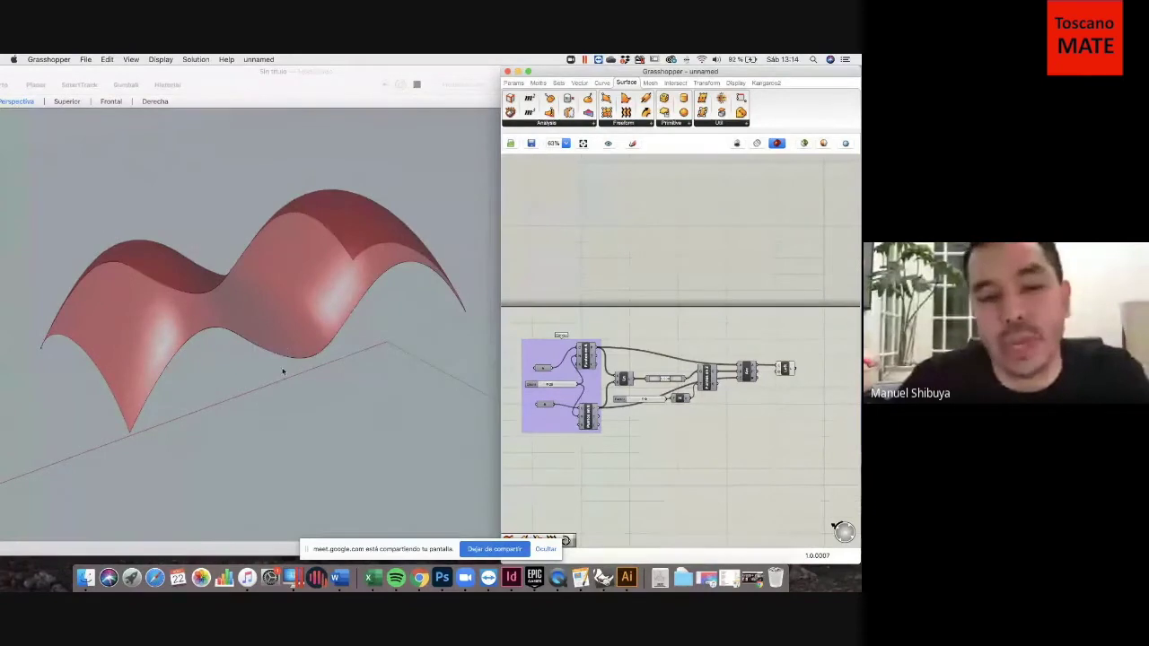
pyautogui.moveTo(282, 377)
pyautogui.mouseDown(button='right')
pyautogui.moveTo(261, 392)
pyautogui.moveTo(223, 389)
pyautogui.moveTo(249, 399)
pyautogui.mouseUp(button='right')
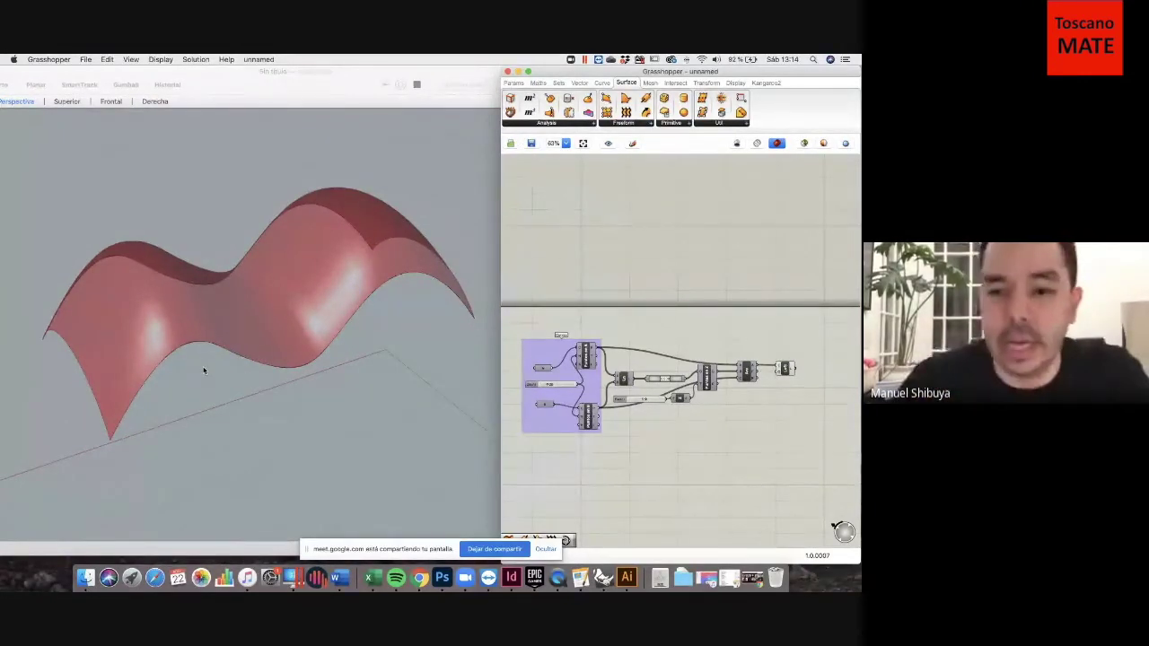
# Add a Pipe component below the definition and duplicate it twice to make a vertical stack of three.
pyautogui.doubleClick(717, 422)
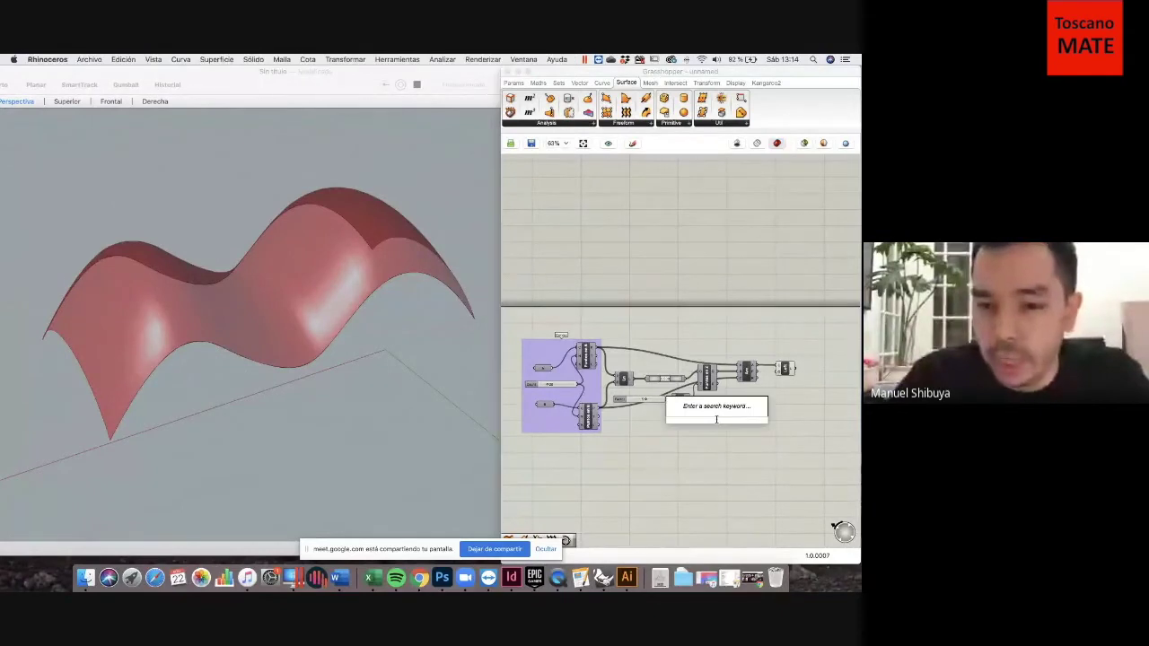
pyautogui.write('pip')
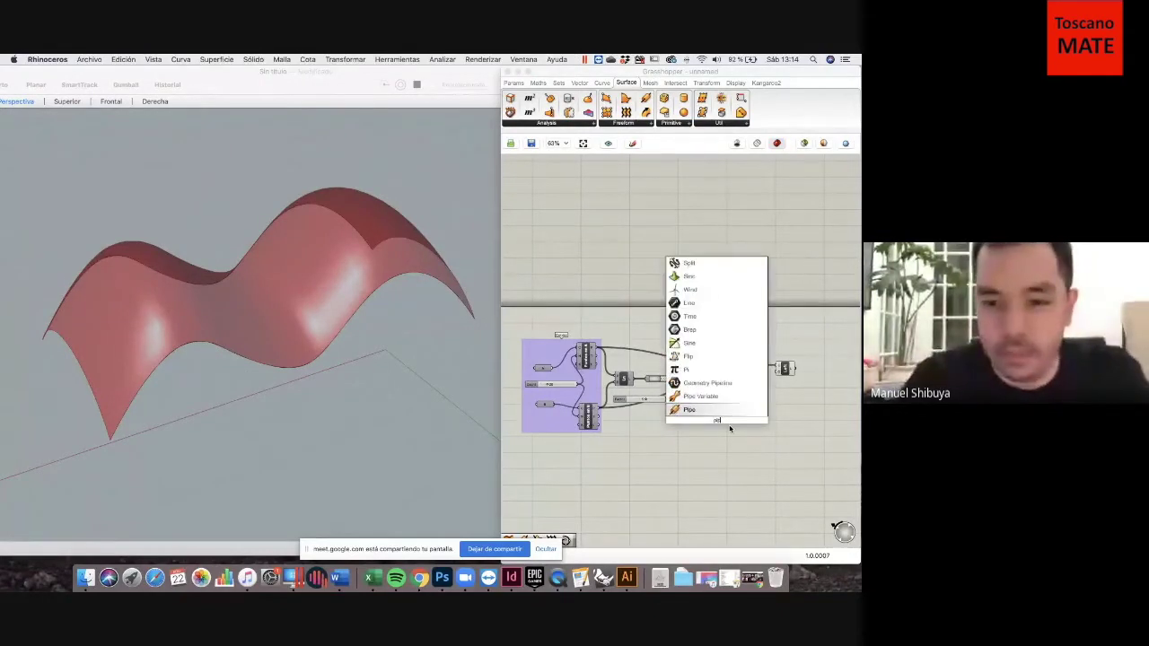
pyautogui.press('Return')
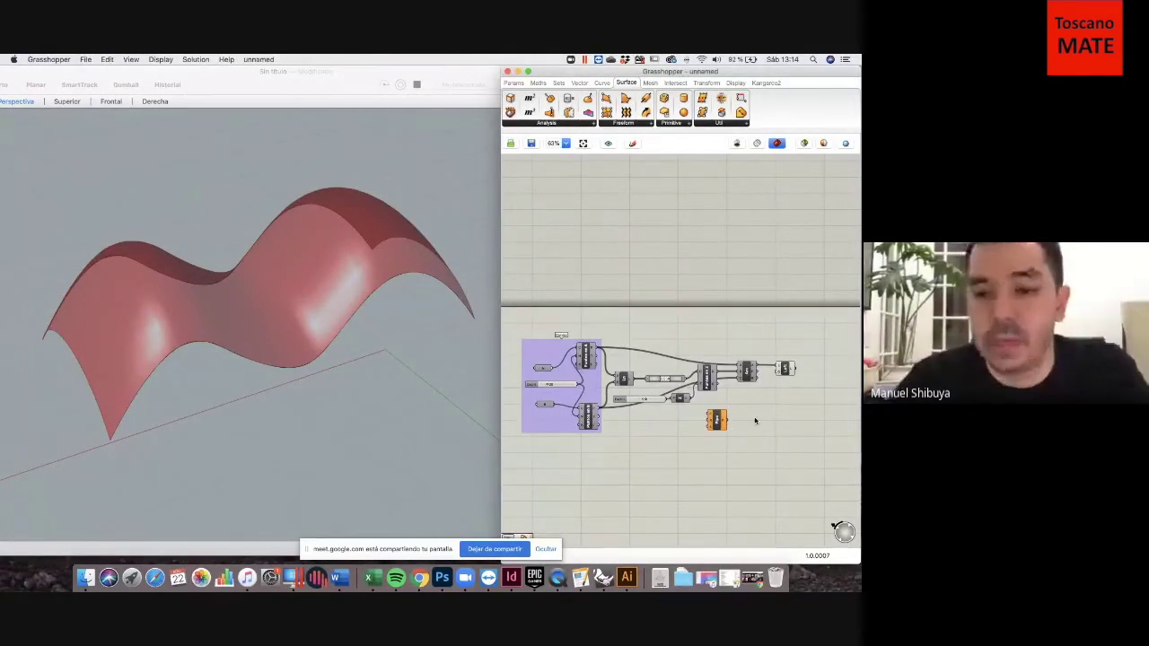
pyautogui.click(717, 424)
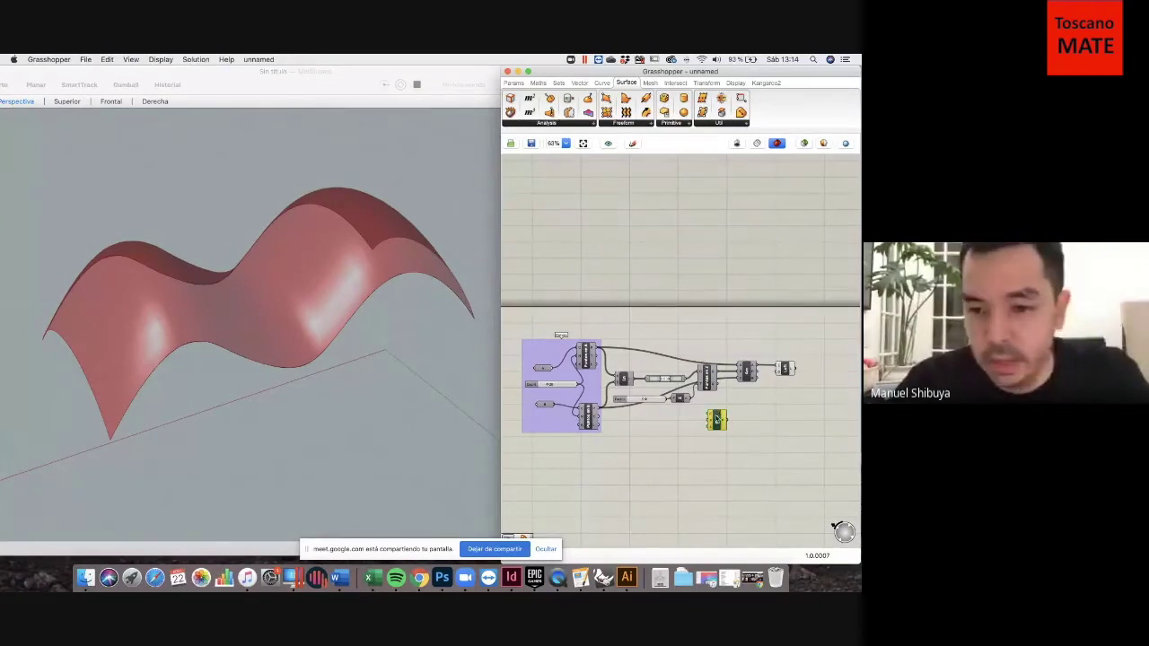
pyautogui.keyDown('alt'); pyautogui.moveTo(716, 433); pyautogui.dragTo(721, 465); pyautogui.keyUp('alt')
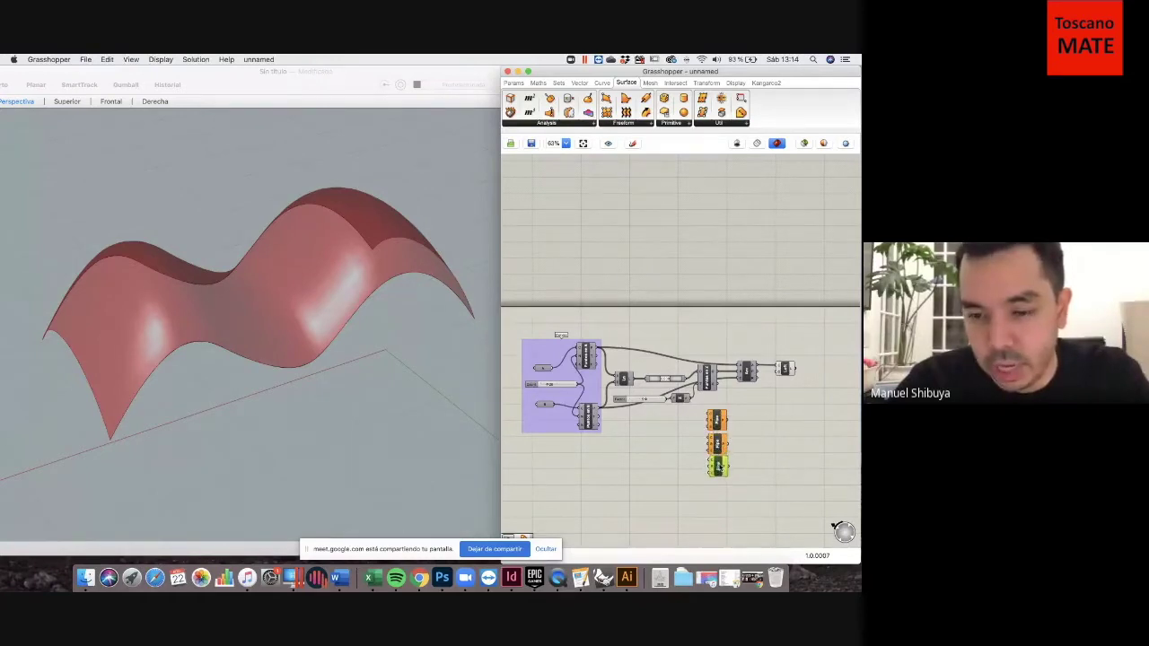
# Add a number slider with the value 0.05 beside the stack of Pipe components.
pyautogui.scroll(2, 732, 439)
pyautogui.doubleClick(619, 427)
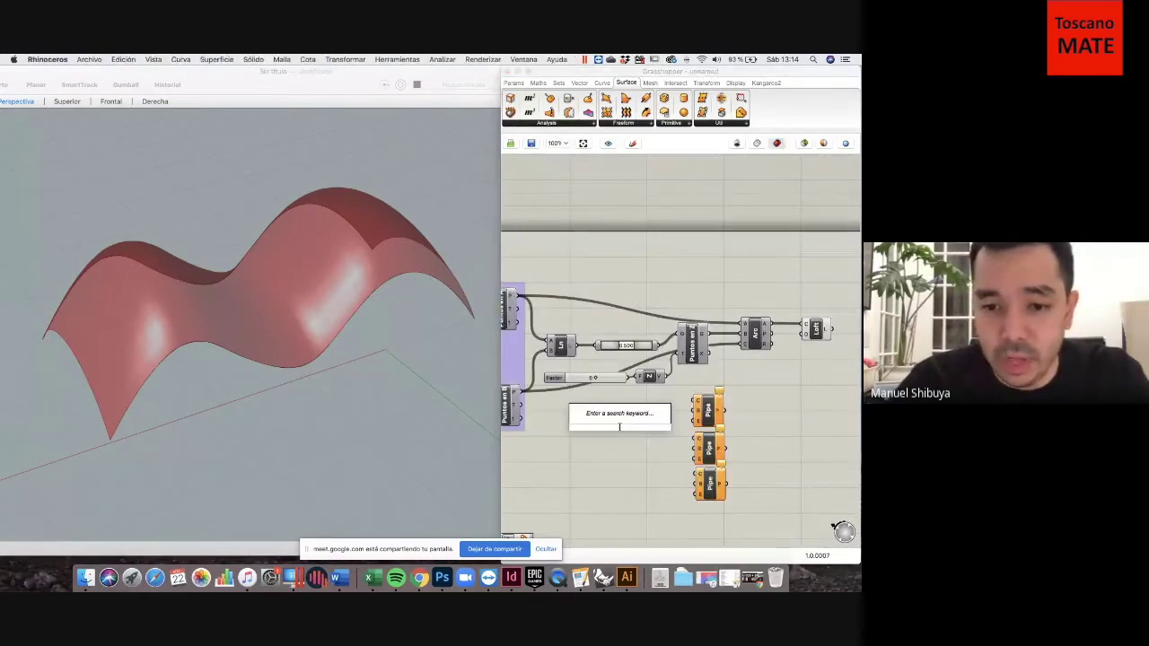
pyautogui.write('1')
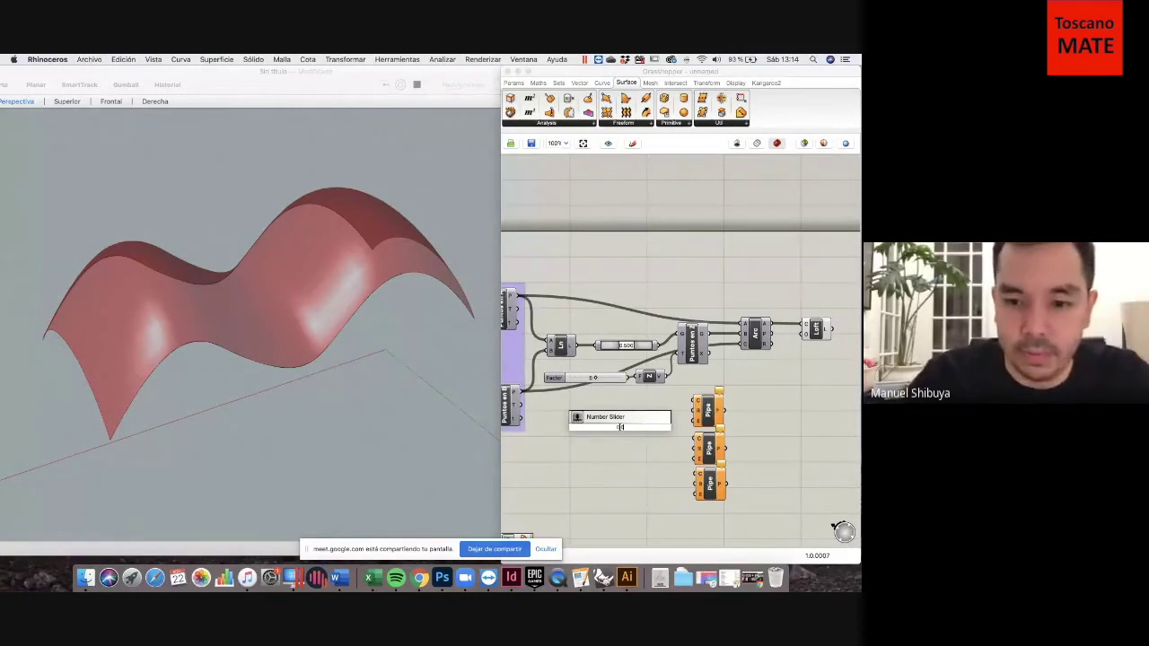
pyautogui.press('Return')
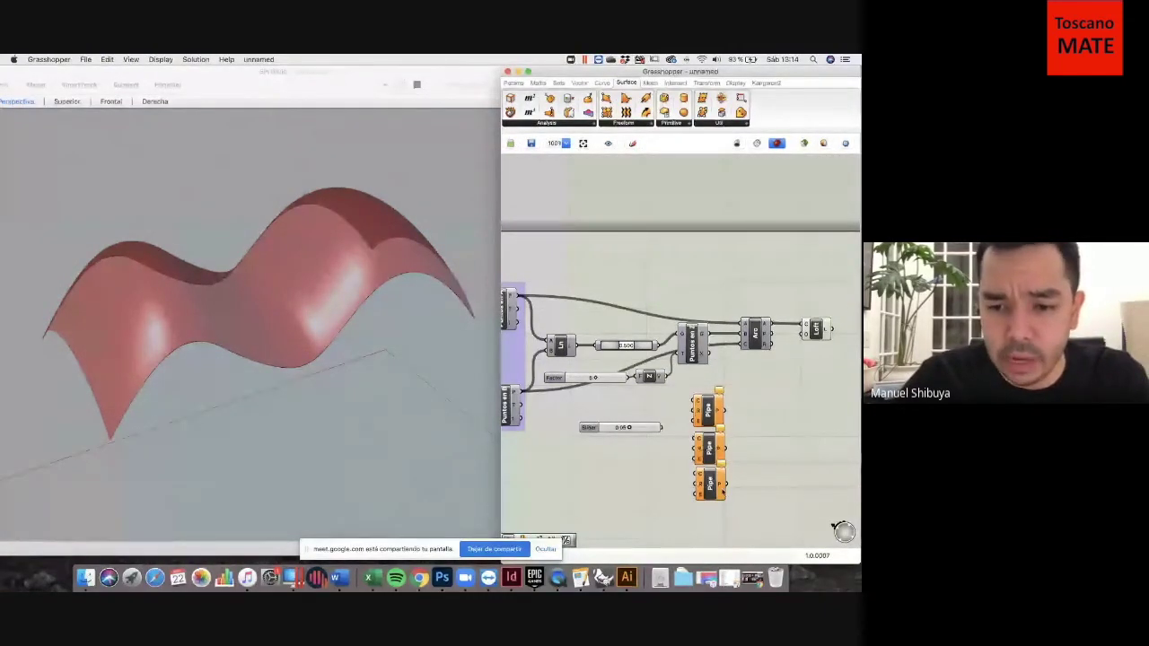
# Wire the upper curve parameter into the first Pipe's C input and the lower curve parameter into the third Pipe's C input.
pyautogui.scroll(-5, 799, 467)
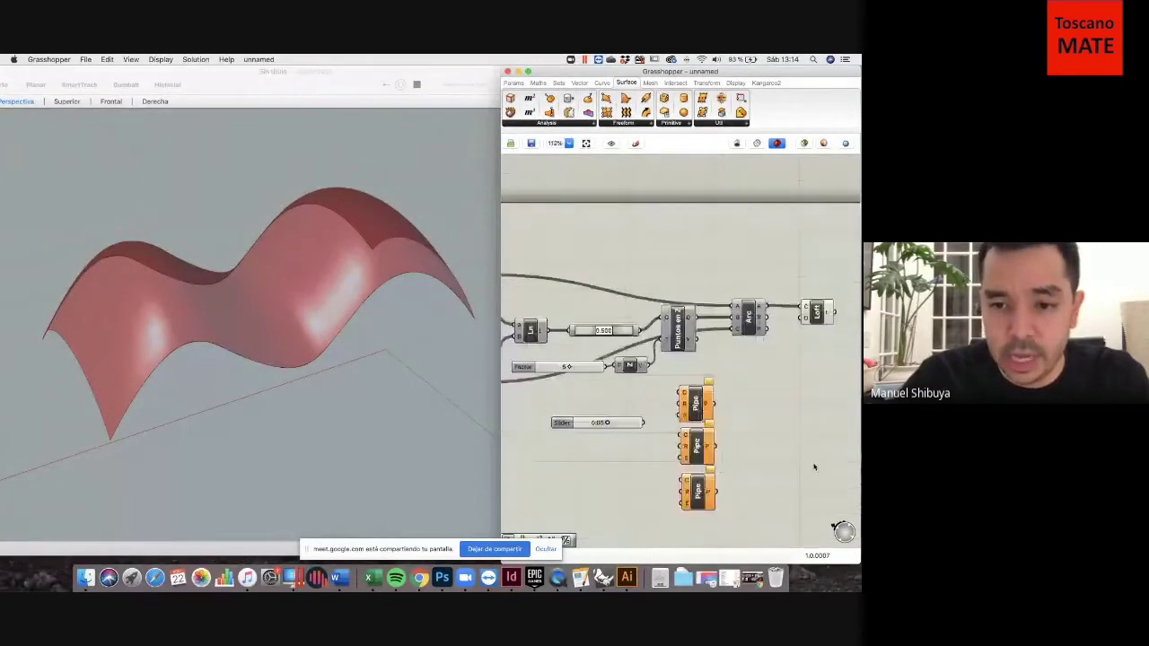
pyautogui.scroll(3, 709, 459)
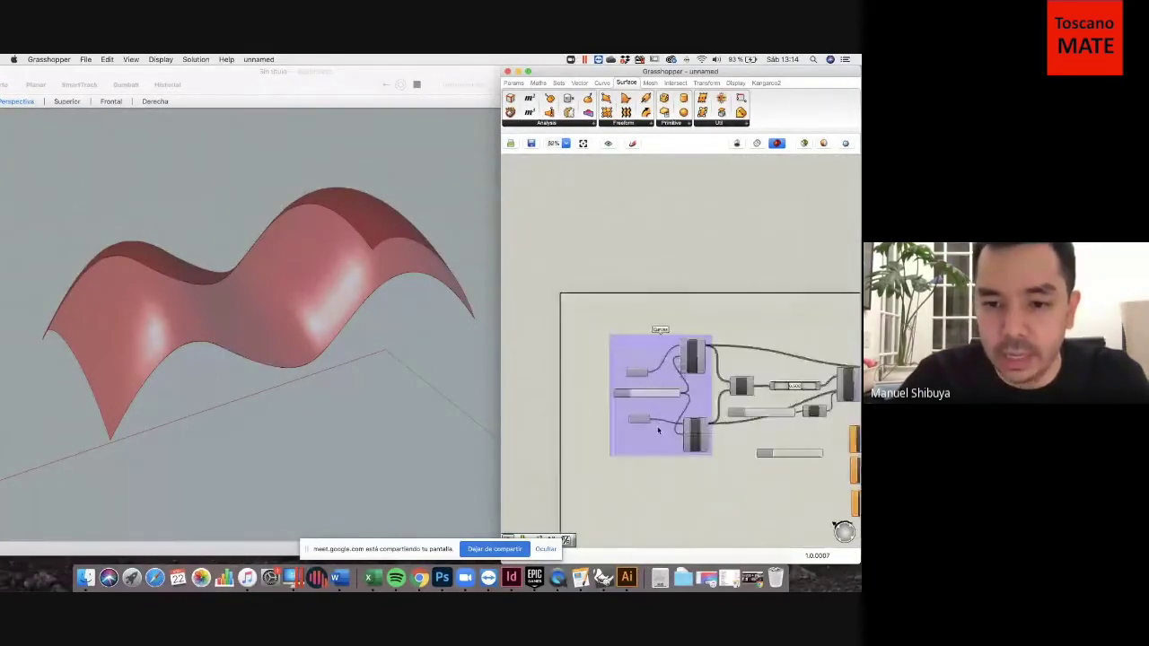
pyautogui.scroll(-1, 709, 421)
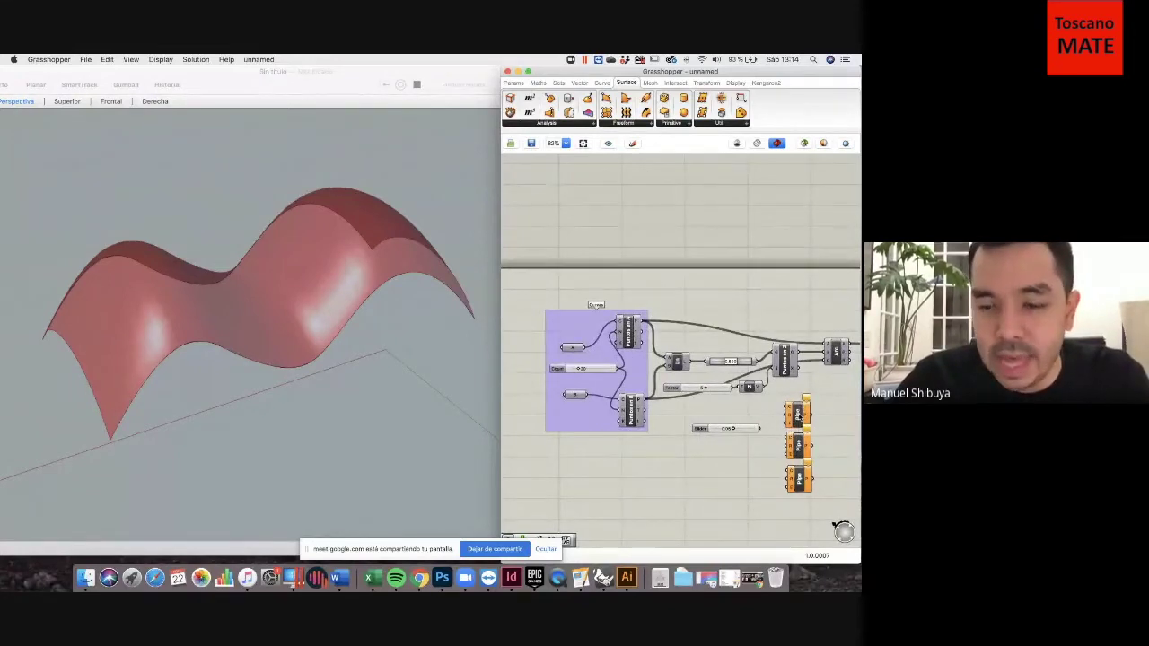
pyautogui.moveTo(590, 345); pyautogui.dragTo(787, 411)
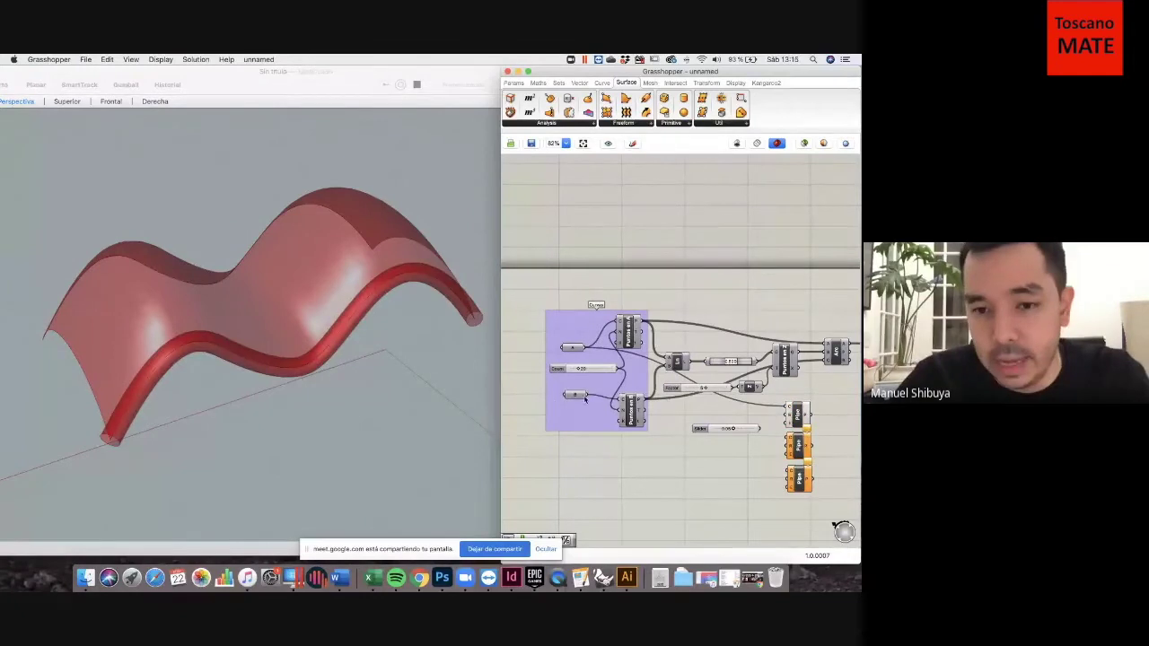
pyautogui.moveTo(586, 397); pyautogui.dragTo(784, 471)
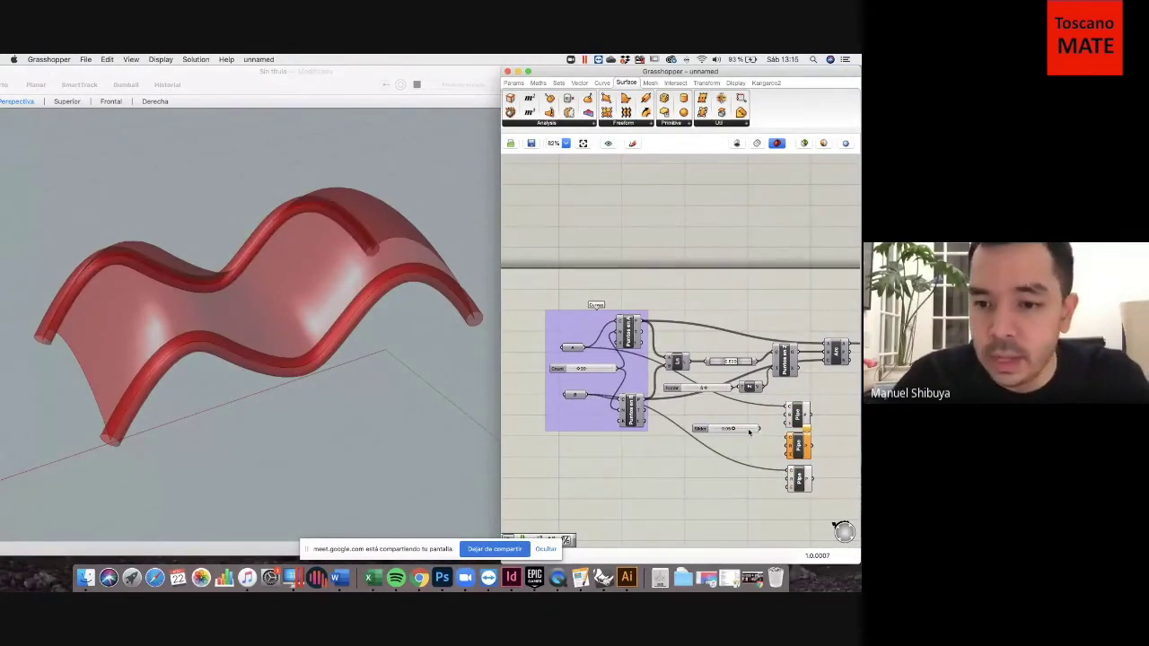
# Wire the 0.05 number slider into the R inputs of the first and third Pipe components.
pyautogui.scroll(5, 796, 427)
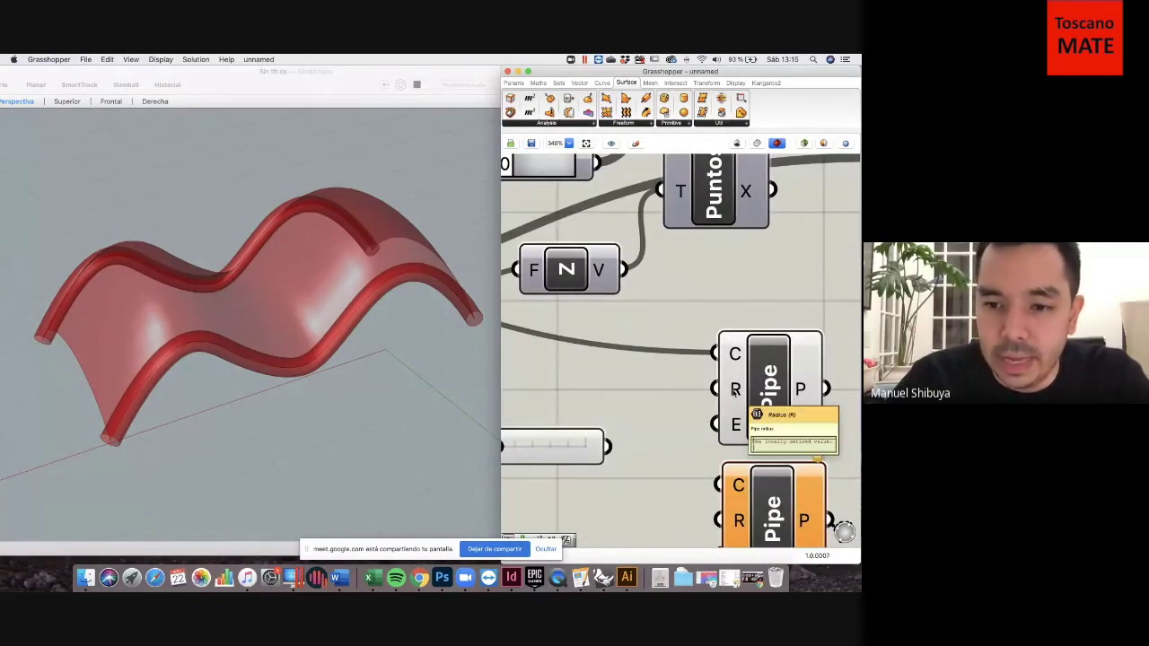
pyautogui.scroll(-2, 764, 418)
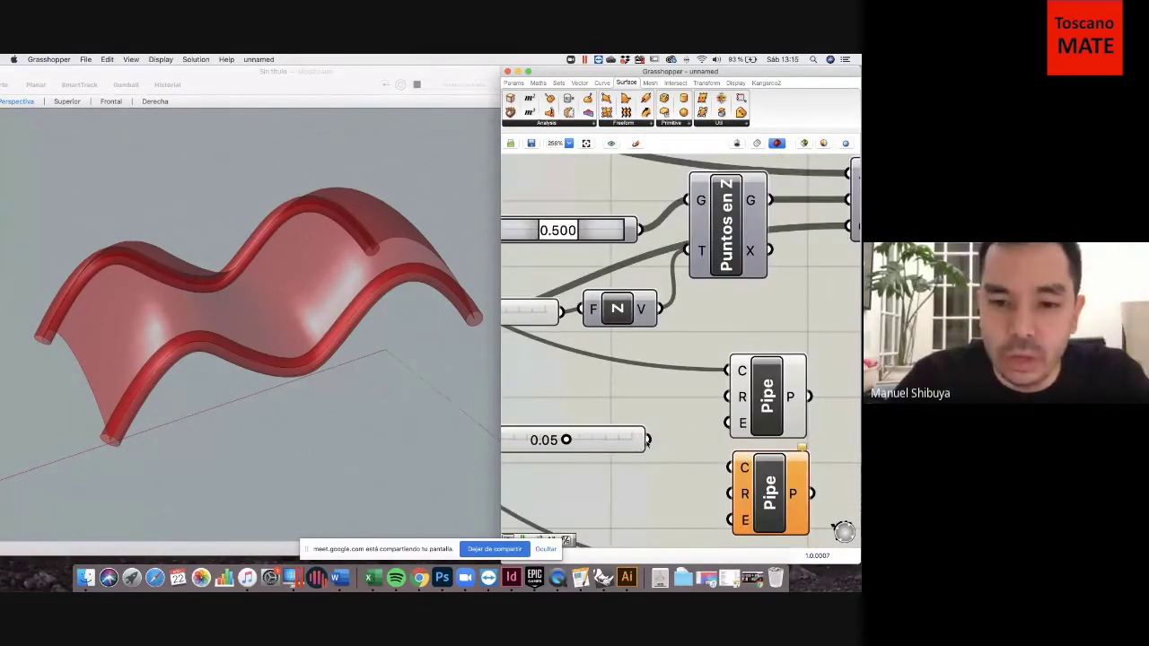
pyautogui.moveTo(647, 440); pyautogui.dragTo(746, 409)
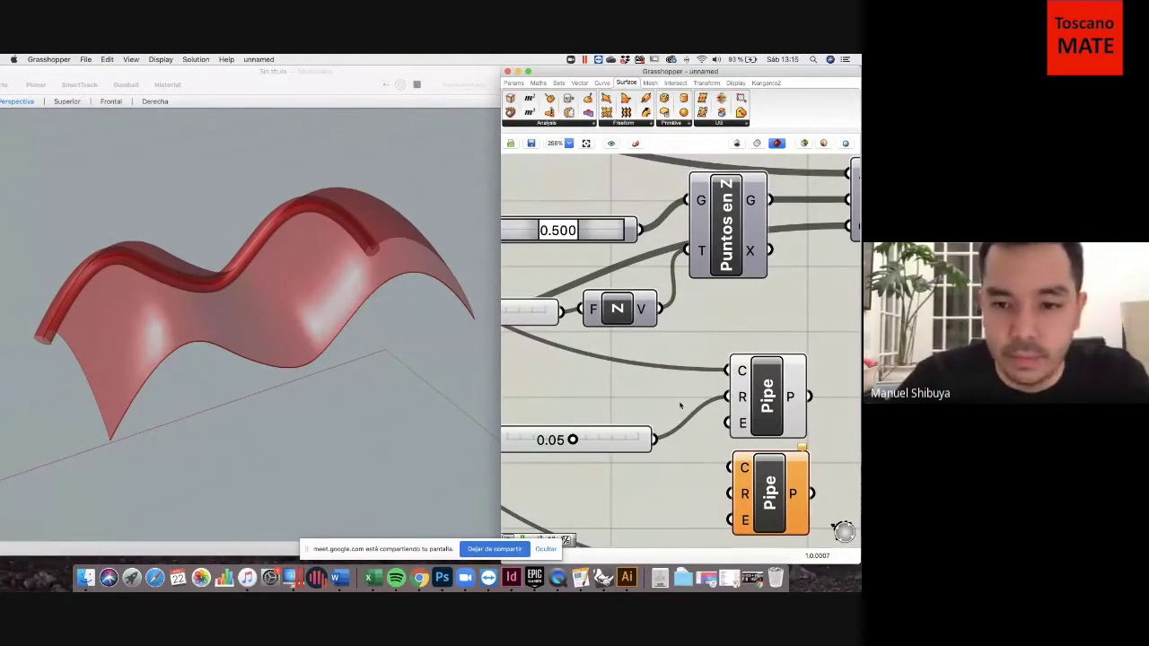
pyautogui.scroll(-5, 681, 406)
pyautogui.moveTo(664, 412); pyautogui.dragTo(696, 473)
# Set the Radius slider feeding the edge pipes to 0.10.
pyautogui.moveTo(250, 382); pyautogui.dragTo(246, 333, button='right')
pyautogui.scroll(3, 244, 339)
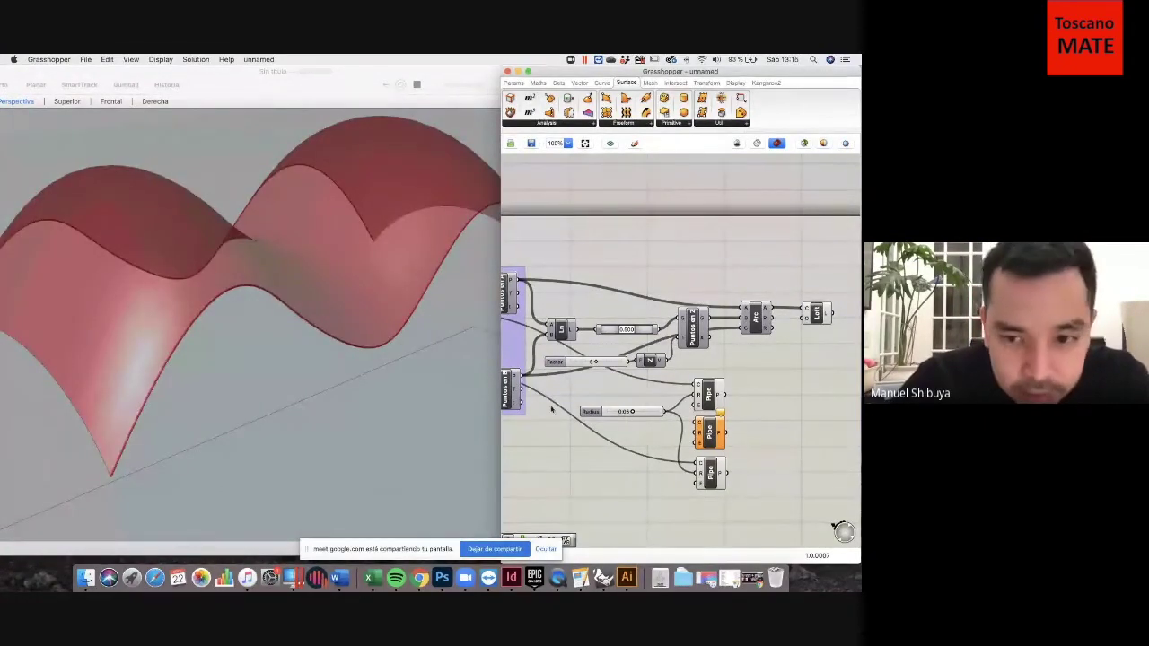
pyautogui.moveTo(632, 412); pyautogui.dragTo(661, 414)
# Examine the pipes along the lofted surface's two edges from several angles and distances.
pyautogui.moveTo(222, 407); pyautogui.dragTo(311, 401, button='right')
pyautogui.moveTo(289, 281); pyautogui.dragTo(343, 301, button='right')
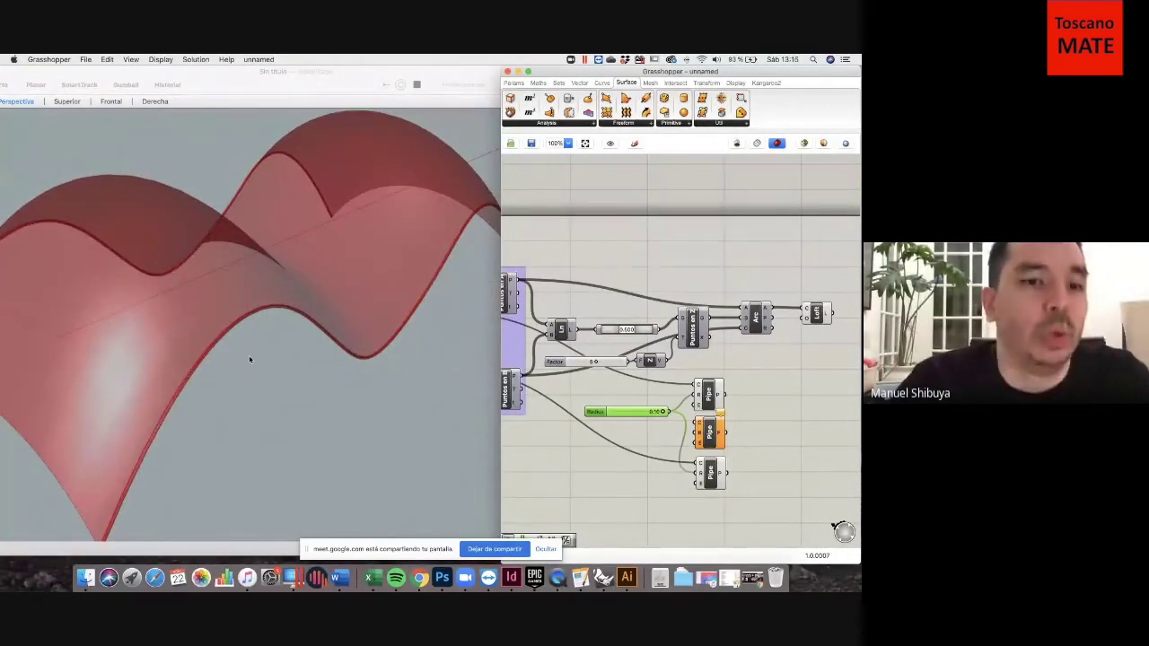
pyautogui.moveTo(255, 365); pyautogui.dragTo(238, 398, button='right')
pyautogui.moveTo(399, 333); pyautogui.dragTo(323, 307, button='right')
pyautogui.moveTo(174, 225); pyautogui.dragTo(213, 331, button='right')
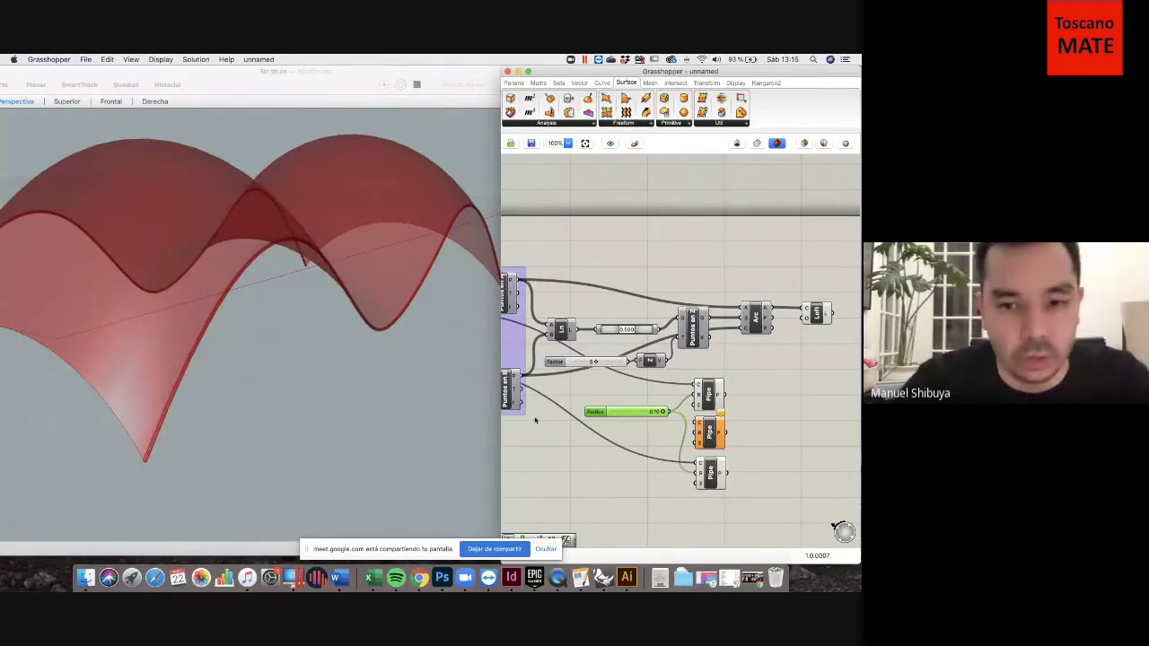
pyautogui.scroll(3, 329, 313)
pyautogui.scroll(-8, 328, 313)
pyautogui.moveTo(328, 313)
pyautogui.mouseDown(button='right')
pyautogui.moveTo(221, 308)
pyautogui.moveTo(318, 320)
pyautogui.moveTo(307, 316)
pyautogui.mouseUp(button='right')
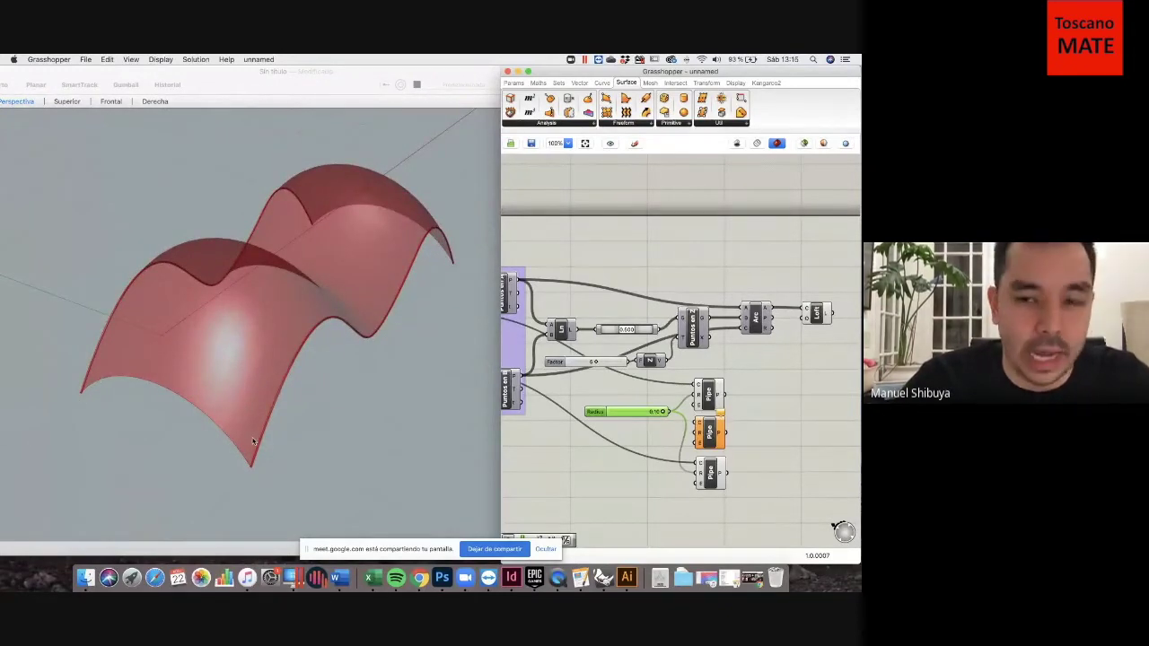
# Move the unconnected Pipe above the Arc and Loft components and feed its R input from a copy of the 0.10 Radius slider.
pyautogui.click(769, 400)
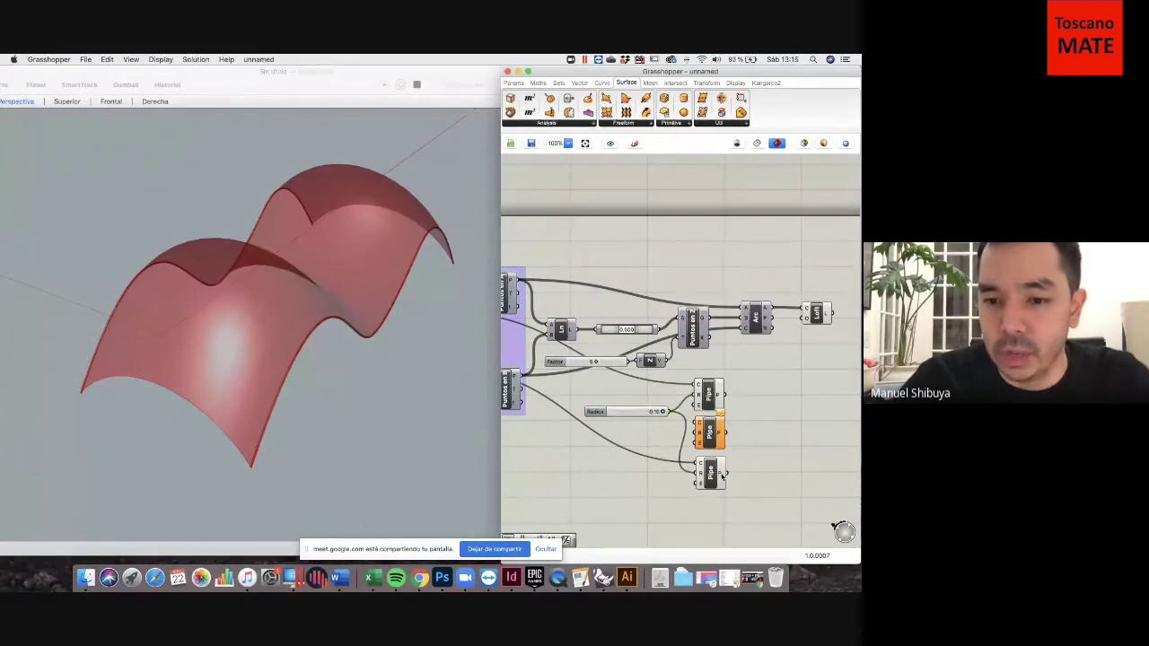
pyautogui.moveTo(715, 432); pyautogui.dragTo(796, 251)
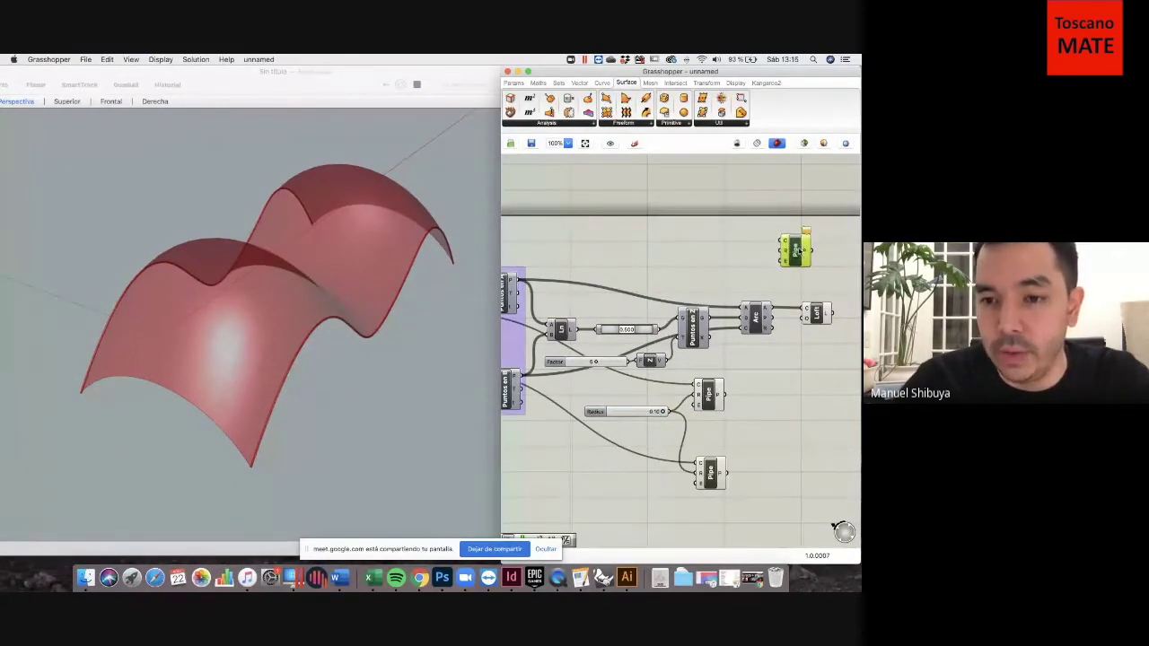
pyautogui.click(626, 412)
pyautogui.press('super+c')
pyautogui.press('super+v')
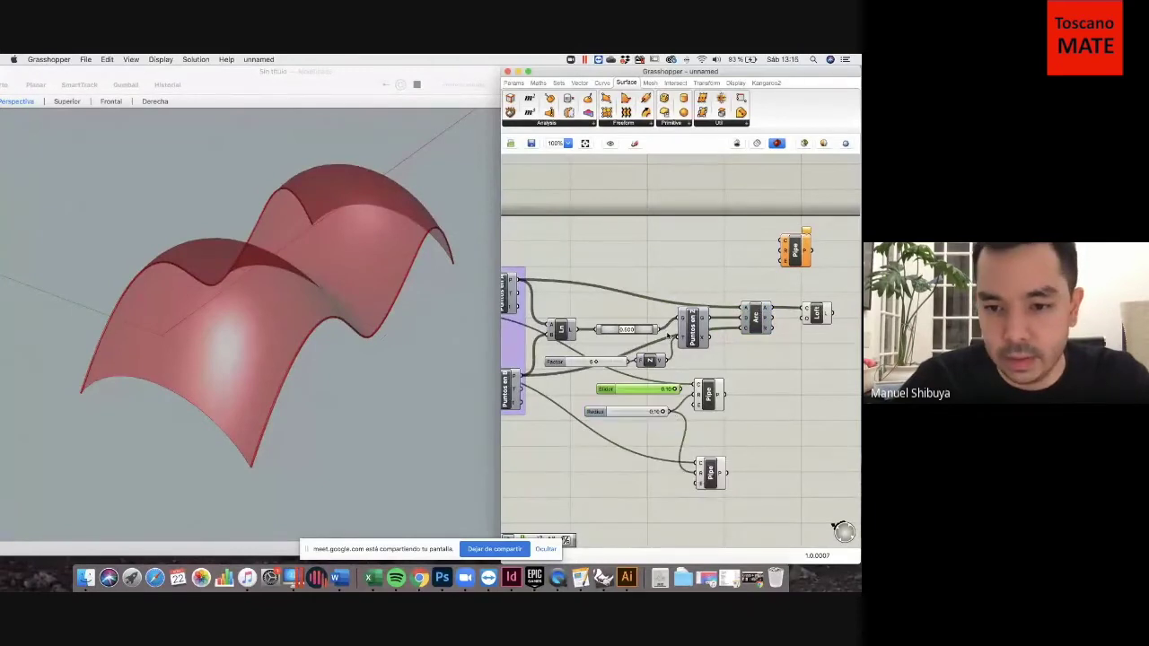
pyautogui.moveTo(628, 388)
pyautogui.mouseDown()
pyautogui.moveTo(703, 255)
pyautogui.moveTo(781, 257)
pyautogui.mouseUp()
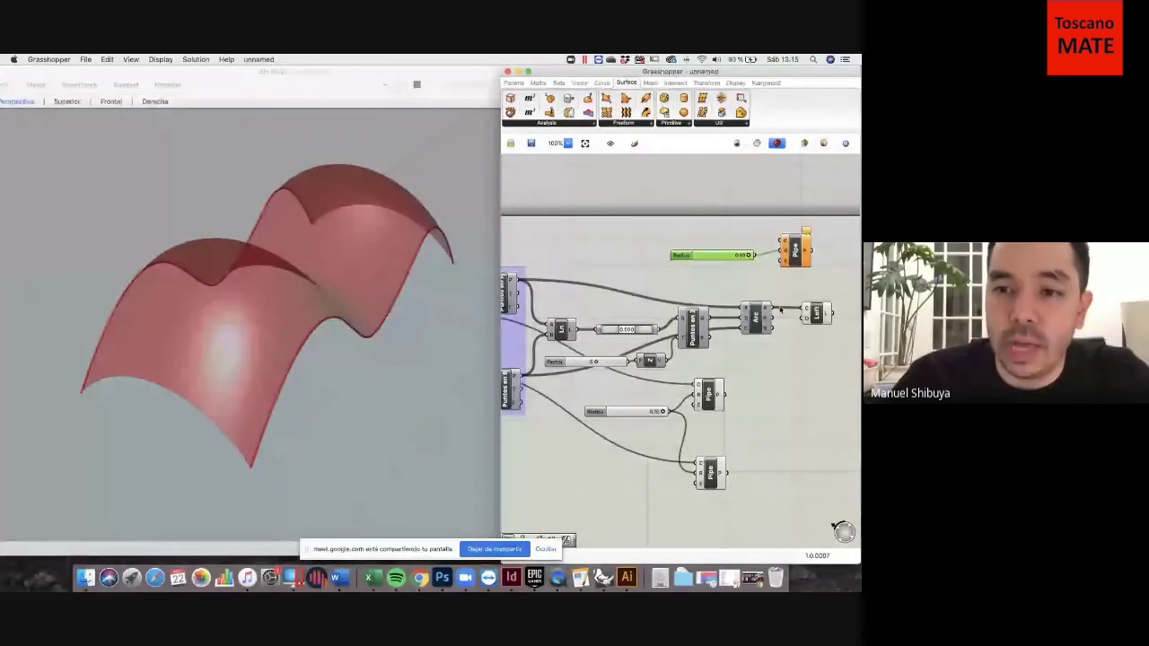
# Wire the Arc's A output into the upper Pipe's C input and set that Pipe's Radius slider to 0.04.
pyautogui.moveTo(774, 308); pyautogui.dragTo(776, 246)
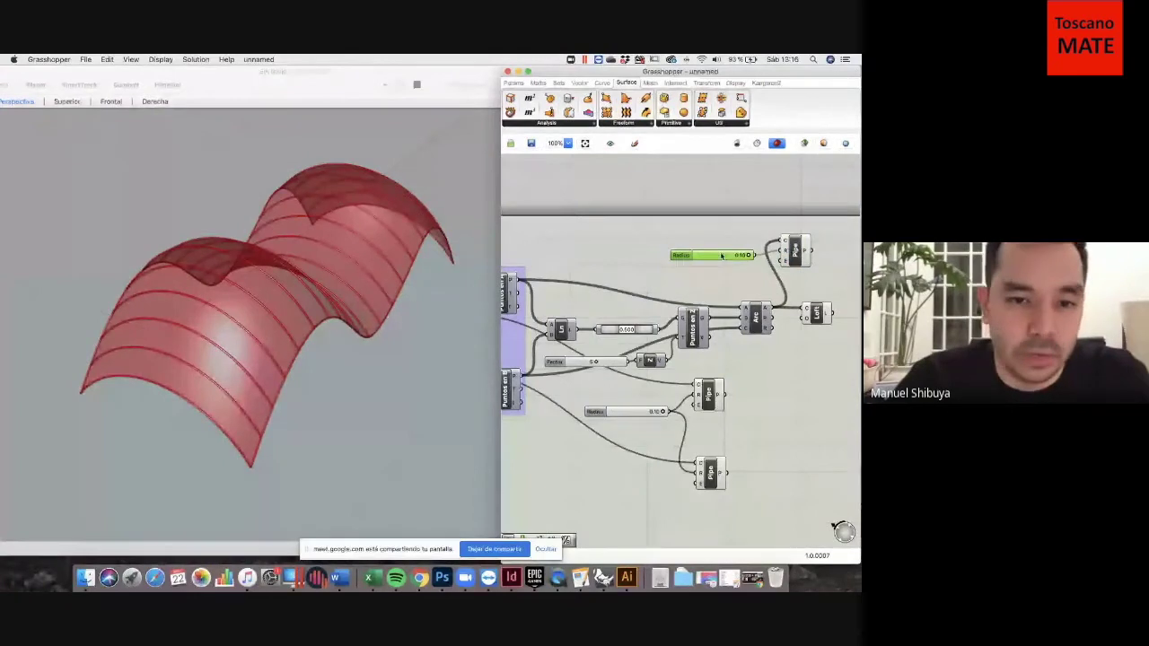
pyautogui.moveTo(428, 322); pyautogui.dragTo(403, 326, button='right')
pyautogui.moveTo(738, 257); pyautogui.dragTo(718, 258)
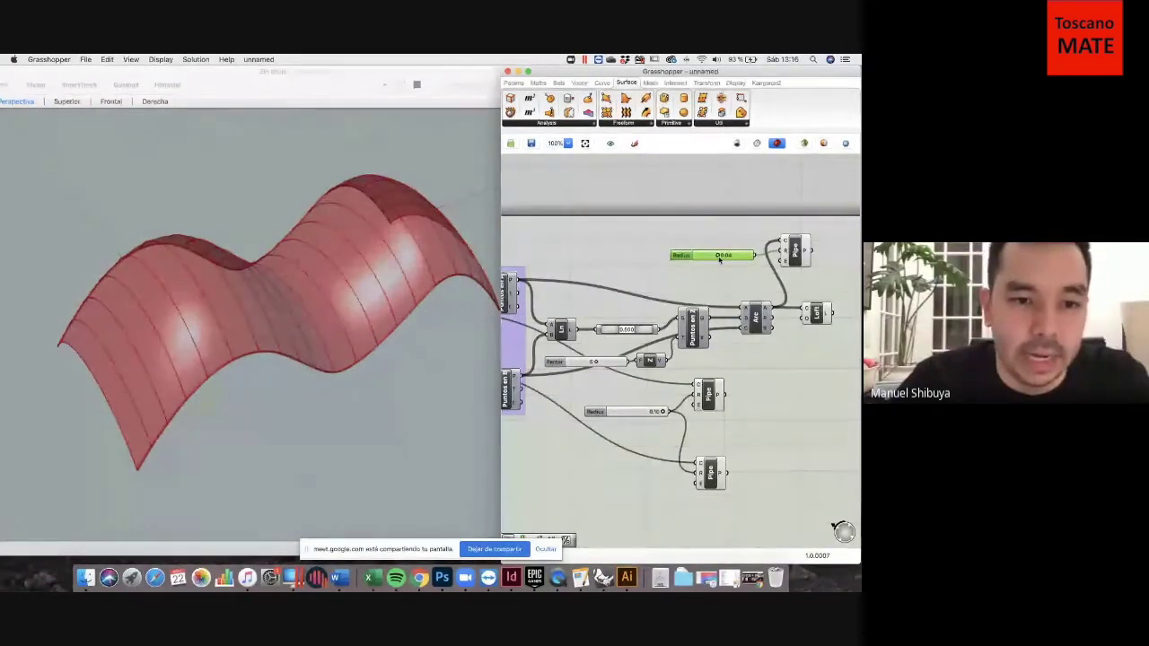
pyautogui.moveTo(282, 403)
pyautogui.mouseDown(button='right')
pyautogui.moveTo(297, 395)
pyautogui.moveTo(261, 395)
pyautogui.mouseUp(button='right')
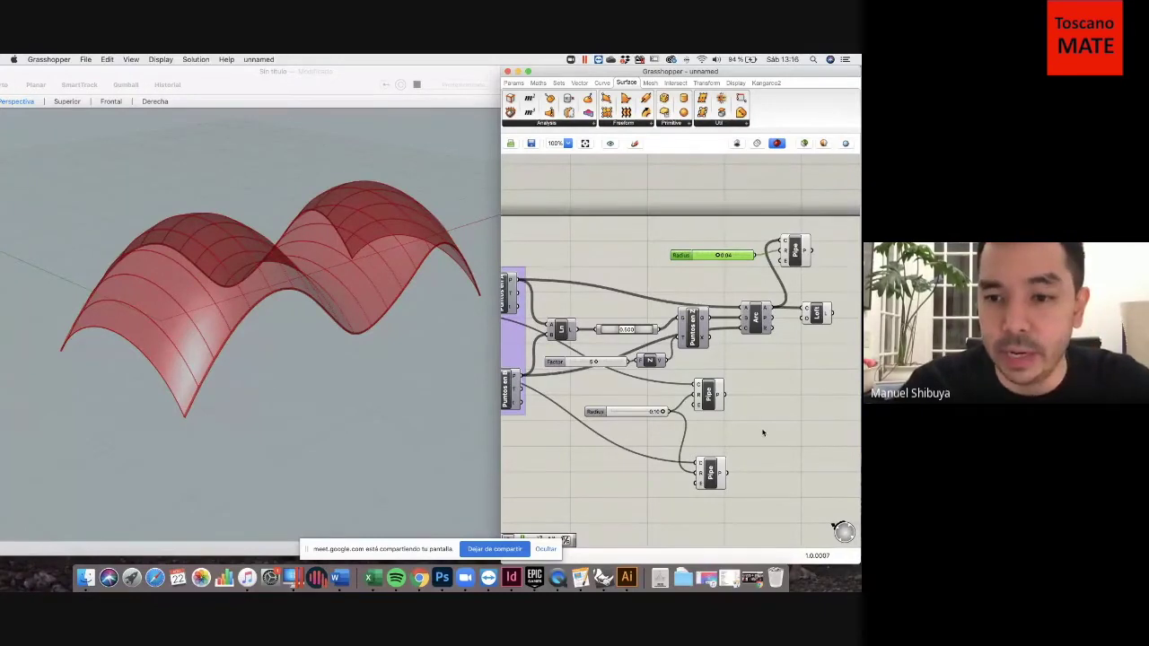
# Highlight the Loft surface in the viewport and examine how the arc pipes run across it.
pyautogui.scroll(-4, 763, 433)
pyautogui.scroll(4, 755, 428)
pyautogui.click(821, 323)
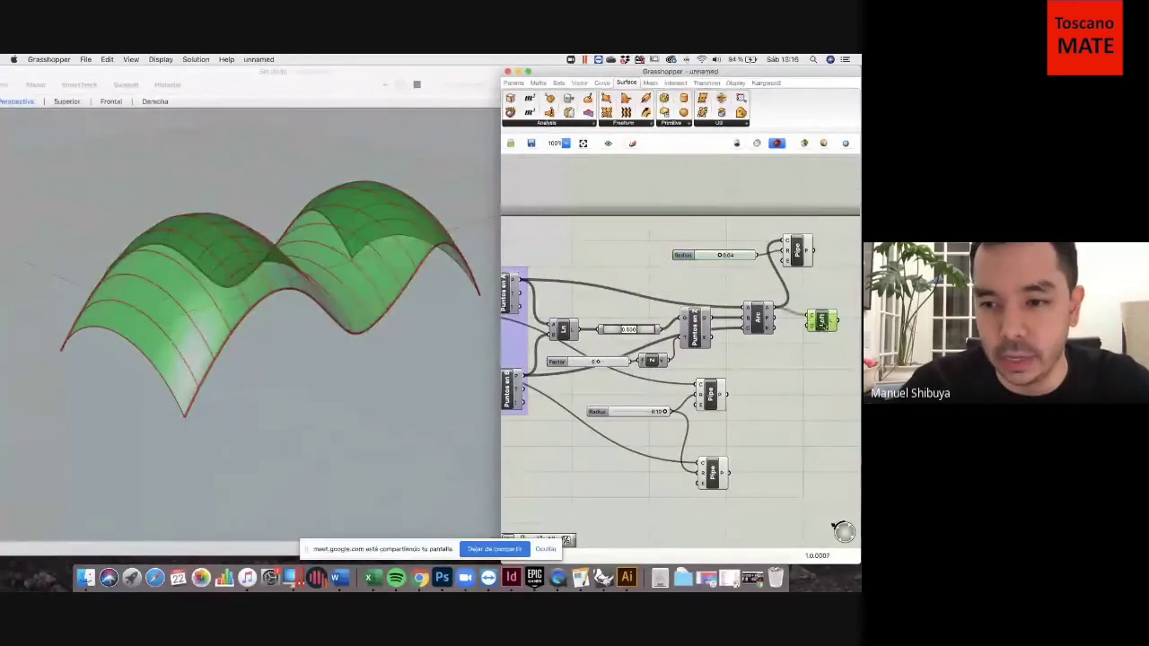
pyautogui.click(793, 377)
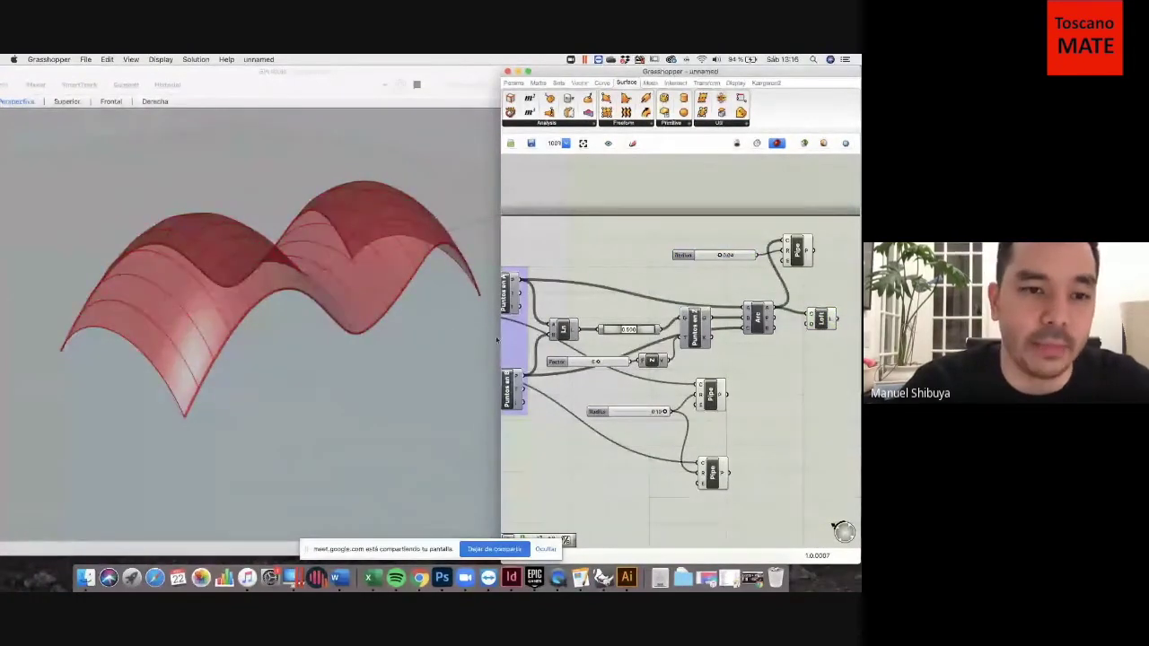
pyautogui.moveTo(496, 339); pyautogui.dragTo(446, 350, button='right')
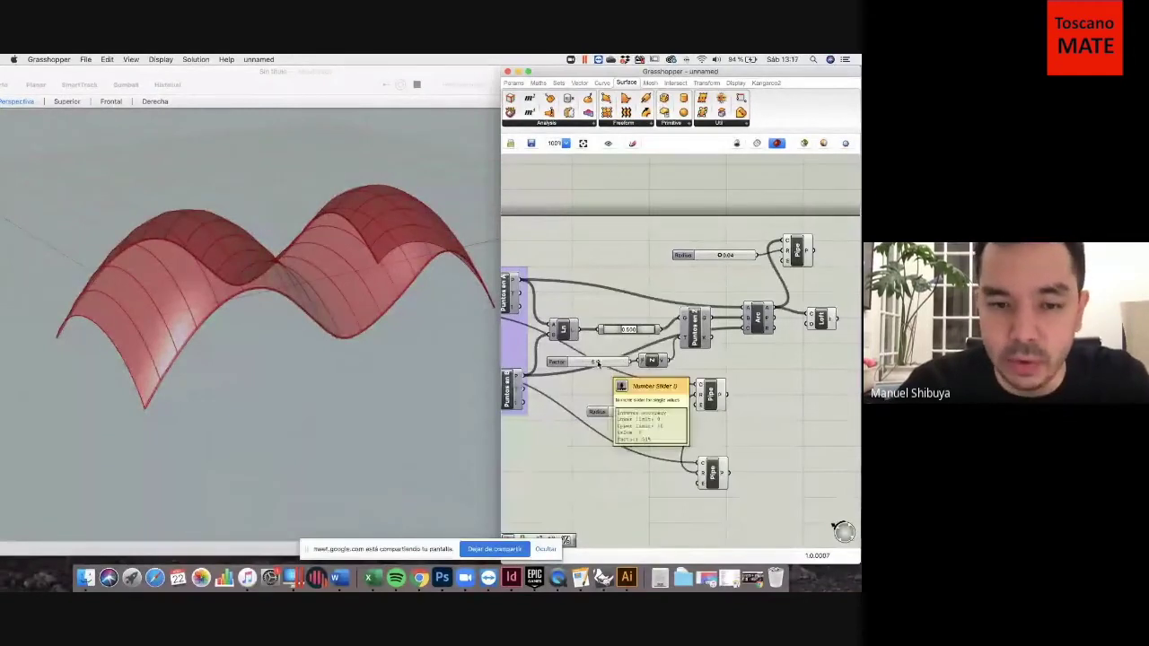
# Test a taller arch by raising the Factor slider to 7, and return it to 6.
pyautogui.moveTo(597, 361)
pyautogui.mouseDown()
pyautogui.moveTo(619, 364)
pyautogui.moveTo(577, 362)
pyautogui.moveTo(606, 362)
pyautogui.mouseUp()
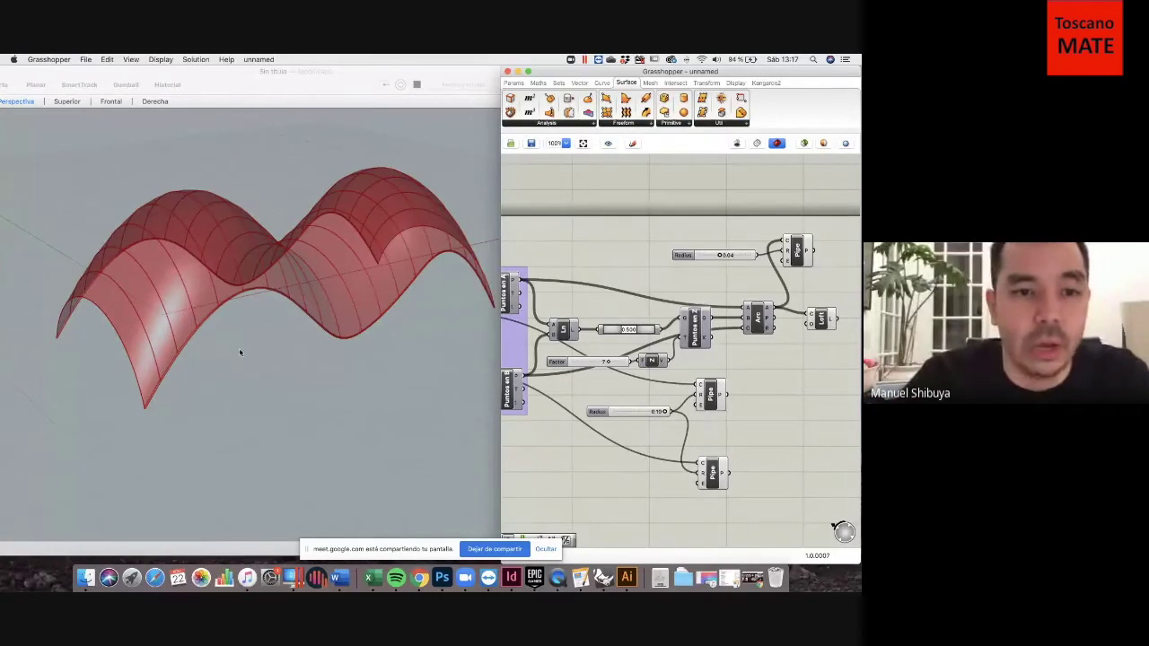
pyautogui.moveTo(243, 362); pyautogui.dragTo(334, 361, button='right')
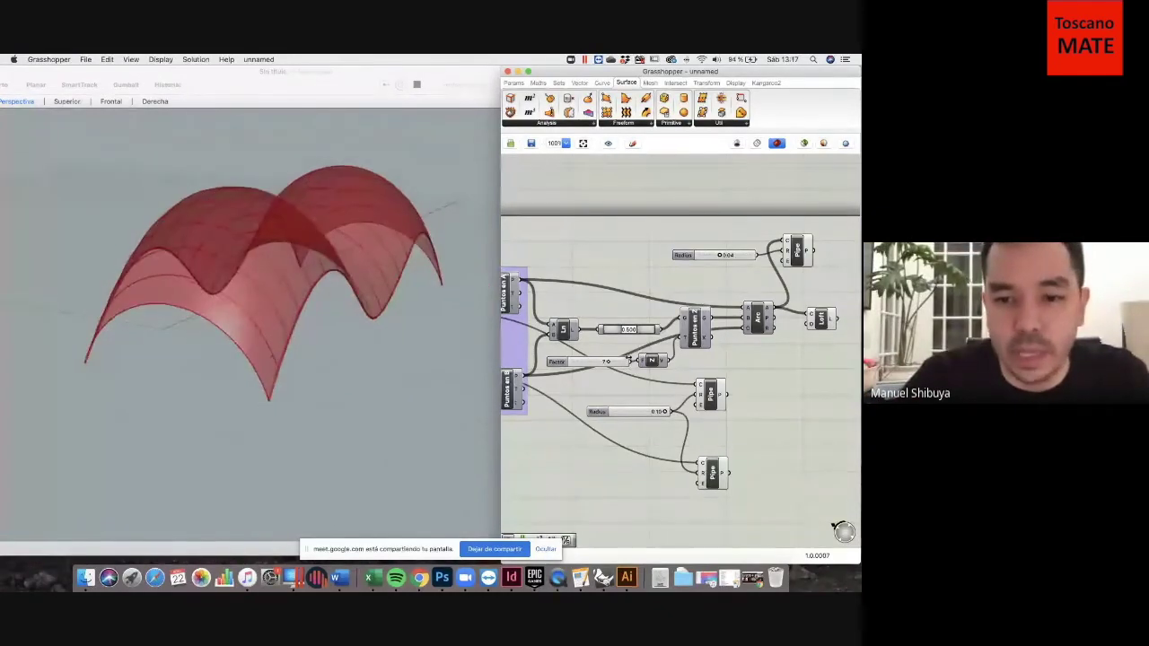
pyautogui.click(608, 363)
pyautogui.moveTo(607, 362); pyautogui.dragTo(605, 364)
pyautogui.moveTo(361, 305)
pyautogui.mouseDown(button='right')
pyautogui.moveTo(352, 320)
pyautogui.moveTo(375, 377)
pyautogui.moveTo(368, 310)
pyautogui.moveTo(345, 304)
pyautogui.mouseUp(button='right')
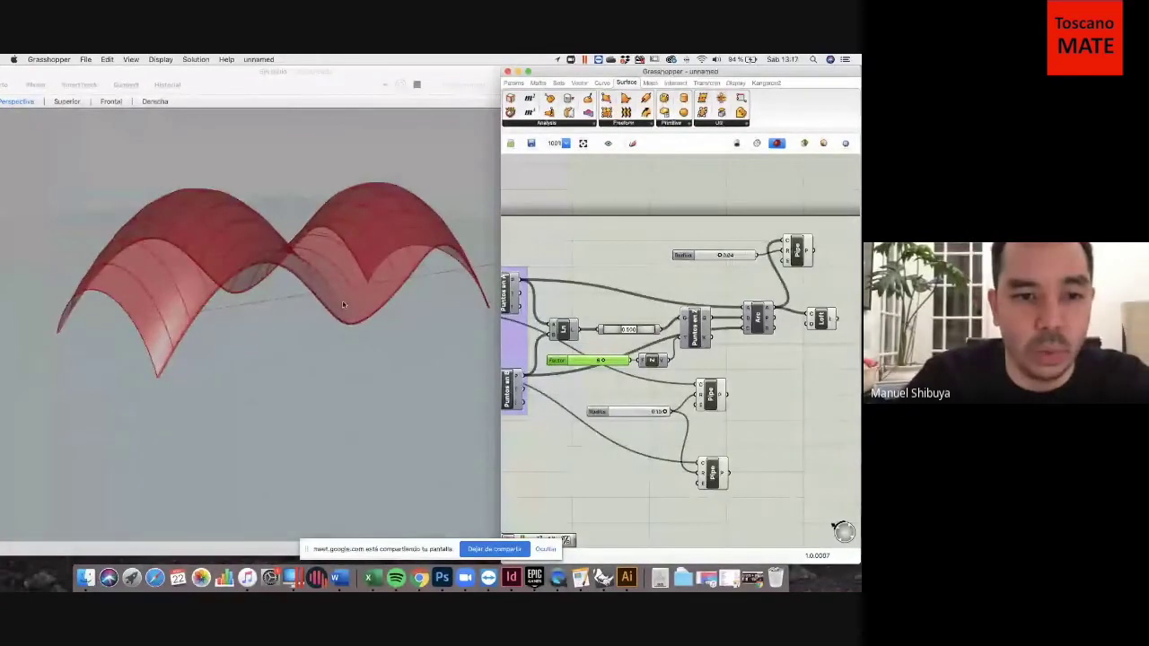
pyautogui.moveTo(410, 308); pyautogui.dragTo(446, 210, button='right')
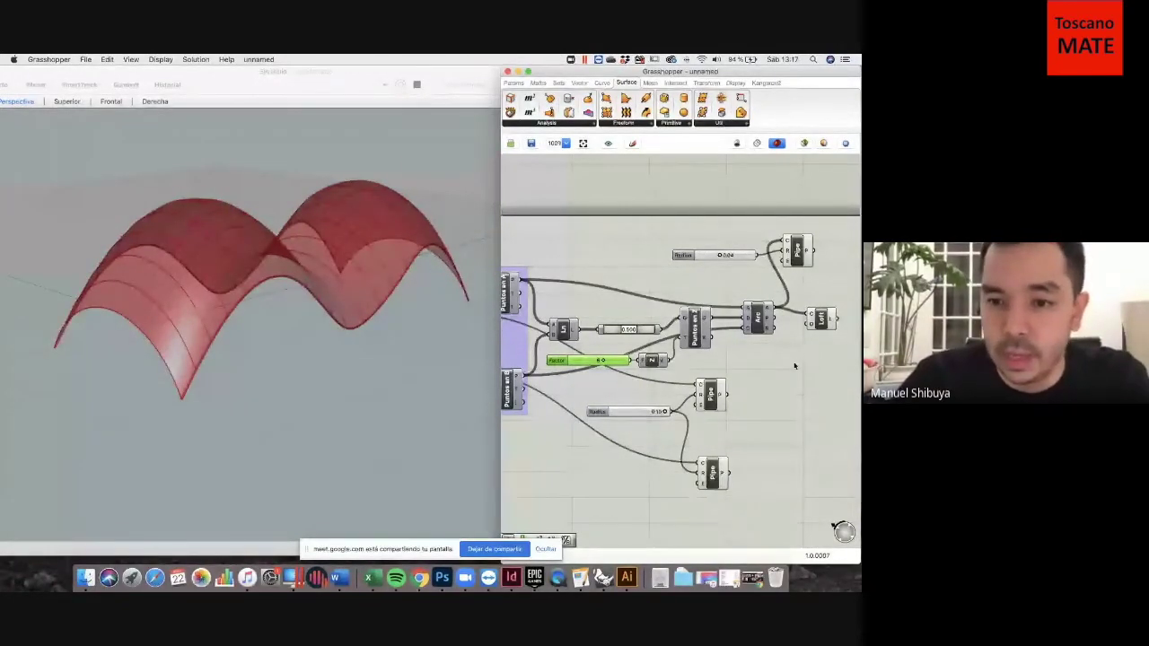
# Turn off the preview of the Pipe component that is fed by the arcs.
pyautogui.click(764, 368)
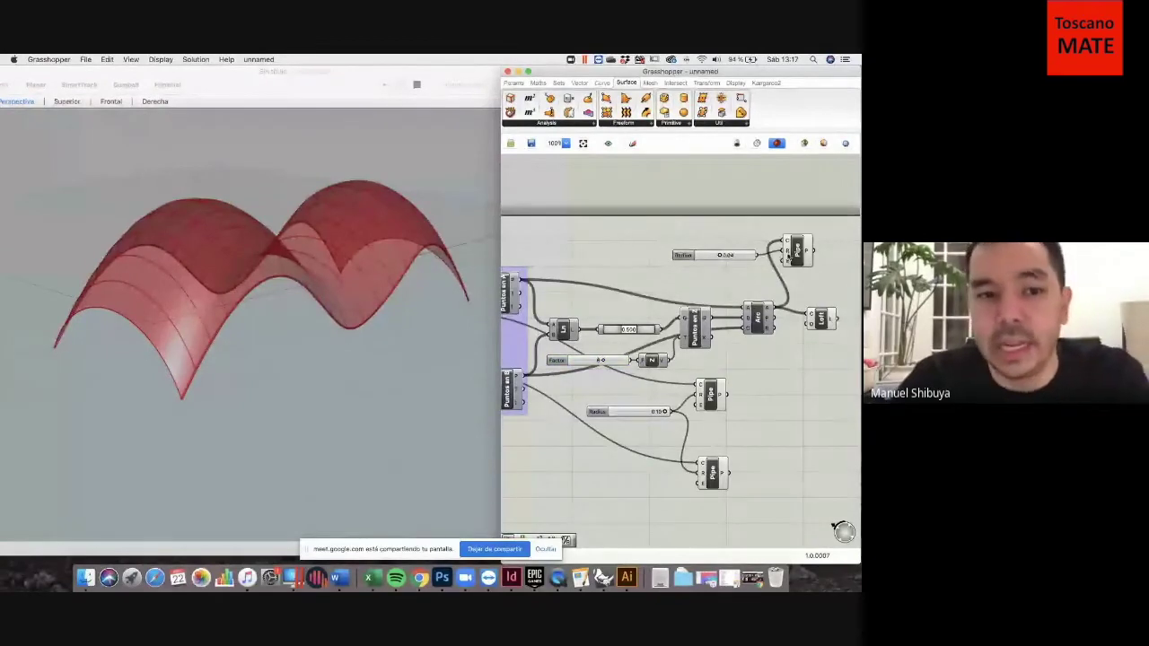
pyautogui.rightClick(800, 254)
pyautogui.click(790, 270)
pyautogui.click(753, 425)
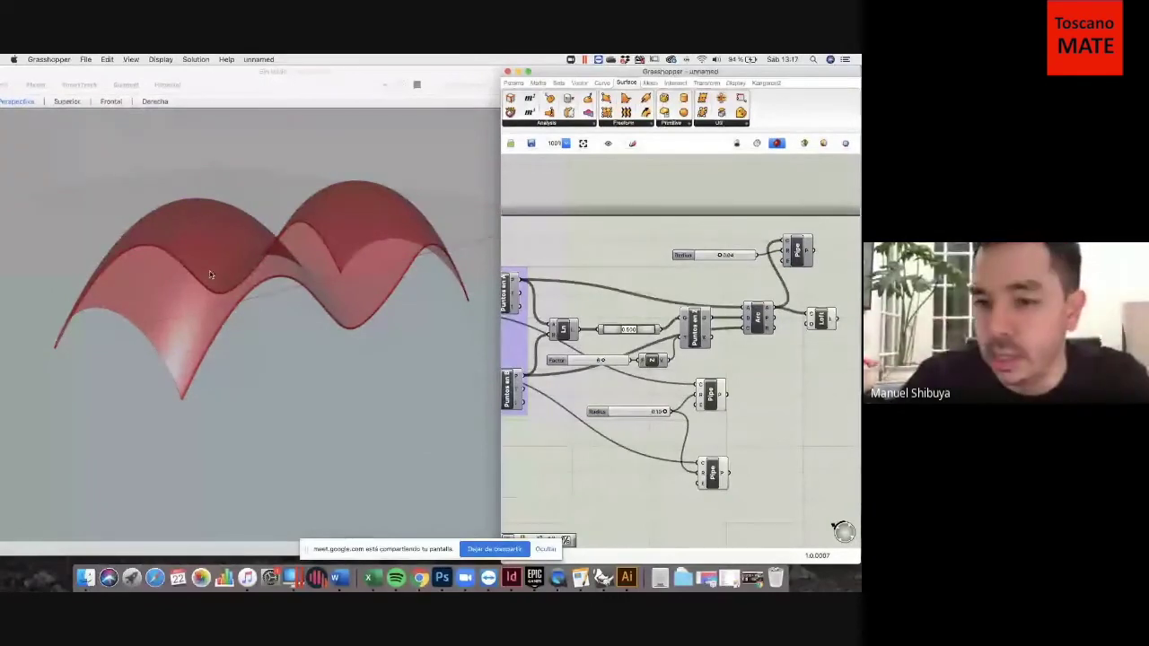
# Bake the Loft surface into Rhino and turn off the Loft component's preview.
pyautogui.click(820, 319)
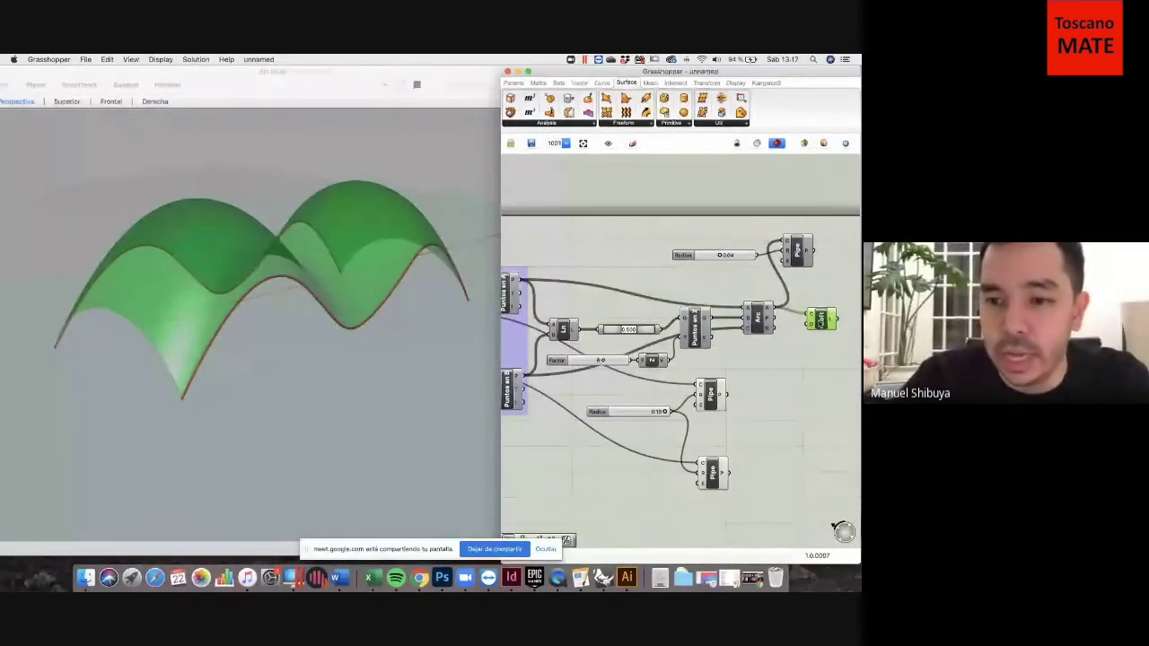
pyautogui.rightClick(819, 320)
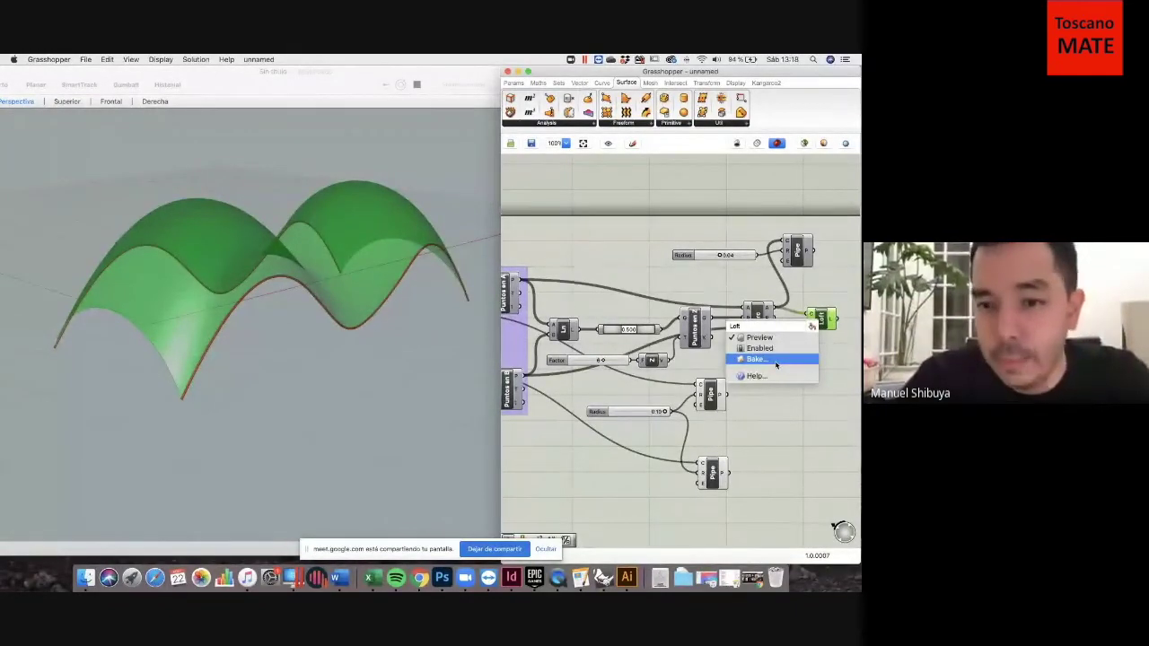
pyautogui.click(776, 362)
pyautogui.click(781, 463)
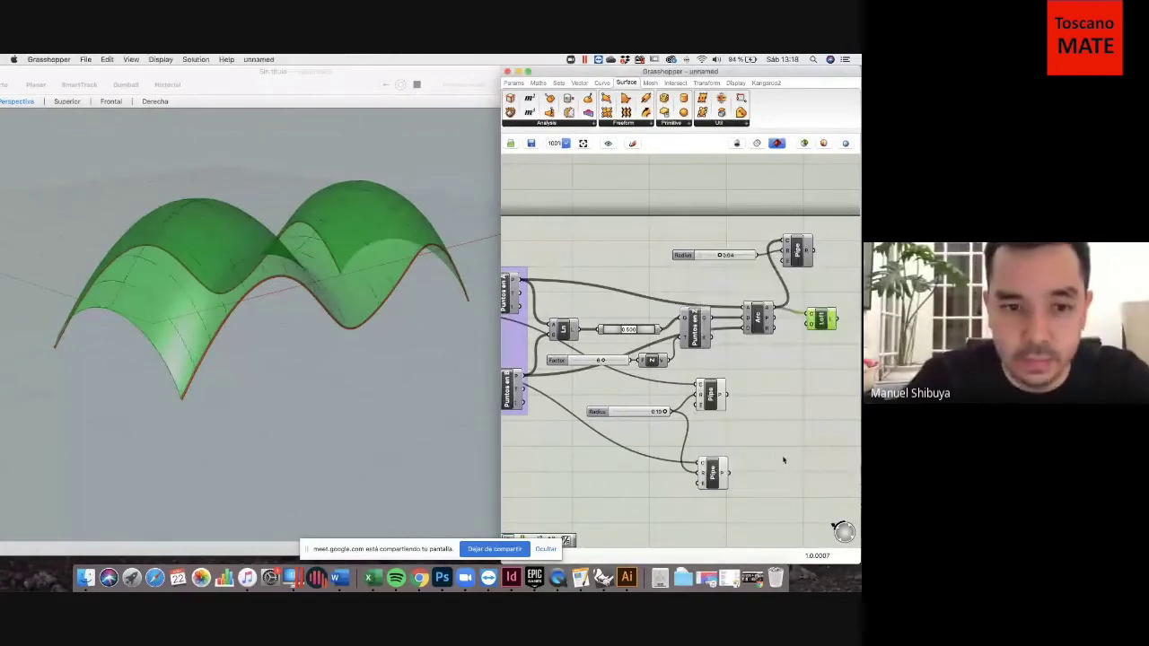
pyautogui.rightClick(821, 323)
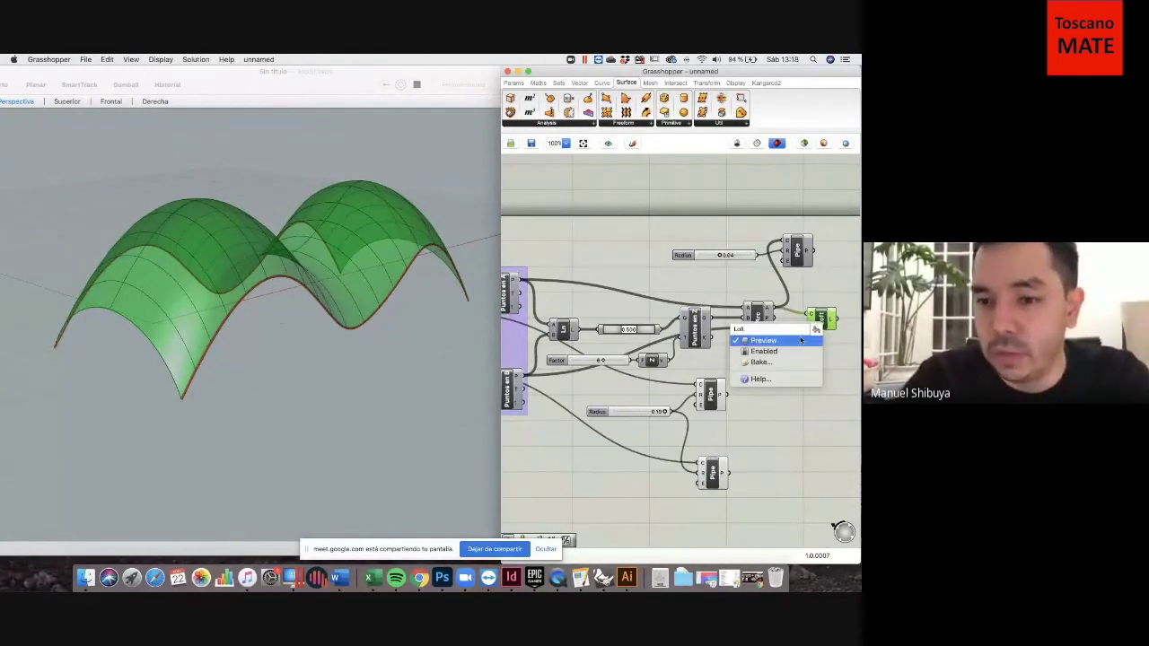
pyautogui.click(799, 342)
# Shift the Rhino window and switch the Perspective viewport from wireframe to a rendered display with soft shadows.
pyautogui.moveTo(301, 360); pyautogui.dragTo(310, 366, button='right')
pyautogui.click(225, 85)
pyautogui.moveTo(223, 83)
pyautogui.mouseDown()
pyautogui.moveTo(321, 85)
pyautogui.moveTo(239, 76)
pyautogui.mouseUp()
pyautogui.moveTo(14, 114); pyautogui.dragTo(494, 529)
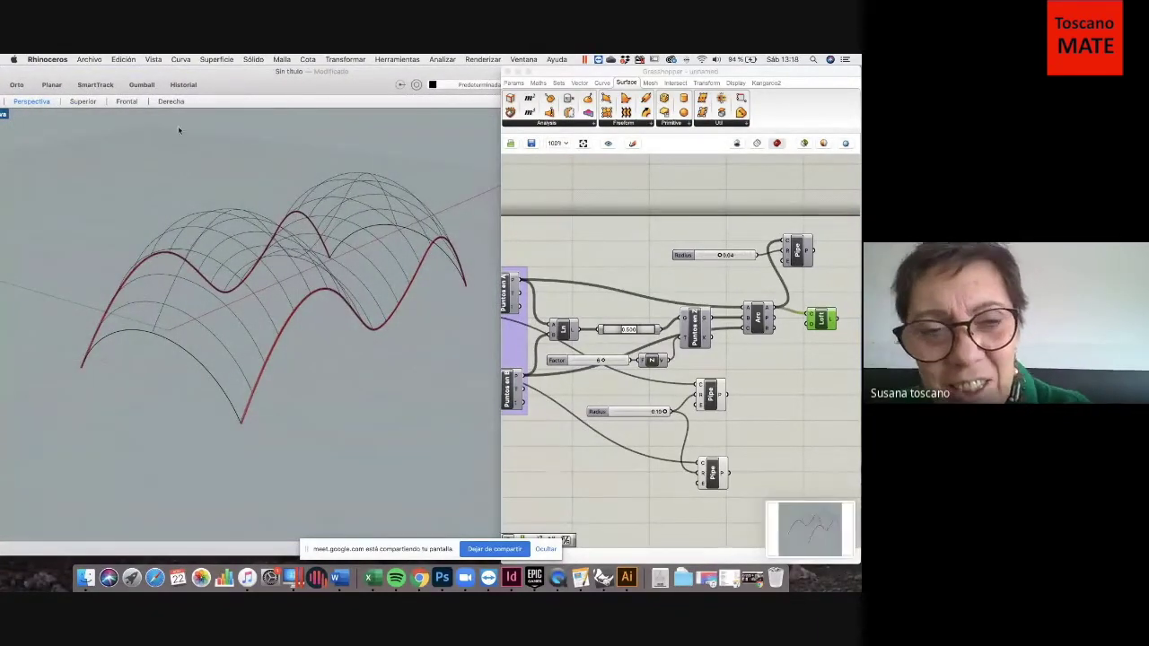
pyautogui.moveTo(242, 75)
pyautogui.mouseDown()
pyautogui.moveTo(302, 74)
pyautogui.moveTo(259, 70)
pyautogui.mouseUp()
pyautogui.rightClick(39, 133)
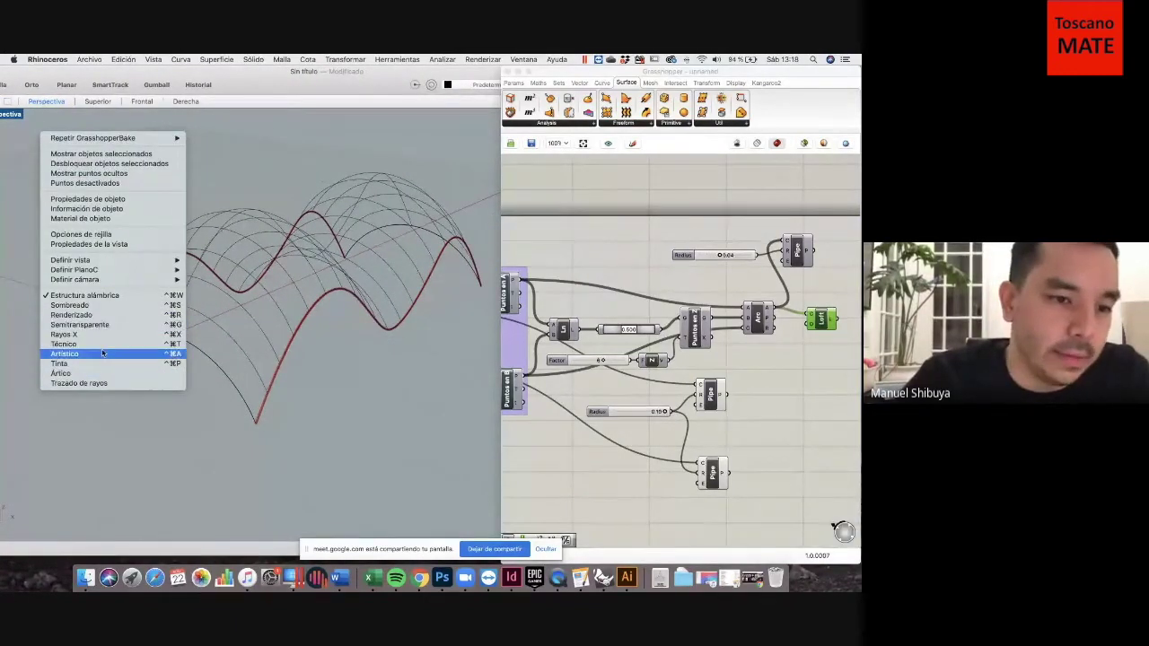
pyautogui.click(105, 317)
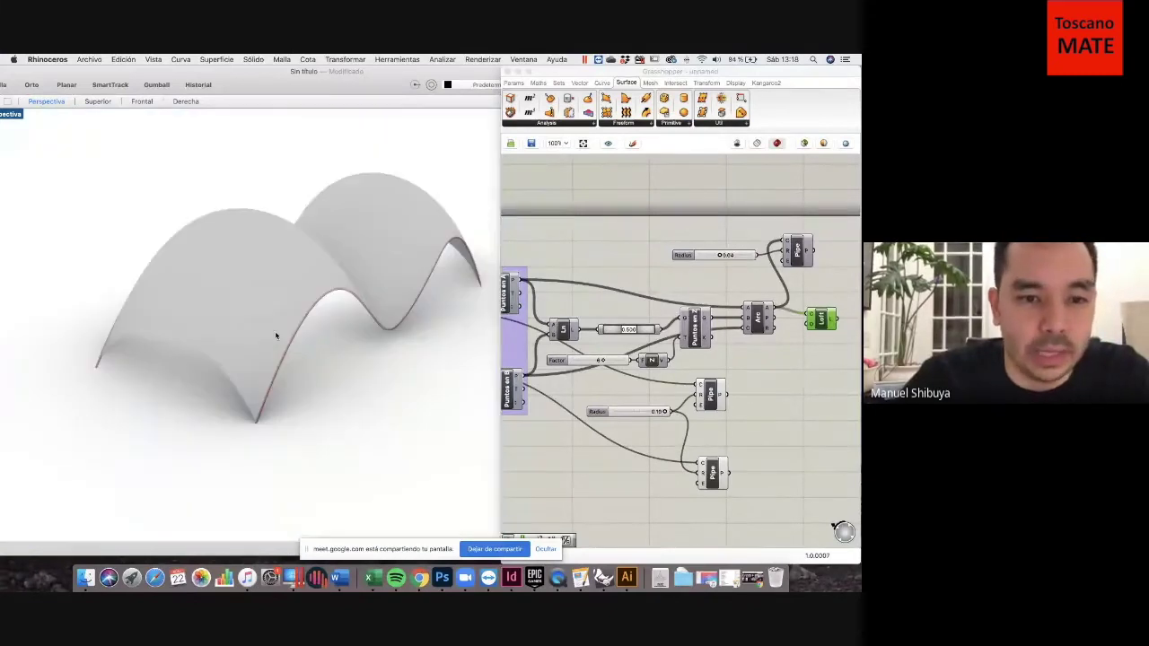
# Examine the baked surface and its edge pipes in the rendered viewport from several angles and distances.
pyautogui.moveTo(325, 414)
pyautogui.mouseDown(button='right')
pyautogui.moveTo(308, 403)
pyautogui.moveTo(346, 410)
pyautogui.moveTo(324, 409)
pyautogui.mouseUp(button='right')
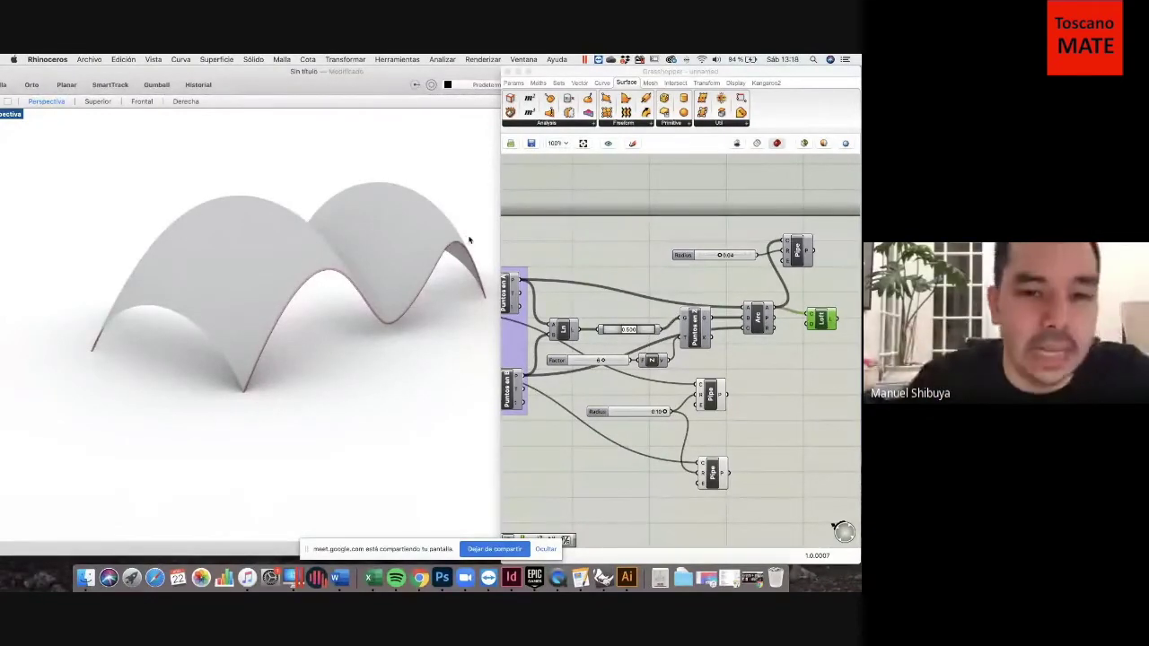
pyautogui.scroll(-5, 467, 232)
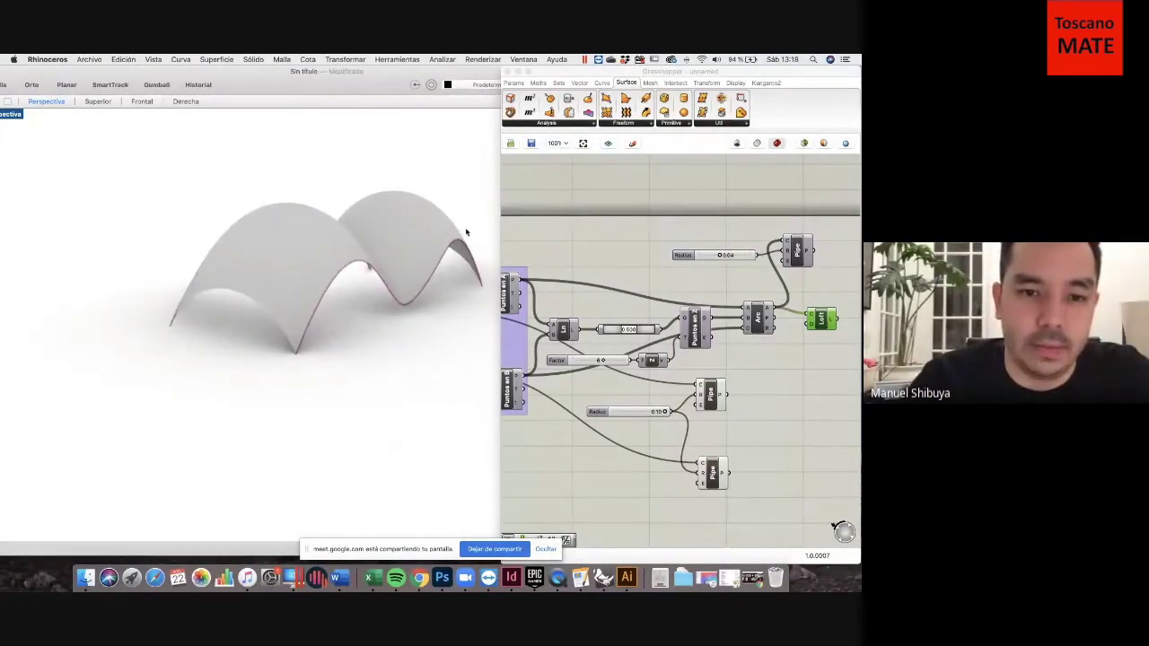
pyautogui.scroll(10, 472, 231)
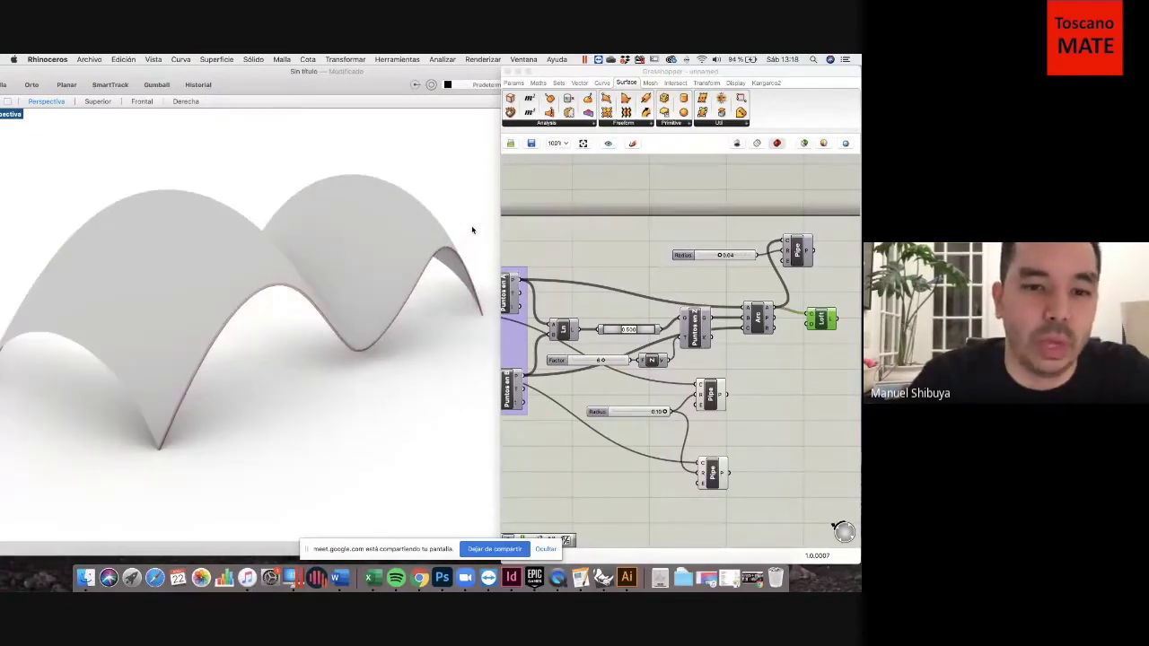
pyautogui.scroll(-3, 472, 230)
pyautogui.moveTo(472, 231); pyautogui.dragTo(184, 424, button='right')
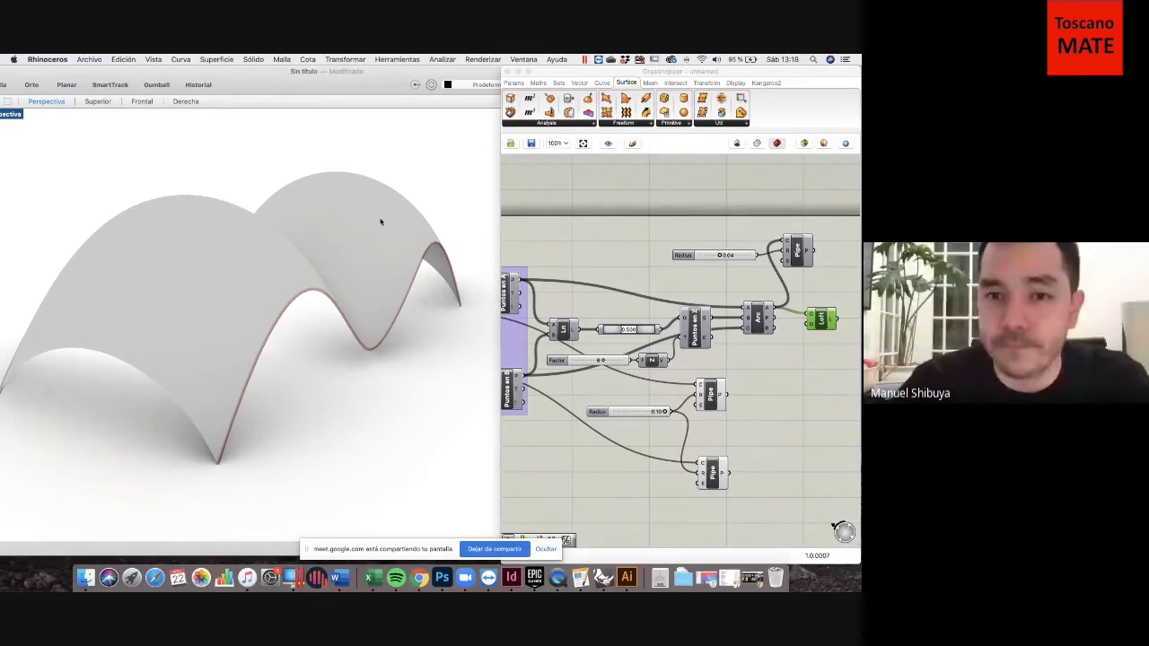
# Extend the Grasshopper window over the viewport and examine the complete definition from the curve parameters to the Pipes and Loft.
pyautogui.moveTo(508, 72); pyautogui.dragTo(249, 73)
pyautogui.scroll(10, 677, 353)
pyautogui.scroll(-5, 597, 351)
pyautogui.scroll(-6, 599, 351)
pyautogui.scroll(3, 435, 328)
pyautogui.scroll(3, 561, 366)
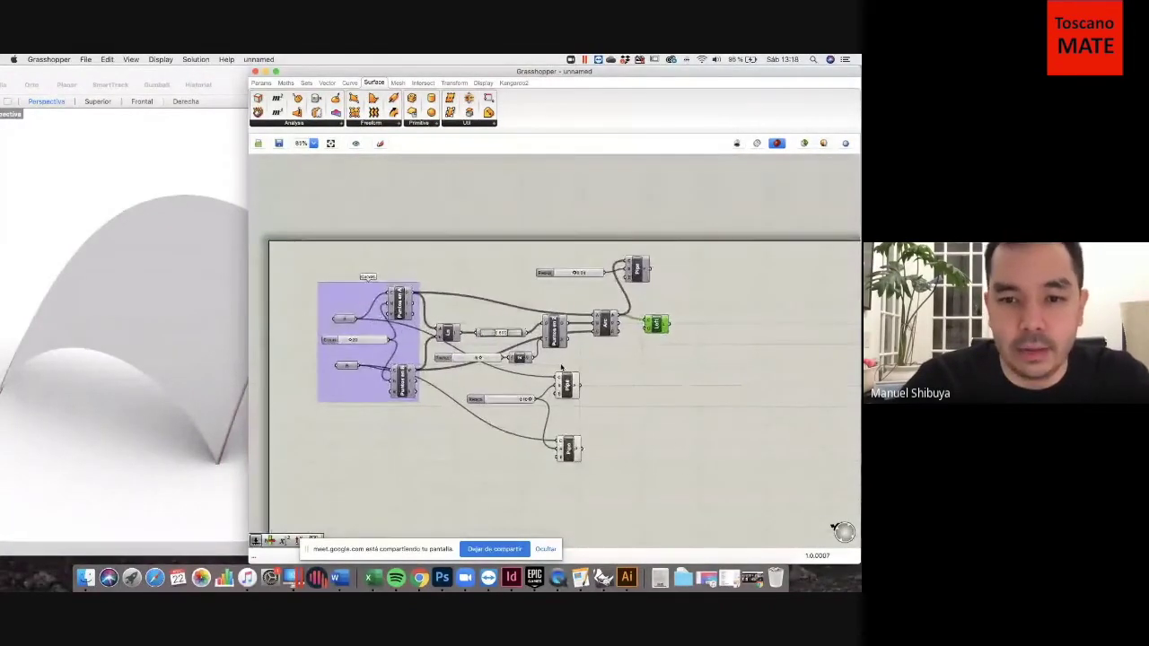
pyautogui.scroll(2, 562, 367)
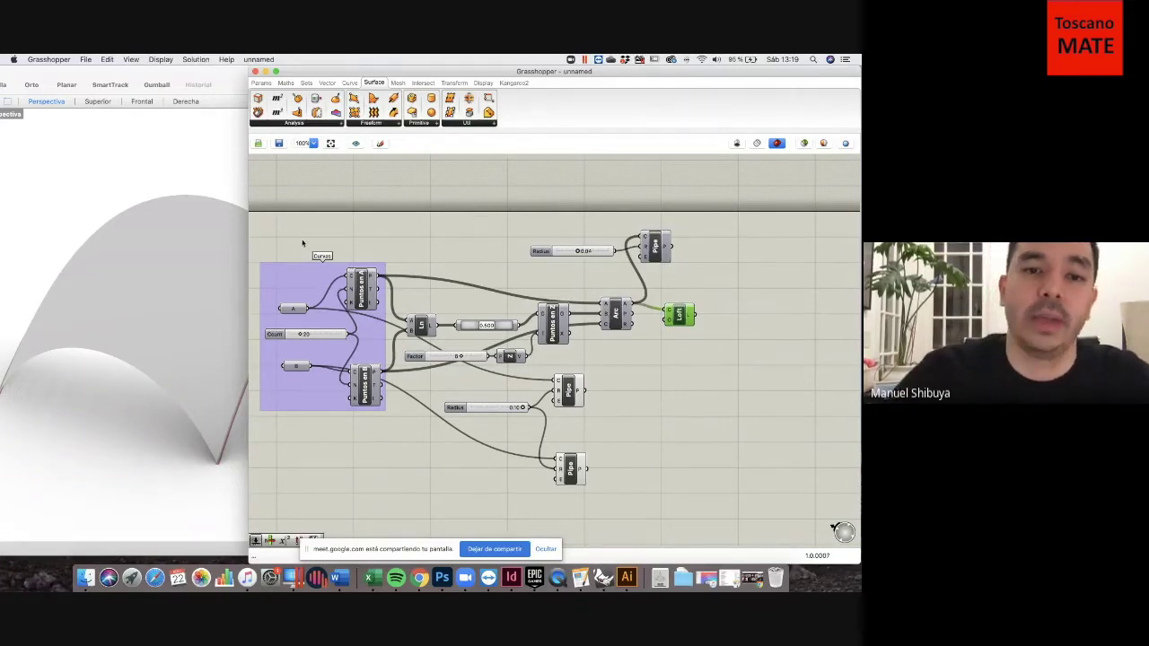
# Turn on the preview of the upper curve's Puntos component and narrow the Grasshopper window to uncover the Rhino viewport.
pyautogui.click(363, 285)
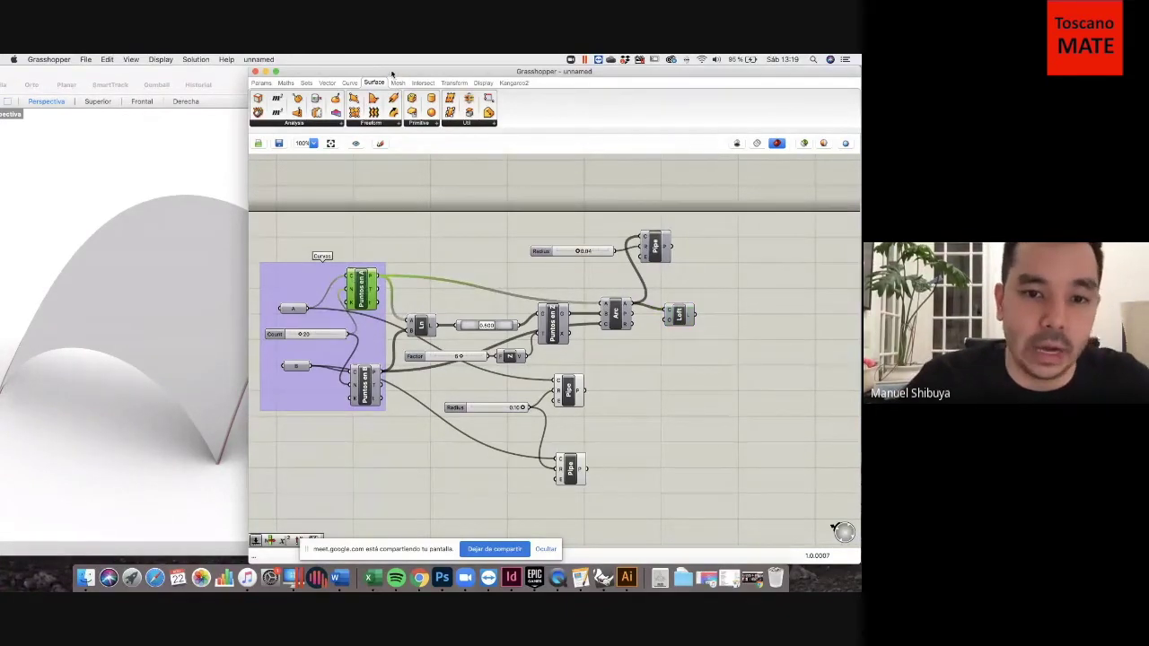
pyautogui.rightClick(370, 291)
pyautogui.click(390, 306)
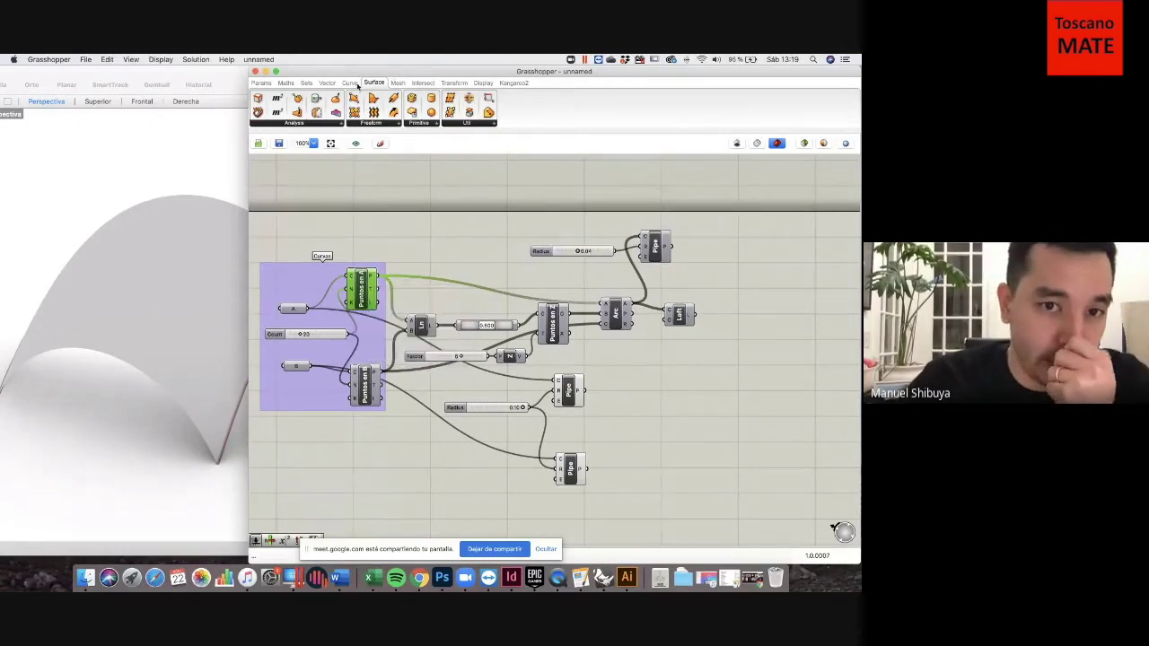
pyautogui.moveTo(348, 76); pyautogui.dragTo(513, 77)
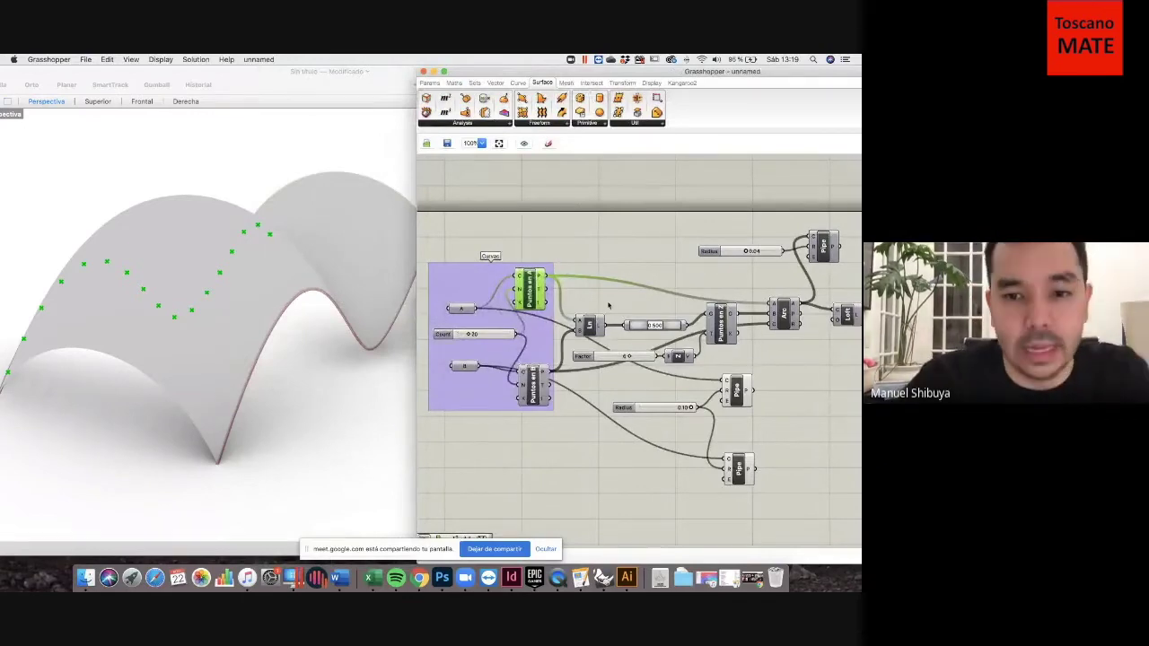
# Turn on the Arc component's preview to display the arcs over the baked surface.
pyautogui.click(532, 386)
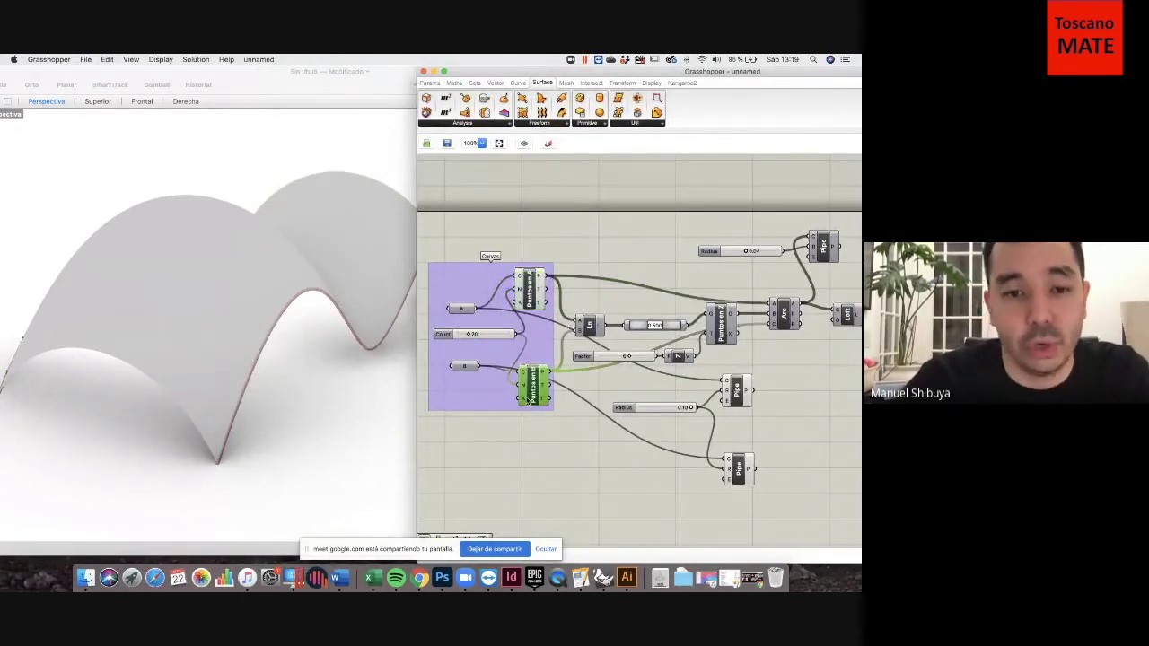
pyautogui.click(781, 325)
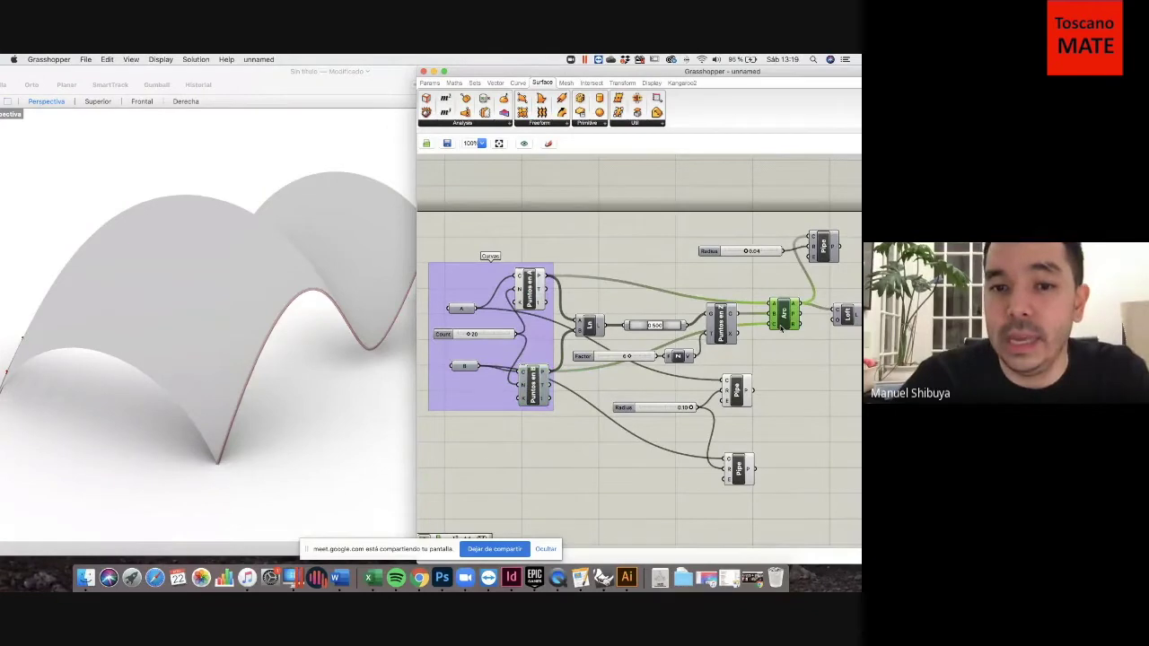
pyautogui.rightClick(781, 326)
pyautogui.click(756, 344)
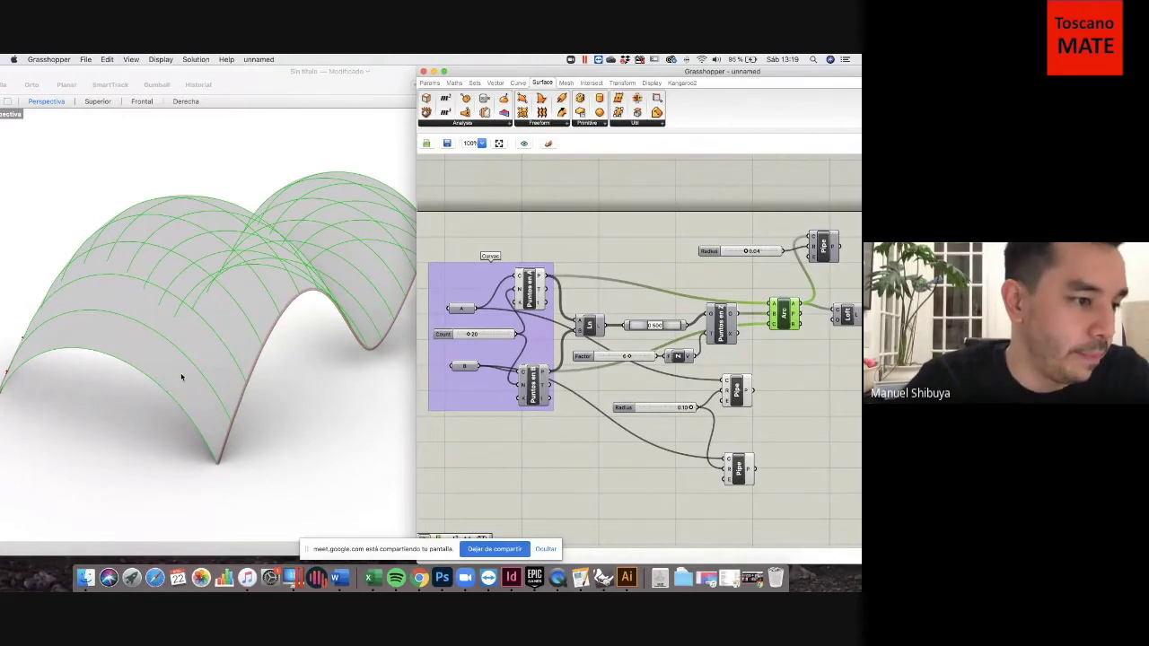
# Move the Loft component slightly lower on the Grasshopper canvas, away from the arc Pipe, and clear the selection.
pyautogui.moveTo(760, 73); pyautogui.dragTo(715, 73)
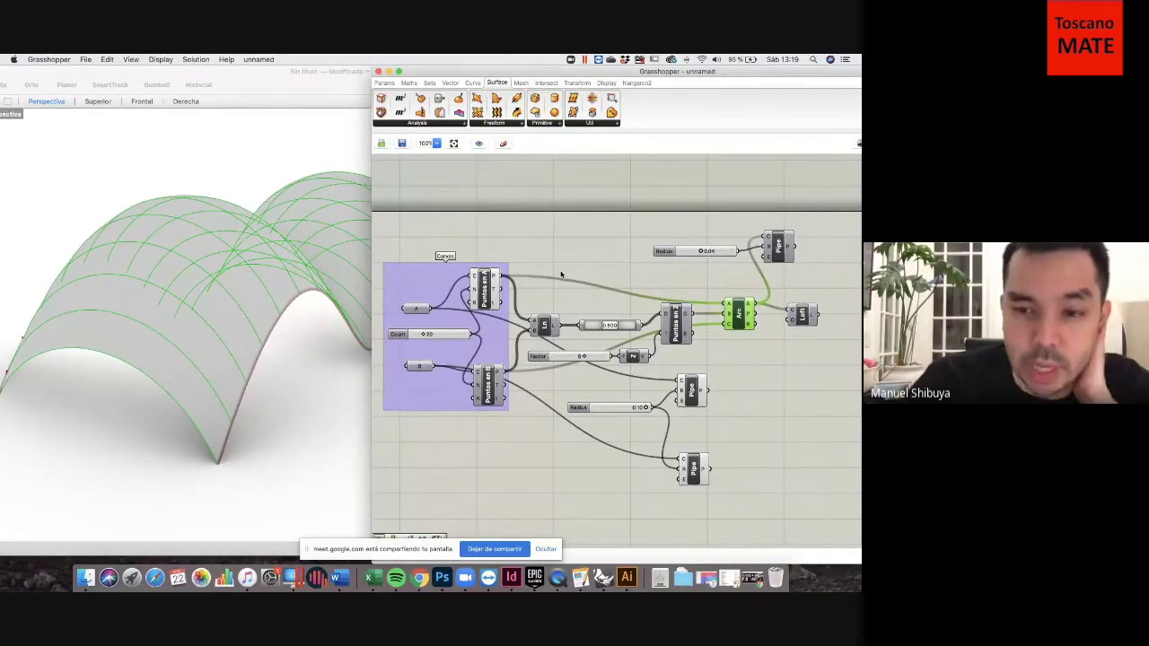
pyautogui.moveTo(813, 326); pyautogui.dragTo(817, 356)
pyautogui.click(803, 281)
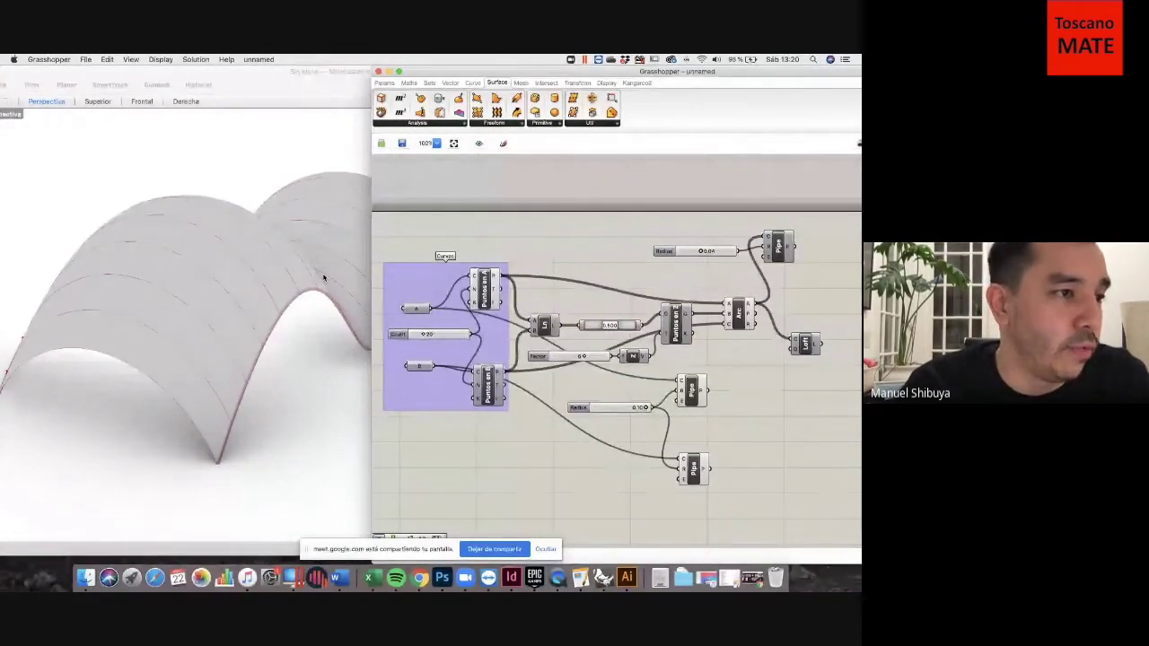
# Shift the Grasshopper window aside to uncover the whole vaulted surface in Rhino's Perspectiva viewport.
pyautogui.moveTo(417, 73); pyautogui.dragTo(590, 72)
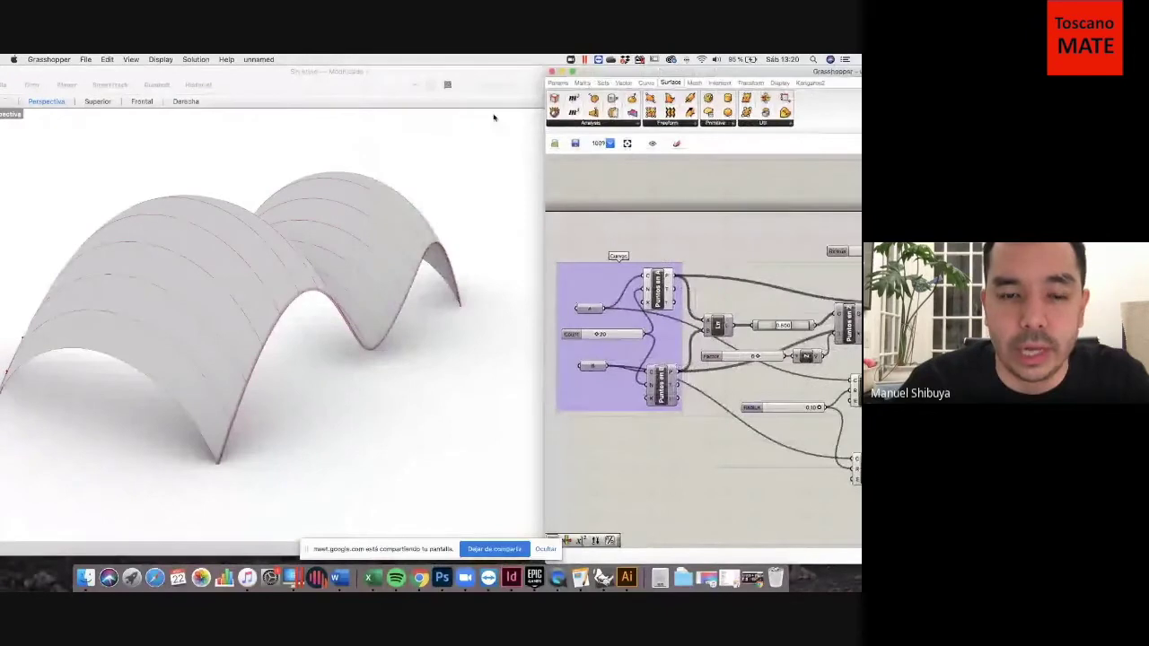
pyautogui.moveTo(671, 75); pyautogui.dragTo(616, 75)
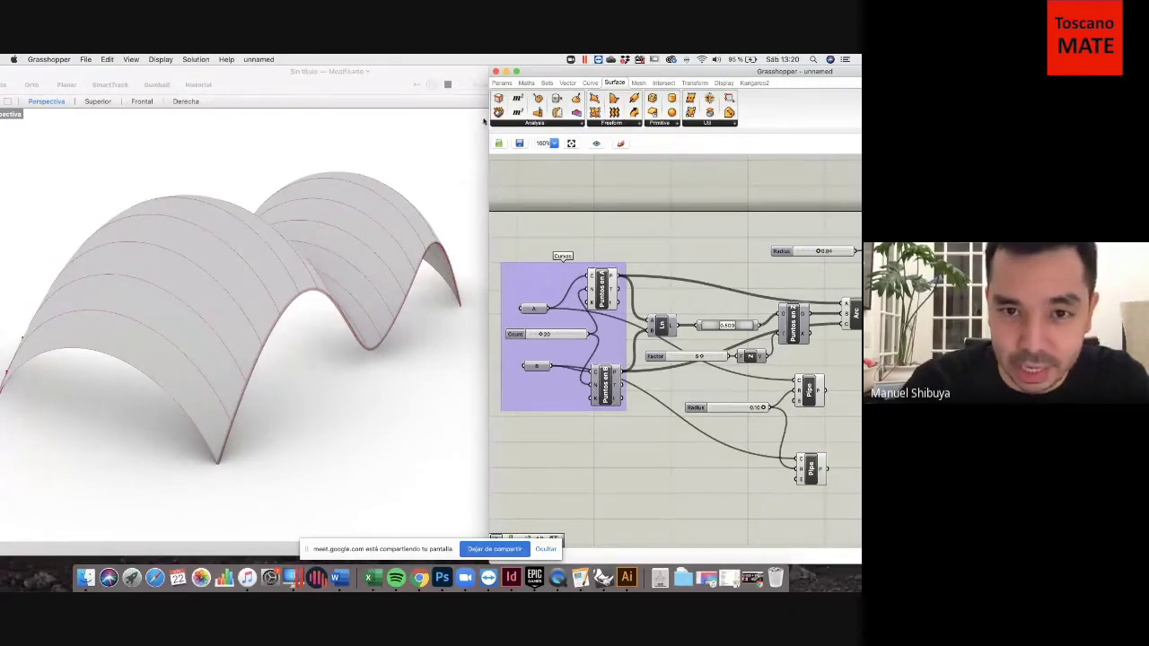
pyautogui.click(130, 84)
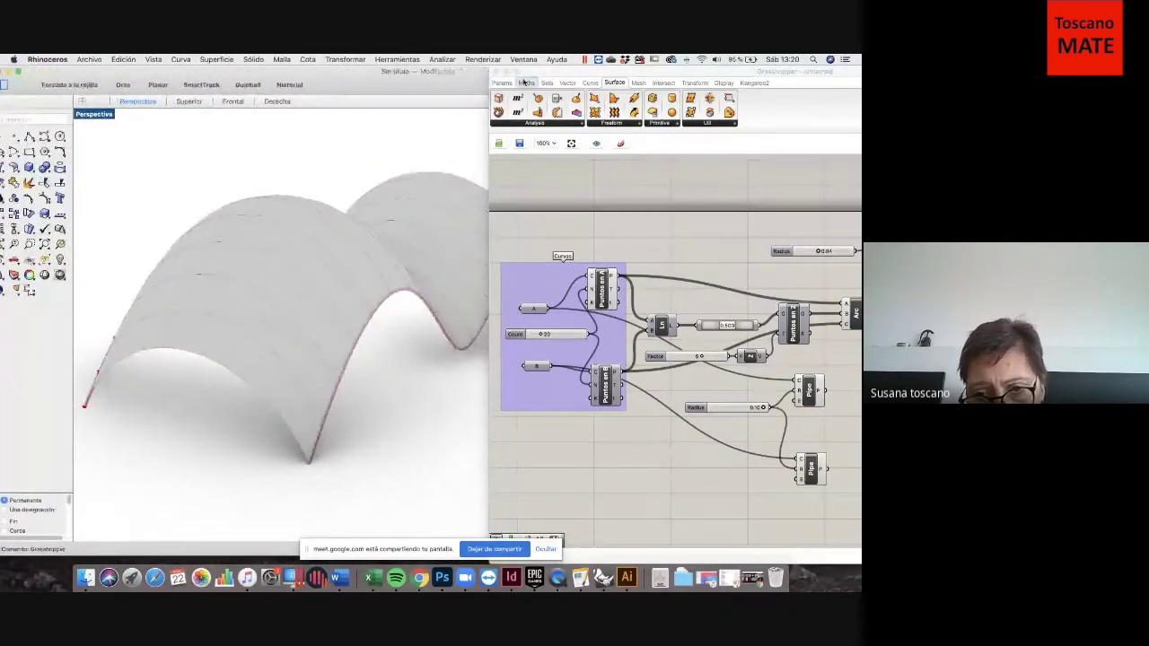
pyautogui.moveTo(534, 76); pyautogui.dragTo(633, 75)
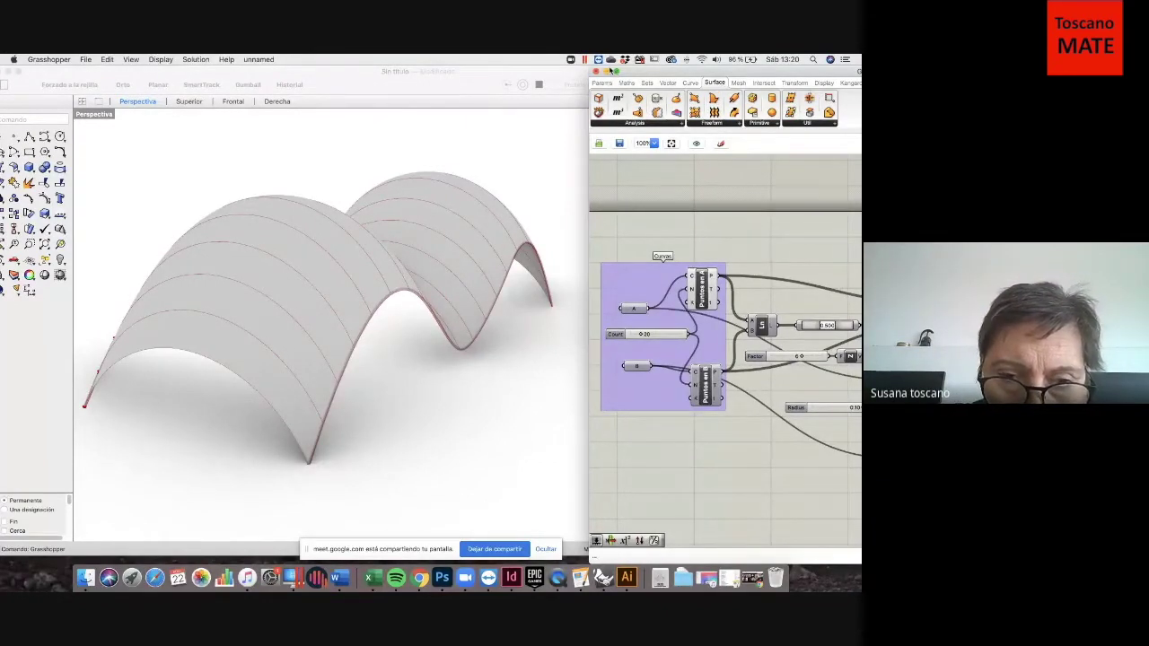
# Minimize Grasshopper and Rhino, open the desktop screenshot Captura de Pantalla 2020-08-22 13.03.21 in Vista Previa and enlarge its window.
pyautogui.click(603, 70)
pyautogui.click(10, 73)
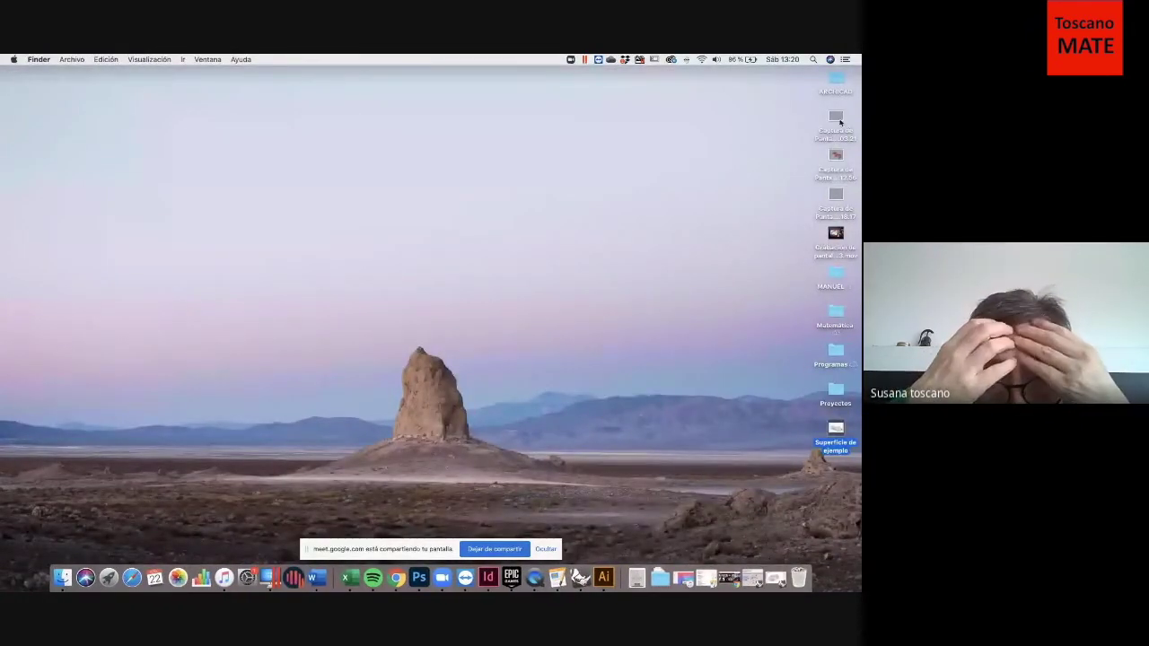
pyautogui.doubleClick(836, 121)
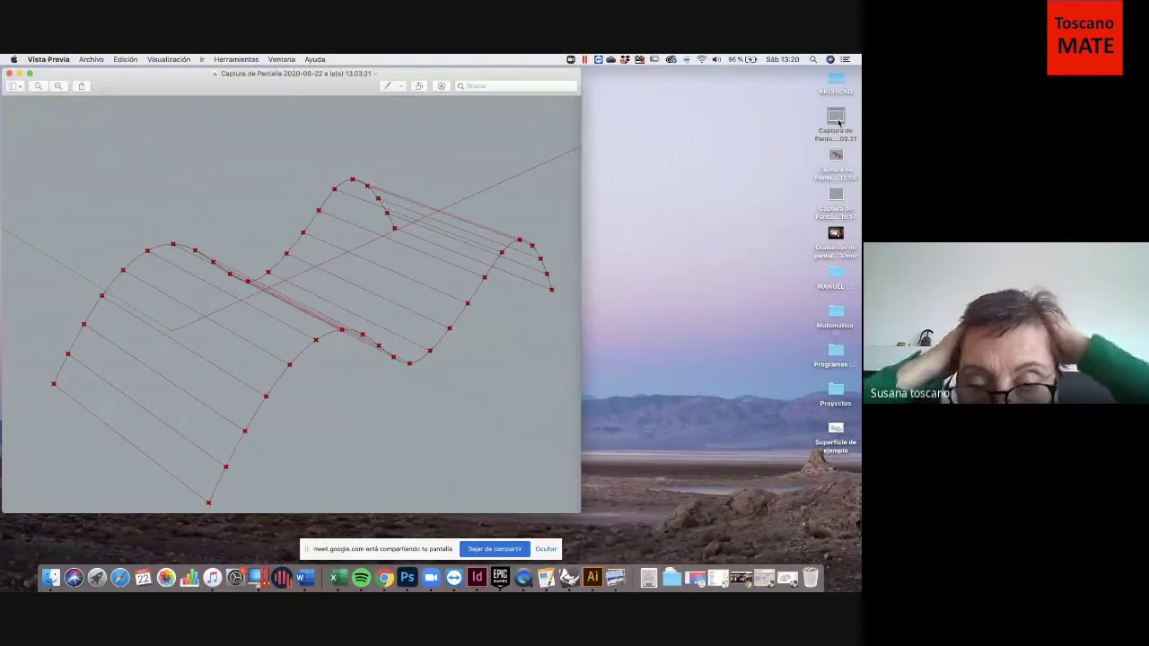
pyautogui.moveTo(582, 514); pyautogui.dragTo(825, 556)
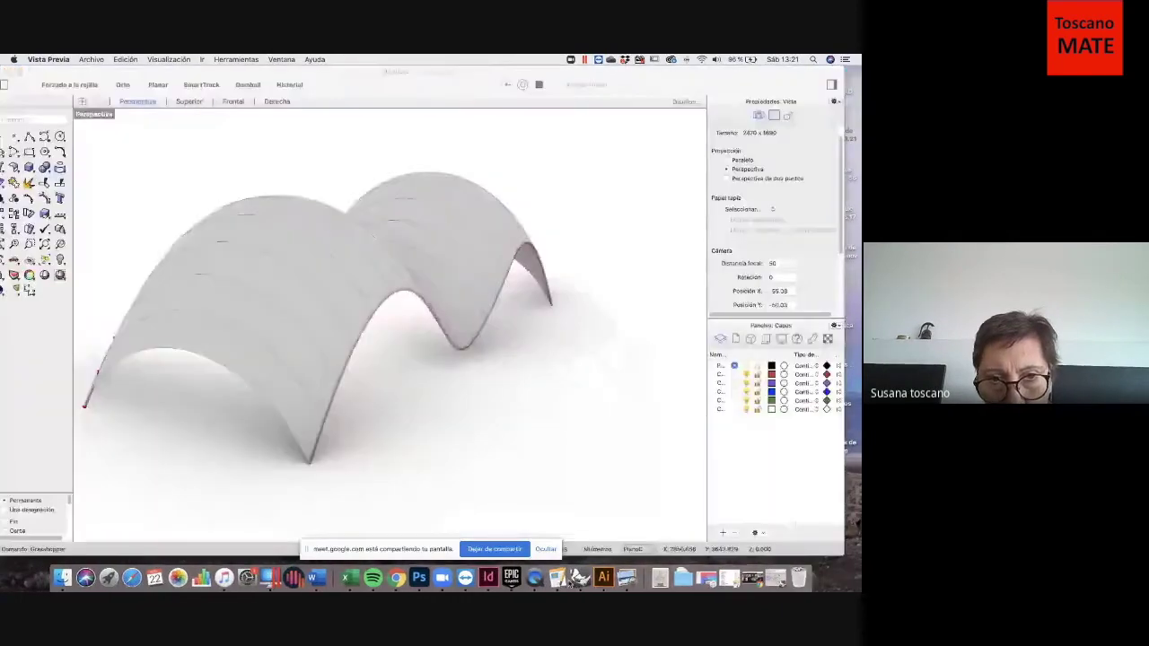
# Switch back to Rhino, create a new document and maximize its Superior viewport.
pyautogui.click(570, 584)
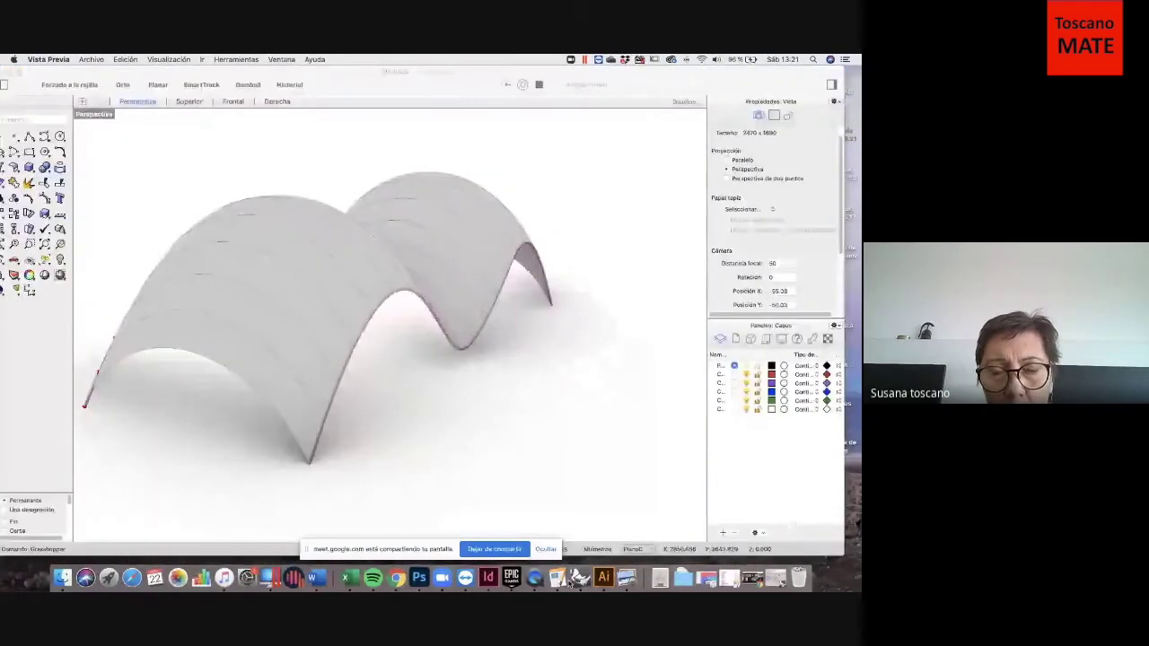
pyautogui.moveTo(54, 73); pyautogui.dragTo(77, 76)
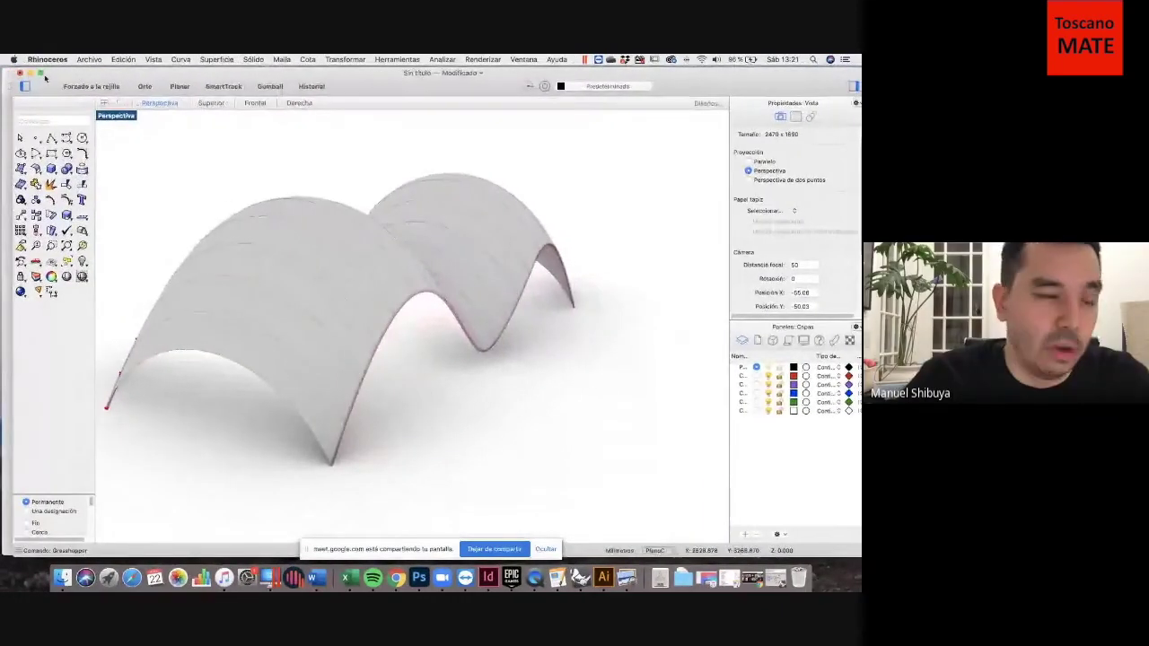
pyautogui.click(89, 59)
pyautogui.click(235, 189)
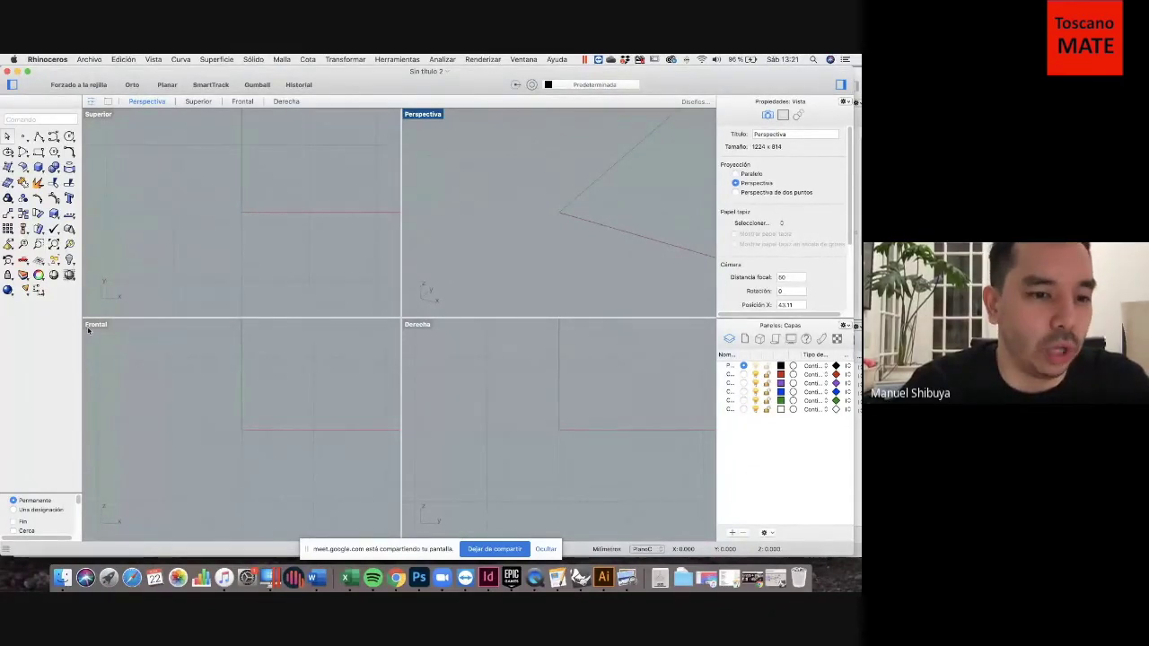
pyautogui.doubleClick(101, 115)
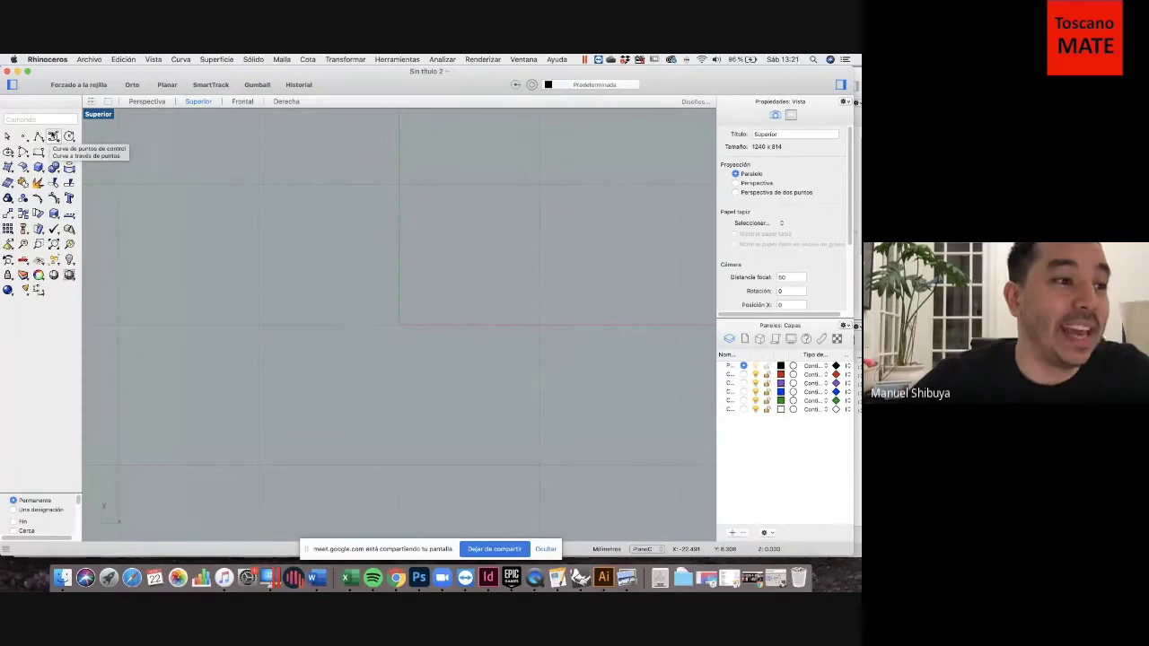
# Minimize the new document and switch the surface model to the four-viewport layout.
pyautogui.click(17, 71)
pyautogui.click(389, 233)
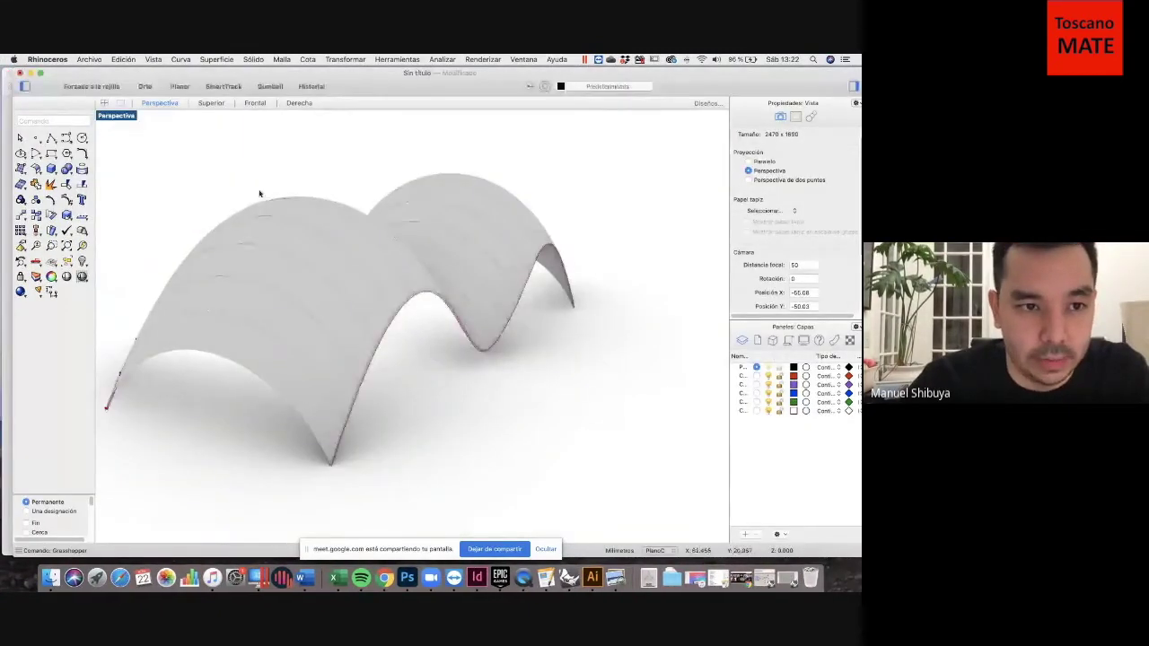
pyautogui.click(120, 118)
pyautogui.click(106, 107)
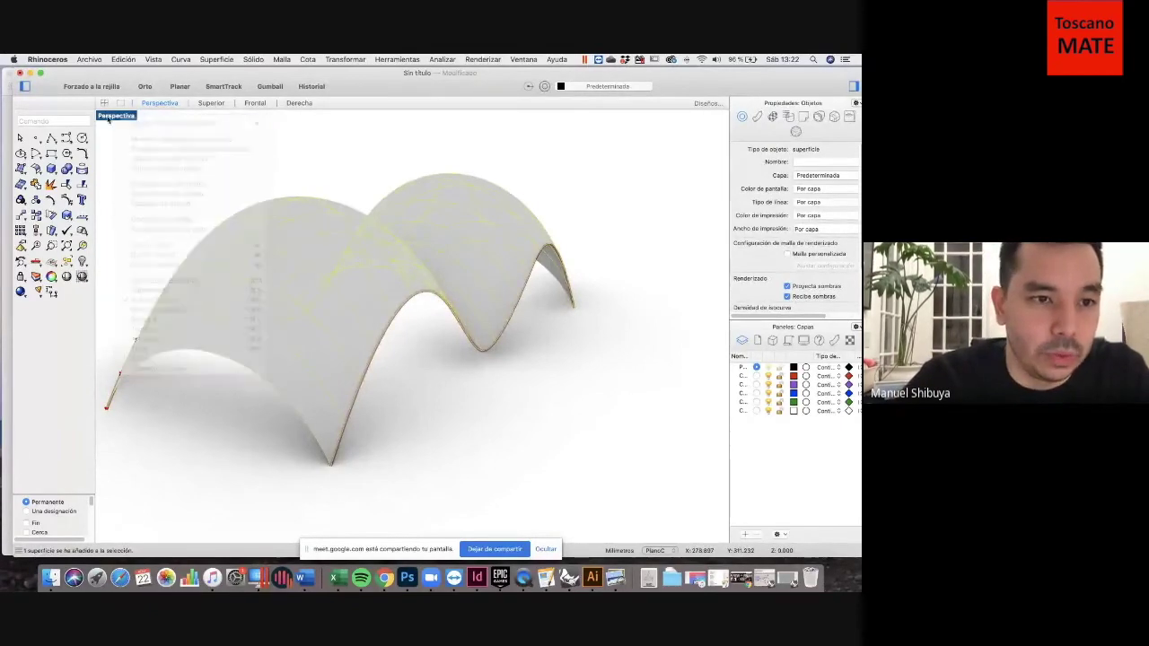
pyautogui.click(104, 104)
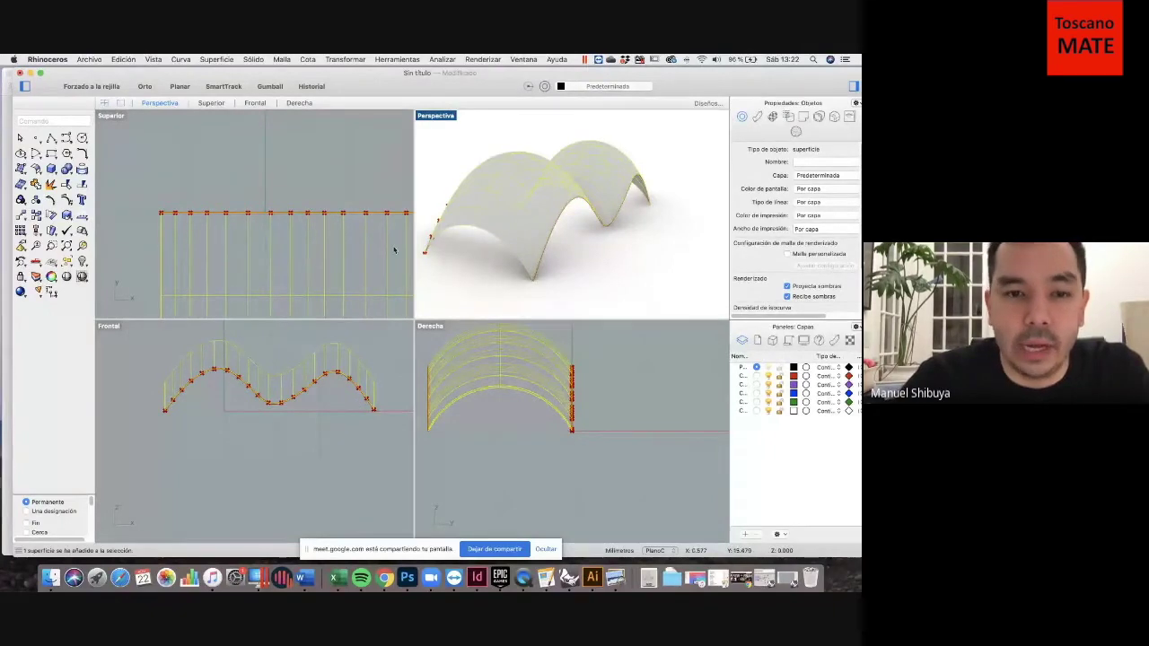
# Select a wavy boundary curve of the surface in the Frontal viewport and pick the control point above its first crest.
pyautogui.click(205, 386)
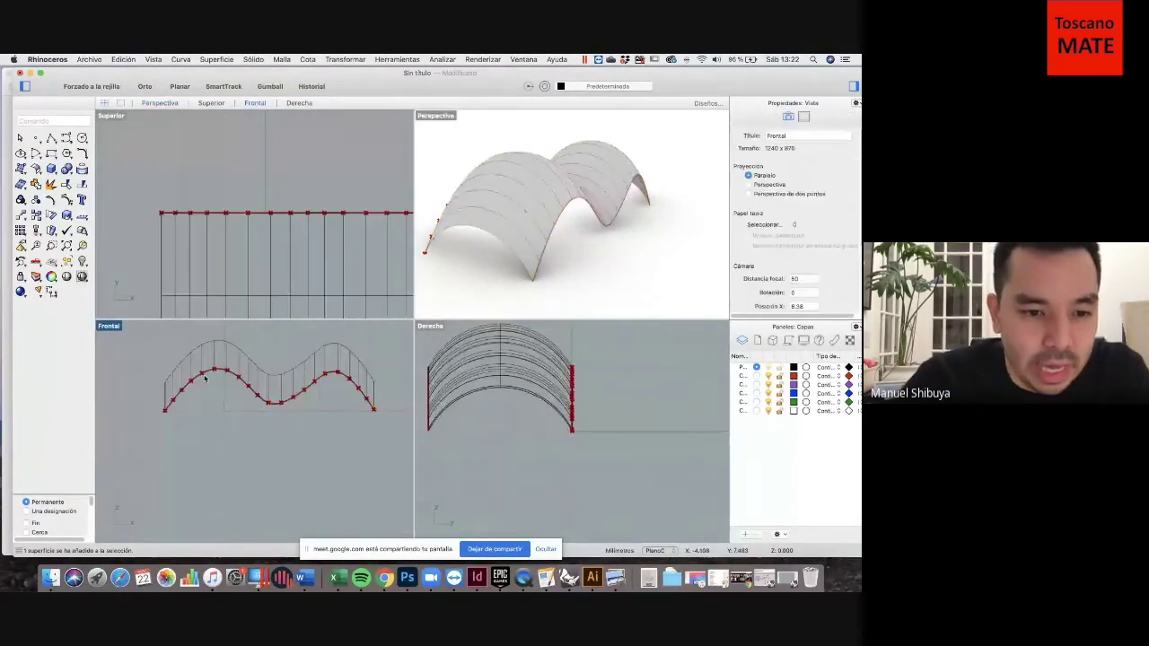
pyautogui.click(220, 378)
pyautogui.click(221, 378)
pyautogui.scroll(-2, 221, 375)
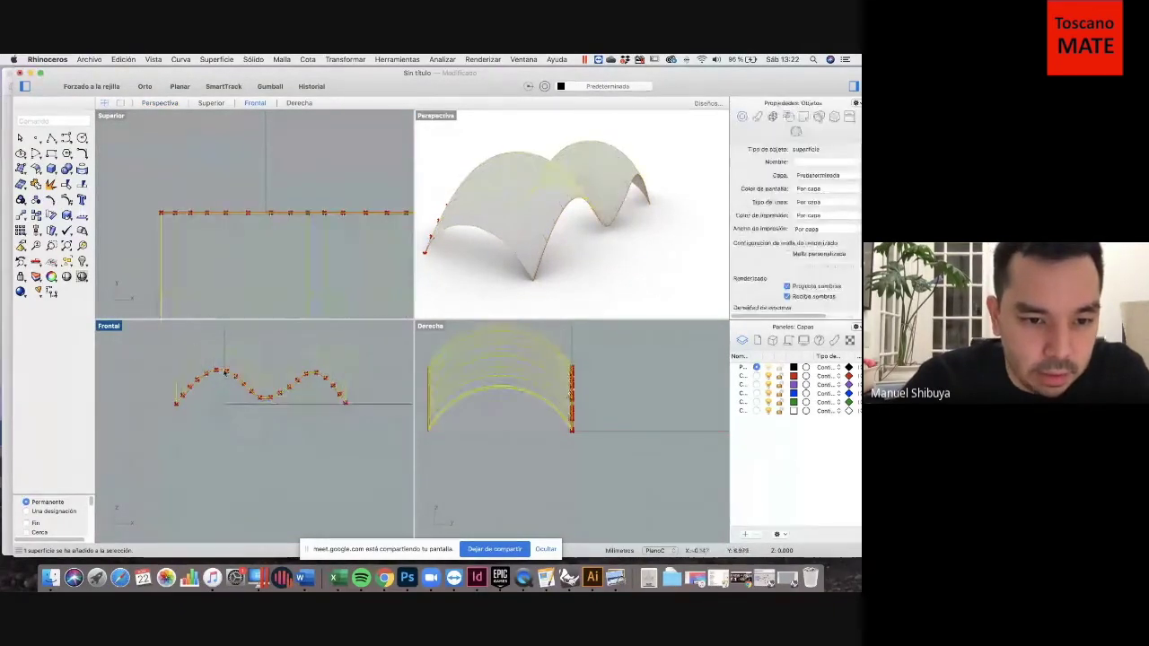
pyautogui.click(217, 371)
pyautogui.click(216, 371)
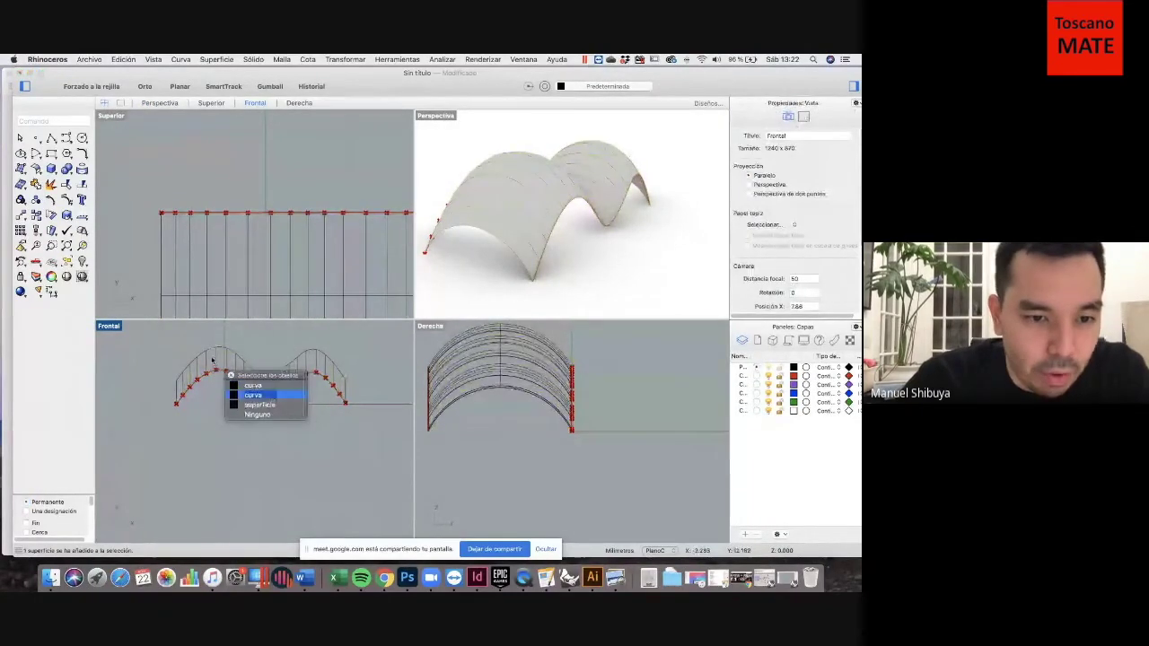
pyautogui.click(256, 394)
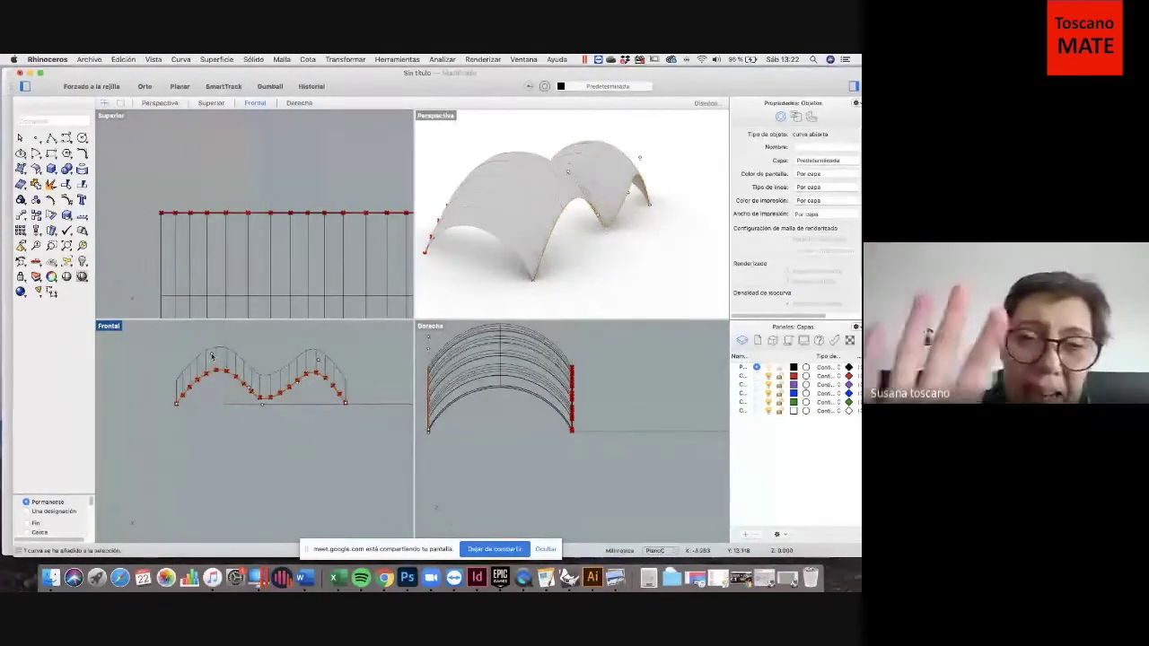
pyautogui.click(211, 355)
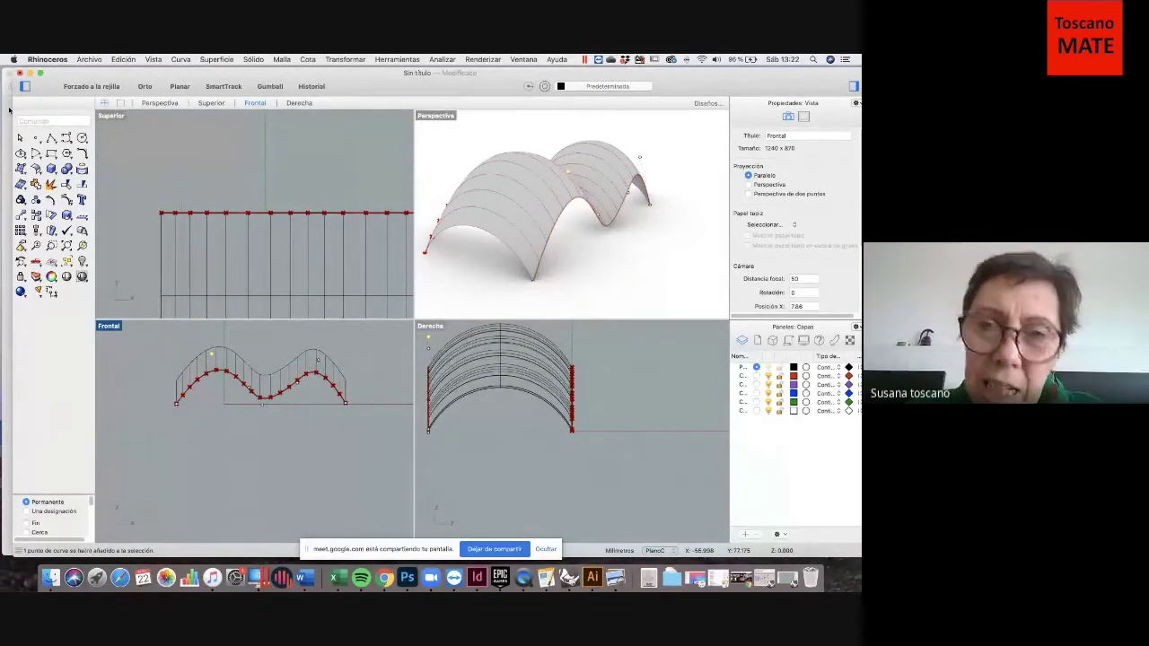
# Return to the Sin título 2 document and draw a degree-3 control-point curve in the Frontal view with a crest, a valley and a final rise.
pyautogui.hotkey('ctrl', 'Up')
pyautogui.click(420, 319)
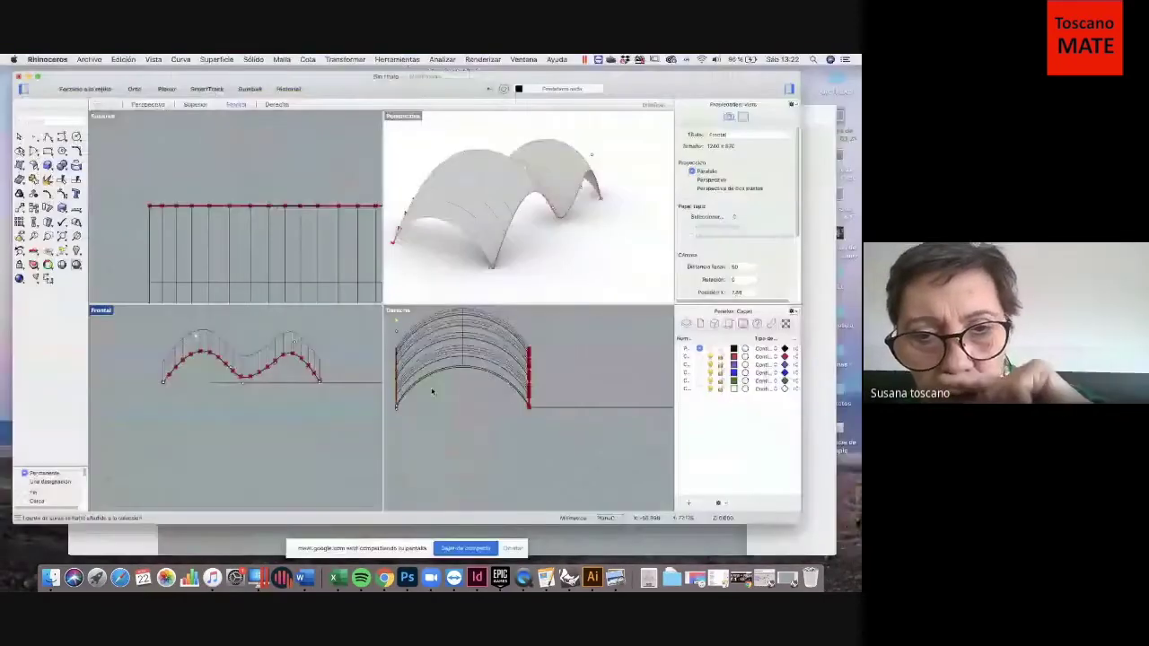
pyautogui.click(787, 579)
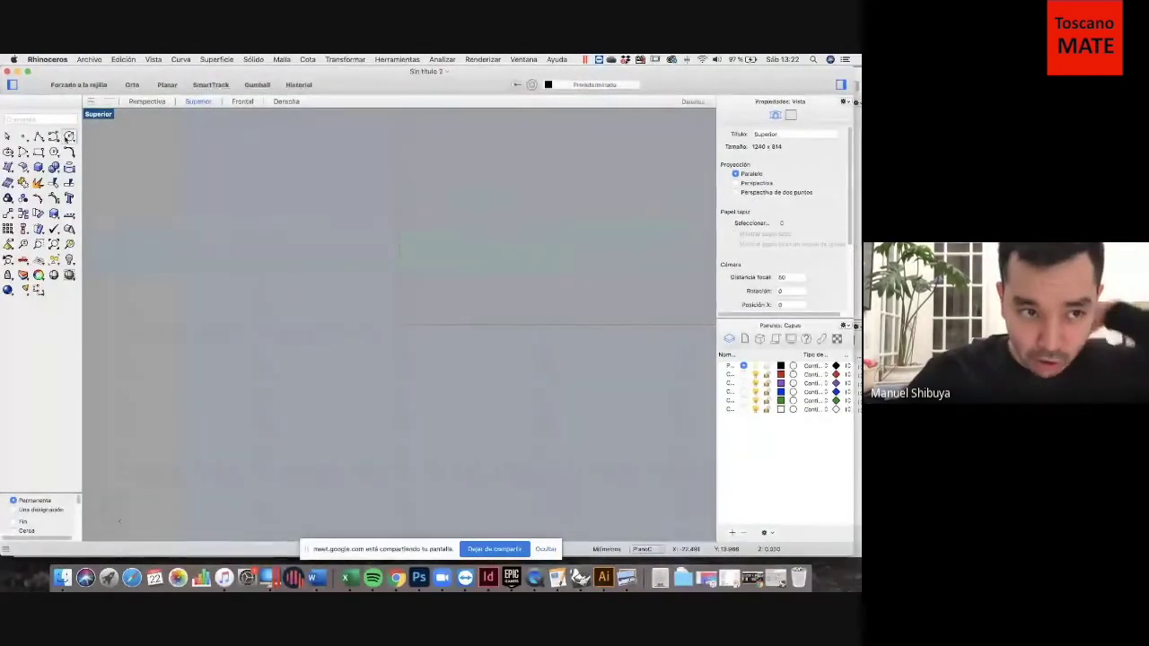
pyautogui.click(54, 137)
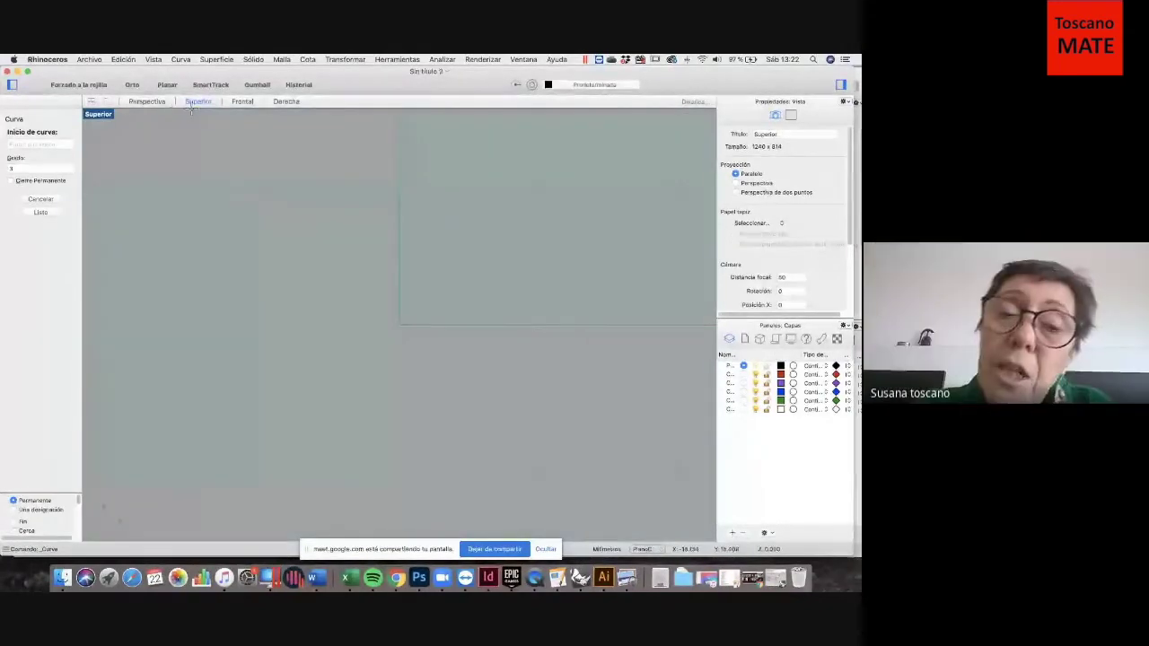
pyautogui.click(241, 102)
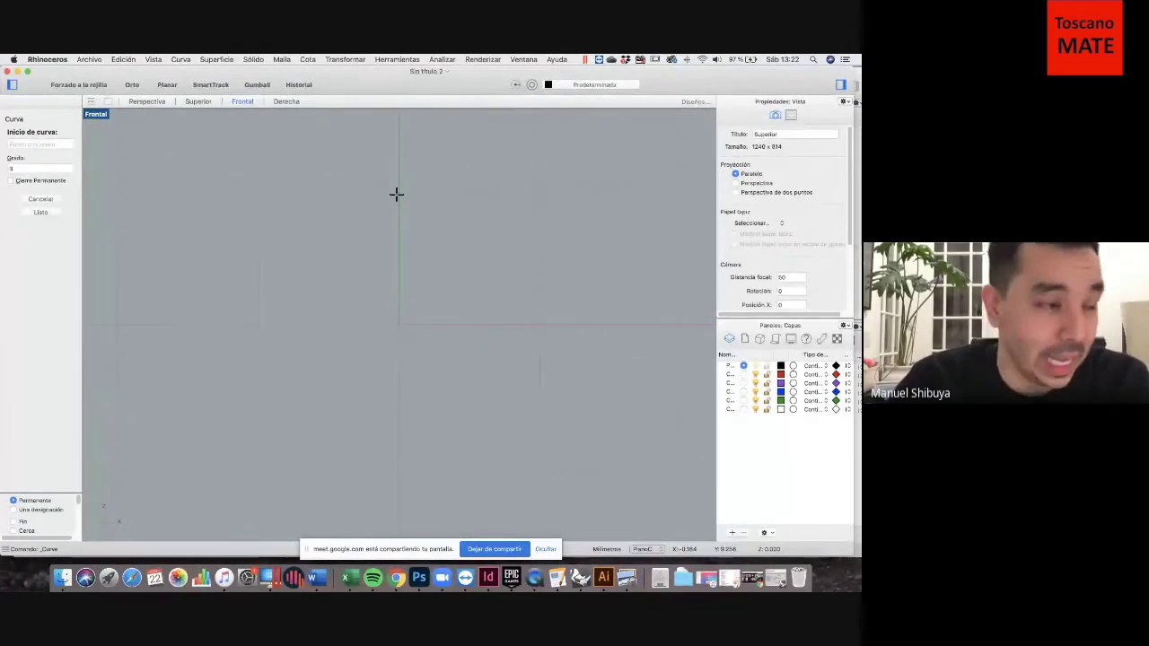
pyautogui.click(191, 333)
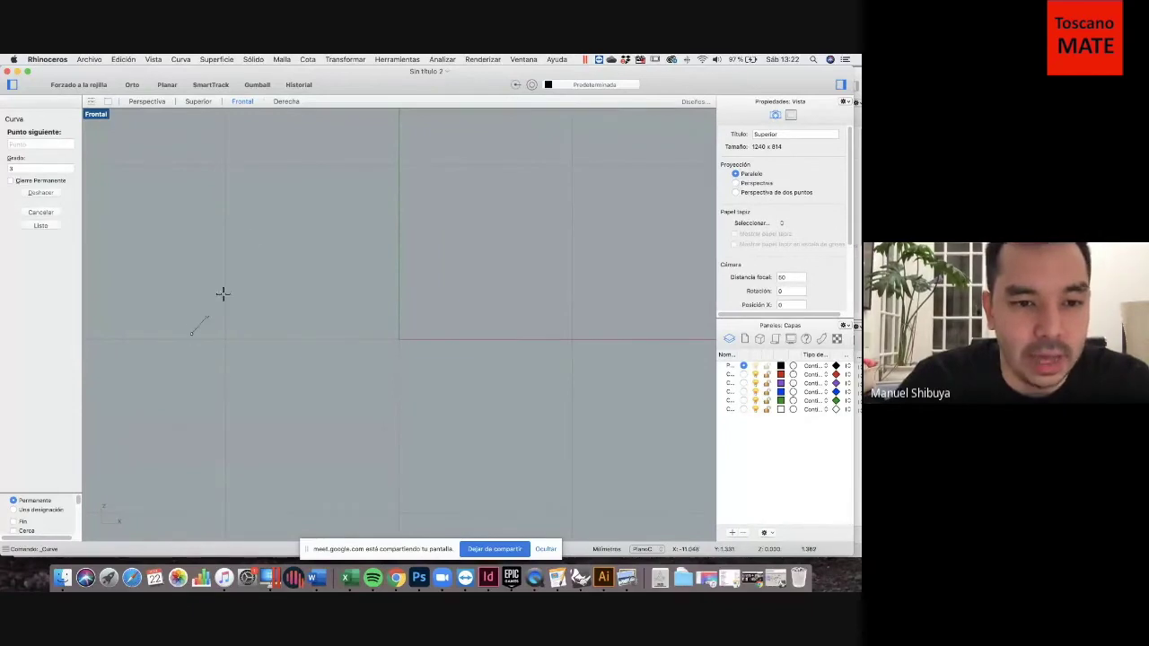
pyautogui.click(265, 236)
pyautogui.click(371, 289)
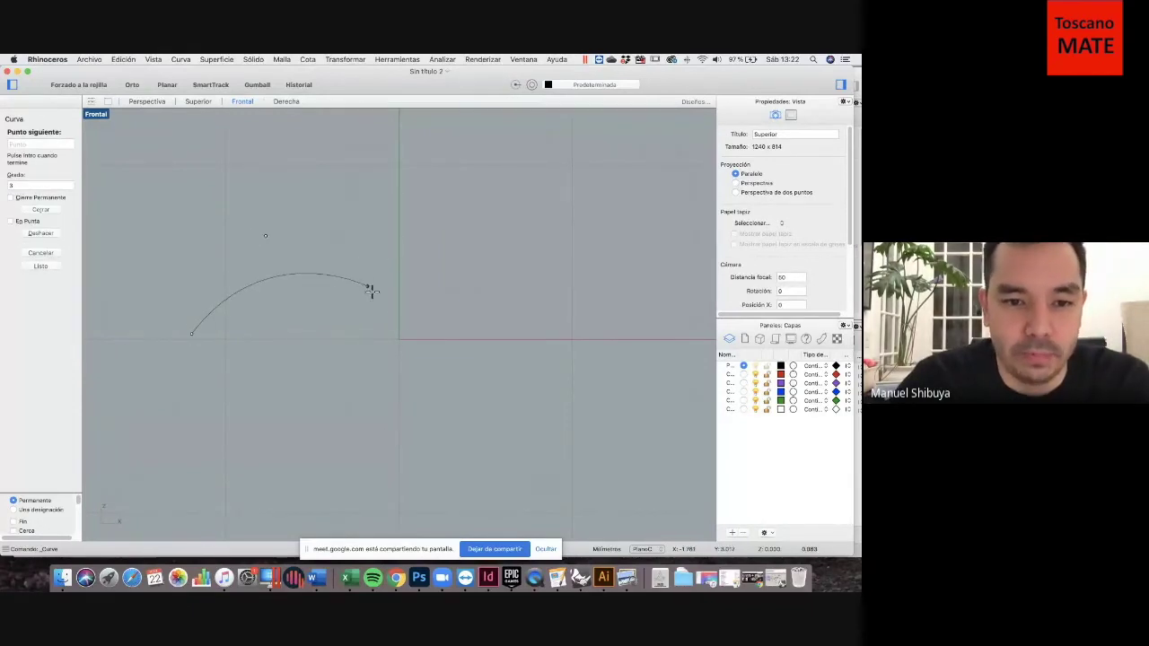
pyautogui.click(432, 339)
pyautogui.click(516, 339)
pyautogui.click(604, 248)
pyautogui.click(630, 242)
pyautogui.press('Return')
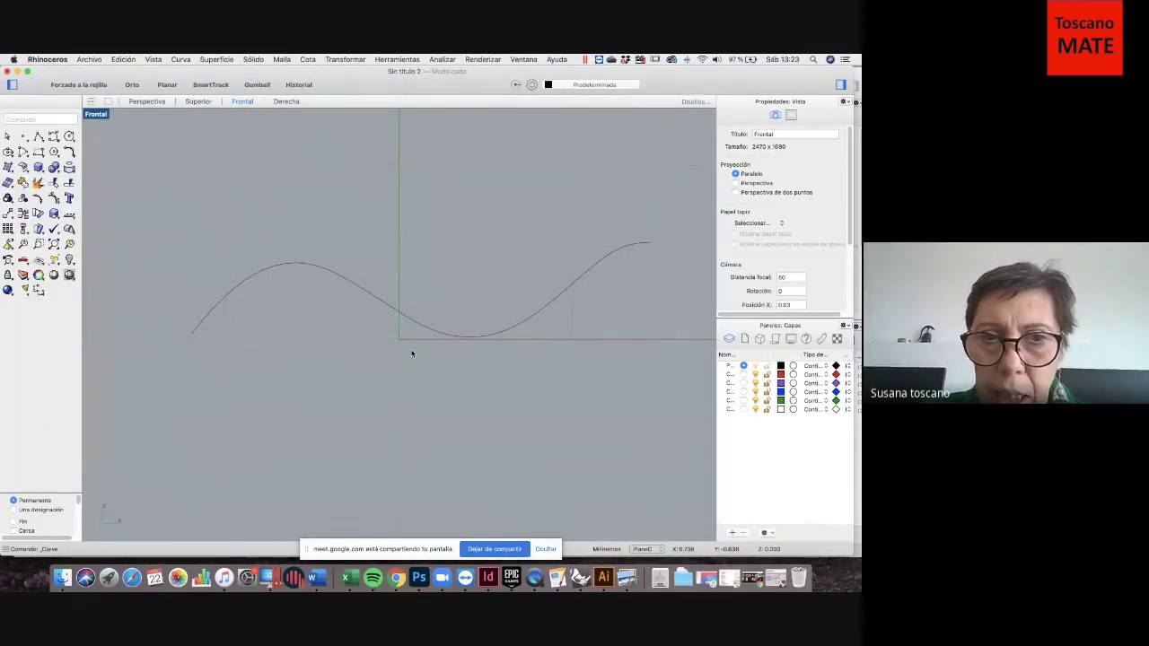
# Select the wavy curve to display its control points and capture a screenshot of the Frontal viewport area.
pyautogui.click(302, 268)
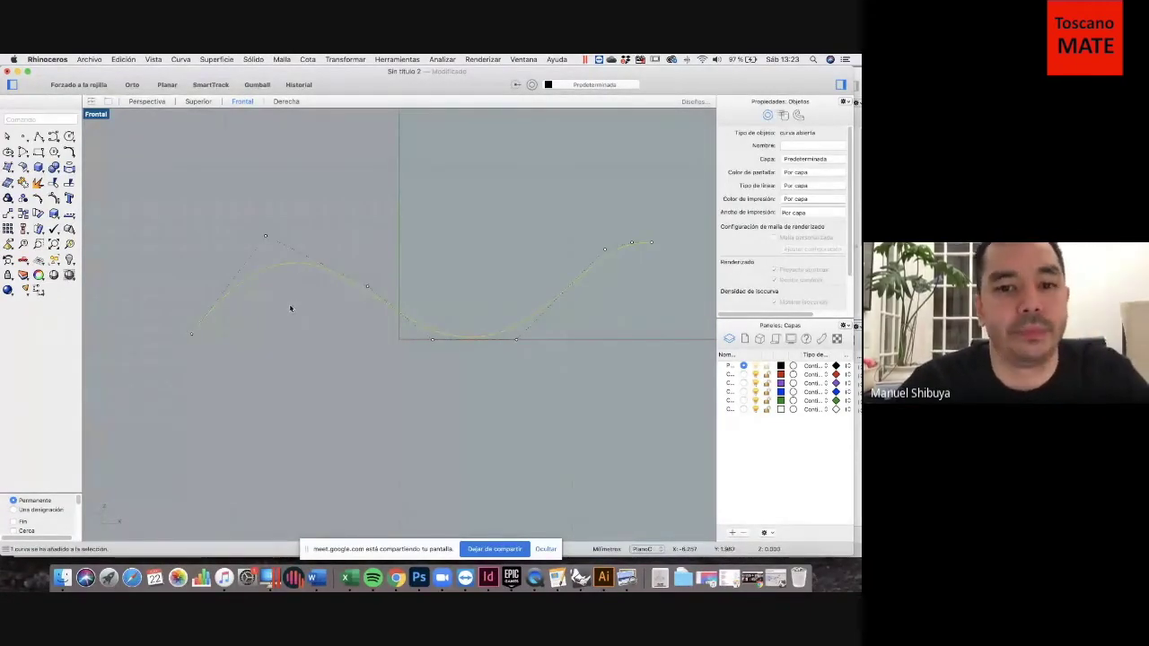
pyautogui.scroll(2, 290, 307)
pyautogui.scroll(-1, 290, 307)
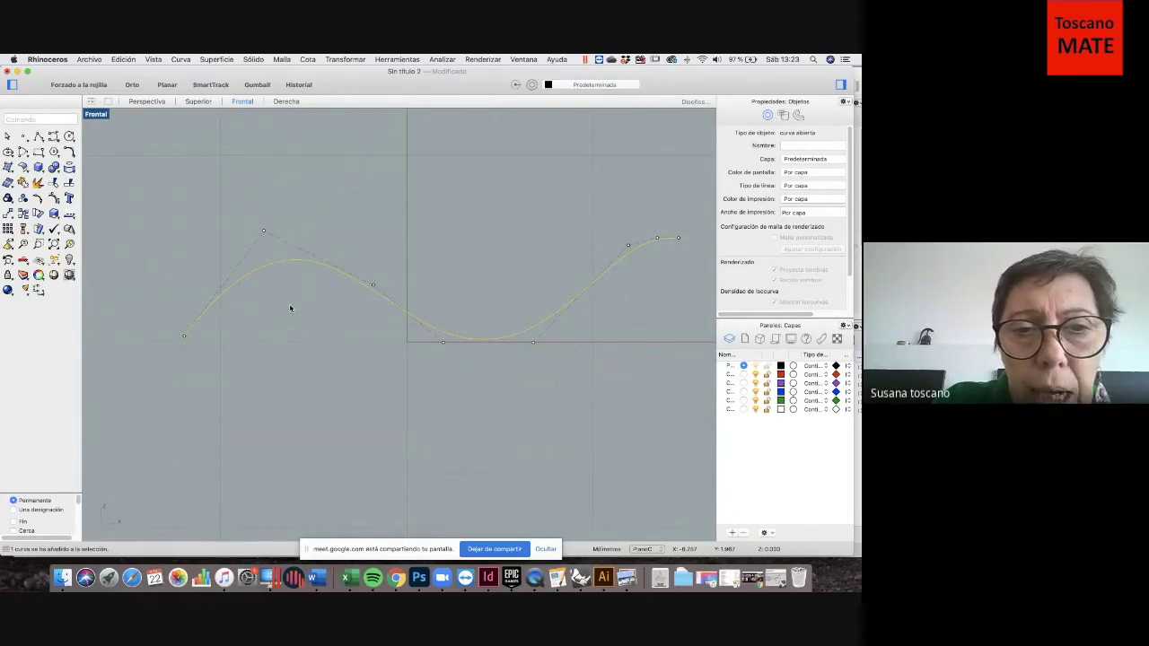
pyautogui.press('super+shift+4')
pyautogui.moveTo(84, 108); pyautogui.dragTo(718, 541)
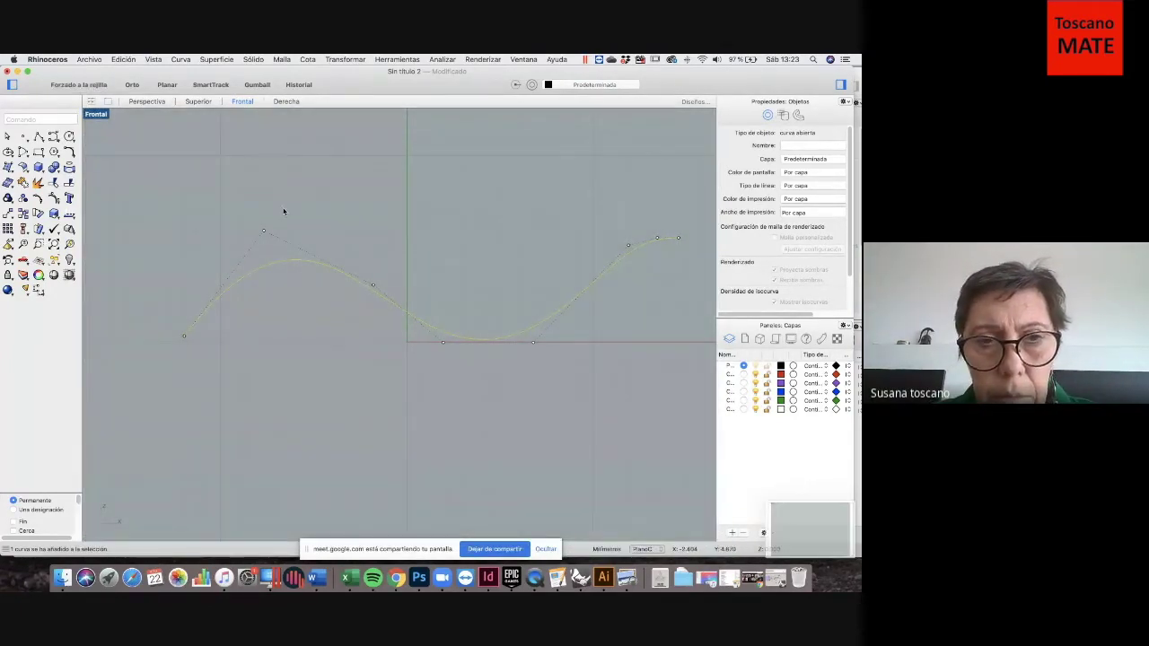
# Draw a single-segment horizontal polyline across the wavy curve in the Frontal view with Ortho turned on.
pyautogui.click(37, 136)
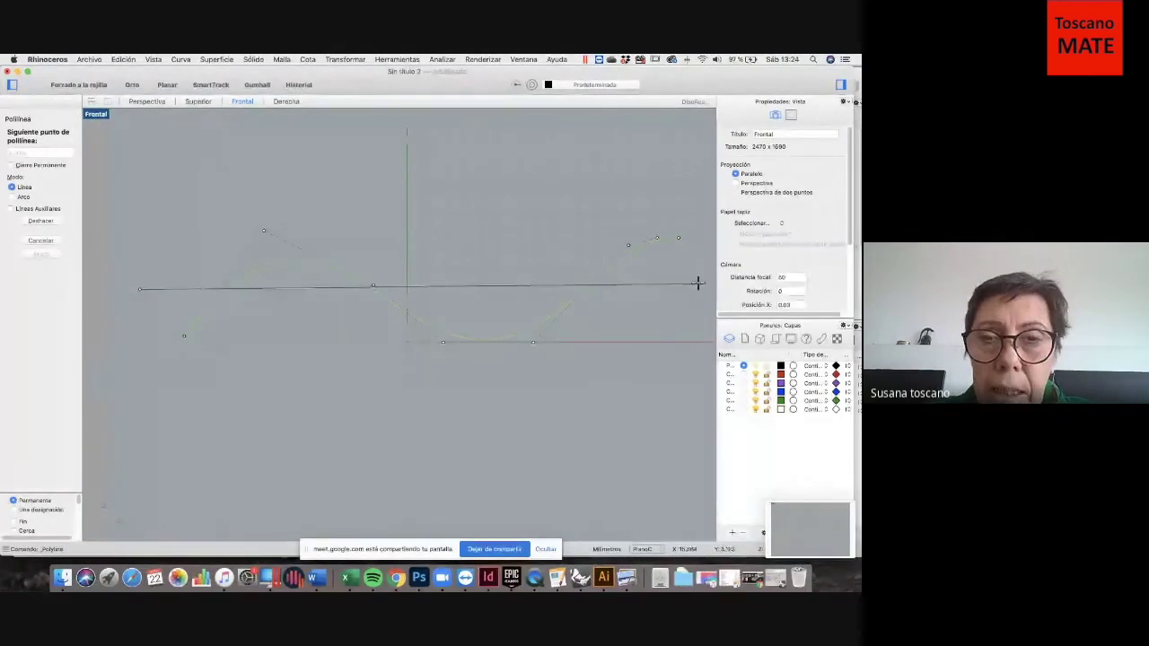
pyautogui.click(131, 85)
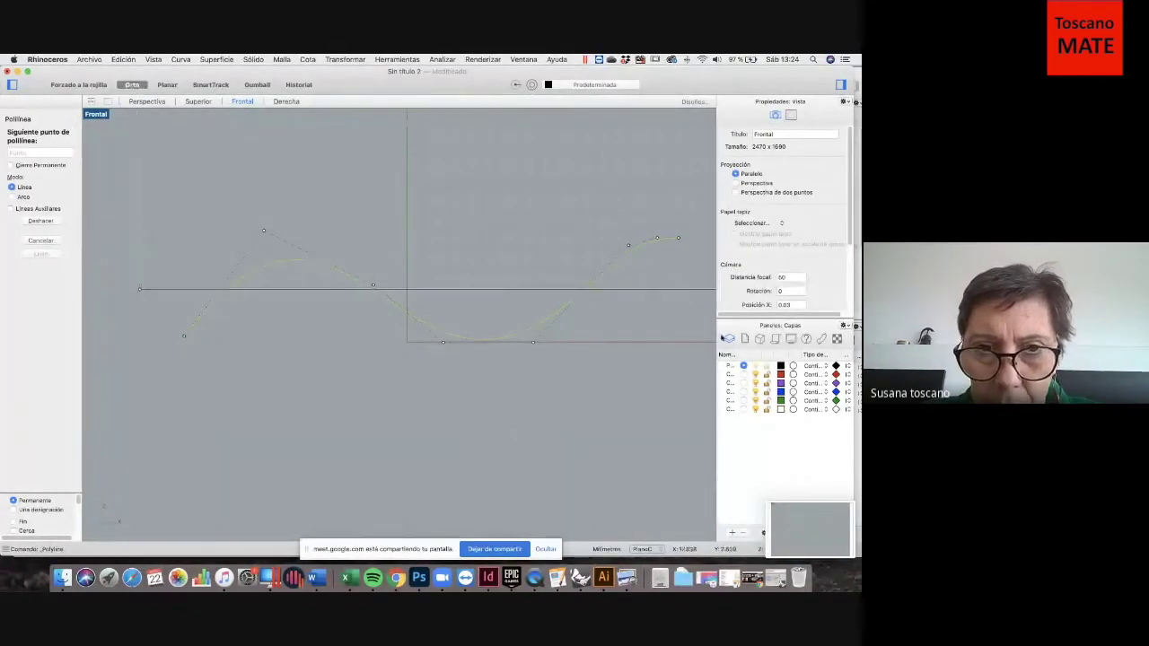
pyautogui.click(685, 300)
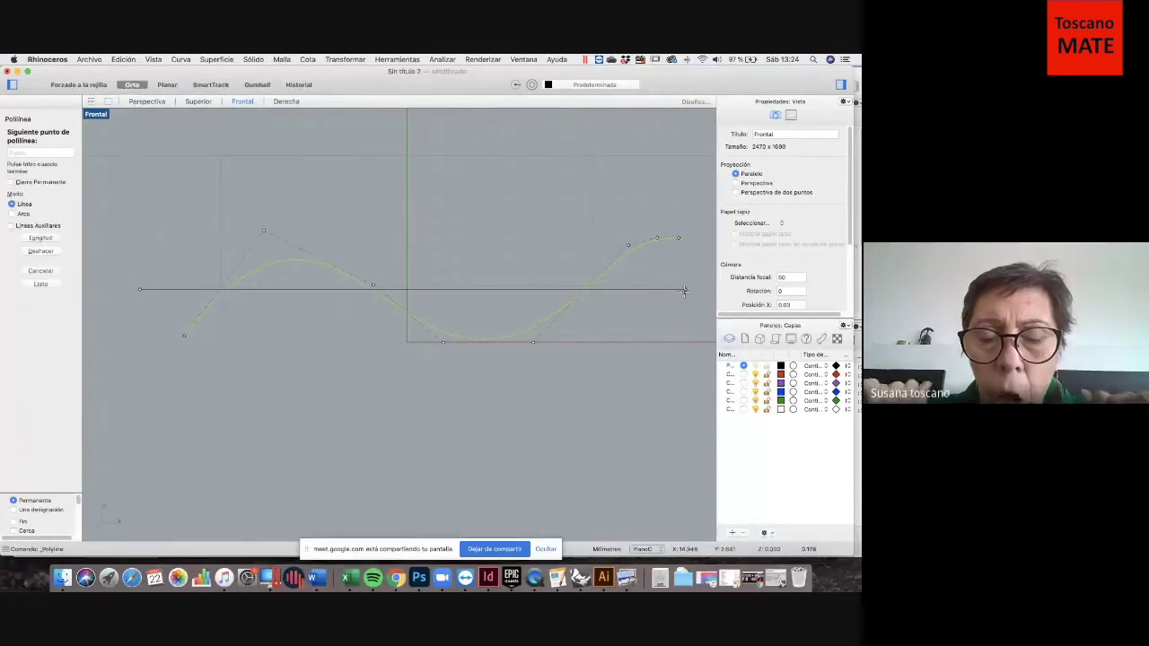
pyautogui.press('Return')
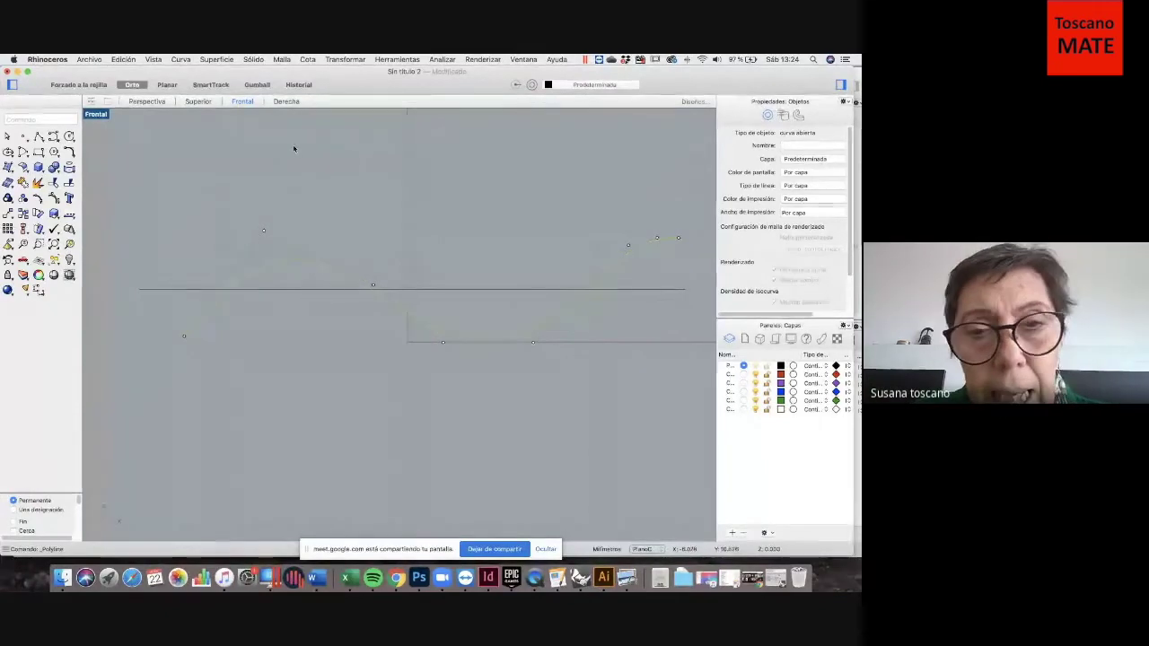
# Move the horizontal reference line slightly down across the wavy curve in the Frontal view.
pyautogui.click(280, 289)
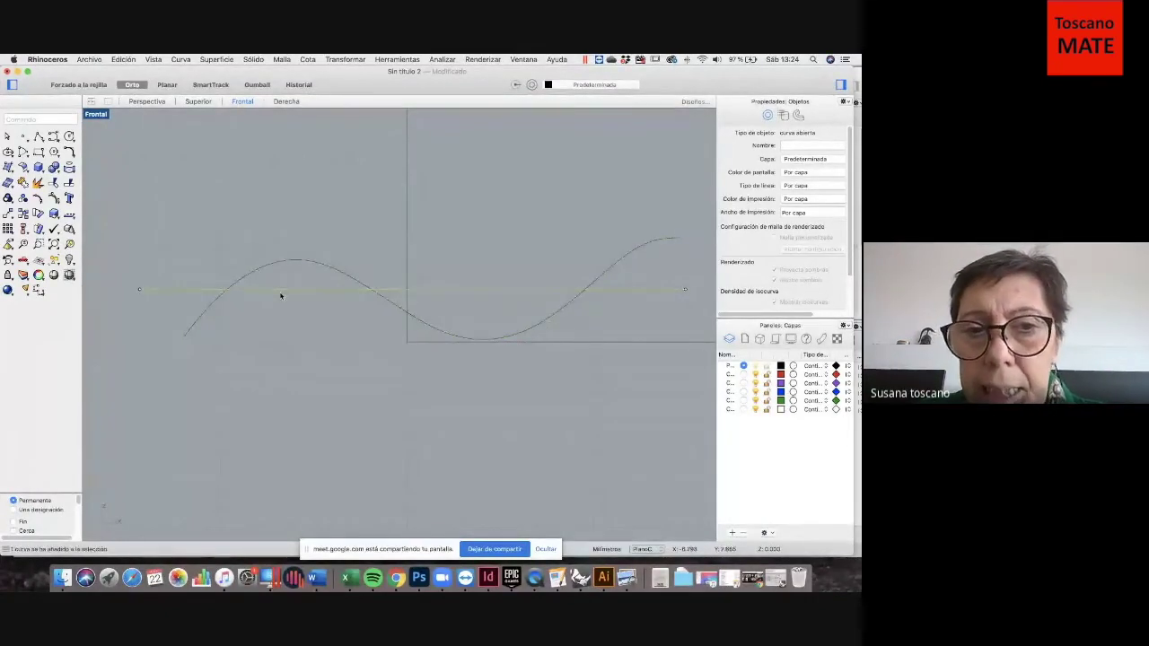
pyautogui.moveTo(279, 291); pyautogui.dragTo(285, 302)
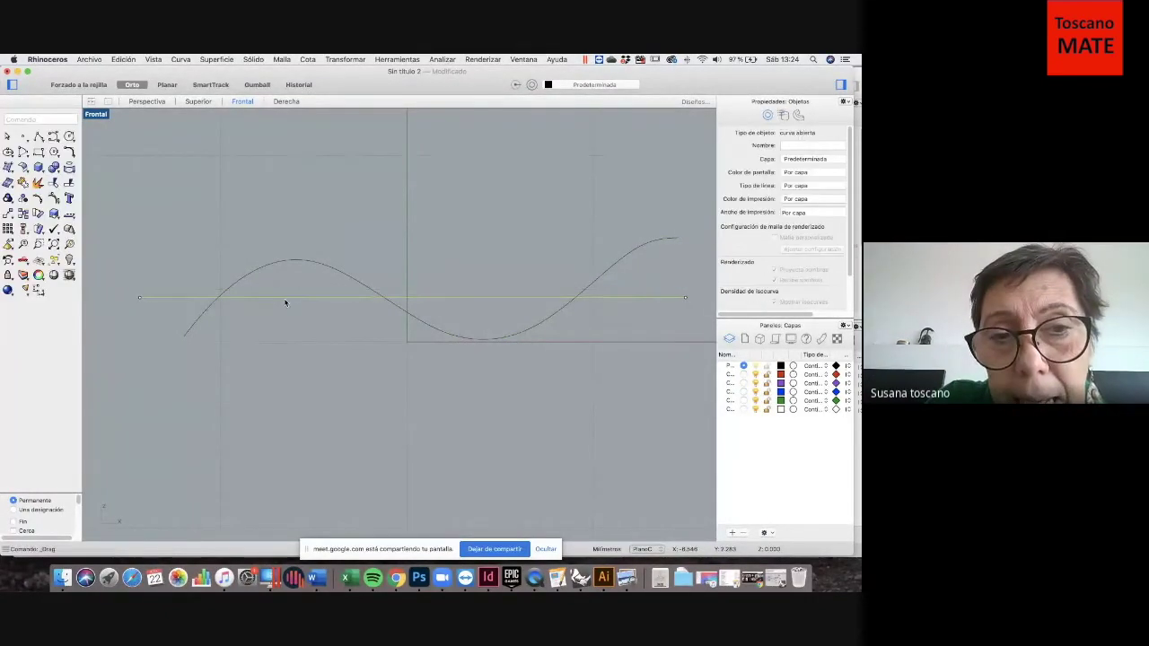
# Show the wavy curve's control points, raise the one above the first crest vertically, and shift the next one horizontally toward the crest.
pyautogui.click(286, 265)
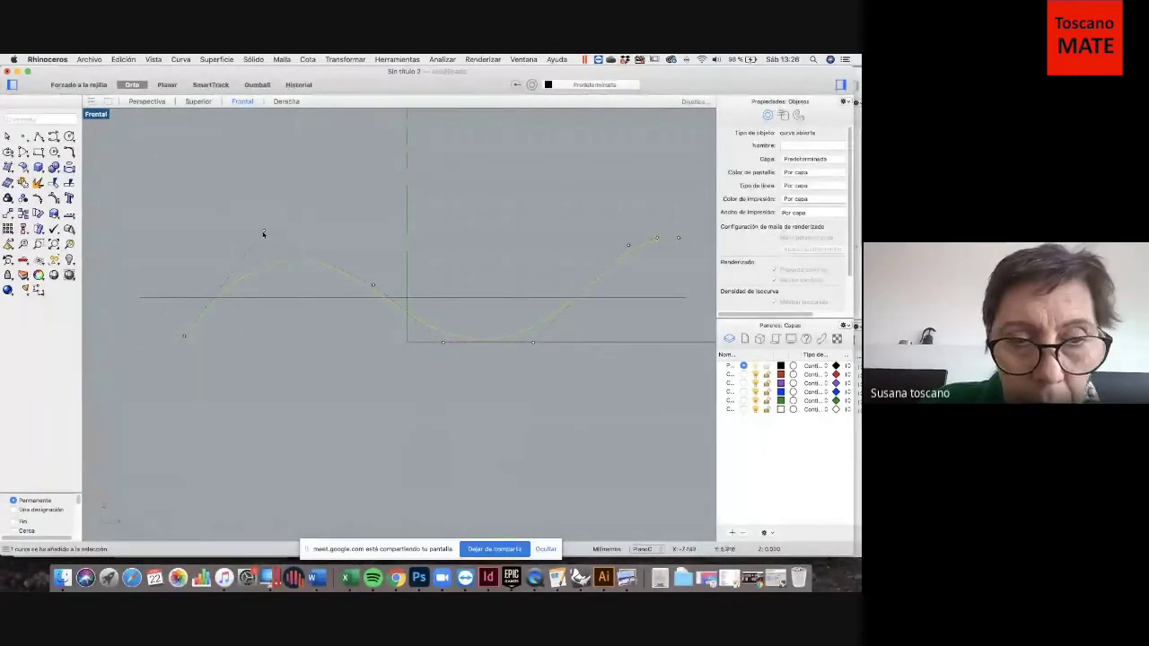
pyautogui.click(19, 71)
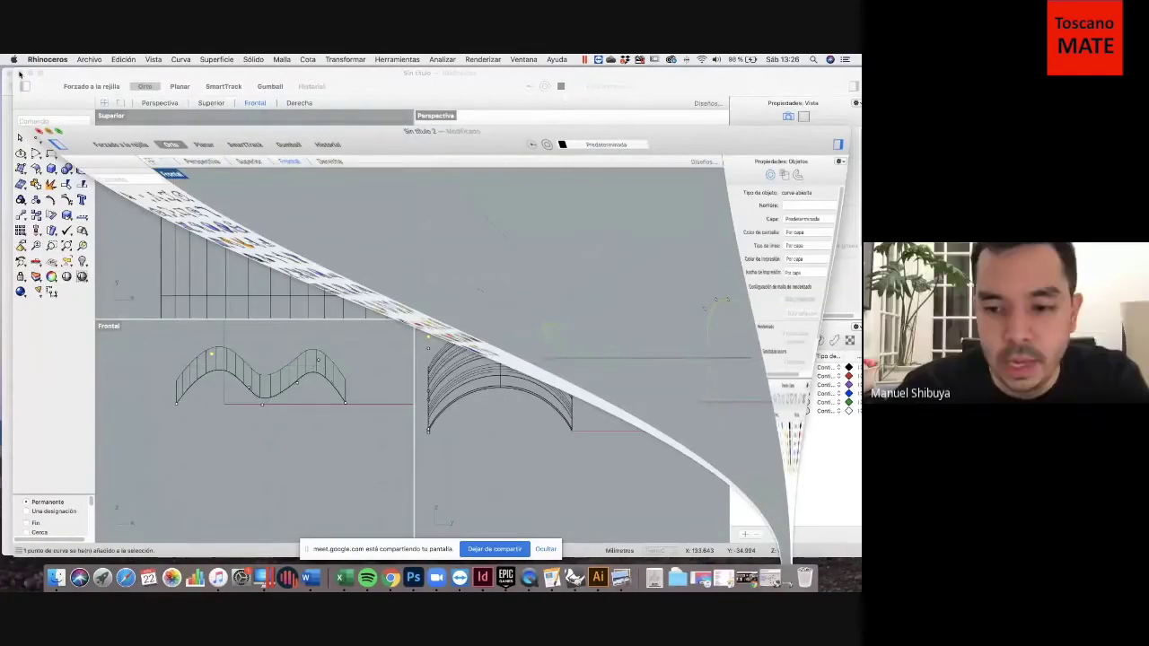
pyautogui.click(787, 579)
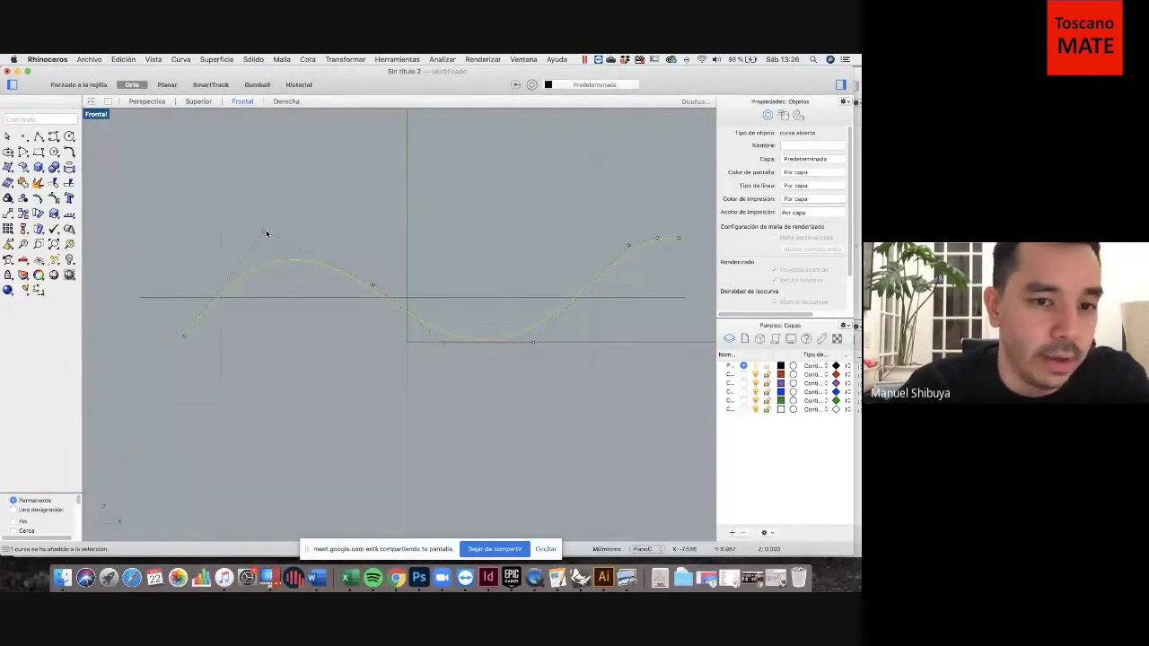
pyautogui.moveTo(264, 232); pyautogui.dragTo(265, 113)
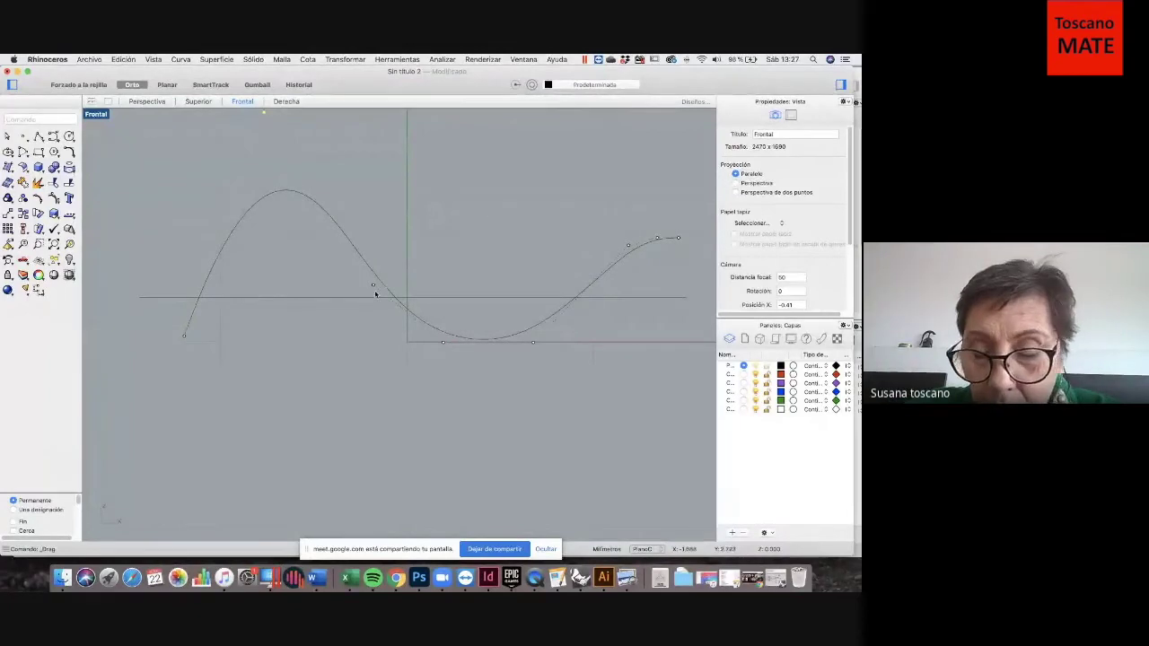
pyautogui.moveTo(372, 287); pyautogui.dragTo(312, 288)
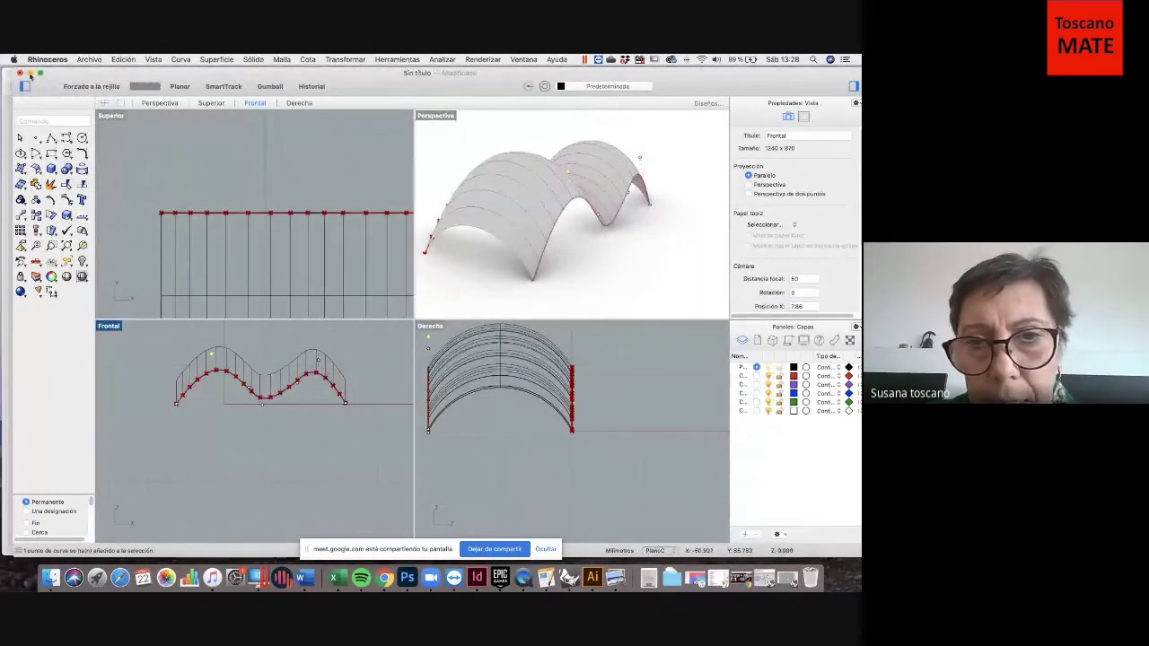
# Minimize the Sin título document and show the 13.03.21 screen capture of the two point-divided wavy curves in full screen in Vista Previa.
pyautogui.click(27, 73)
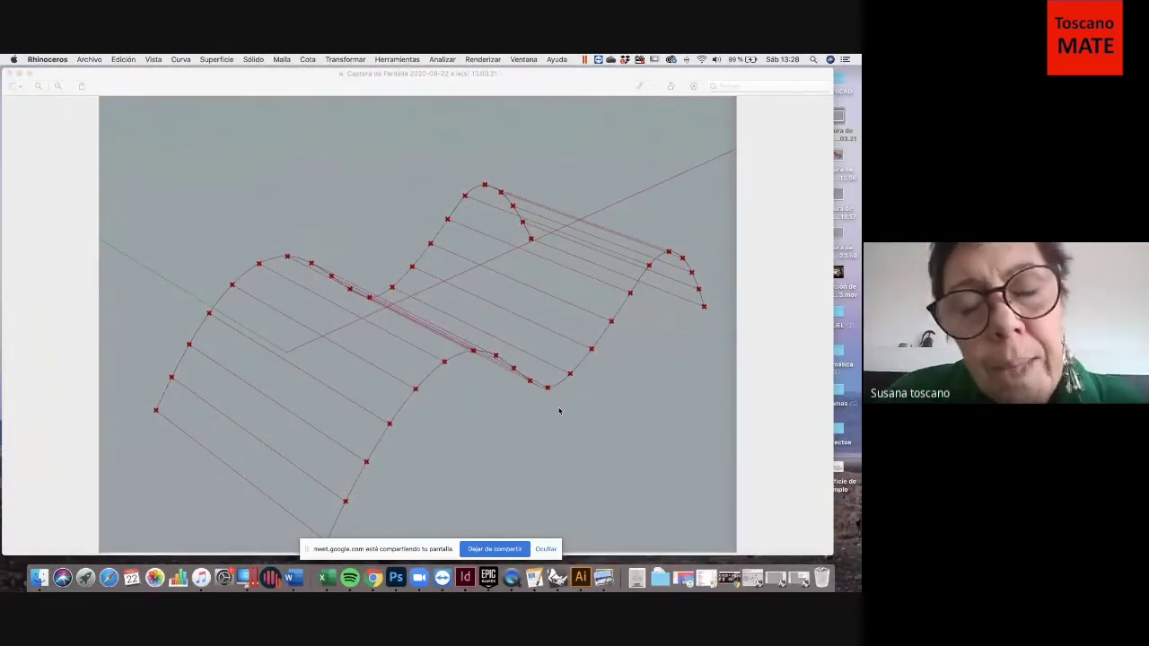
pyautogui.click(567, 167)
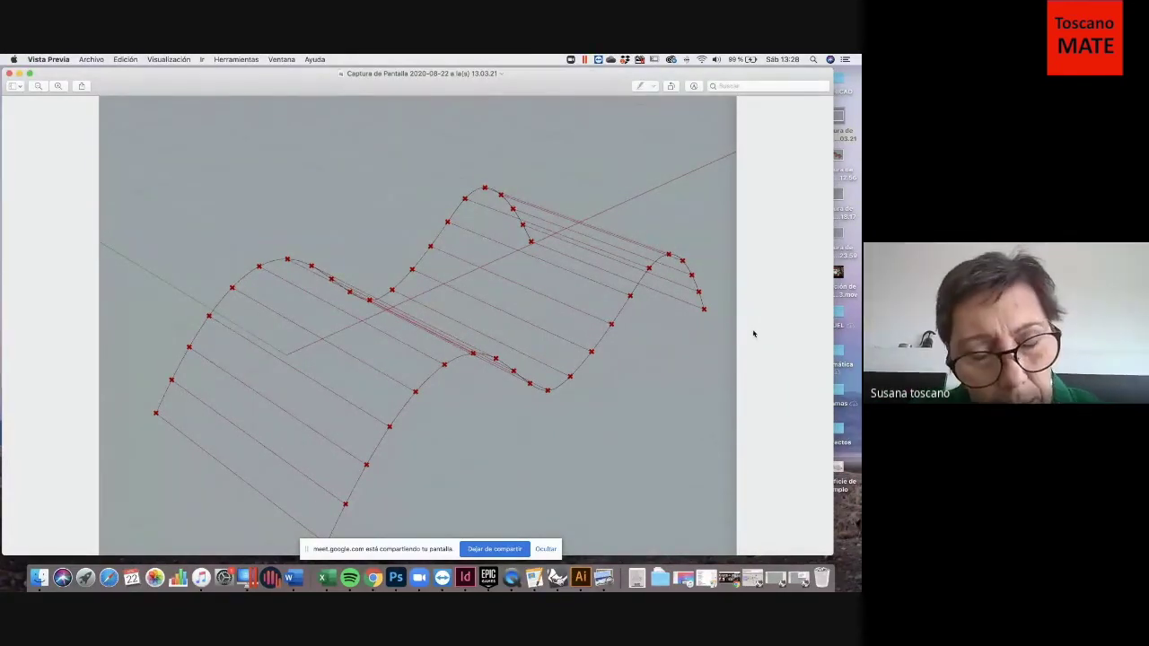
pyautogui.click(546, 549)
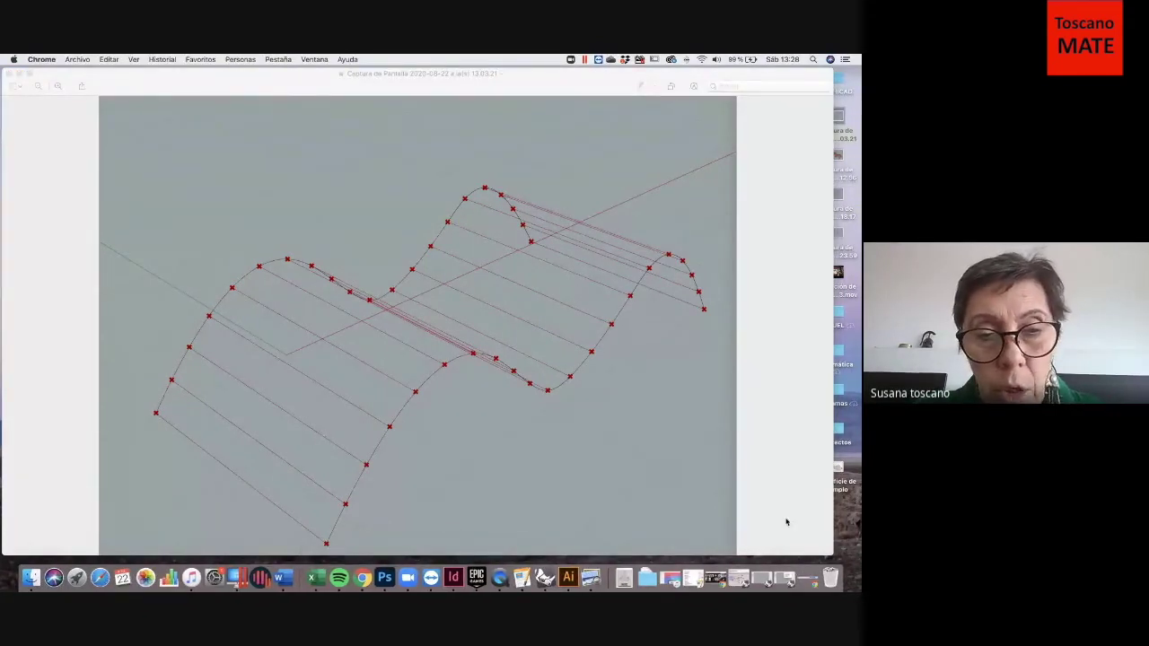
pyautogui.click(29, 72)
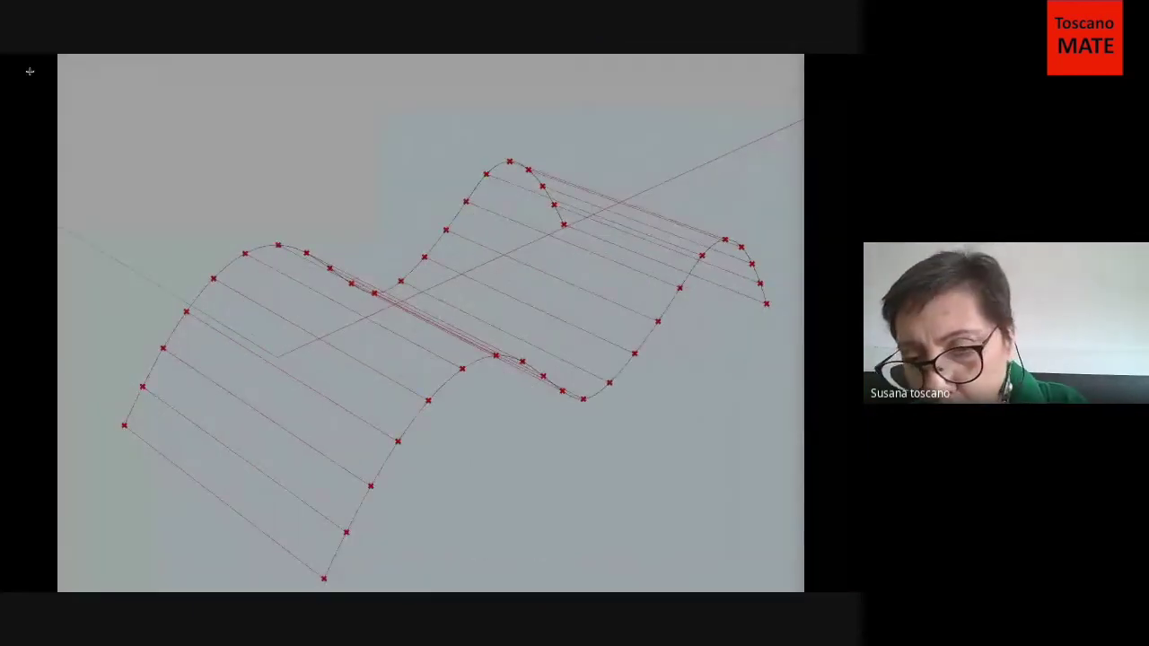